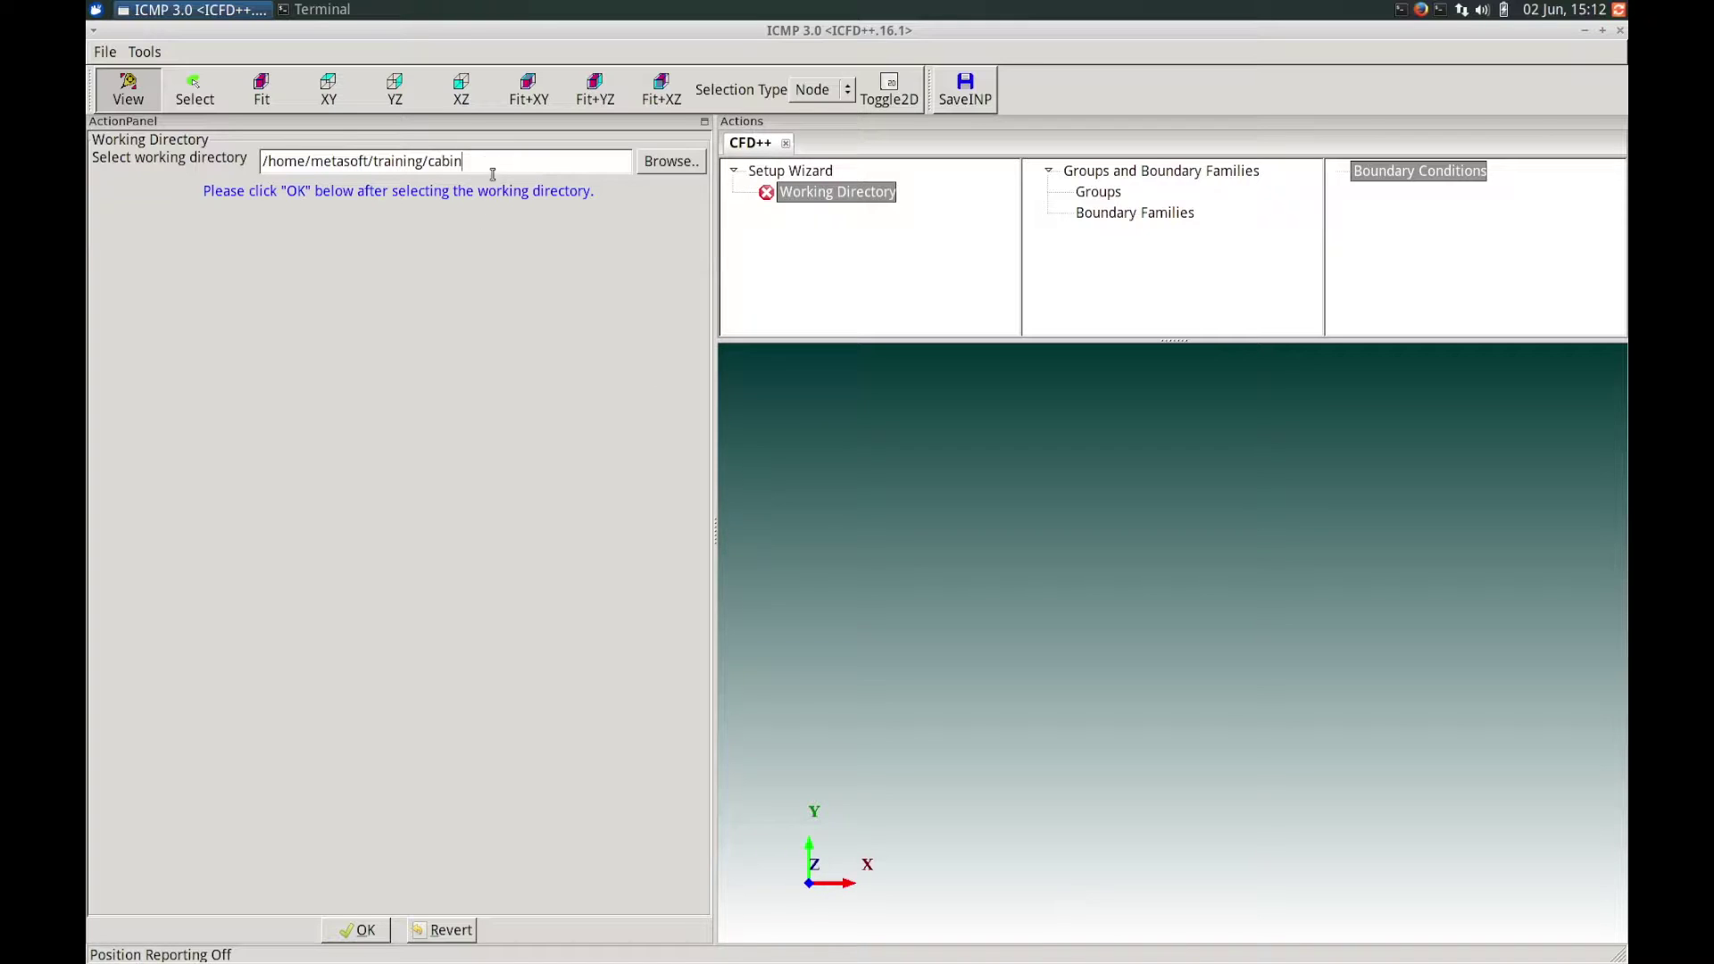
Confirm /home/metasoft/training/cabin as the working directory and agree to re-run the exbcsgrp tool for group display.
{"action": "left_click", "coordinate": [366, 931]}
{"action": "left_click_drag", "start_coordinate": [748, 434], "coordinate": [550, 447]}
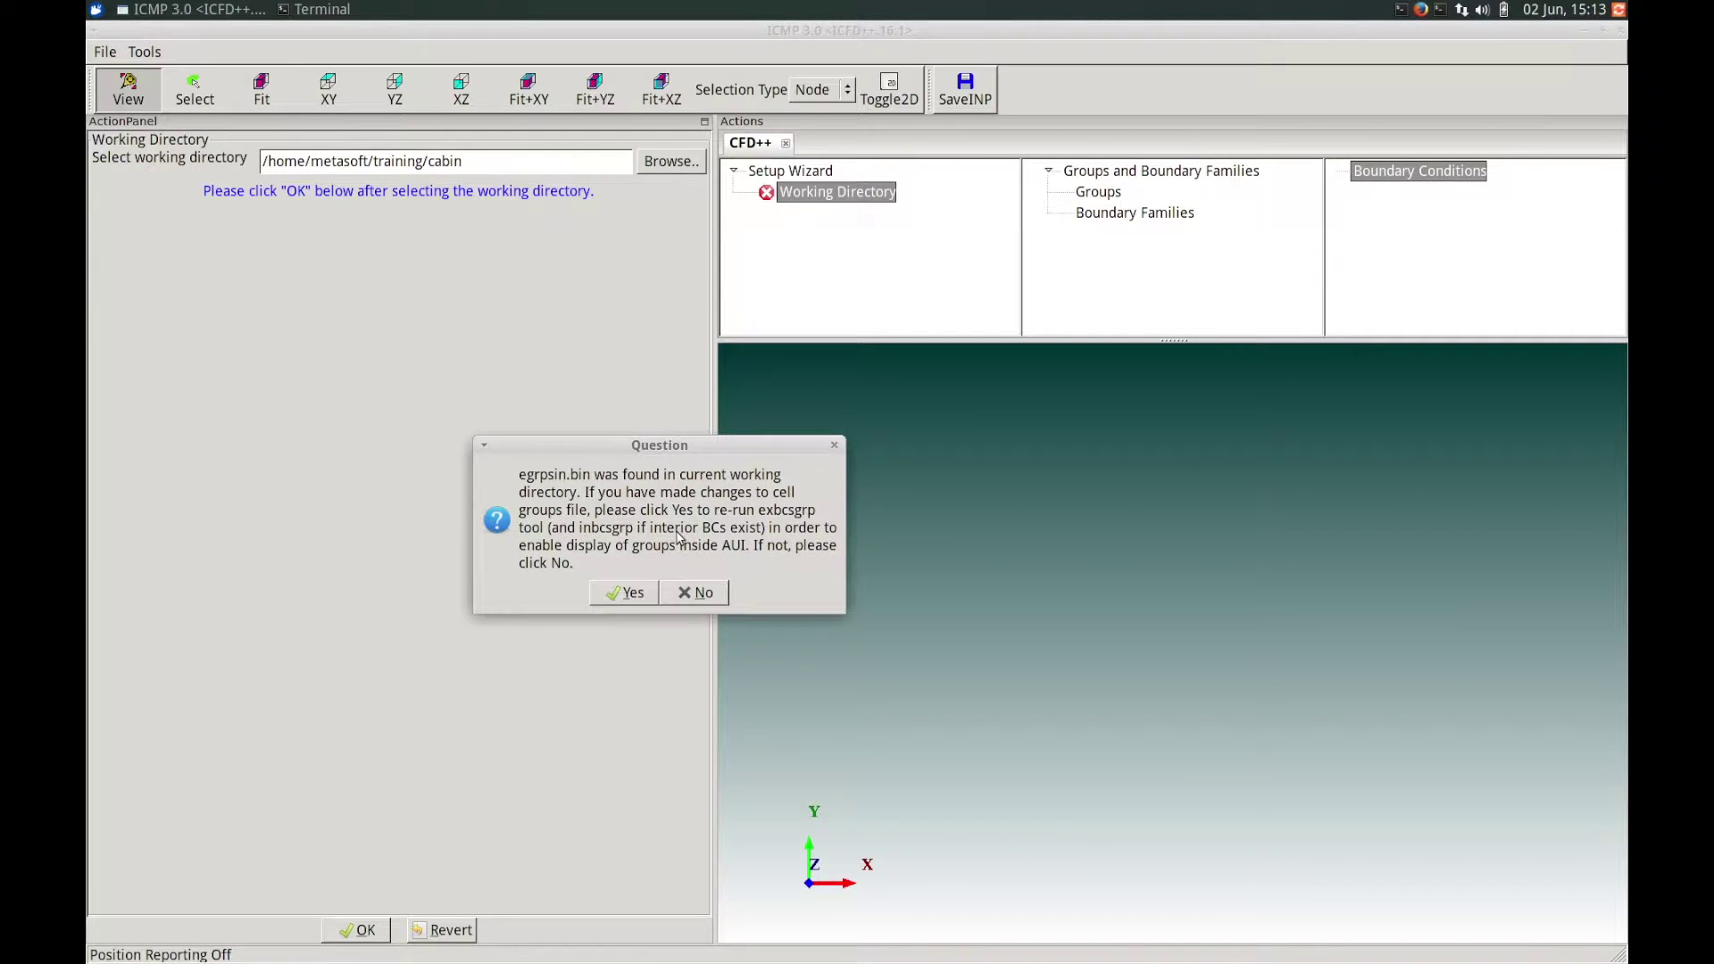
{"action": "left_click_drag", "start_coordinate": [730, 445], "coordinate": [744, 418]}
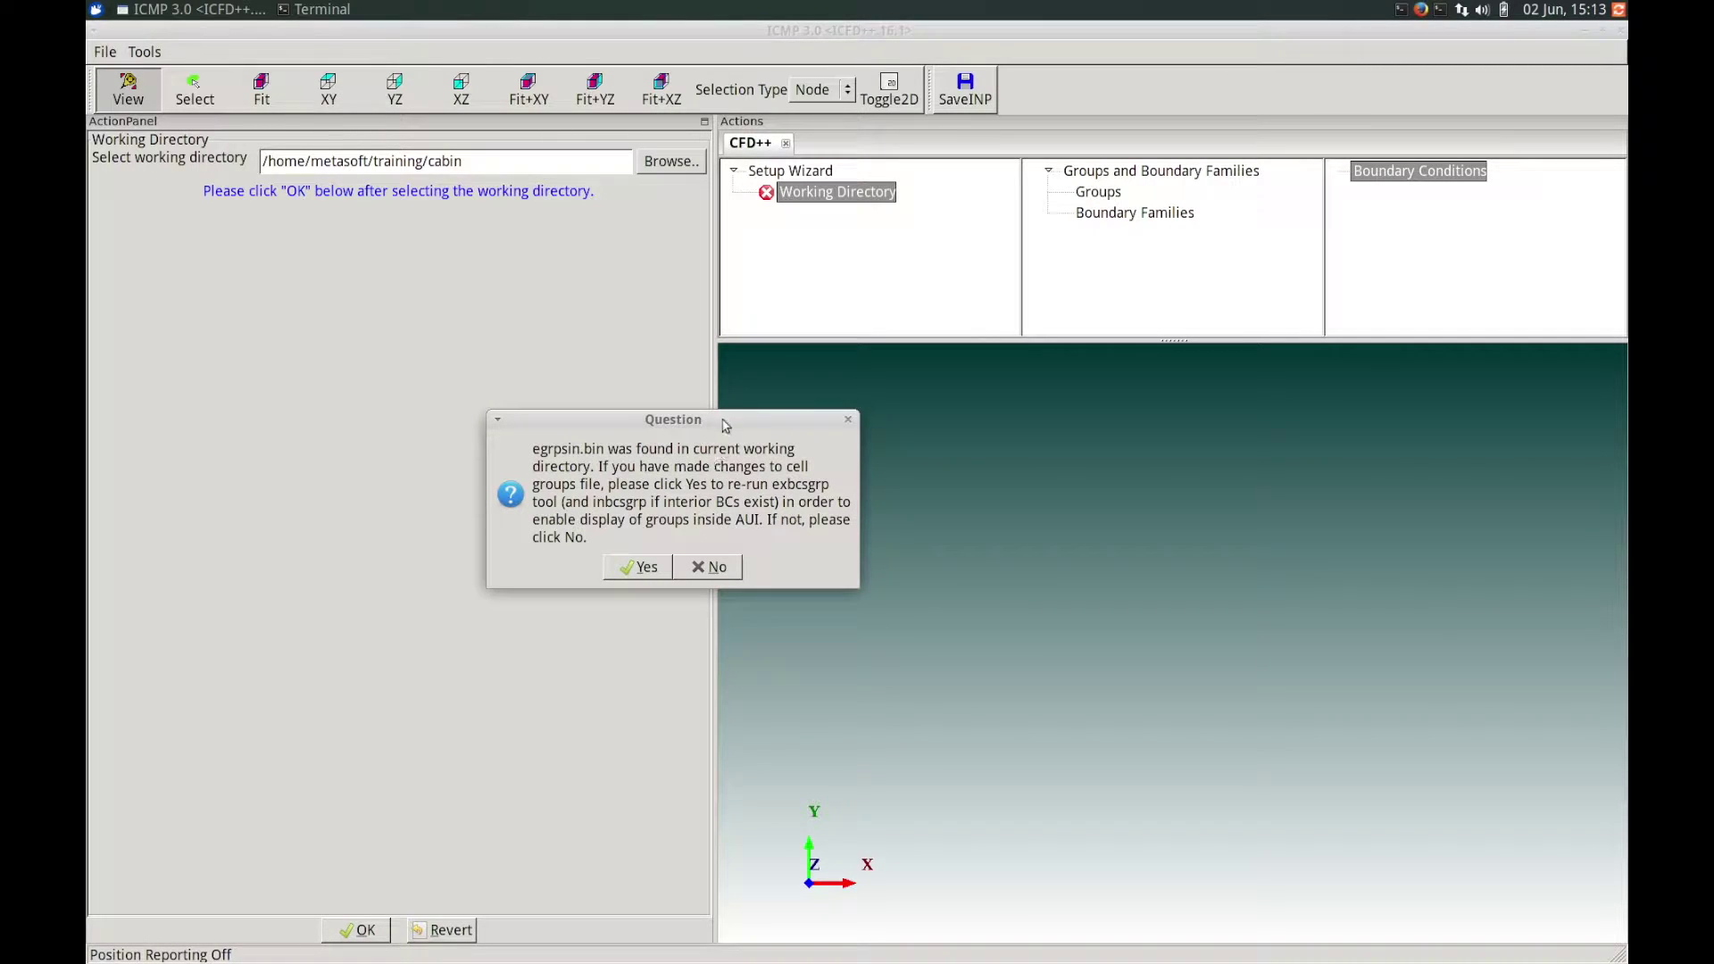
{"action": "left_click_drag", "start_coordinate": [723, 420], "coordinate": [779, 405]}
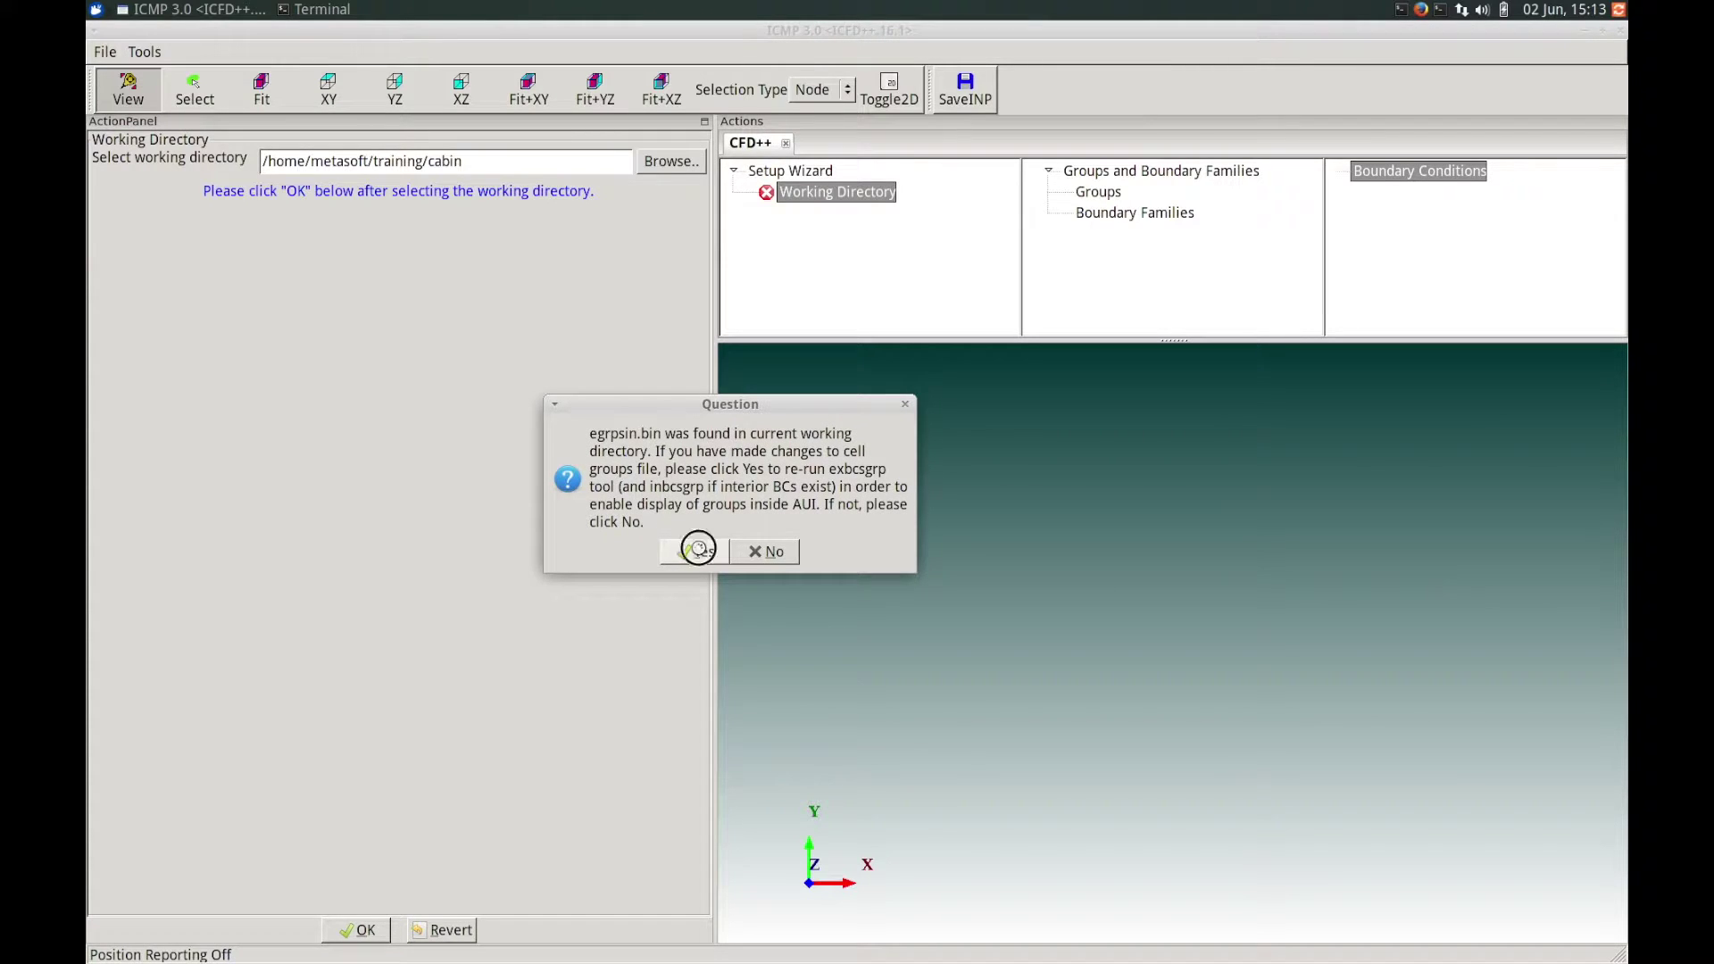
{"action": "left_click", "coordinate": [702, 548]}
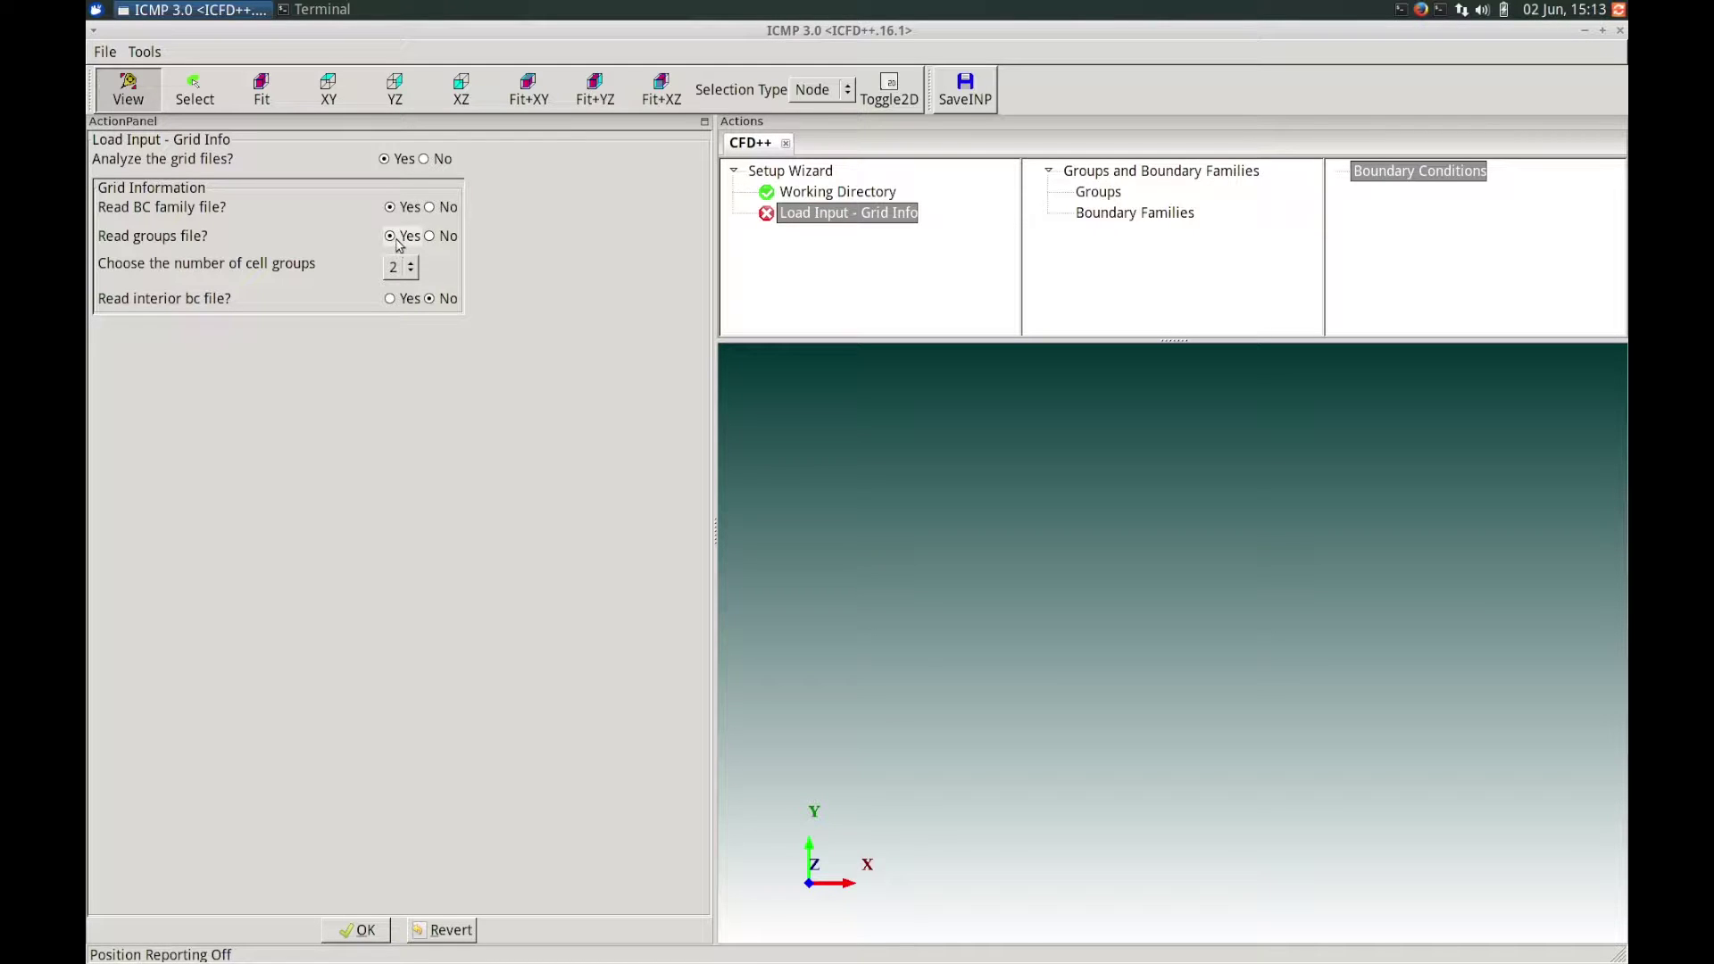
Enable reading of the interior bc file and load the grid information.
{"action": "left_click", "coordinate": [393, 301]}
{"action": "left_click", "coordinate": [357, 932]}
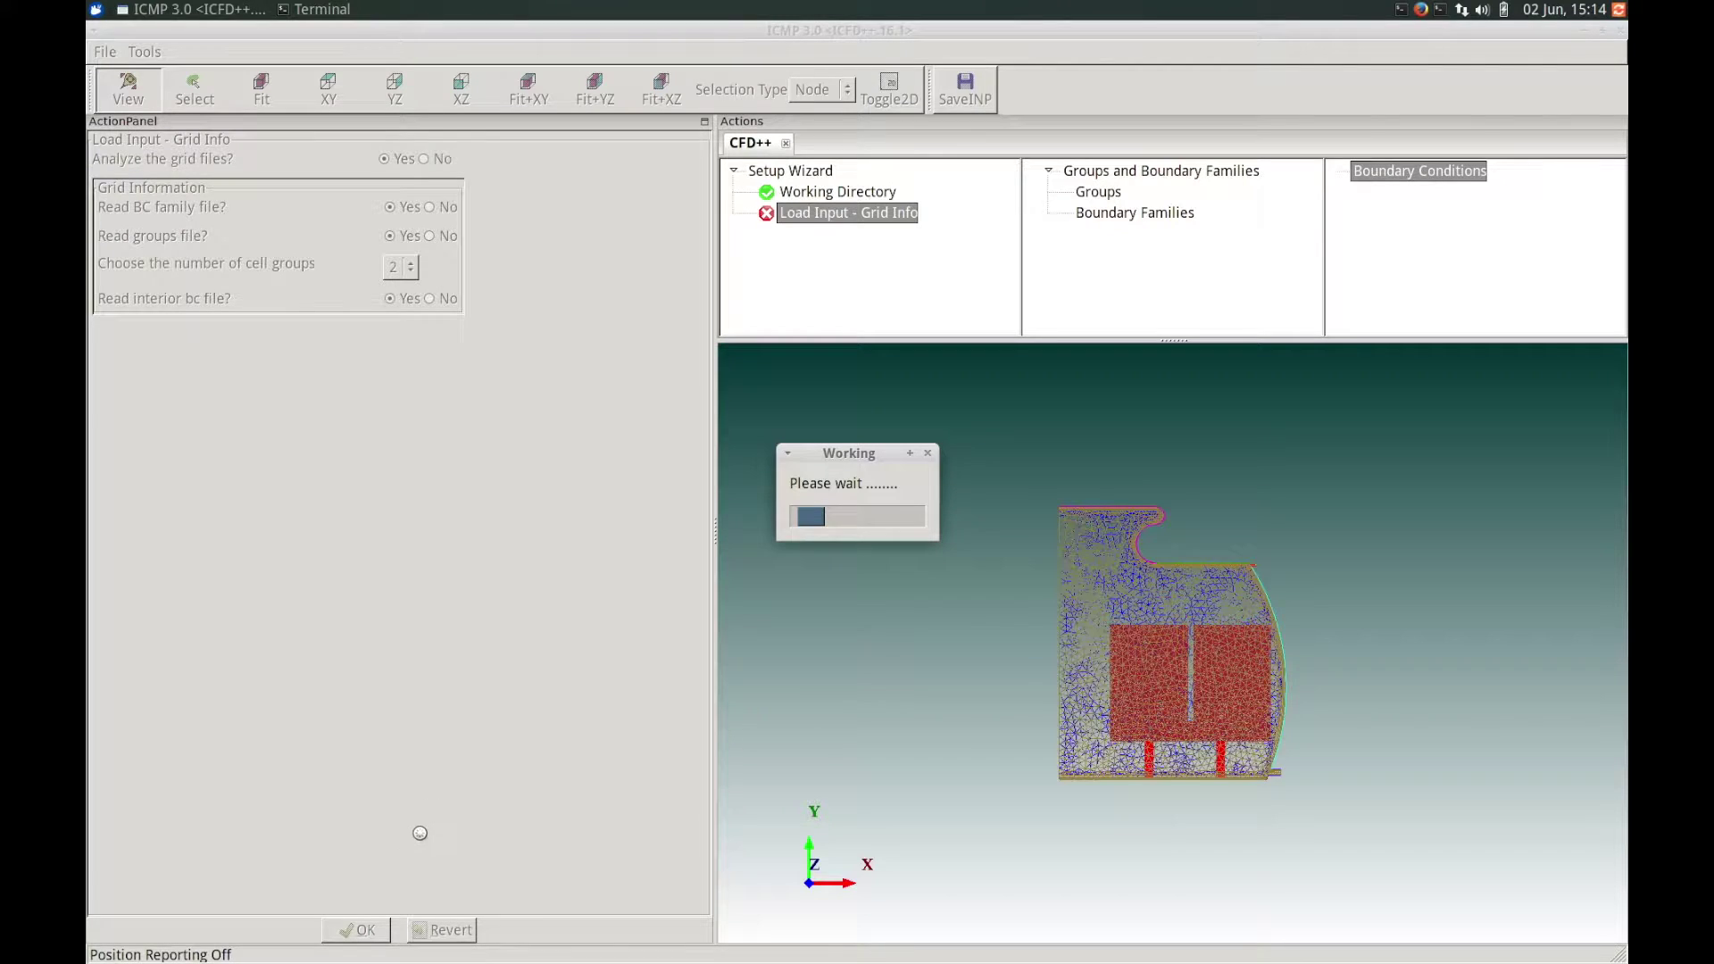
Review the grid information, checking the cell type counts and the list of boundary selectors, and accept it.
{"action": "left_click_drag", "start_coordinate": [424, 198], "coordinate": [488, 195]}
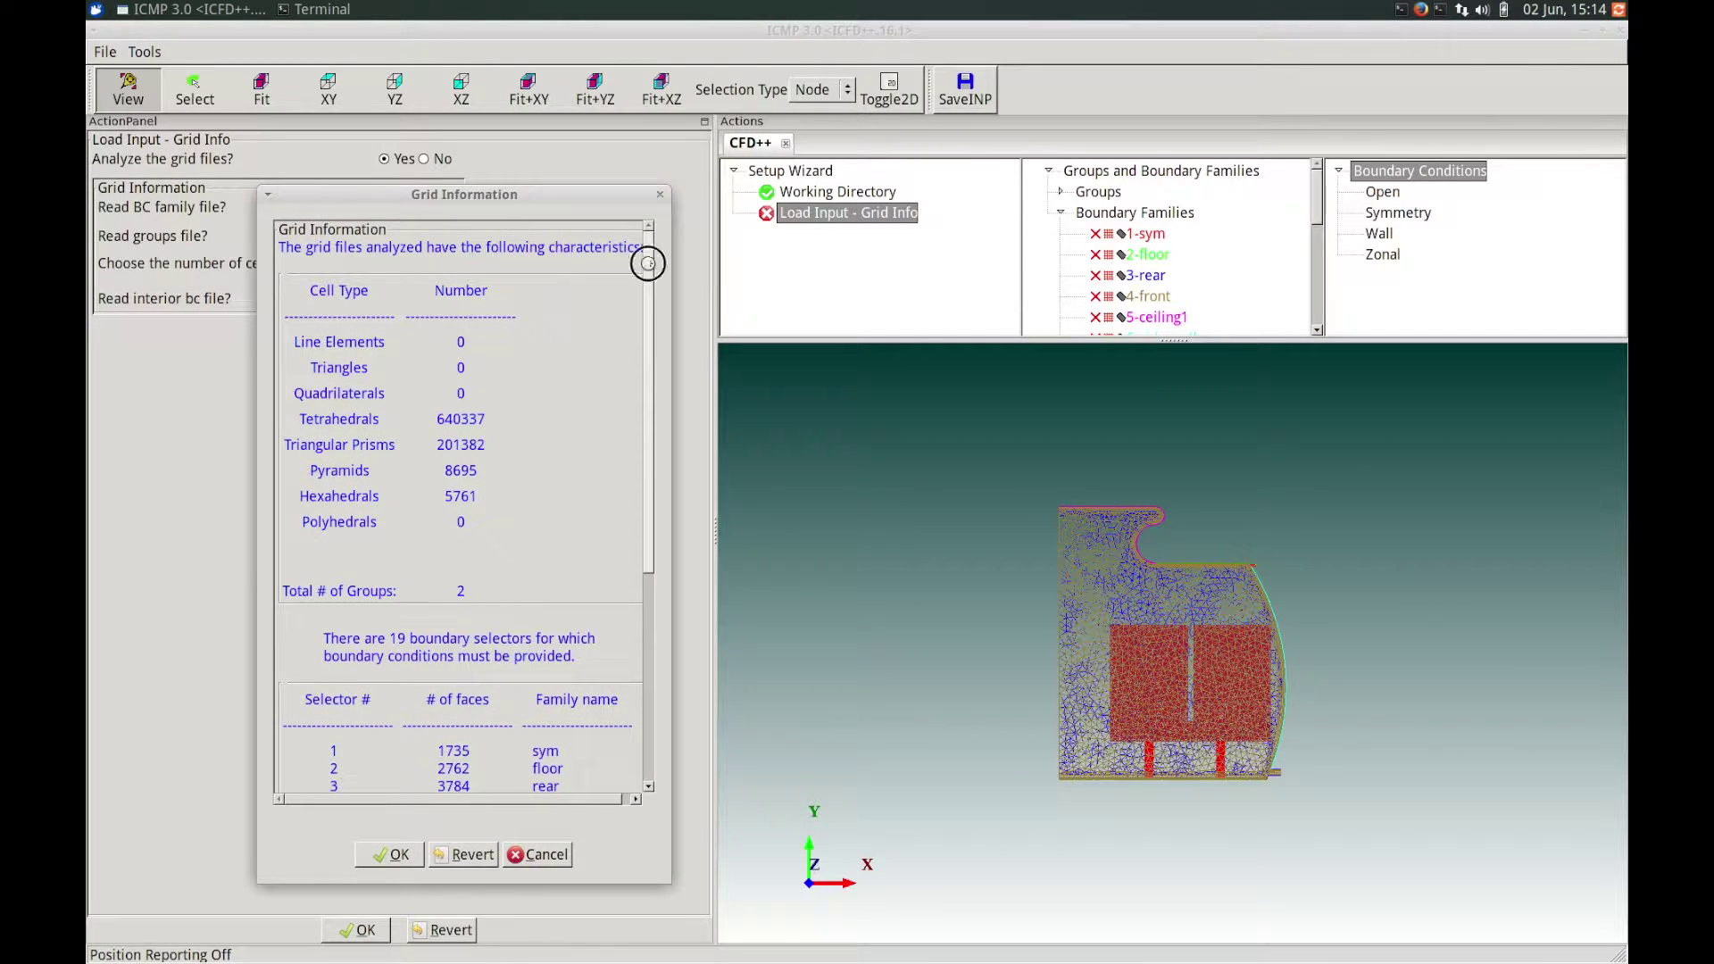
{"action": "scroll", "coordinate": [641, 295], "scroll_direction": "down", "scroll_amount": 3}
{"action": "scroll", "coordinate": [643, 250], "scroll_direction": "up", "scroll_amount": 3}
{"action": "scroll", "coordinate": [643, 268], "scroll_direction": "down", "scroll_amount": 1}
{"action": "left_click_drag", "start_coordinate": [646, 288], "coordinate": [611, 439]}
{"action": "scroll", "coordinate": [612, 438], "scroll_direction": "down", "scroll_amount": 2}
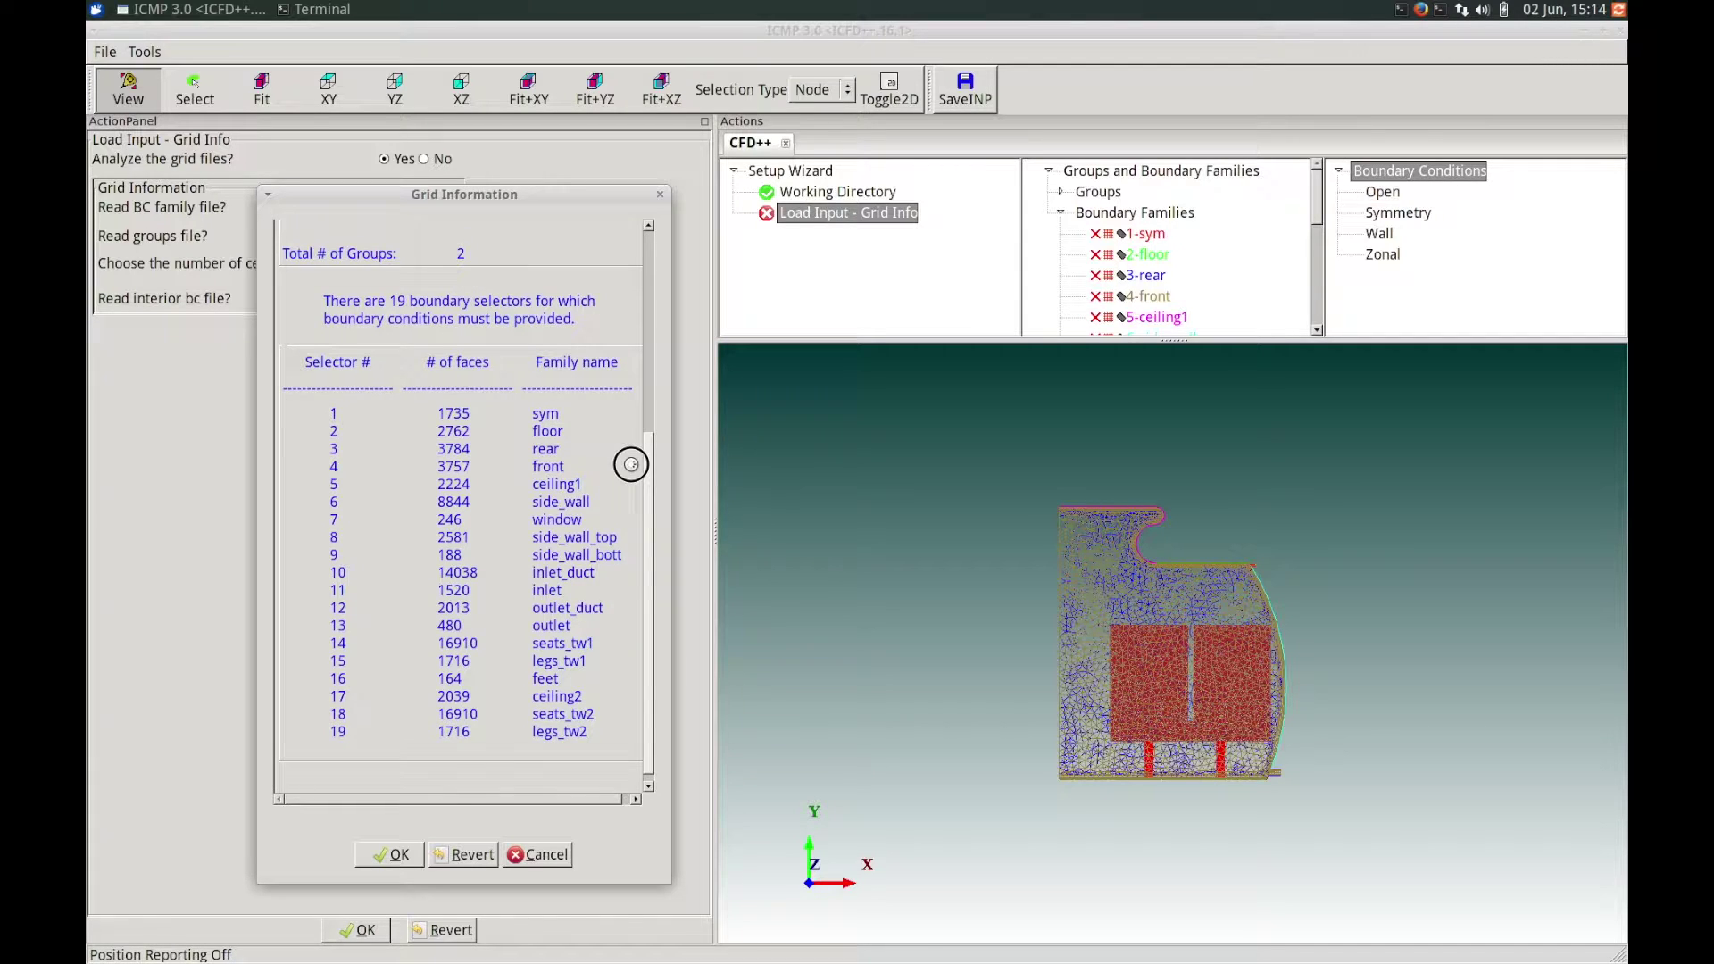
{"action": "scroll", "coordinate": [633, 451], "scroll_direction": "up", "scroll_amount": 1}
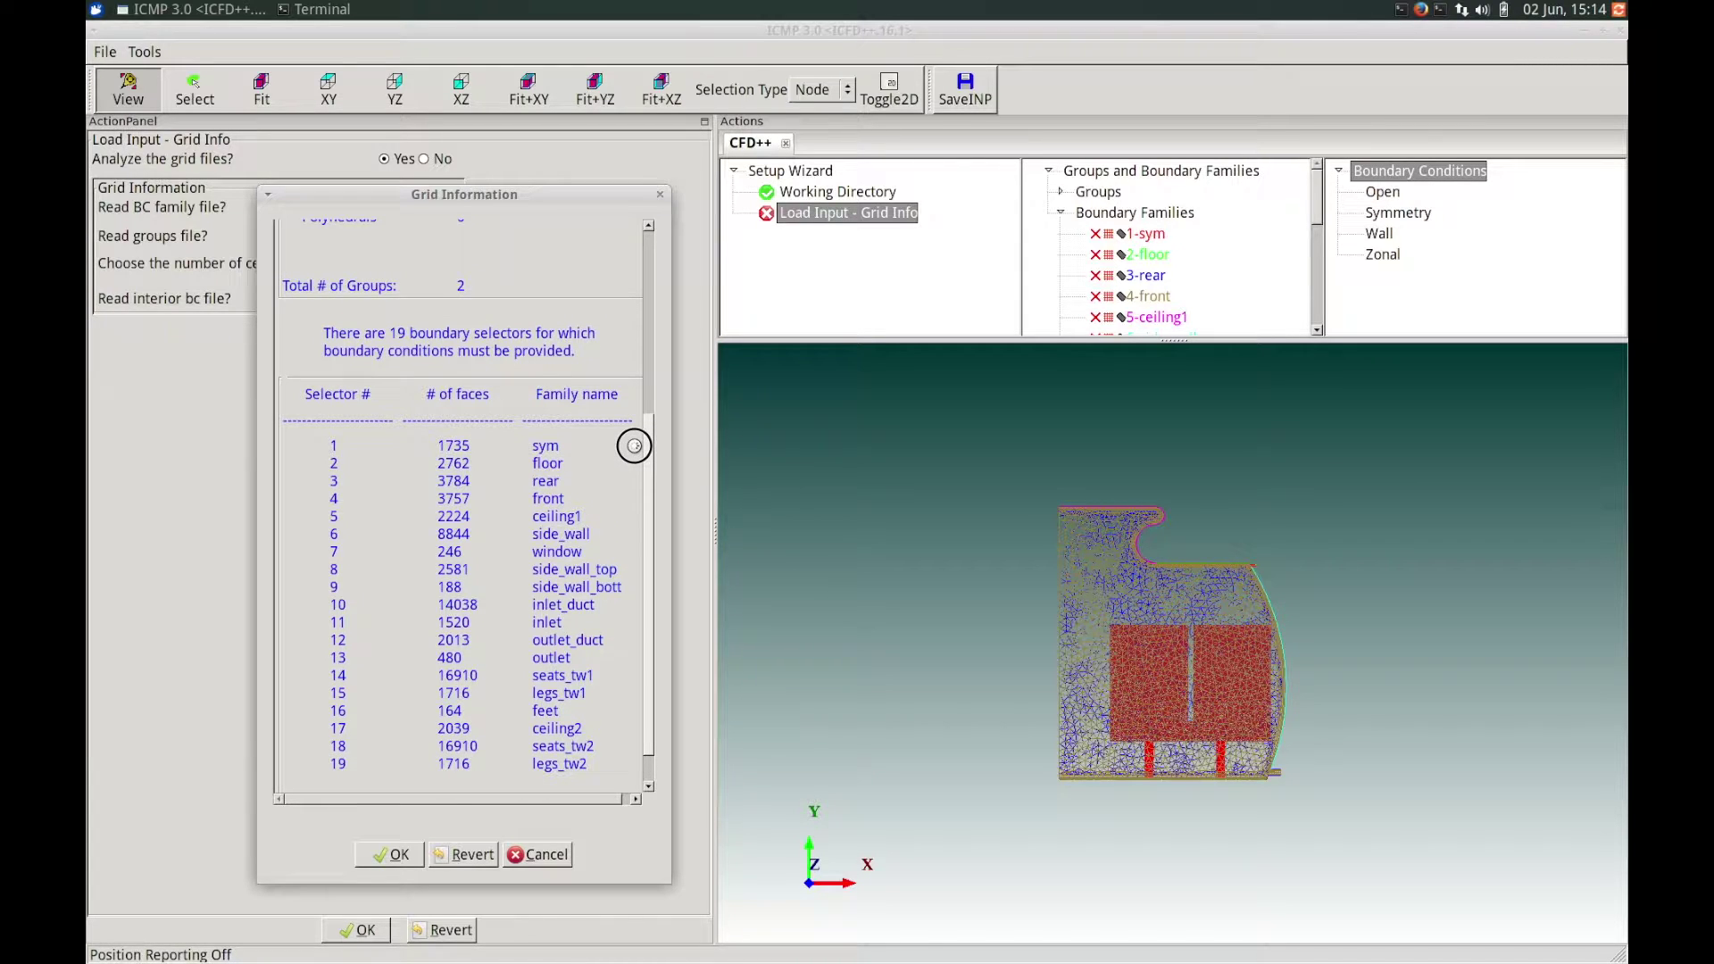
{"action": "scroll", "coordinate": [634, 446], "scroll_direction": "up", "scroll_amount": 2}
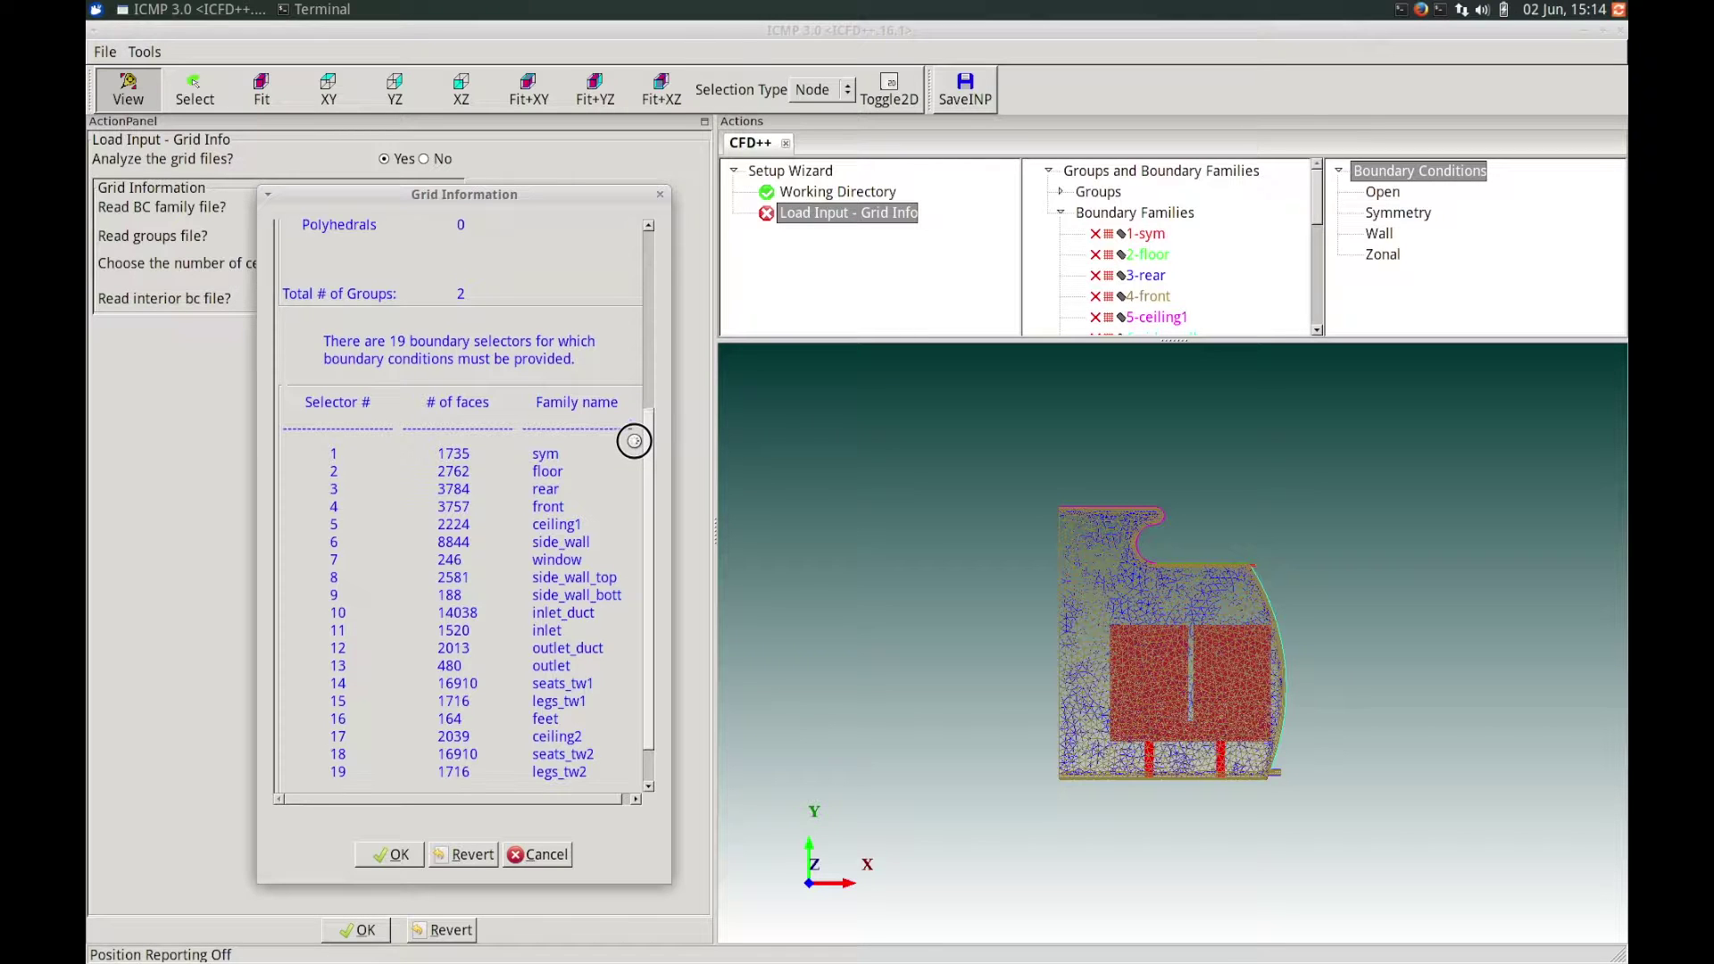
{"action": "scroll", "coordinate": [634, 445], "scroll_direction": "down", "scroll_amount": 3}
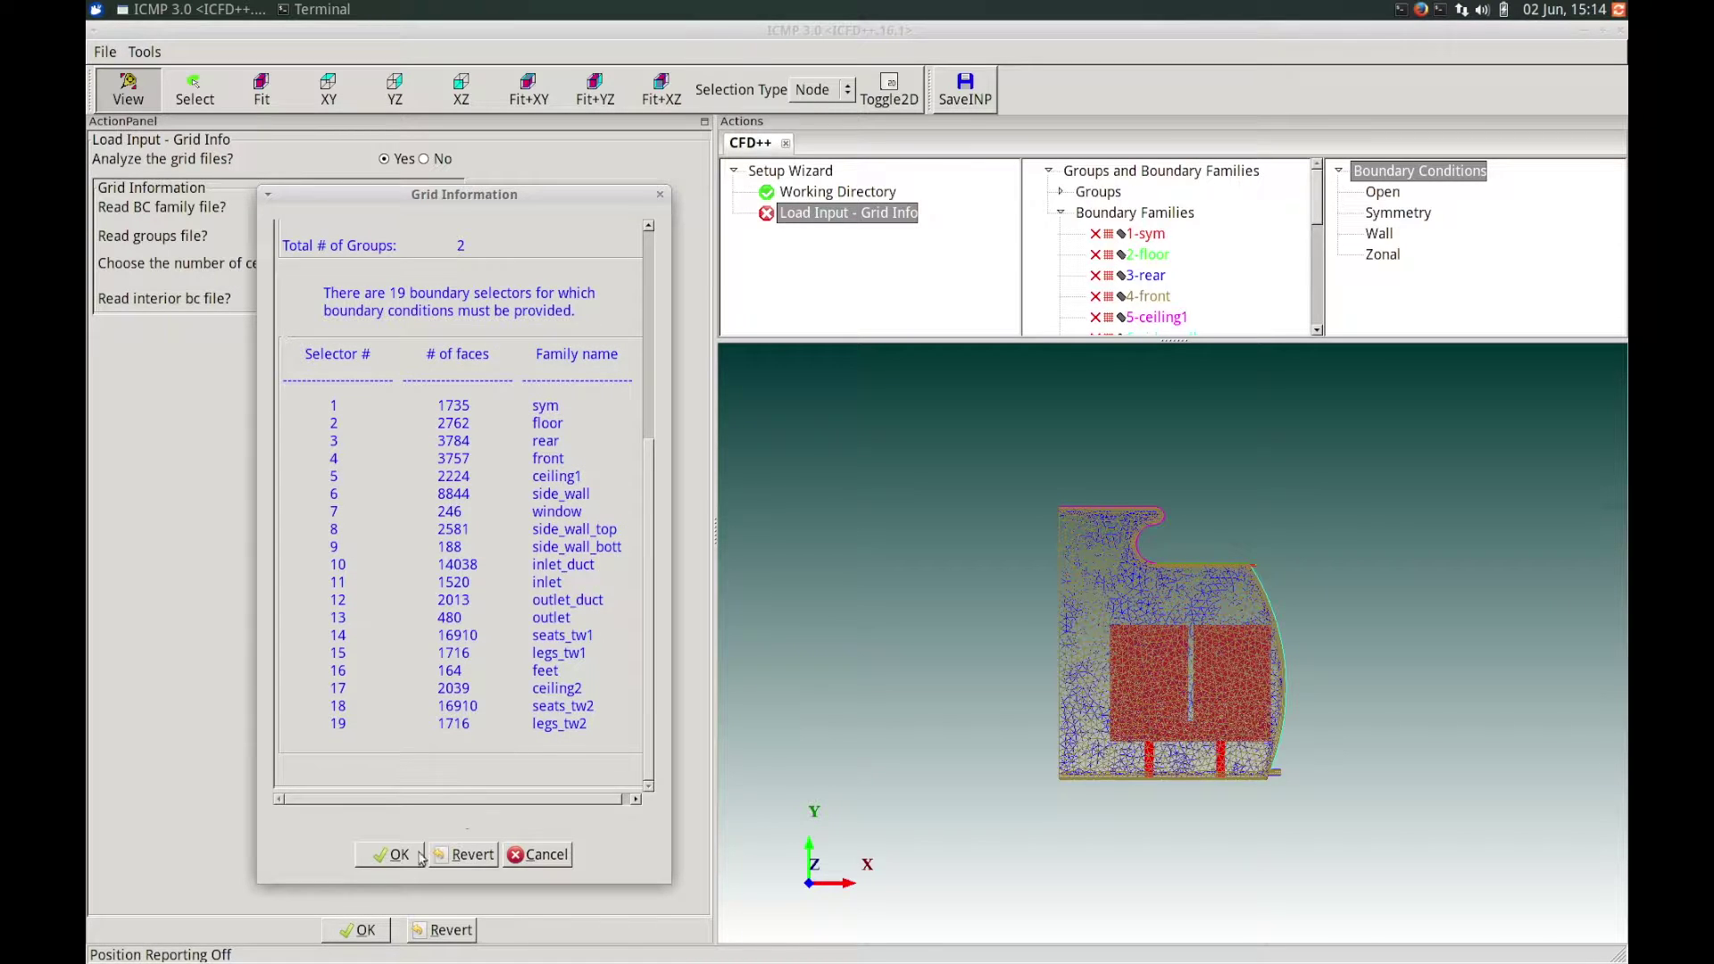
{"action": "left_click", "coordinate": [390, 856]}
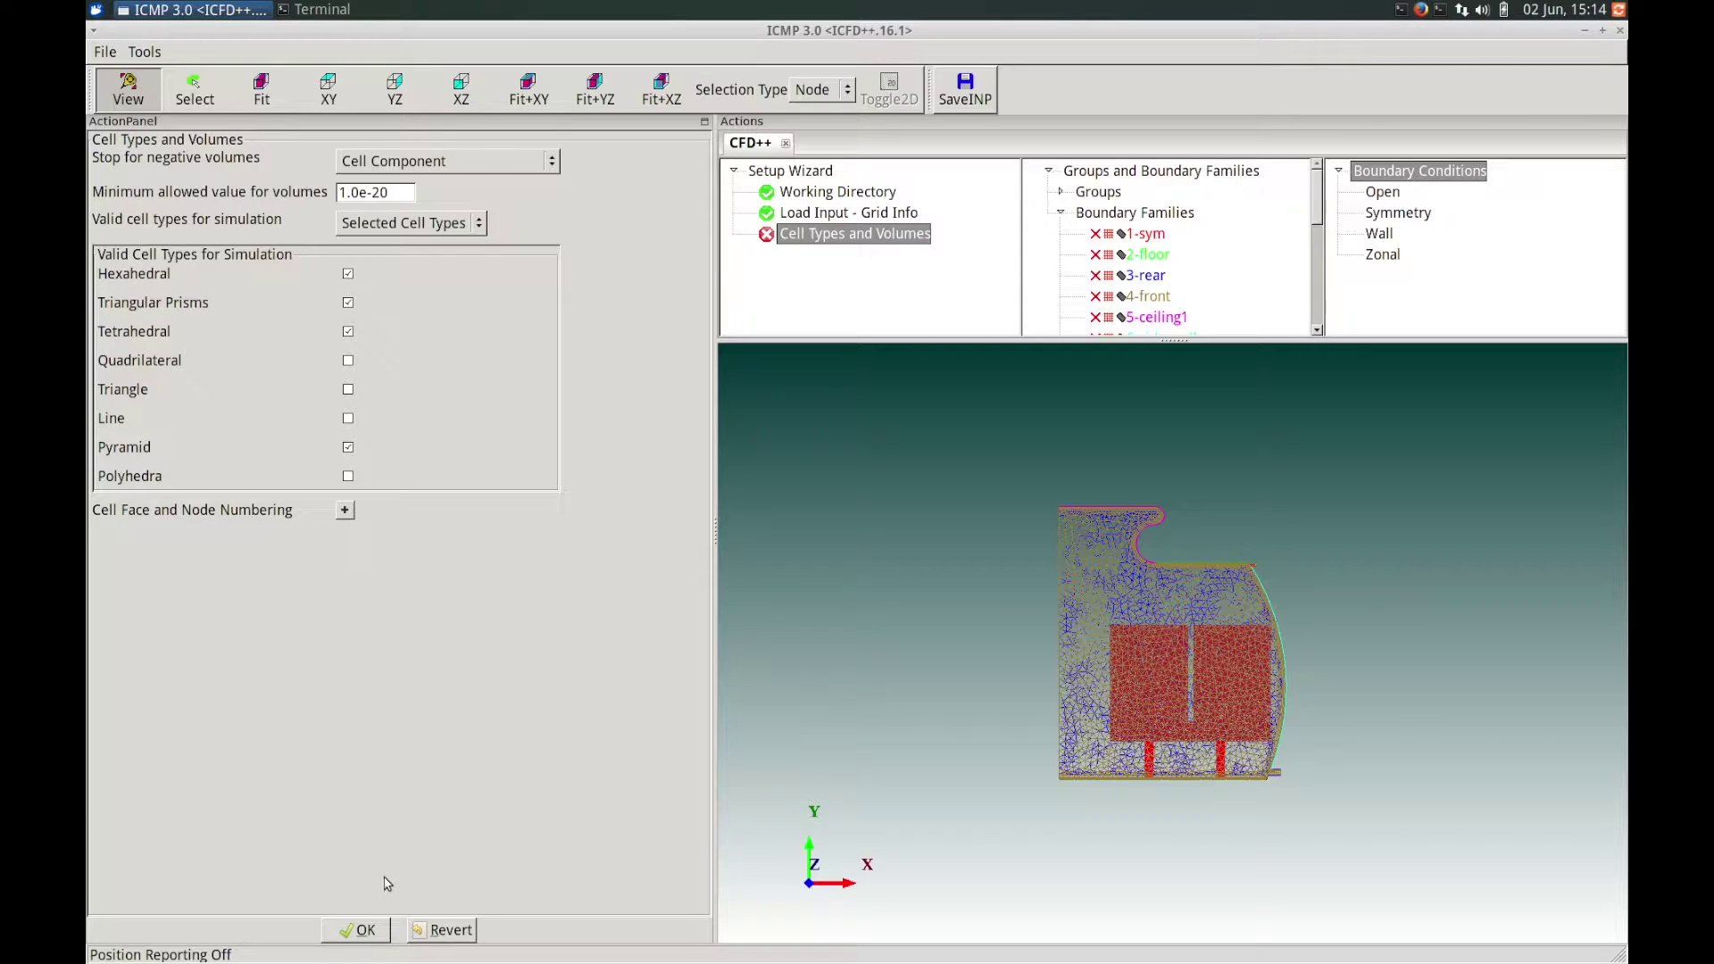
Accept the default cell types and volumes, and define the general problem as Conjugate Heat Transfer -- CHT.
{"action": "left_click", "coordinate": [361, 931]}
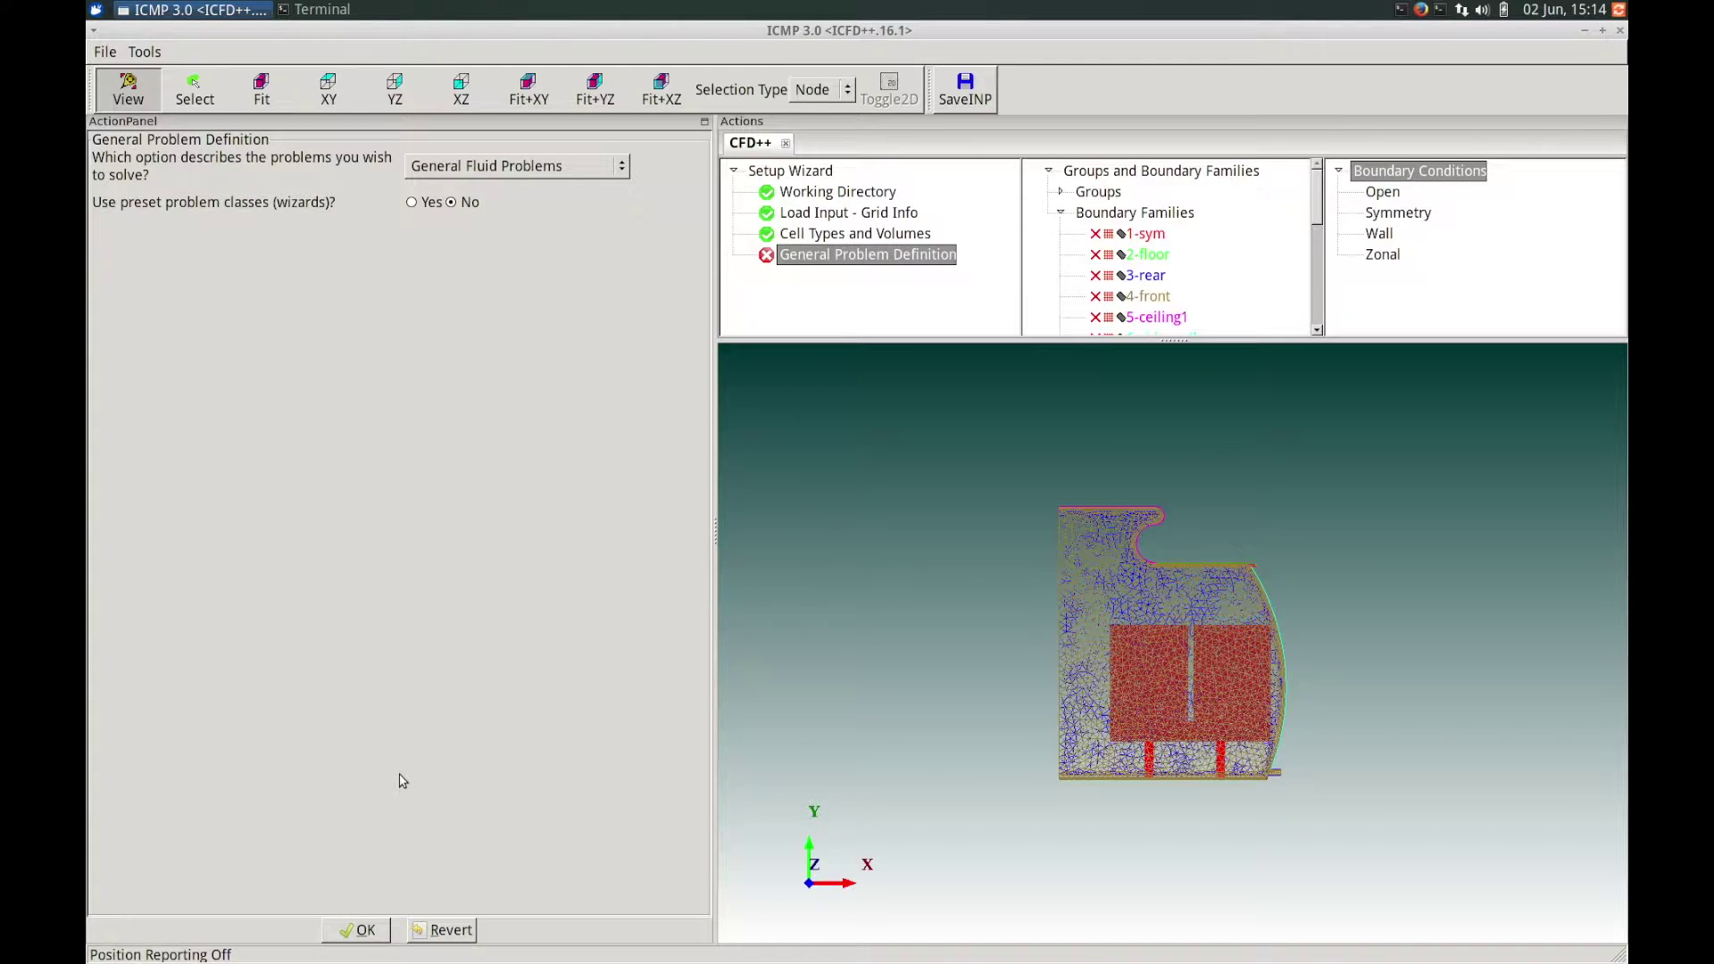
{"action": "left_click", "coordinate": [590, 177]}
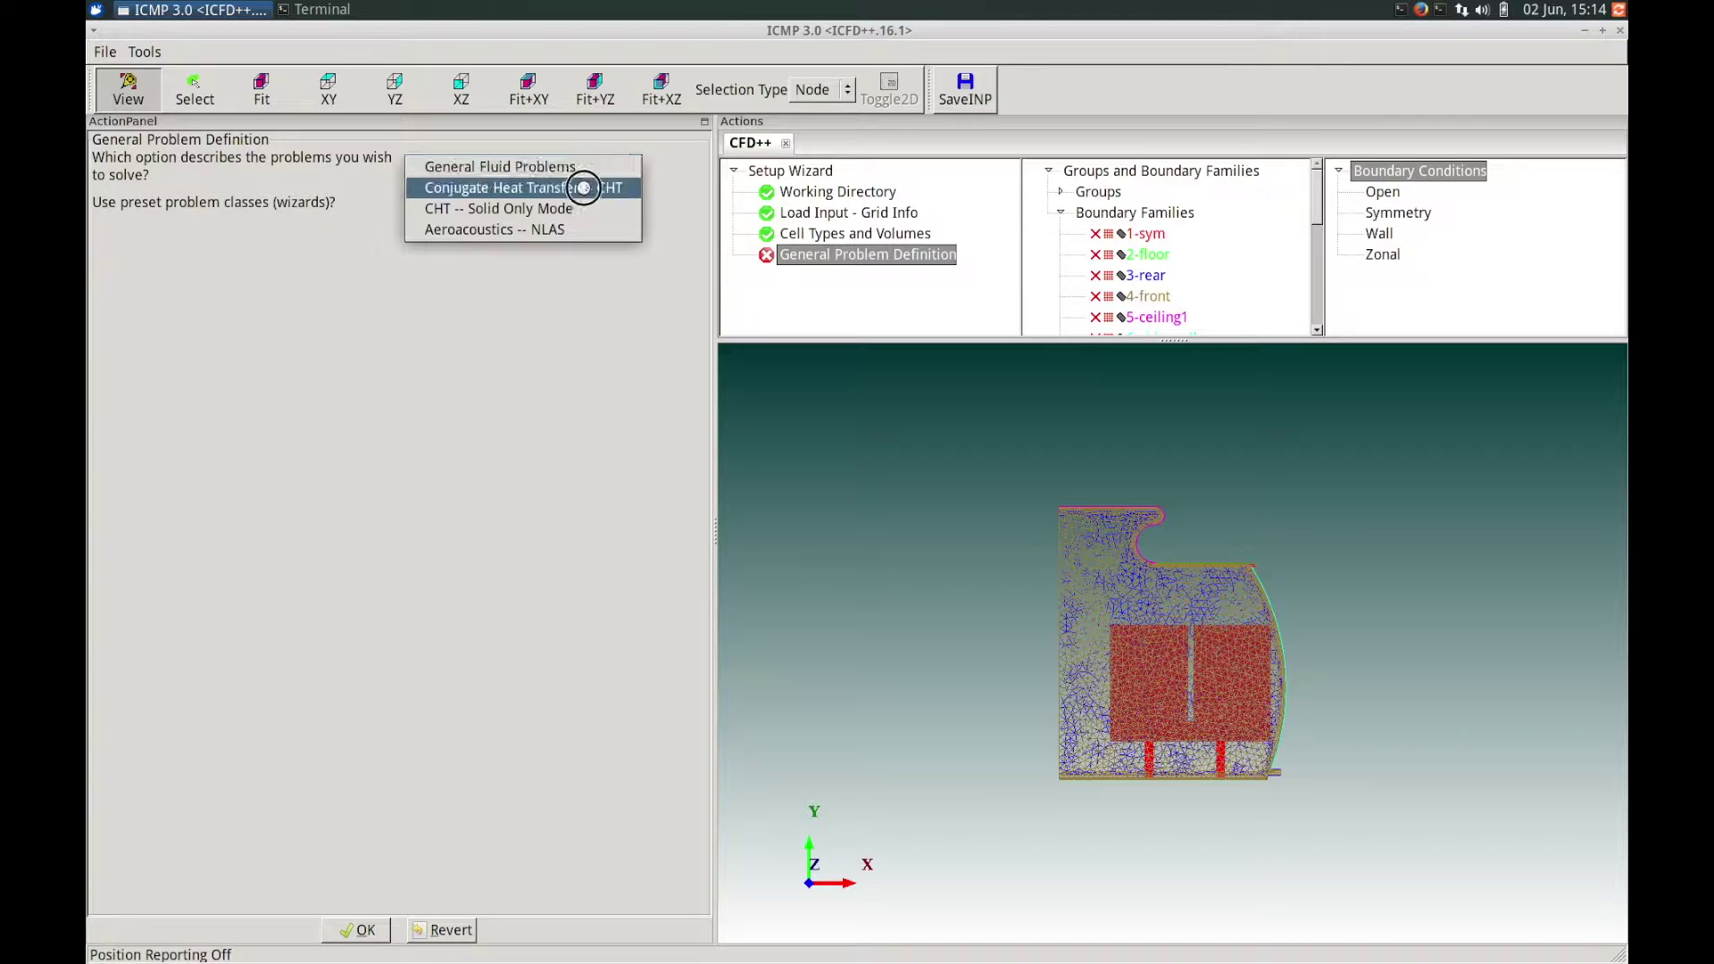
{"action": "left_click", "coordinate": [584, 188]}
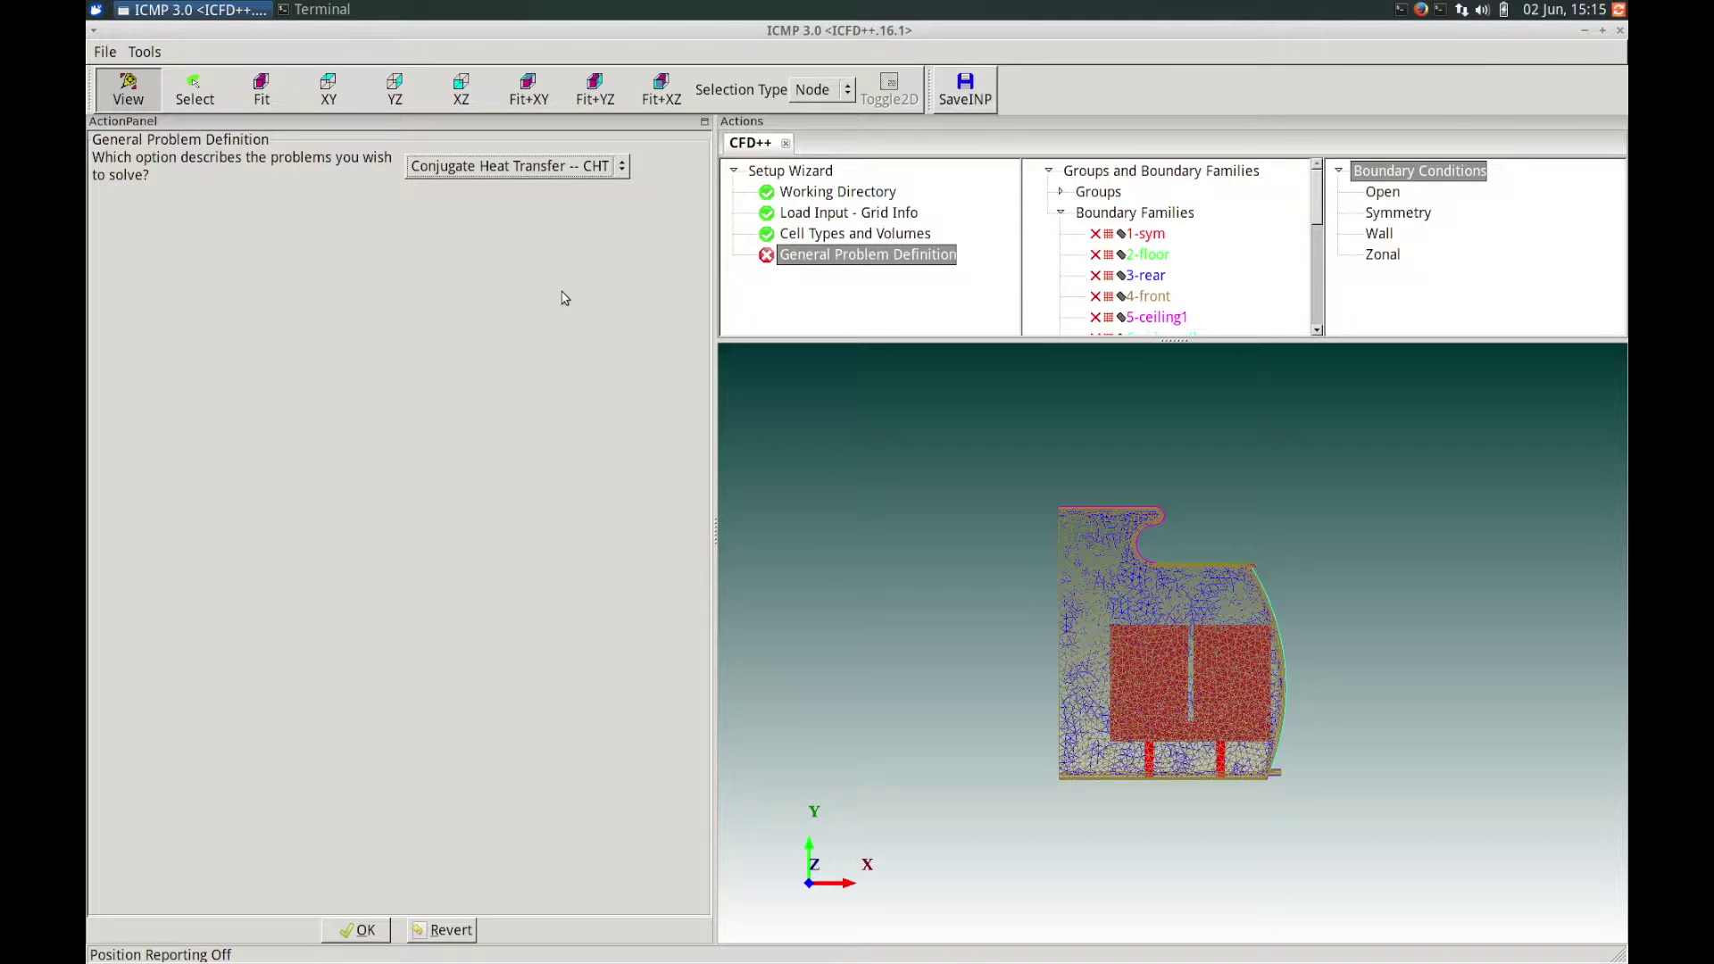
{"action": "left_click", "coordinate": [356, 932]}
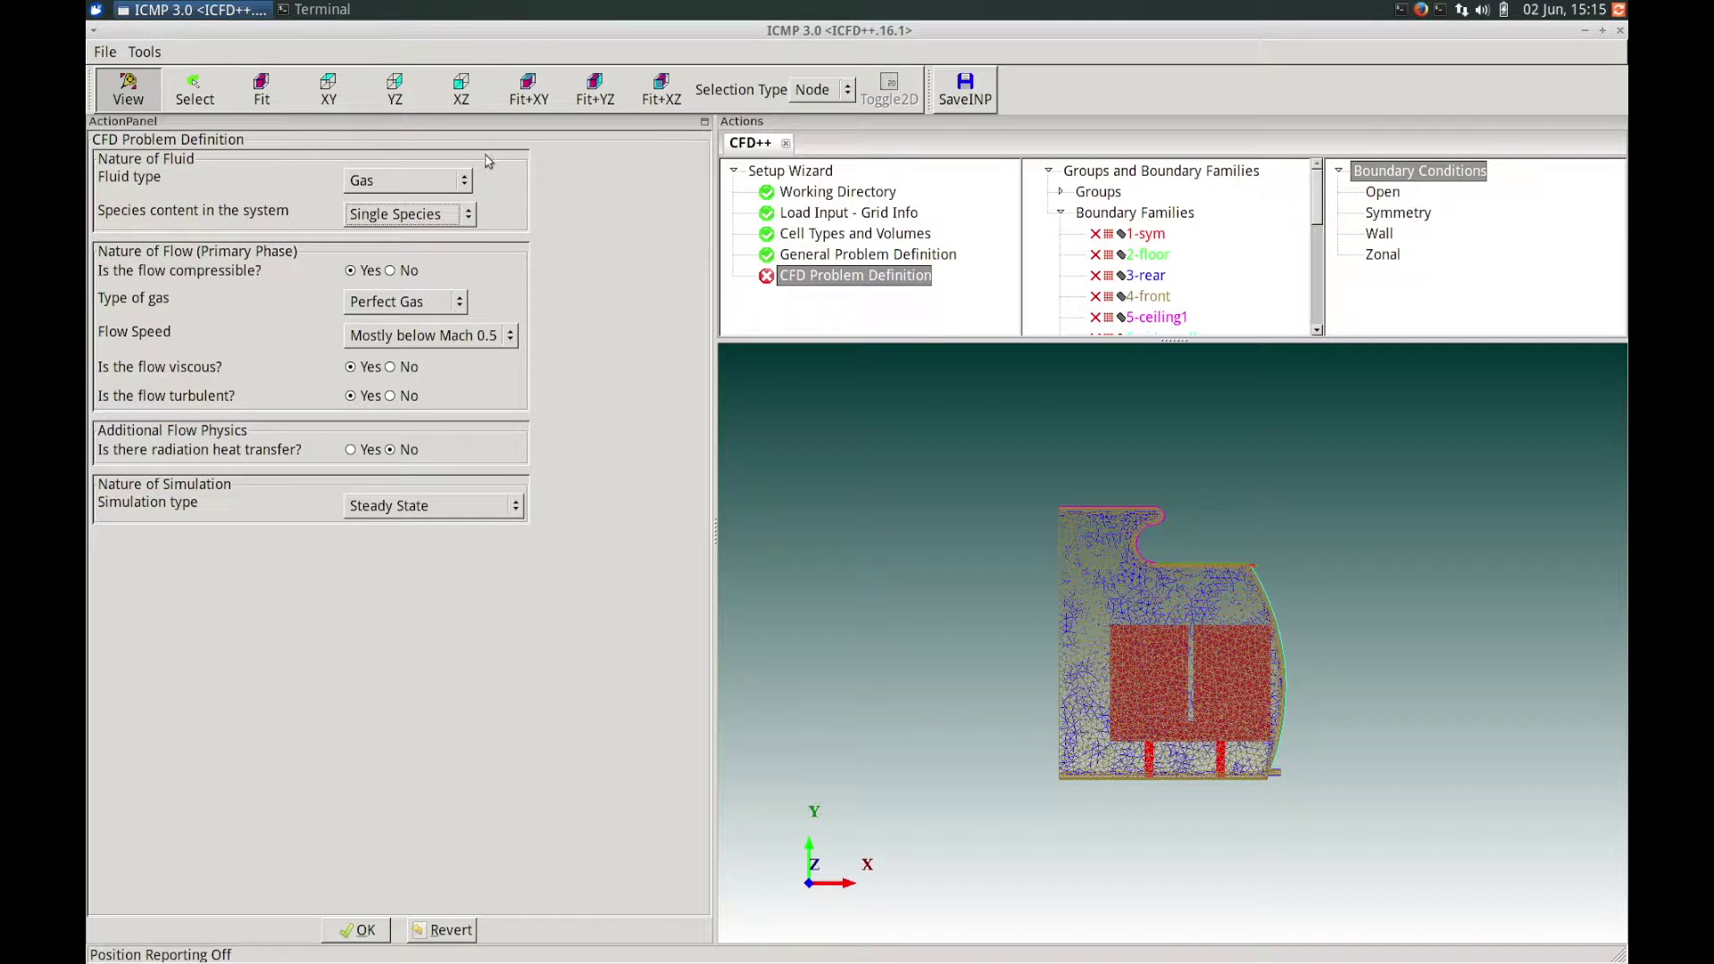
Keep the fluid as a single-species perfect gas with flow speed mostly below Mach 0.5.
{"action": "left_click", "coordinate": [450, 182]}
{"action": "left_click", "coordinate": [460, 181]}
{"action": "left_click", "coordinate": [449, 217]}
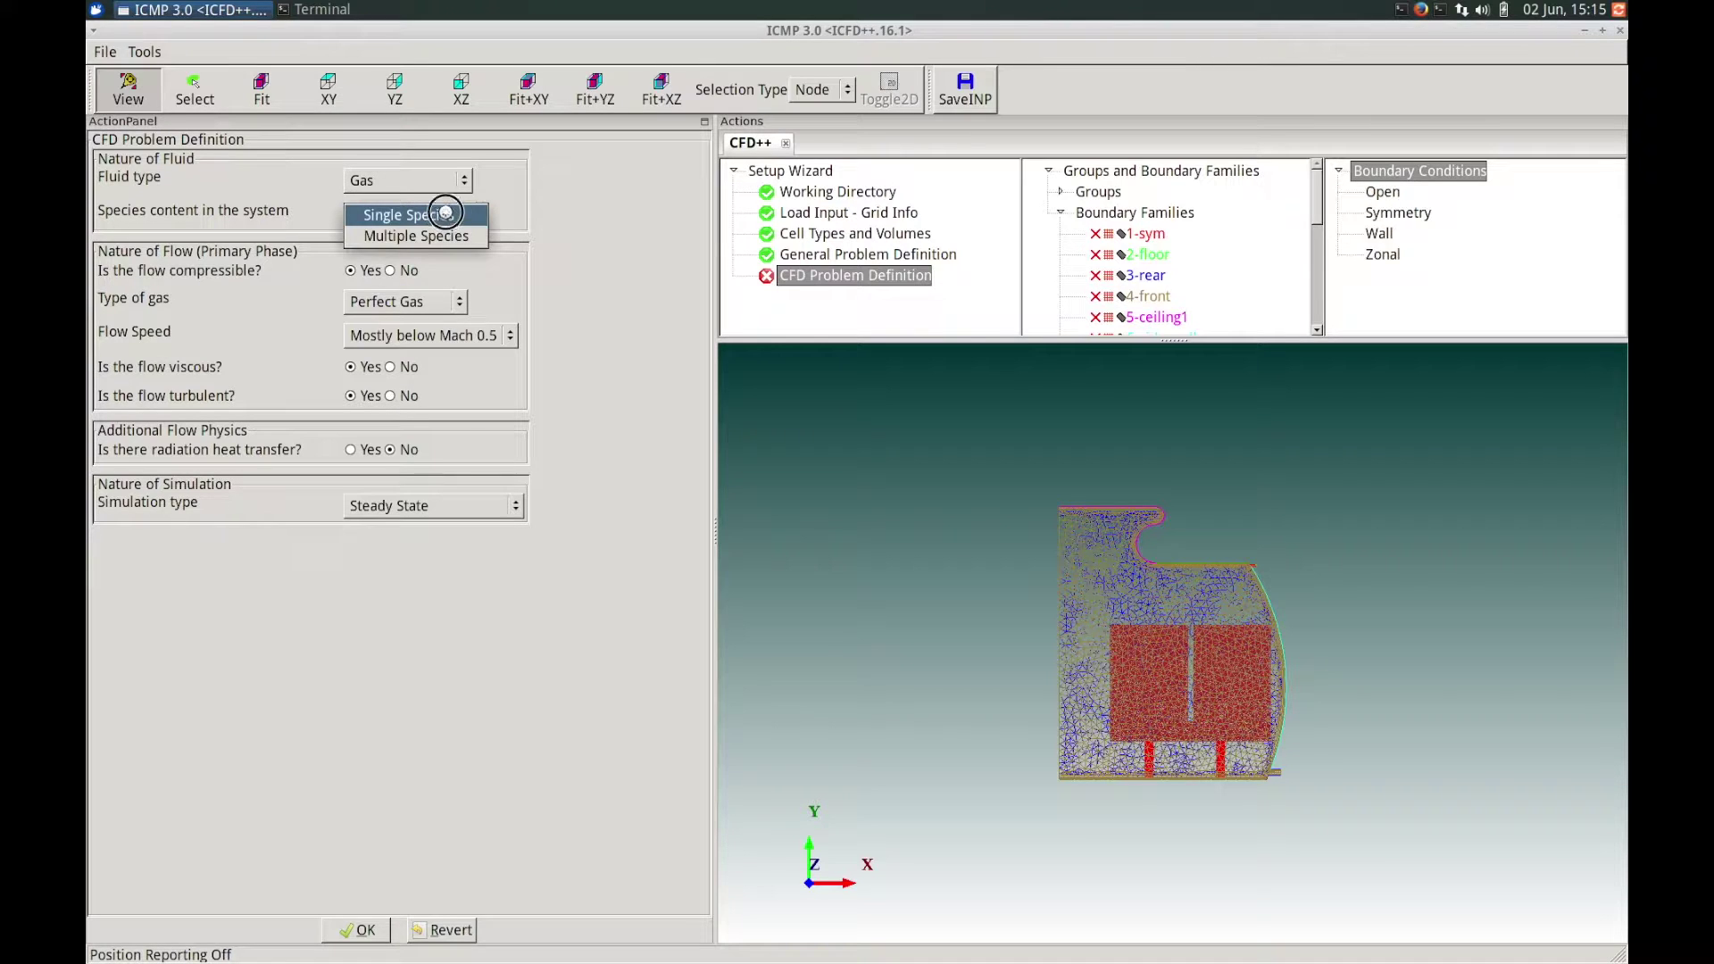
{"action": "left_click", "coordinate": [466, 217]}
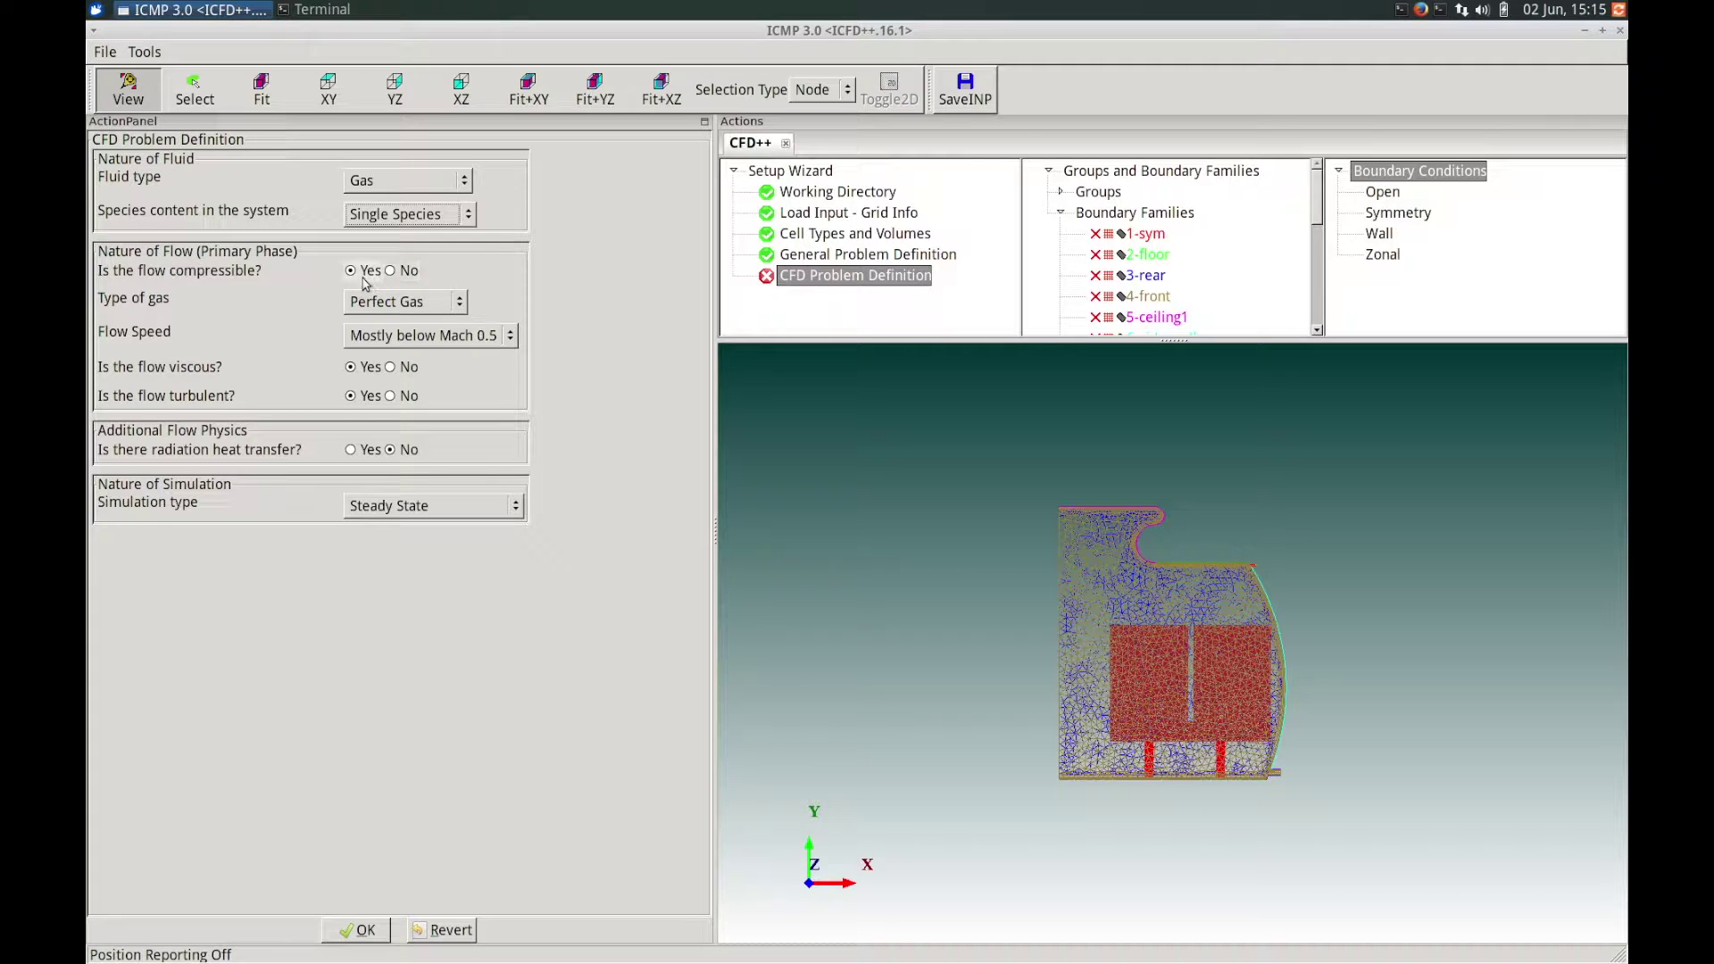
{"action": "left_click", "coordinate": [407, 303]}
{"action": "left_click", "coordinate": [444, 302]}
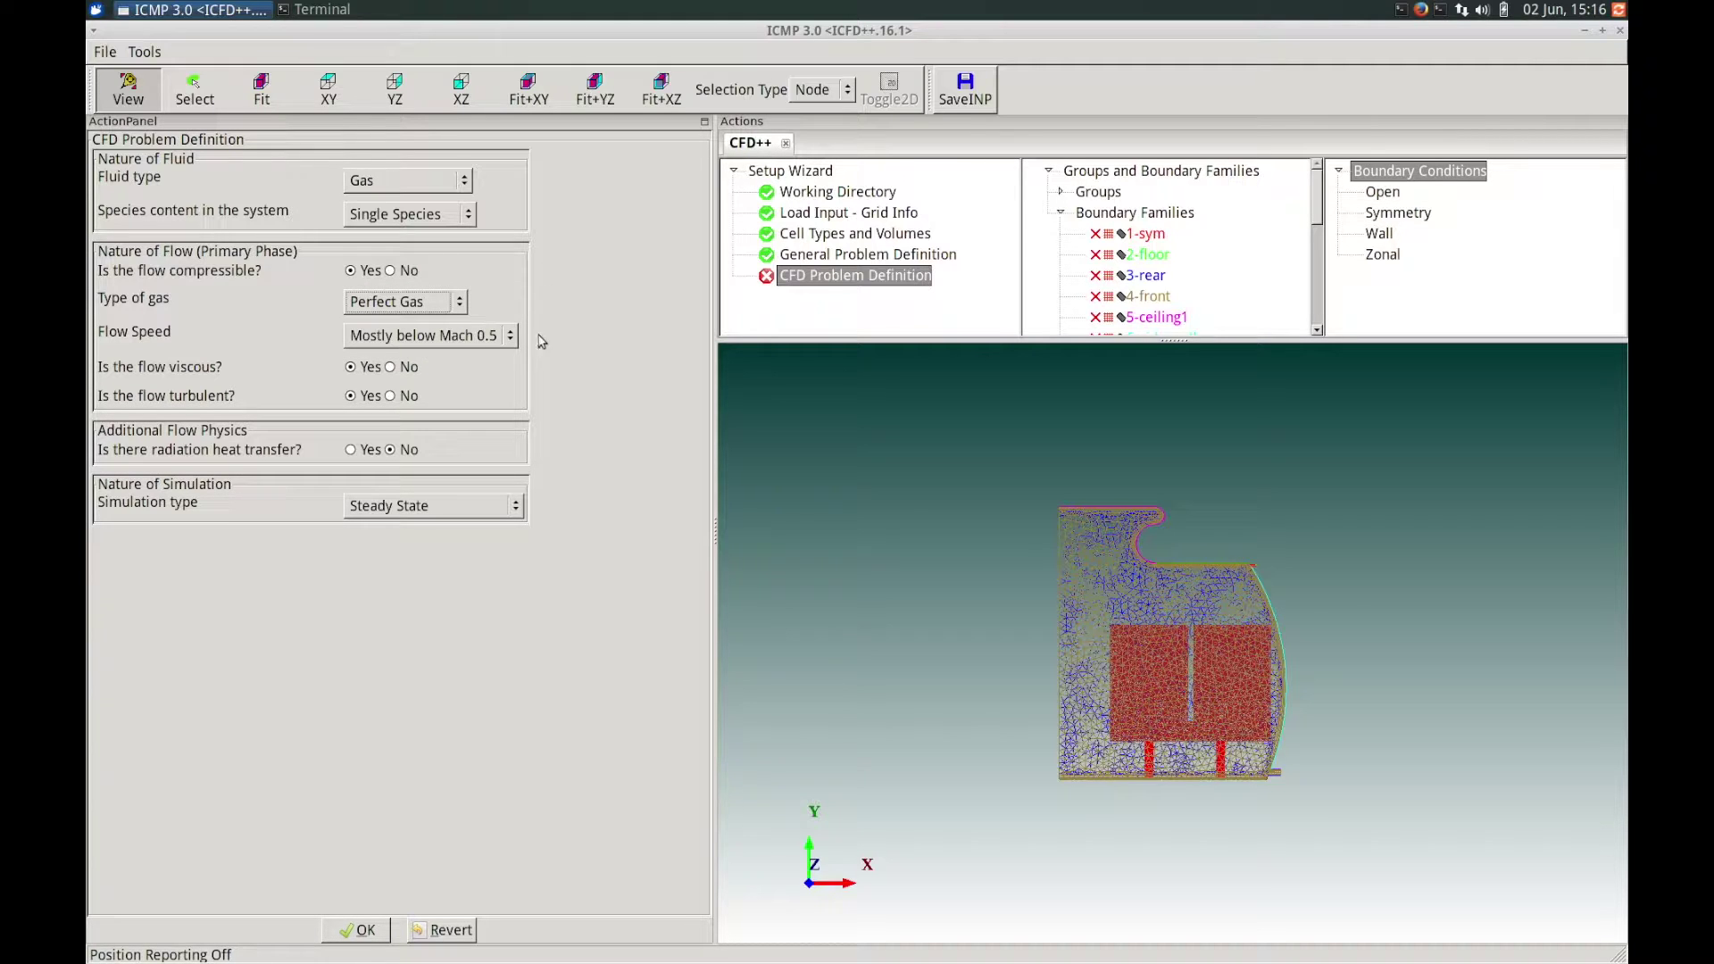
{"action": "left_click", "coordinate": [489, 337]}
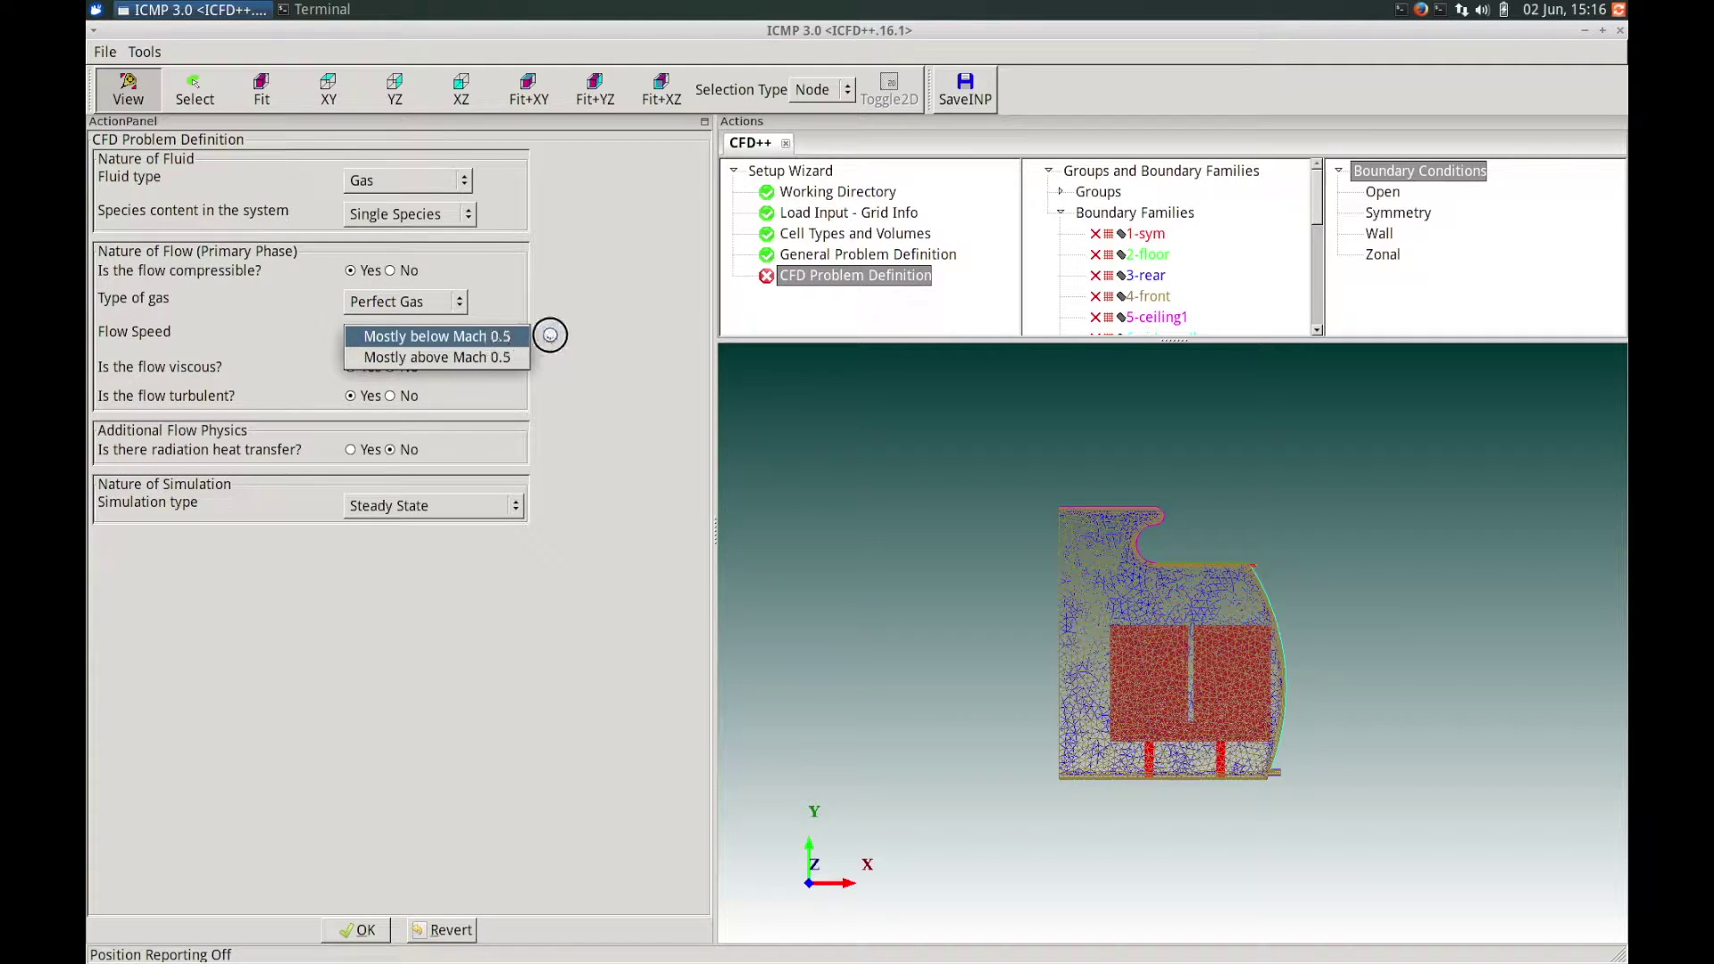
{"action": "left_click", "coordinate": [554, 340]}
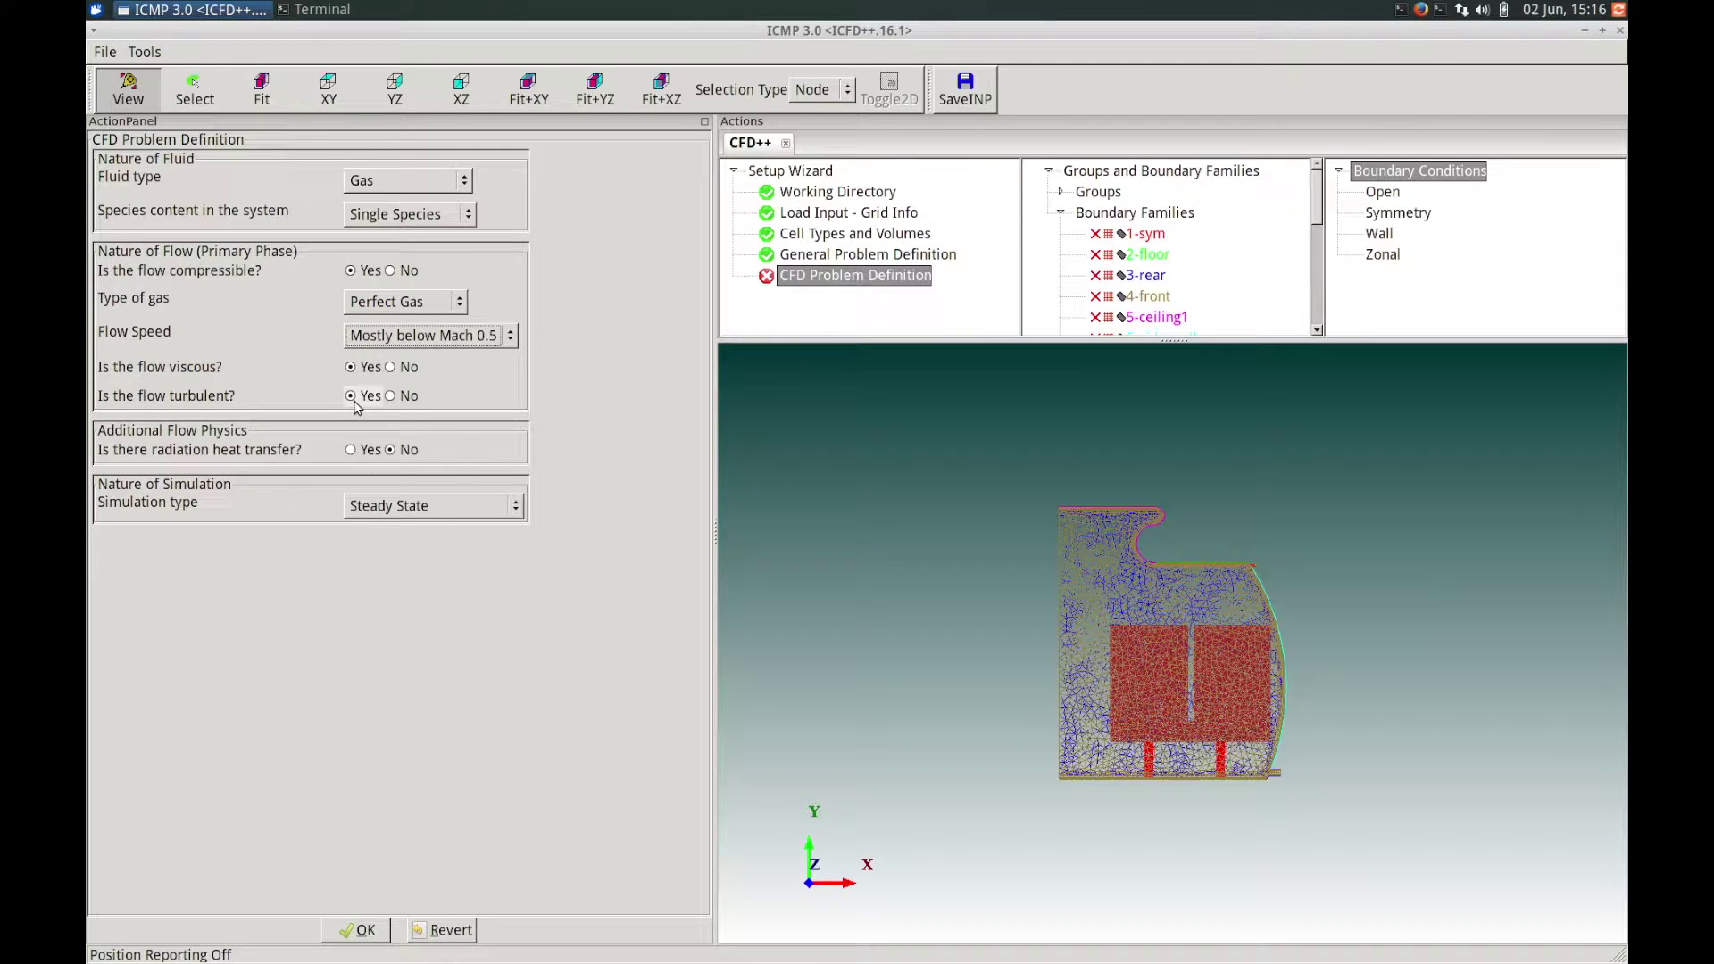
Enable radiation heat transfer, keep the simulation type at Steady State, and confirm the CFD problem definition.
{"action": "left_click", "coordinate": [368, 453]}
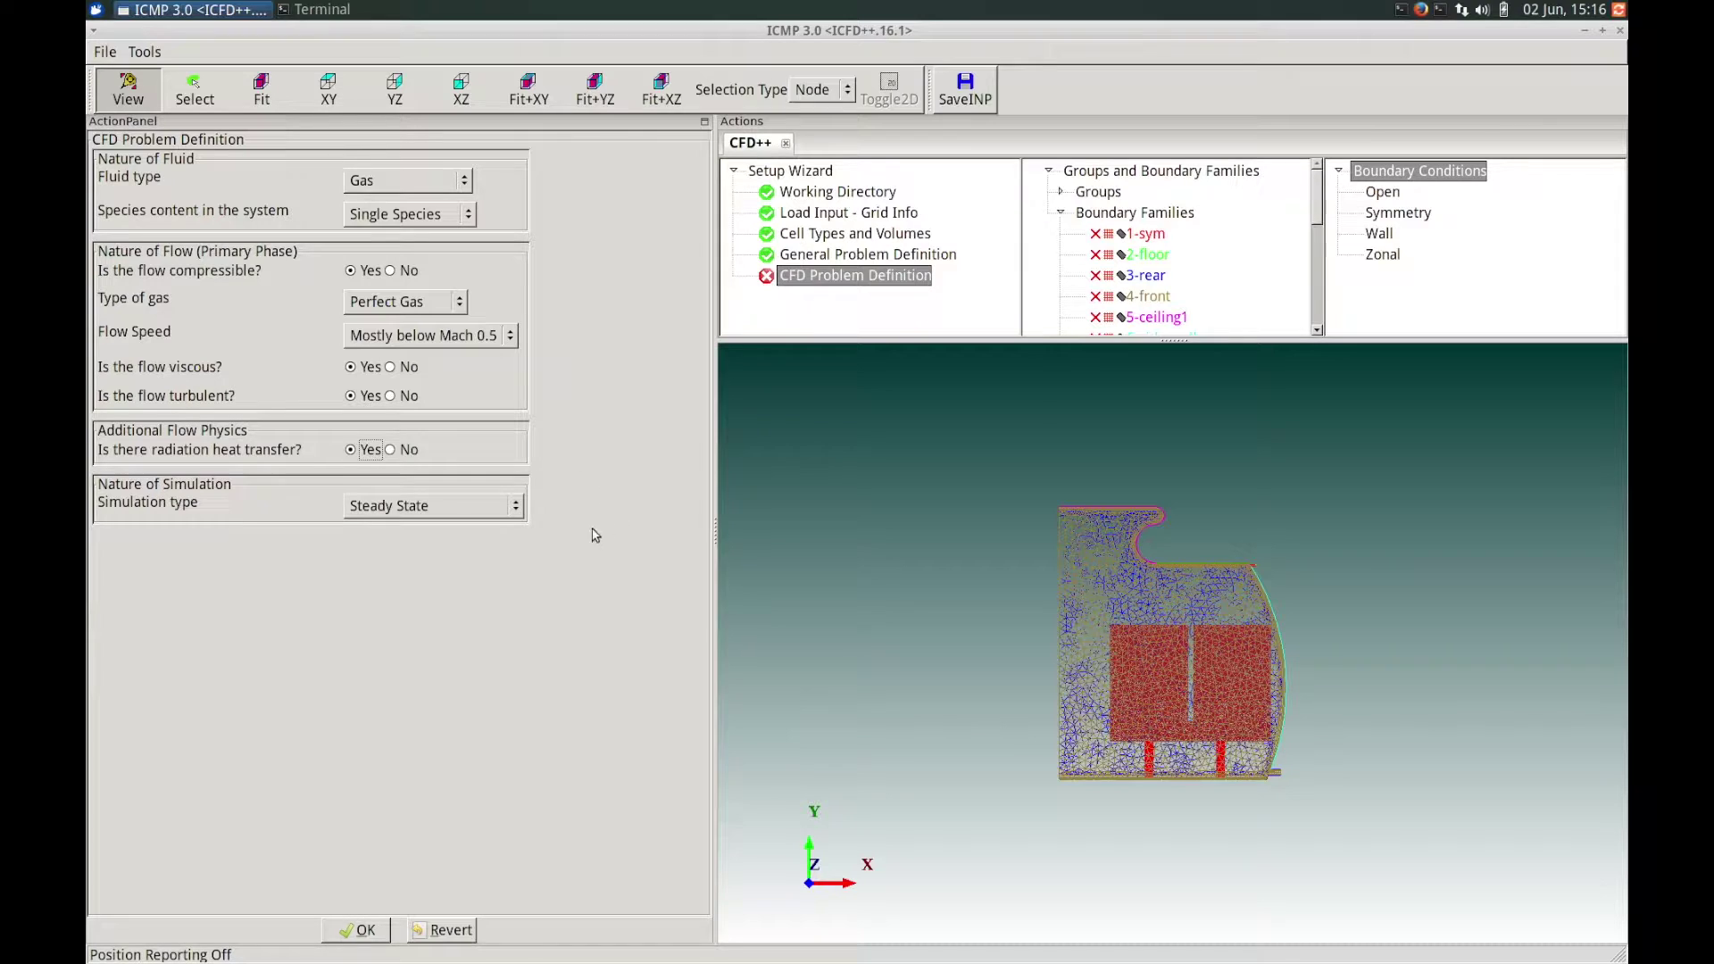
{"action": "left_click", "coordinate": [488, 507]}
{"action": "left_click", "coordinate": [555, 512]}
{"action": "left_click", "coordinate": [363, 931]}
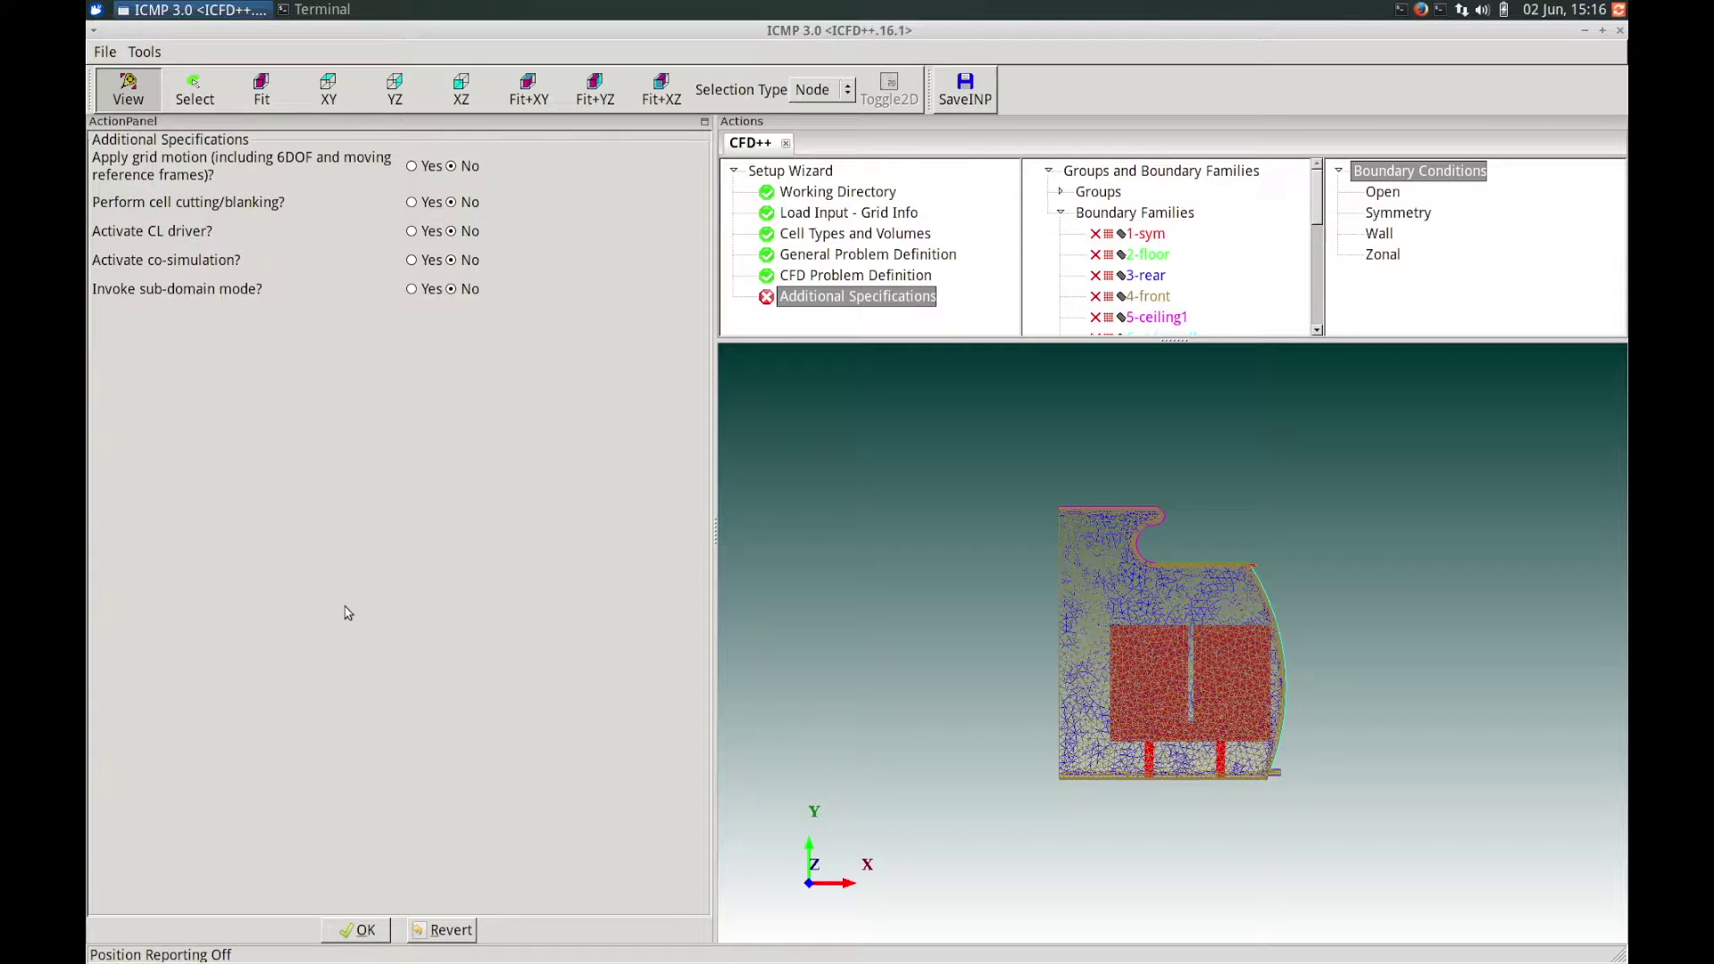
Accept the default additional specifications and set the equation properties to Pressure-Based, 2-equation Realizable k-eps turbulence and DO radiation.
{"action": "left_click", "coordinate": [356, 929]}
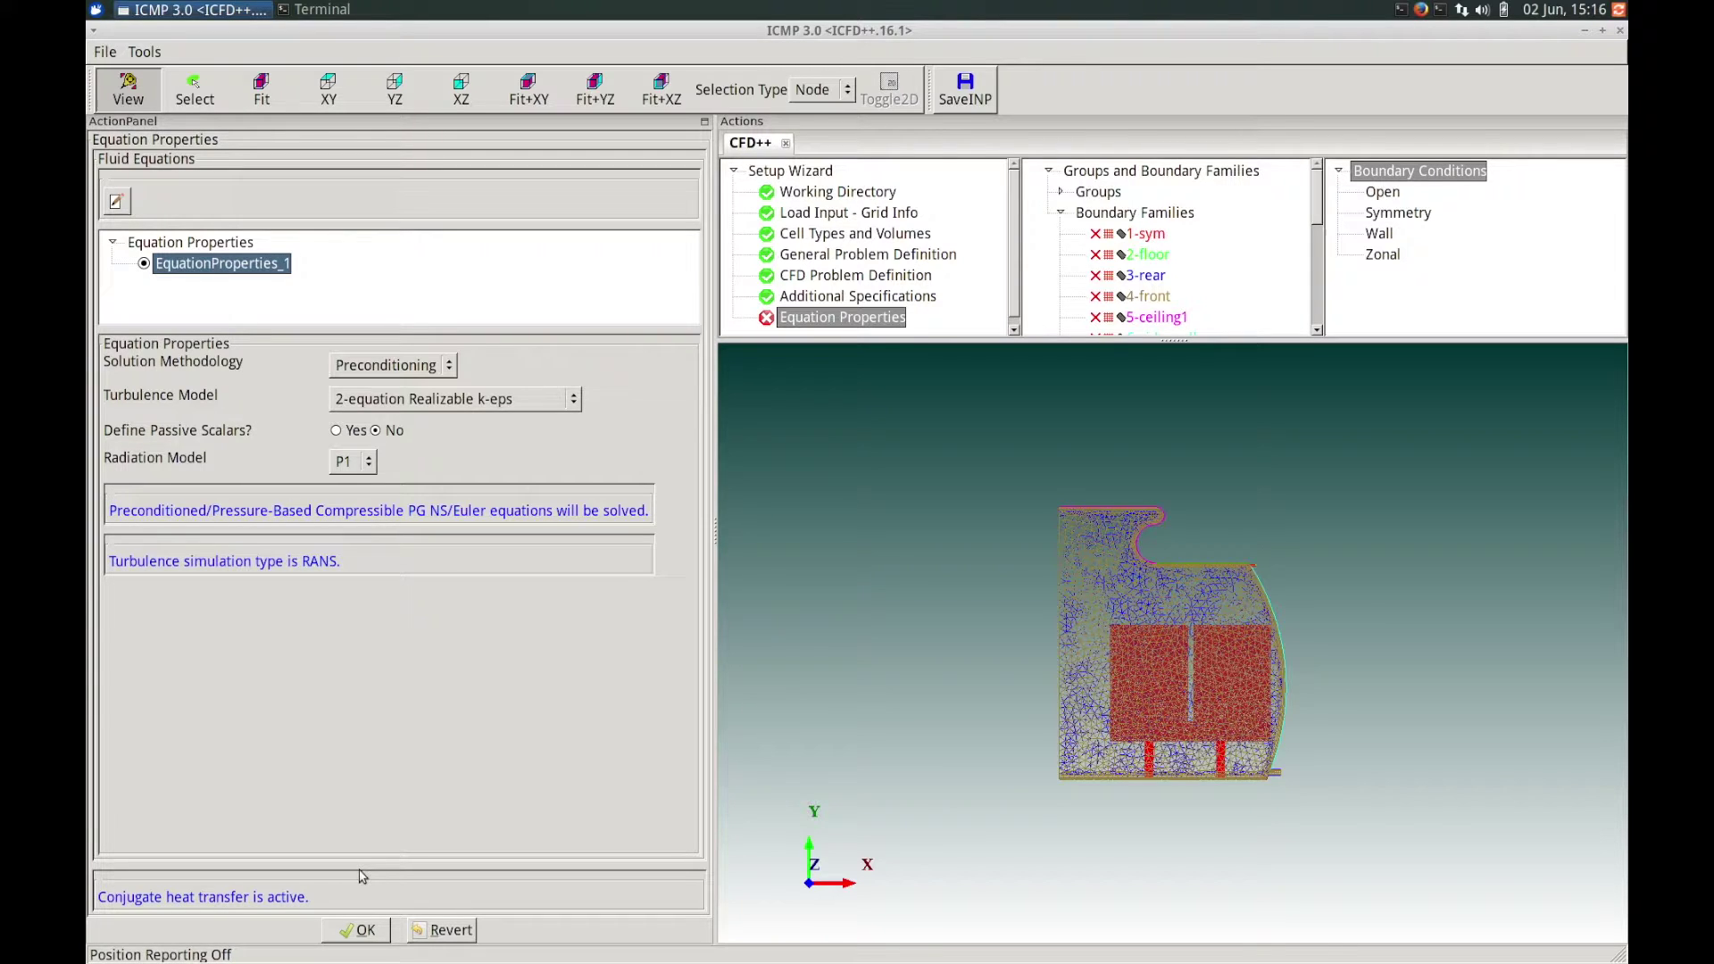
{"action": "left_click", "coordinate": [357, 366]}
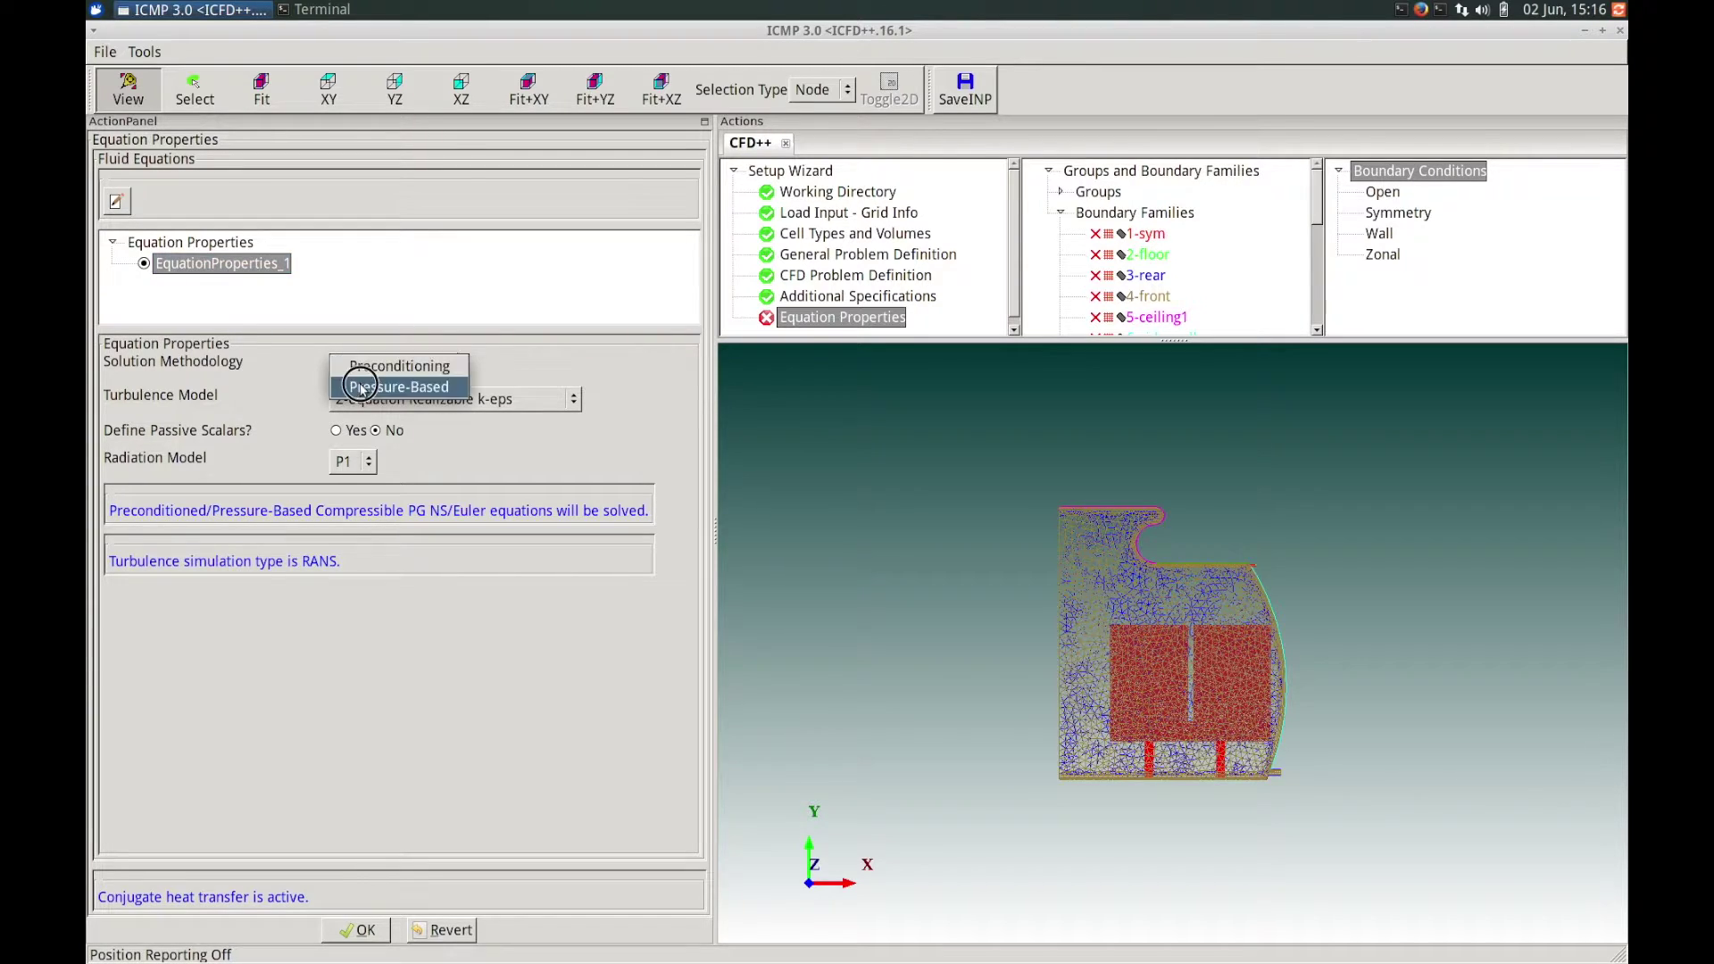
{"action": "left_click", "coordinate": [360, 385]}
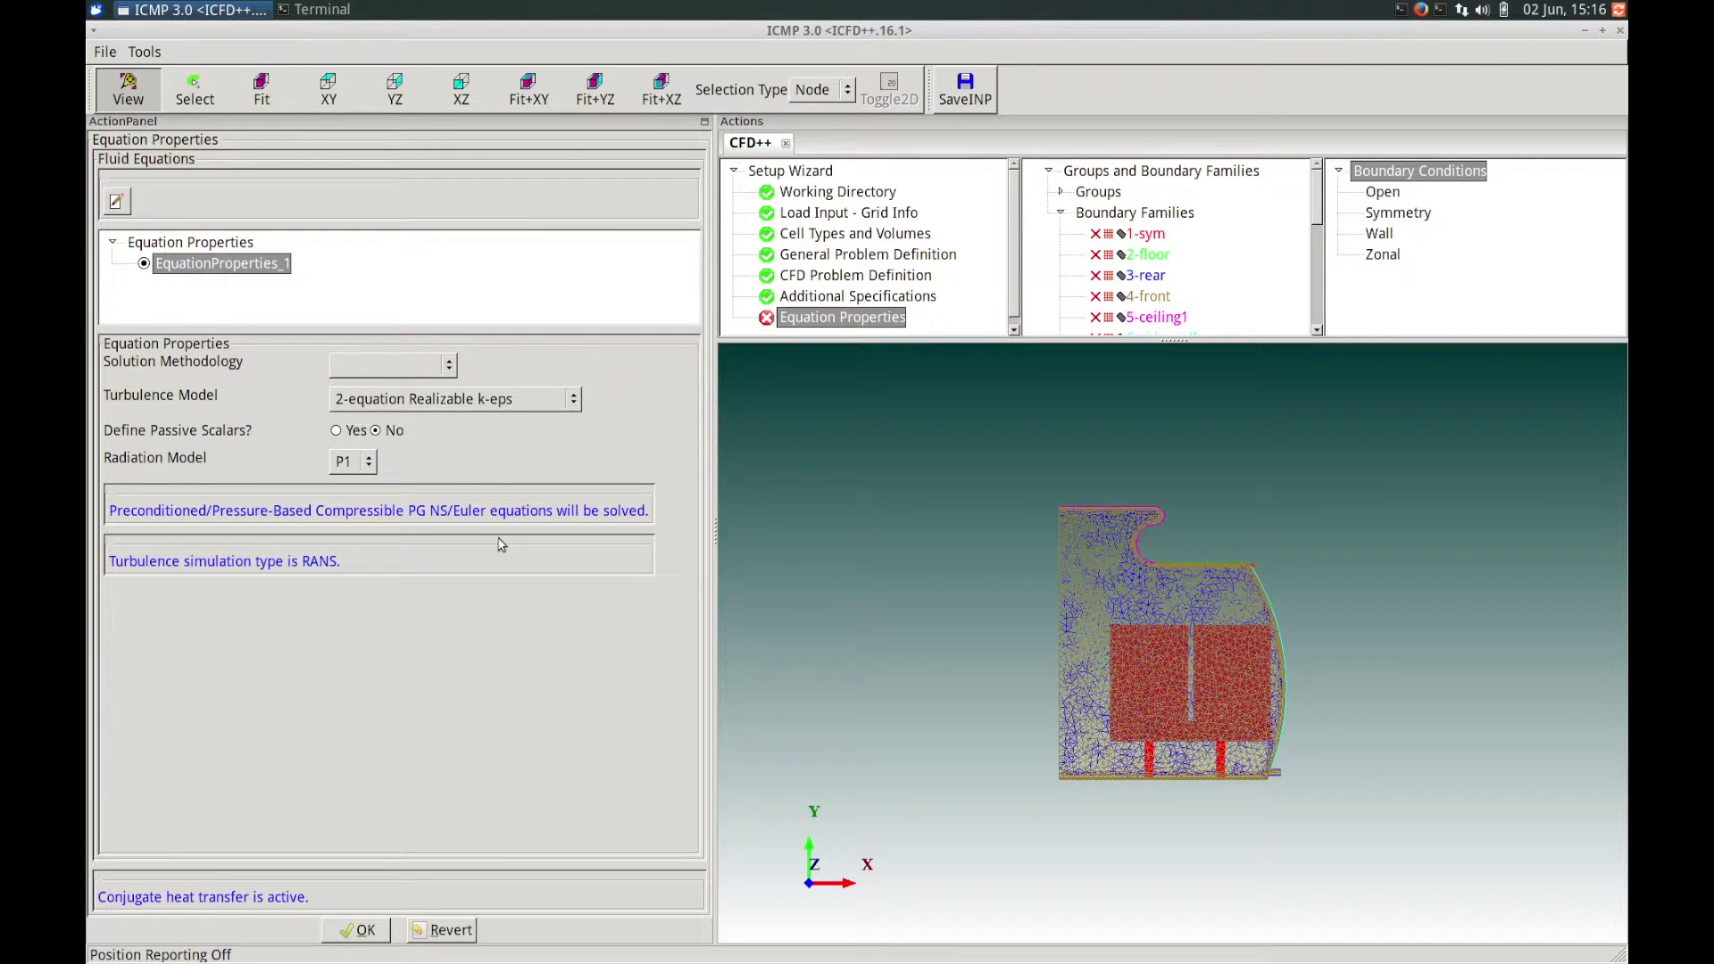
{"action": "left_click", "coordinate": [493, 407]}
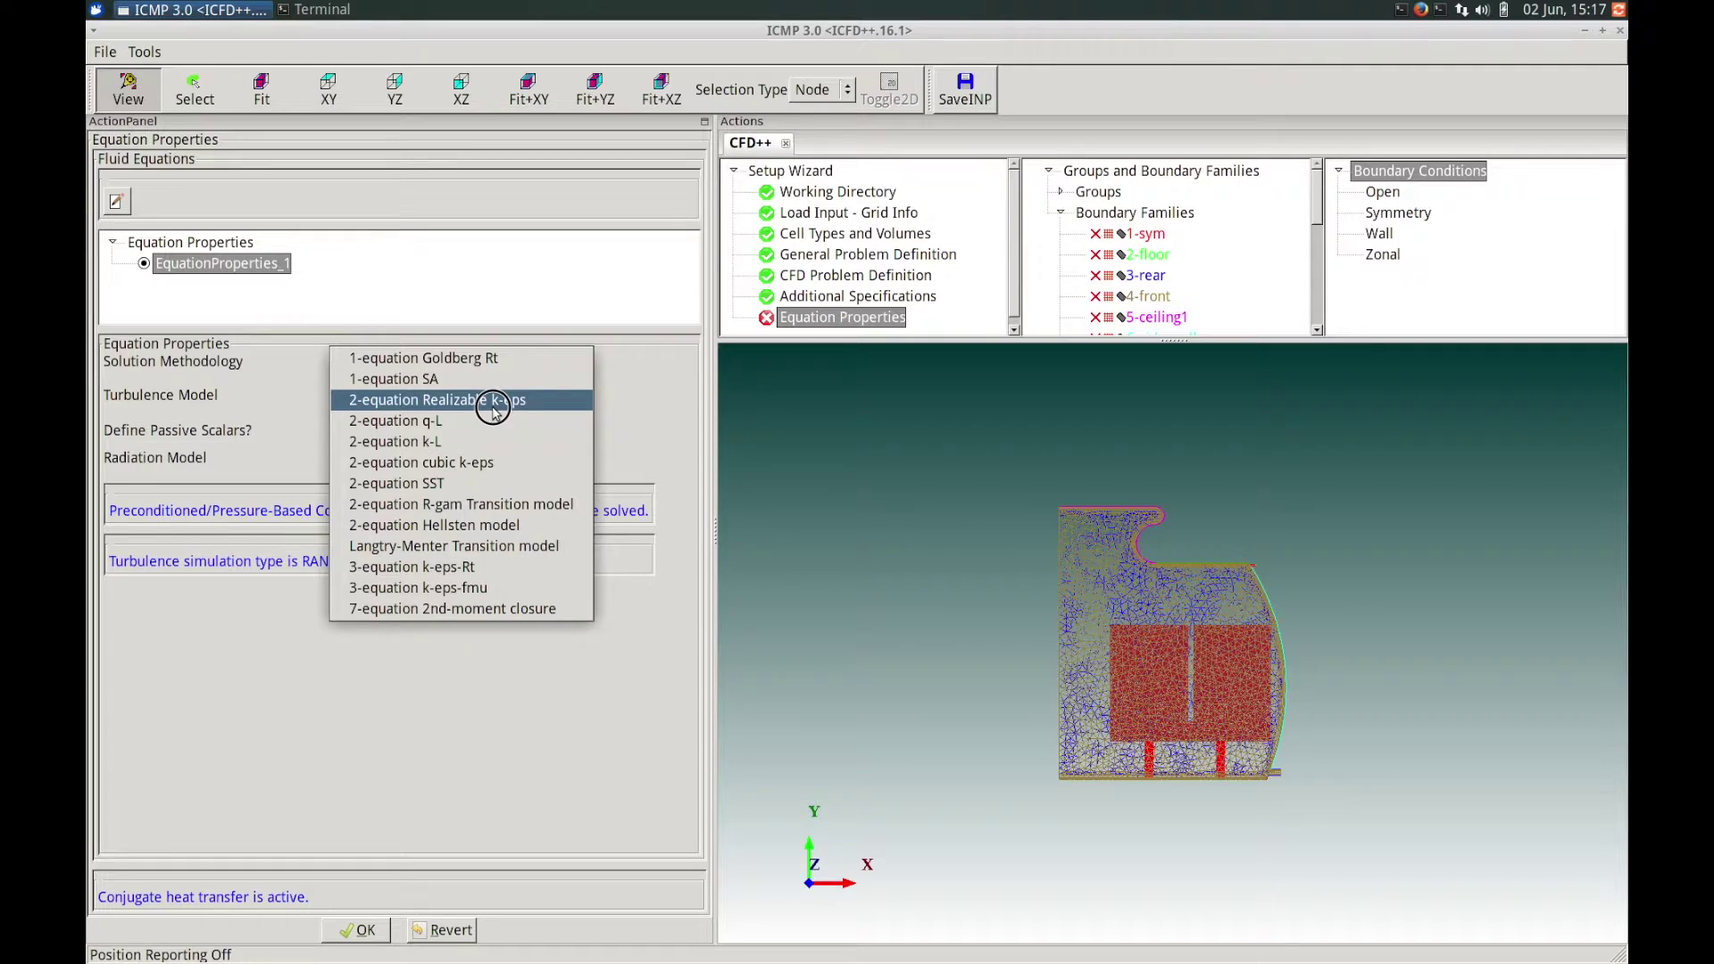
{"action": "left_click", "coordinate": [494, 411]}
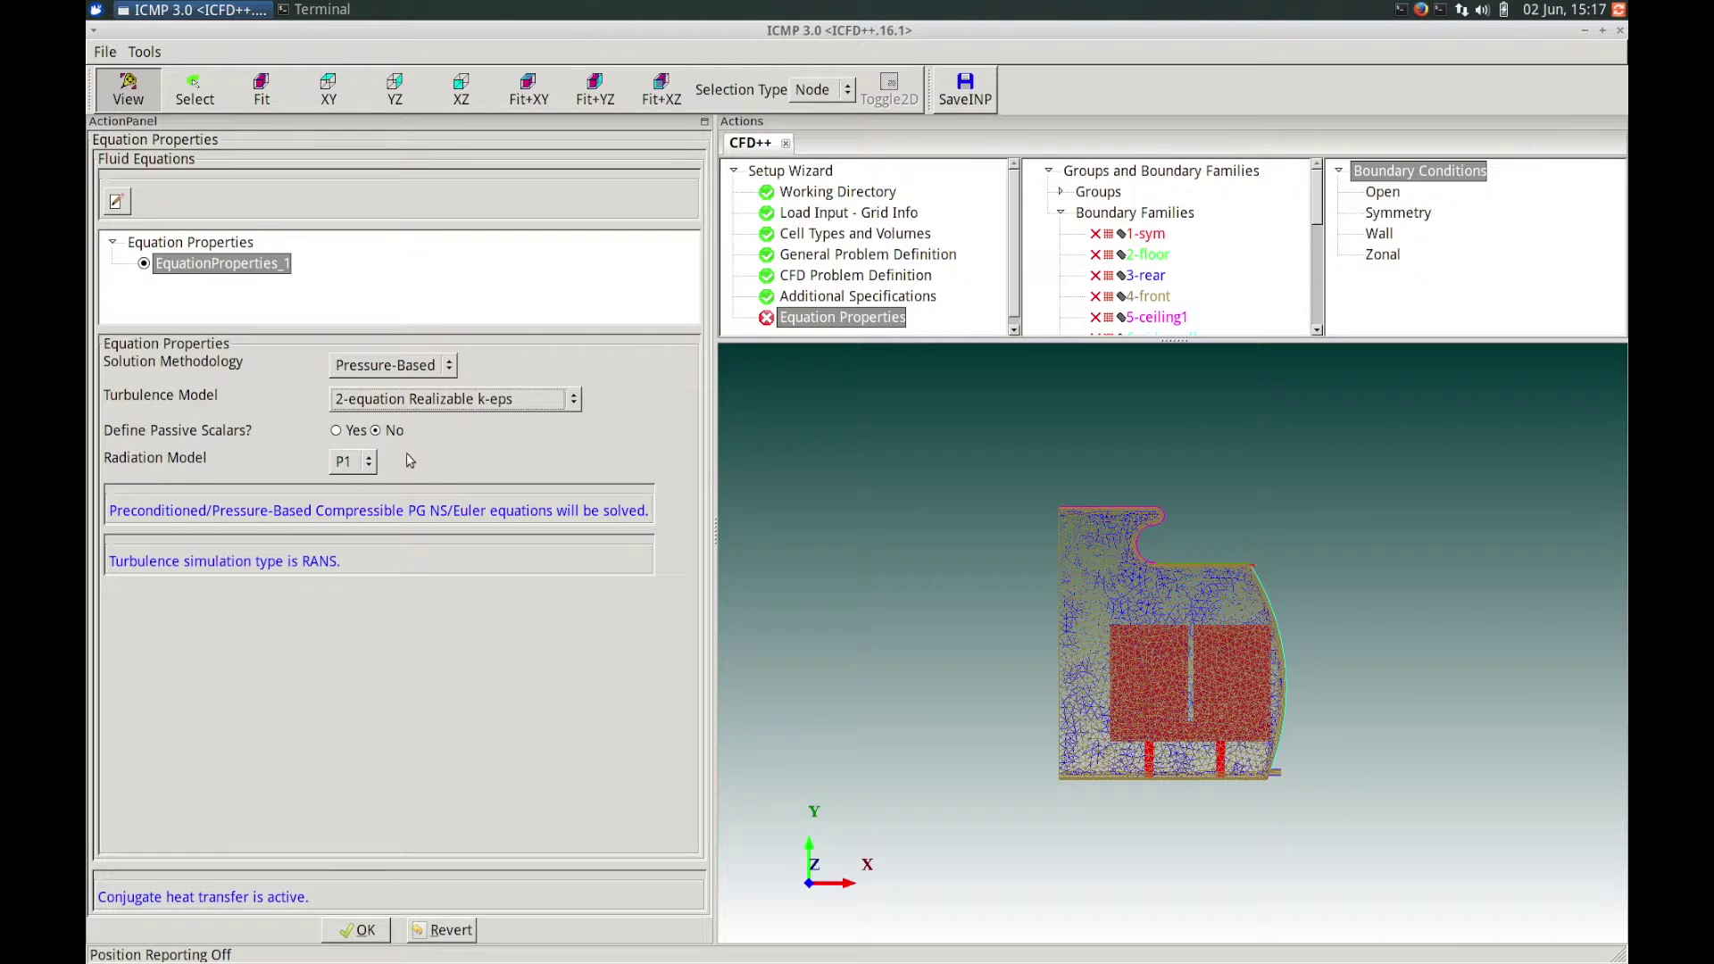
{"action": "left_click", "coordinate": [362, 470]}
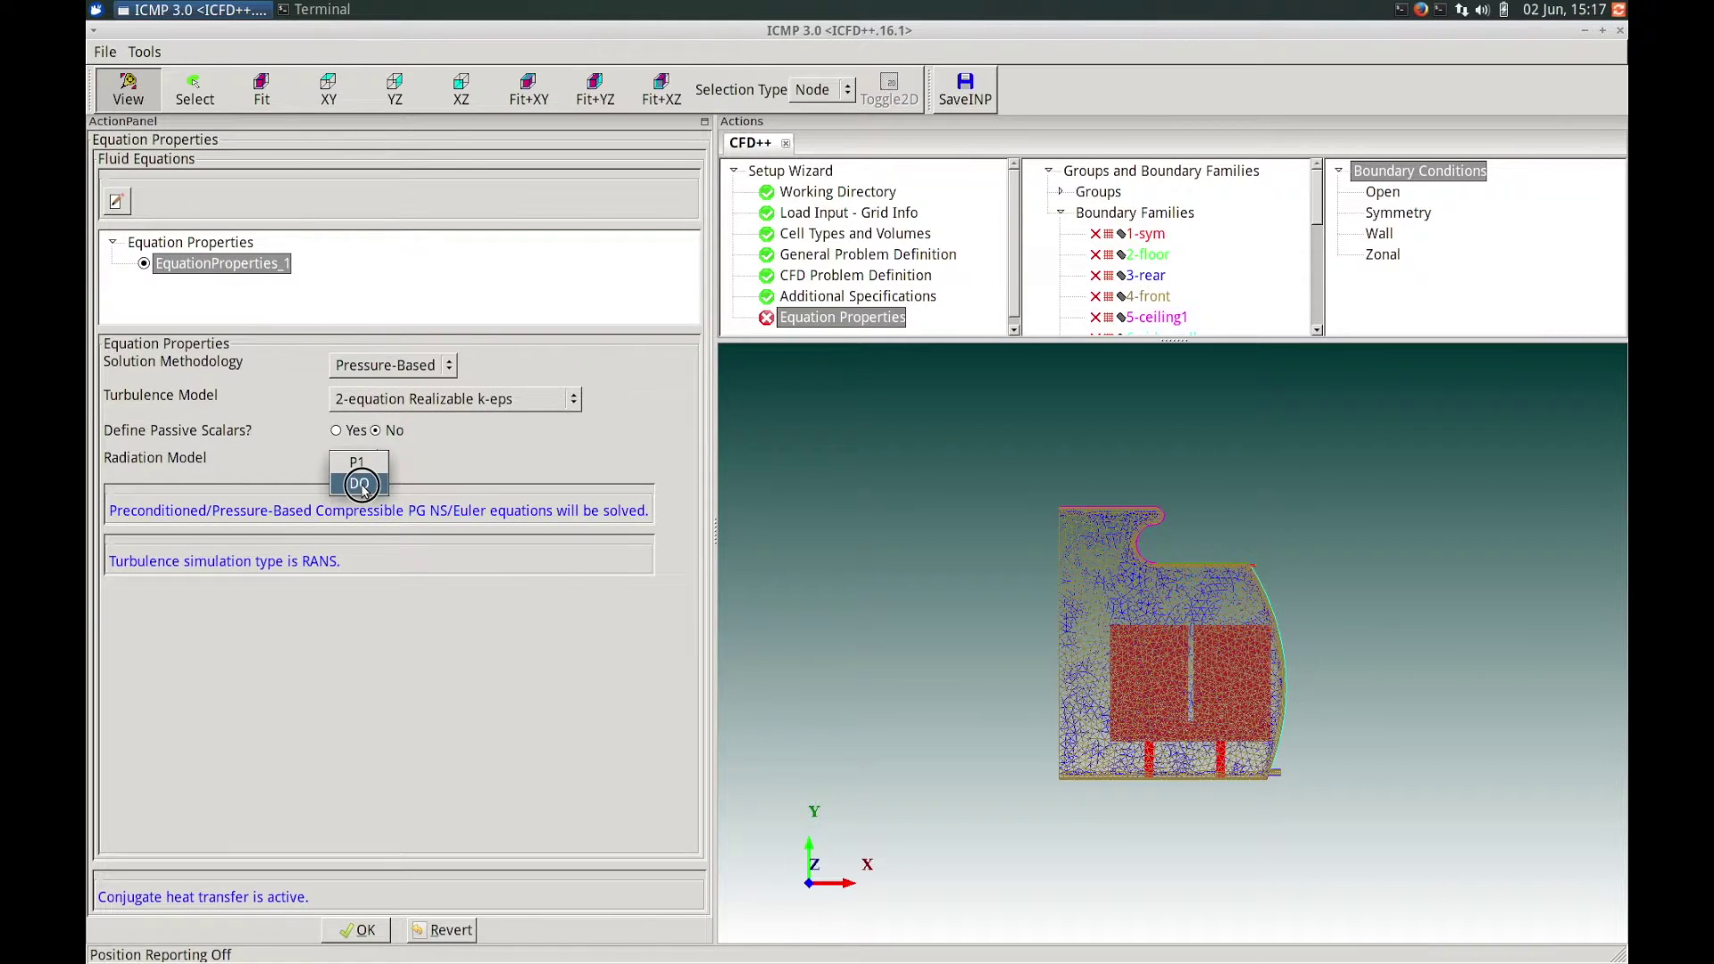
{"action": "left_click", "coordinate": [362, 485]}
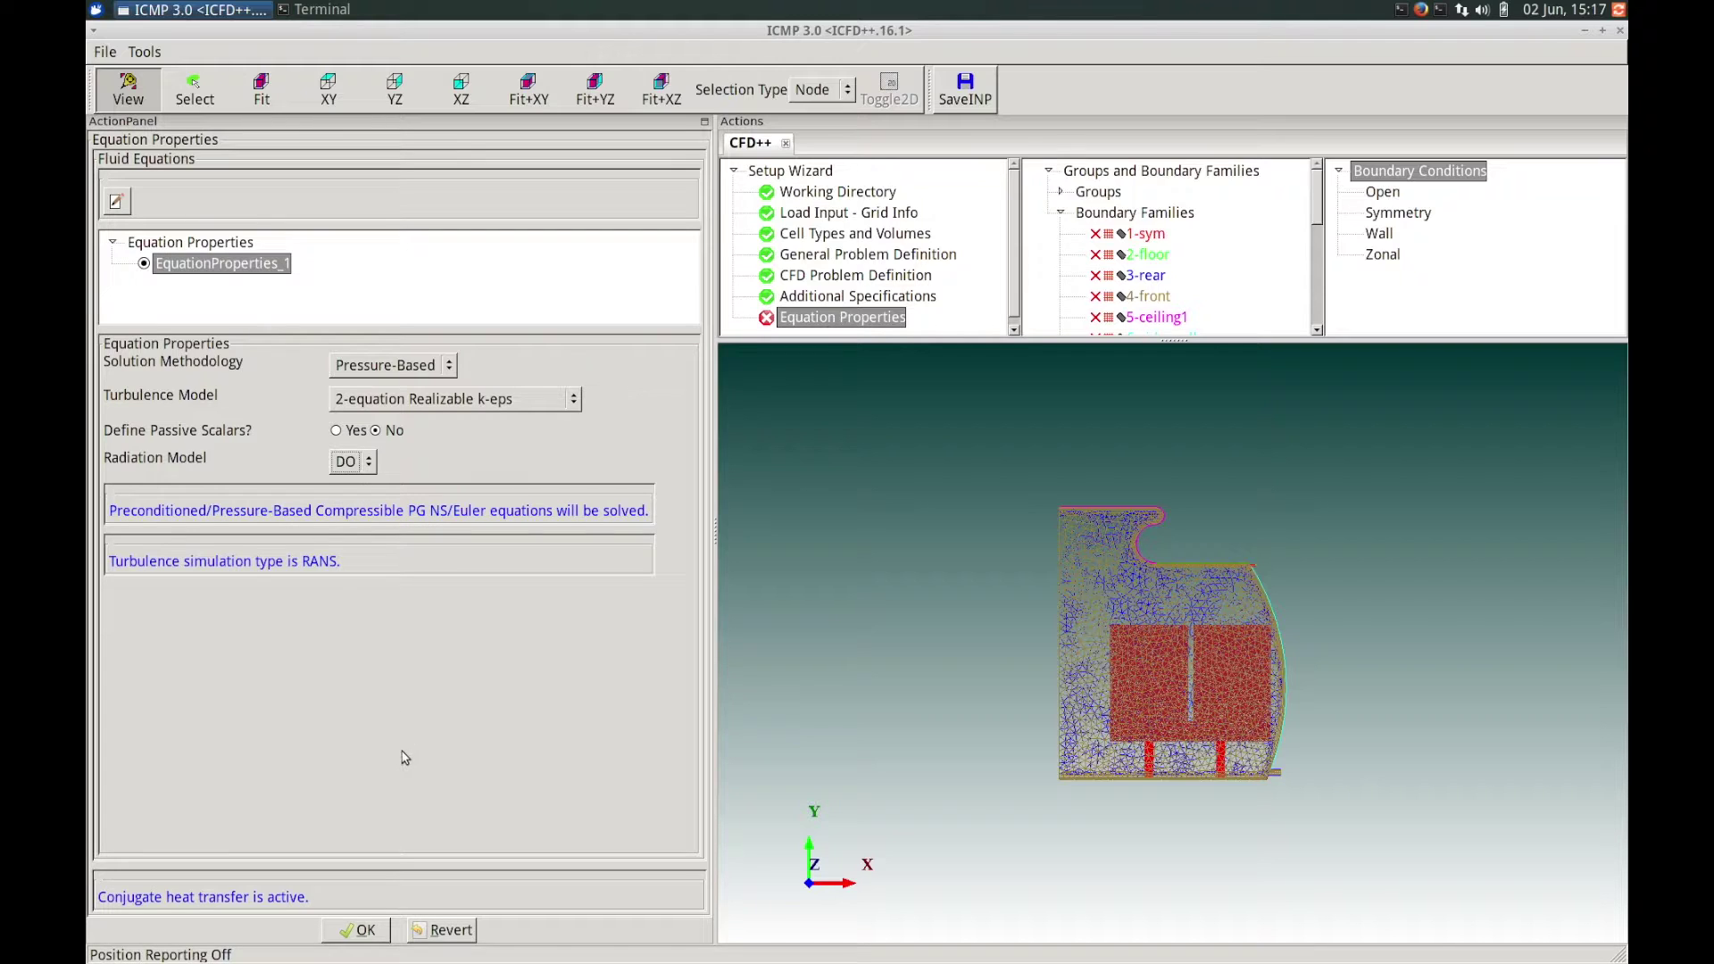
{"action": "left_click", "coordinate": [361, 931]}
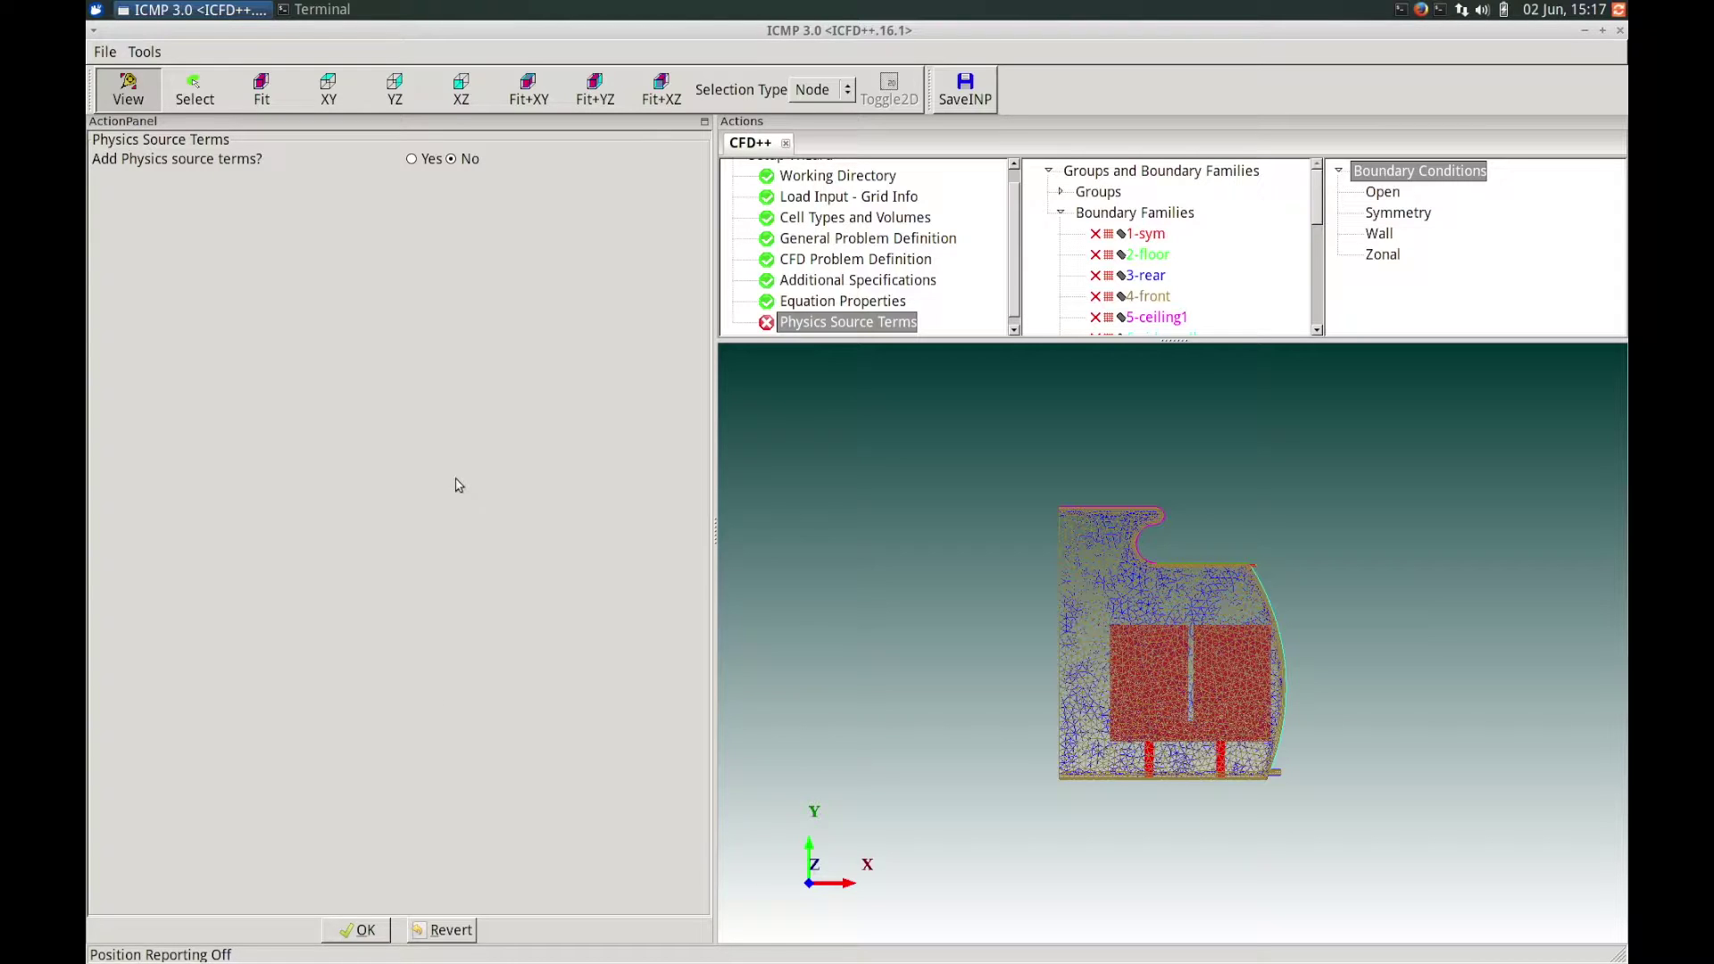
Leave physics source terms off and confirm the reference quantities as Dimensional in SI units.
{"action": "left_click", "coordinate": [365, 931]}
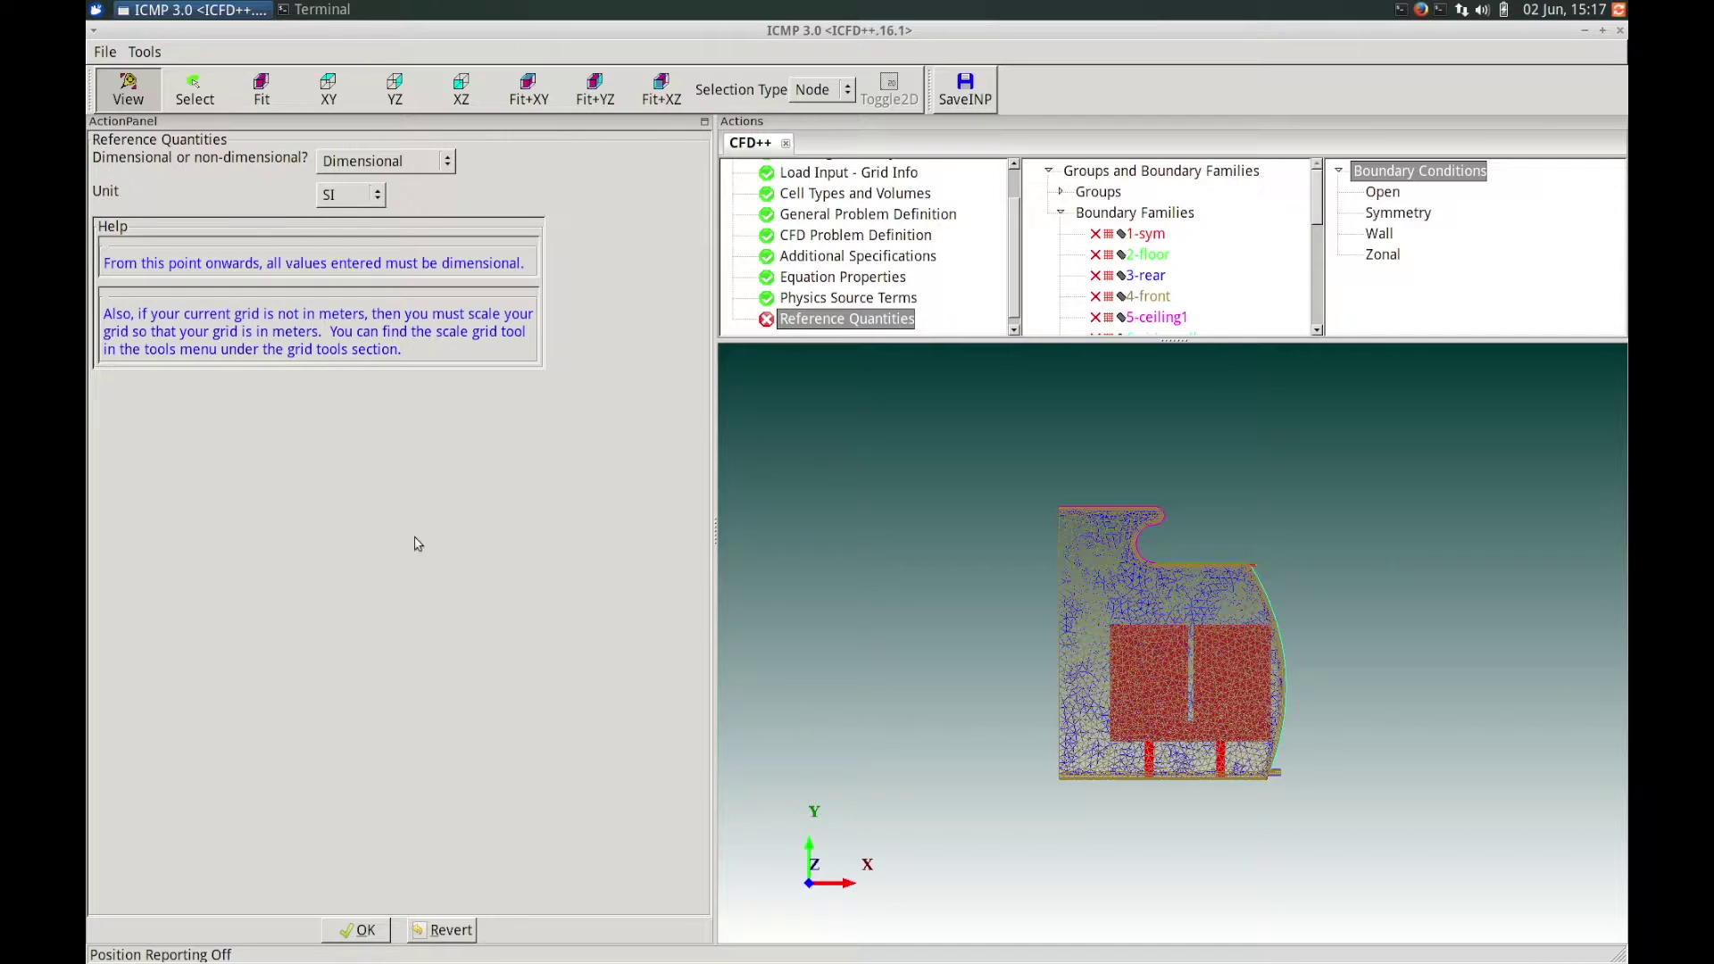
{"action": "left_click", "coordinate": [449, 162]}
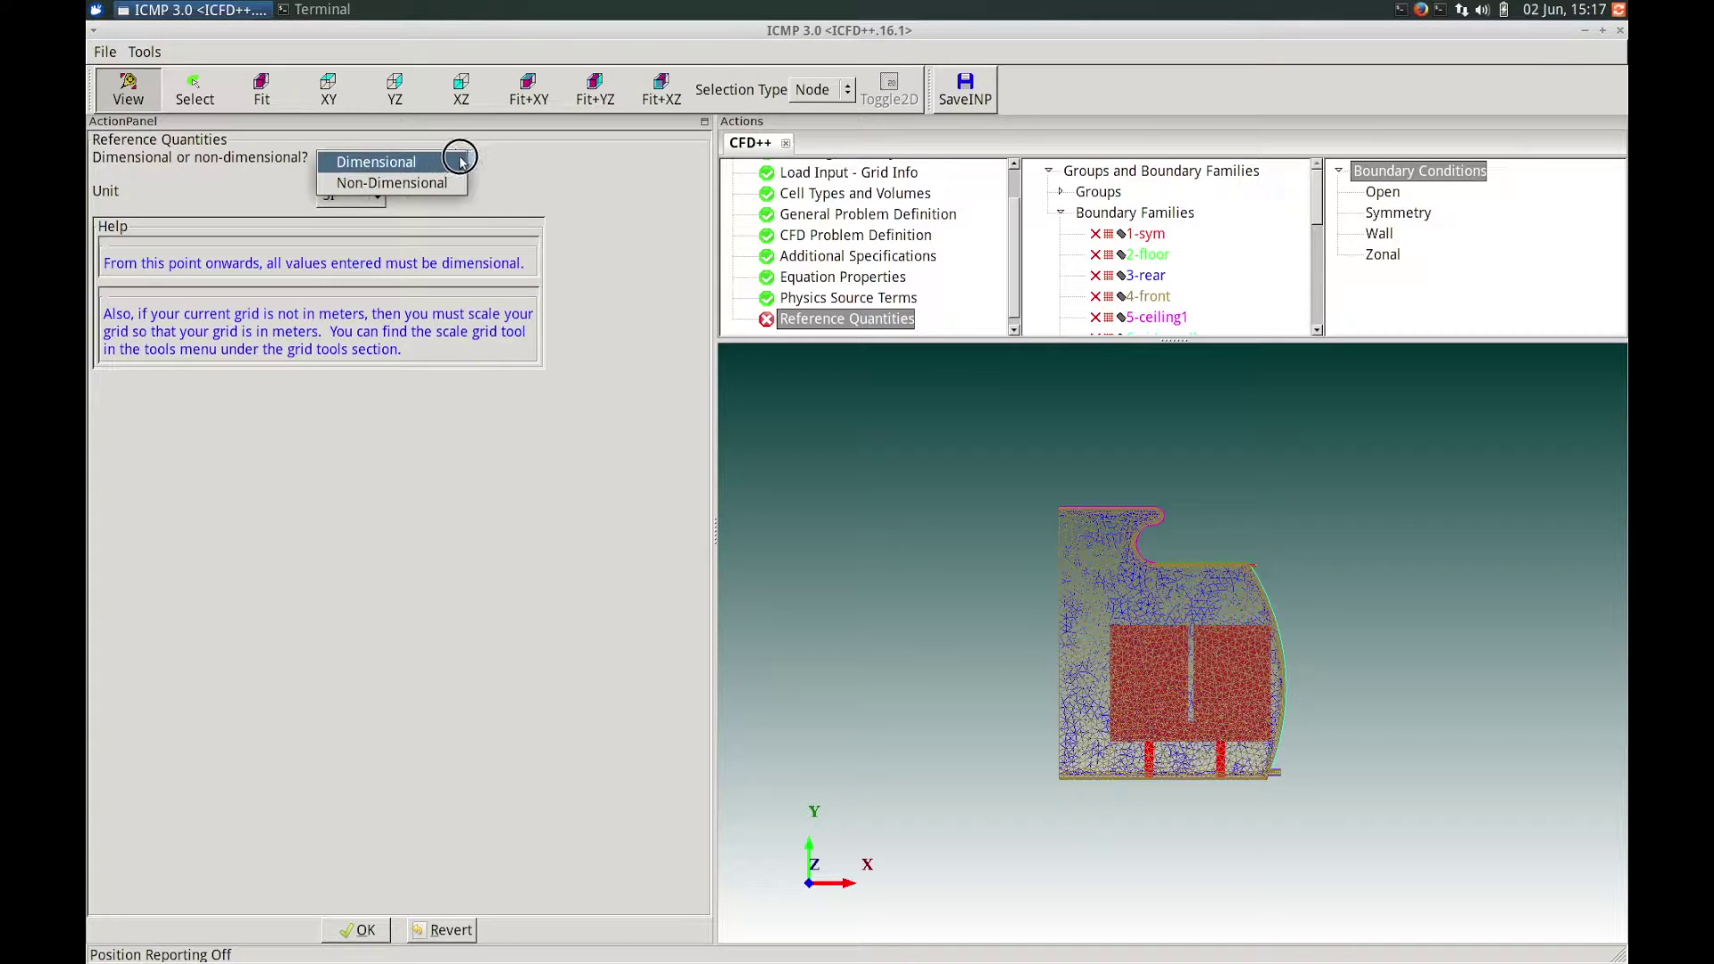
{"action": "left_click", "coordinate": [463, 162]}
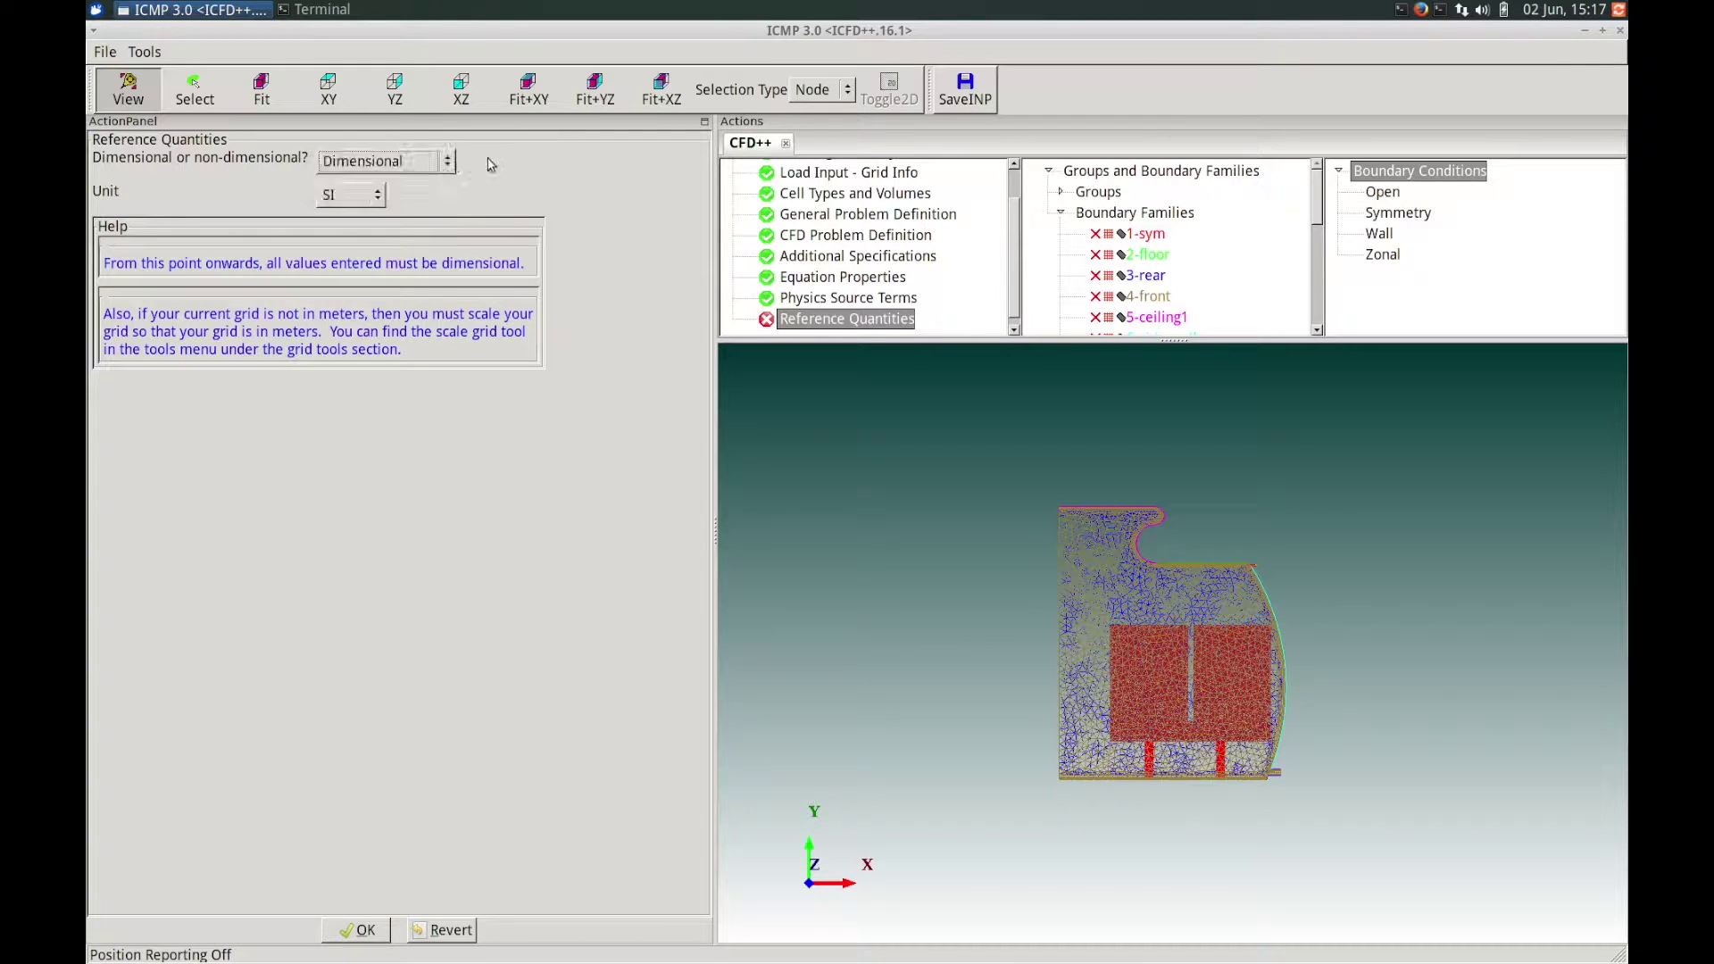
{"action": "left_click", "coordinate": [355, 197]}
{"action": "left_click", "coordinate": [355, 199]}
{"action": "left_click", "coordinate": [362, 931]}
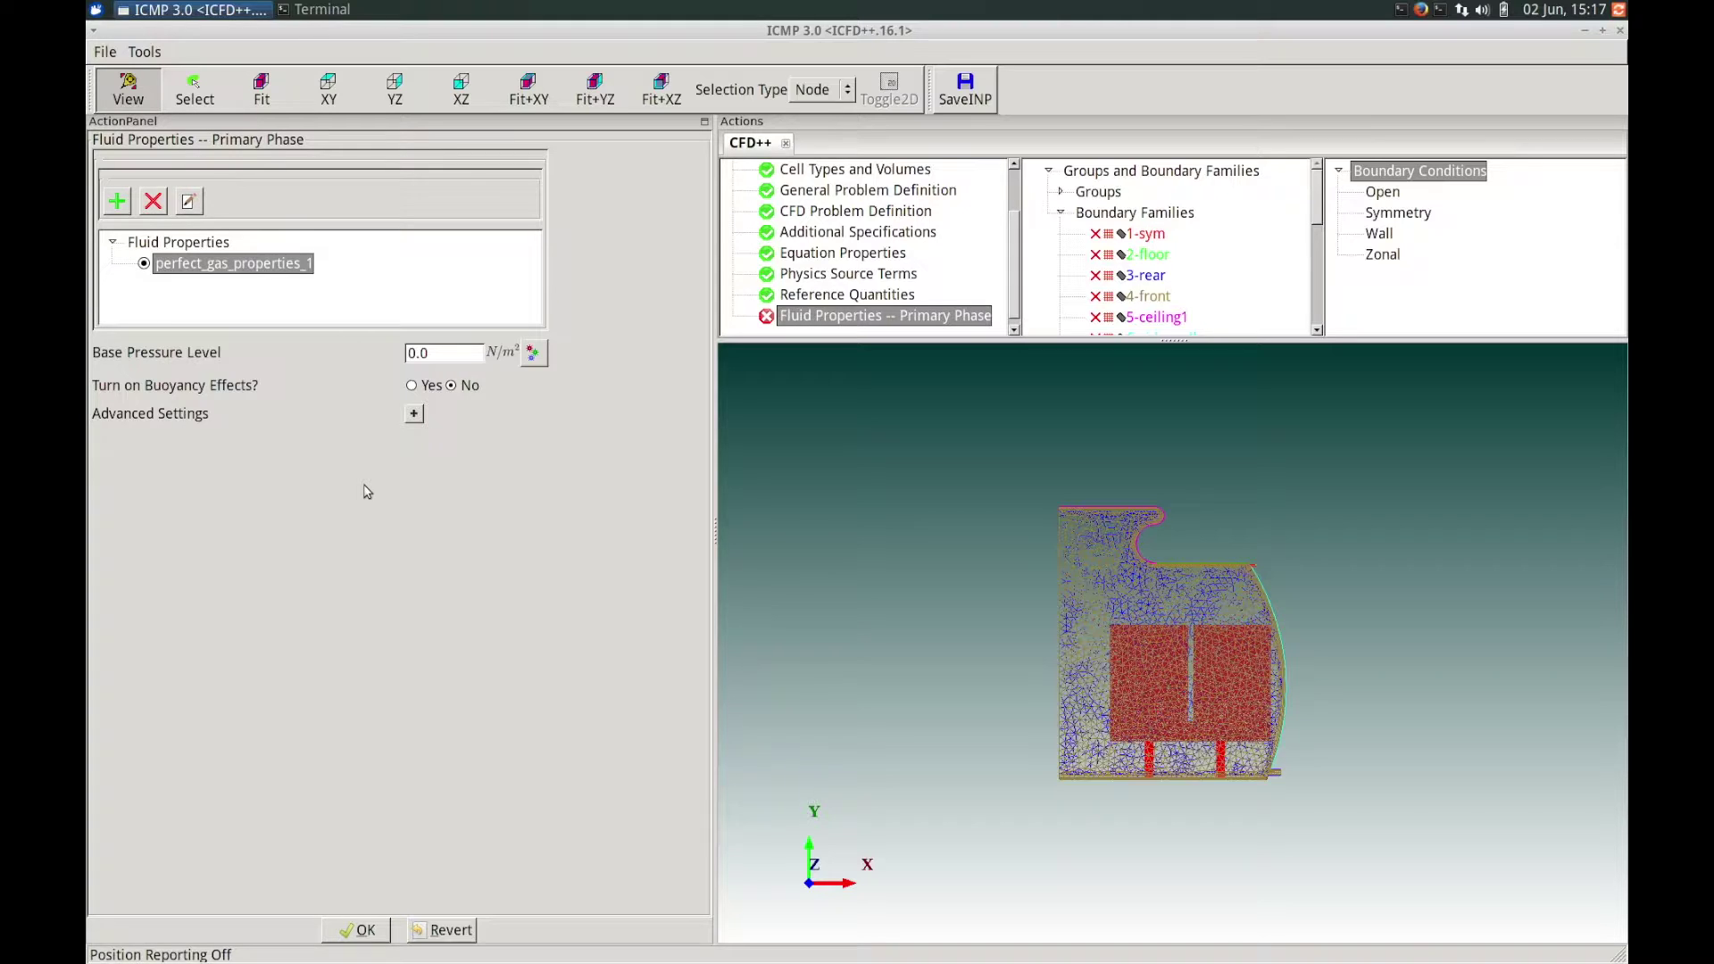
Set the primary fluid's base pressure level to 7.9e4 N/m² and turn on buoyancy effects.
{"action": "left_click", "coordinate": [407, 345]}
{"action": "double_click", "coordinate": [408, 344]}
{"action": "key", "text": "BackSpace"}
{"action": "type", "text": "7.9"}
{"action": "left_click", "coordinate": [412, 385]}
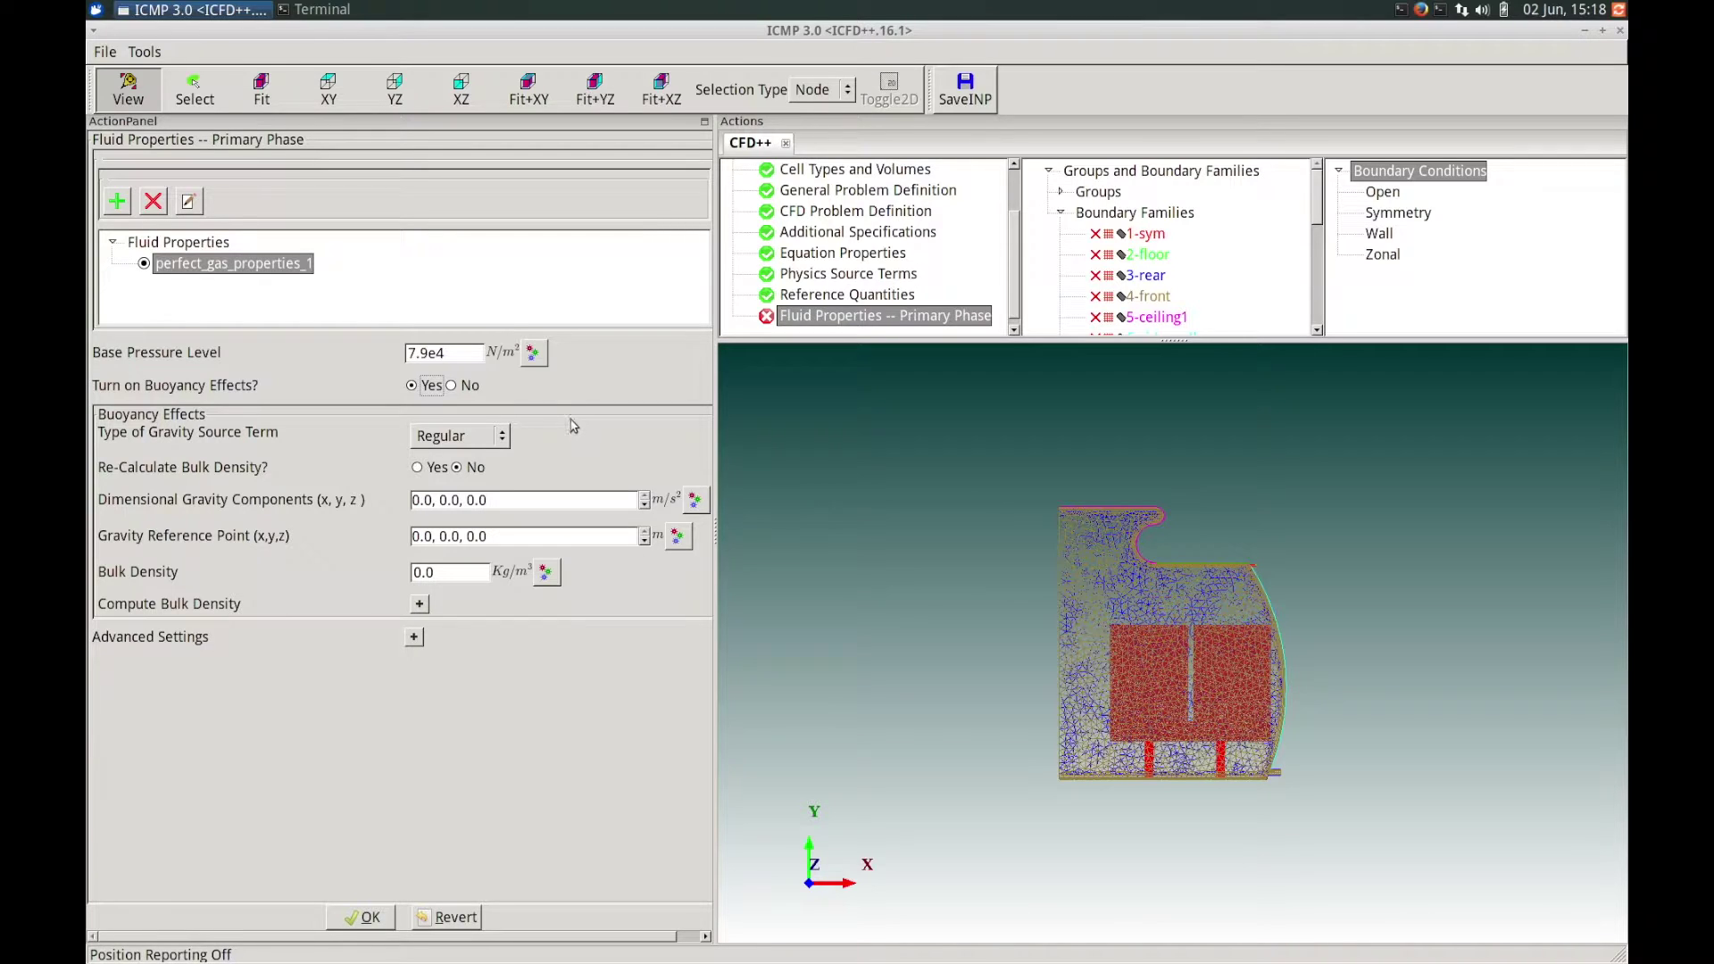
Keep the gravity source term Regular, set gravity to 0.0, -9.81, 0.0 m/s² and bulk density to 0.9388539 kg/m³, and confirm the fluid properties.
{"action": "left_click", "coordinate": [495, 435]}
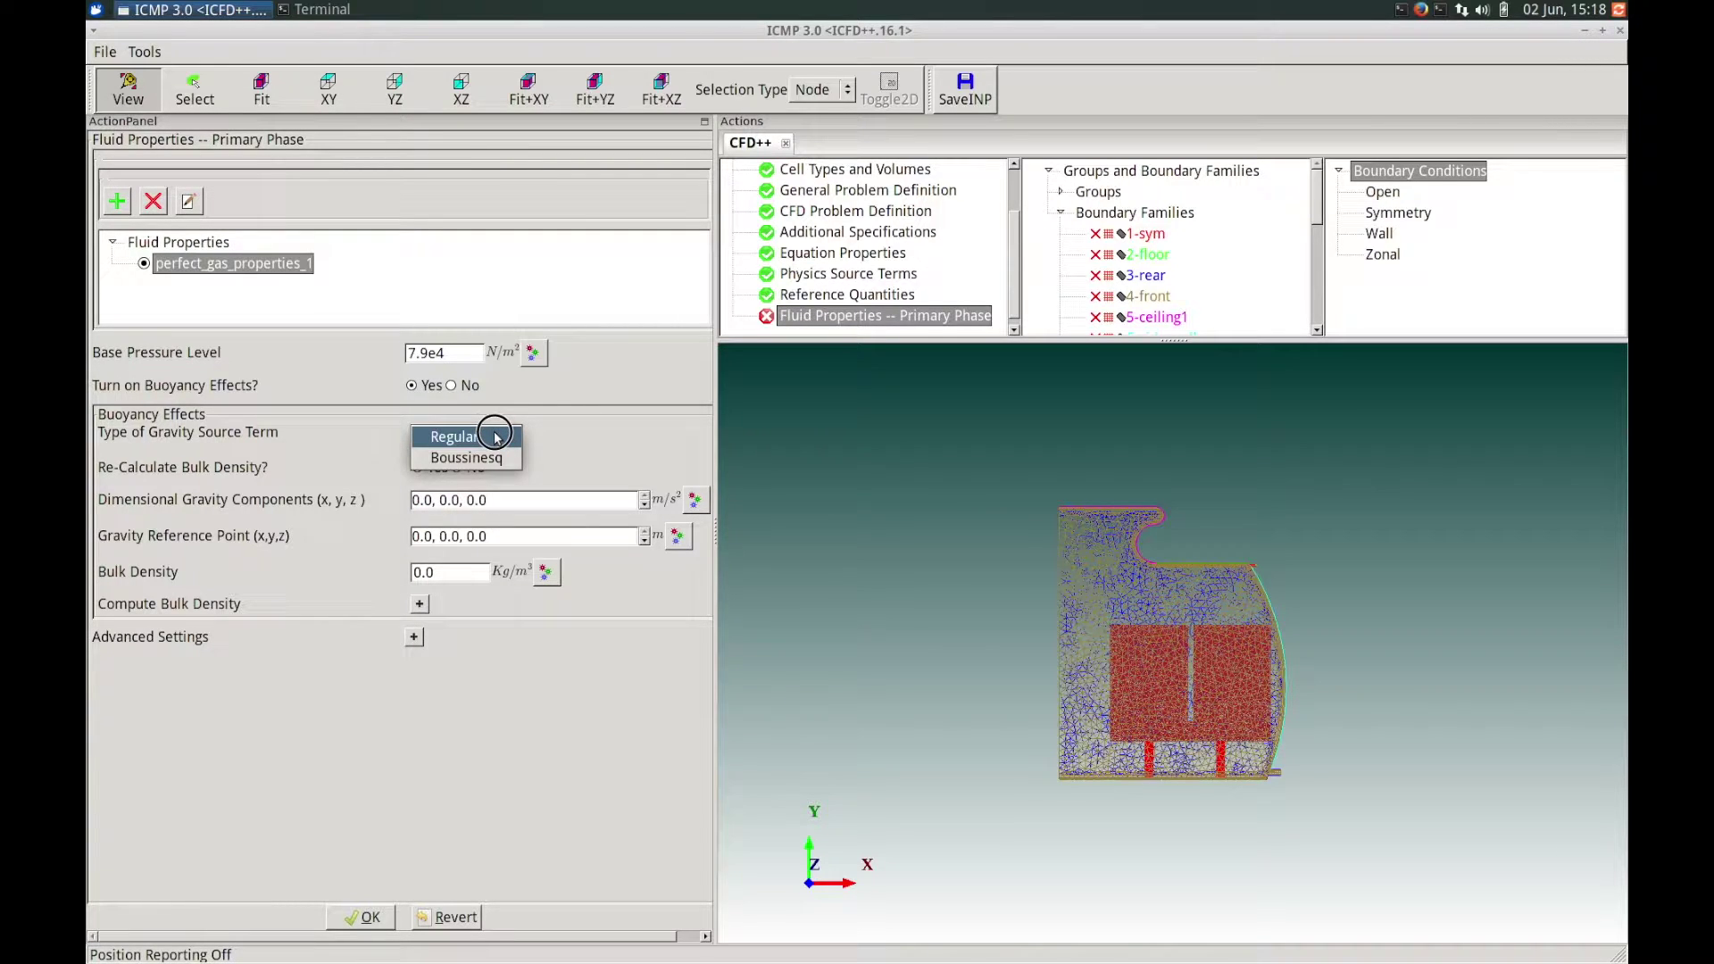
{"action": "left_click", "coordinate": [495, 435]}
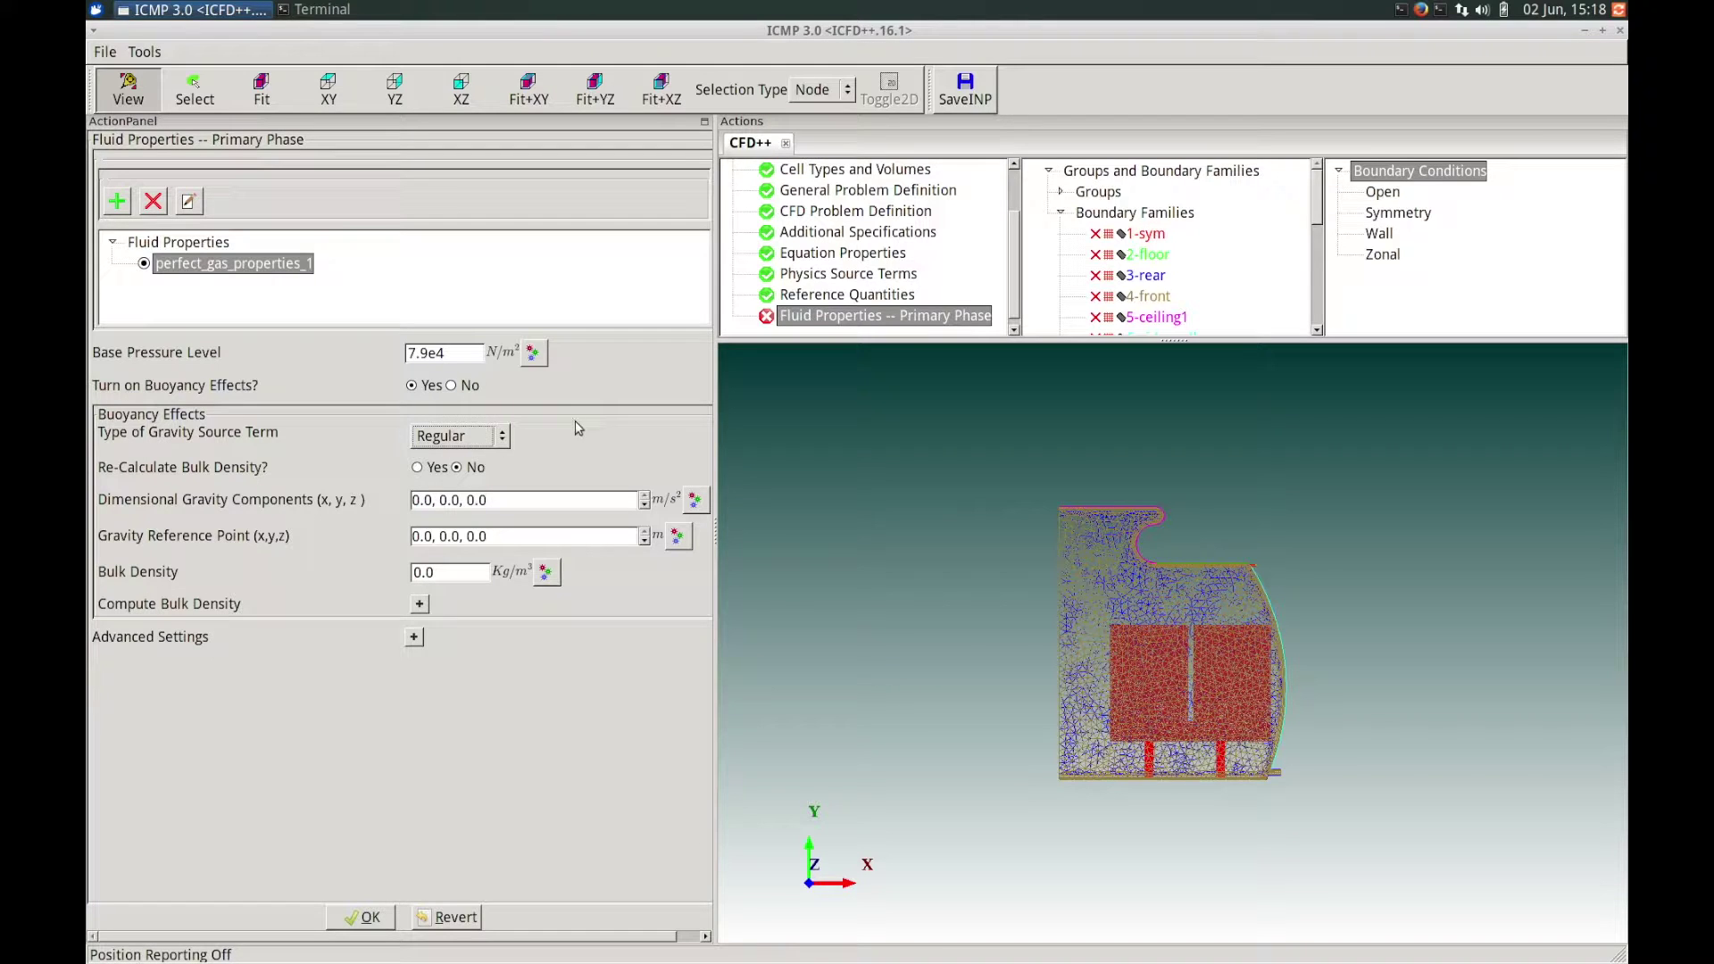
{"action": "double_click", "coordinate": [454, 502]}
{"action": "type", "text": "-9.81"}
{"action": "left_click_drag", "start_coordinate": [458, 575], "coordinate": [388, 574]}
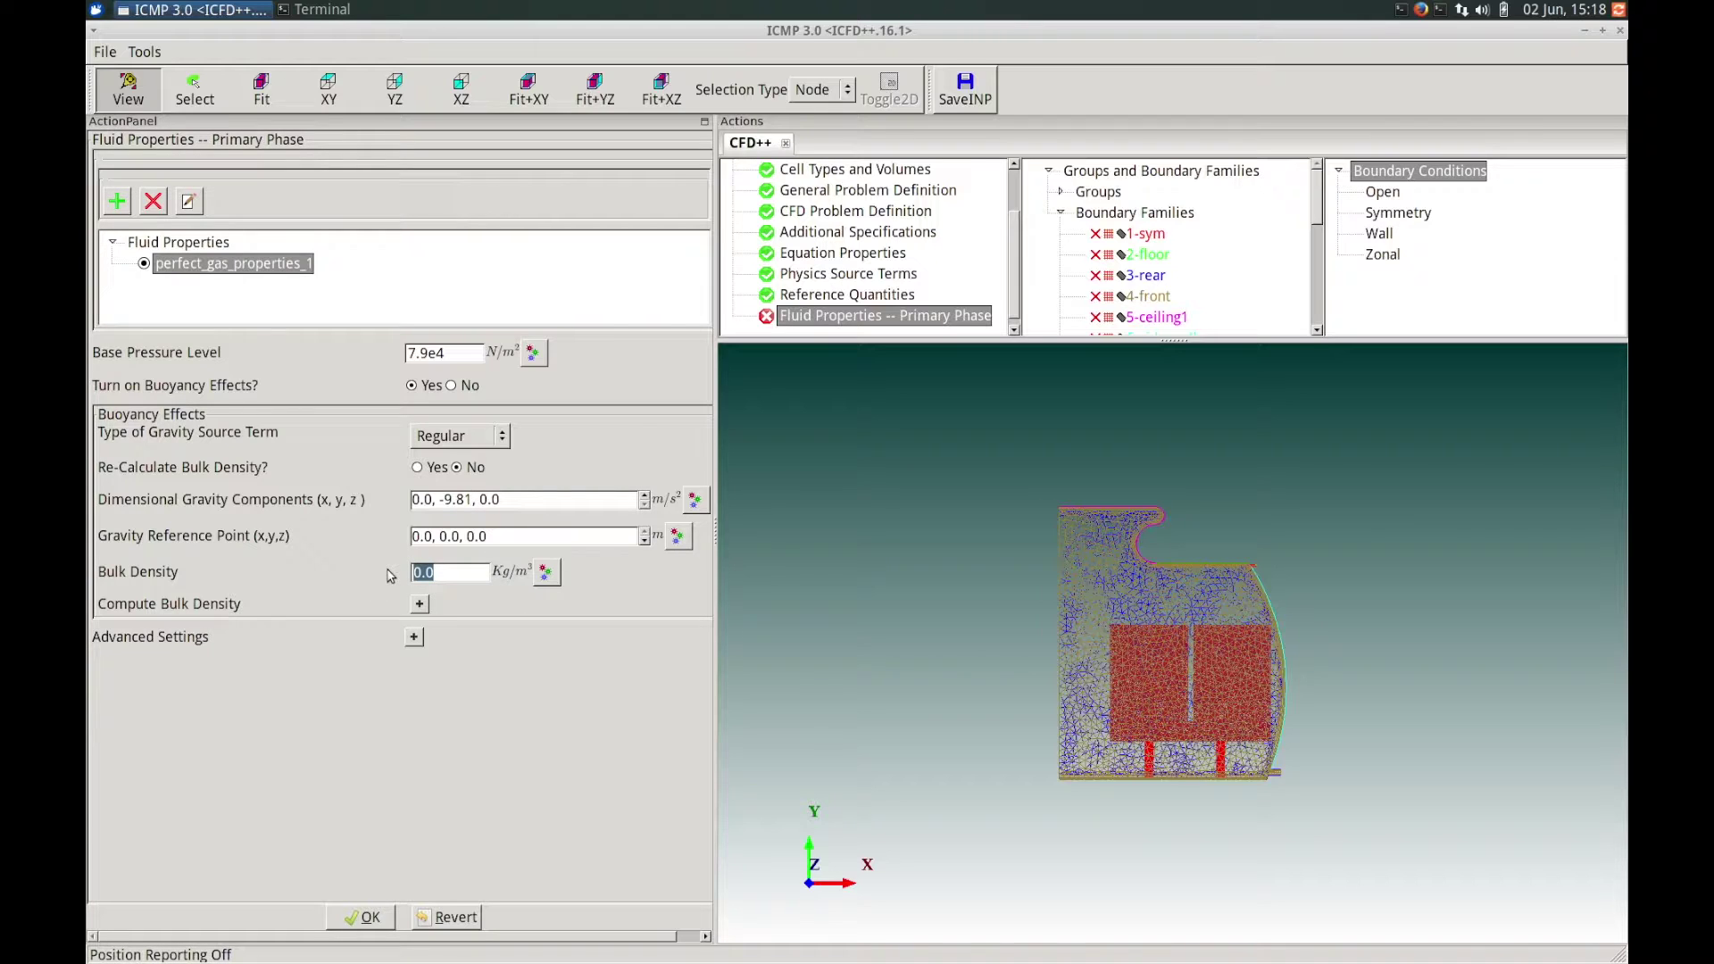
{"action": "type", "text": "0.9388539"}
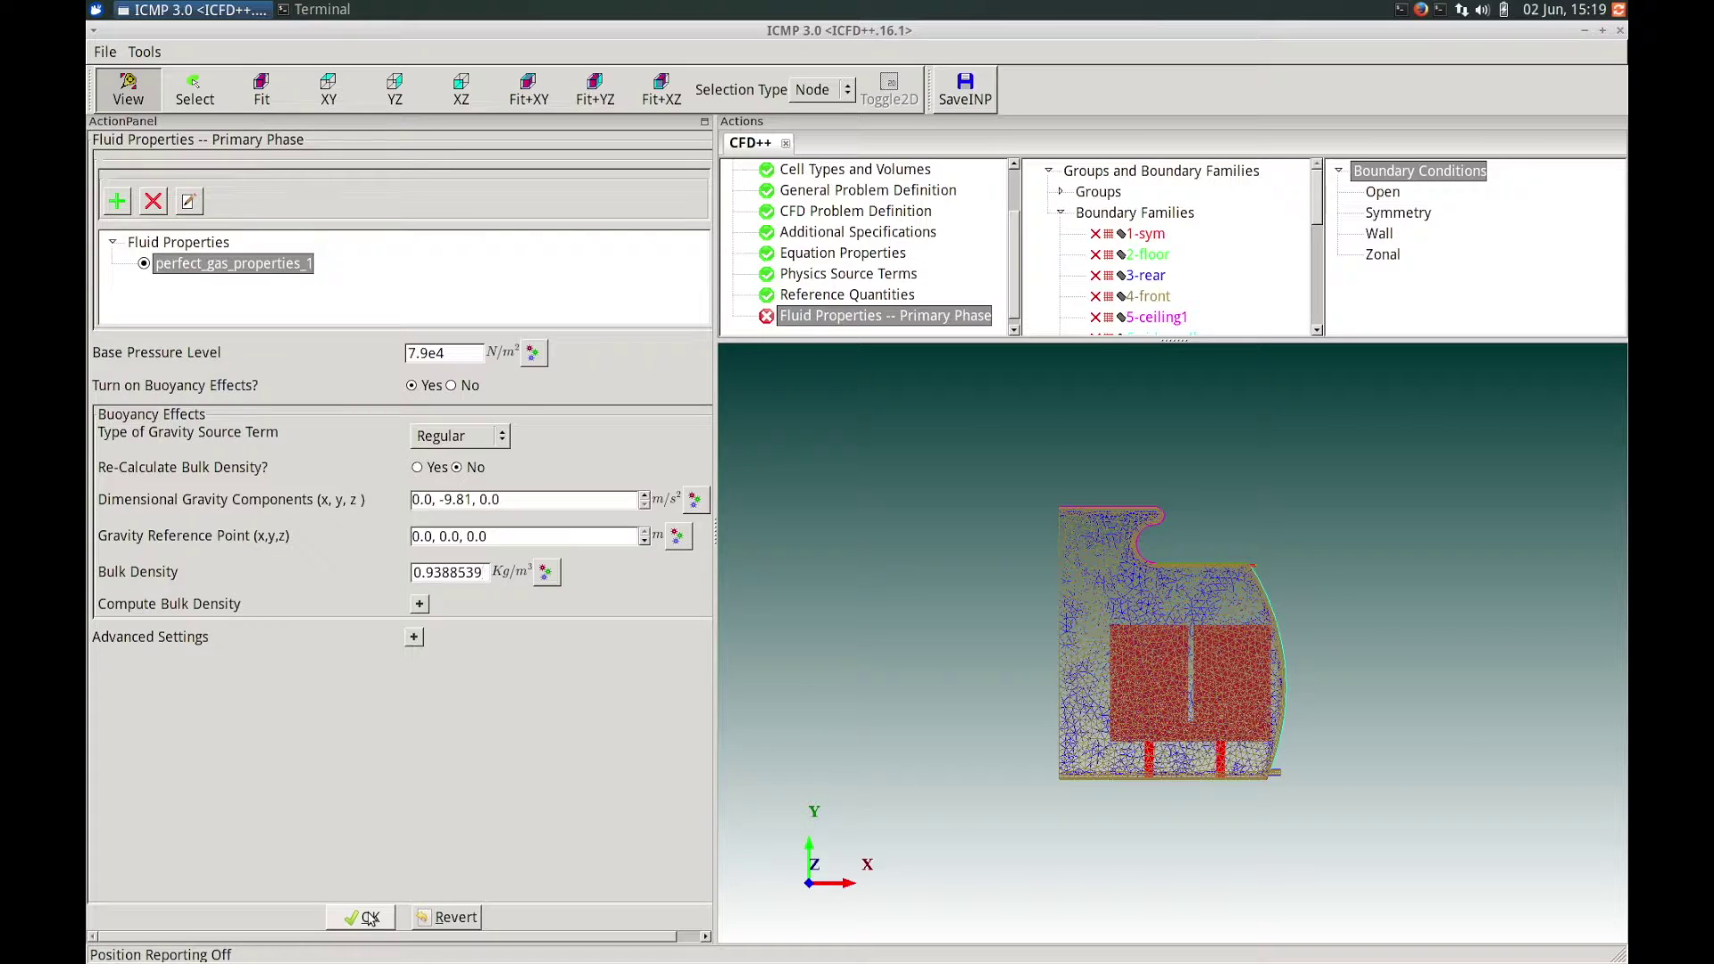
{"action": "left_click", "coordinate": [368, 918]}
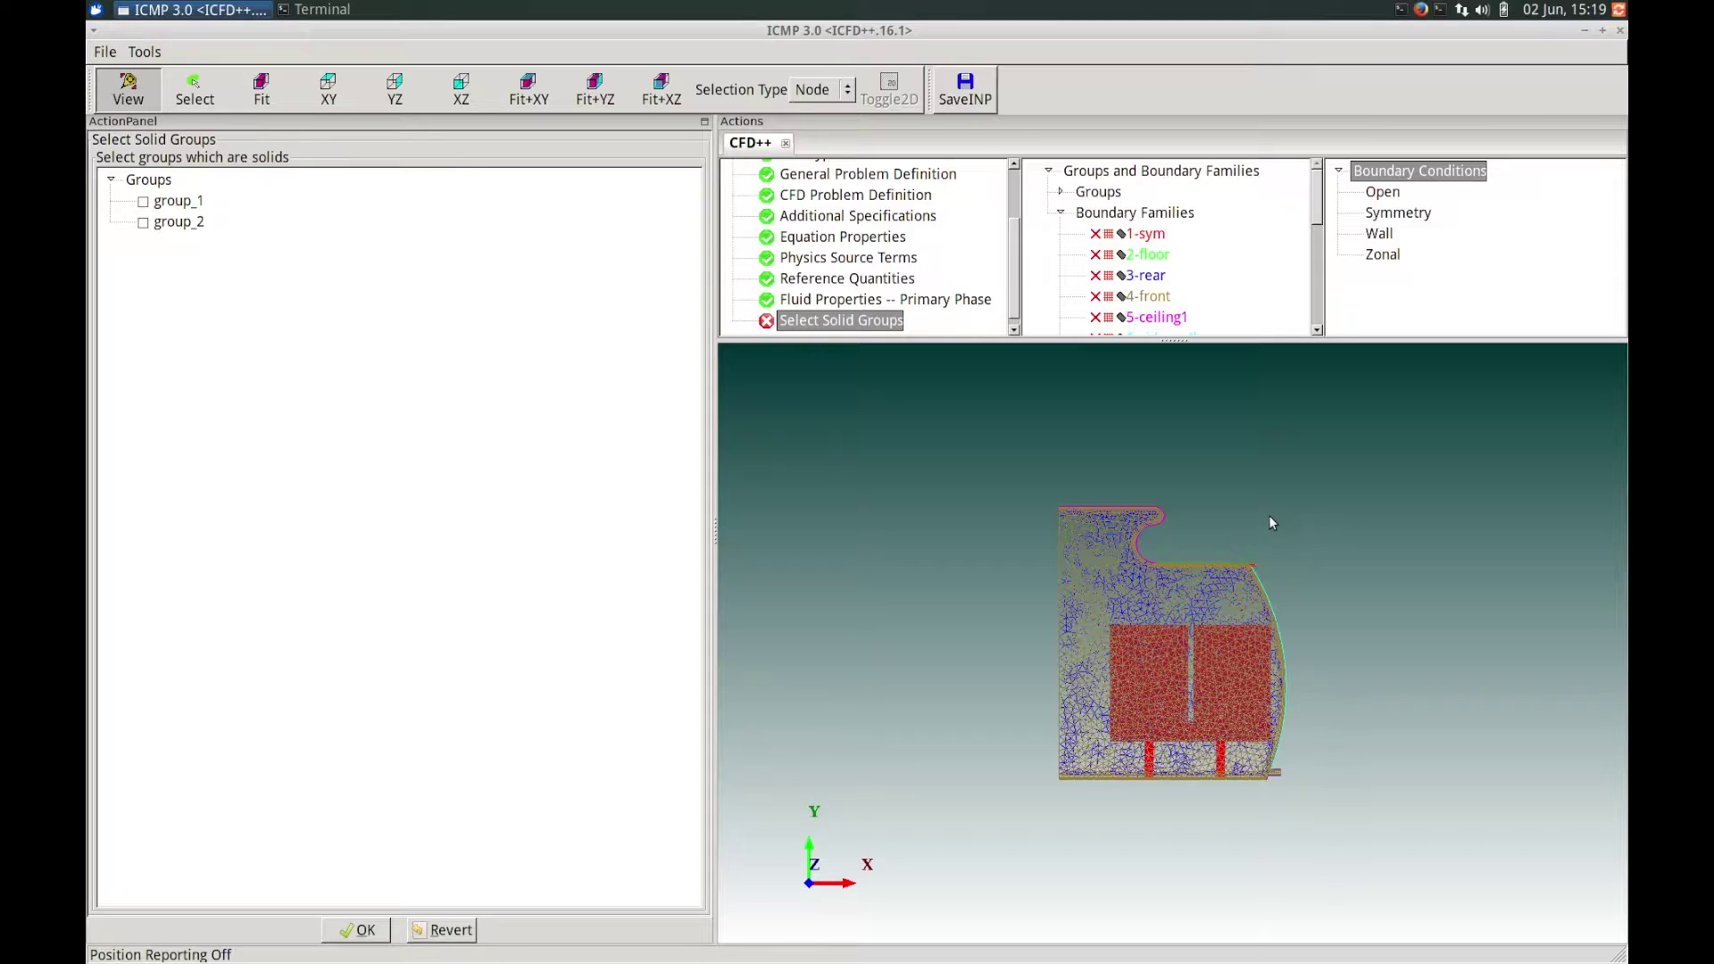
Inspect the cabin model by toggling the mesh line display of the 2-floor and 1-sym boundary families.
{"action": "mouse_move", "coordinate": [1254, 528]}
{"action": "left_mouse_down"}
{"action": "mouse_move", "coordinate": [1289, 562]}
{"action": "mouse_move", "coordinate": [1276, 521]}
{"action": "mouse_move", "coordinate": [1251, 520]}
{"action": "mouse_move", "coordinate": [1259, 564]}
{"action": "mouse_move", "coordinate": [1216, 538]}
{"action": "mouse_move", "coordinate": [1271, 542]}
{"action": "left_mouse_up"}
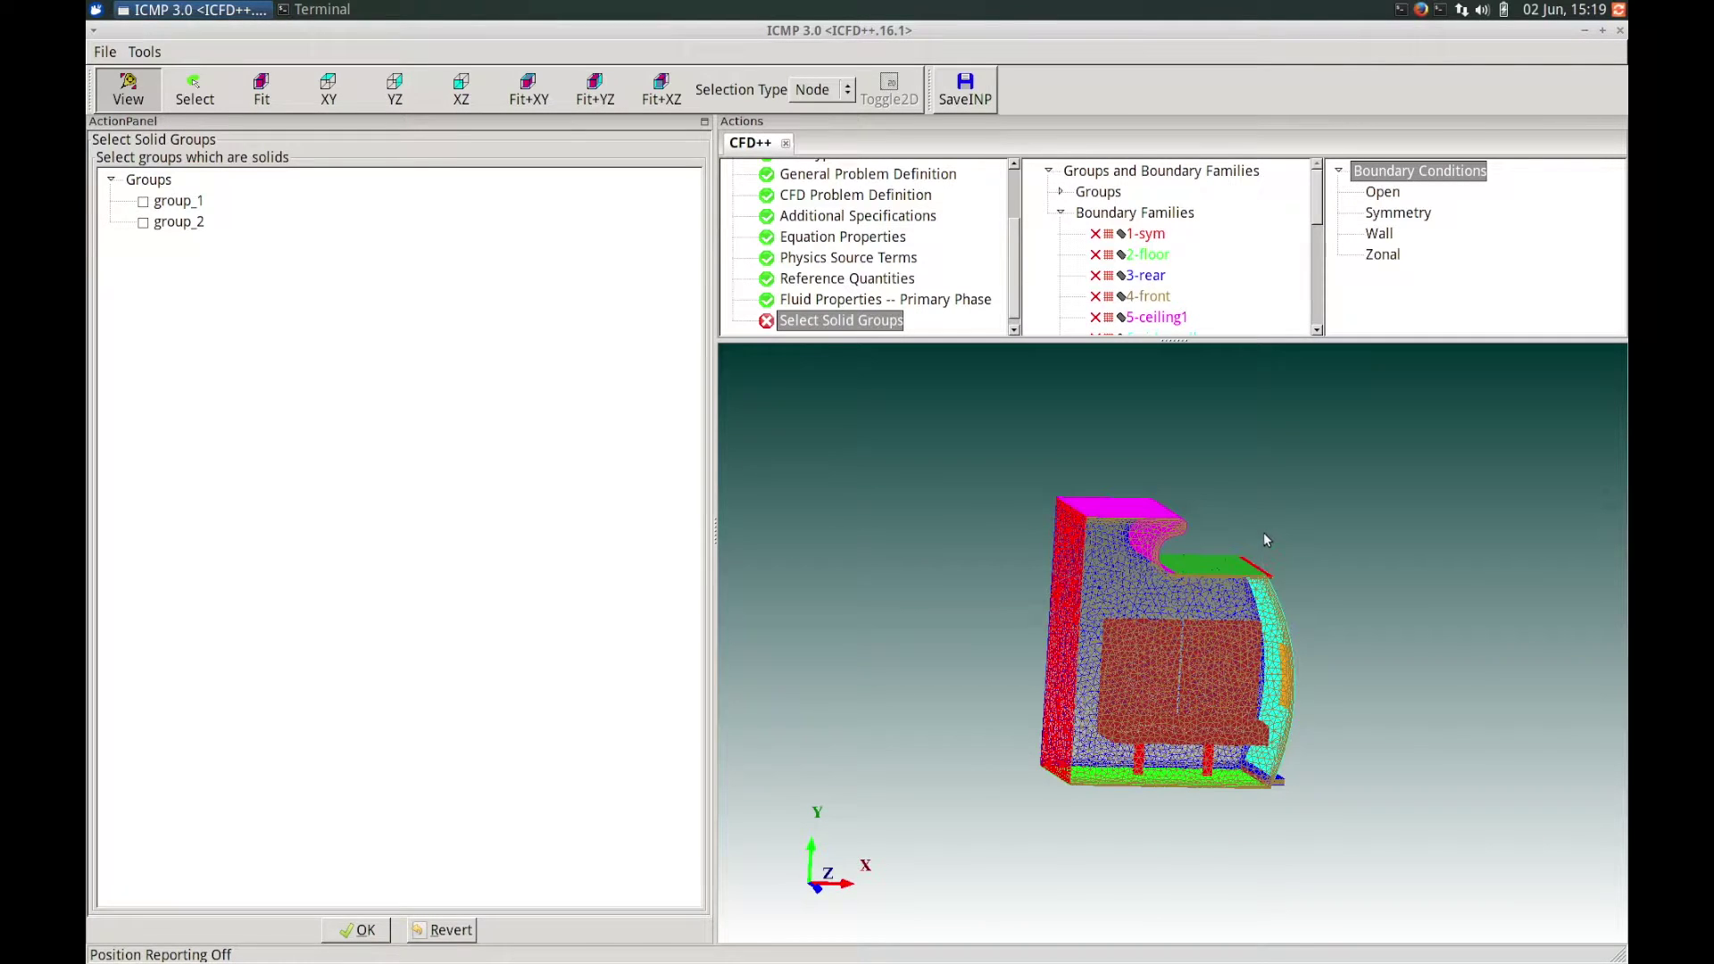
{"action": "mouse_move", "coordinate": [1263, 532]}
{"action": "middle_mouse_down"}
{"action": "mouse_move", "coordinate": [1204, 518]}
{"action": "mouse_move", "coordinate": [1187, 489]}
{"action": "mouse_move", "coordinate": [1259, 512]}
{"action": "mouse_move", "coordinate": [1266, 532]}
{"action": "middle_mouse_up"}
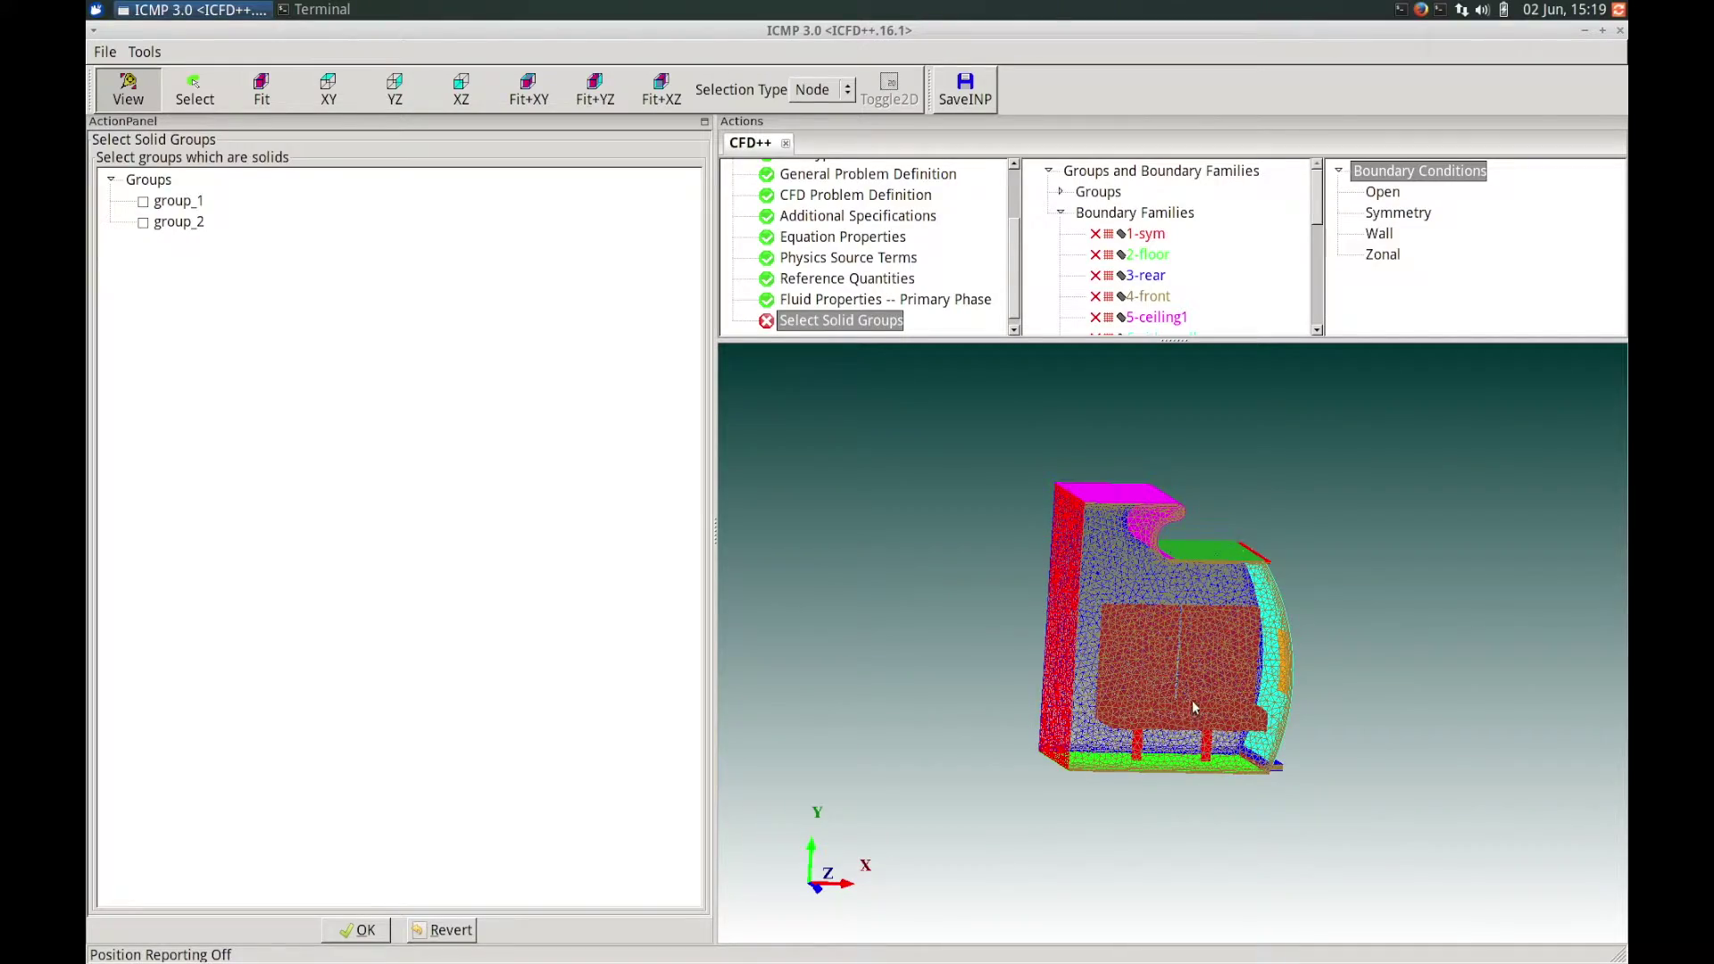
{"action": "mouse_move", "coordinate": [1195, 705]}
{"action": "right_mouse_down"}
{"action": "mouse_move", "coordinate": [1198, 719]}
{"action": "mouse_move", "coordinate": [1200, 566]}
{"action": "mouse_move", "coordinate": [1197, 738]}
{"action": "mouse_move", "coordinate": [1193, 700]}
{"action": "mouse_move", "coordinate": [1205, 712]}
{"action": "right_mouse_up"}
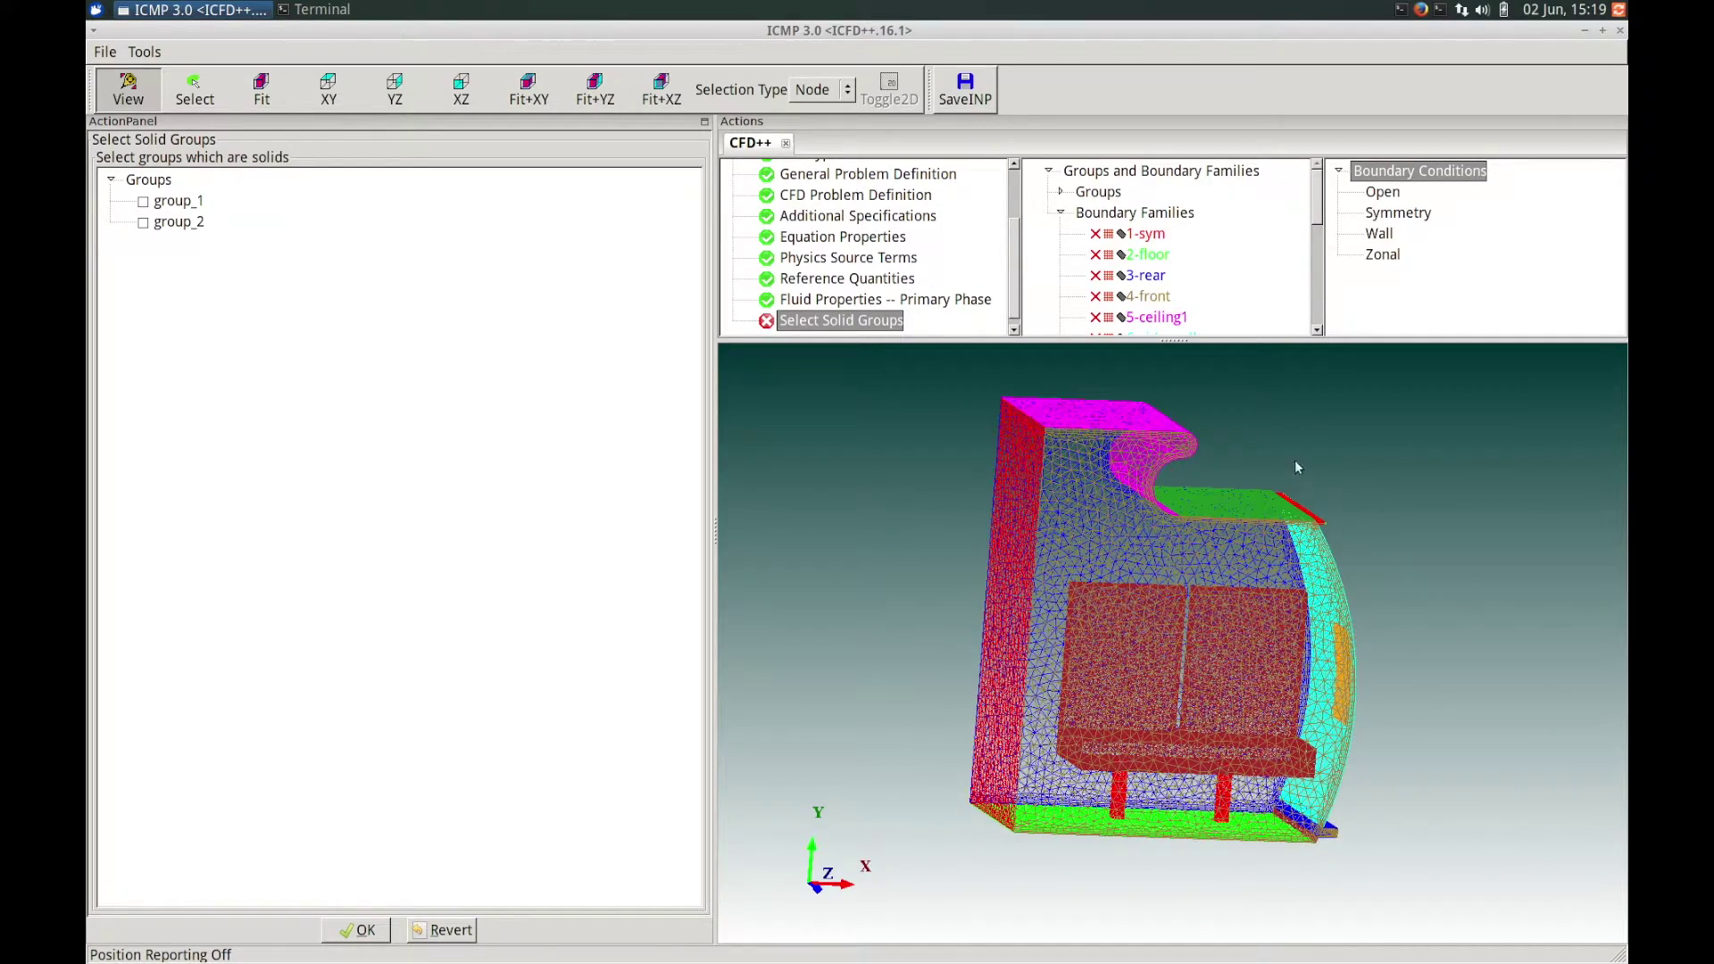
{"action": "mouse_move", "coordinate": [1316, 452]}
{"action": "left_mouse_down"}
{"action": "mouse_move", "coordinate": [1286, 444]}
{"action": "mouse_move", "coordinate": [1301, 452]}
{"action": "mouse_move", "coordinate": [1318, 277]}
{"action": "left_mouse_up"}
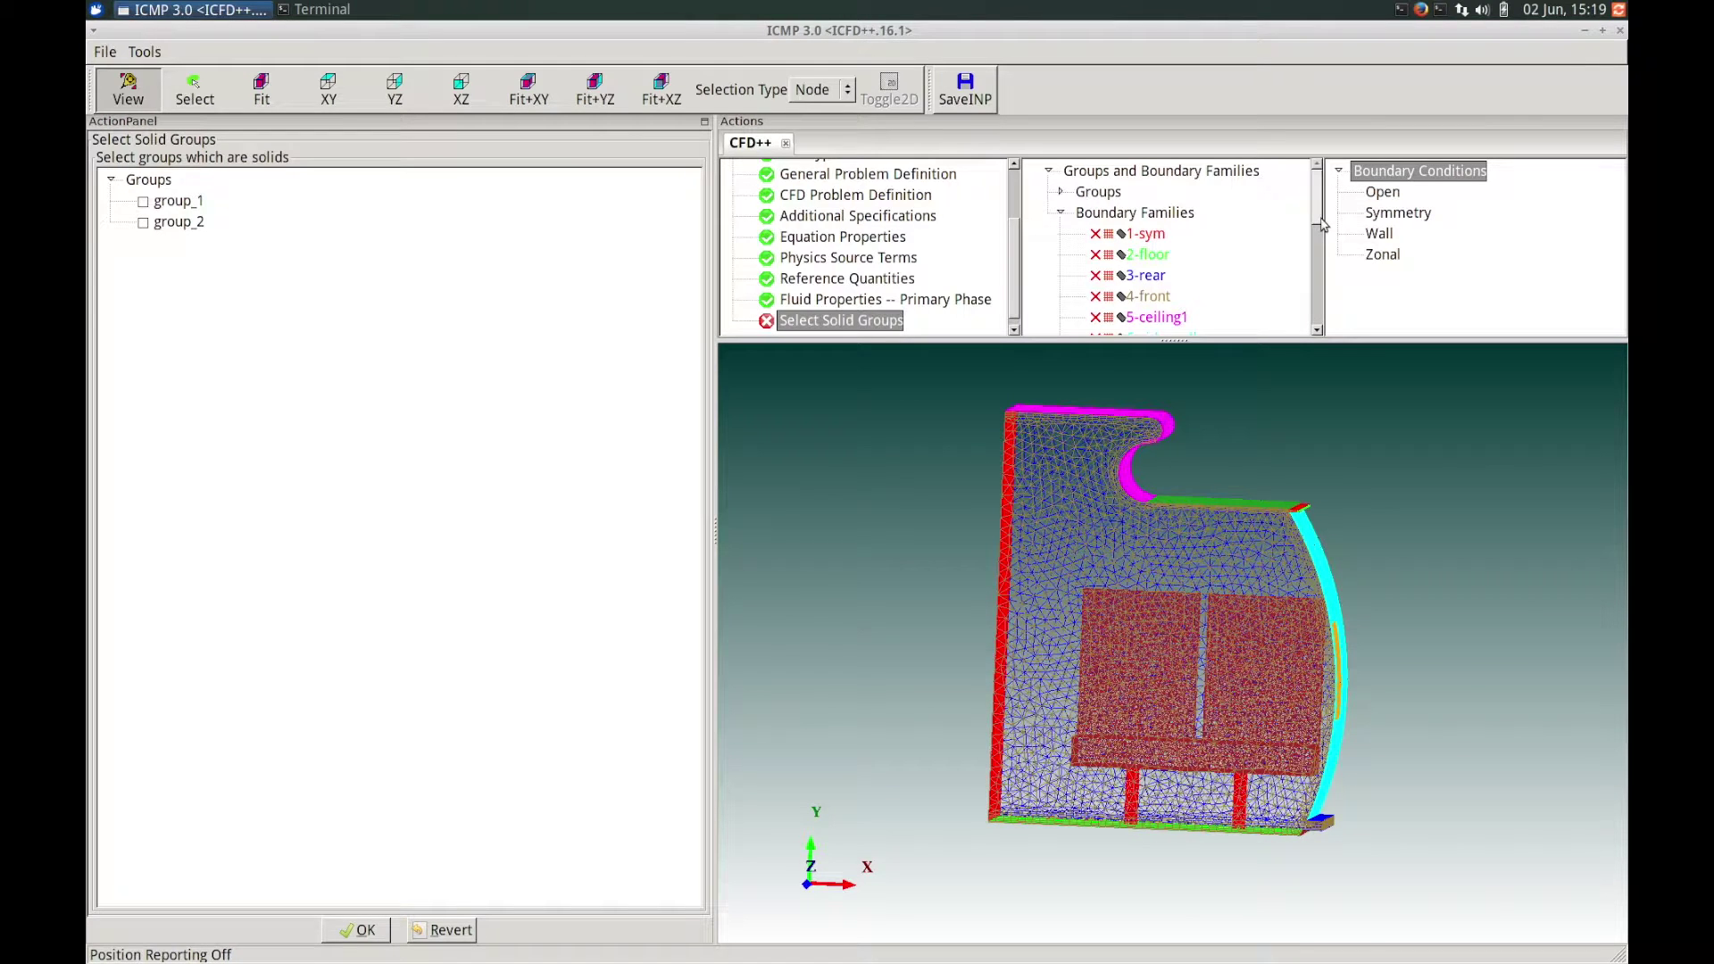
{"action": "mouse_move", "coordinate": [1321, 219]}
{"action": "left_mouse_down"}
{"action": "mouse_move", "coordinate": [1322, 255]}
{"action": "mouse_move", "coordinate": [1321, 220]}
{"action": "mouse_move", "coordinate": [1321, 234]}
{"action": "left_mouse_up"}
{"action": "left_click_drag", "start_coordinate": [1217, 452], "coordinate": [1195, 500]}
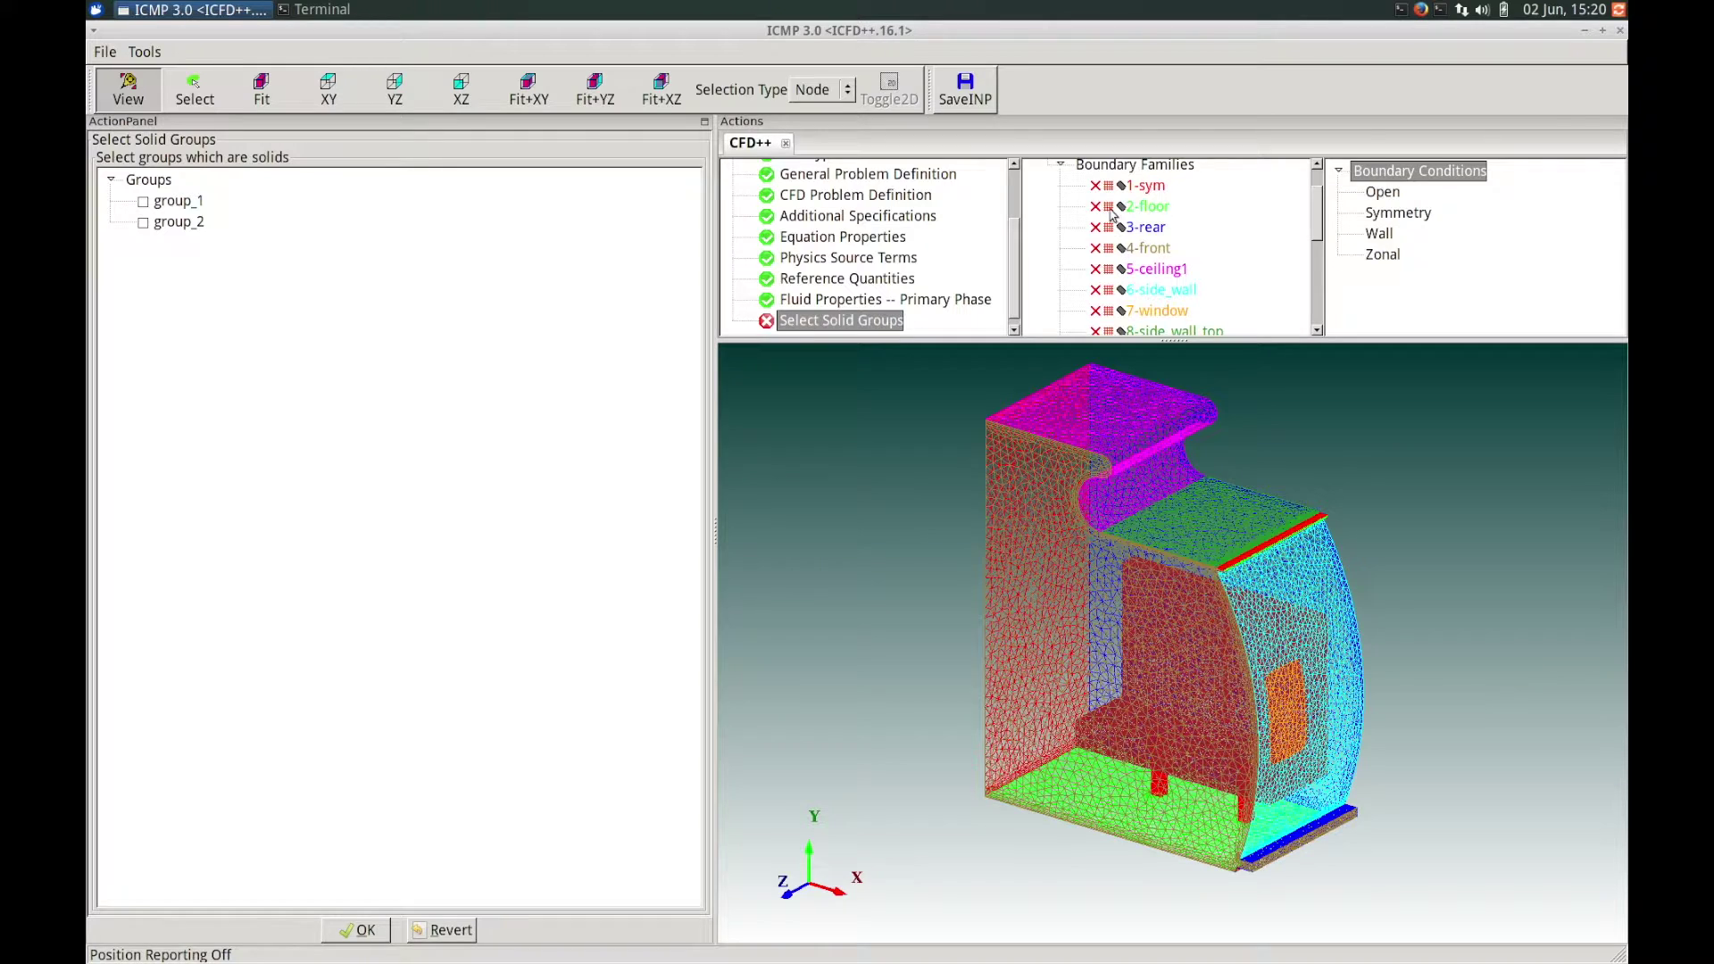
{"action": "left_click", "coordinate": [1109, 208]}
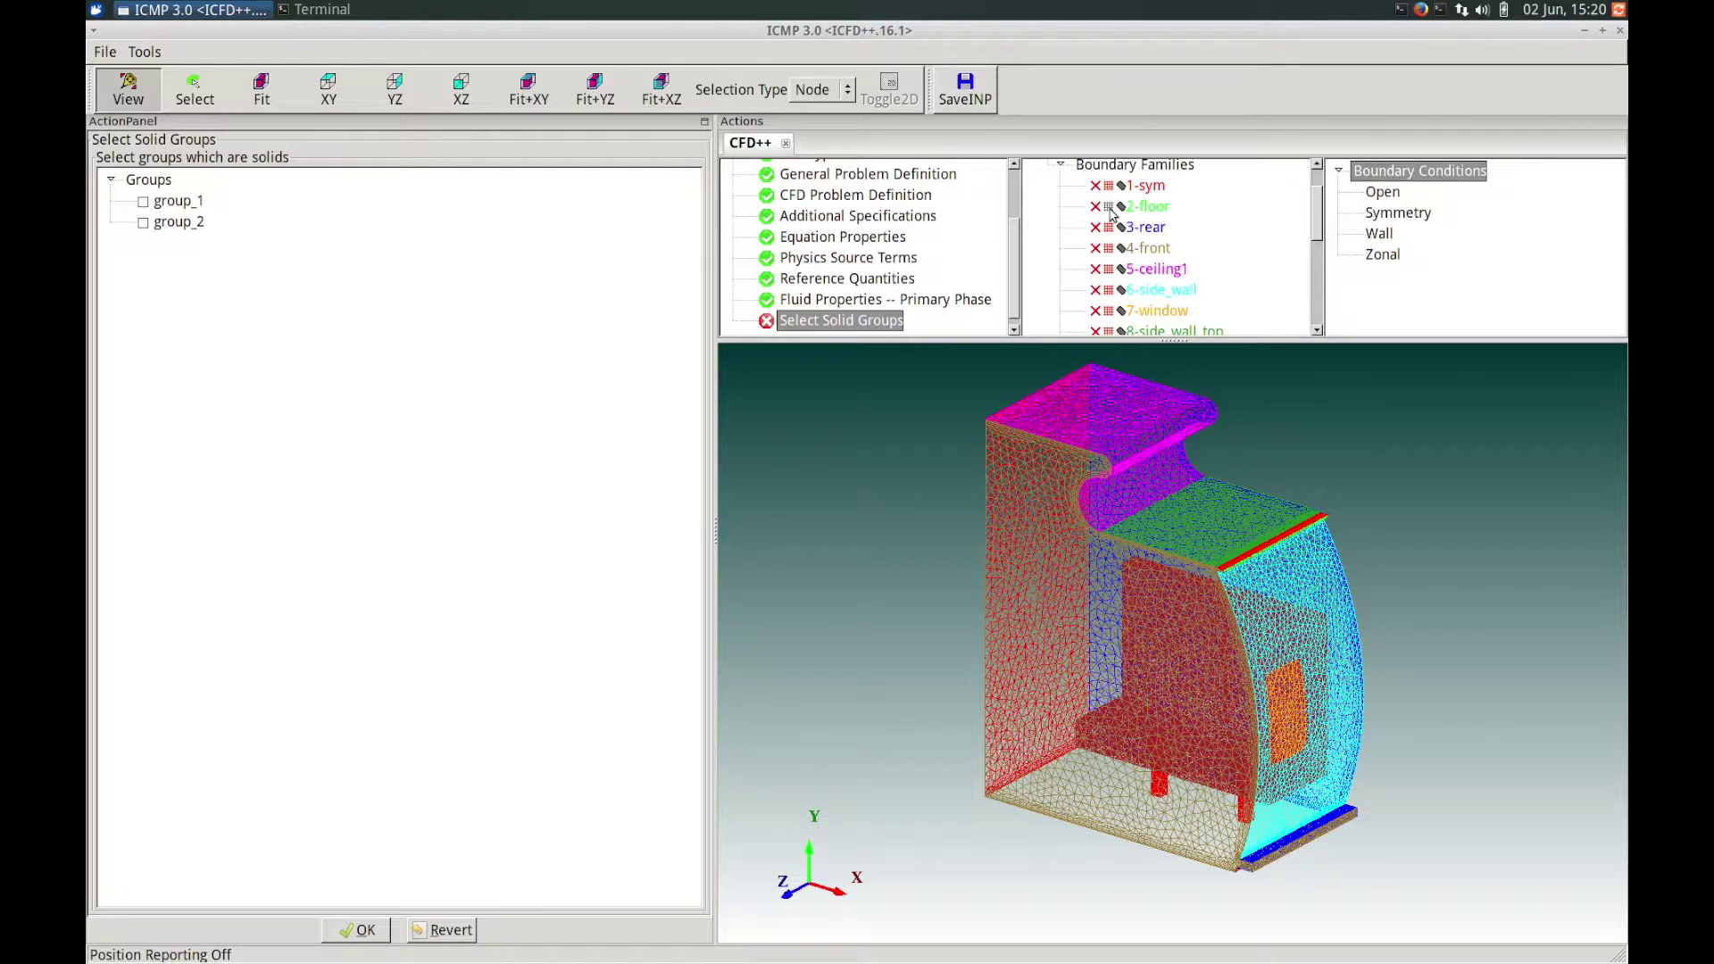
{"action": "left_click", "coordinate": [1109, 208]}
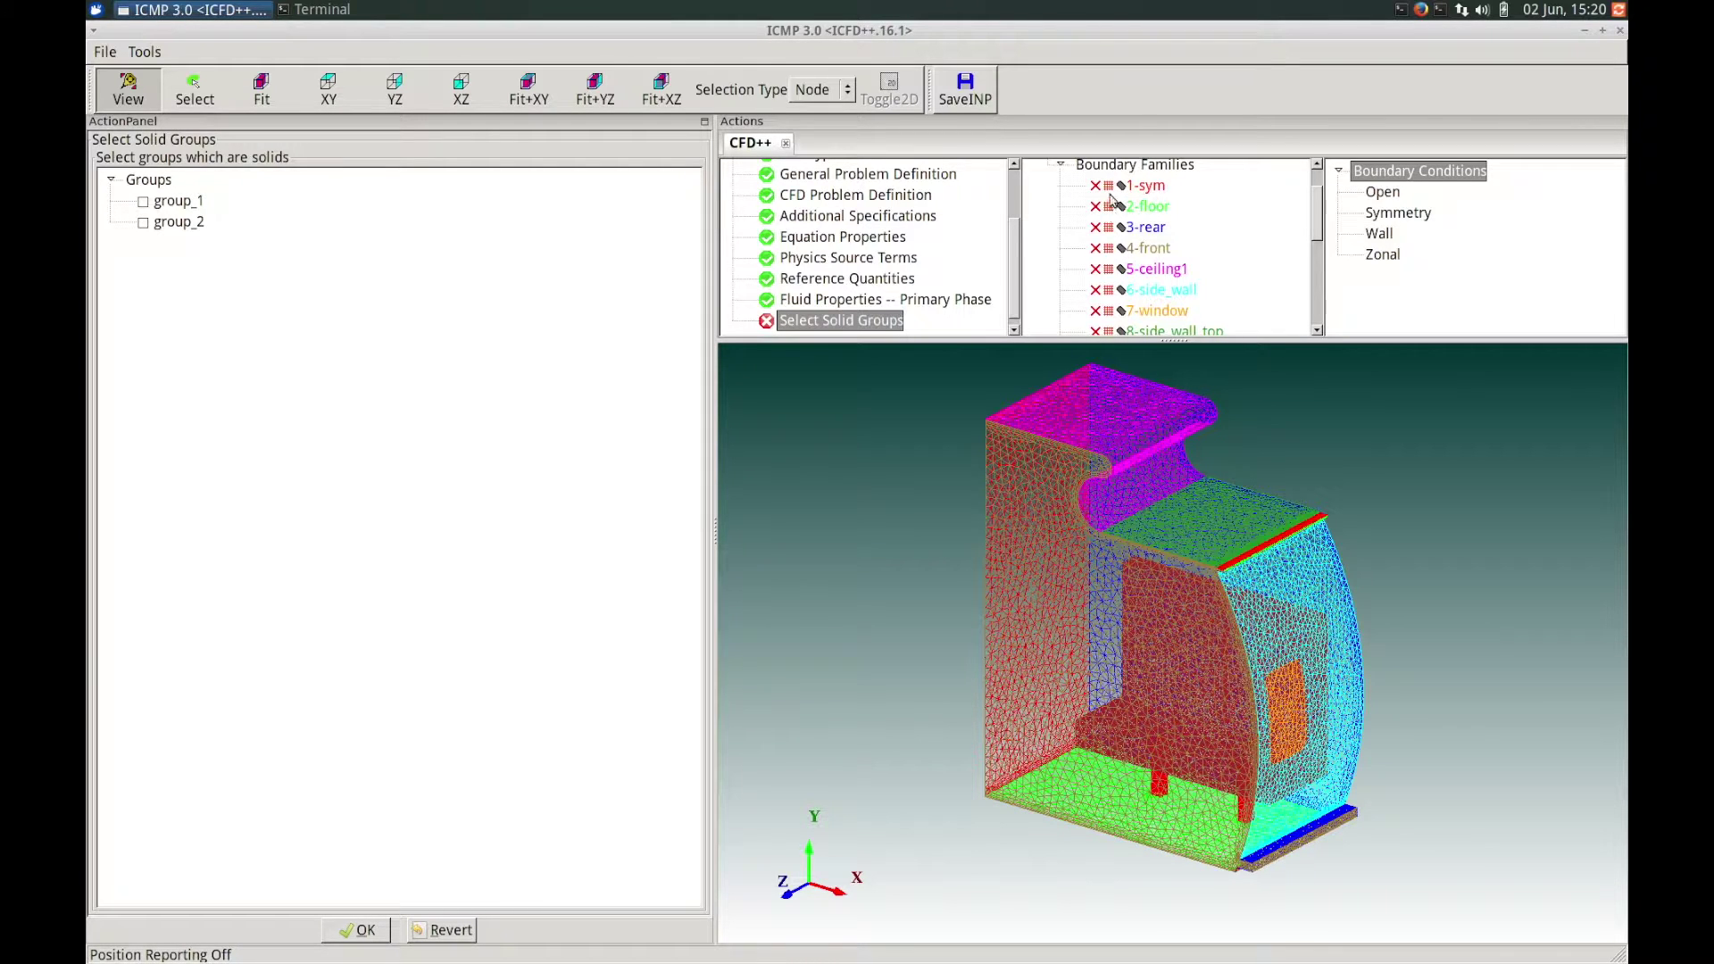
{"action": "left_click", "coordinate": [1109, 186]}
{"action": "left_click", "coordinate": [1108, 186]}
{"action": "left_click_drag", "start_coordinate": [1320, 202], "coordinate": [1319, 197]}
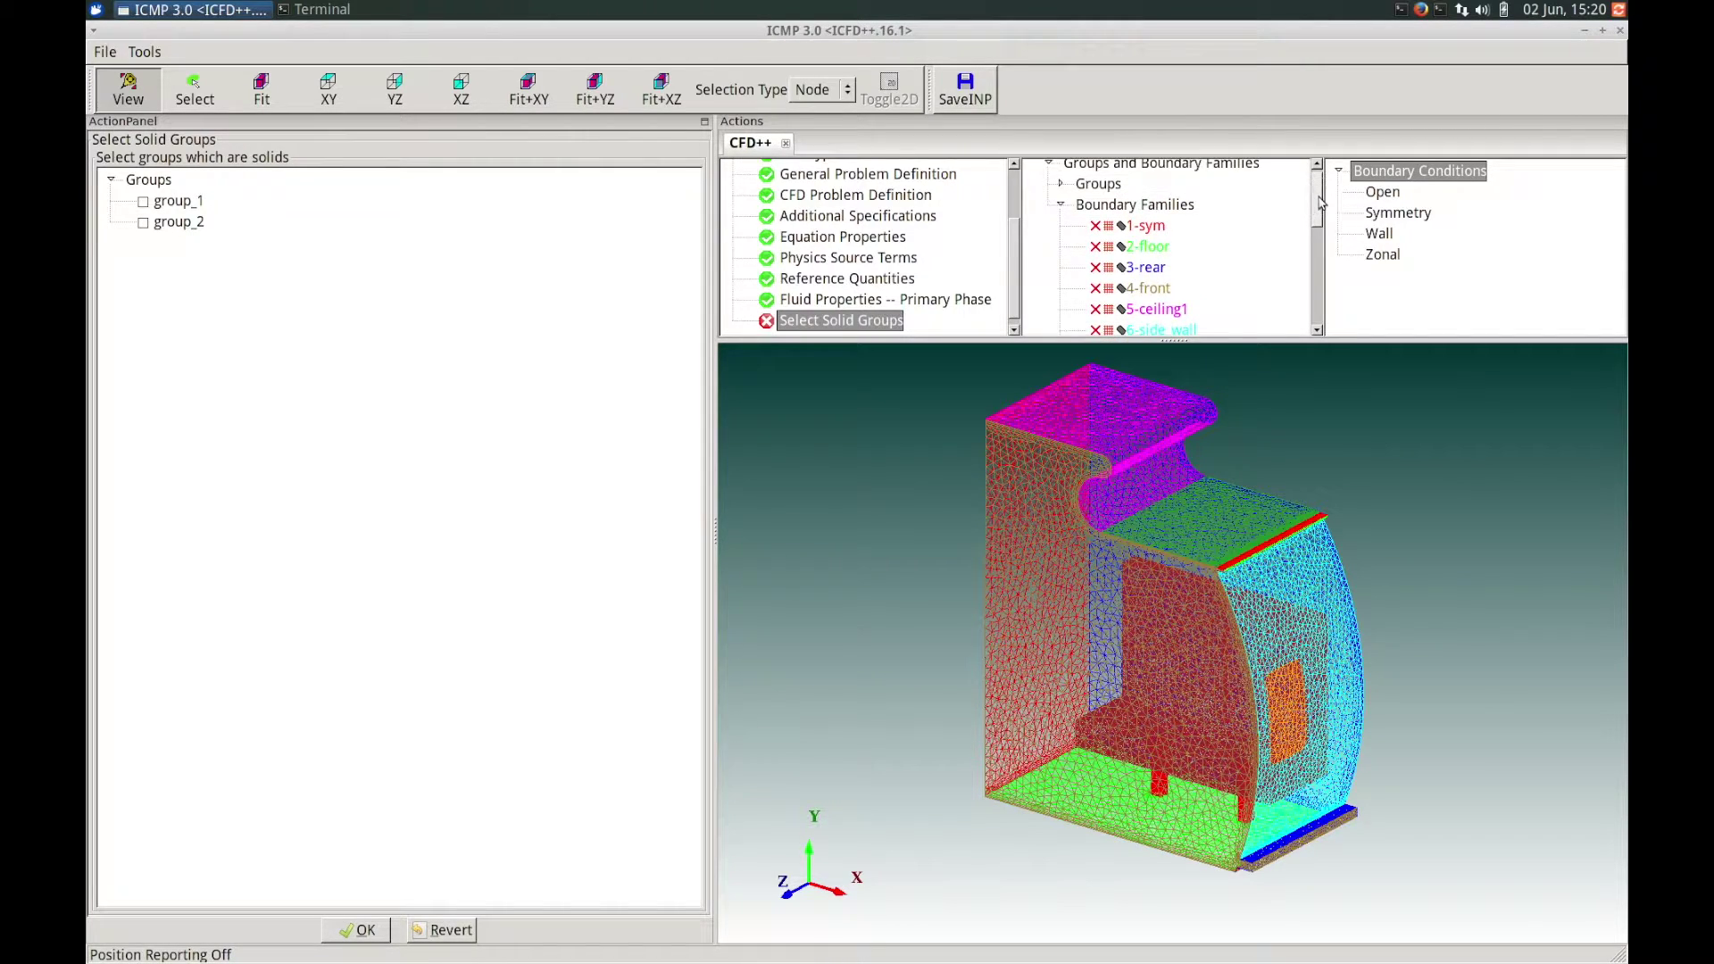
Examine the 1-sym and 2-floor boundaries by switching their surface shading and the floor's mesh lines on and off.
{"action": "left_click", "coordinate": [1123, 227]}
{"action": "left_click", "coordinate": [1109, 234]}
{"action": "left_click", "coordinate": [1124, 228]}
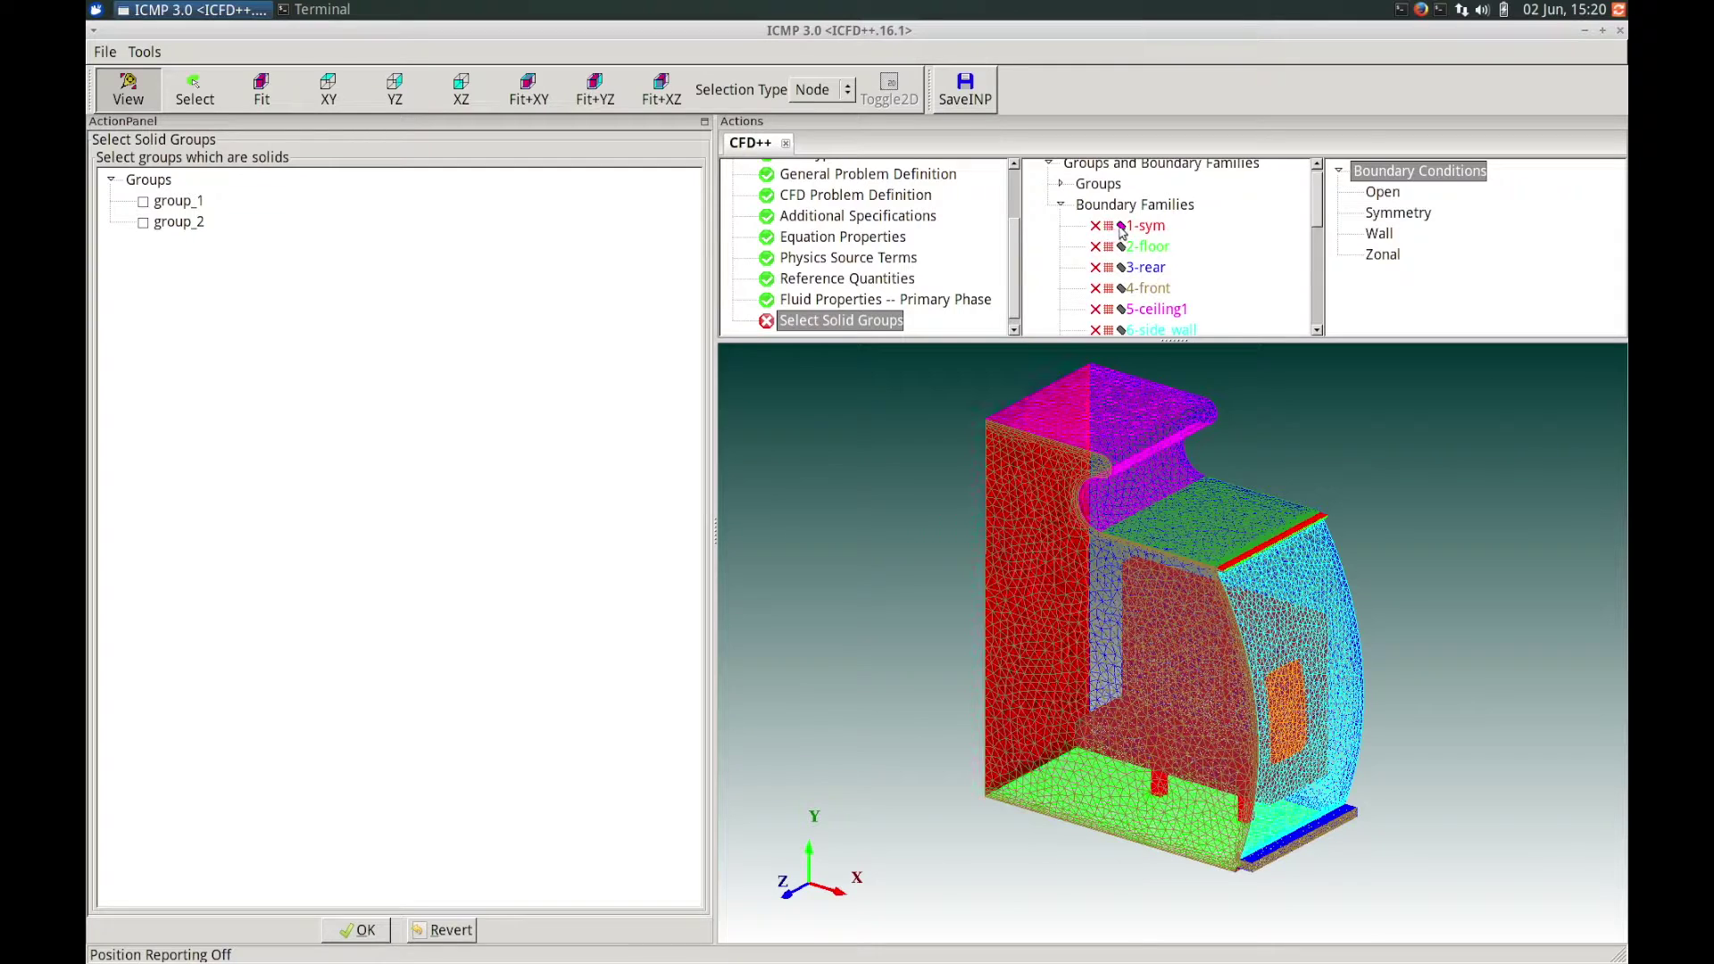
{"action": "left_click", "coordinate": [1124, 229]}
{"action": "left_click", "coordinate": [1113, 250]}
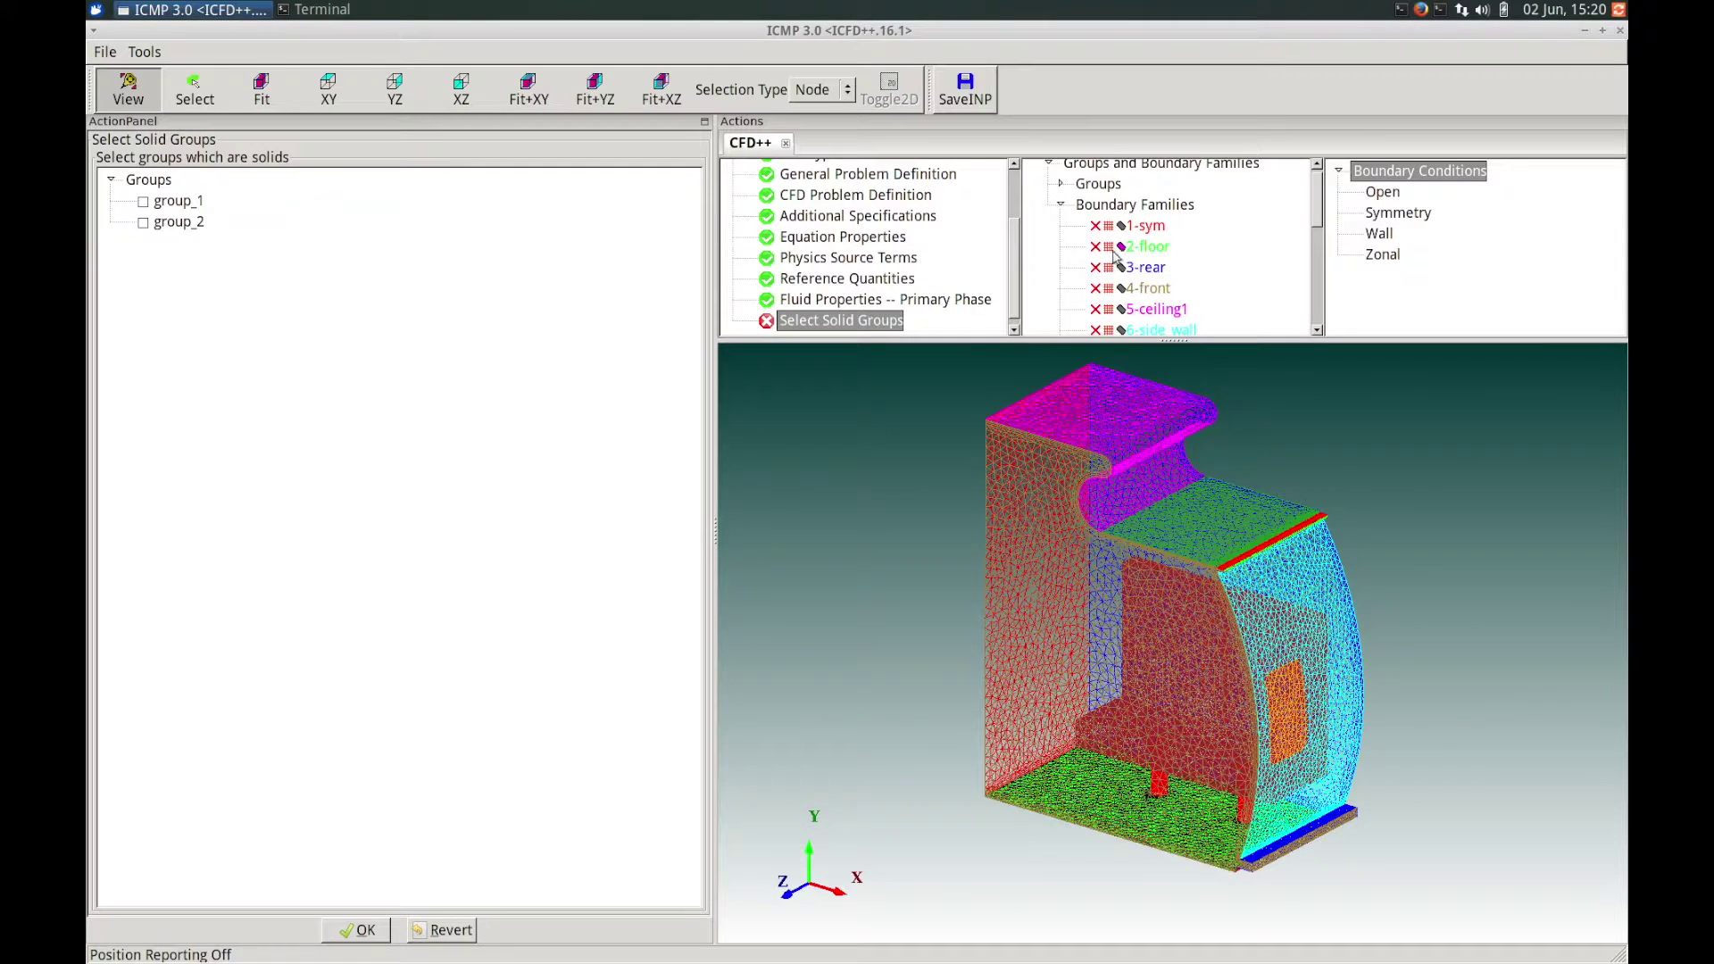
{"action": "left_click", "coordinate": [1111, 249]}
{"action": "left_click", "coordinate": [1113, 251]}
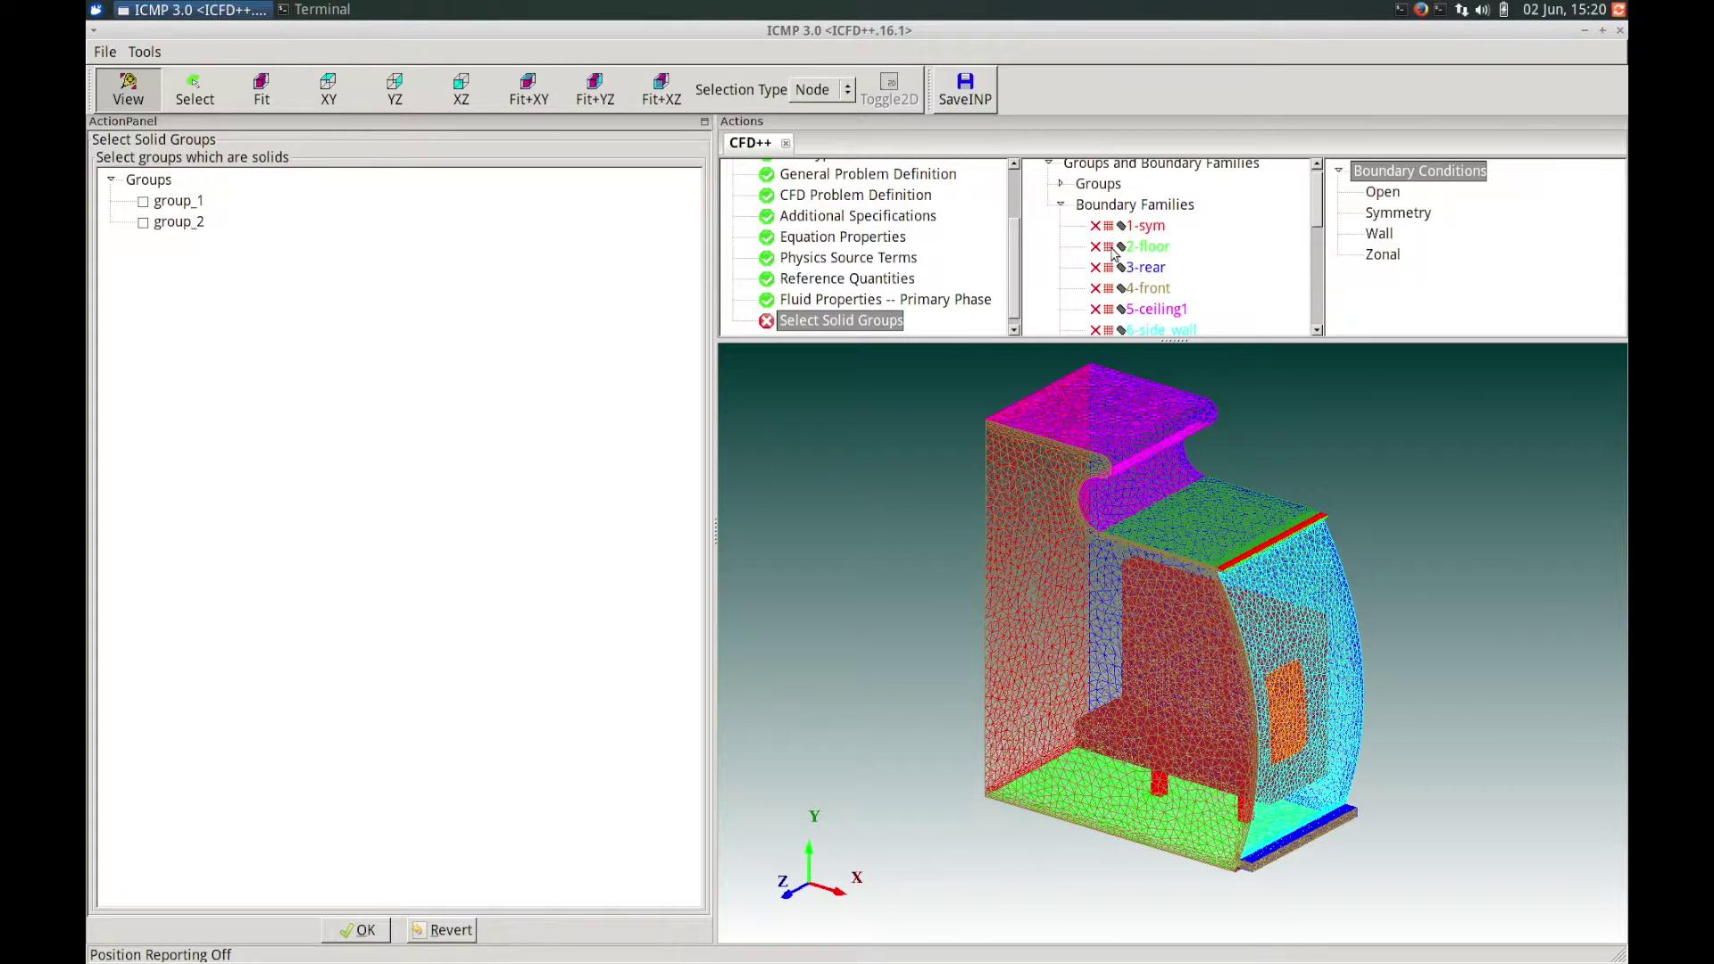
{"action": "left_click", "coordinate": [1112, 251]}
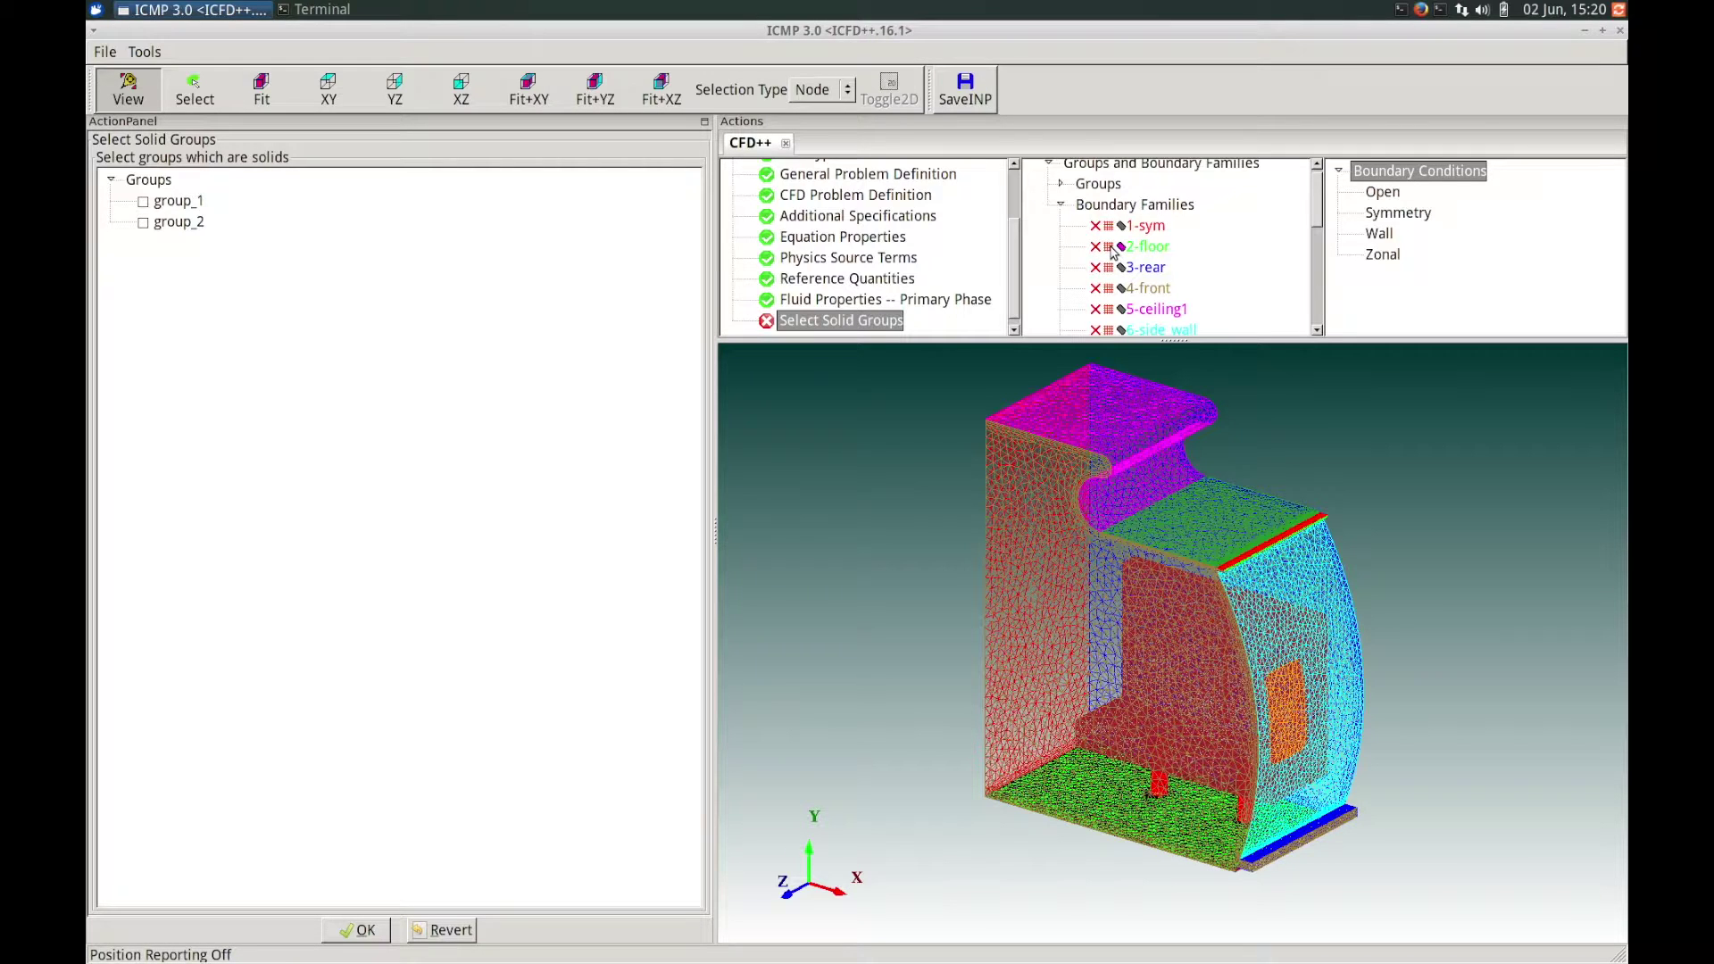
{"action": "left_click", "coordinate": [1114, 250]}
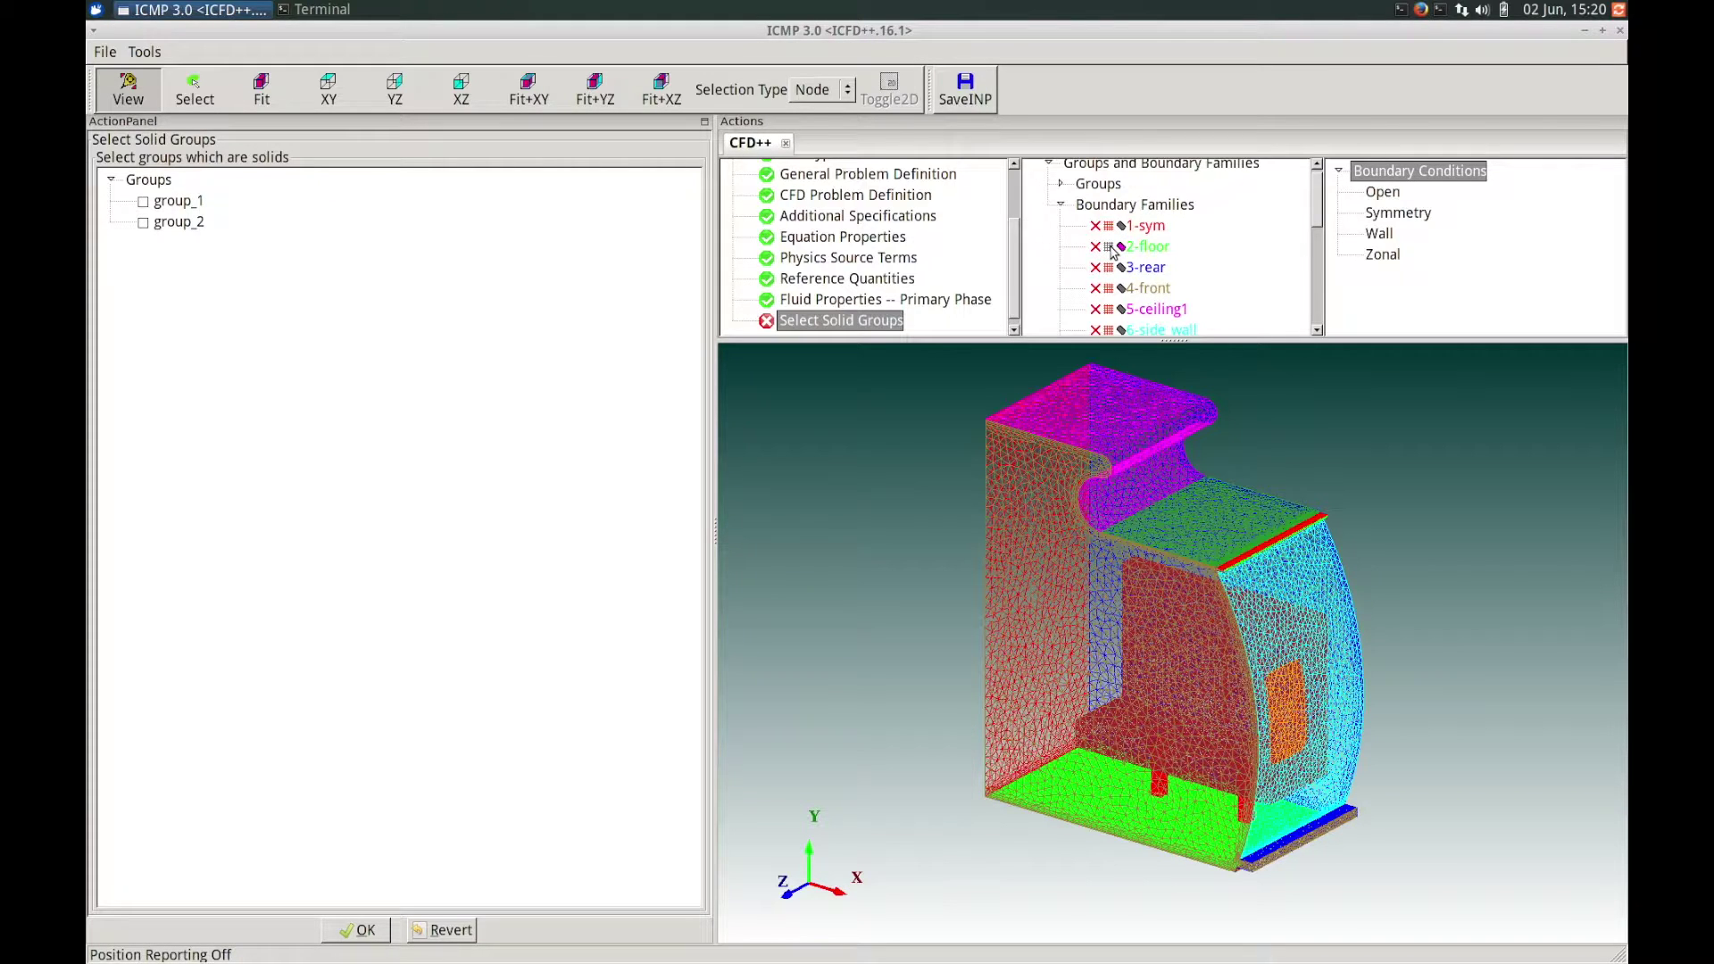
{"action": "left_click", "coordinate": [1123, 250]}
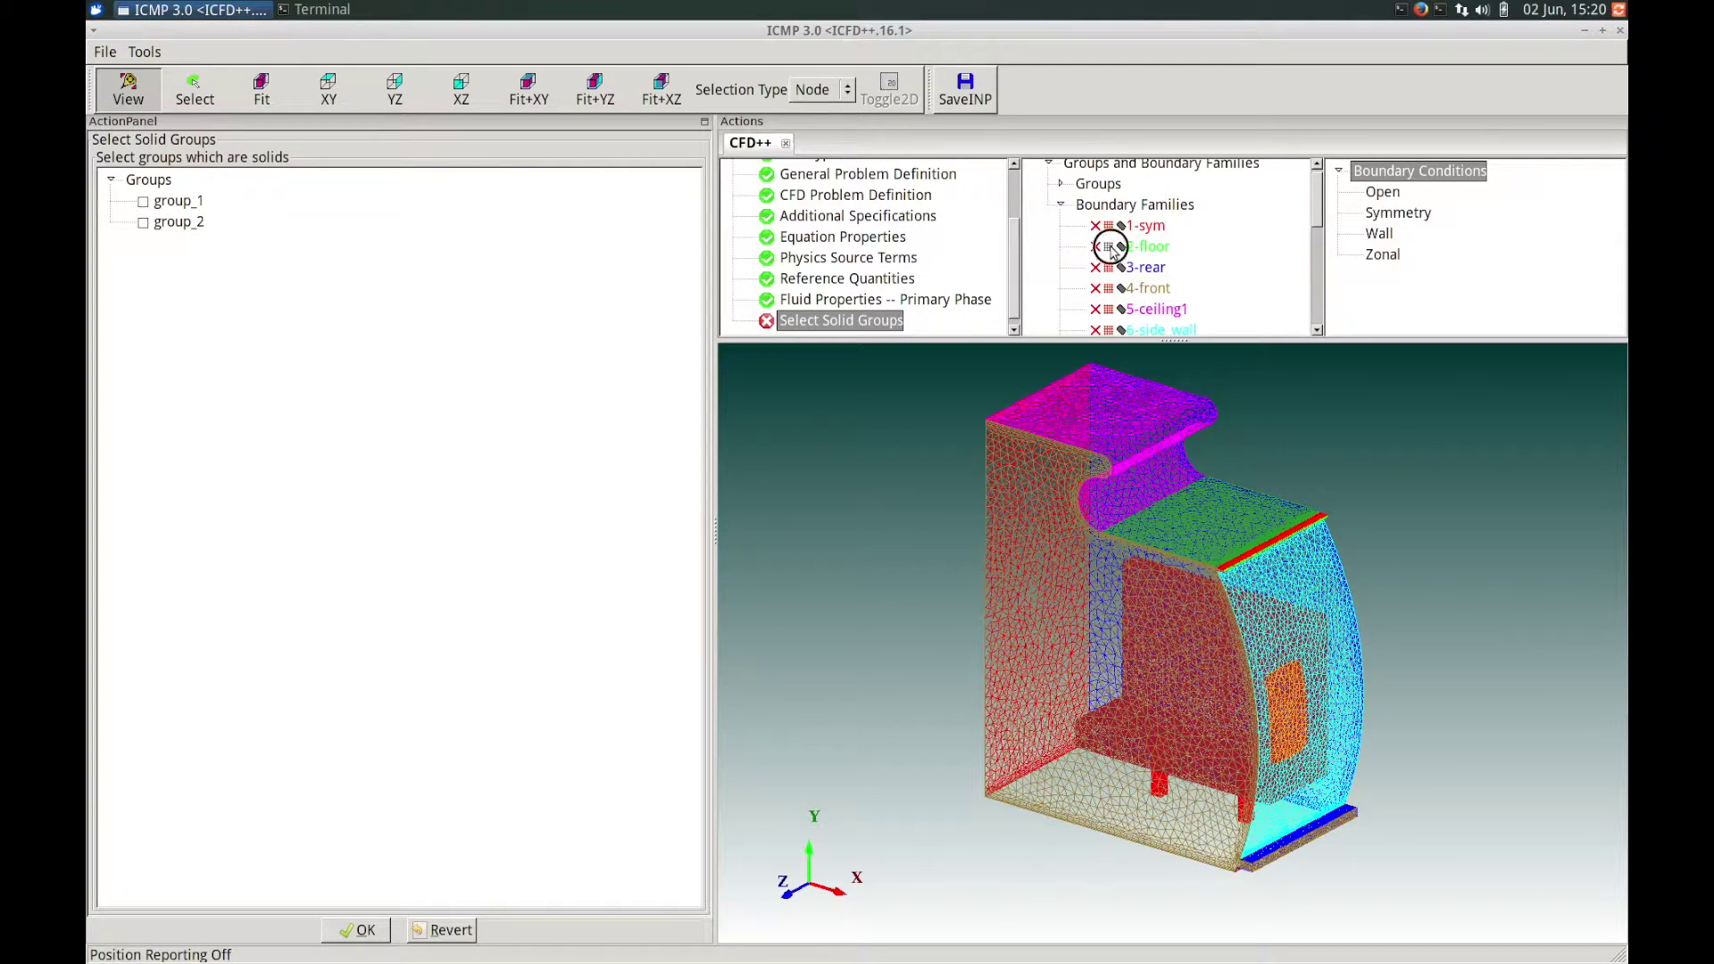
{"action": "left_click", "coordinate": [1122, 251]}
Highlight group_1 and group_2 in the mesh to tell fluid from seats, and assign group_2 as the solid group.
{"action": "left_click_drag", "start_coordinate": [1244, 459], "coordinate": [1293, 429]}
{"action": "left_click_drag", "start_coordinate": [1316, 218], "coordinate": [1318, 191]}
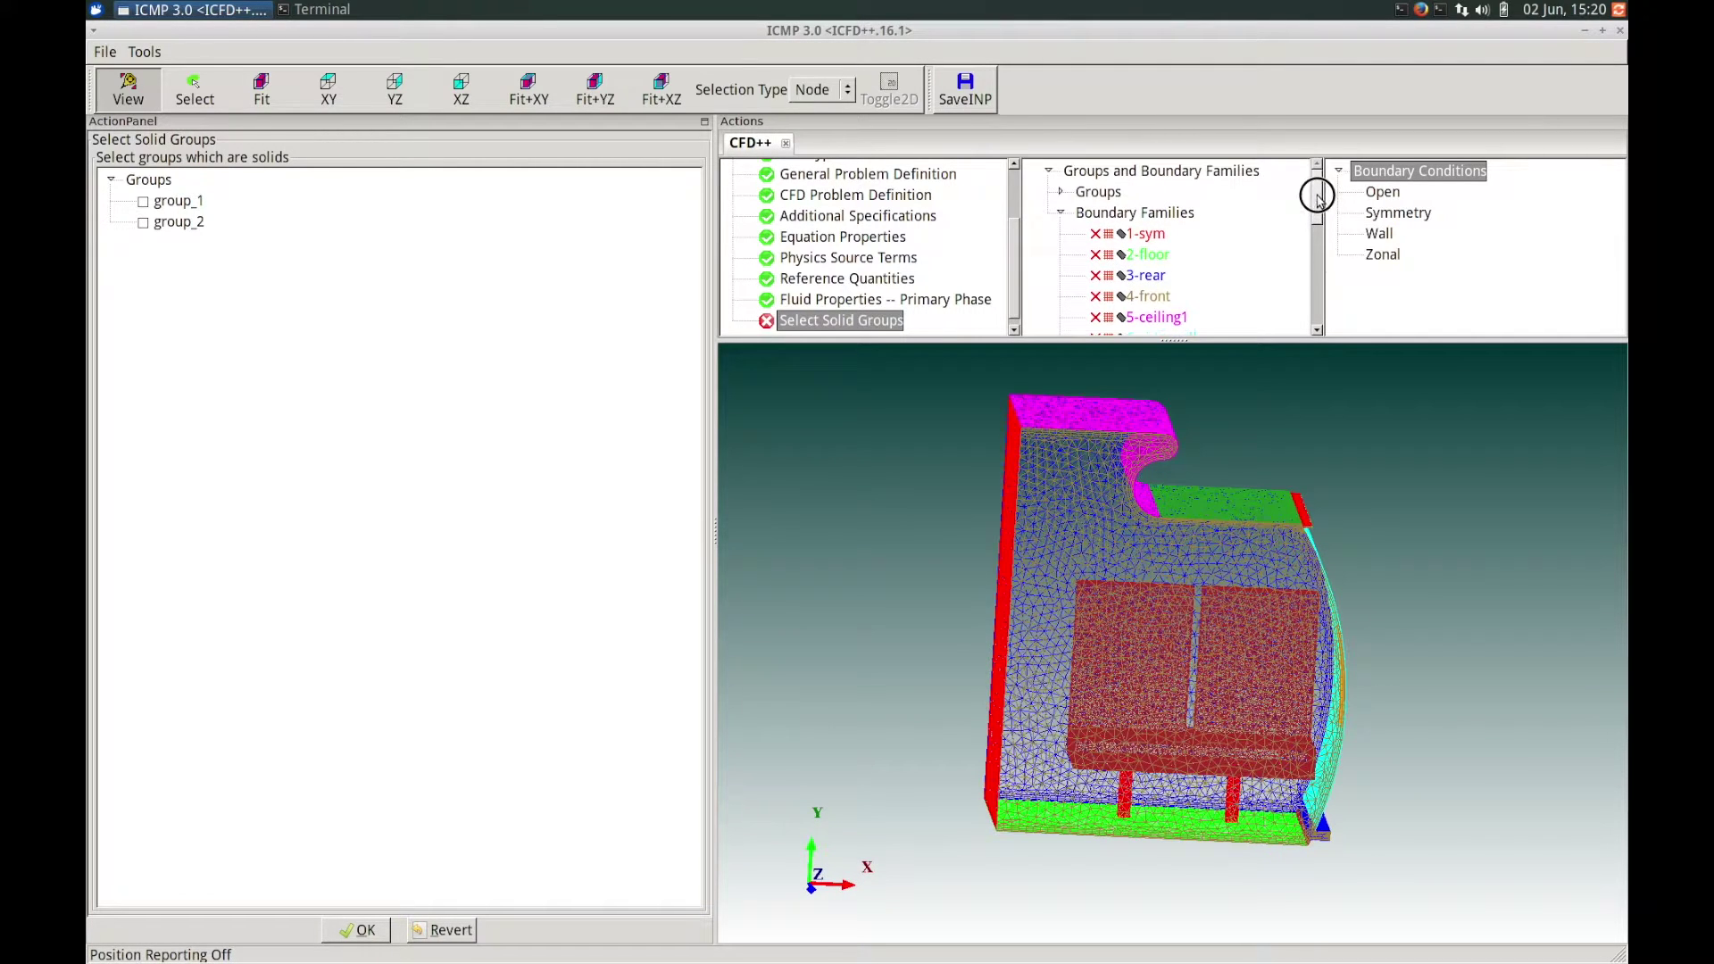
{"action": "left_click", "coordinate": [1062, 193]}
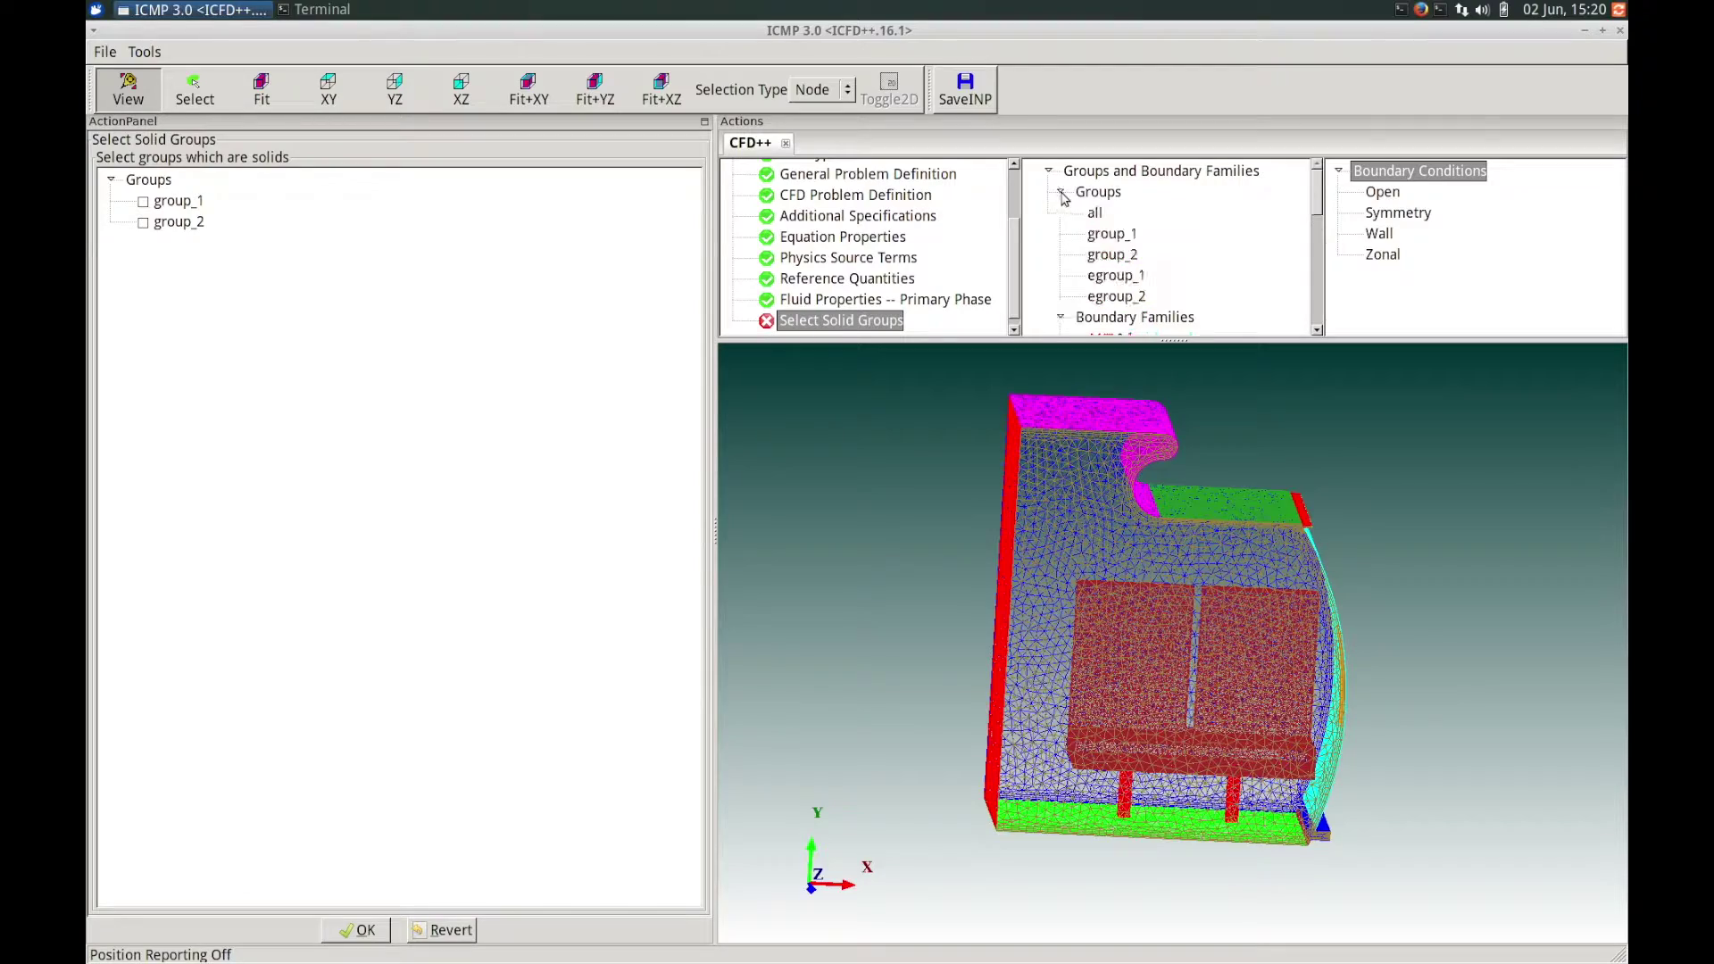
{"action": "left_click_drag", "start_coordinate": [1286, 413], "coordinate": [1301, 417]}
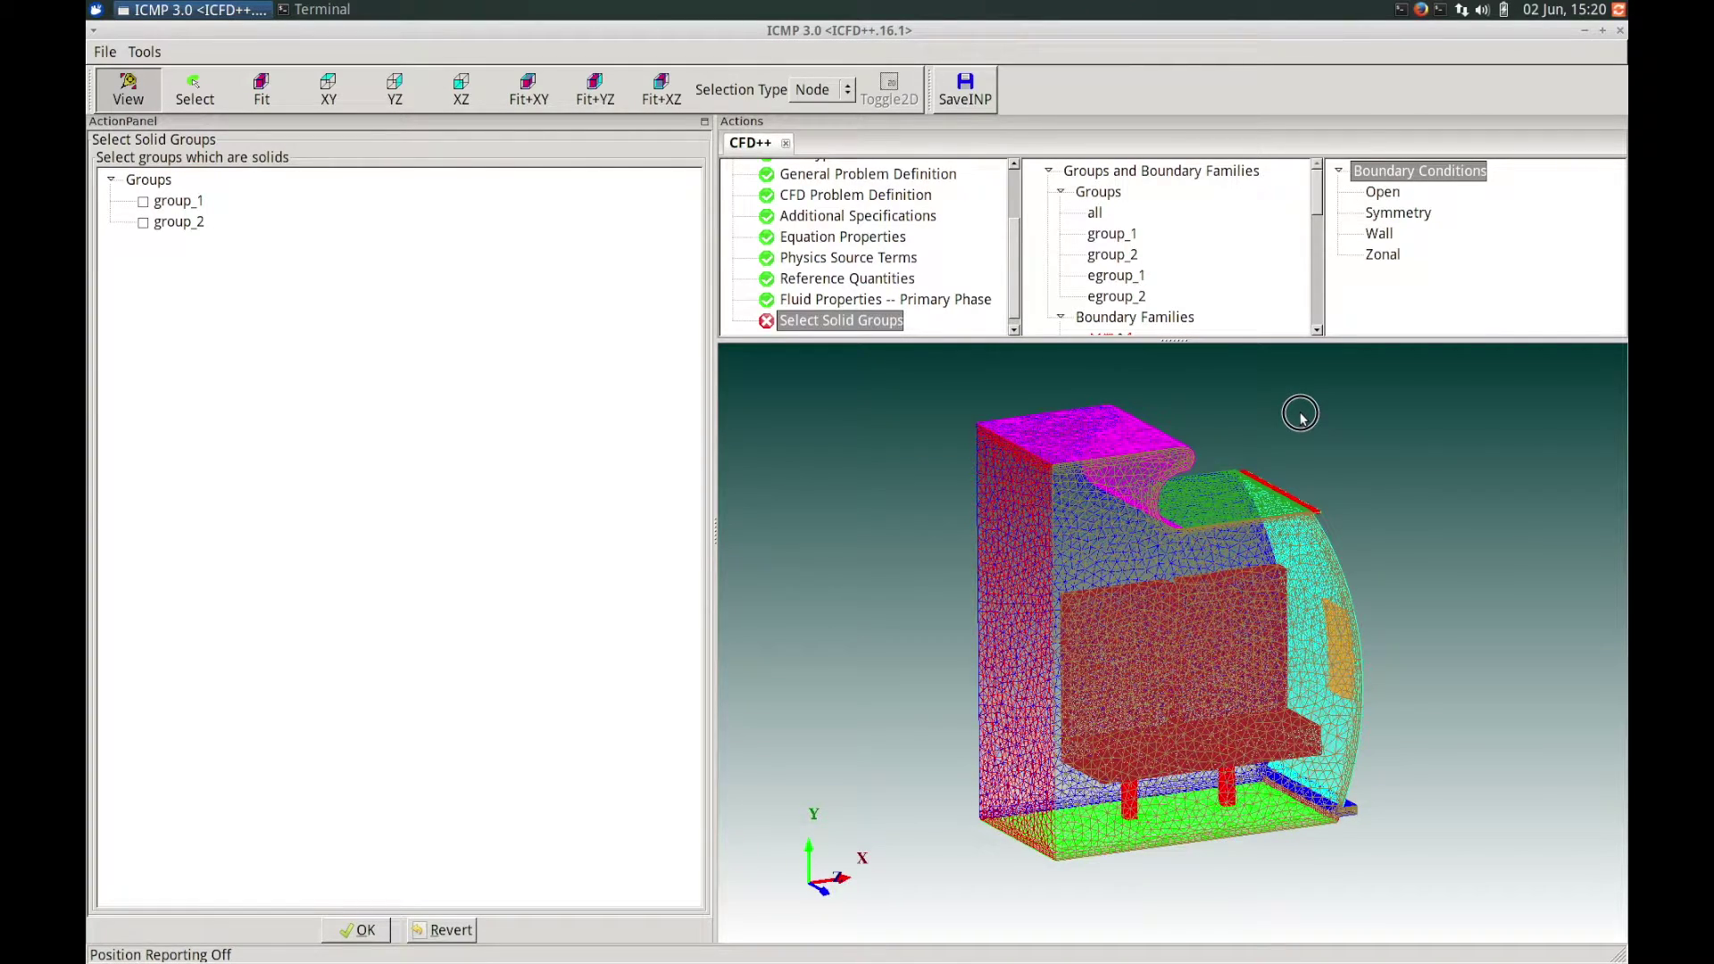
{"action": "left_click_drag", "start_coordinate": [1301, 417], "coordinate": [1303, 414]}
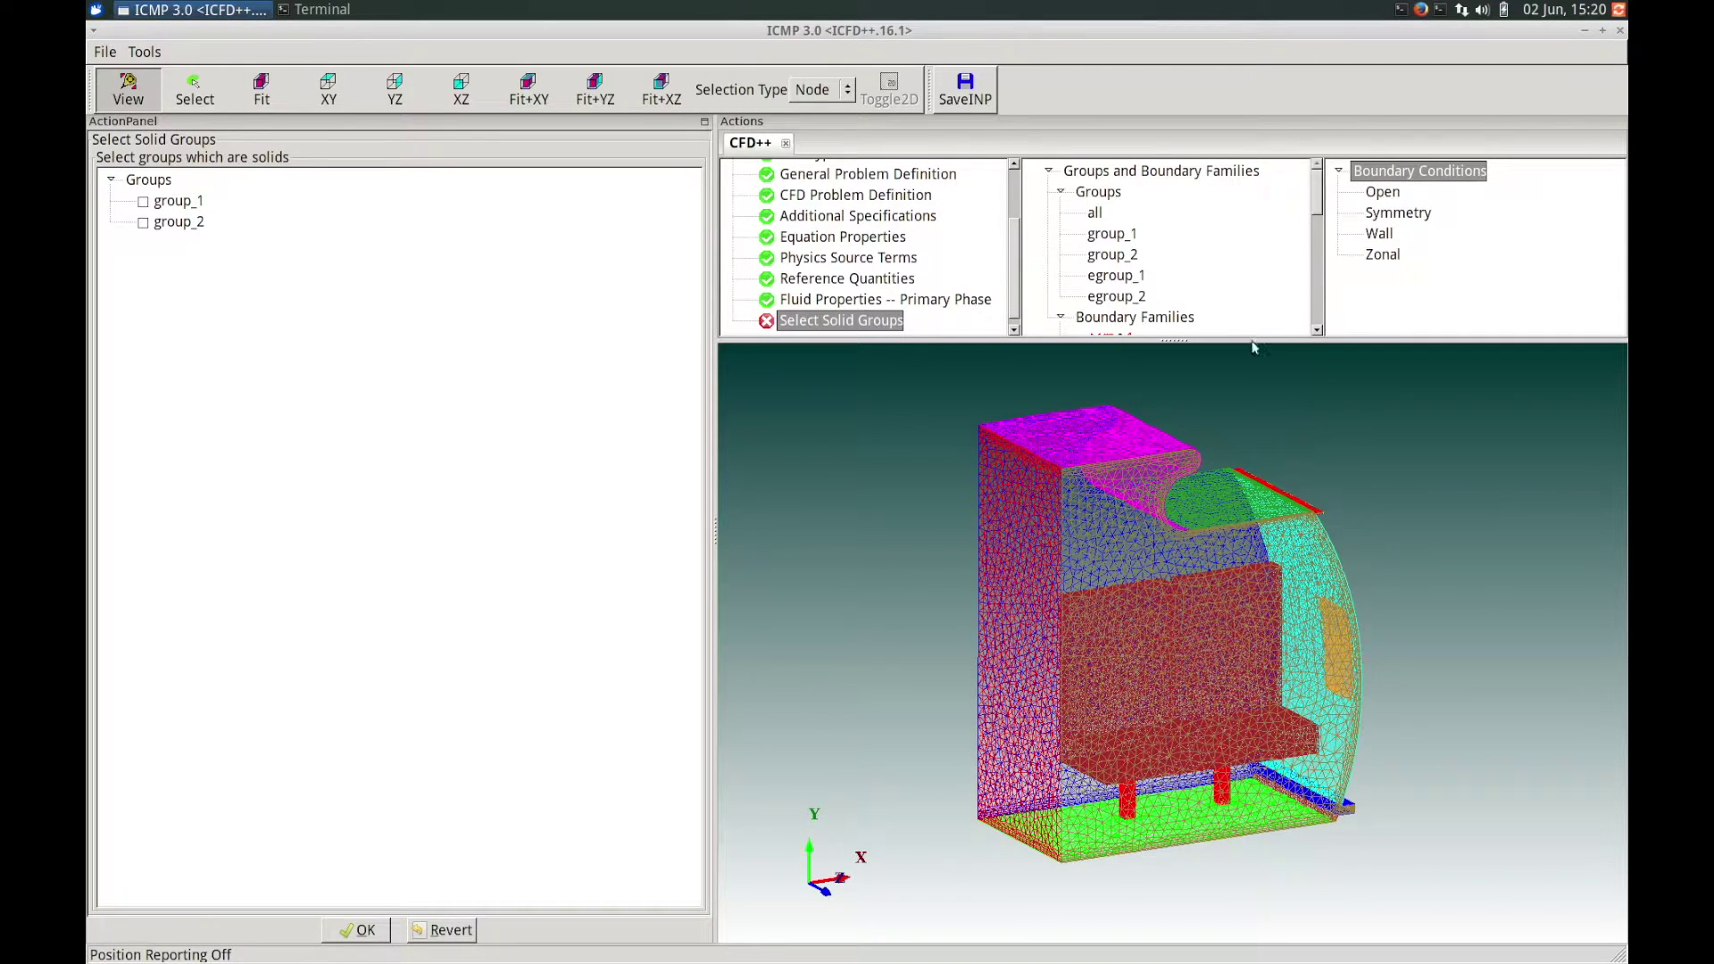
{"action": "left_click", "coordinate": [1112, 234]}
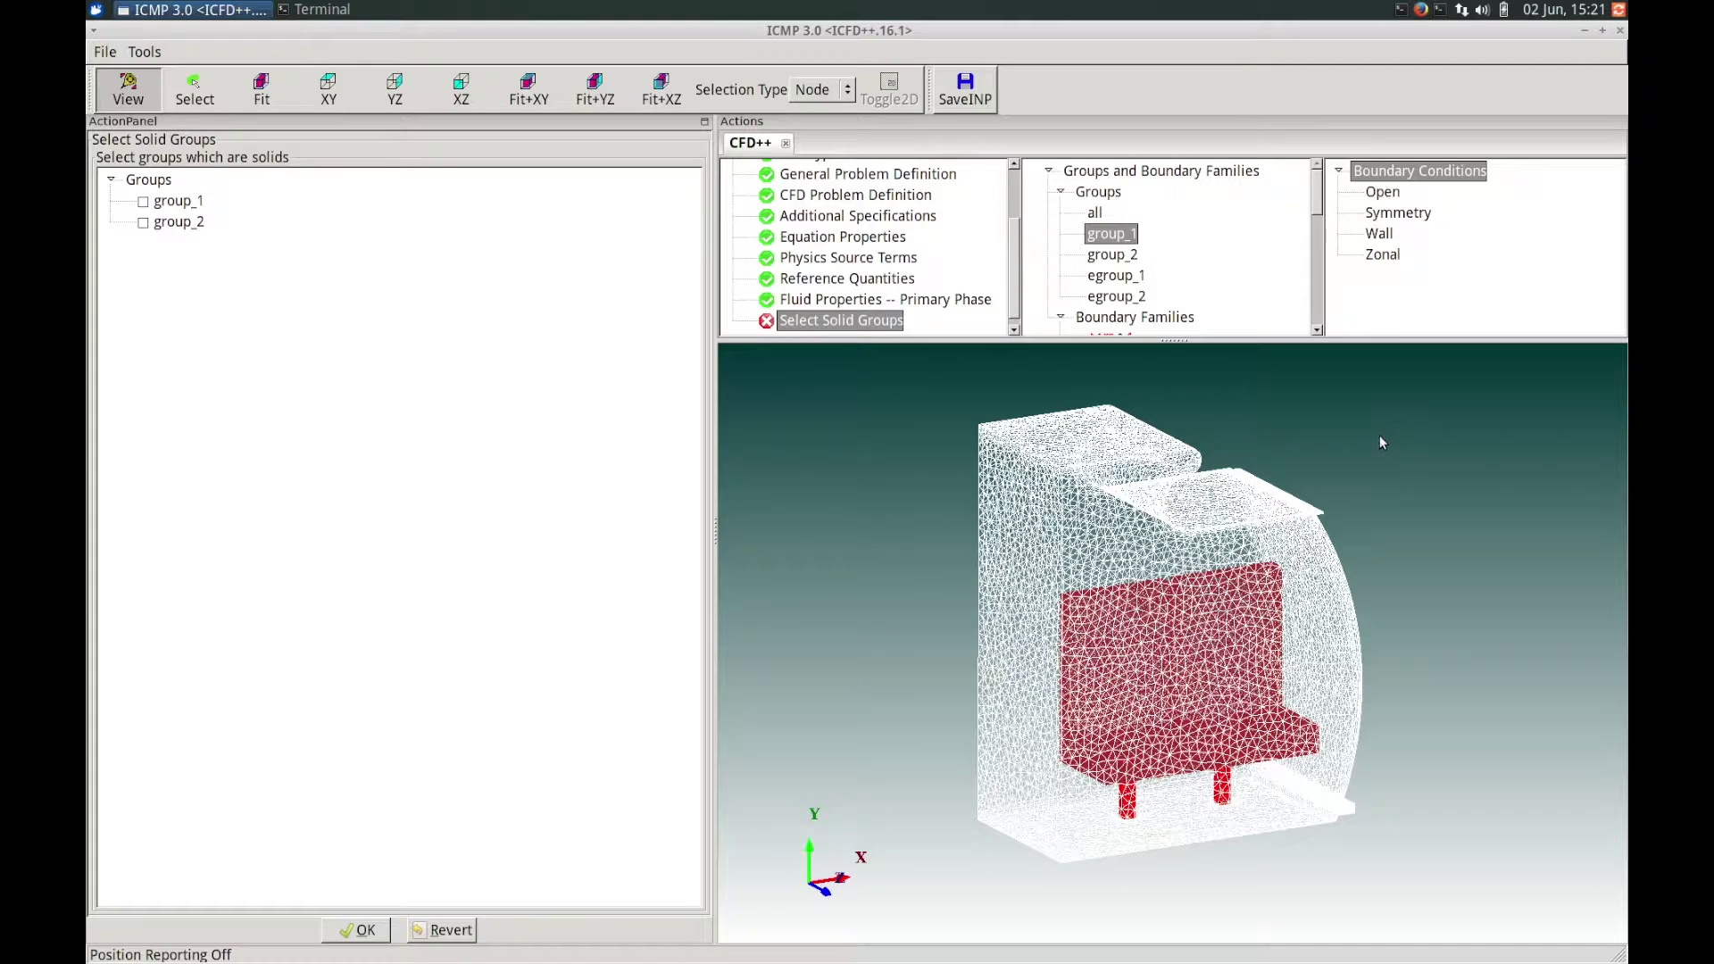
{"action": "left_click", "coordinate": [1129, 256]}
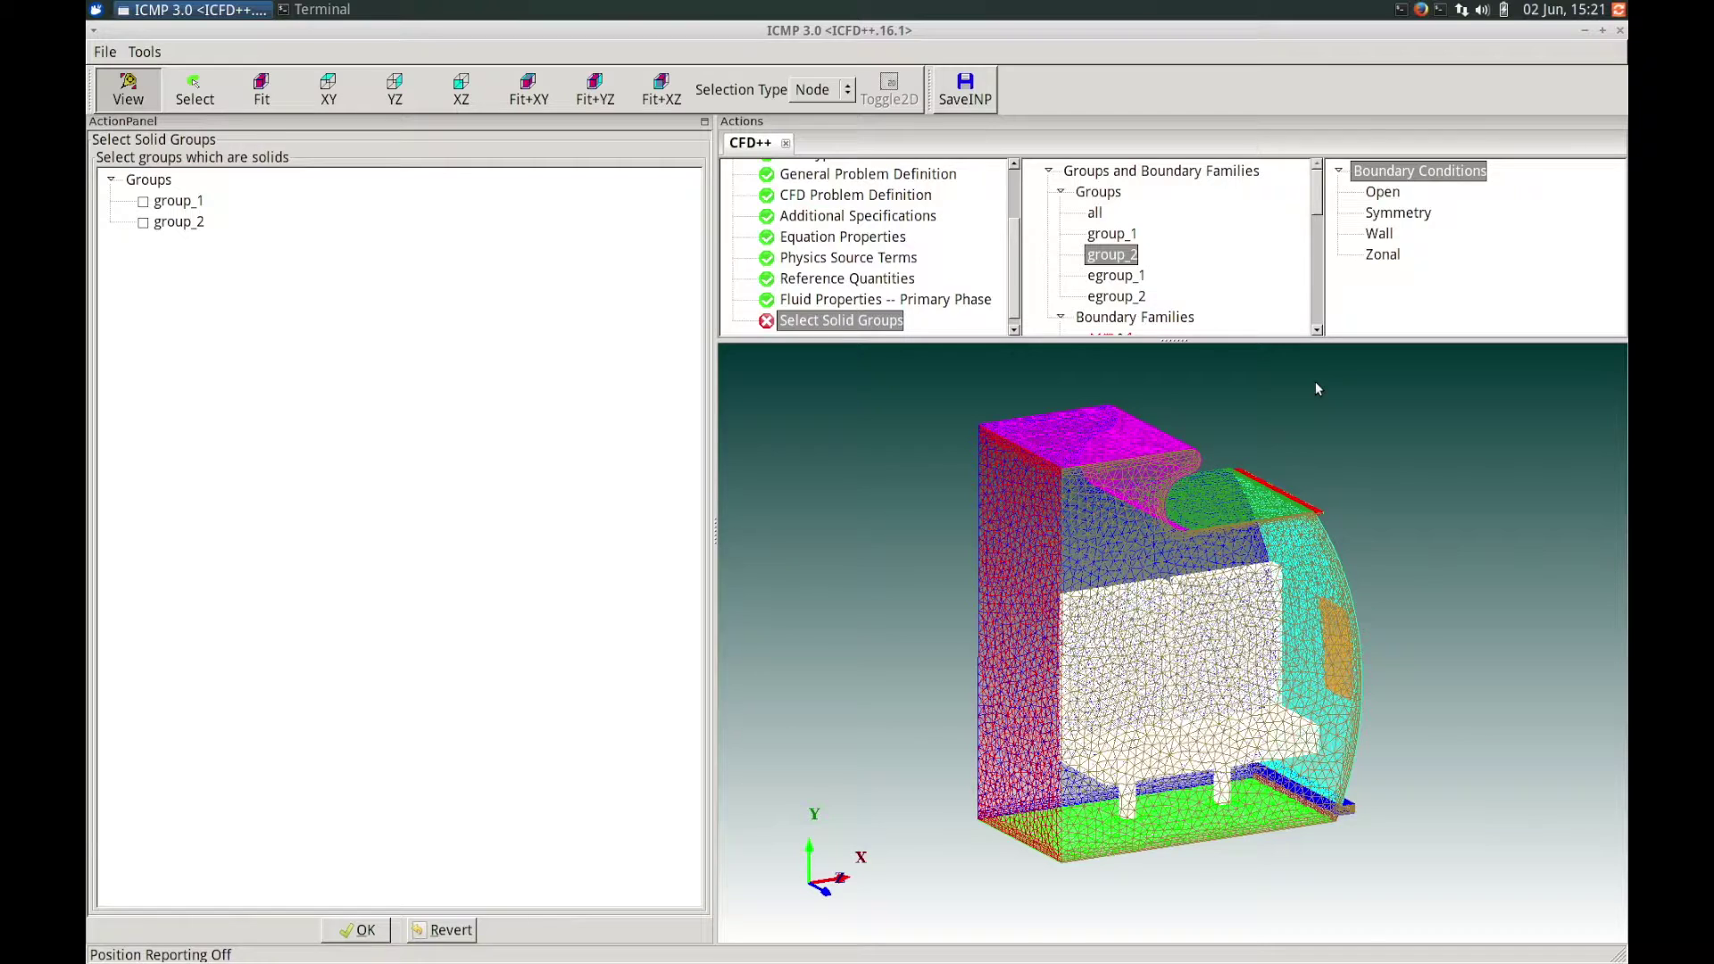
{"action": "left_click", "coordinate": [1105, 194]}
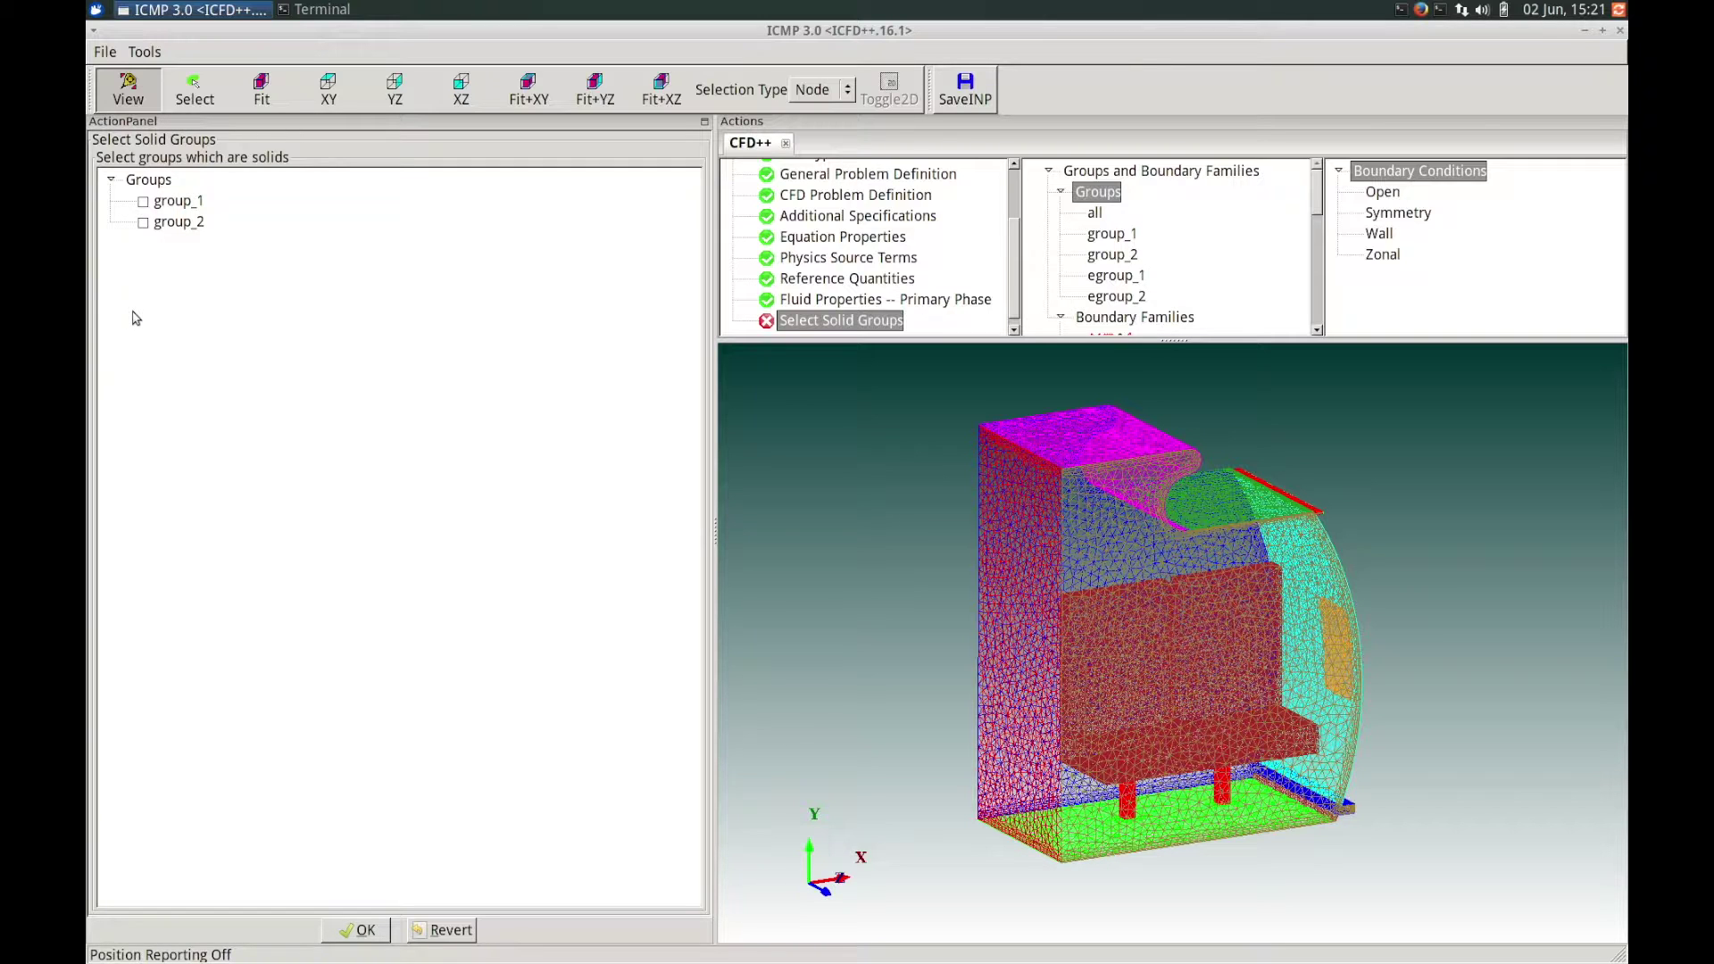
{"action": "left_click", "coordinate": [144, 224]}
{"action": "left_click", "coordinate": [348, 938]}
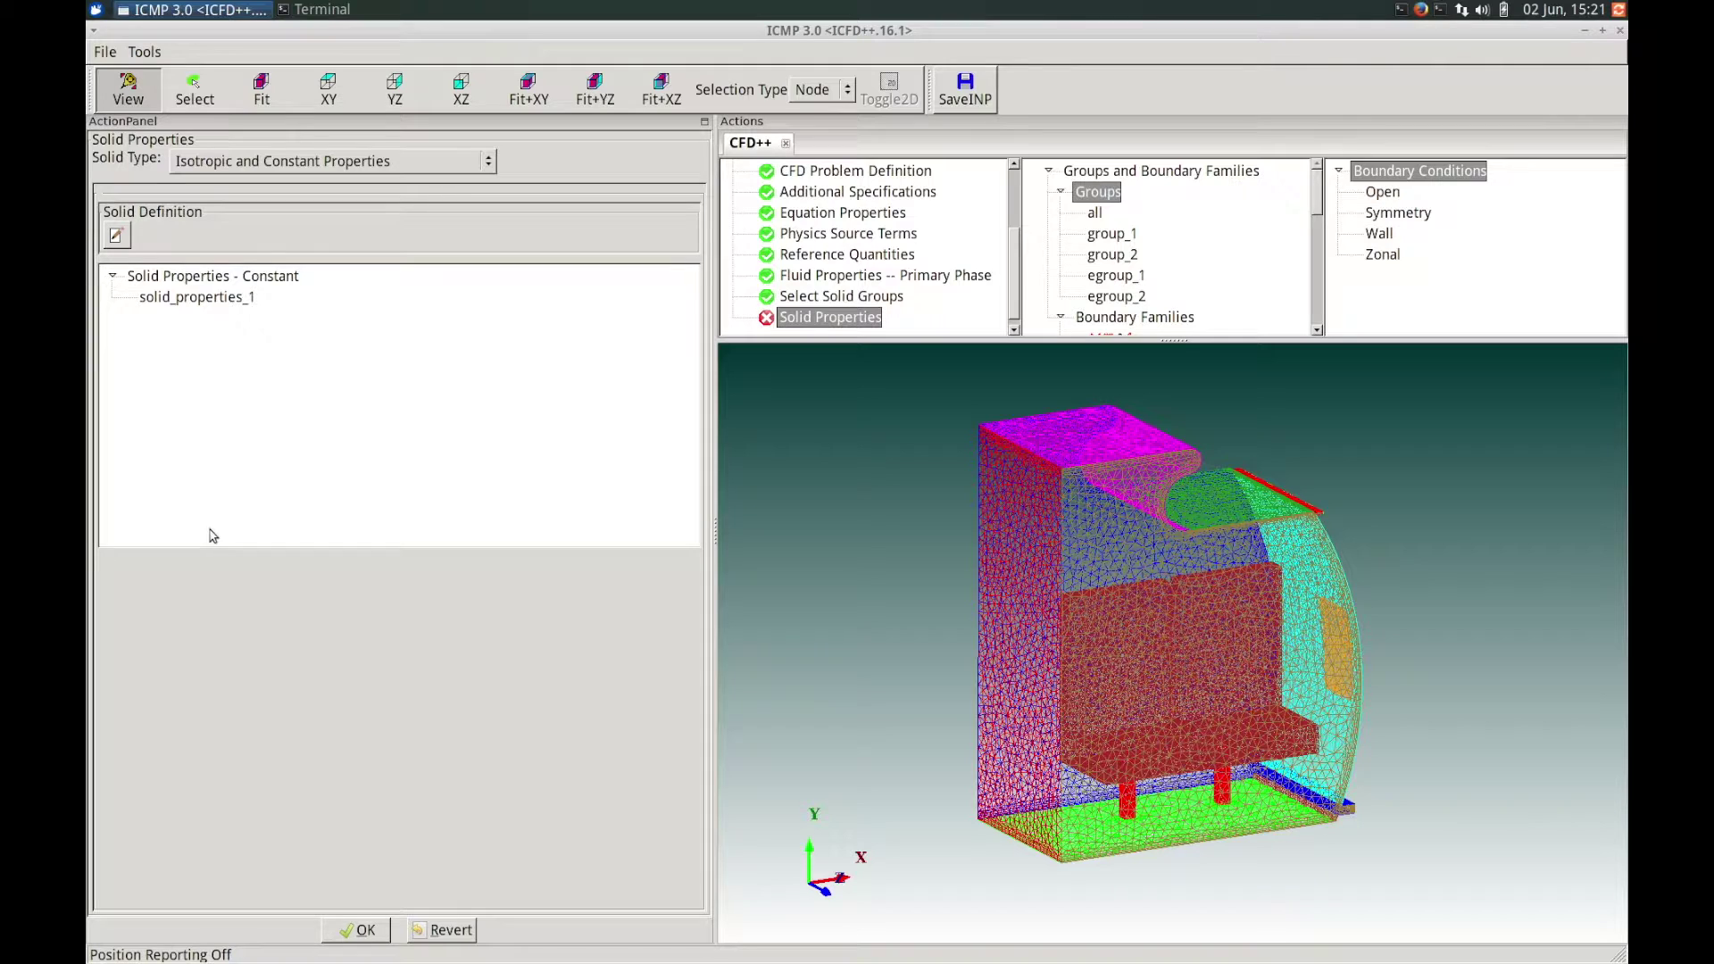
Keep Isotropic and Constant Properties and assign Aluminum(pure) to solid_properties_1, evaluated at an average temperature of 293 K.
{"action": "left_click", "coordinate": [332, 163]}
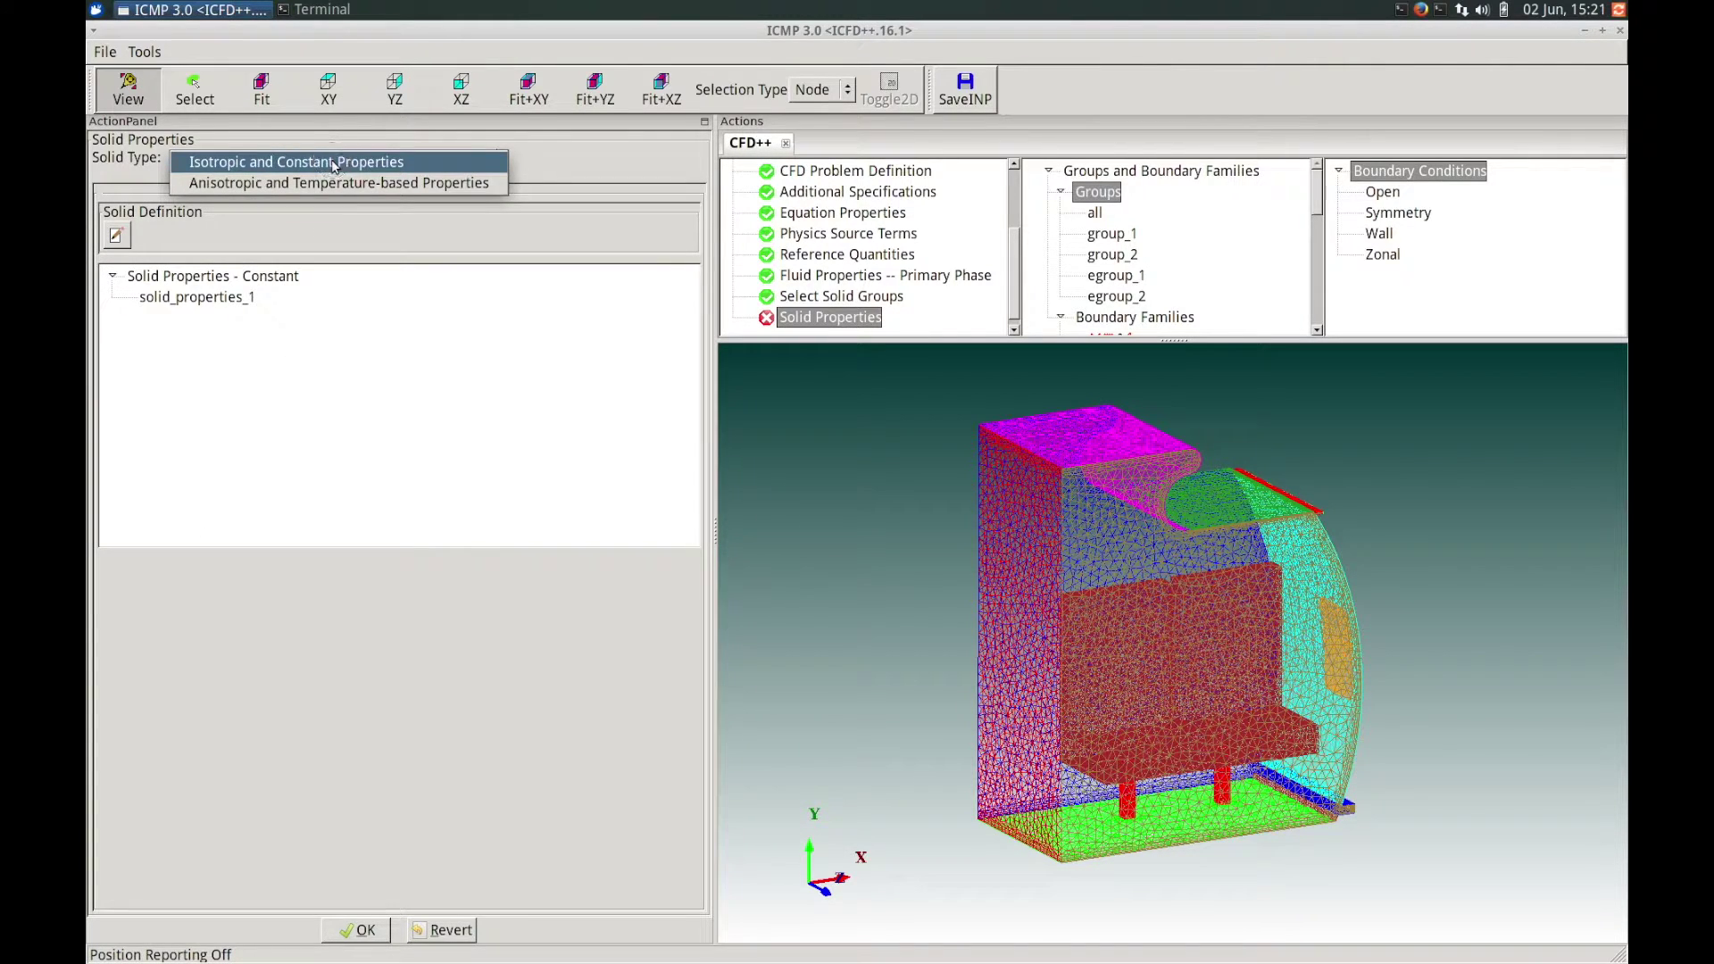
{"action": "left_click", "coordinate": [332, 164]}
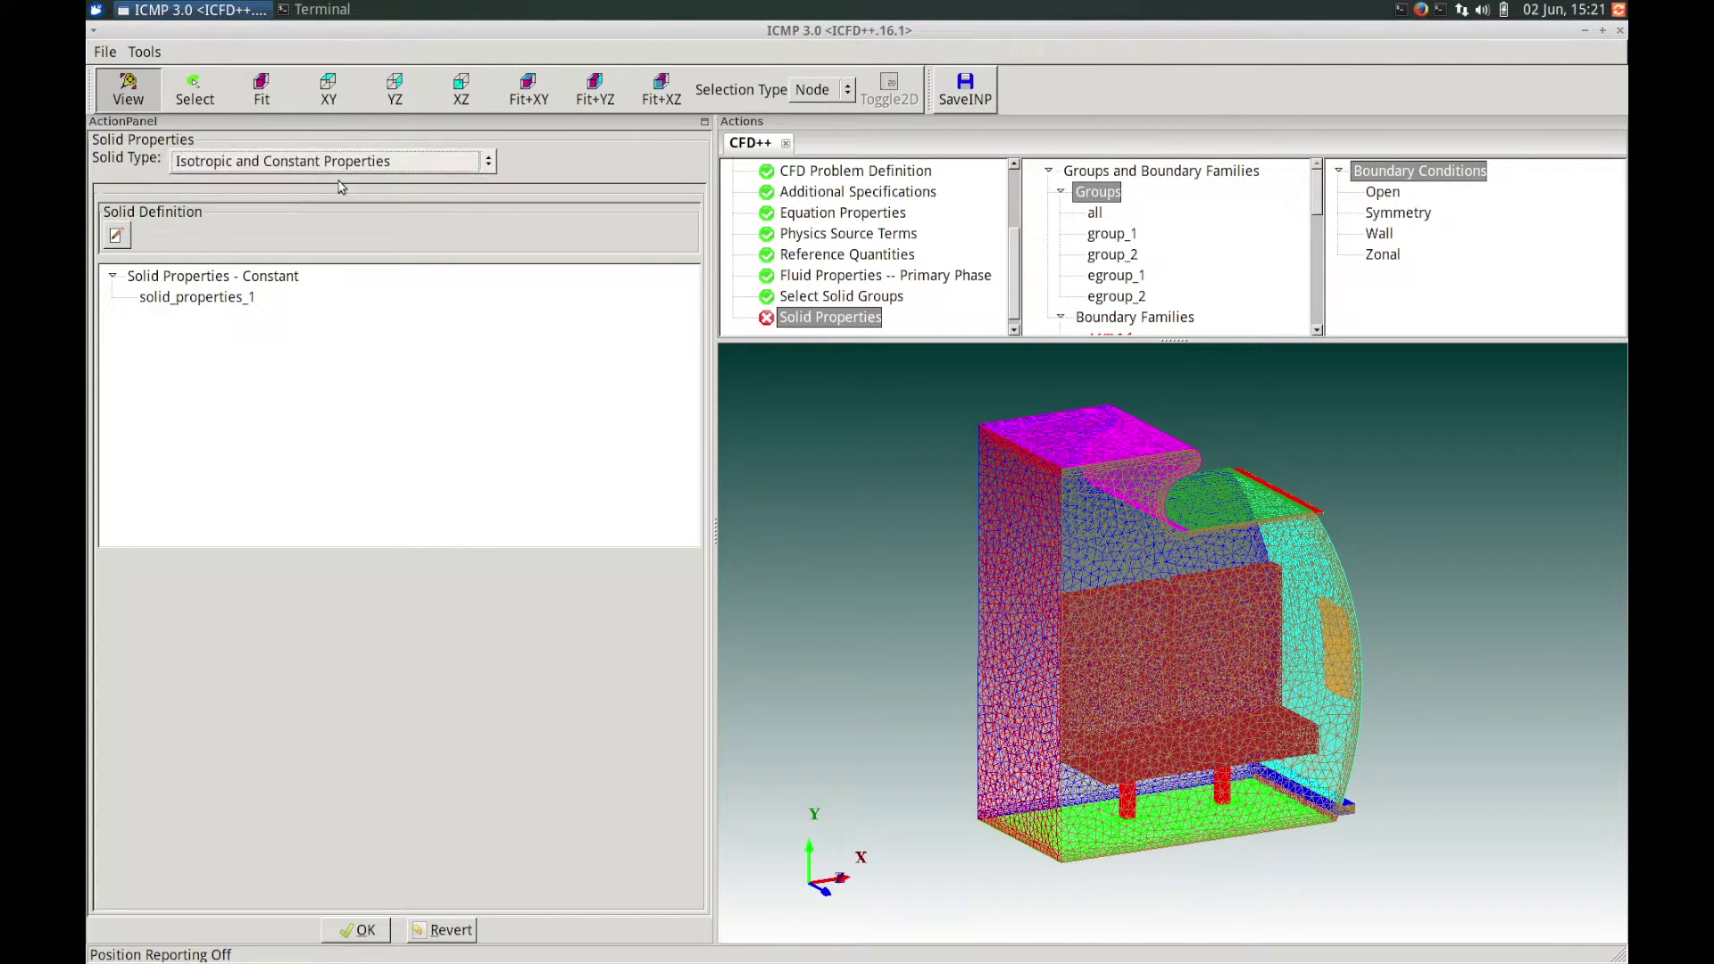
{"action": "left_click", "coordinate": [198, 299]}
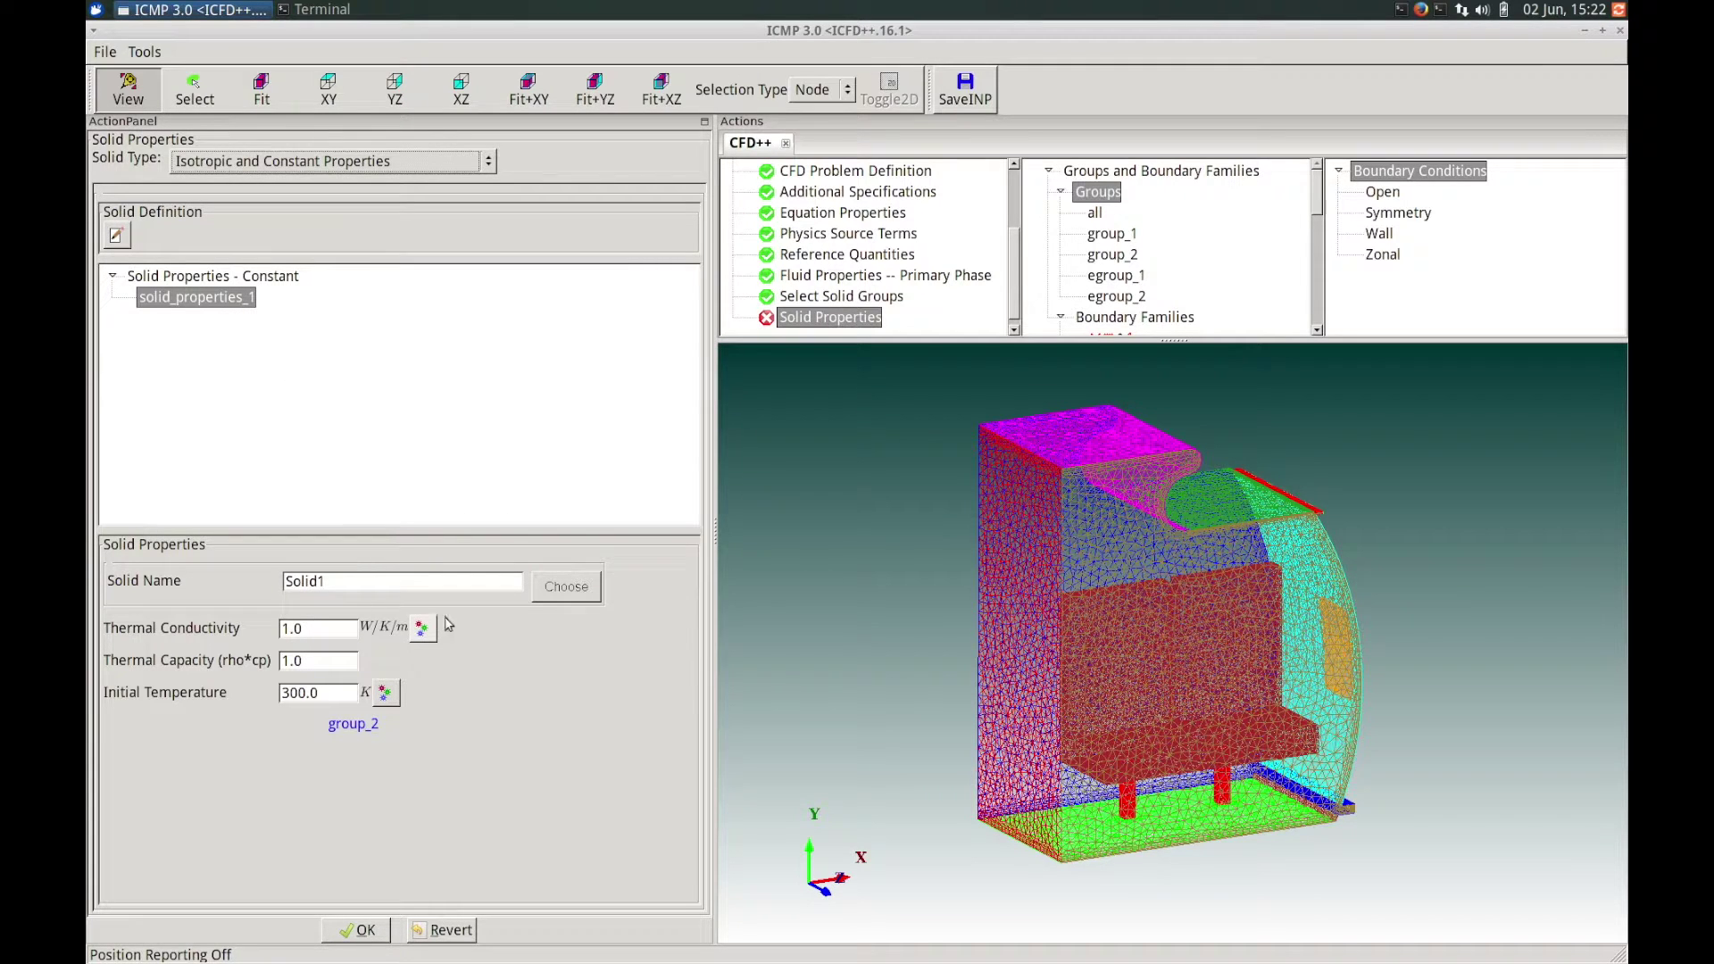
{"action": "left_click", "coordinate": [553, 589]}
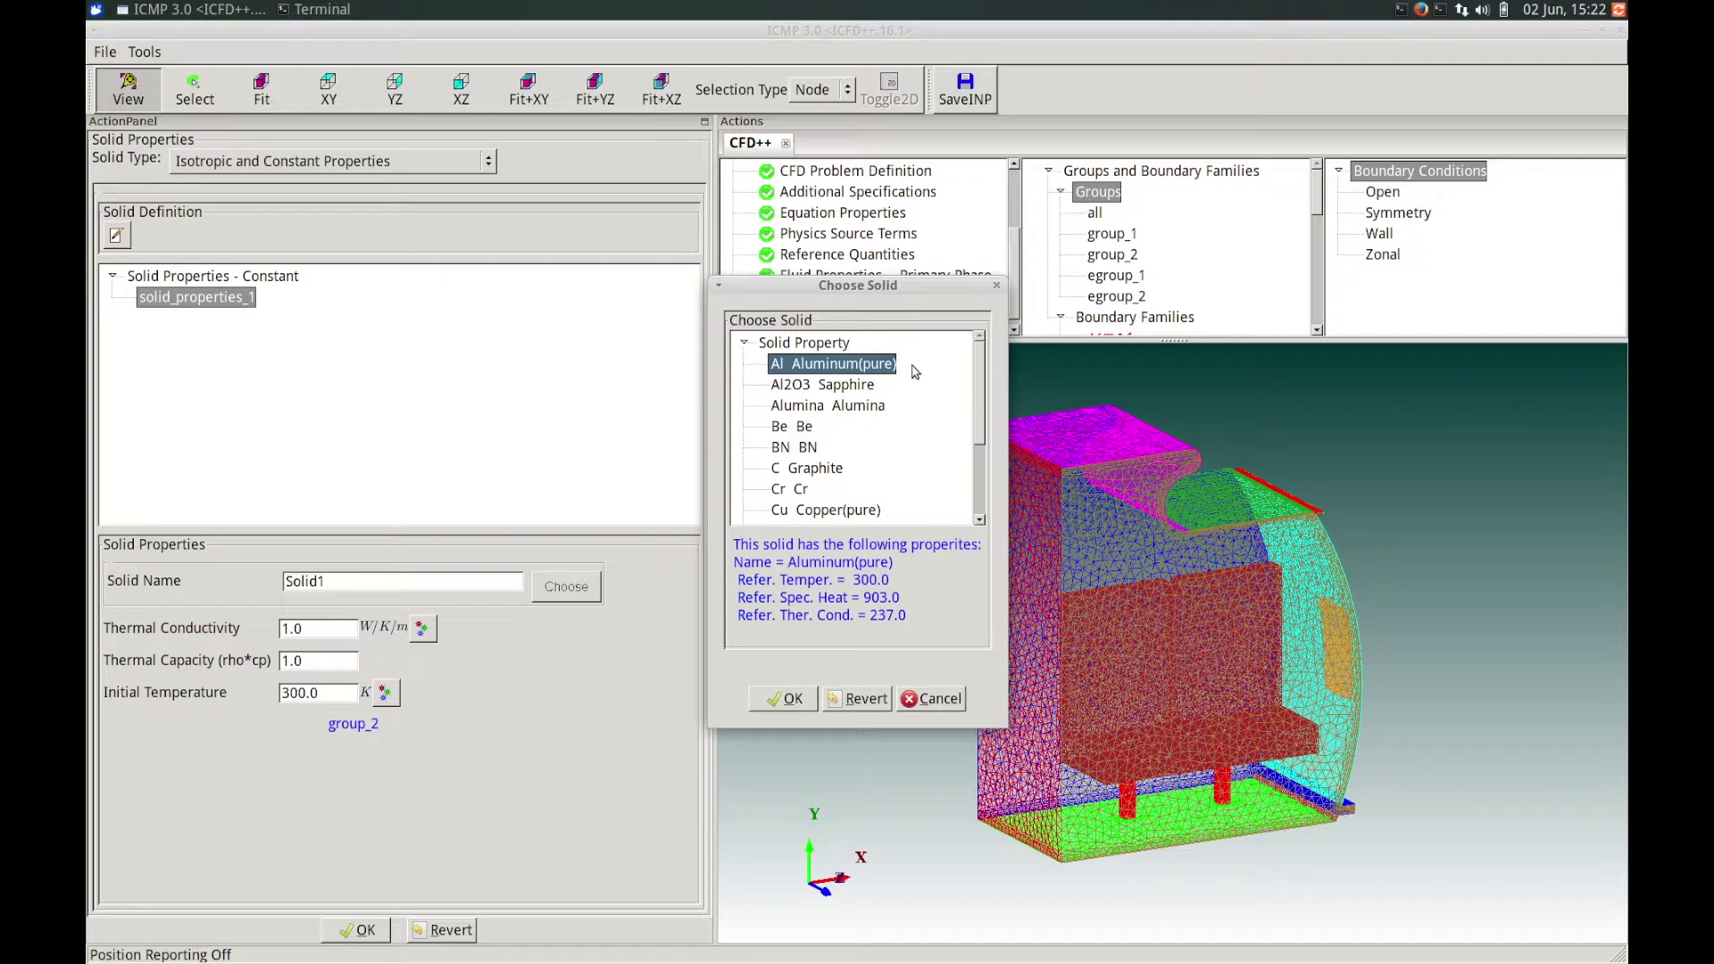
{"action": "left_click", "coordinate": [791, 700]}
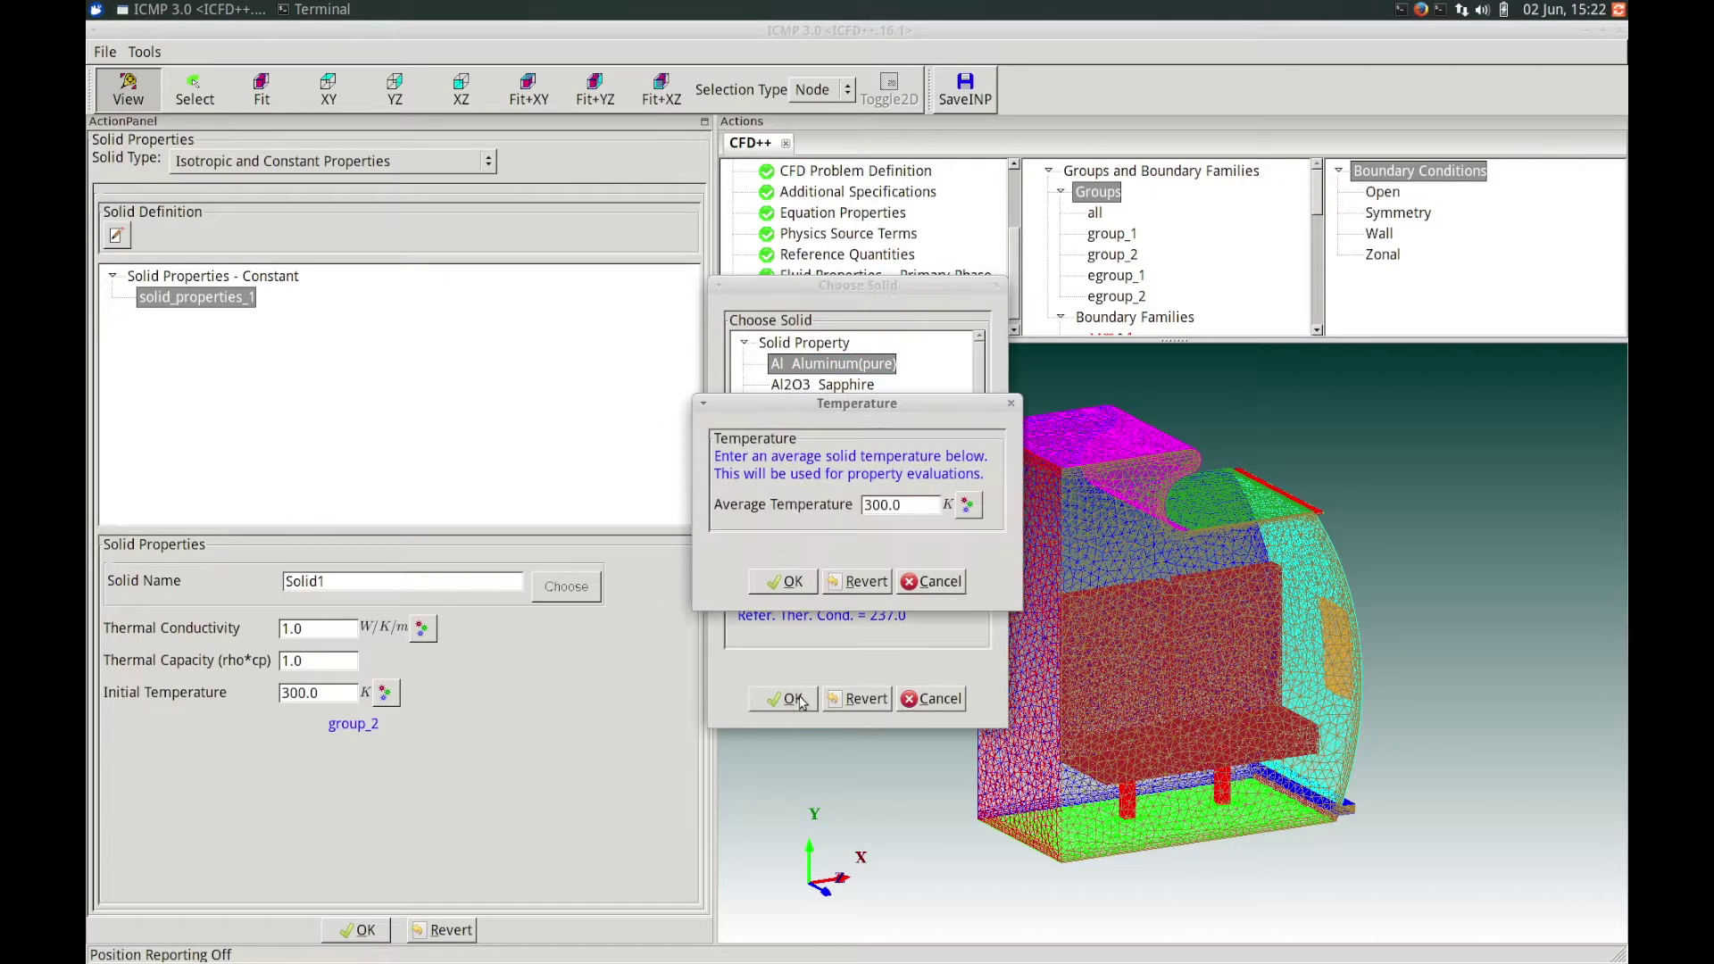
{"action": "double_click", "coordinate": [901, 504]}
{"action": "type", "text": "293"}
{"action": "left_click", "coordinate": [783, 582]}
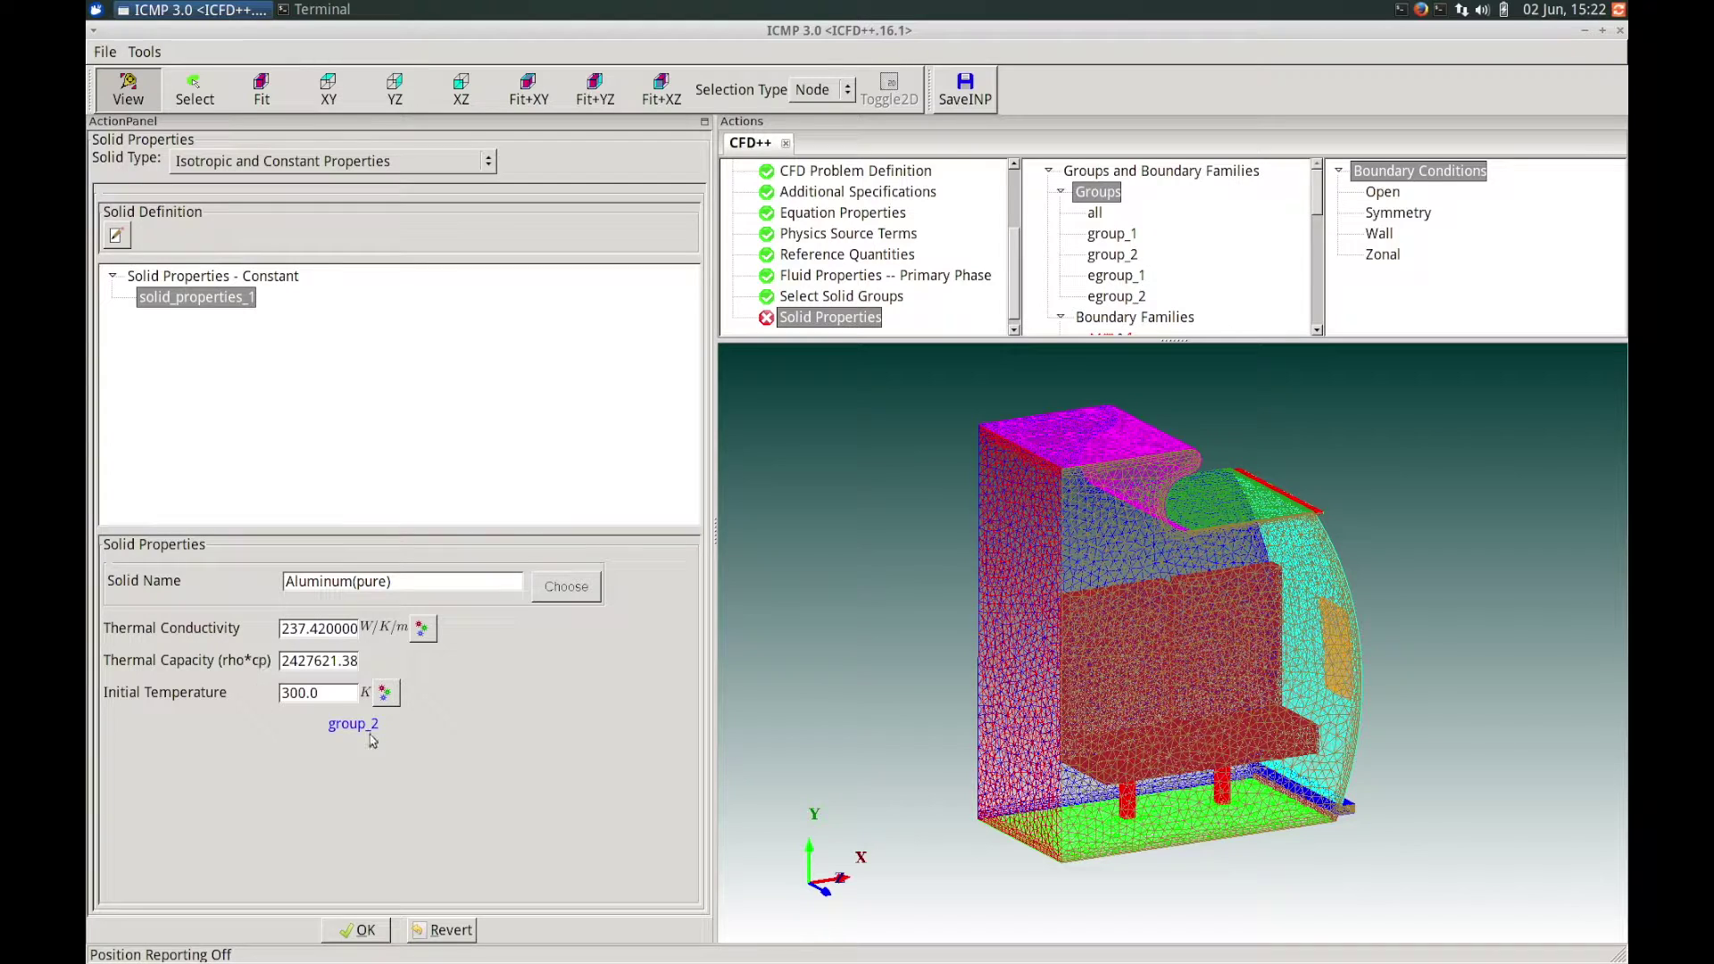
Set the aluminum solid's initial temperature to 293 K and confirm the solid properties.
{"action": "left_click_drag", "start_coordinate": [325, 694], "coordinate": [271, 695]}
{"action": "type", "text": "293"}
{"action": "left_click", "coordinate": [359, 929]}
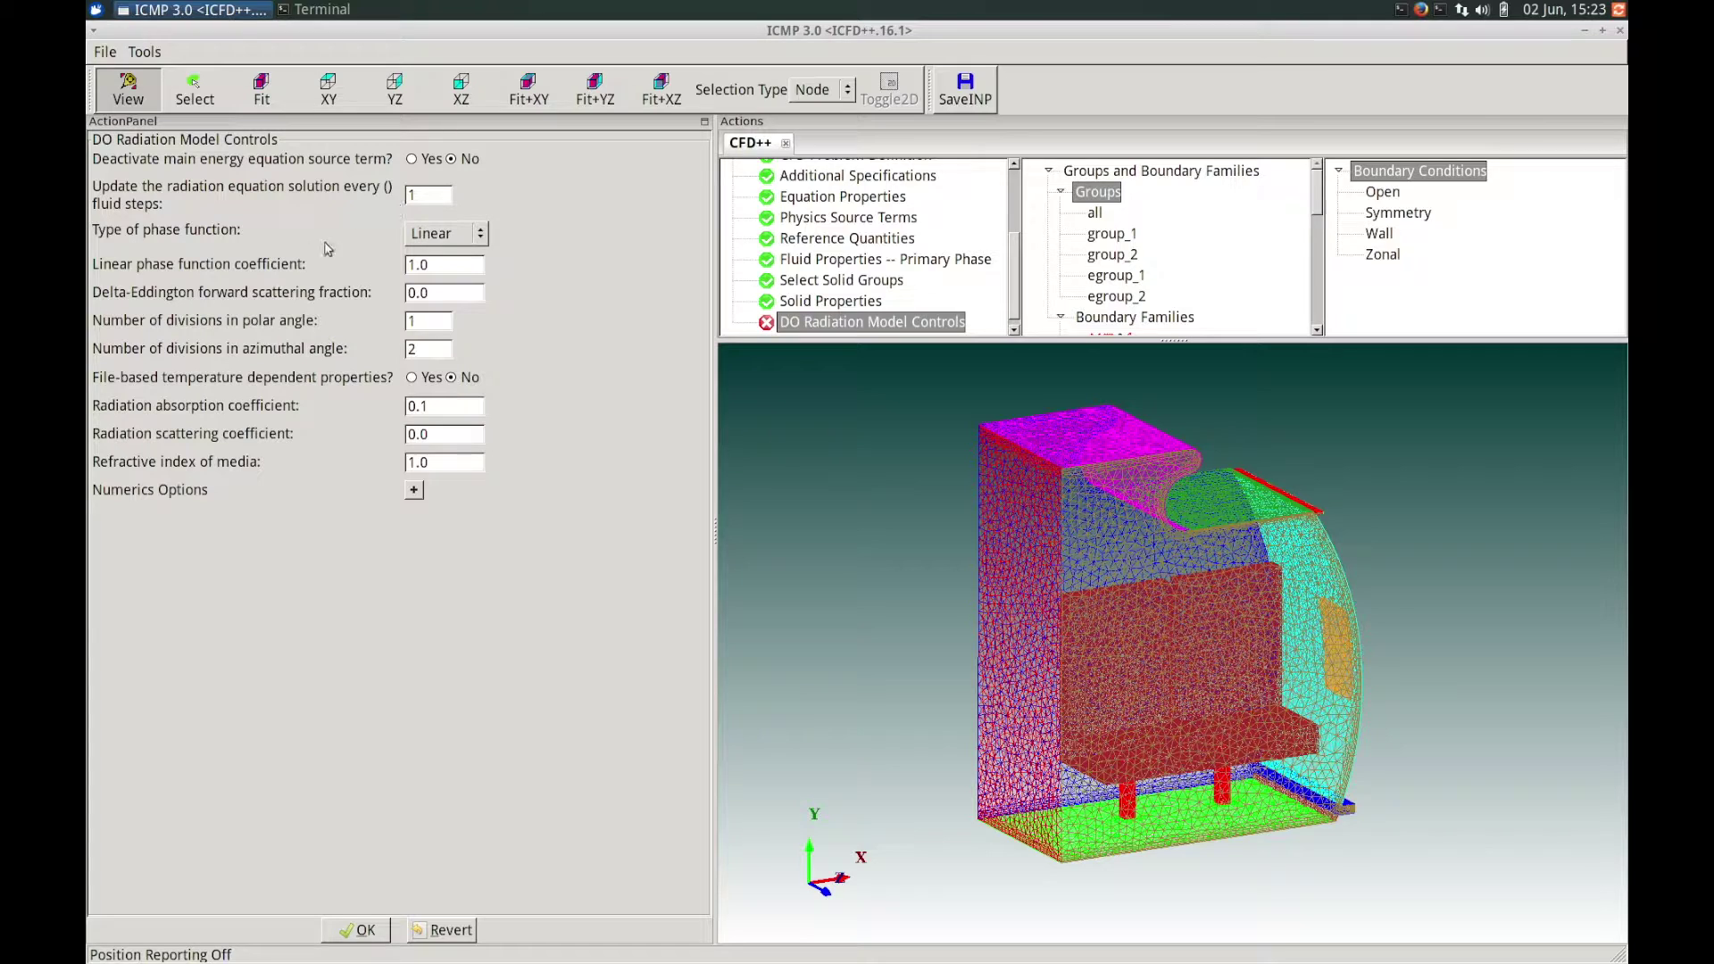
Configure DO radiation with an Isotropic phase function, 2 polar and 4 azimuthal divisions and an absorption coefficient of 1e-4, and confirm.
{"action": "left_click", "coordinate": [449, 233]}
{"action": "left_click", "coordinate": [444, 257]}
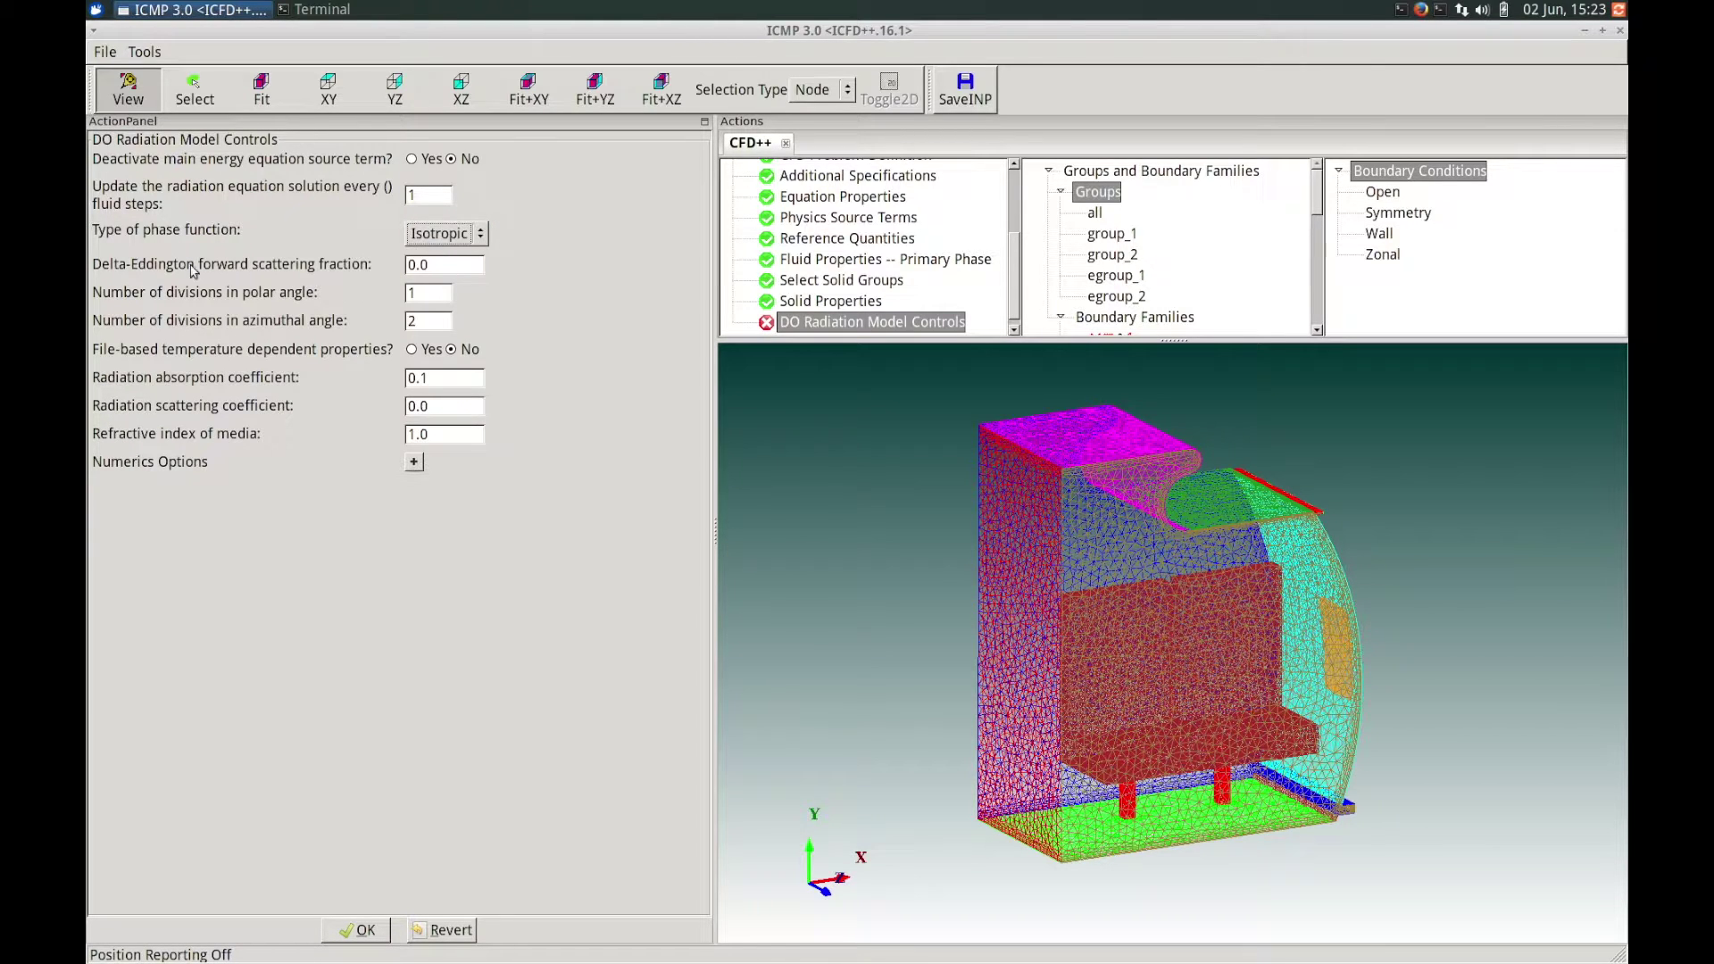
{"action": "double_click", "coordinate": [437, 292]}
{"action": "type", "text": "2"}
{"action": "double_click", "coordinate": [420, 320]}
{"action": "type", "text": "4"}
{"action": "double_click", "coordinate": [430, 378]}
{"action": "type", "text": "1e-4"}
{"action": "left_click", "coordinate": [363, 930]}
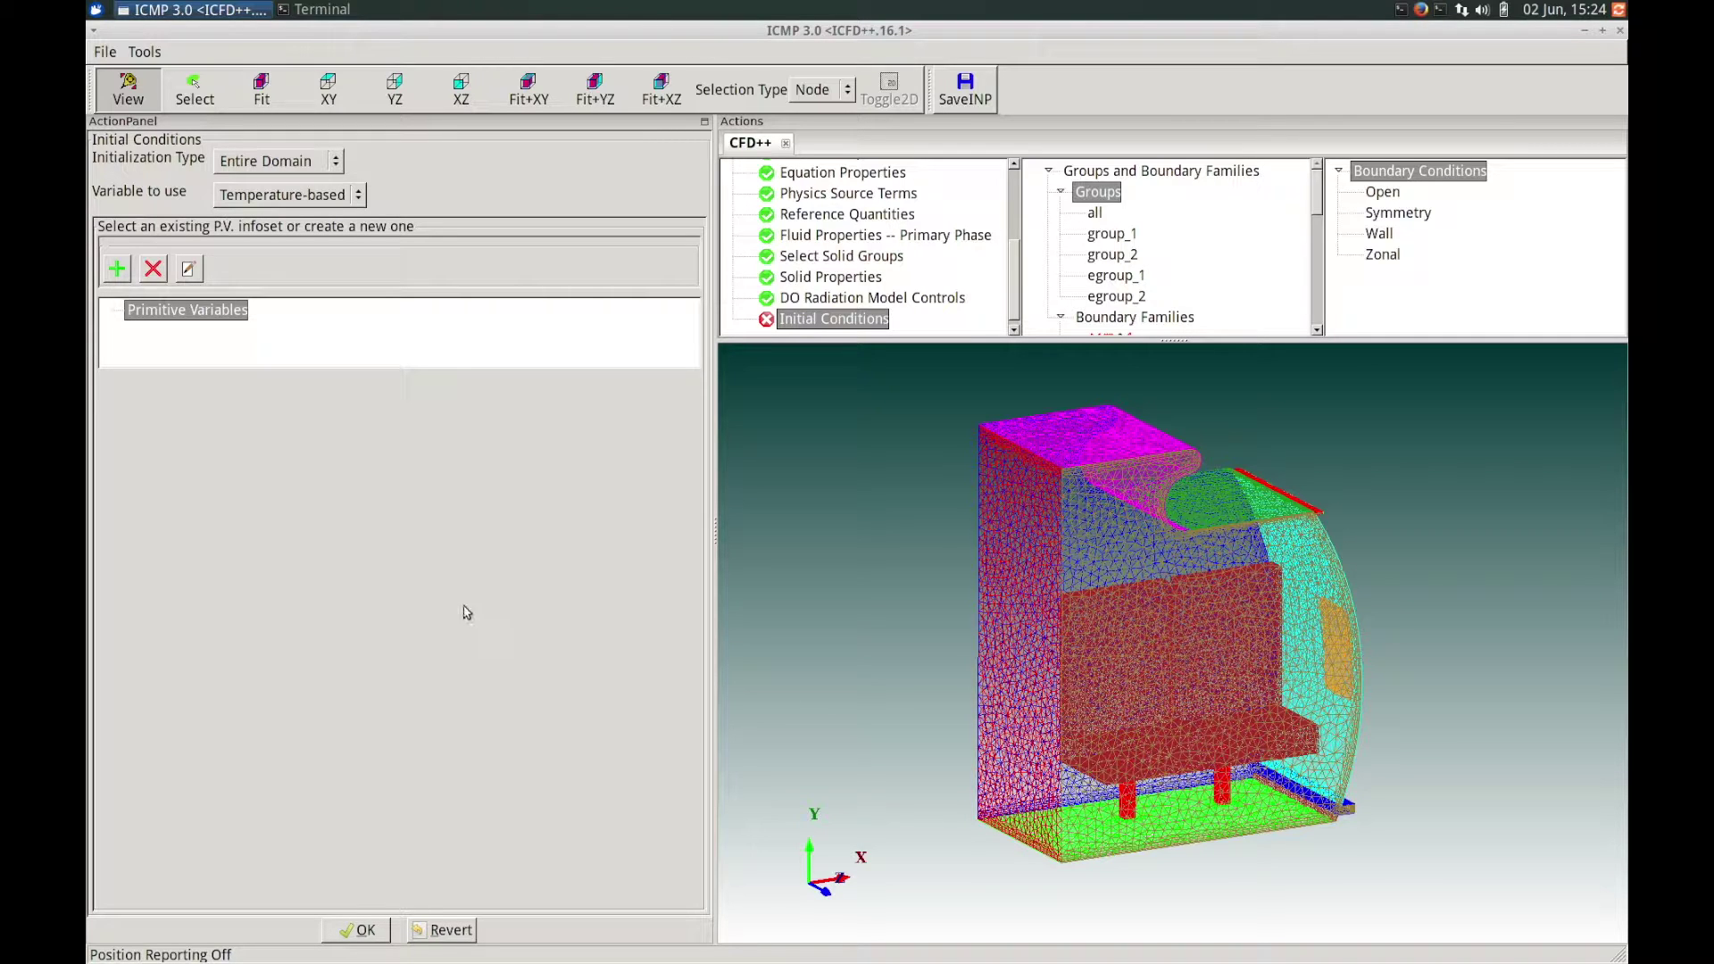
Keep Entire Domain, Temperature-based initialization and create and select a new primitive variables infoset for it.
{"action": "left_click", "coordinate": [312, 162]}
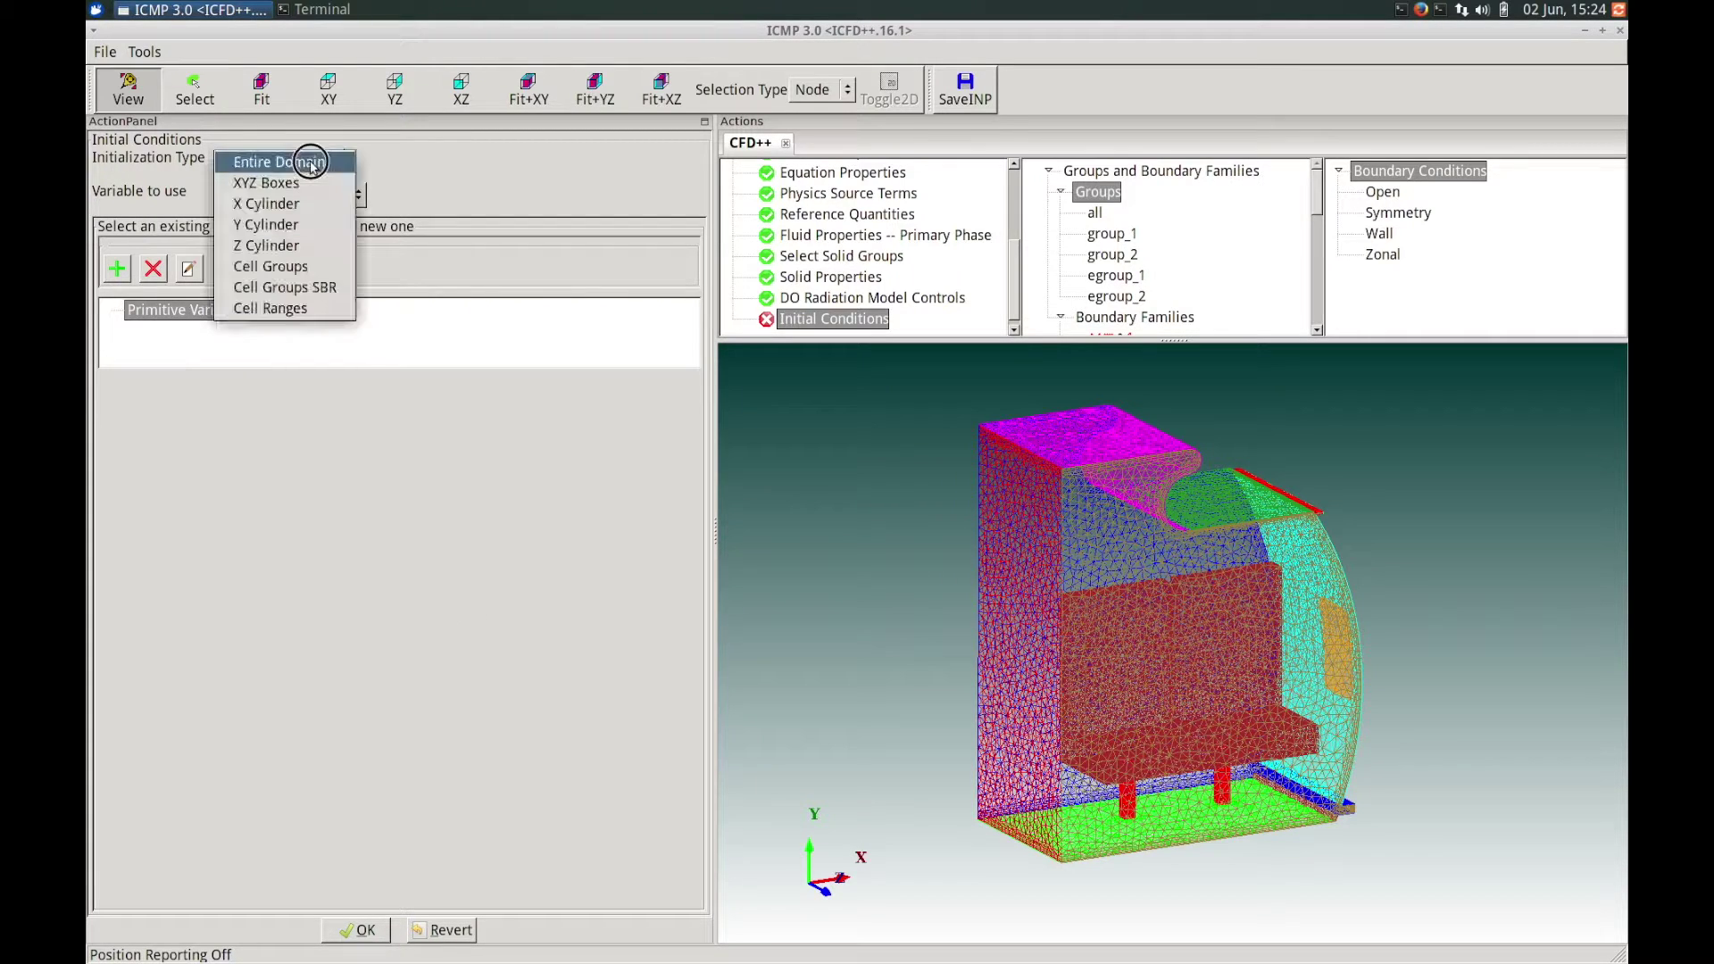
{"action": "left_click", "coordinate": [379, 174]}
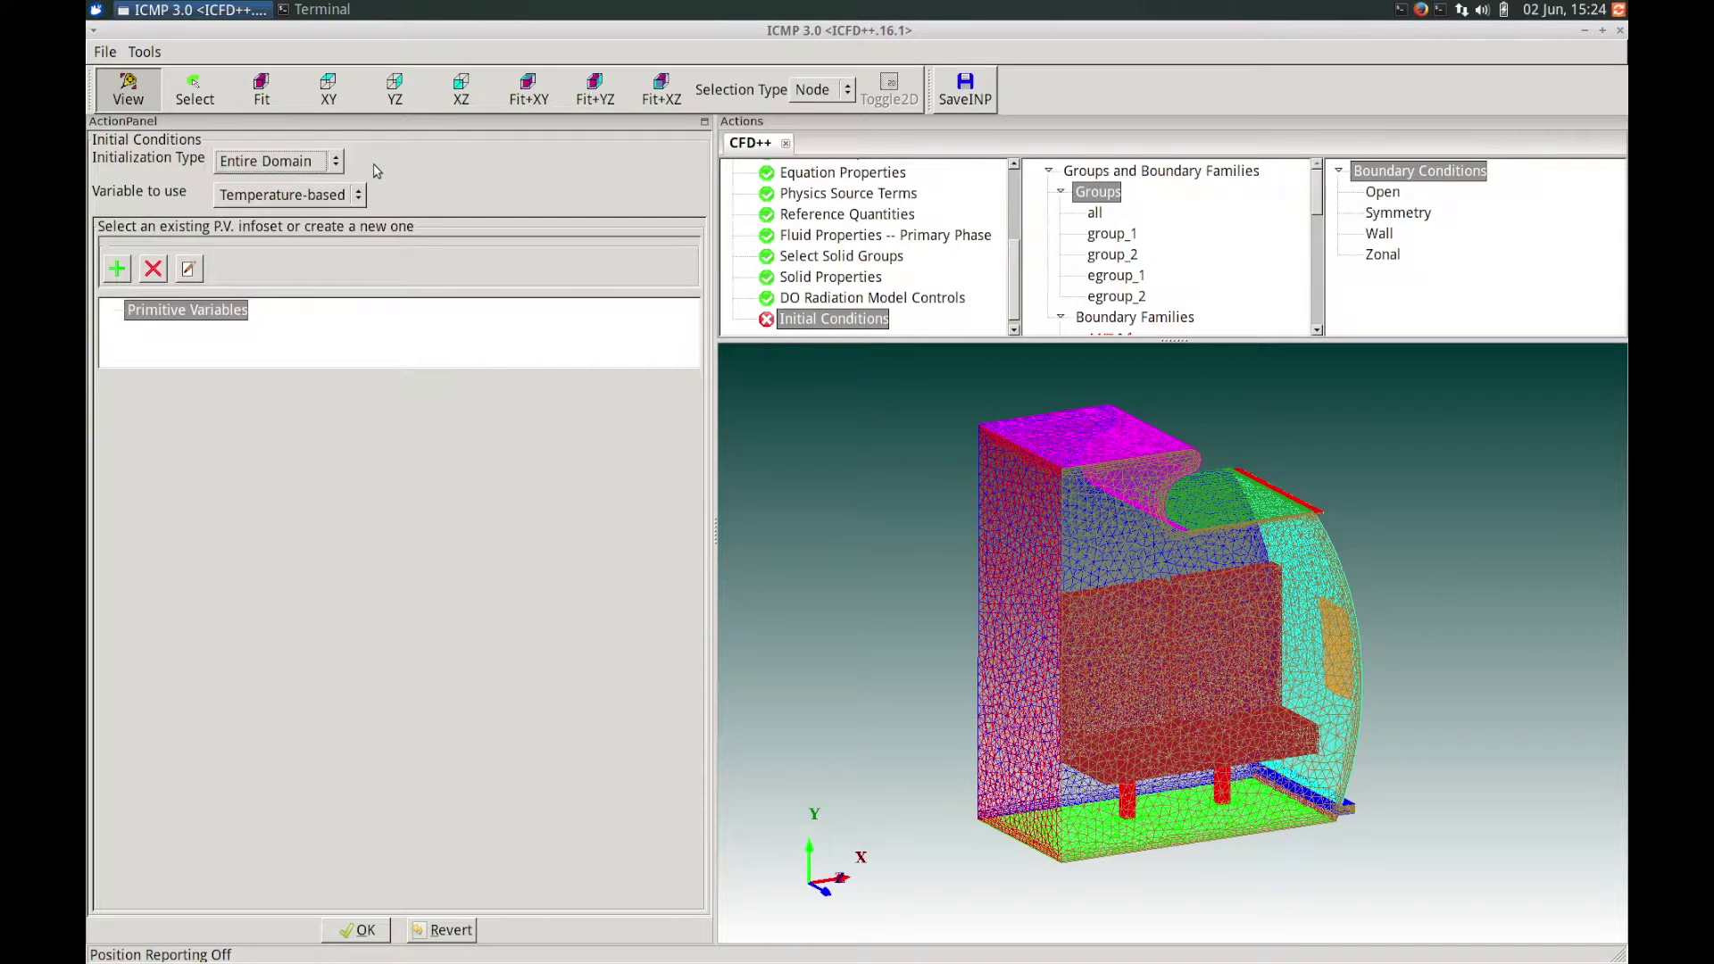
{"action": "left_click", "coordinate": [329, 205]}
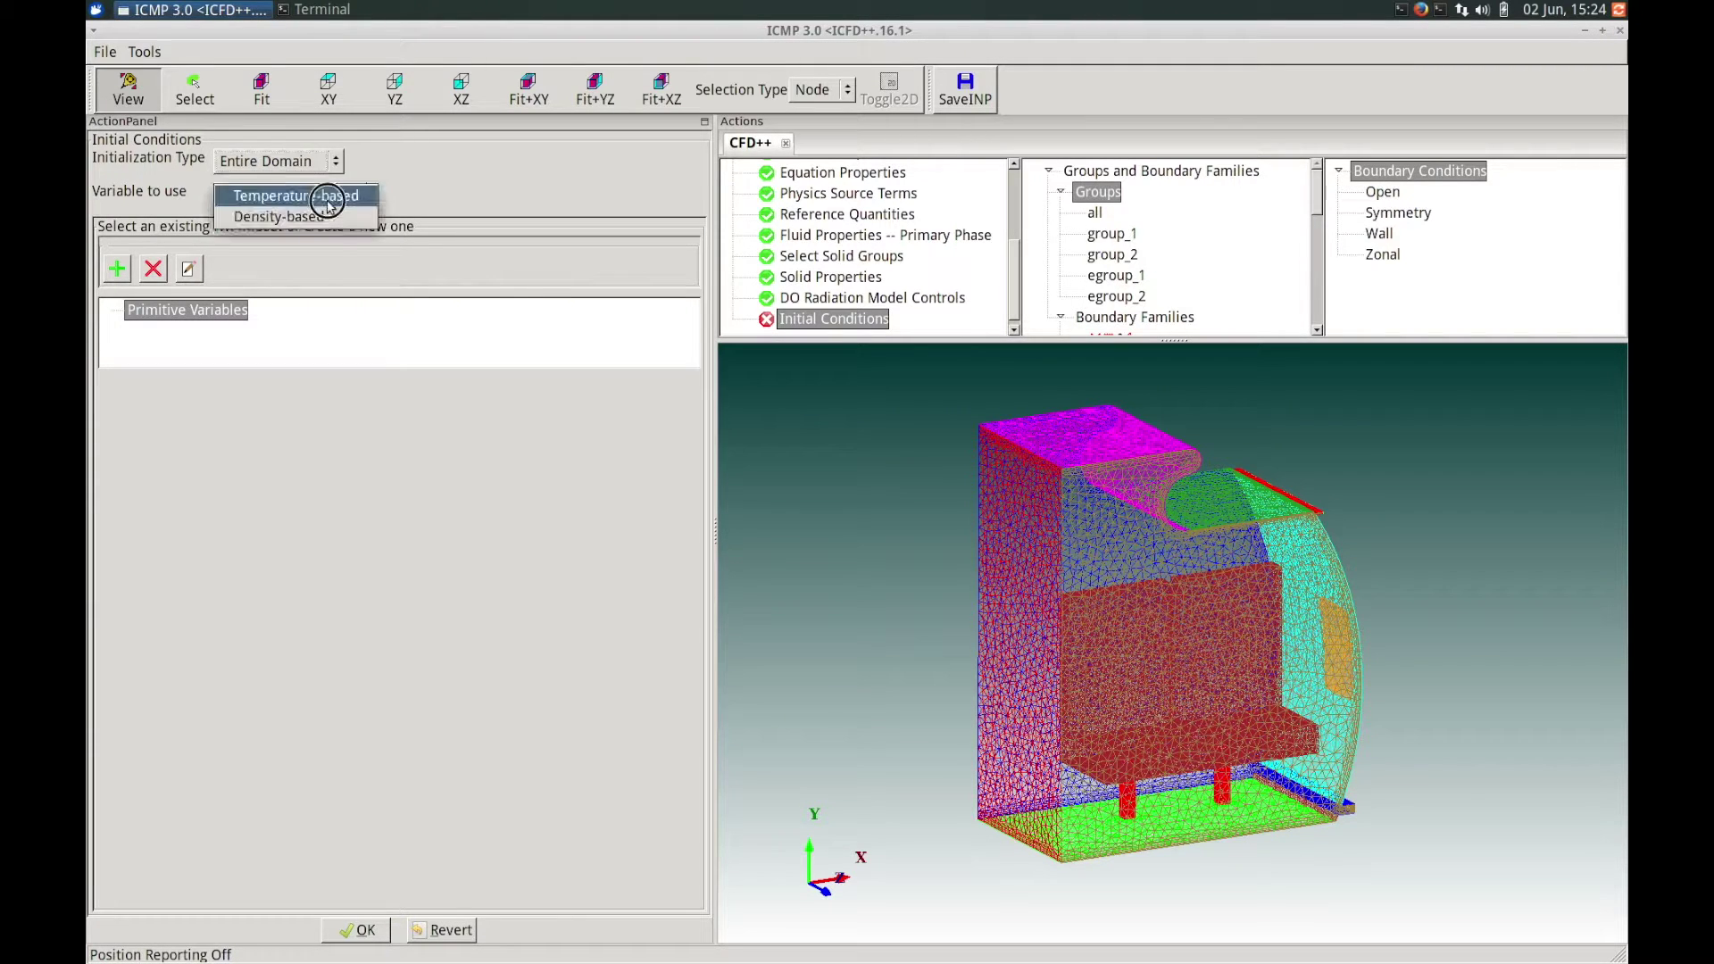
{"action": "left_click", "coordinate": [427, 199]}
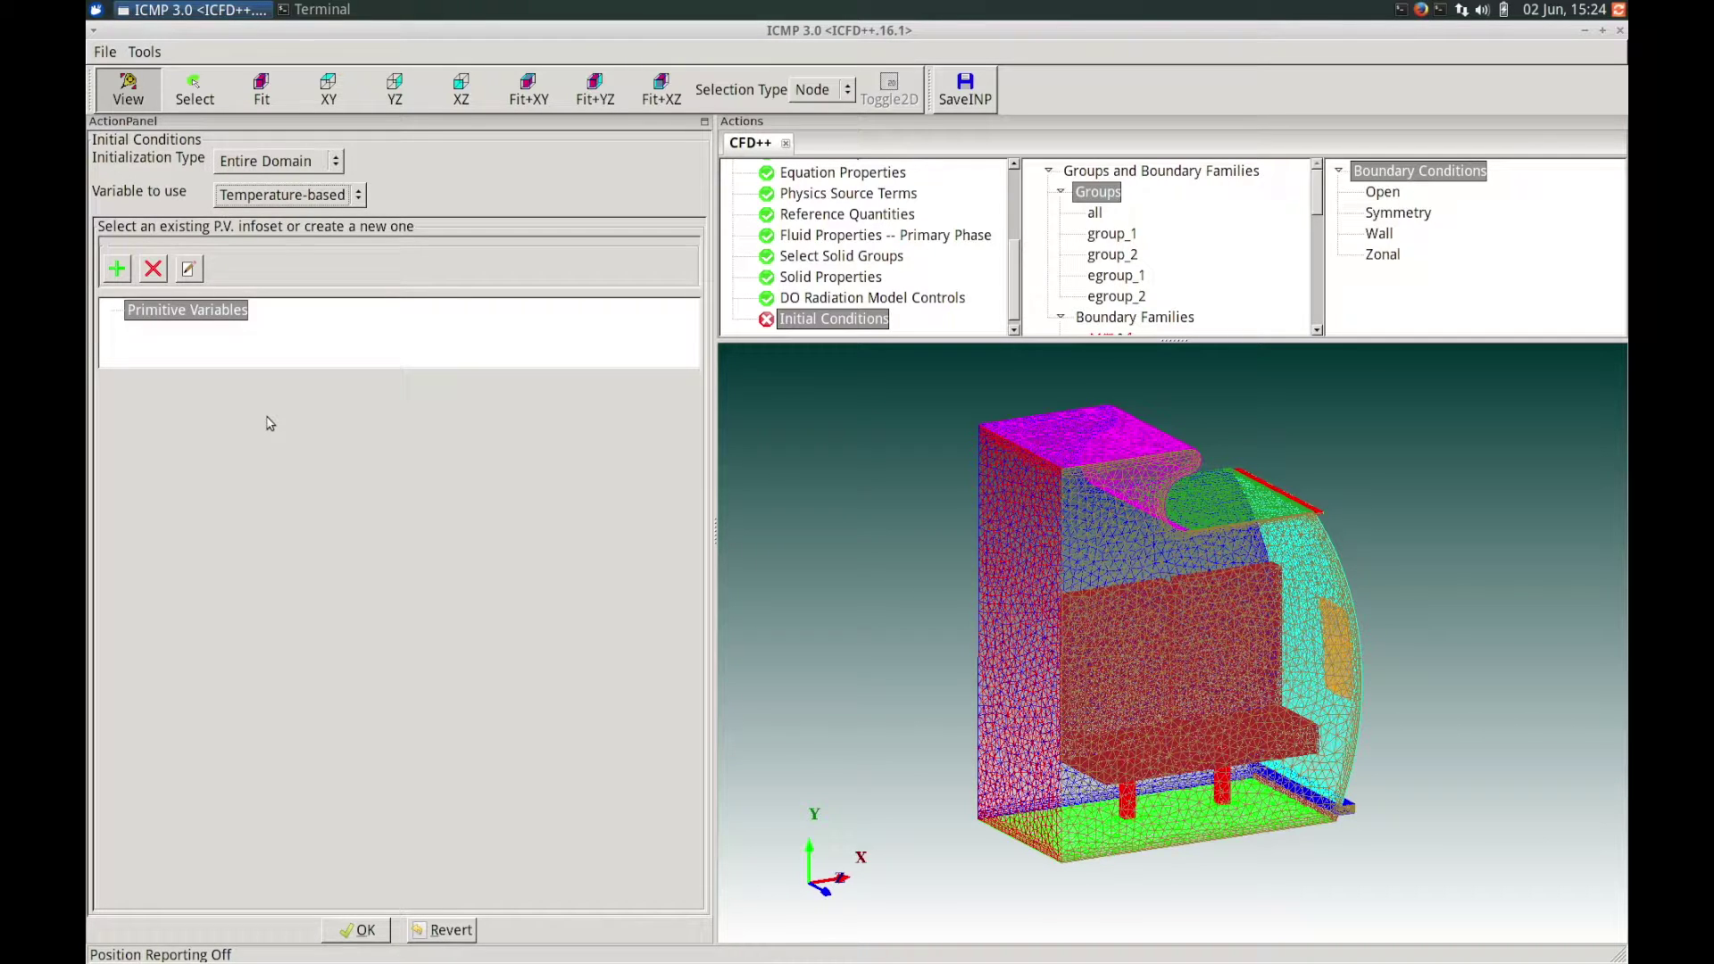
{"action": "left_click", "coordinate": [117, 271]}
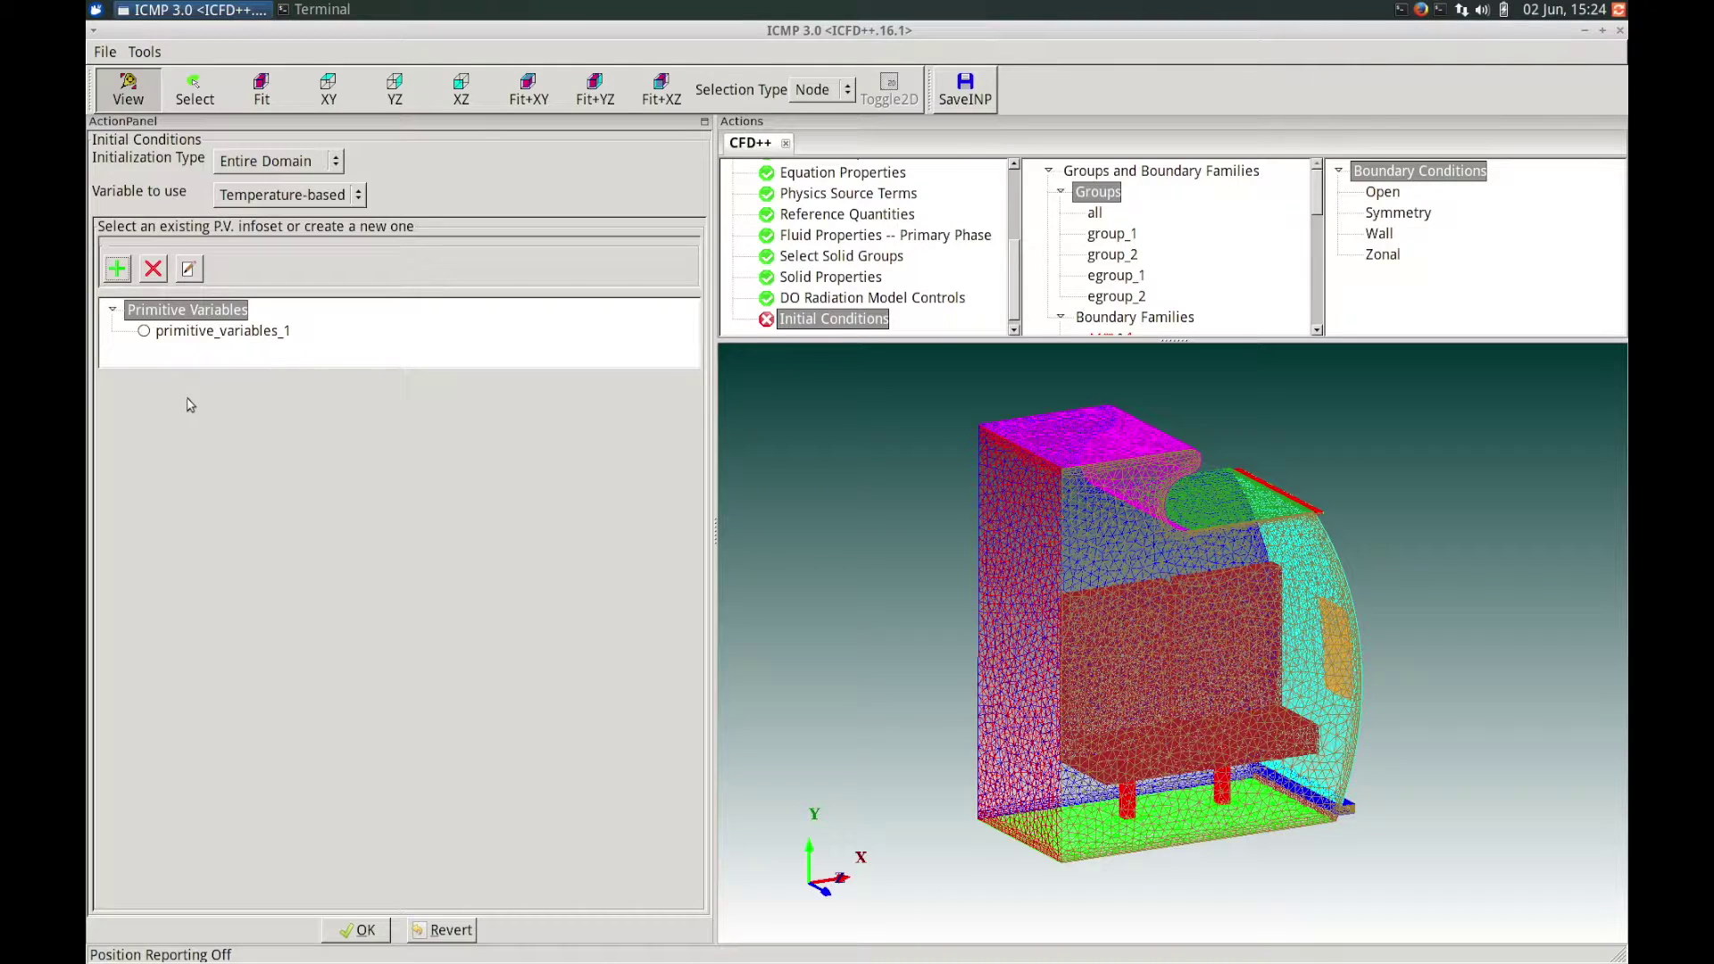
{"action": "left_click", "coordinate": [194, 337]}
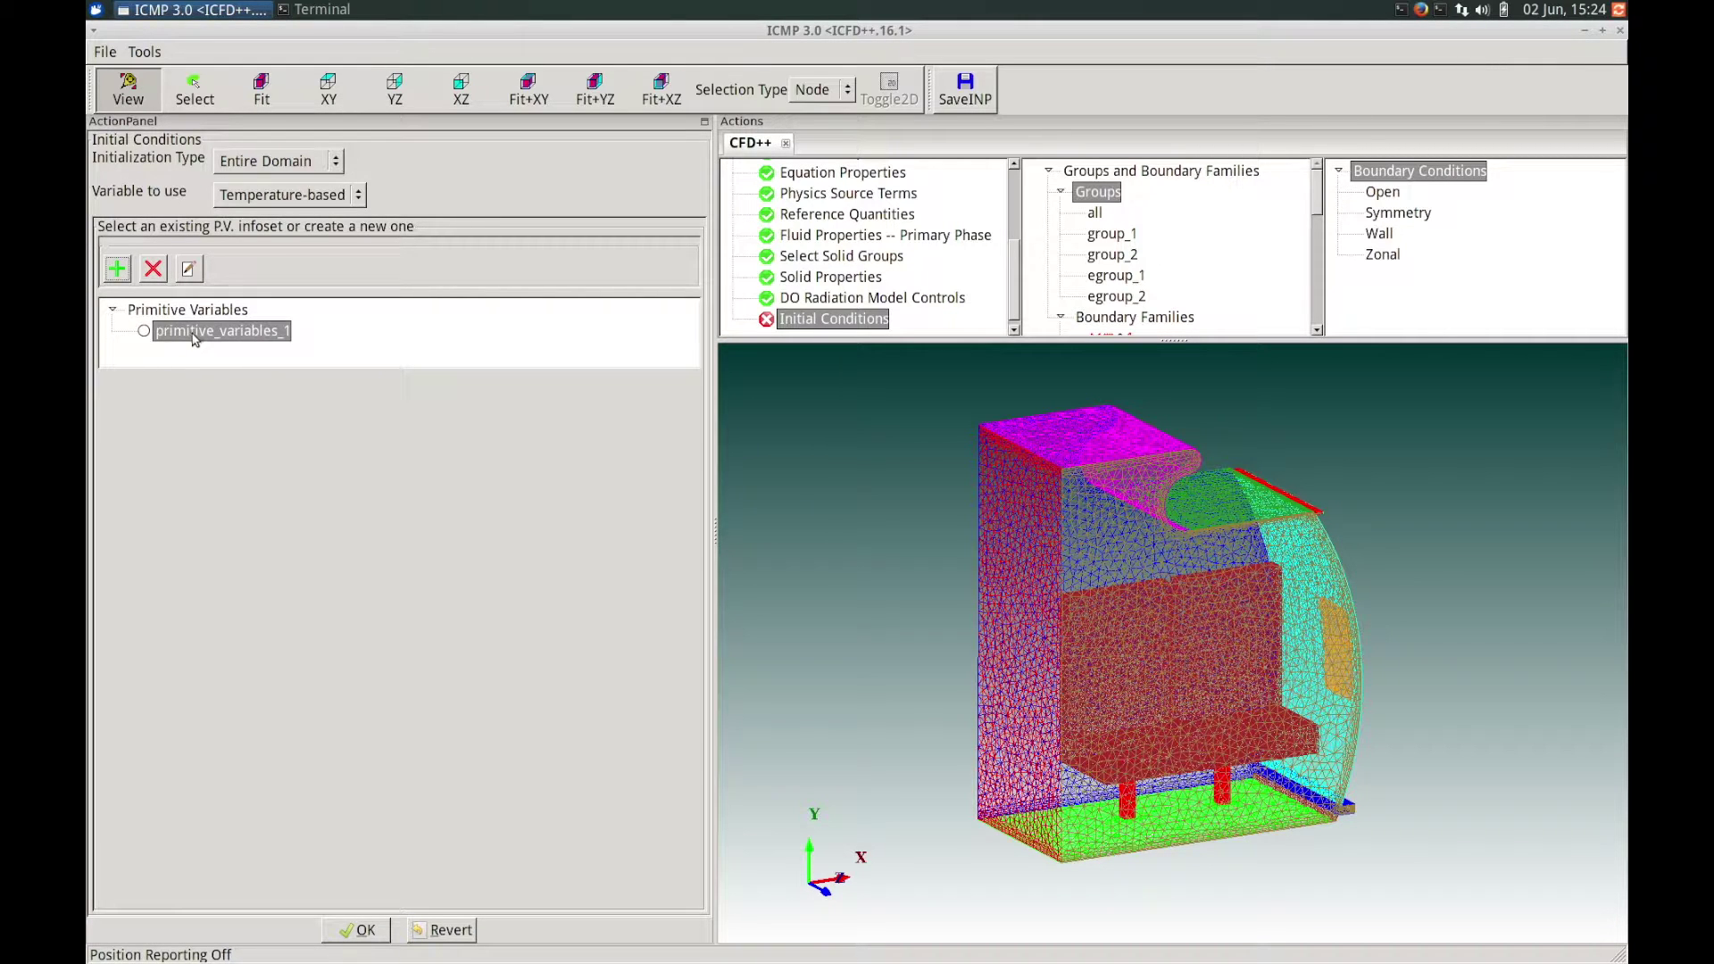
{"action": "left_click", "coordinate": [144, 332]}
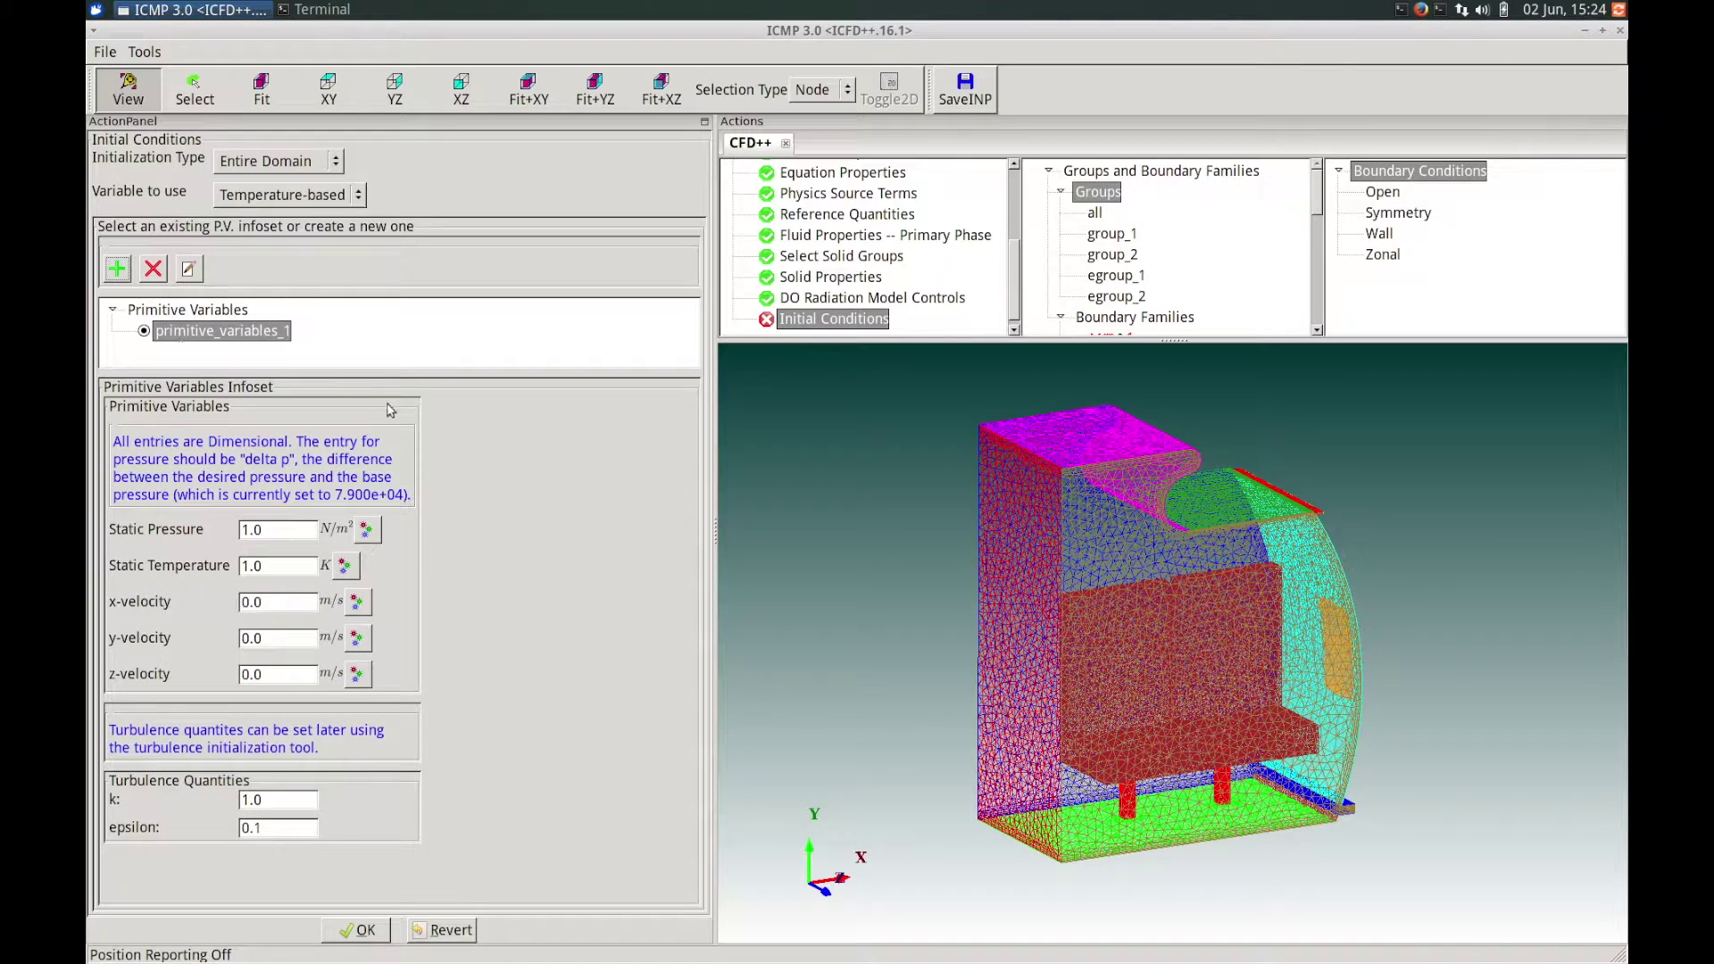
Set the initial static pressure to 0.0 N/m², temperature to 293 K and x- and z-velocity to 0.1 m/s, and confirm the initial conditions.
{"action": "left_click_drag", "start_coordinate": [269, 530], "coordinate": [231, 523]}
{"action": "type", "text": "0.0"}
{"action": "left_click", "coordinate": [278, 531]}
{"action": "left_click", "coordinate": [237, 566]}
{"action": "double_click", "coordinate": [234, 566]}
{"action": "type", "text": "293"}
{"action": "left_click", "coordinate": [257, 605]}
{"action": "type", "text": "0.1"}
{"action": "left_click", "coordinate": [257, 638]}
{"action": "left_click", "coordinate": [262, 671]}
{"action": "type", "text": "0.1"}
{"action": "left_click", "coordinate": [362, 931]}
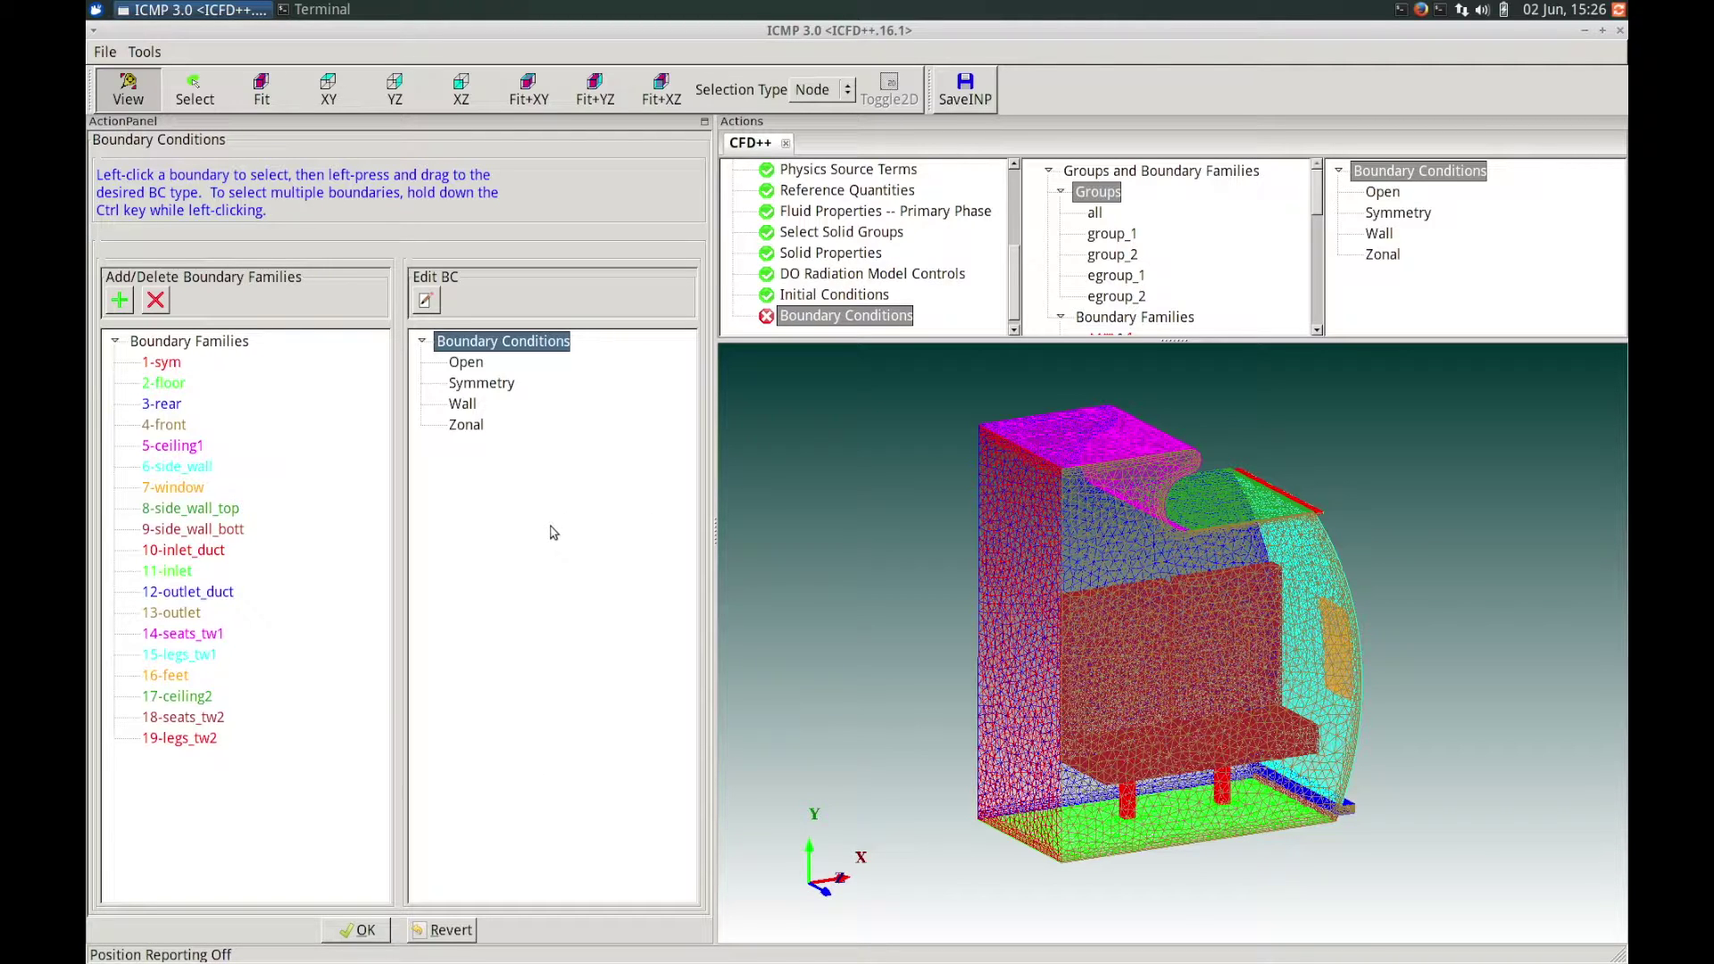
Assign the boundaries 1-sym, 3-rear and 4-front to a Symmetry boundary condition, keeping the symmetry type as Symmetry.
{"action": "left_click", "coordinate": [166, 362]}
{"action": "left_click", "coordinate": [161, 406], "text": "ctrl"}
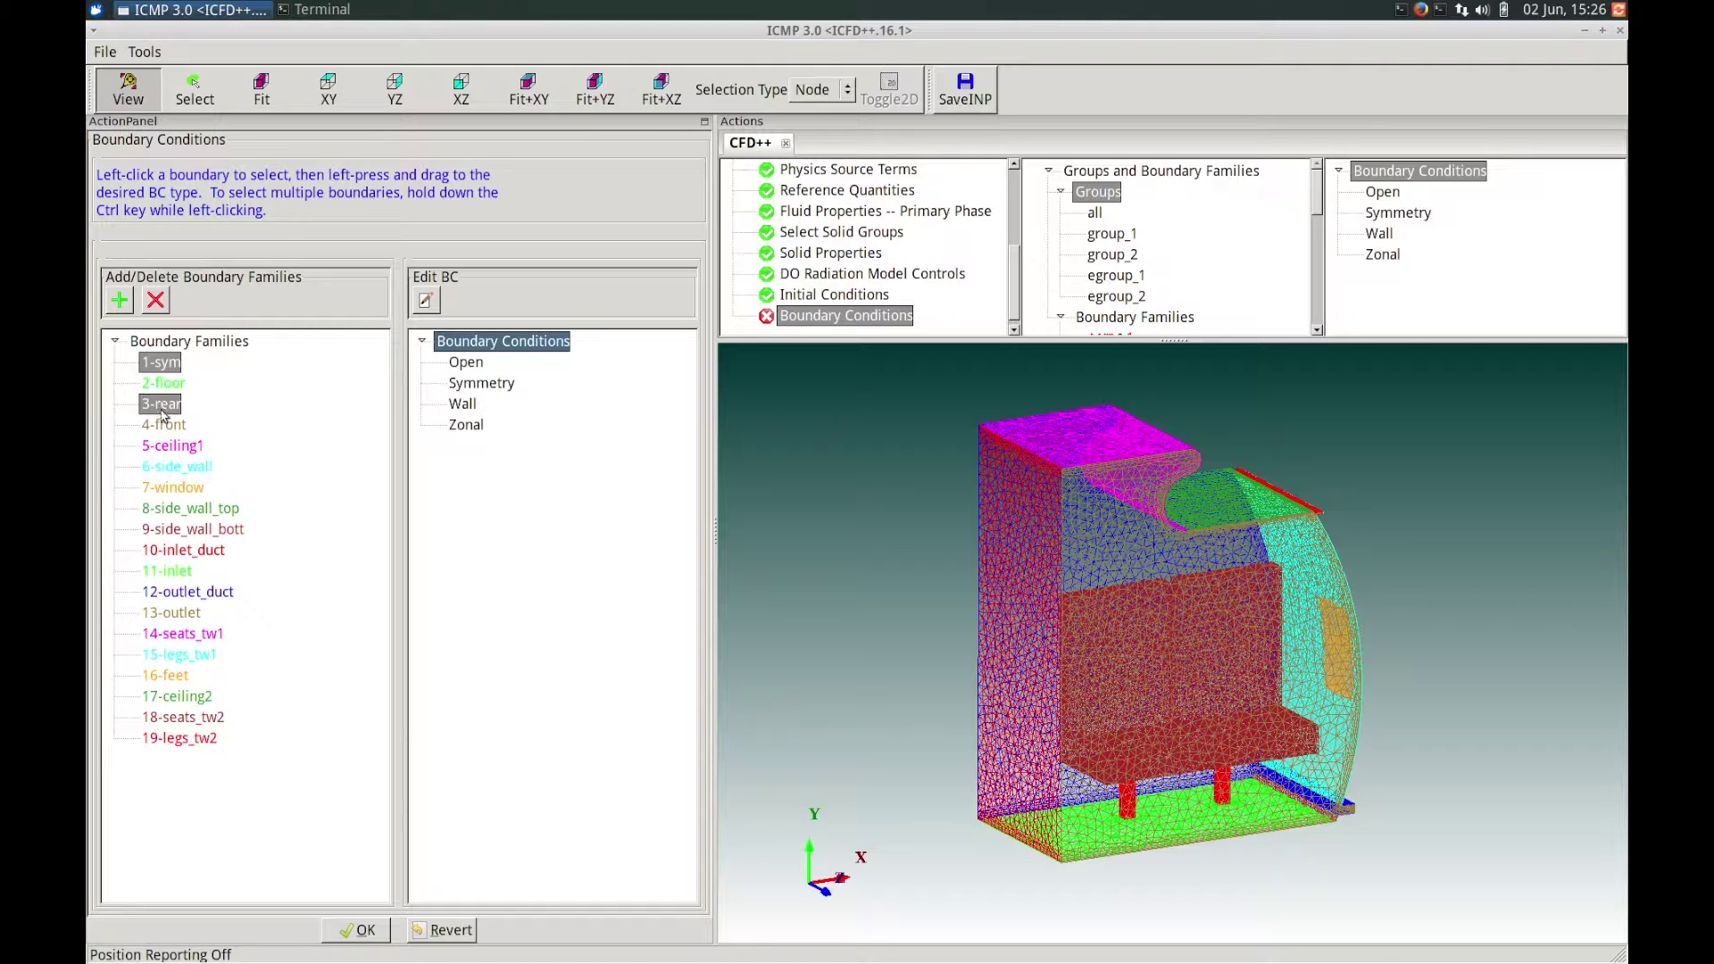
{"action": "left_click", "coordinate": [171, 429], "text": "ctrl"}
{"action": "left_click", "coordinate": [164, 410]}
{"action": "left_click_drag", "start_coordinate": [165, 408], "coordinate": [506, 387]}
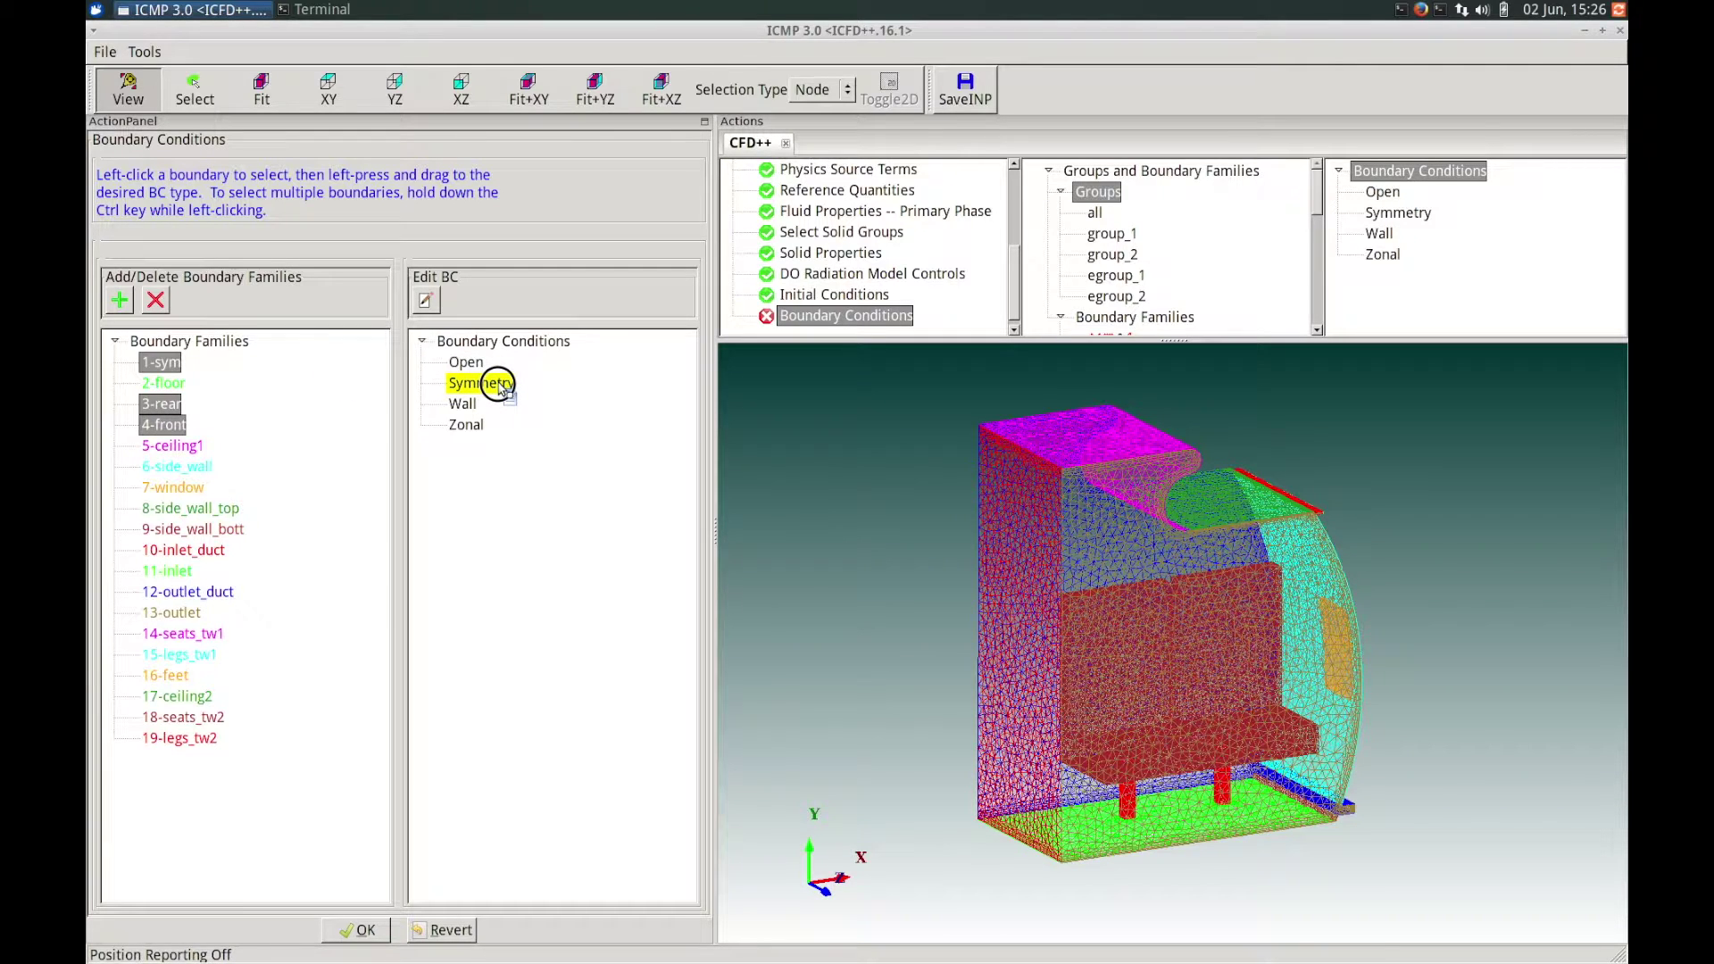
{"action": "left_click_drag", "start_coordinate": [506, 390], "coordinate": [506, 390]}
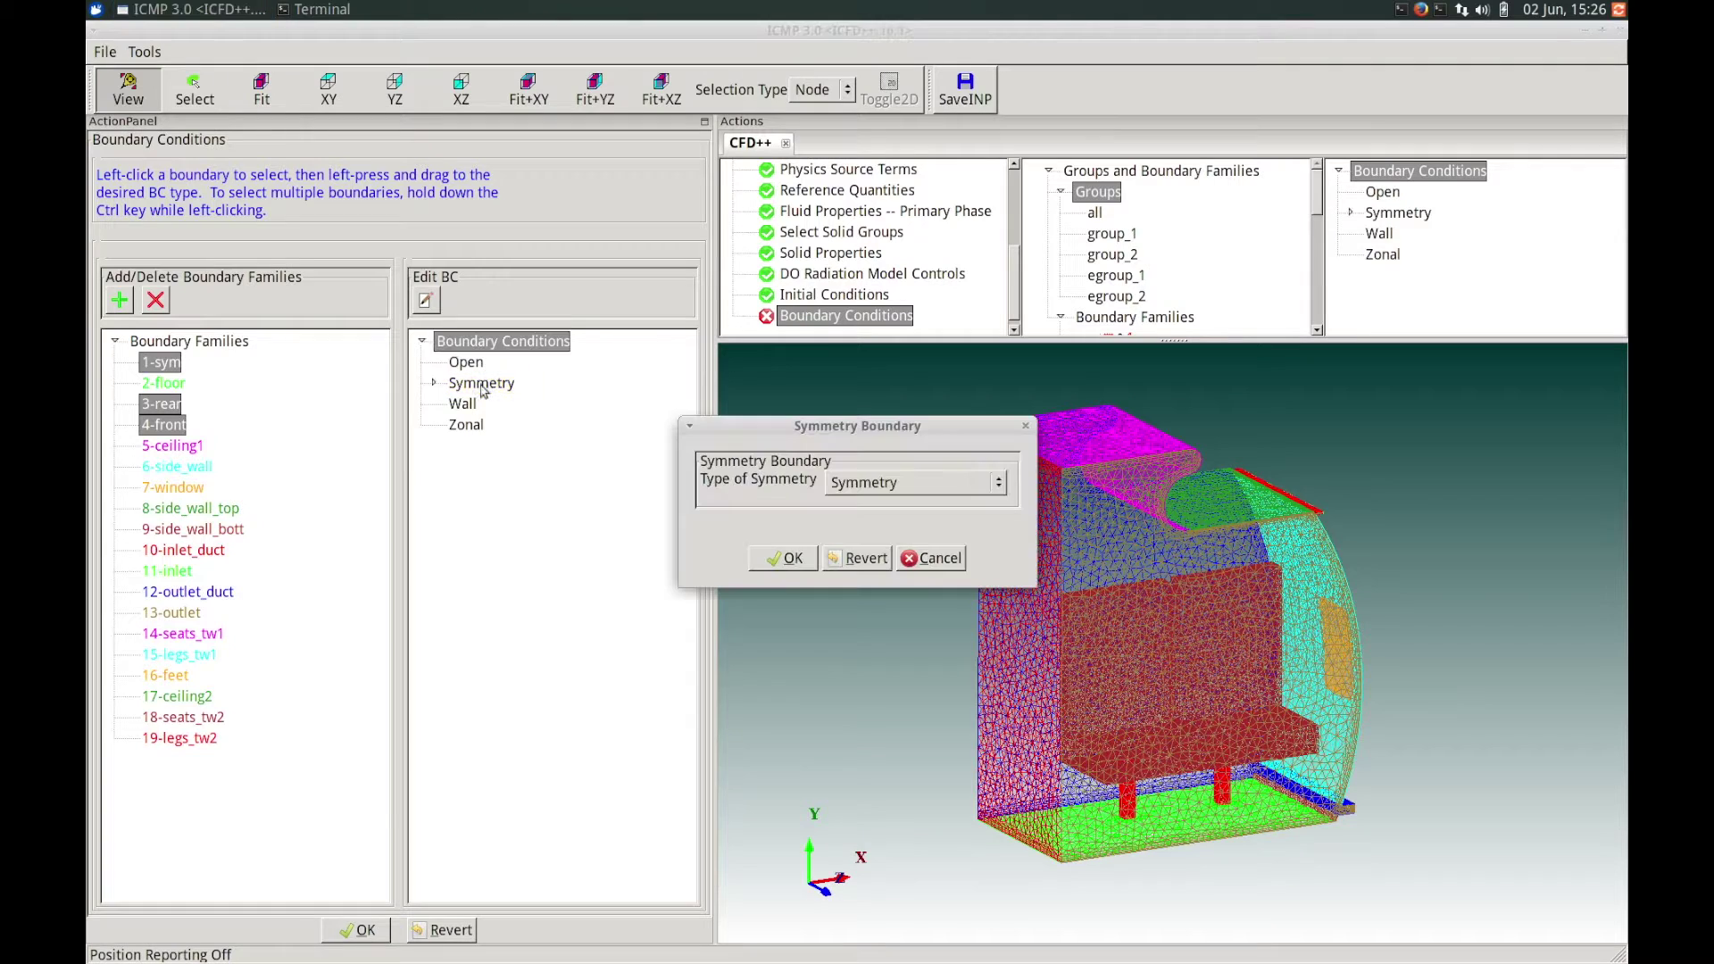
{"action": "left_click", "coordinate": [884, 483]}
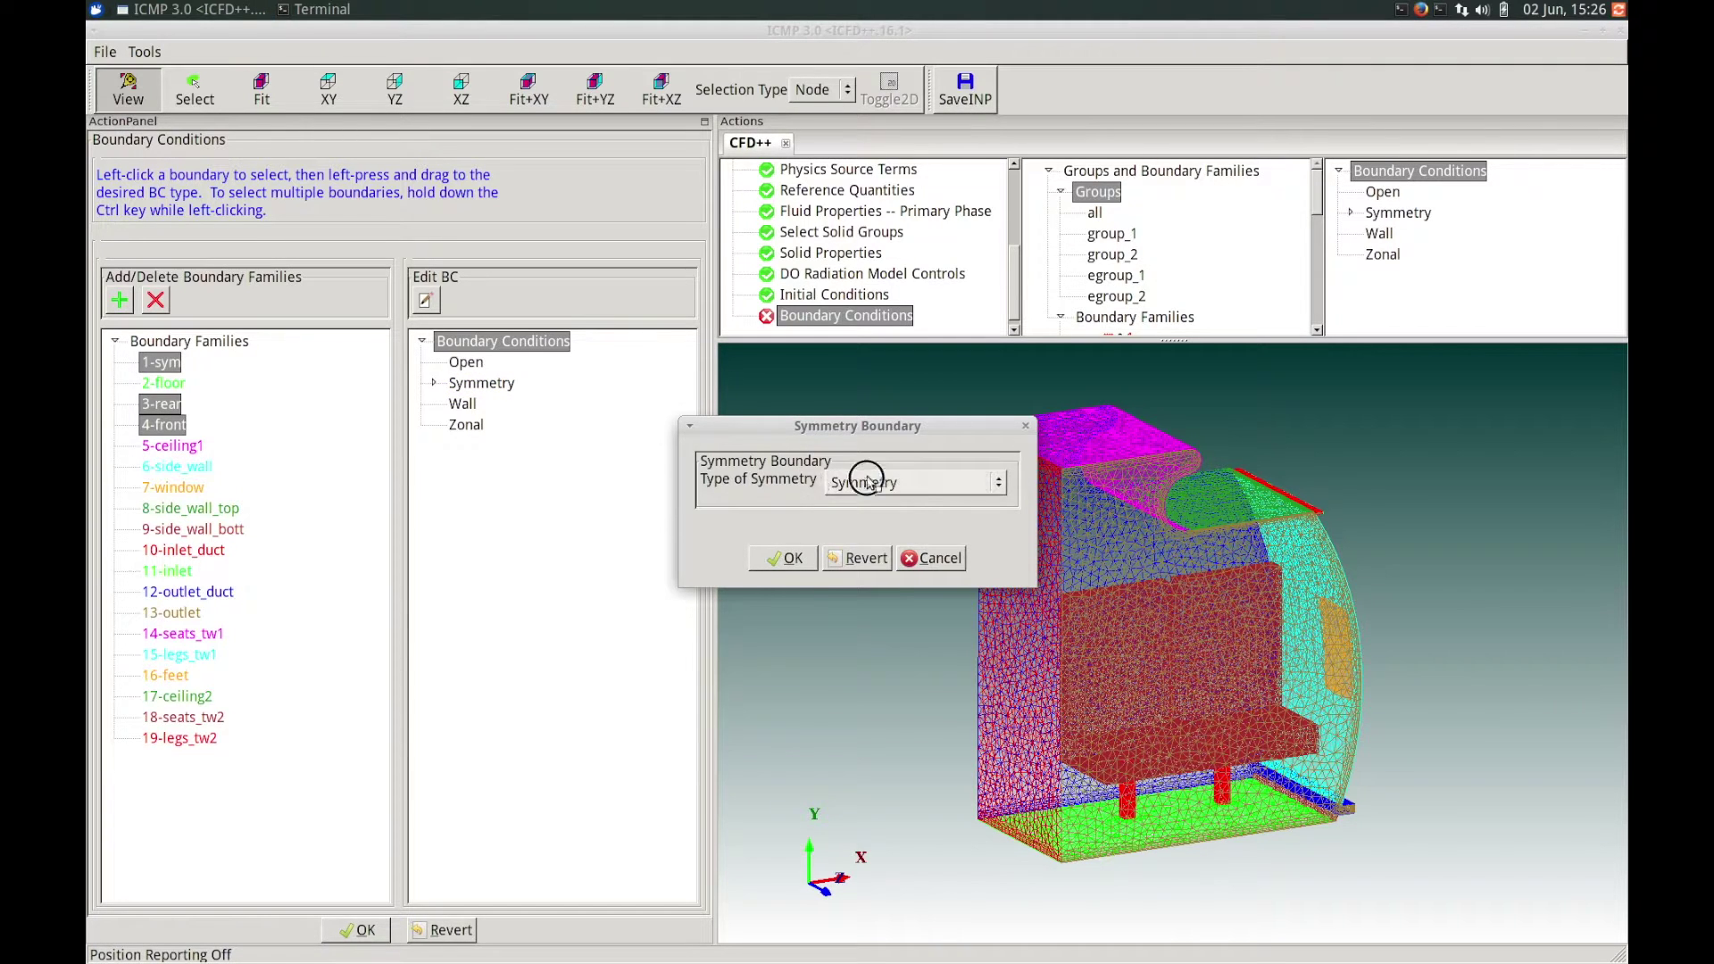
{"action": "left_click", "coordinate": [886, 485]}
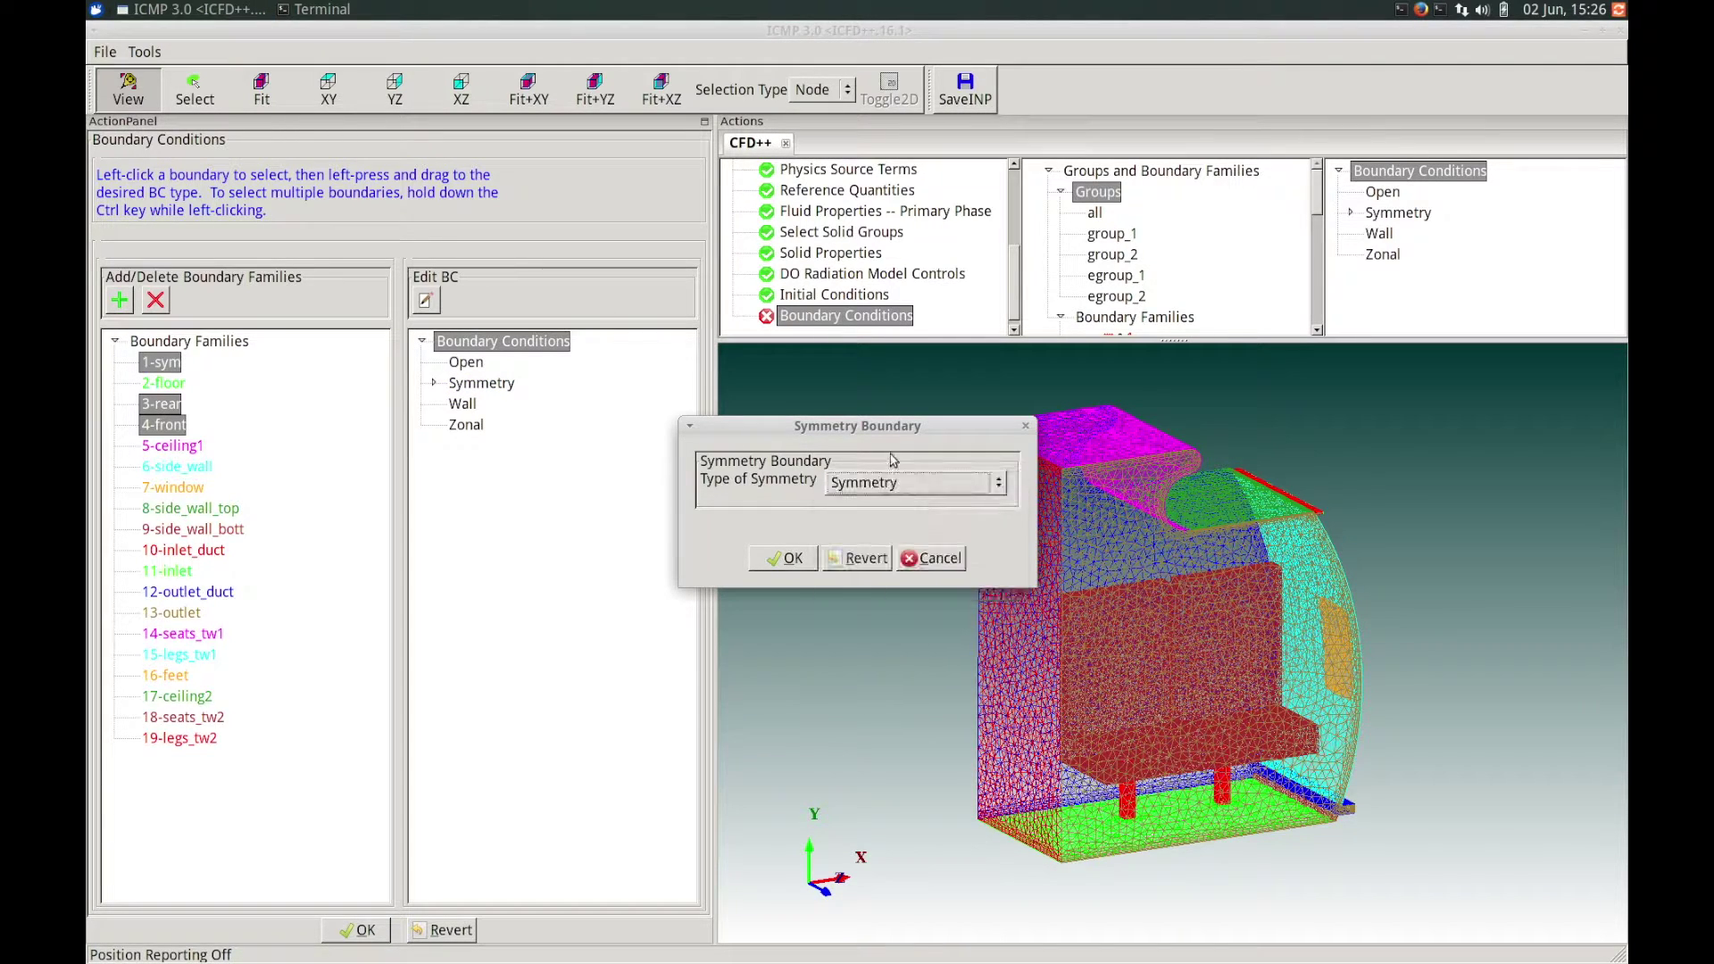
{"action": "left_click", "coordinate": [764, 562]}
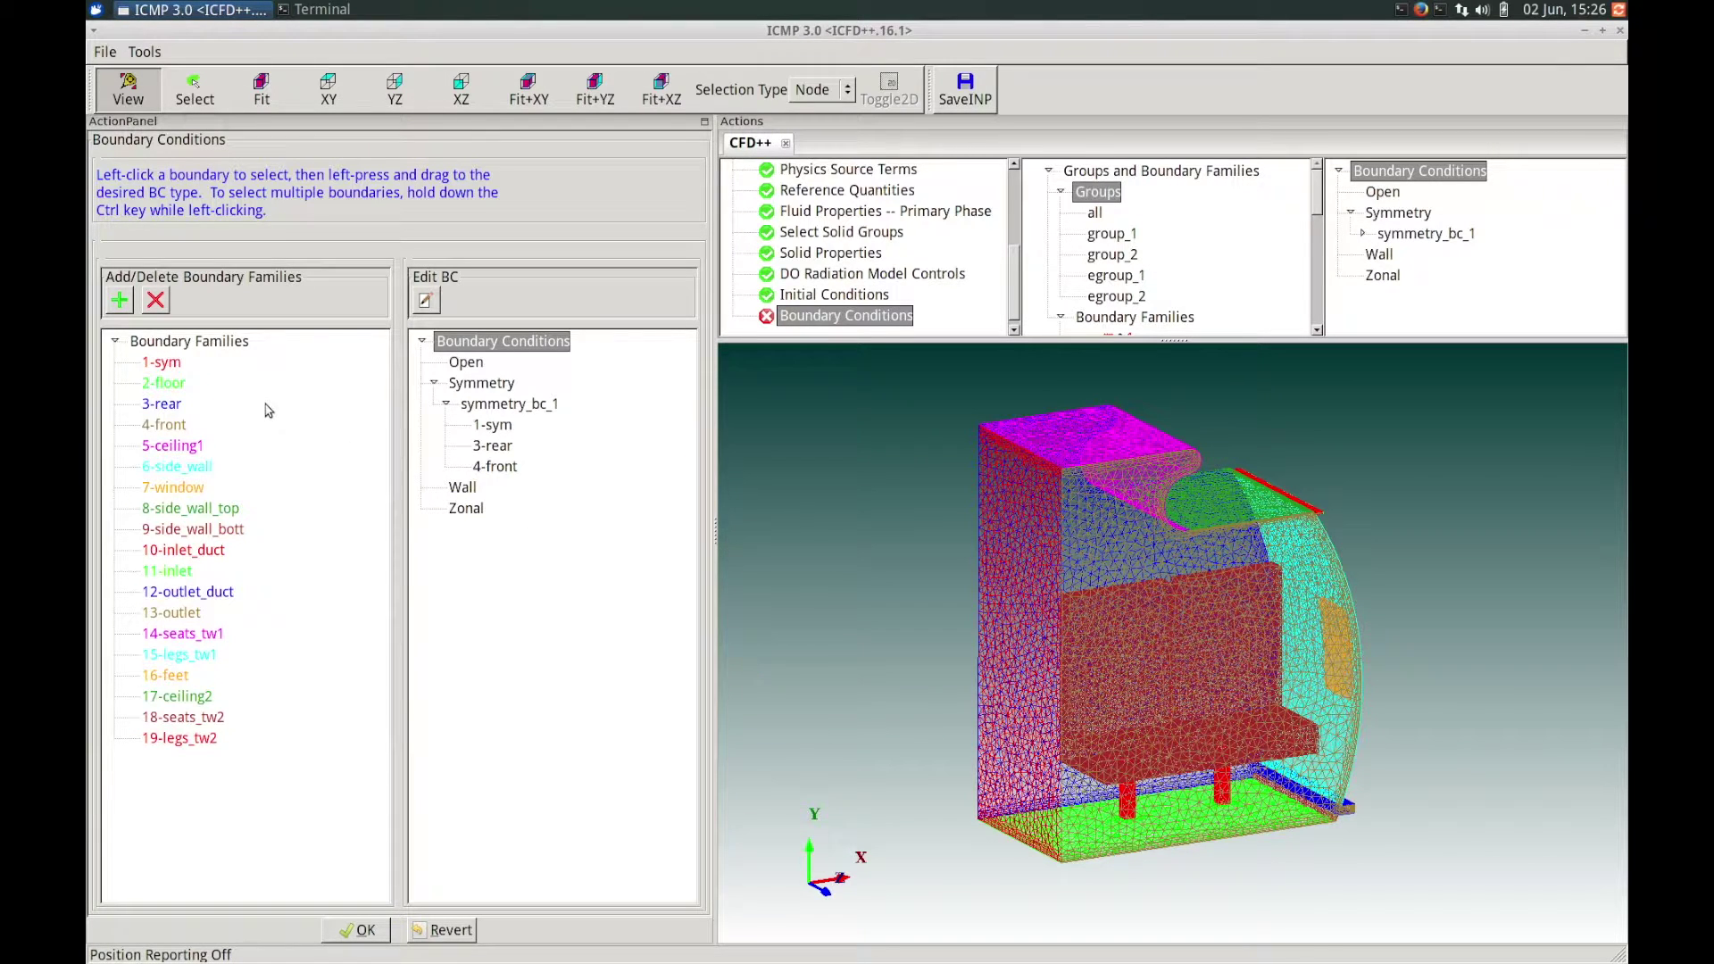
Apply a Wall boundary condition to 2-floor, 5-ceiling1, 6-side_wall, 7-window, 8-side_wall_top, 9-side_wall_bott, 10-inlet_duct, 12-outlet_duct and 17-ceiling2.
{"action": "left_click", "coordinate": [167, 384]}
{"action": "left_click", "coordinate": [175, 448], "text": "ctrl"}
{"action": "left_click", "coordinate": [186, 467], "text": "ctrl"}
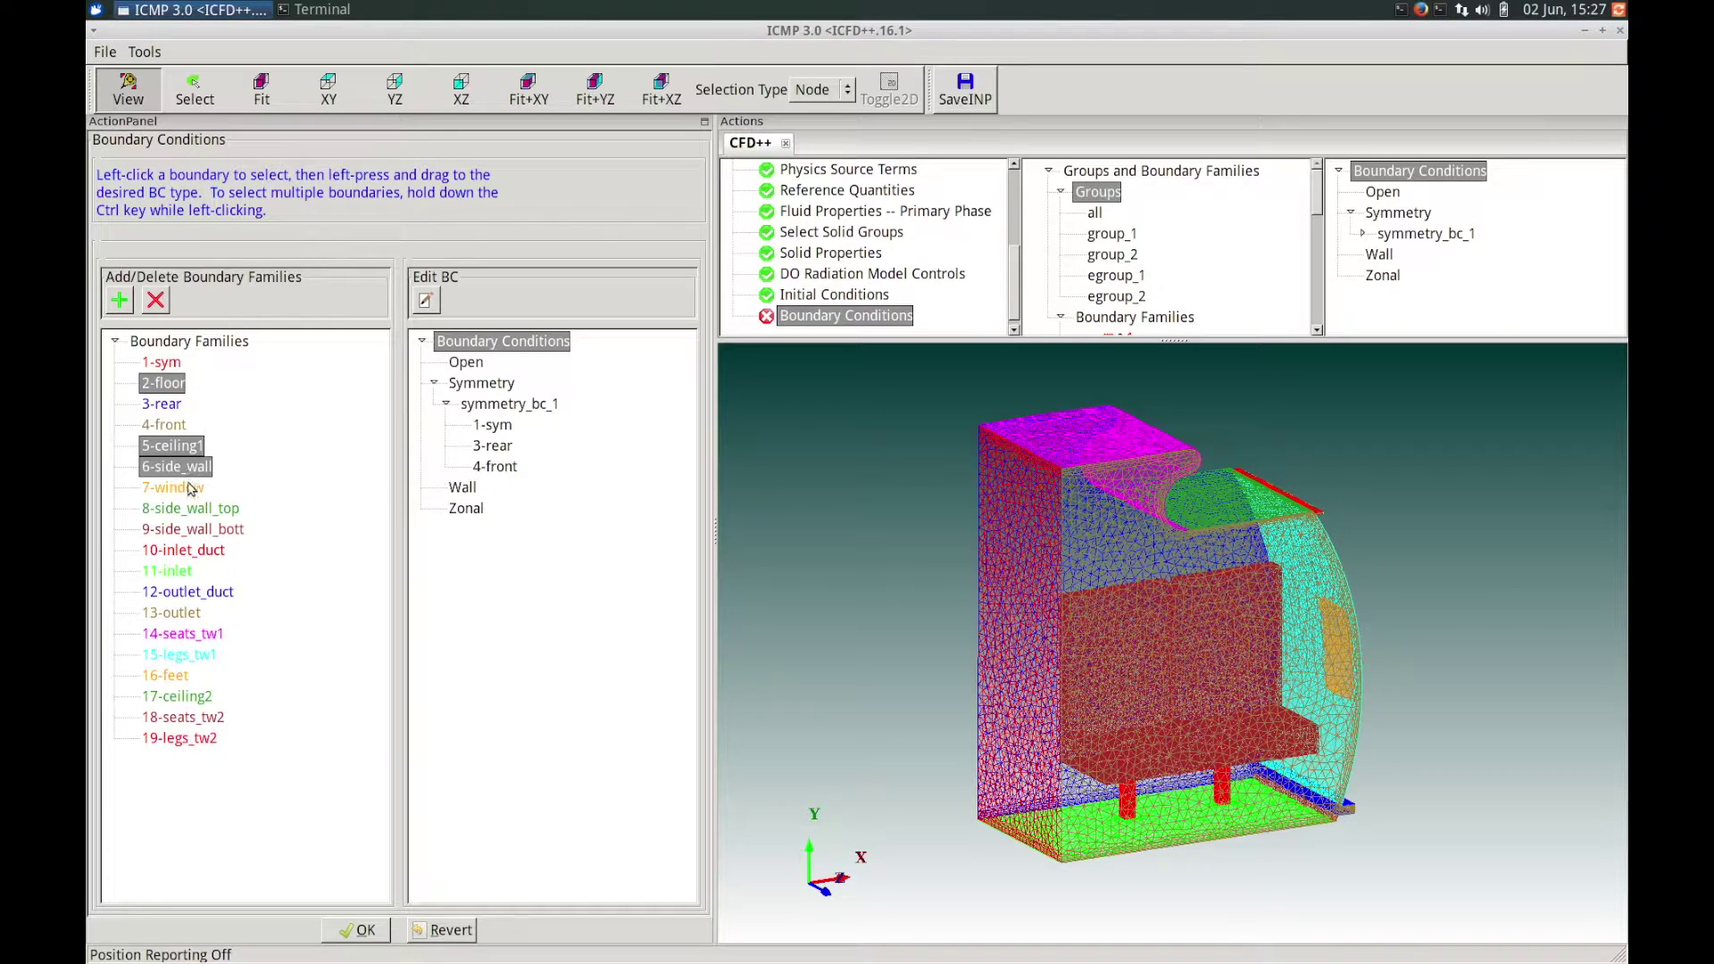
{"action": "left_click", "coordinate": [189, 490], "text": "ctrl"}
{"action": "left_click", "coordinate": [202, 511], "text": "ctrl"}
{"action": "left_click", "coordinate": [215, 534], "text": "ctrl"}
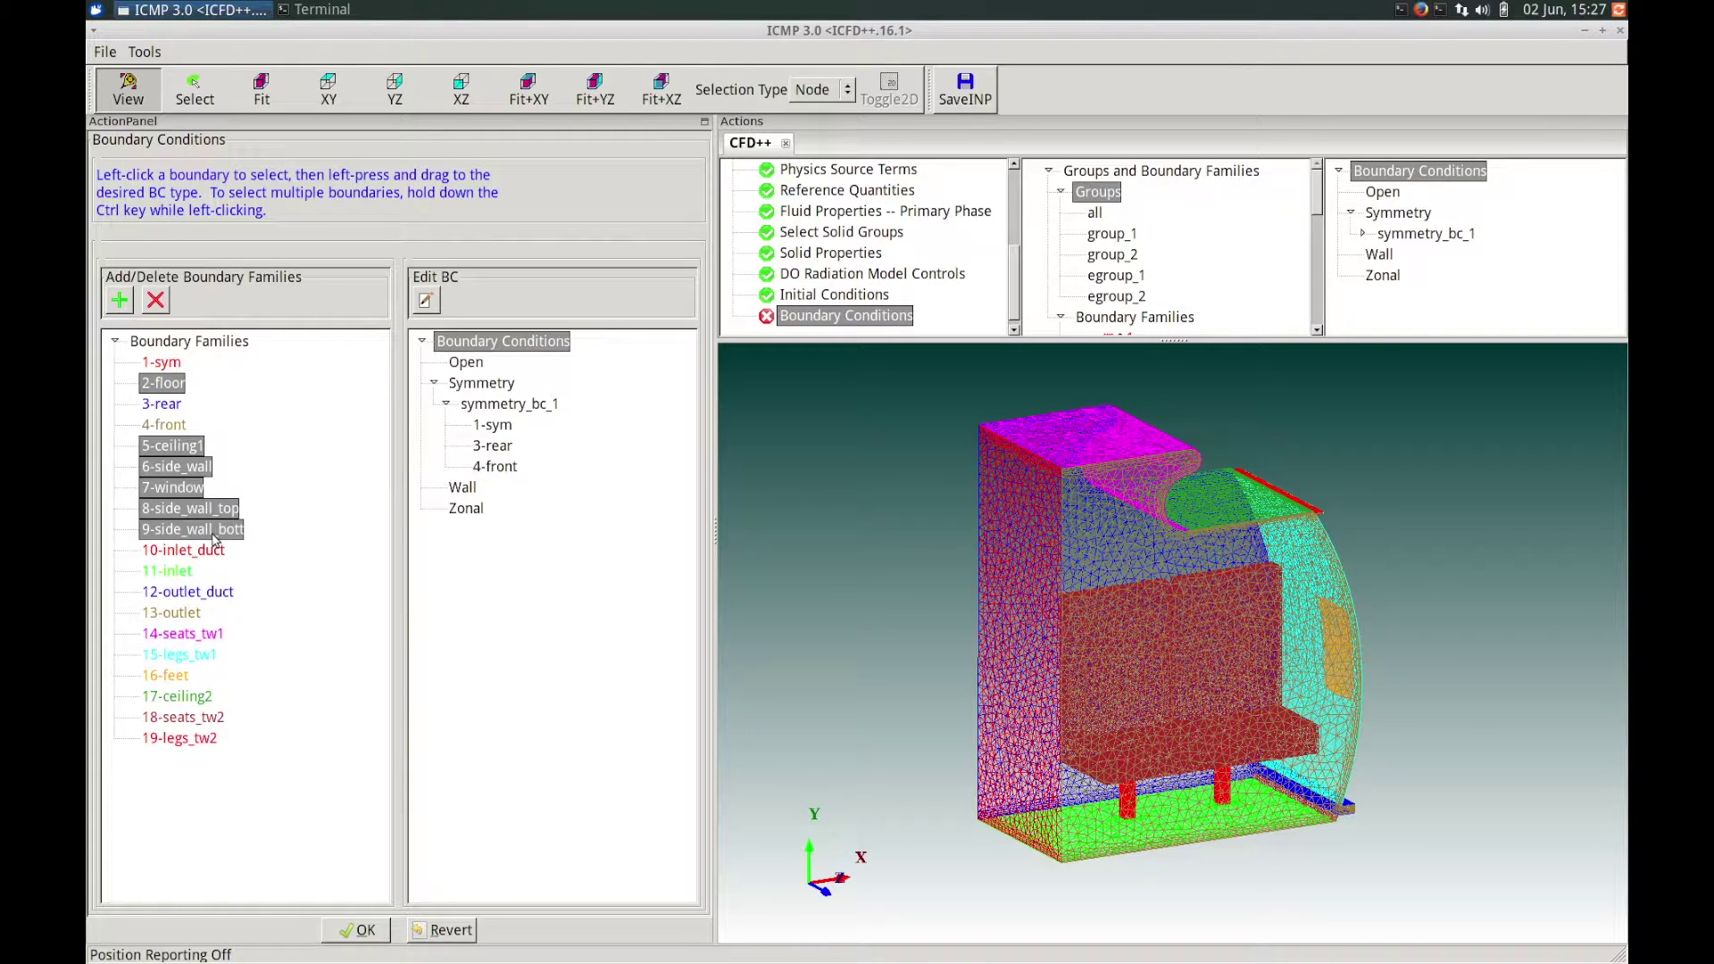
{"action": "left_click", "coordinate": [209, 553], "text": "ctrl"}
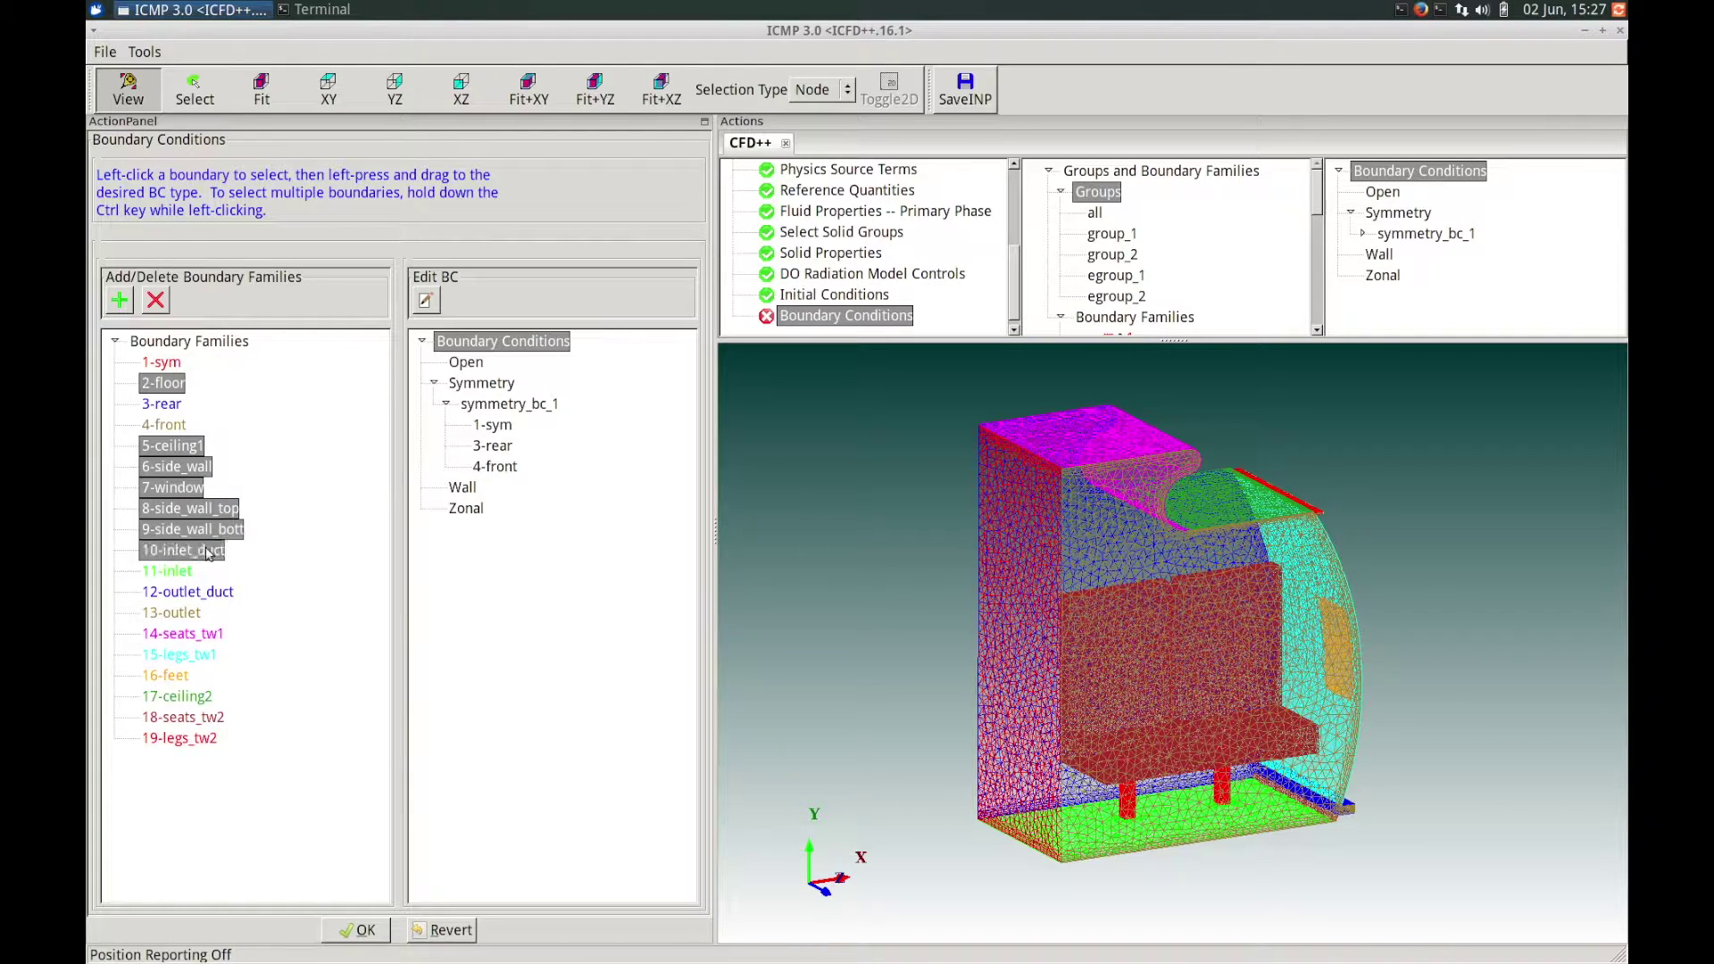
{"action": "left_click", "coordinate": [214, 595], "text": "ctrl"}
{"action": "left_click", "coordinate": [198, 697], "text": "ctrl"}
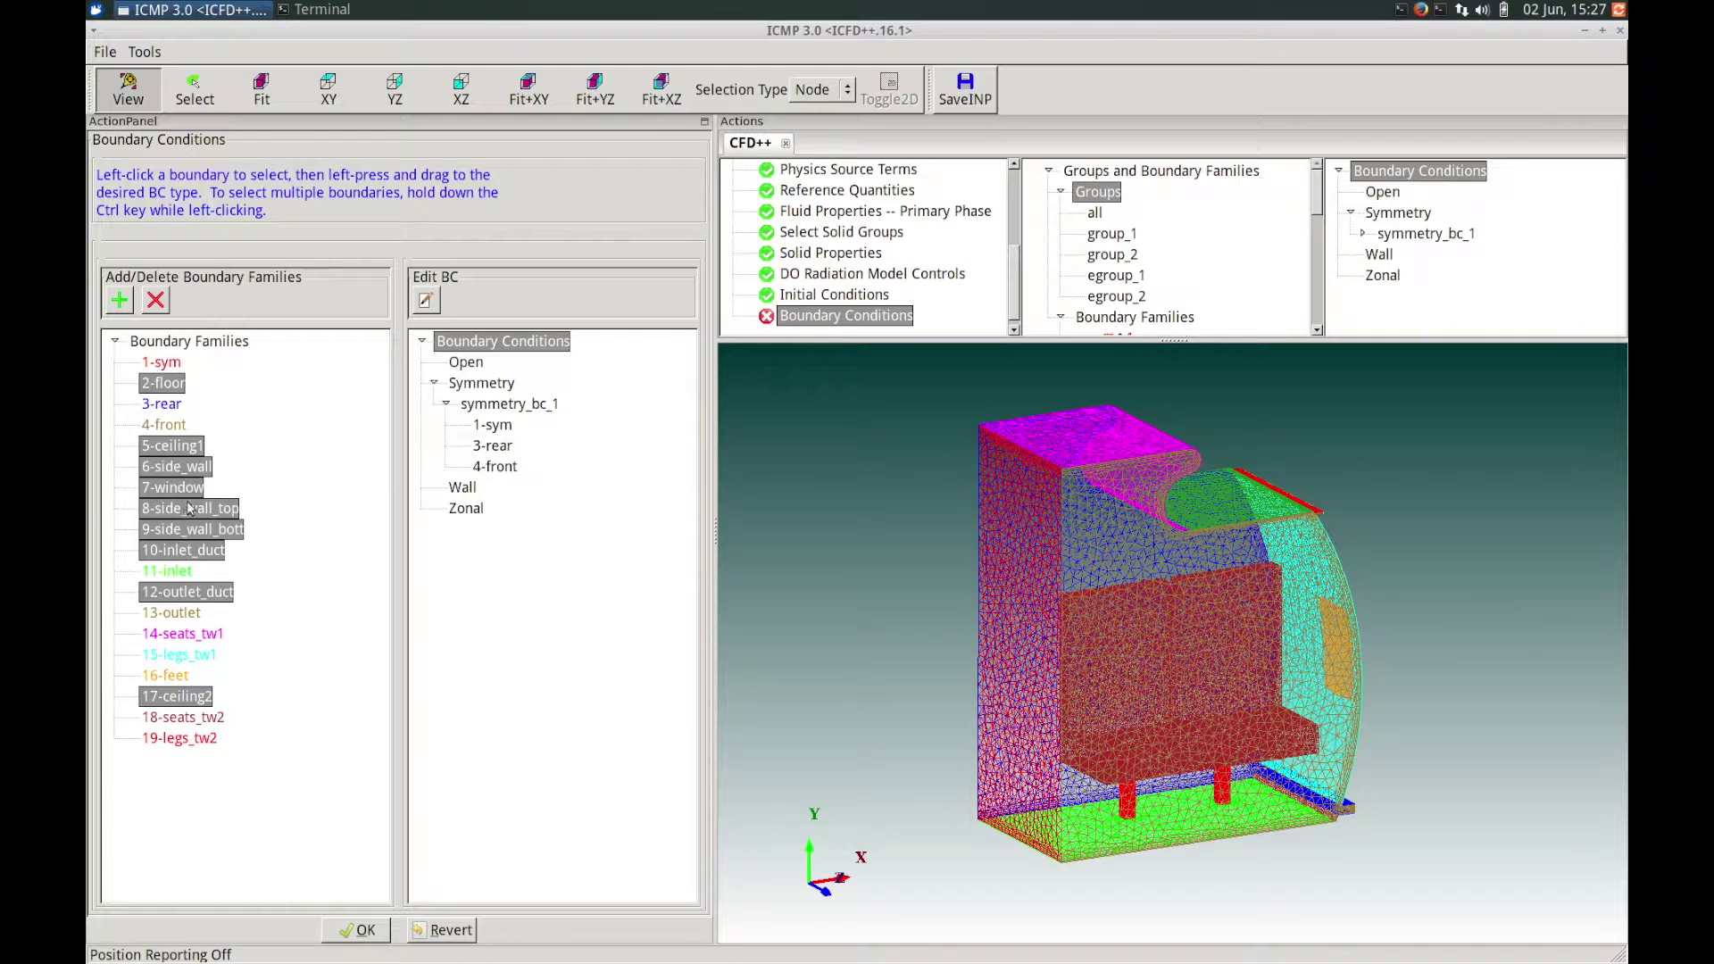
{"action": "left_click_drag", "start_coordinate": [189, 507], "coordinate": [461, 490]}
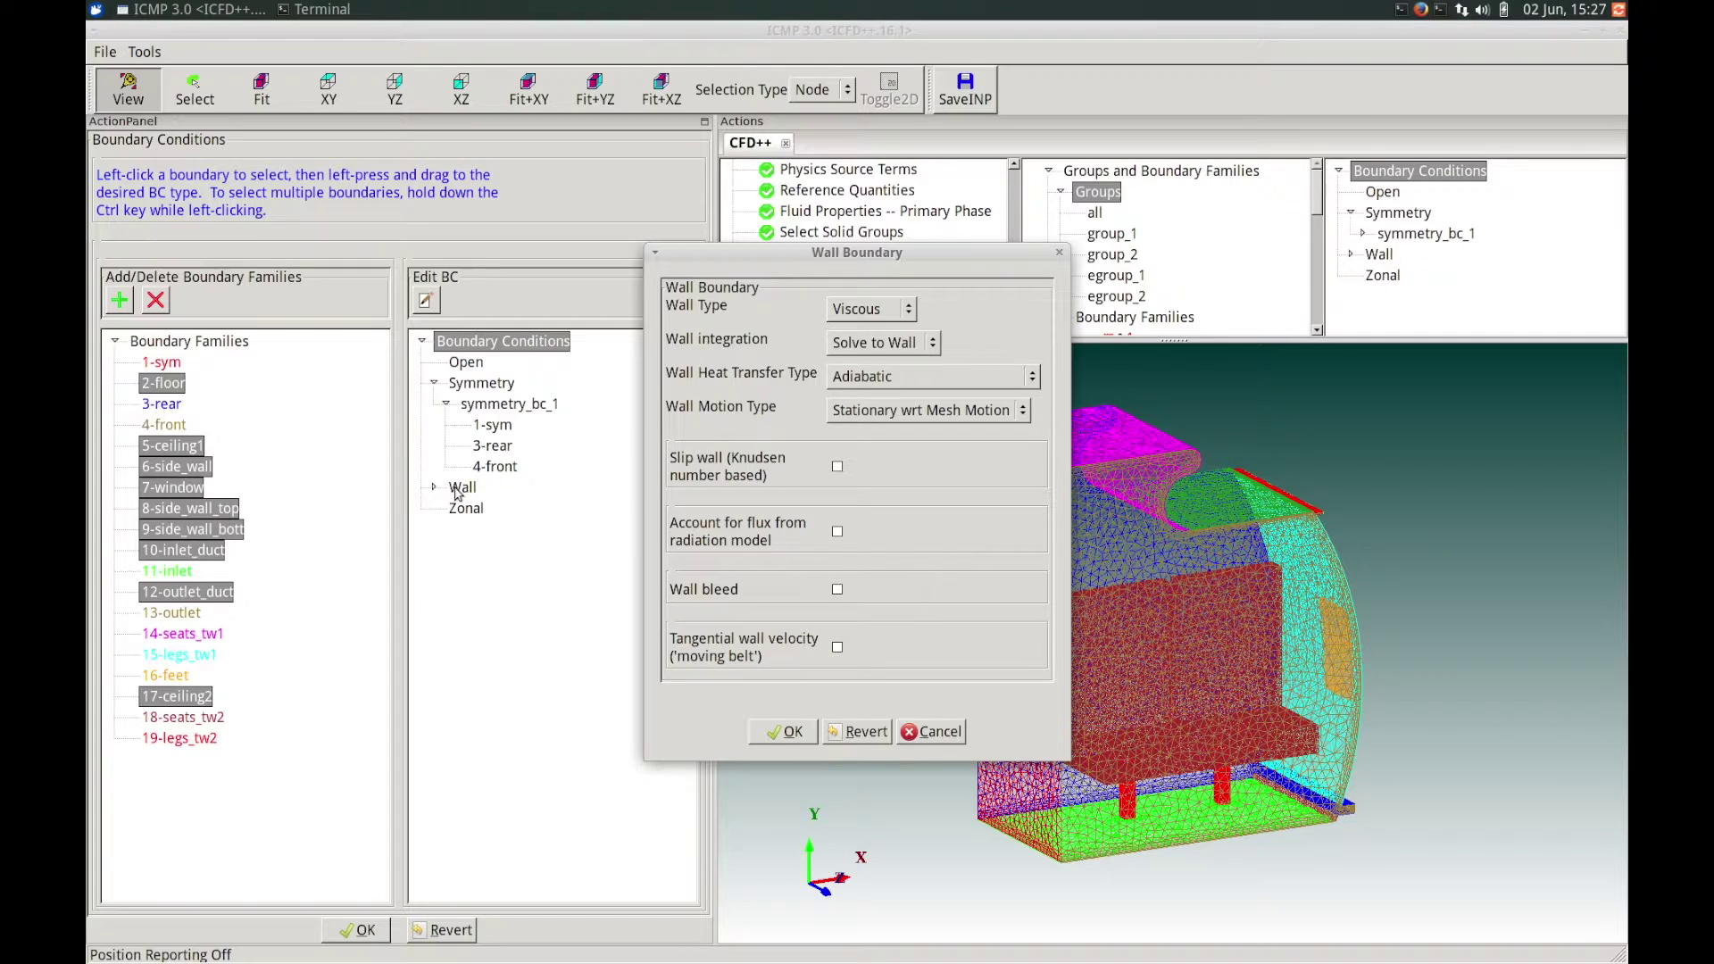
Define the cabin walls as Viscous with Wall Function integration and Isothermal heat transfer, keeping their motion Stationary wrt Mesh Motion.
{"action": "left_click", "coordinate": [871, 308]}
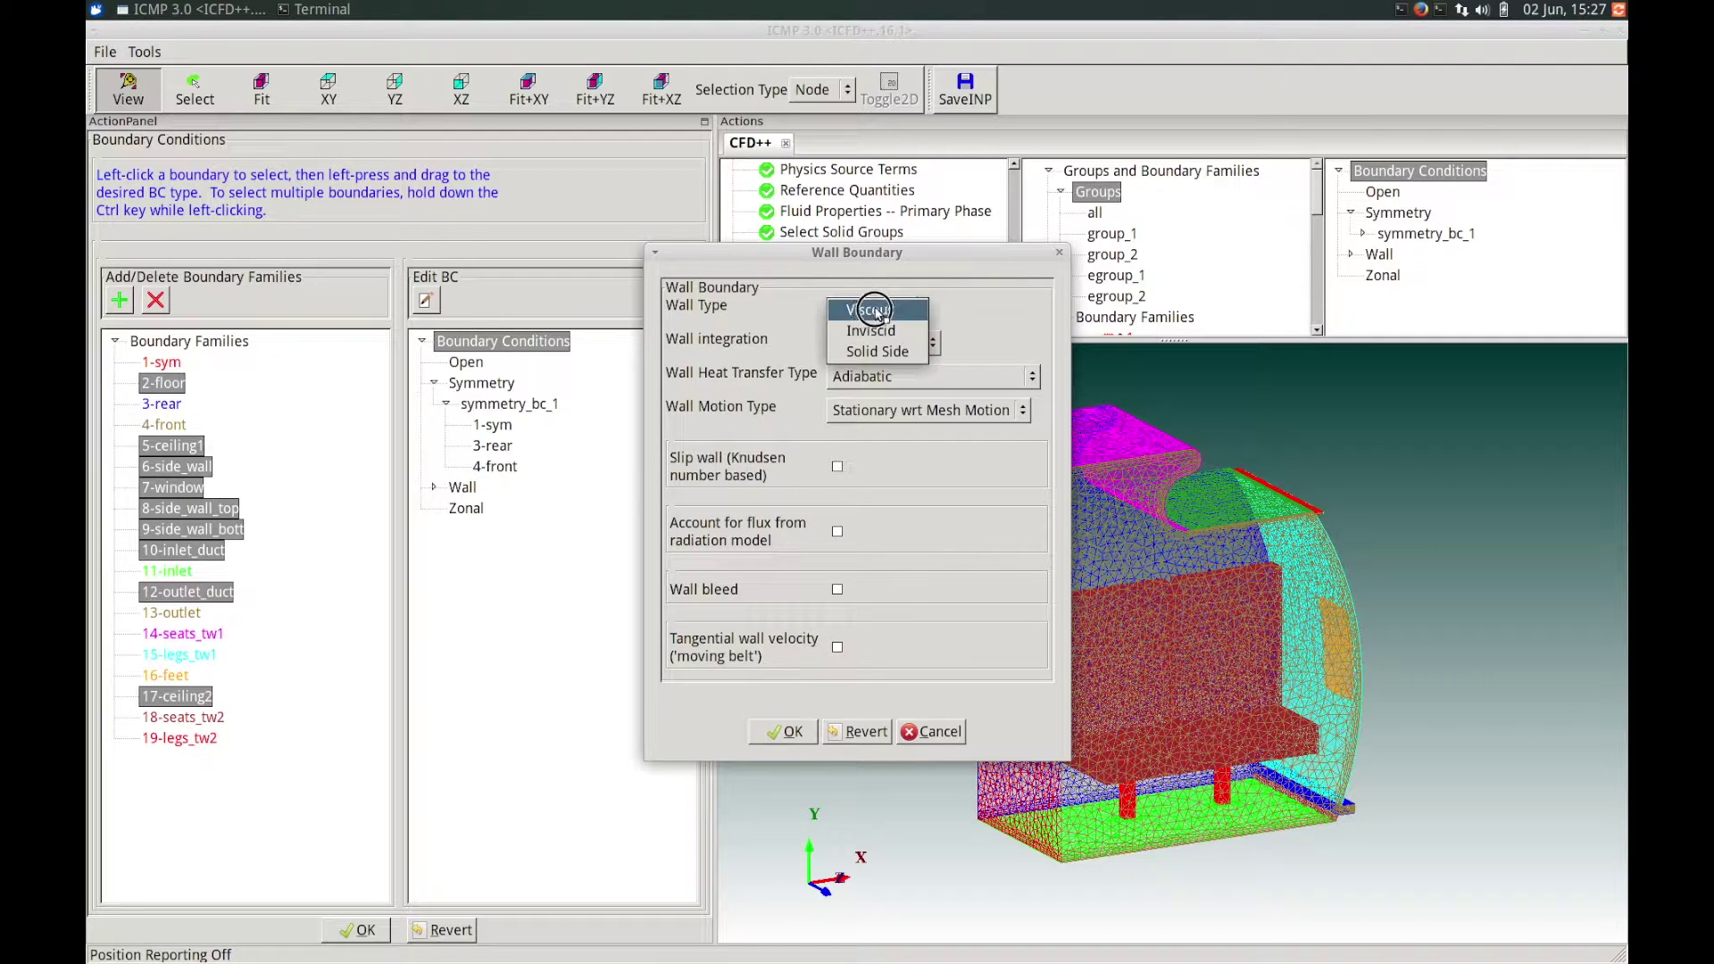
{"action": "left_click", "coordinate": [873, 310]}
{"action": "left_click", "coordinate": [881, 342]}
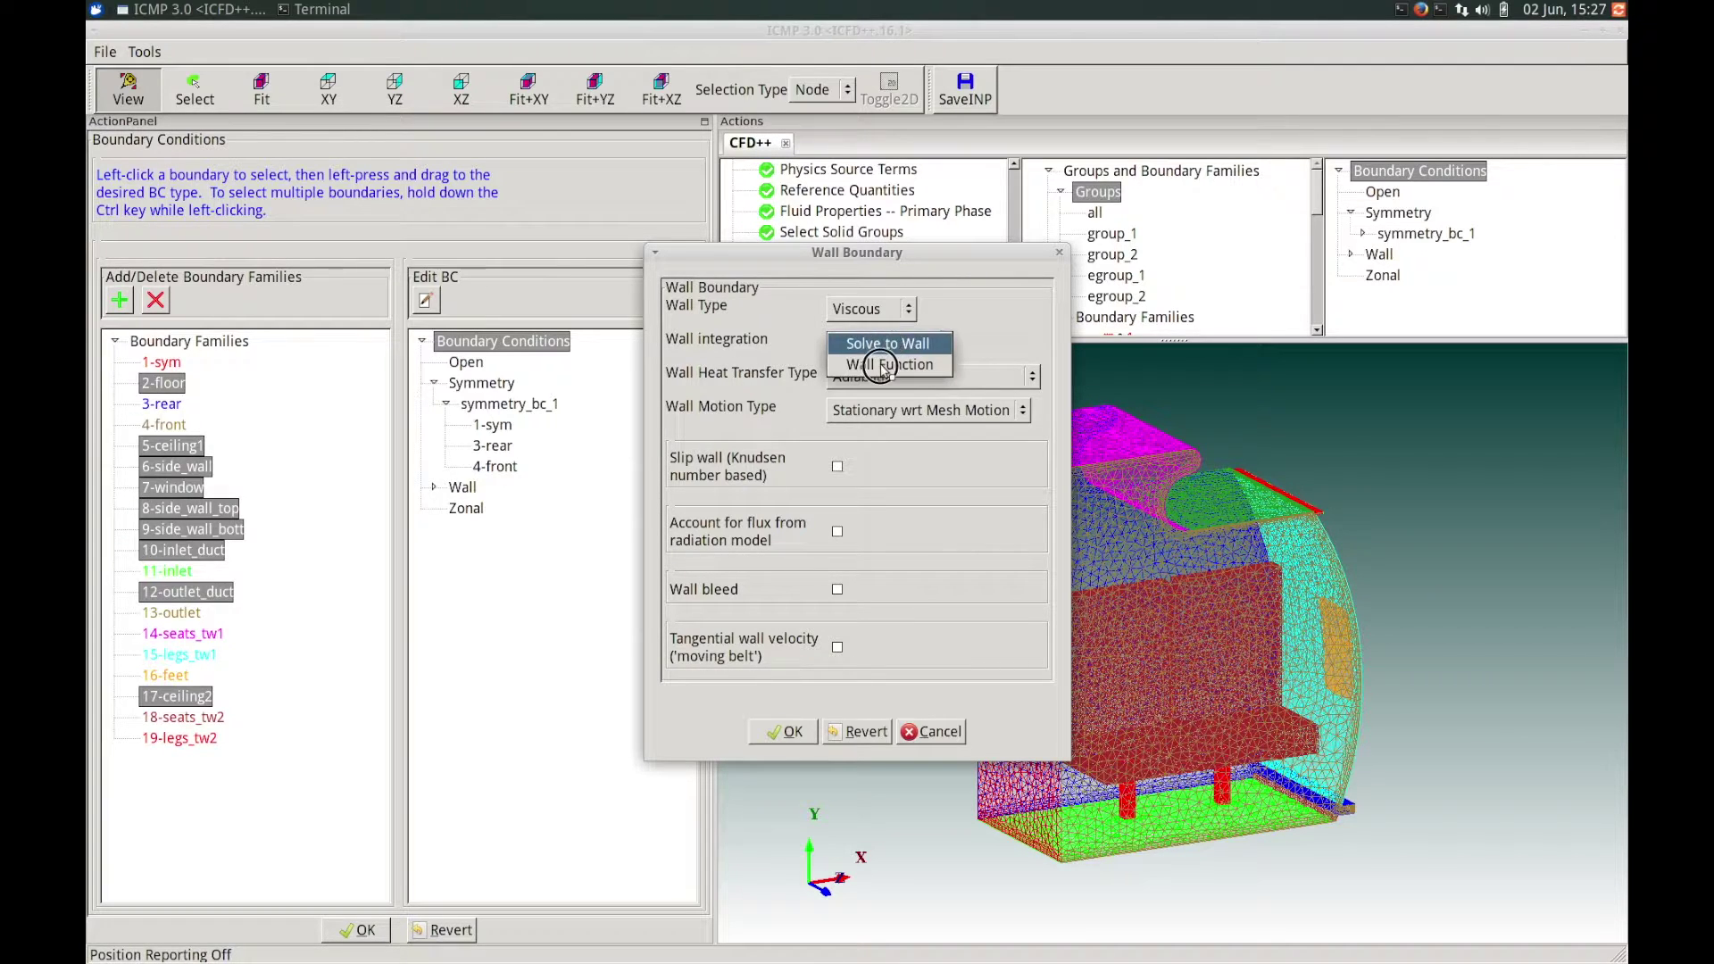
{"action": "left_click", "coordinate": [888, 364]}
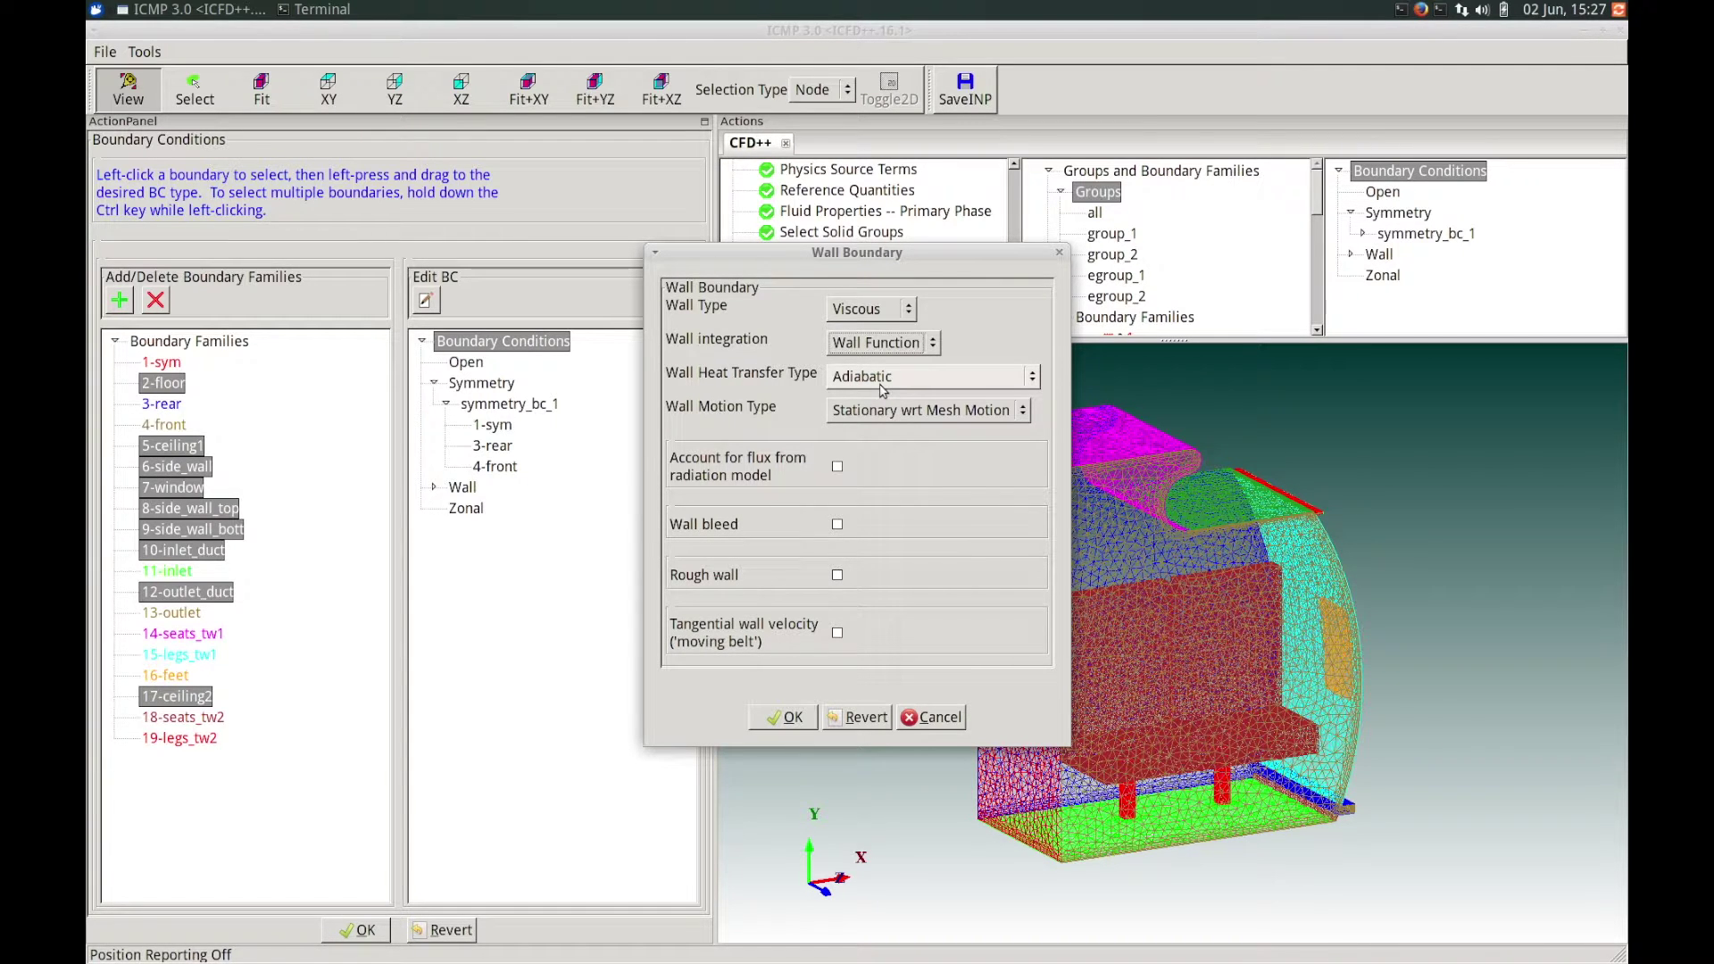
{"action": "left_click", "coordinate": [886, 384]}
{"action": "left_click", "coordinate": [893, 403]}
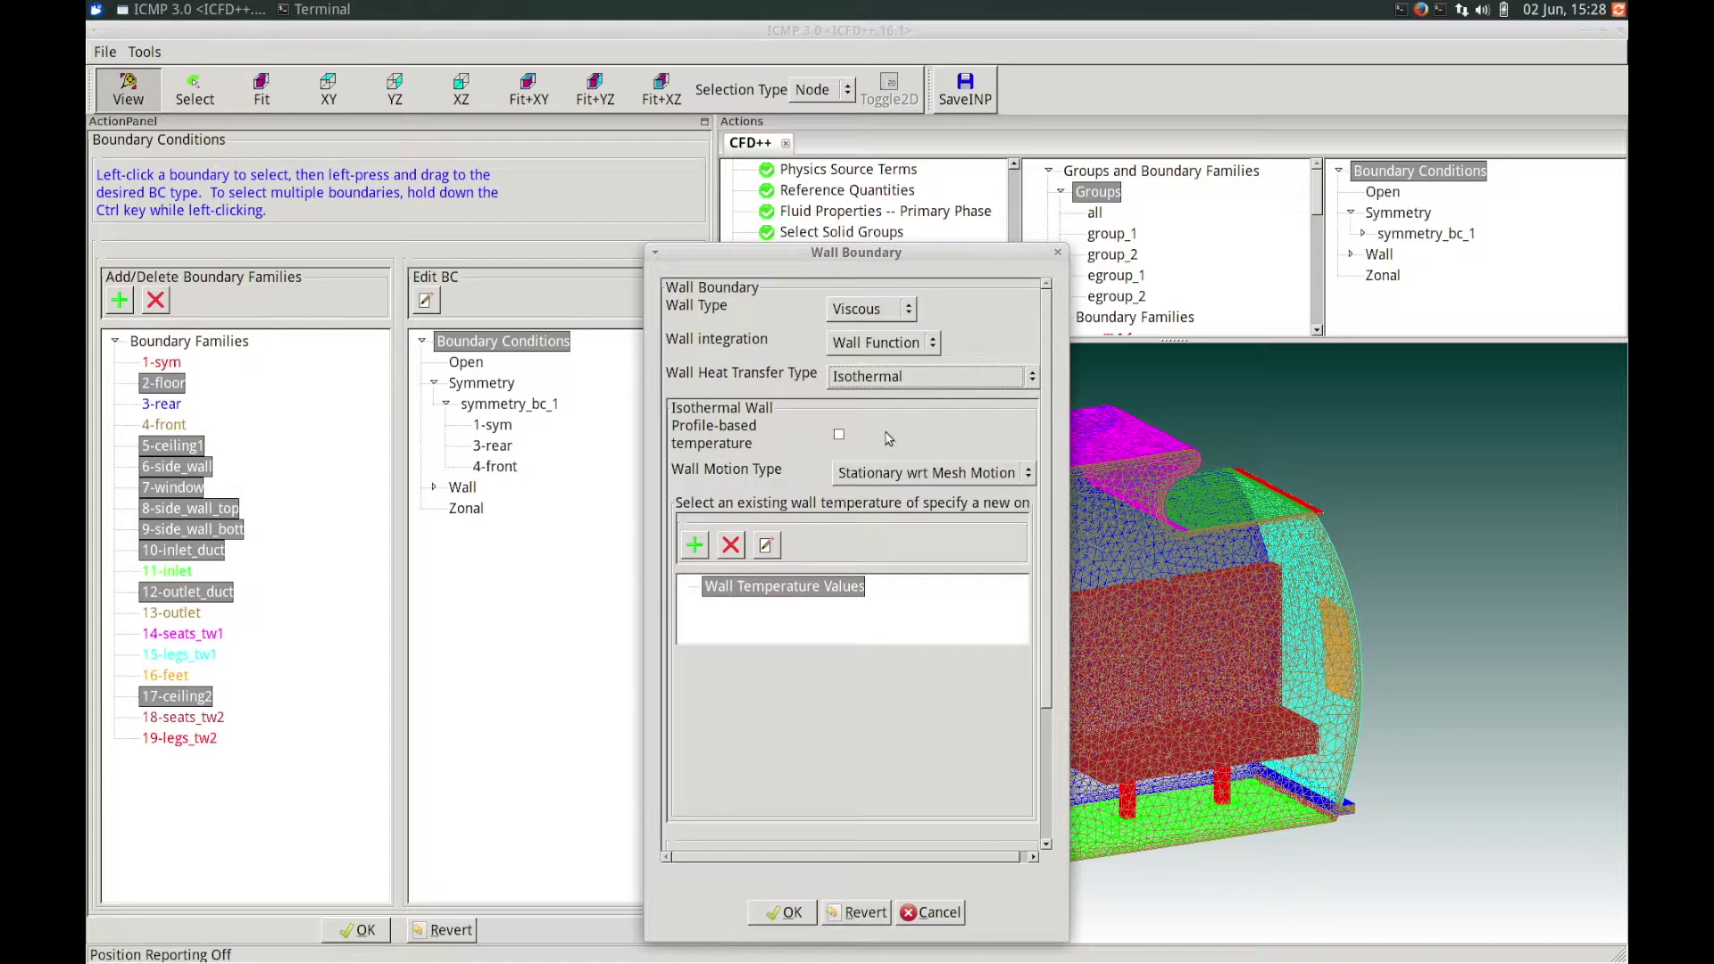
{"action": "left_click", "coordinate": [902, 475]}
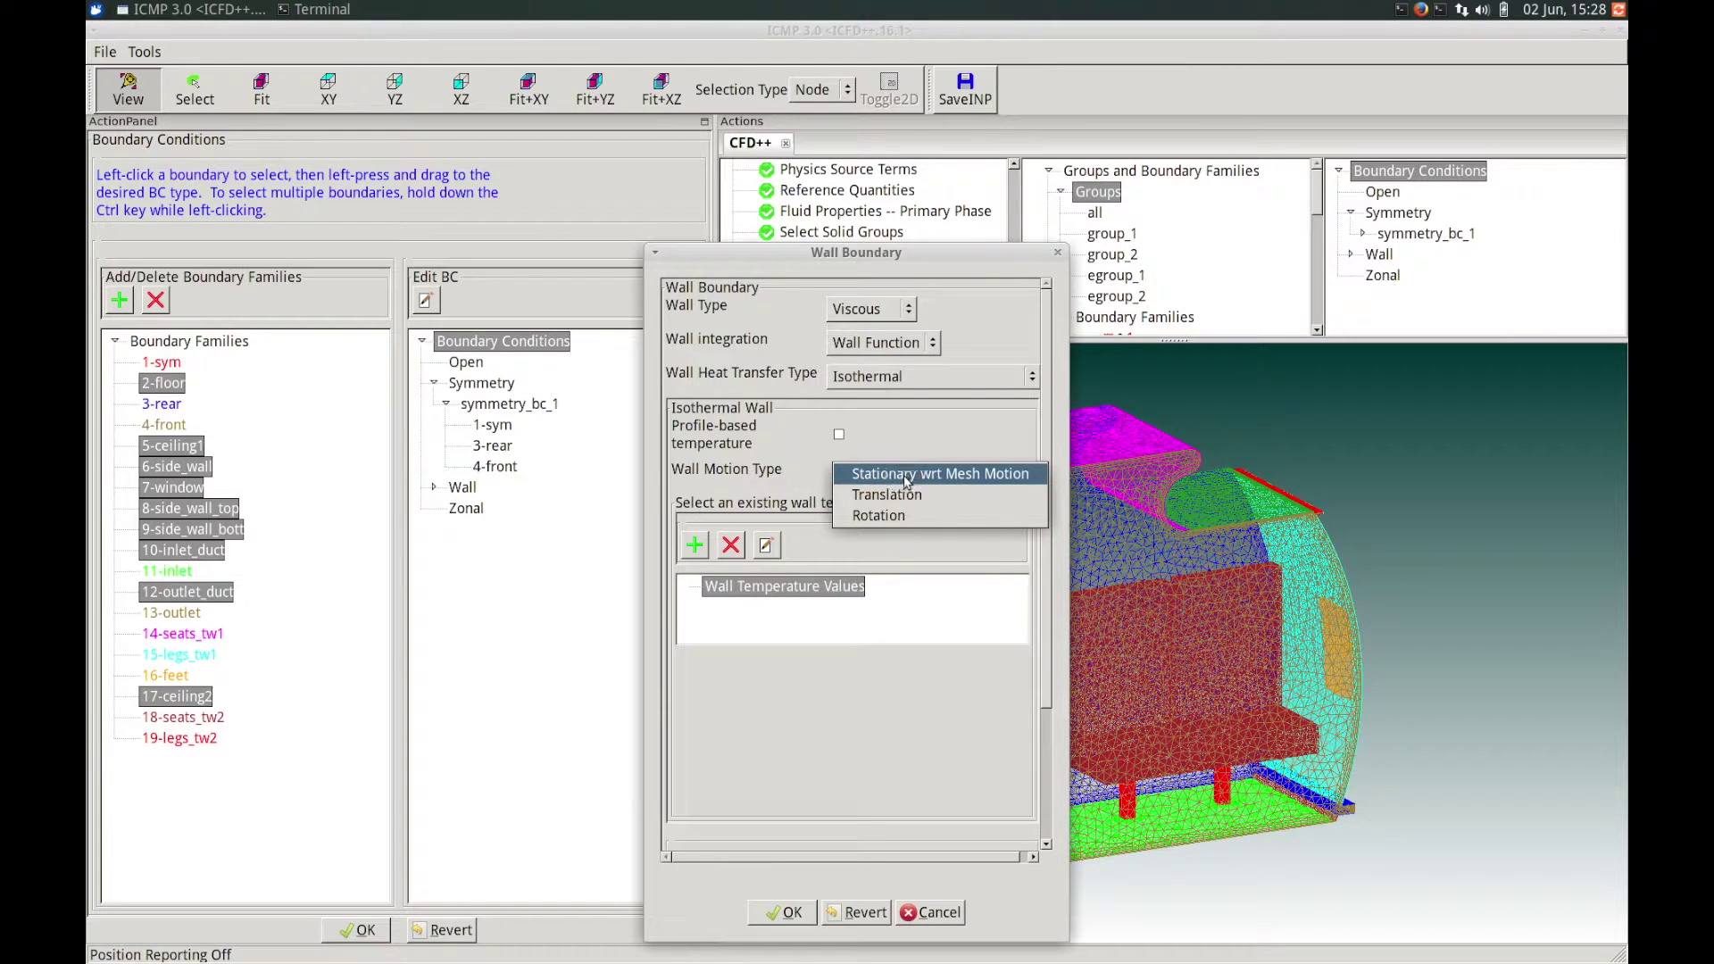
{"action": "left_click", "coordinate": [907, 480]}
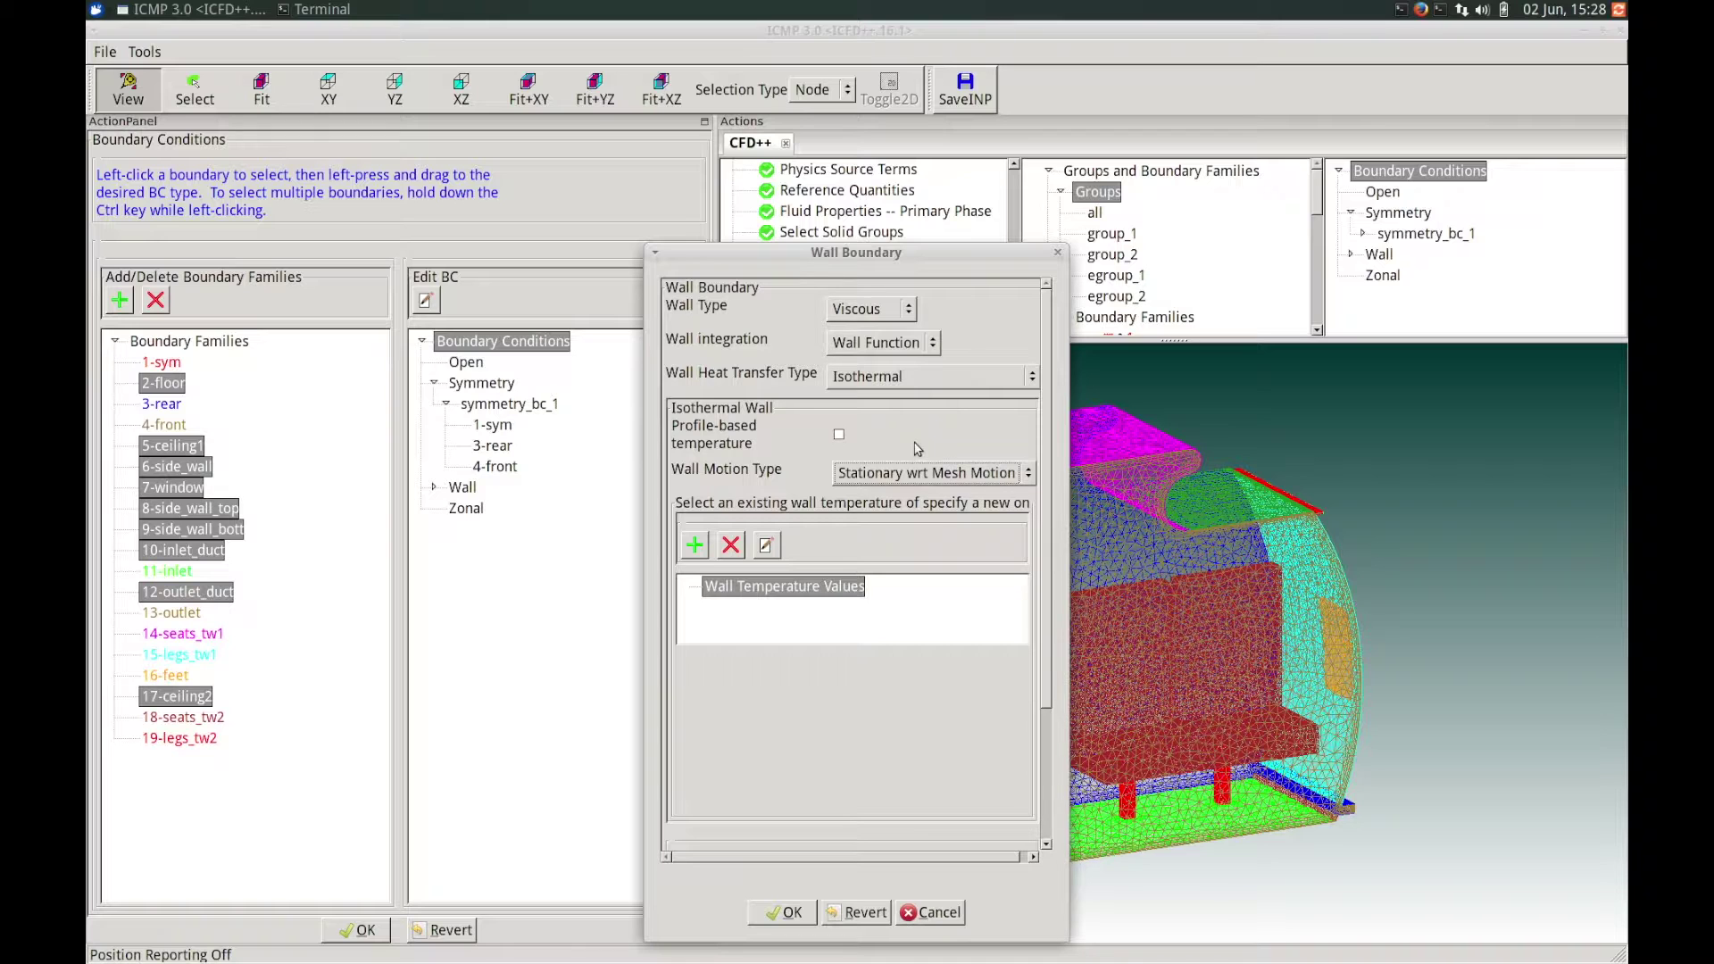
{"action": "left_click_drag", "start_coordinate": [929, 255], "coordinate": [844, 228]}
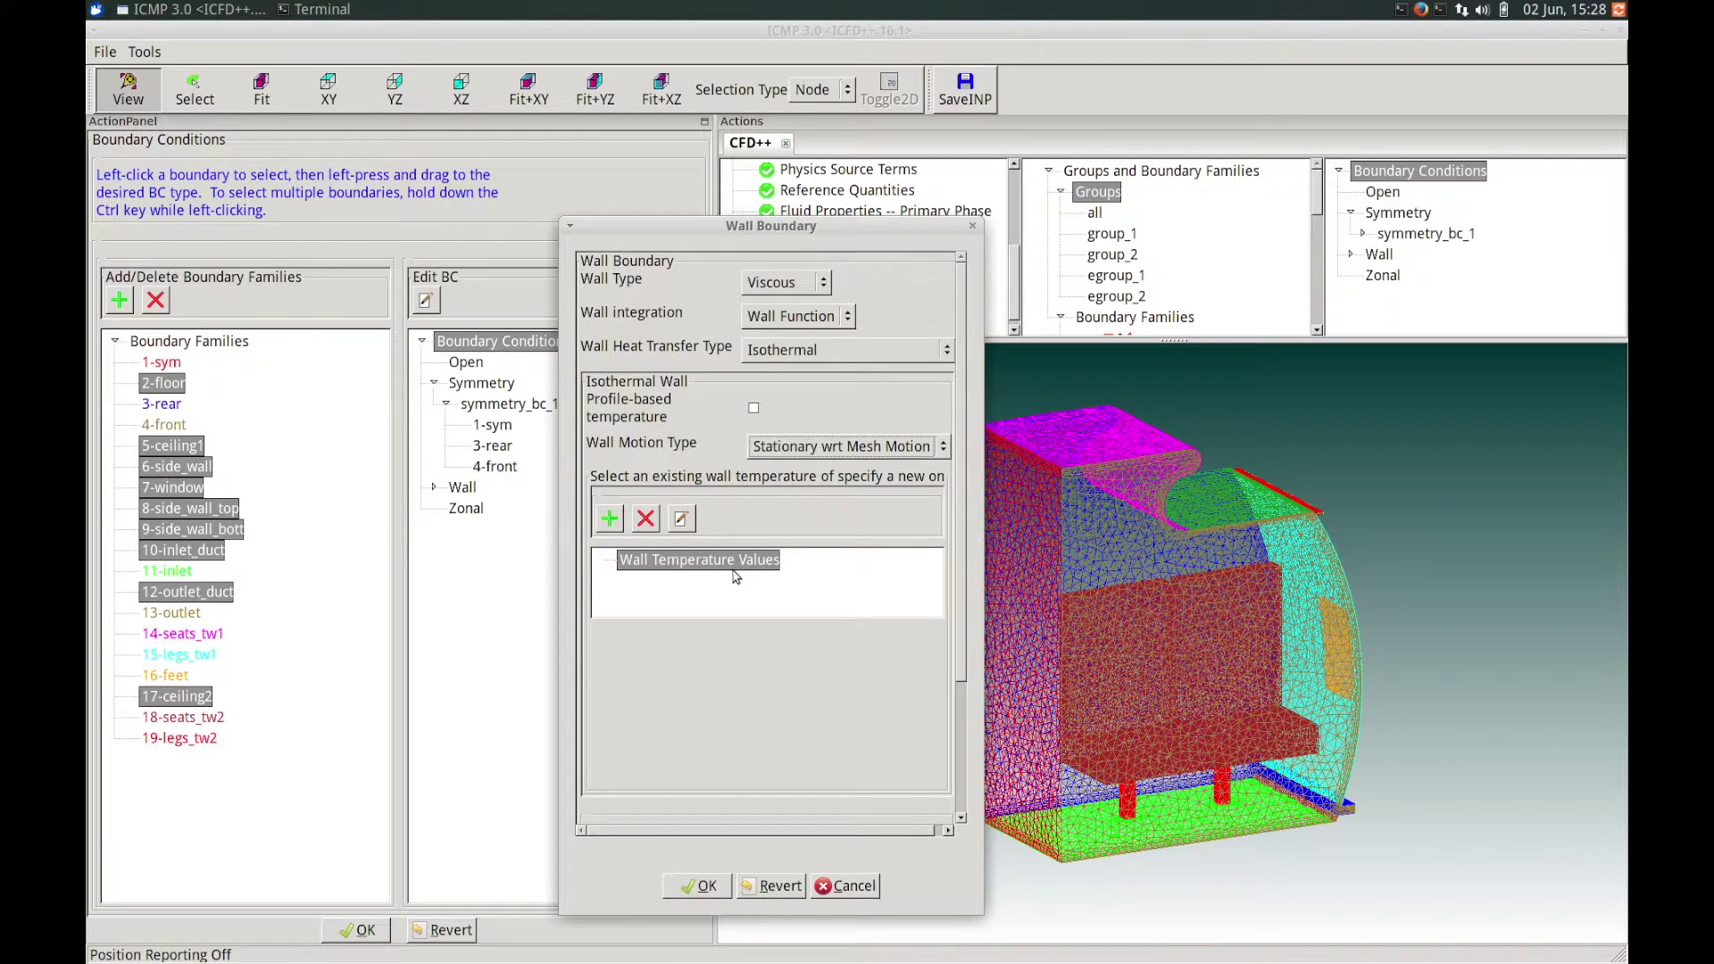
Create and select a new wall temperature value of 297 K for the cabin walls and confirm the wall boundary.
{"action": "left_click", "coordinate": [609, 520]}
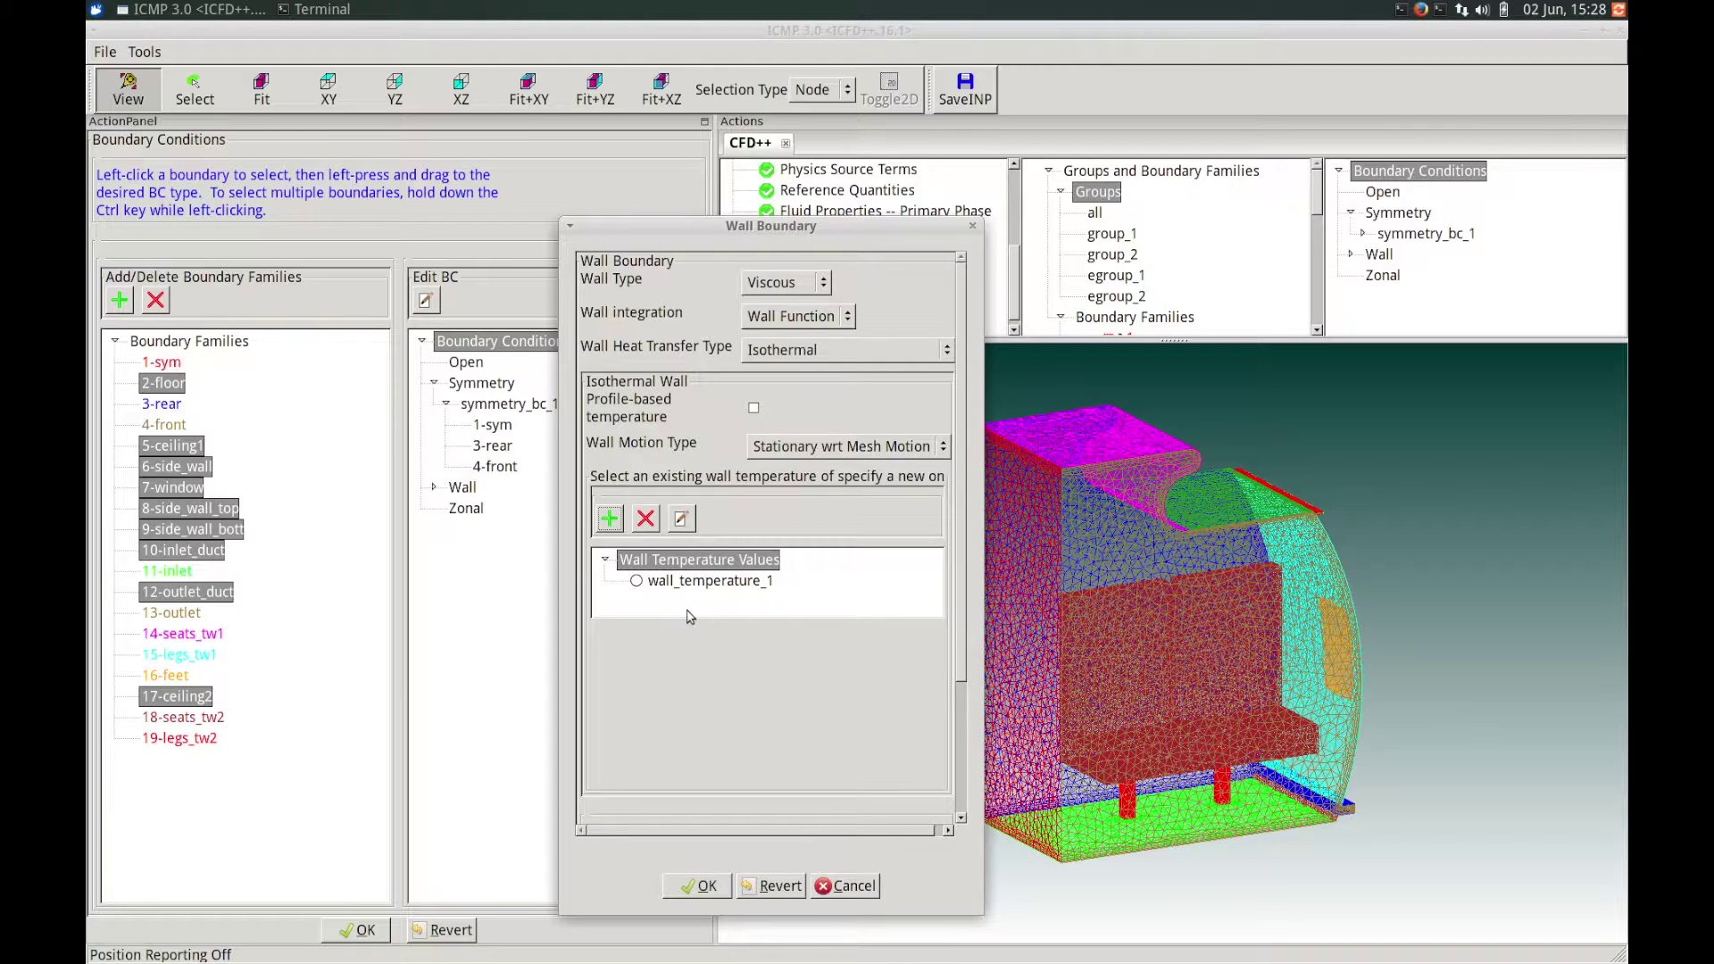
{"action": "left_click", "coordinate": [686, 581]}
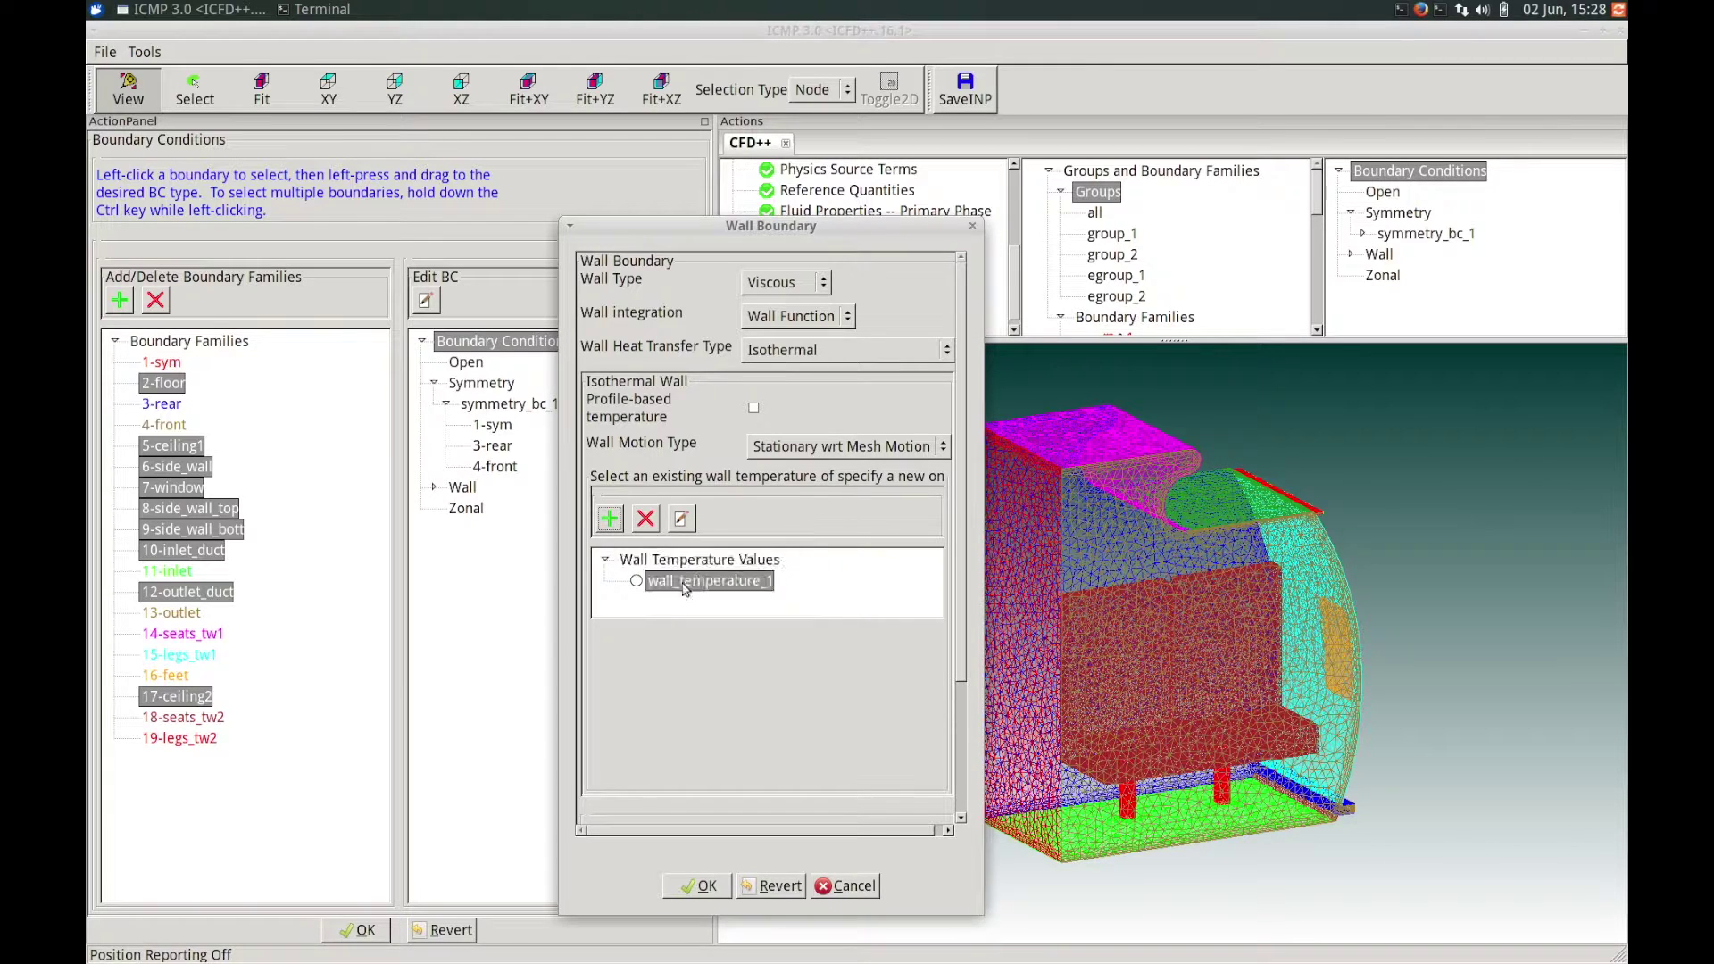
{"action": "left_click", "coordinate": [636, 581]}
{"action": "left_click_drag", "start_coordinate": [761, 666], "coordinate": [692, 654]}
{"action": "type", "text": "297"}
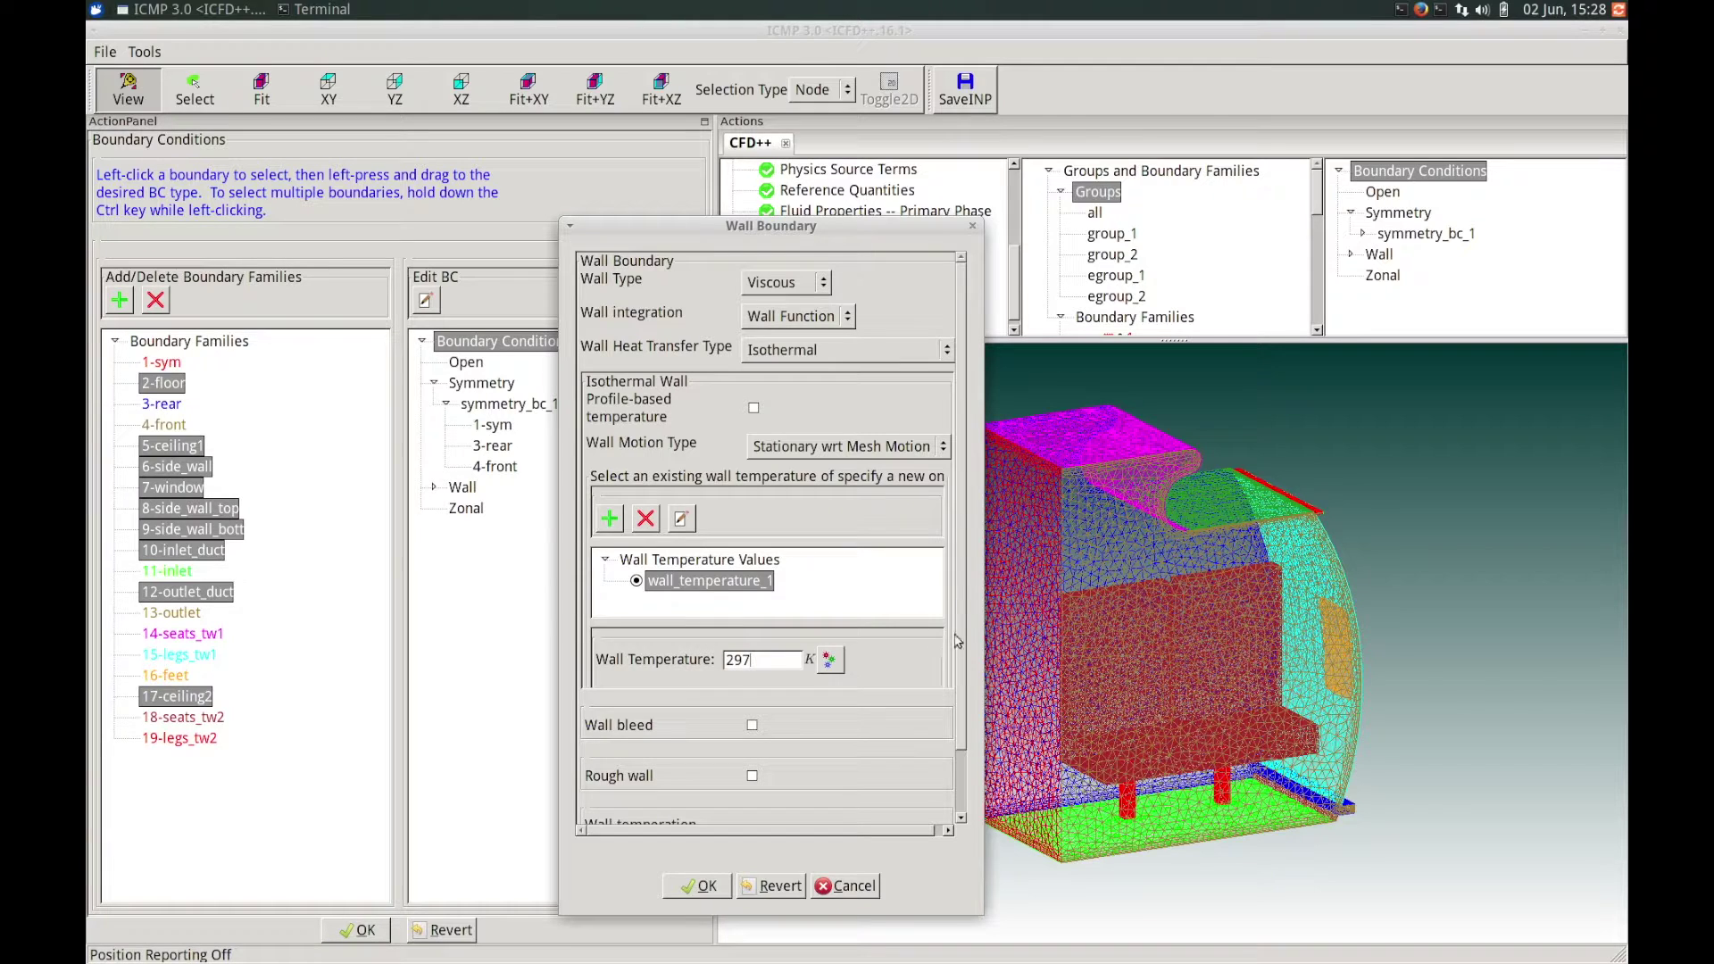
{"action": "left_click_drag", "start_coordinate": [956, 624], "coordinate": [964, 719]}
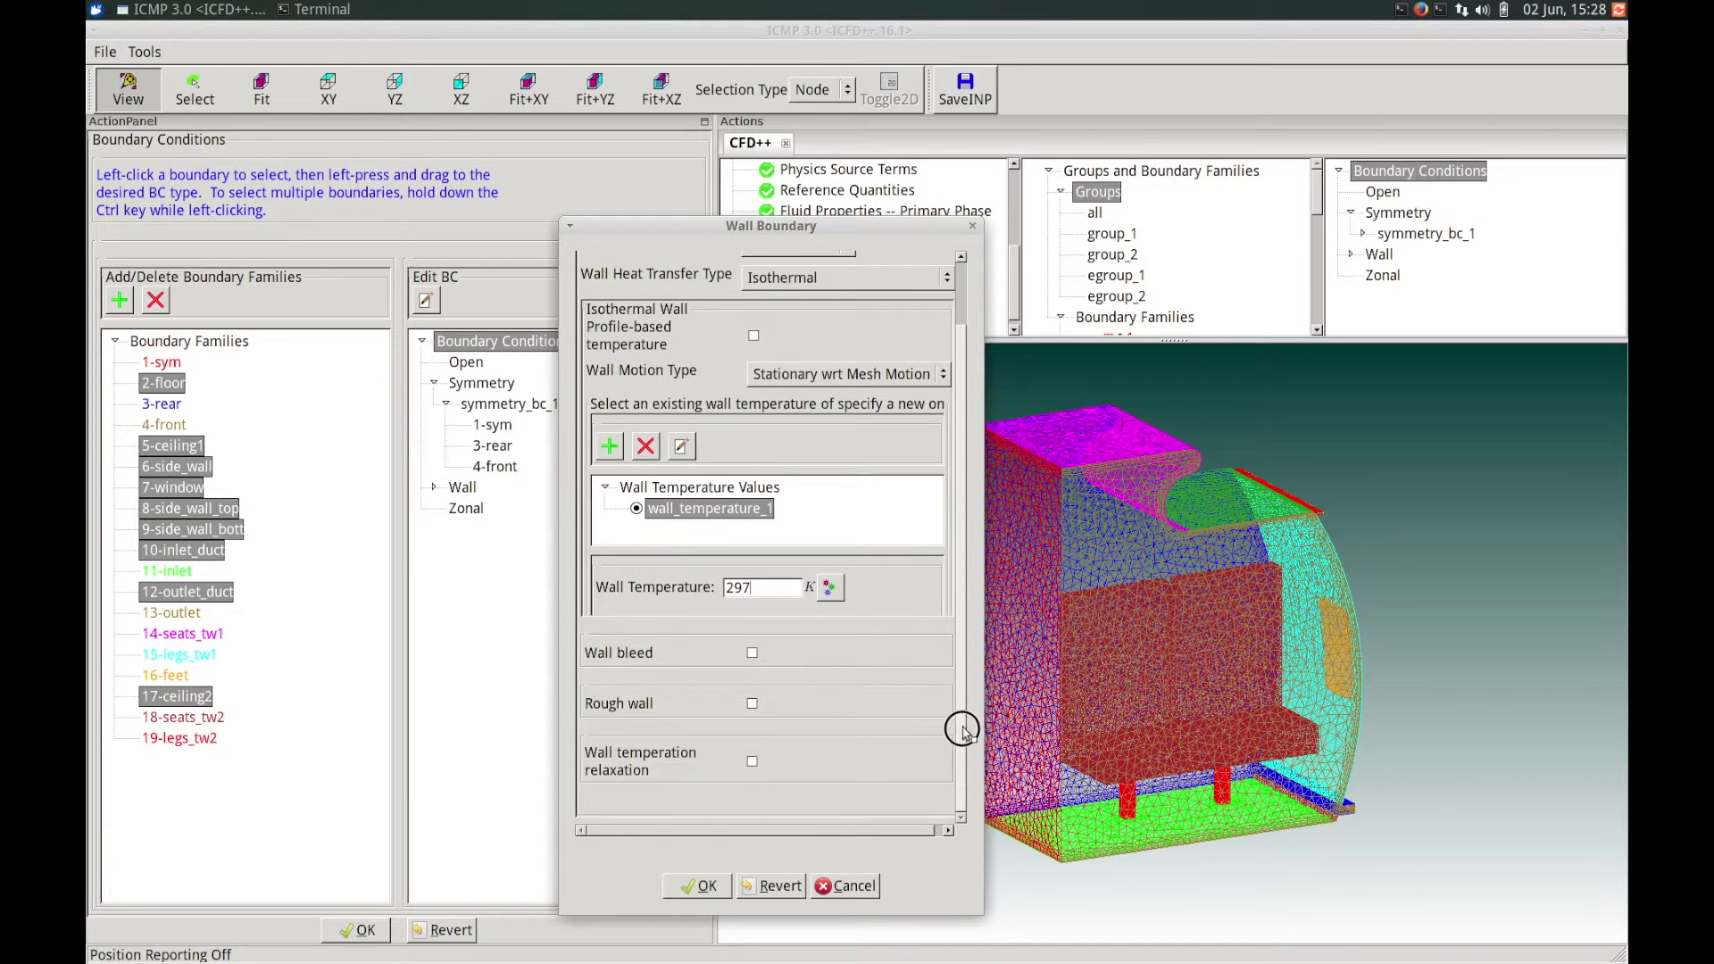
{"action": "left_click", "coordinate": [686, 884]}
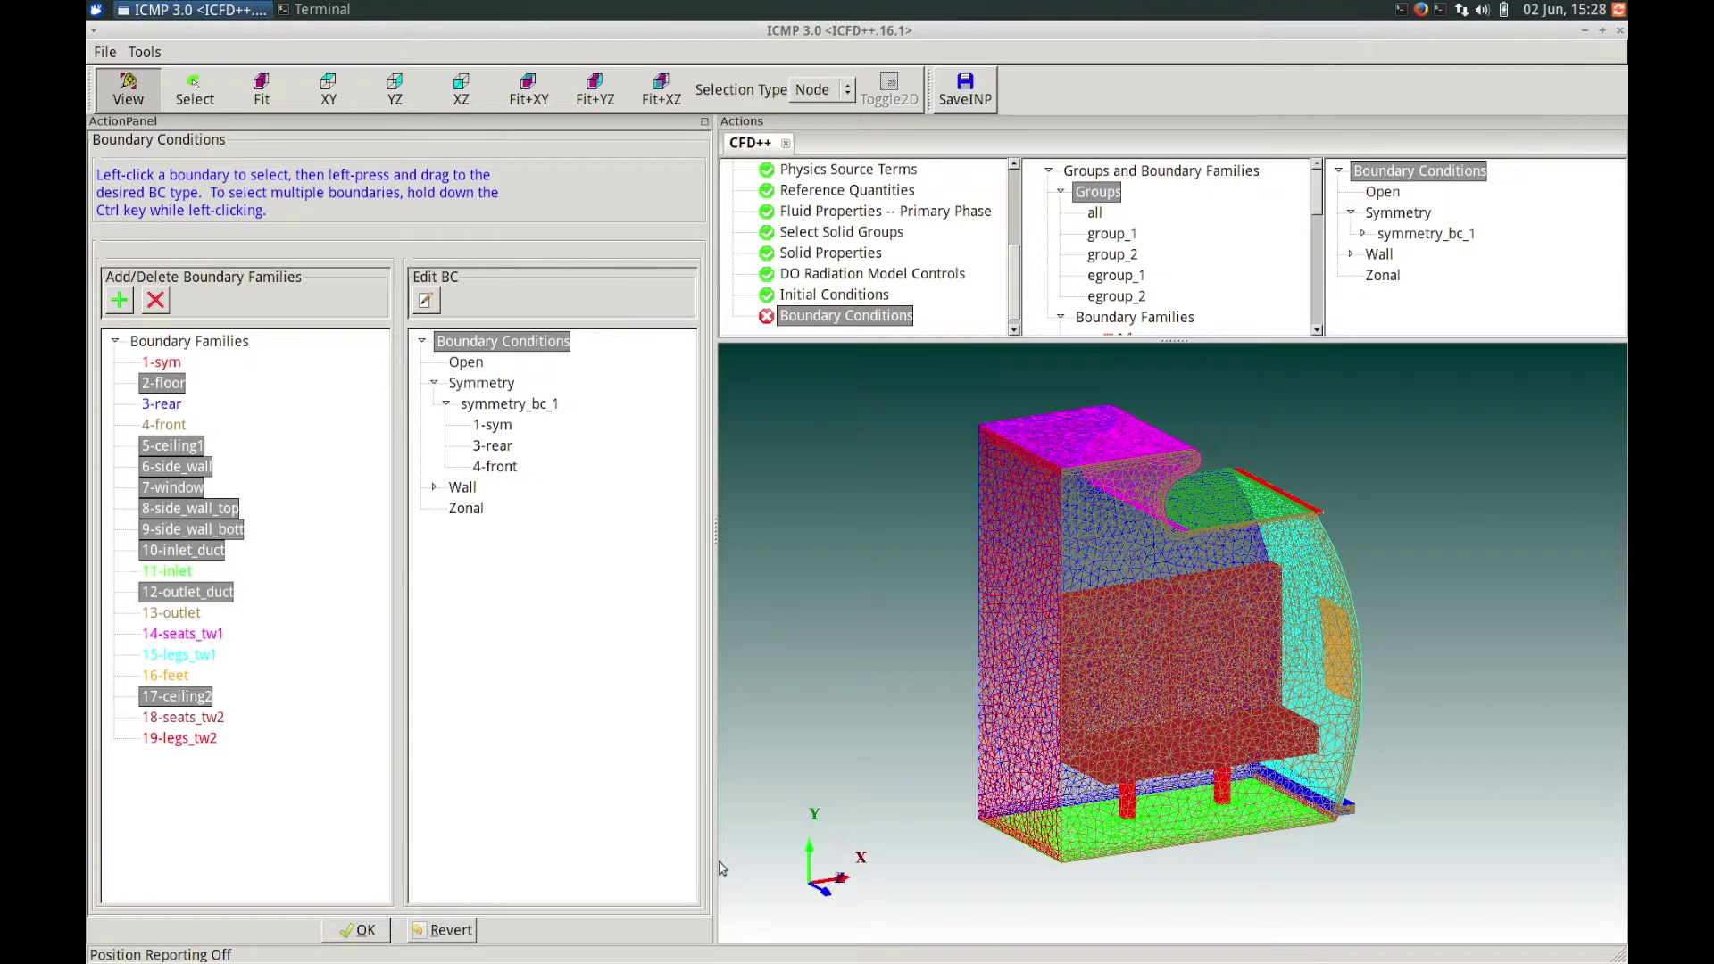
Assign 11-inlet to an Open boundary condition using Inflow and Outflow, Primitive Variables and Temp. and Vel. at Inflow Pres. at Outflow.
{"action": "left_click", "coordinate": [180, 580]}
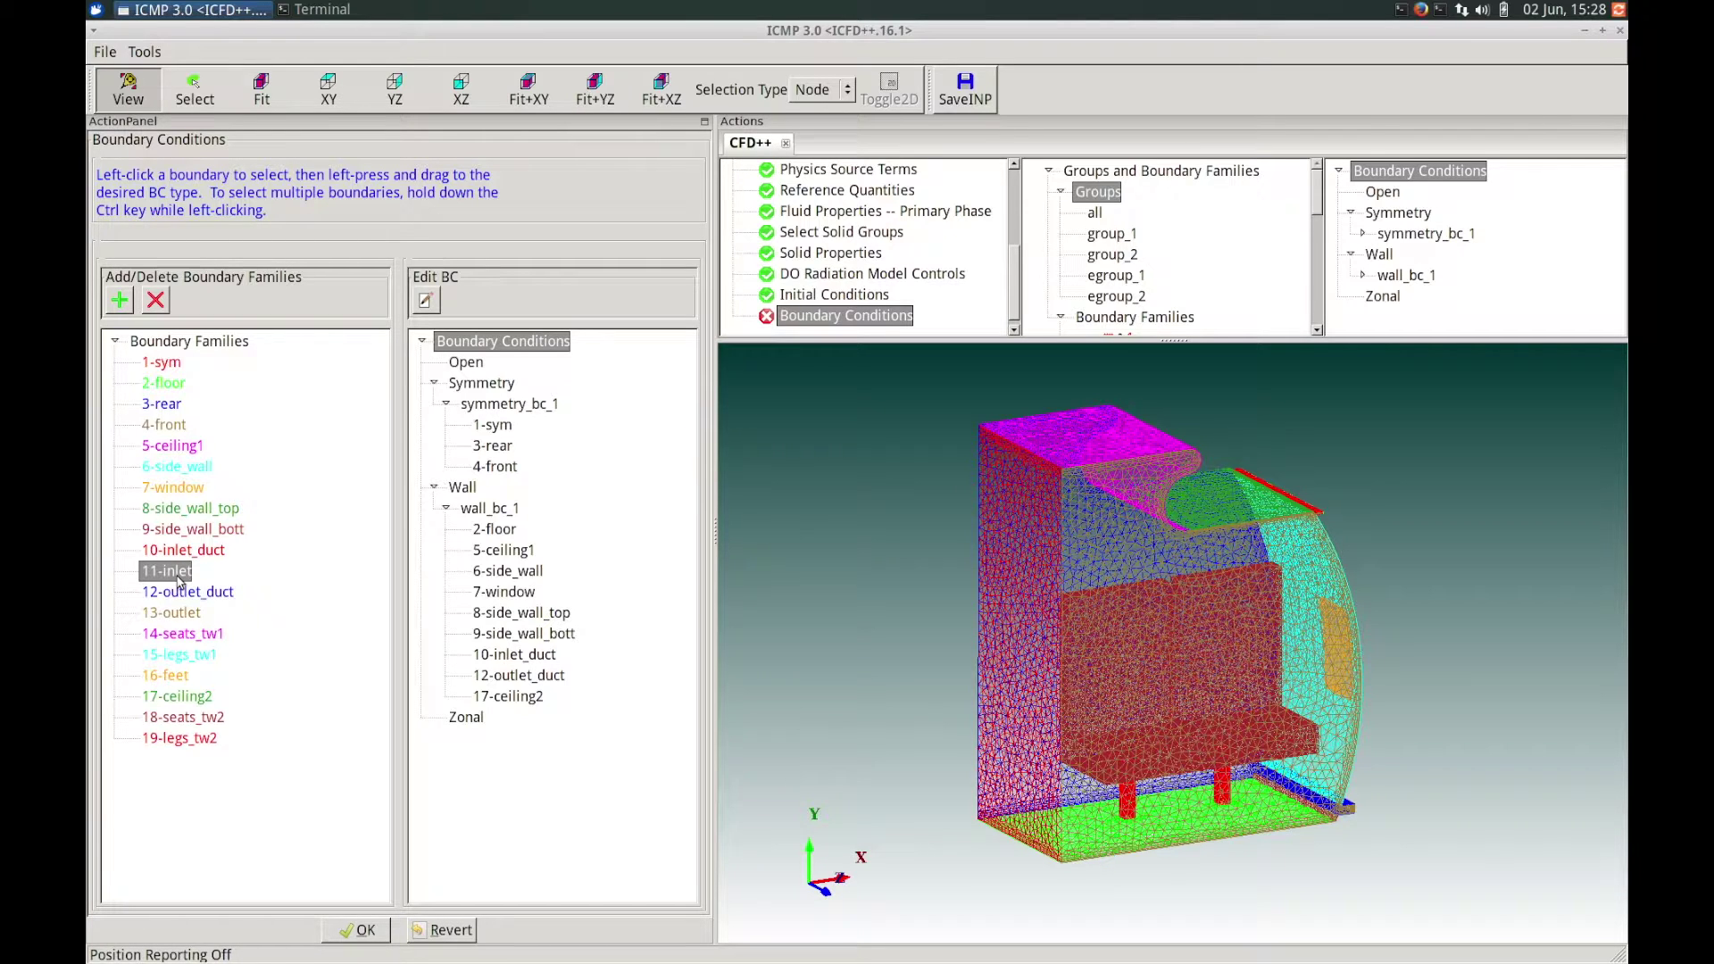
{"action": "left_click", "coordinate": [178, 576]}
{"action": "left_click_drag", "start_coordinate": [178, 576], "coordinate": [459, 366]}
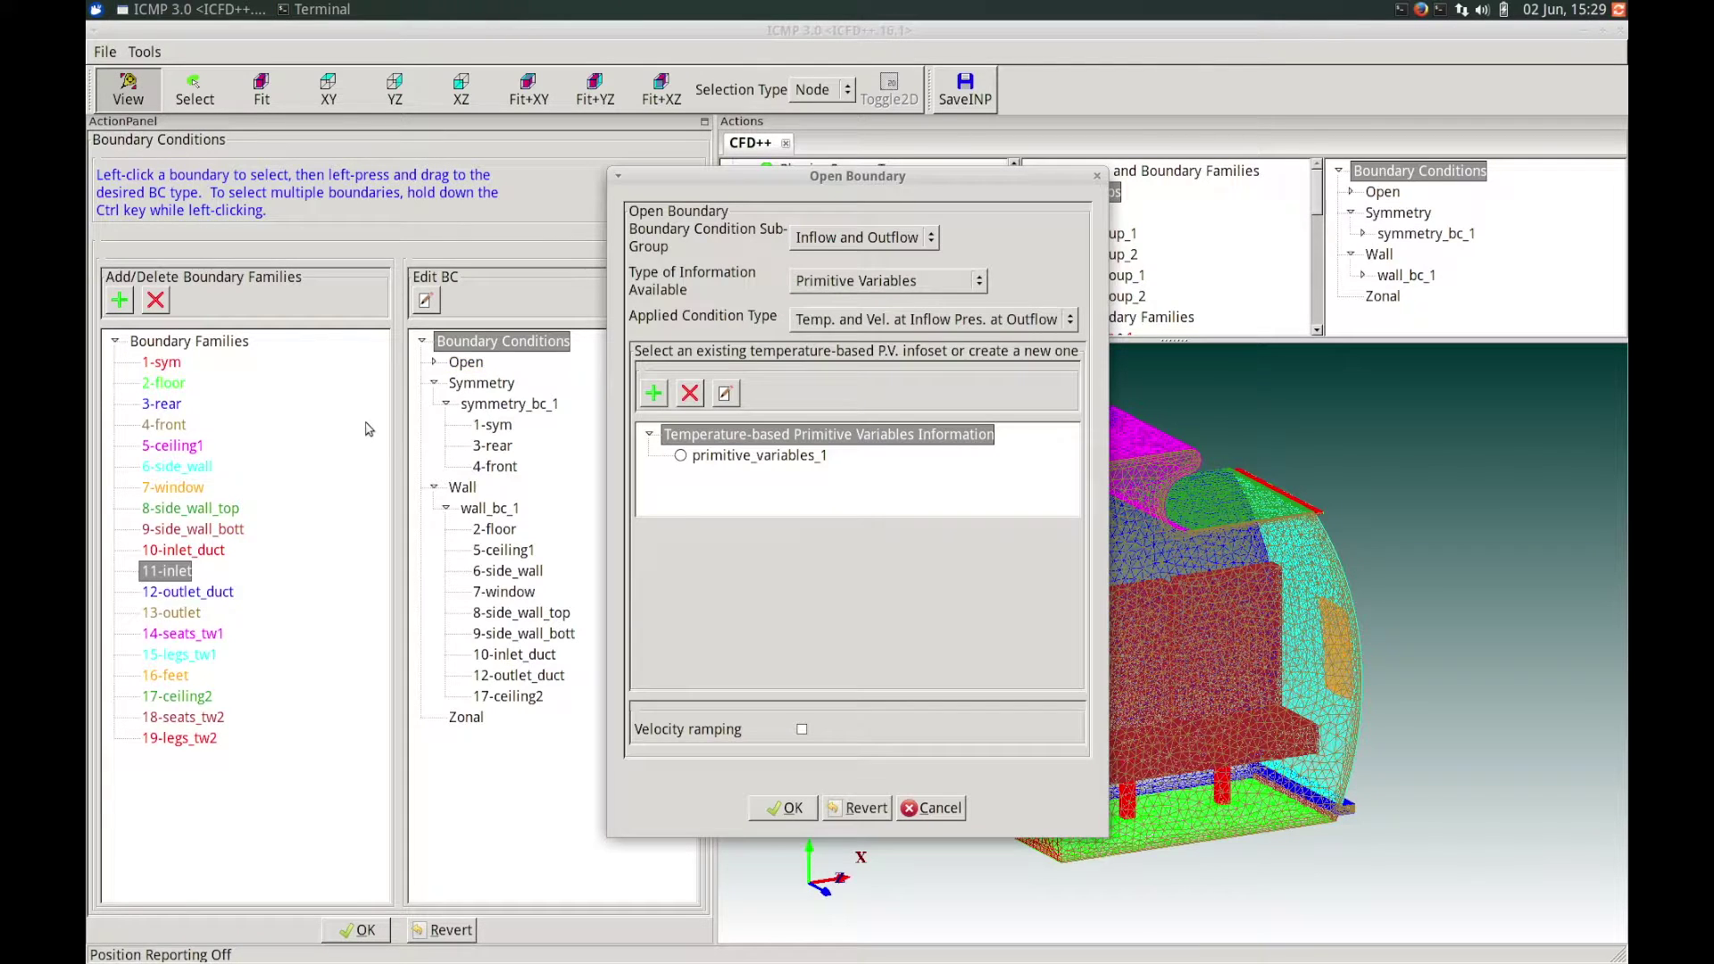
{"action": "left_click", "coordinate": [864, 239]}
{"action": "left_click", "coordinate": [1040, 239]}
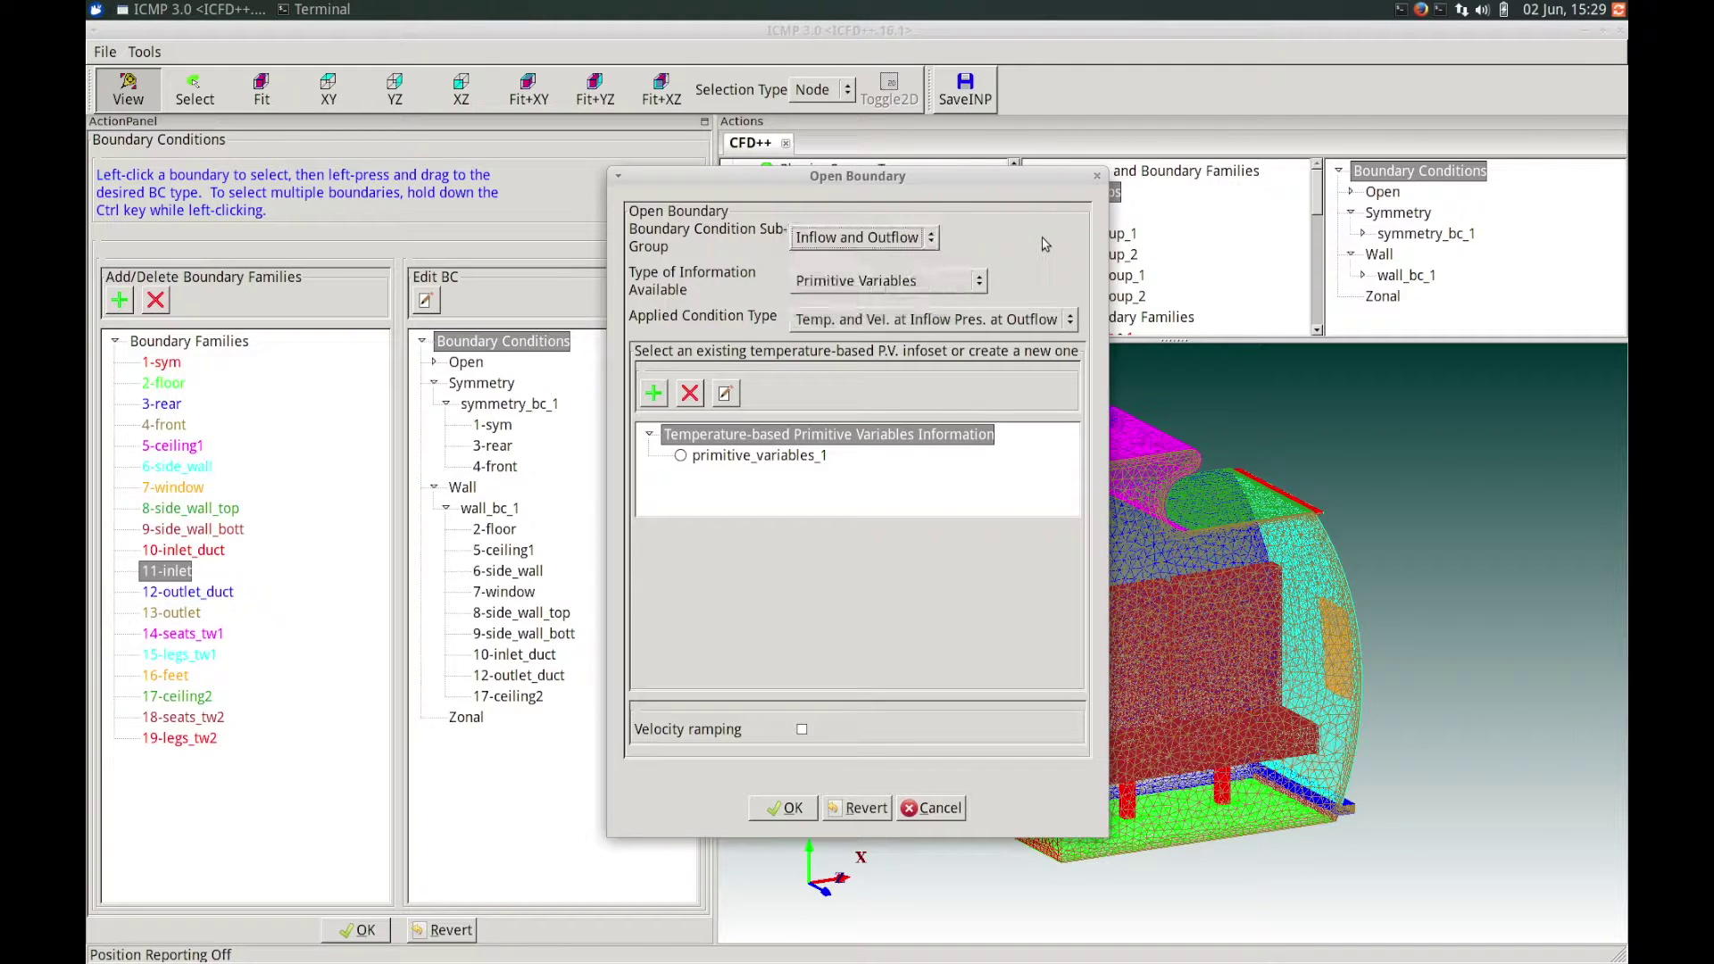
{"action": "left_click", "coordinate": [906, 284]}
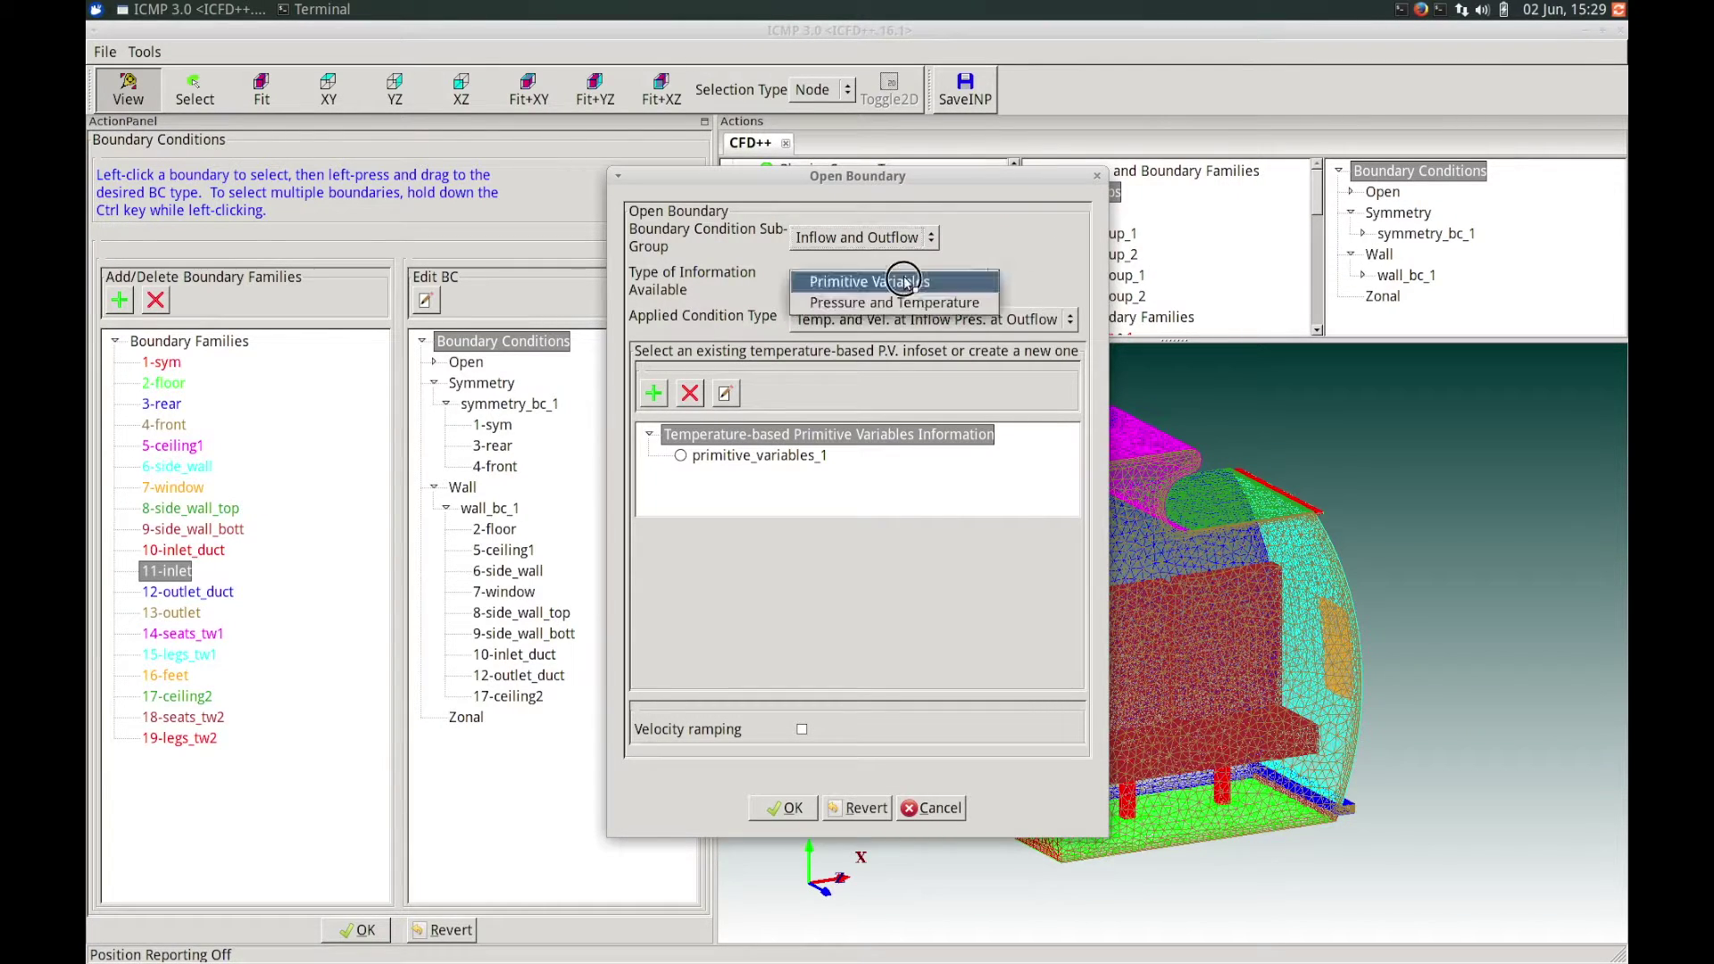
{"action": "left_click", "coordinate": [1029, 274]}
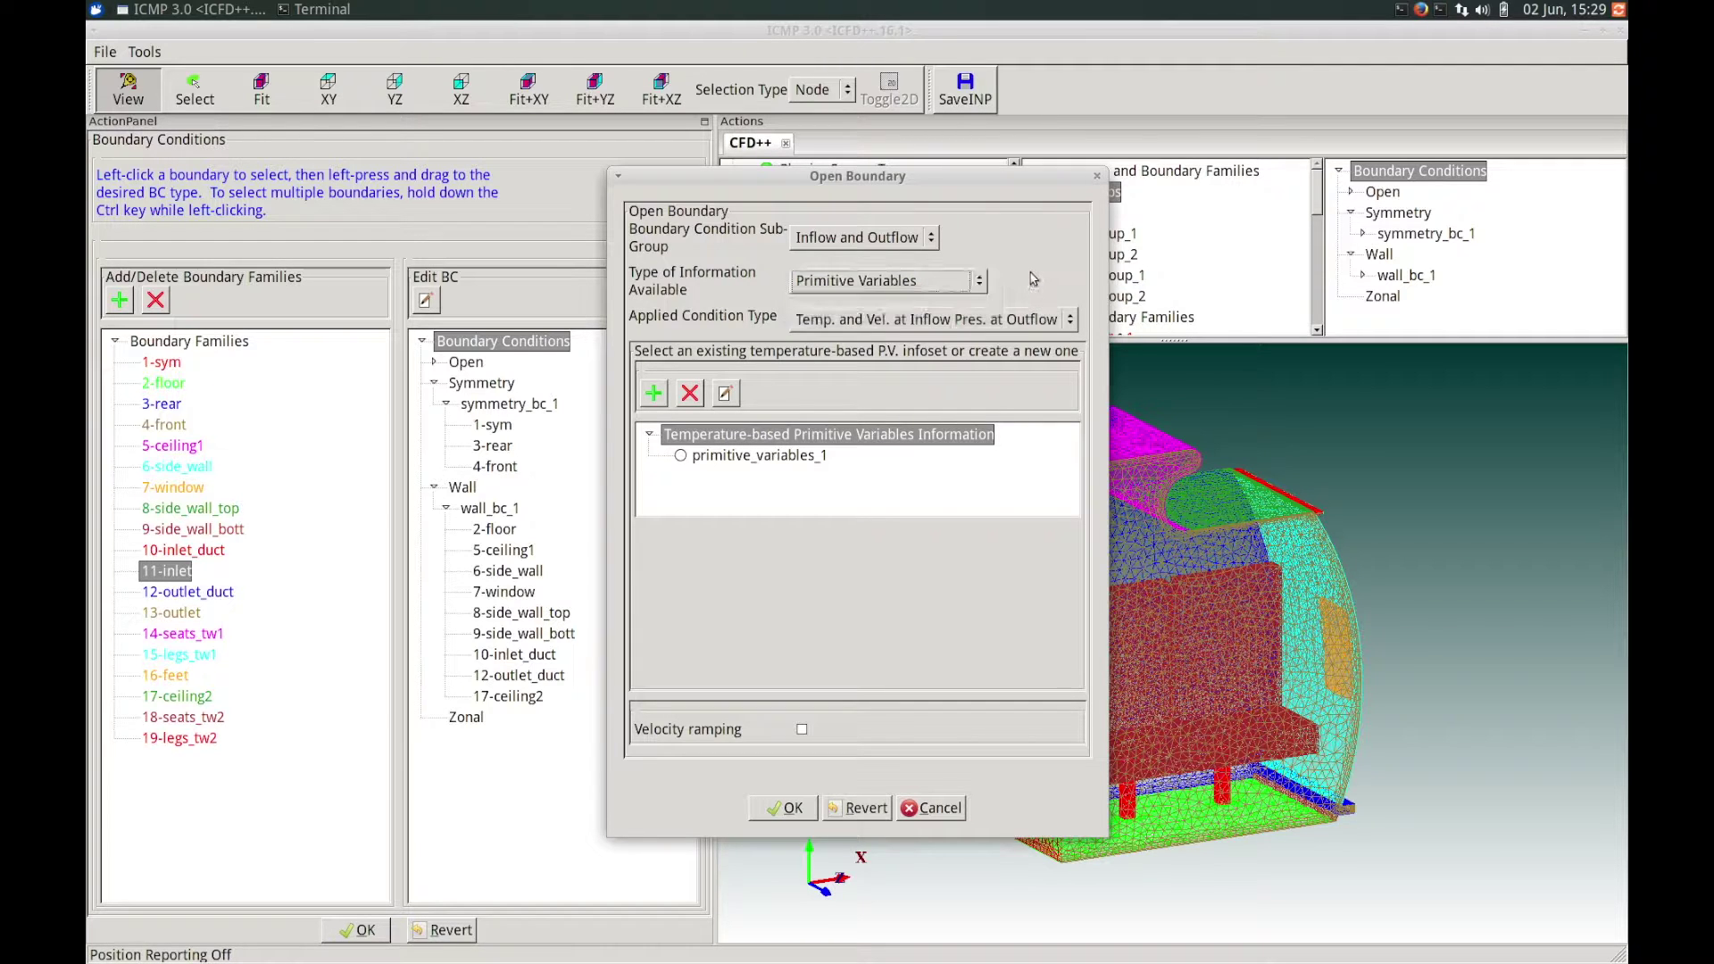
{"action": "left_click", "coordinate": [921, 326]}
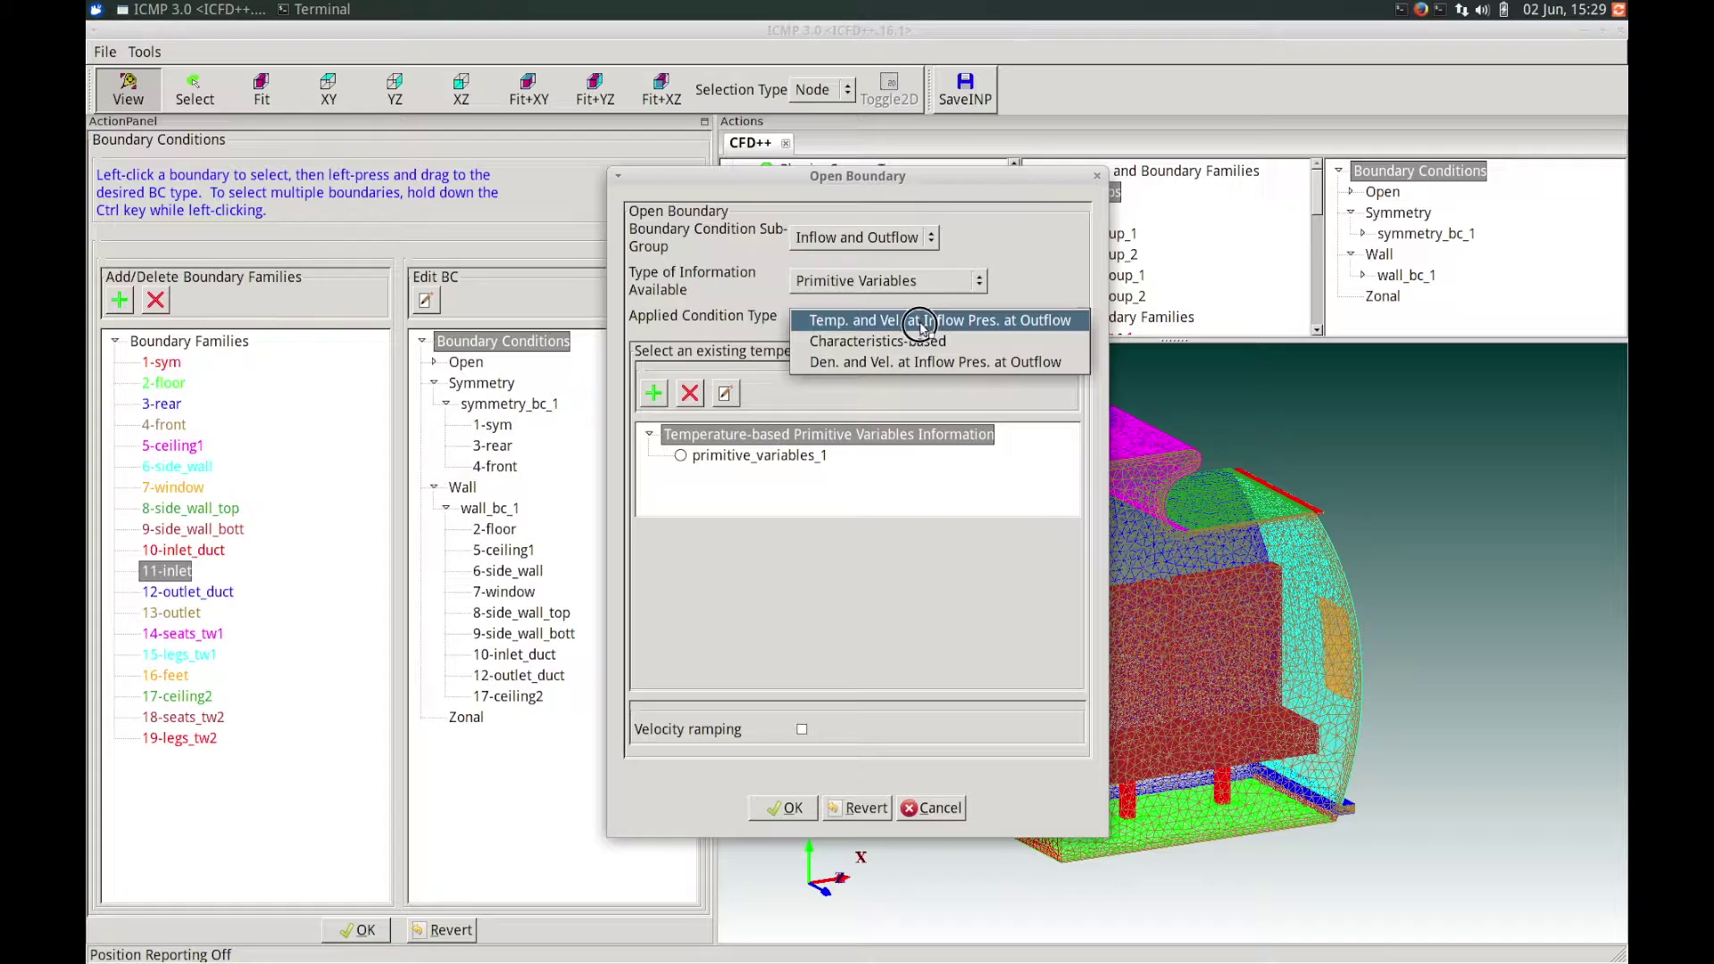
{"action": "left_click", "coordinate": [920, 322]}
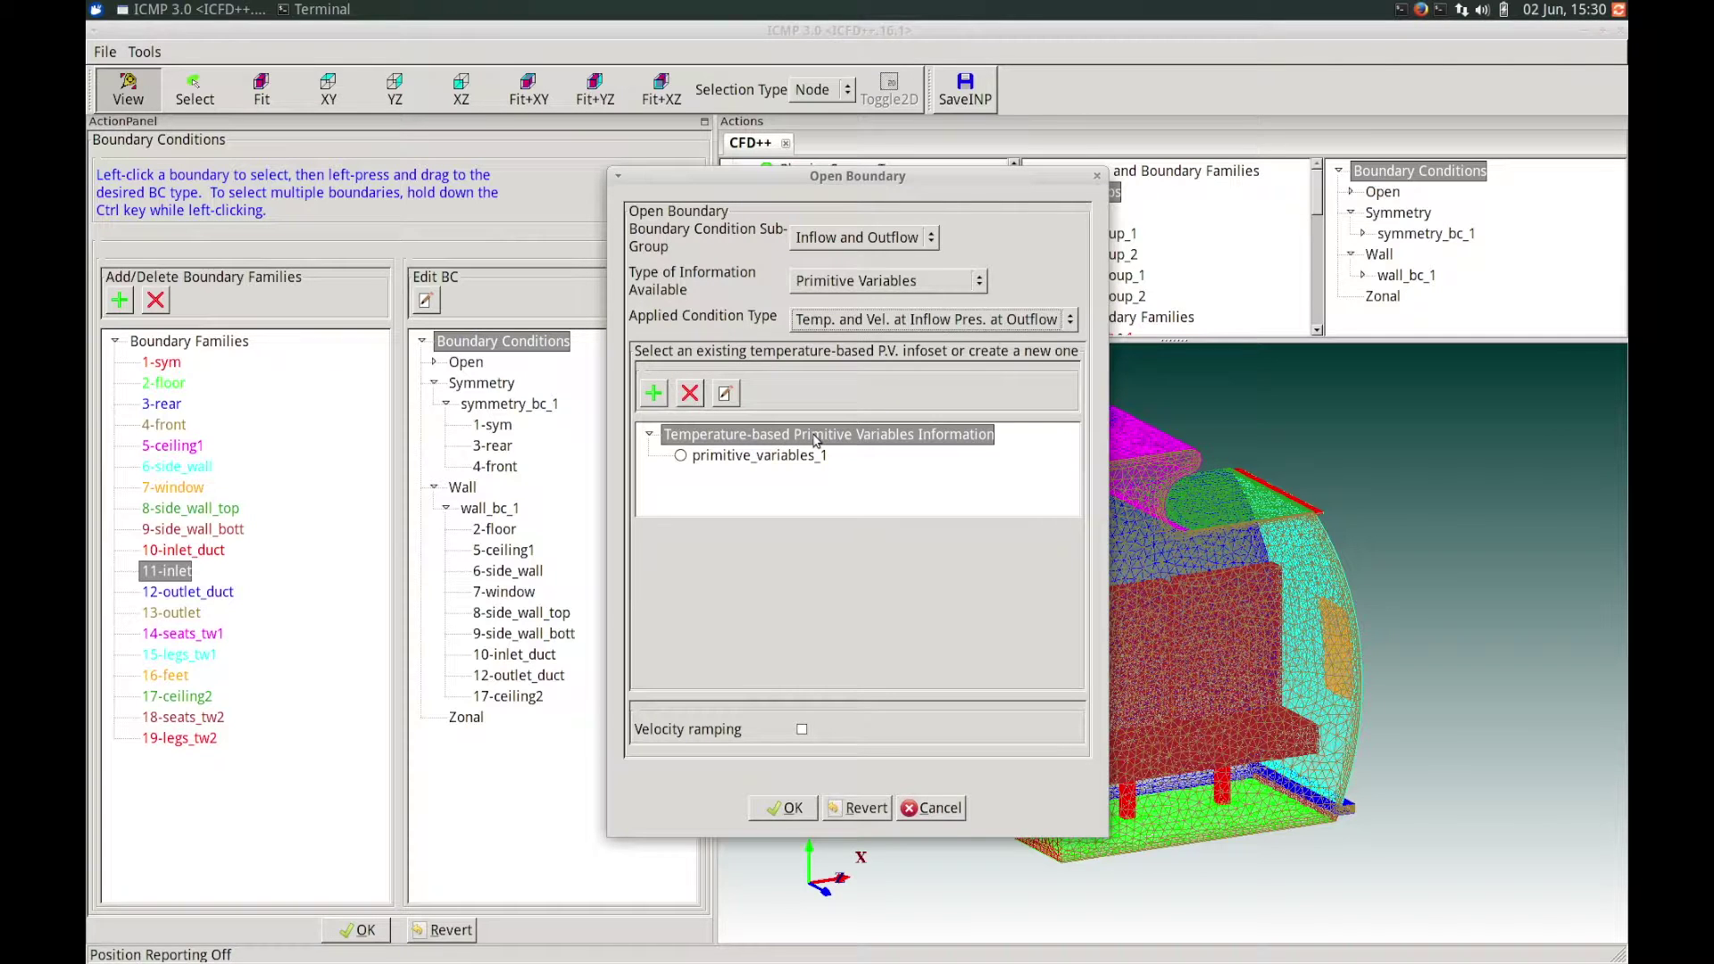
Create and select a new temperature-based primitive variables infoset for the inlet and set its static pressure to 0.0 N/m².
{"action": "left_click", "coordinate": [656, 394]}
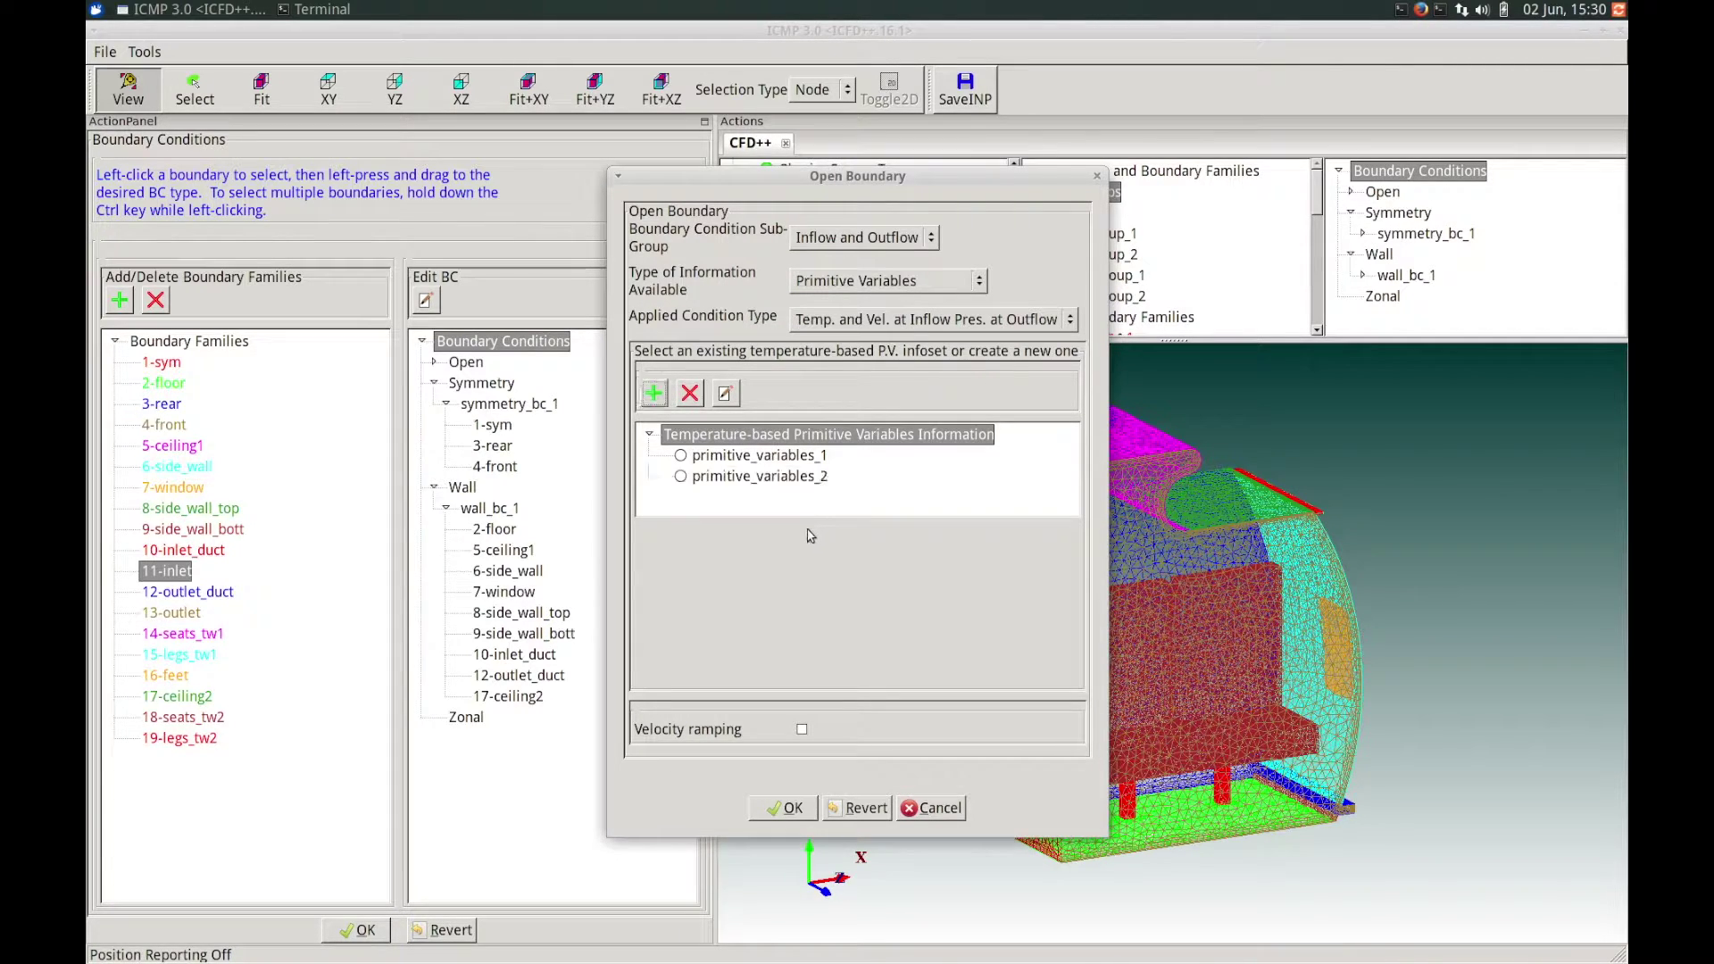
{"action": "left_click", "coordinate": [766, 485]}
{"action": "left_click", "coordinate": [684, 479]}
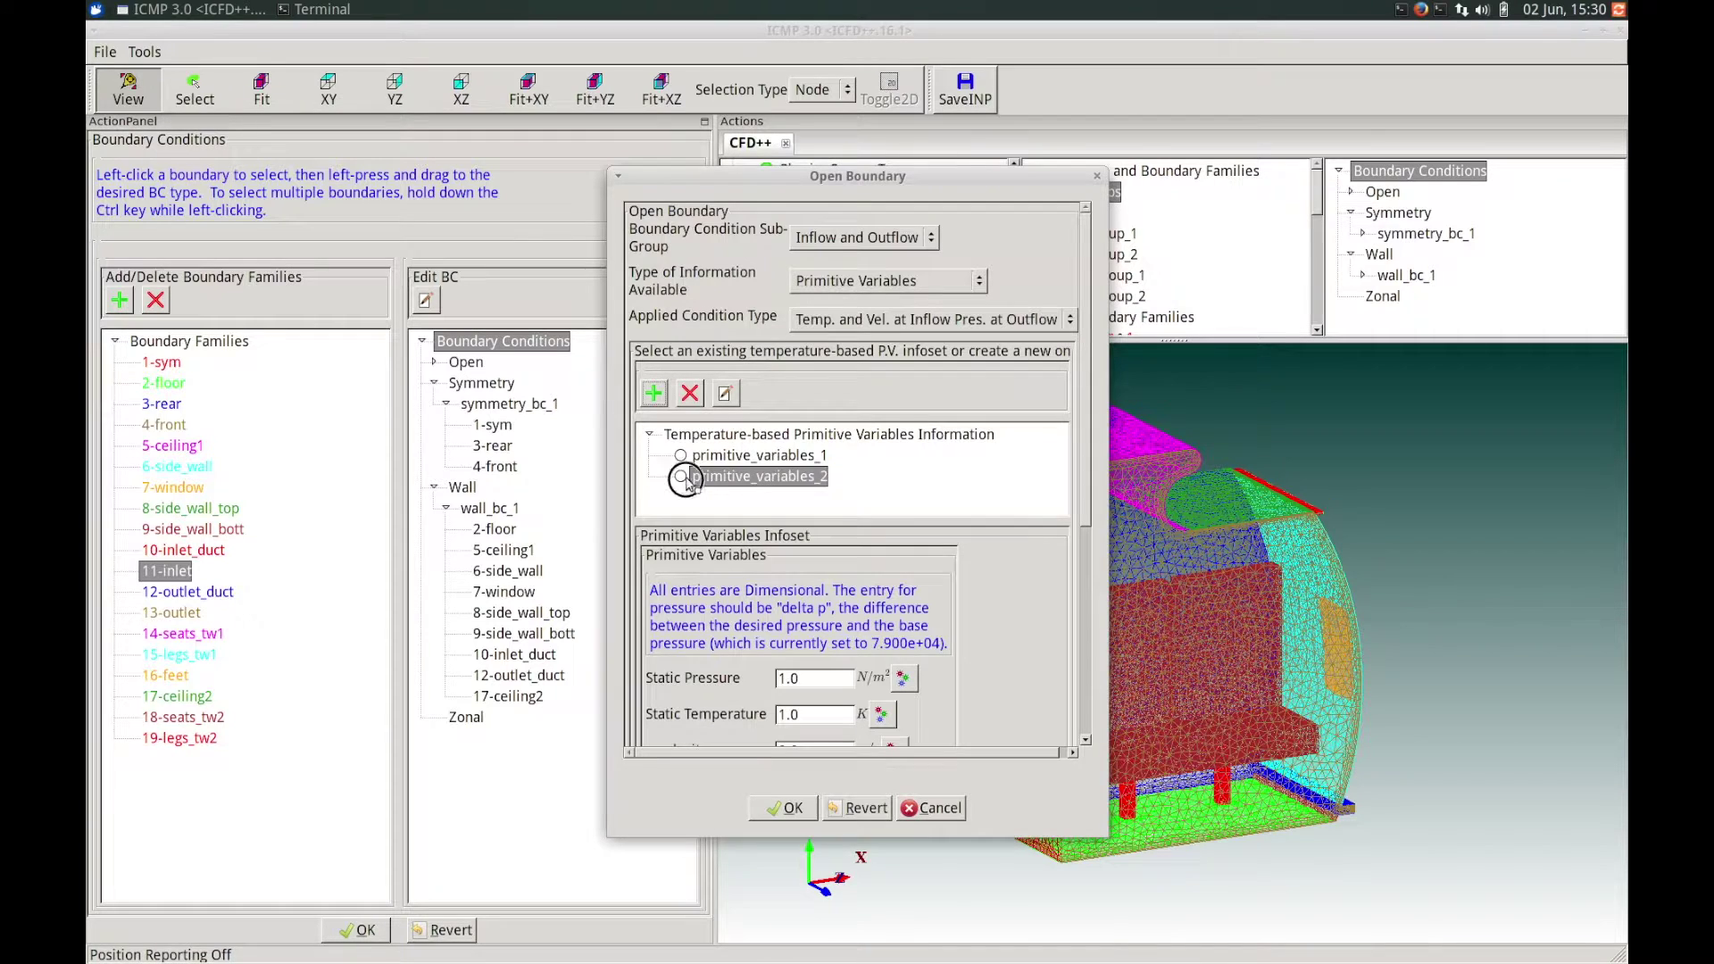
{"action": "left_click_drag", "start_coordinate": [1083, 504], "coordinate": [1085, 625]}
{"action": "left_click_drag", "start_coordinate": [808, 453], "coordinate": [744, 438]}
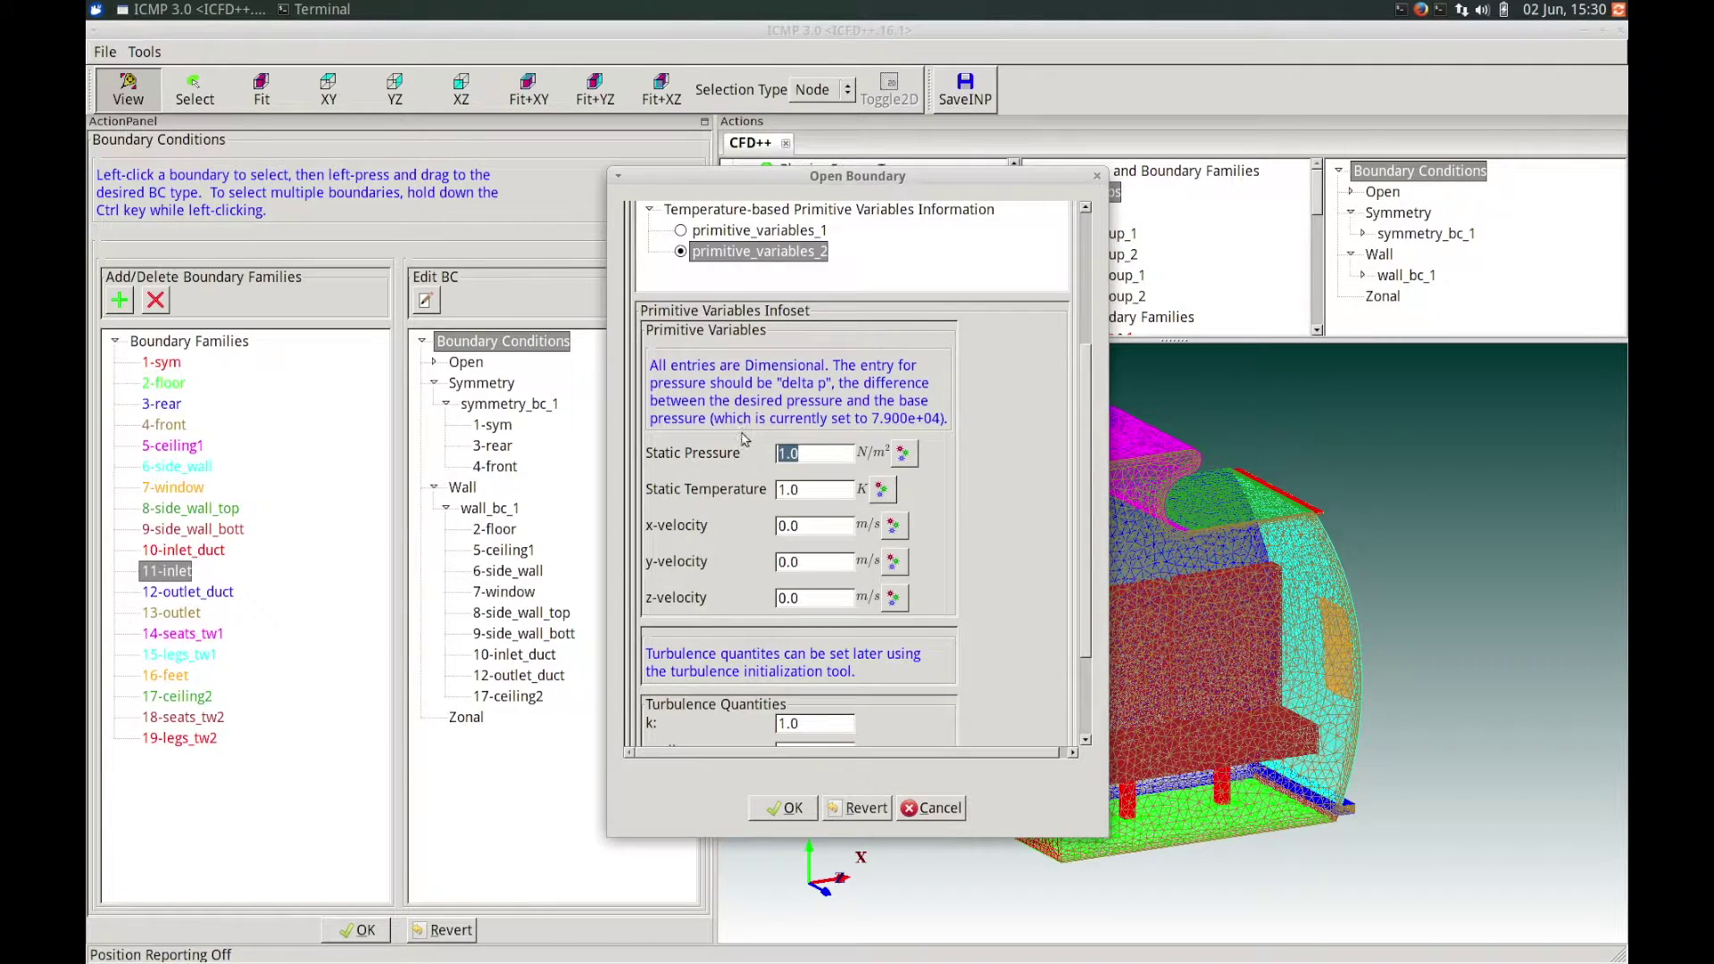
{"action": "type", "text": "0"}
{"action": "left_click_drag", "start_coordinate": [1090, 415], "coordinate": [1086, 393]}
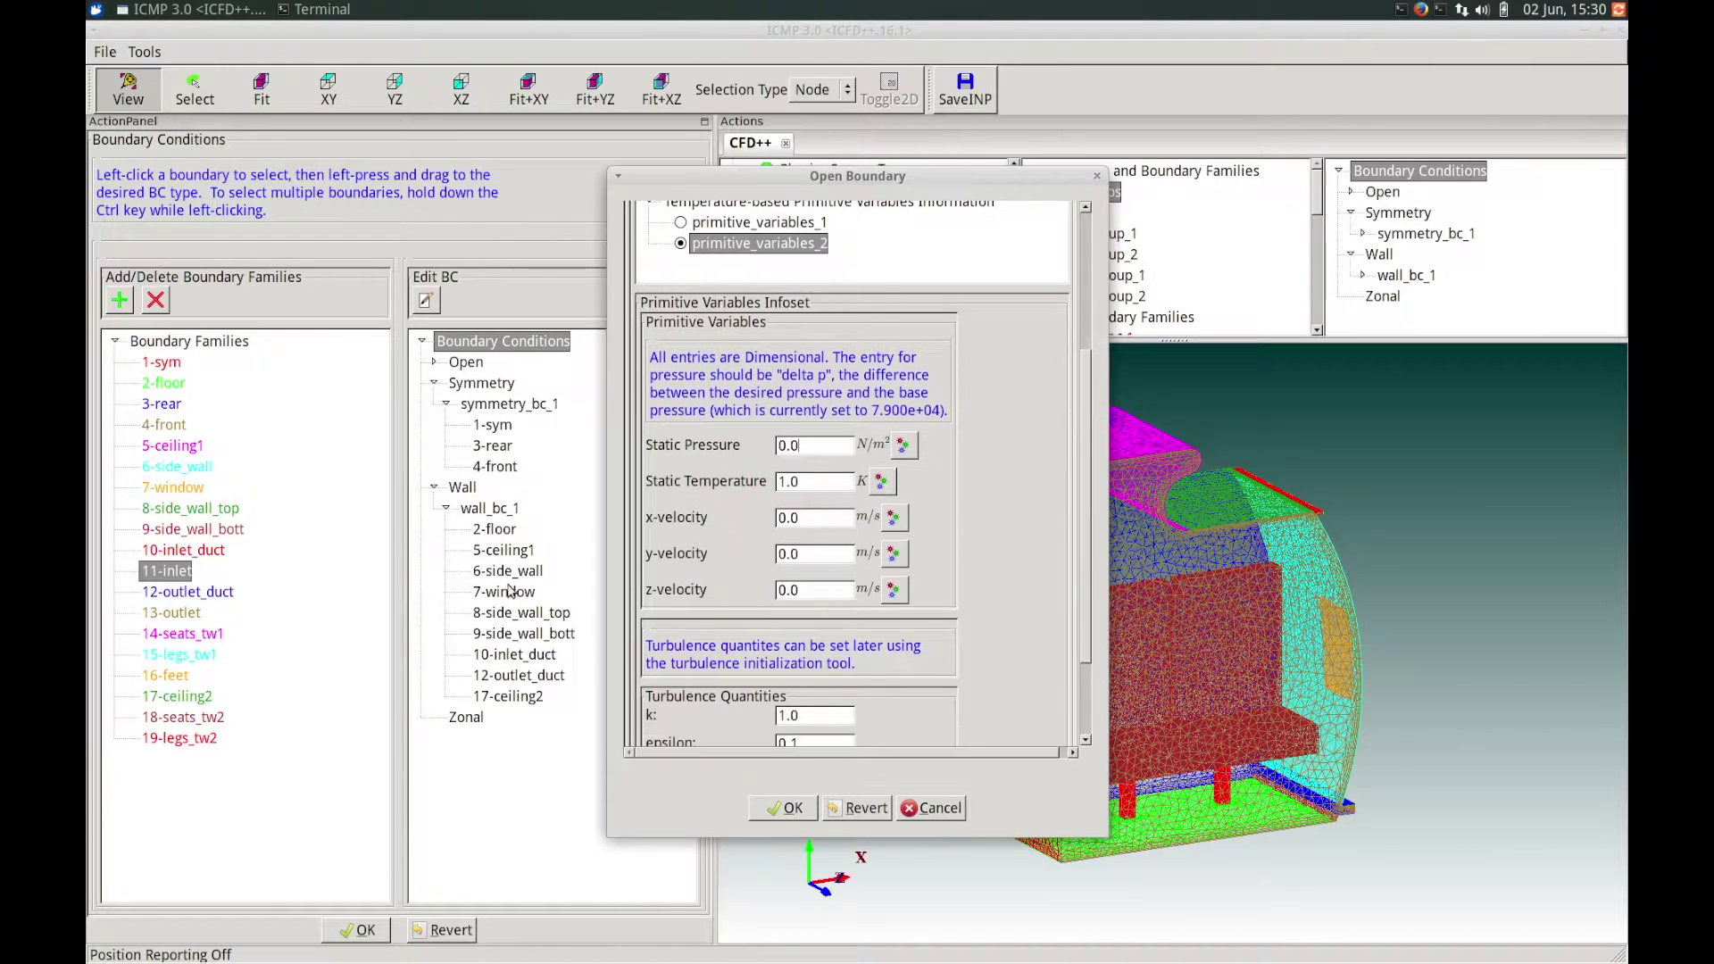
Set the inlet's static temperature to 293 K and x-velocity to -0.5 m/s, and confirm the open boundary.
{"action": "double_click", "coordinate": [803, 483]}
{"action": "type", "text": "293"}
{"action": "double_click", "coordinate": [823, 516]}
{"action": "type", "text": "-0"}
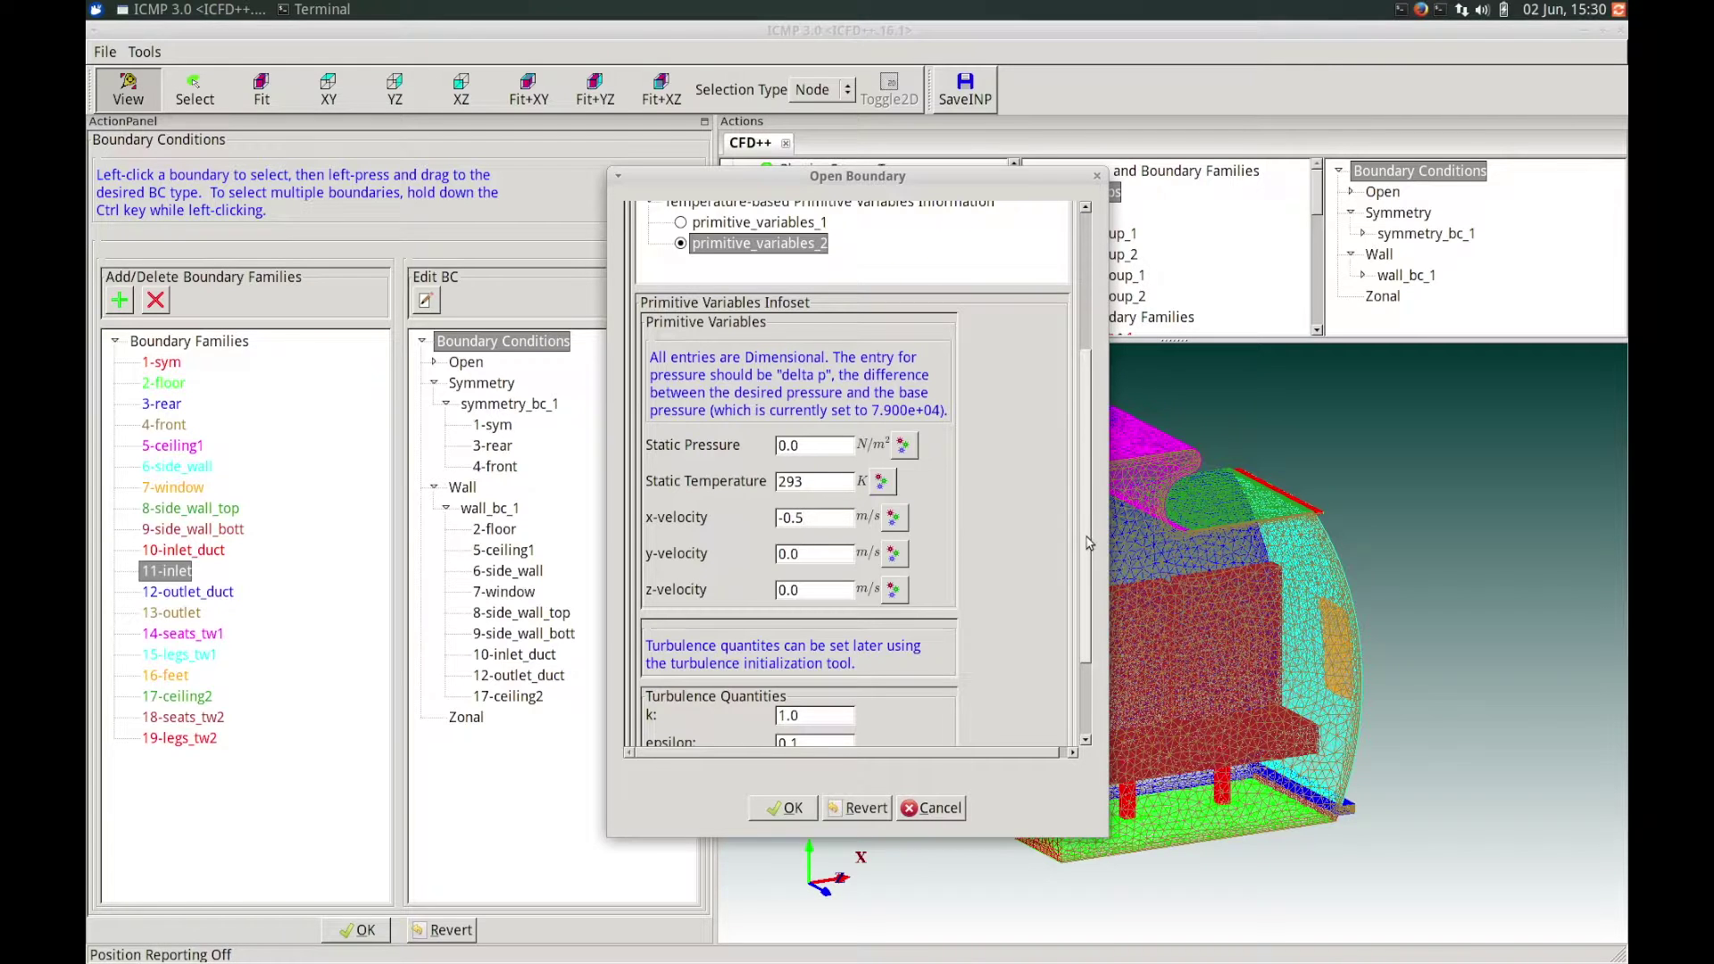
{"action": "scroll", "coordinate": [1088, 549], "scroll_direction": "down", "scroll_amount": 3}
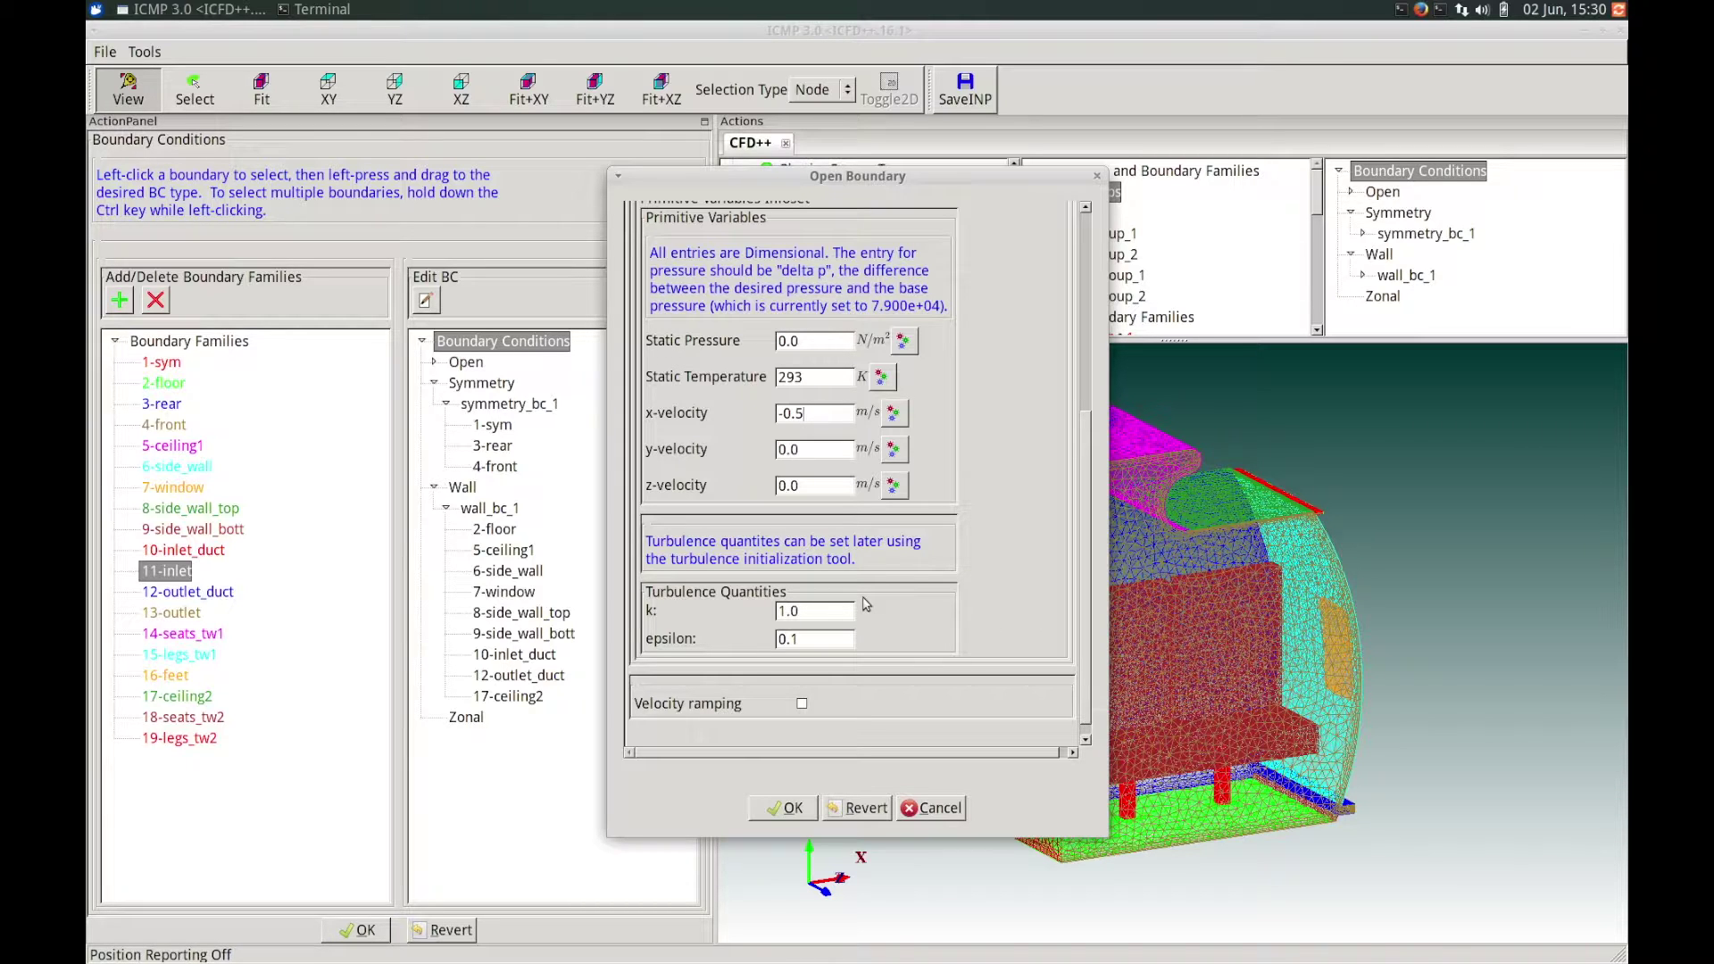
{"action": "left_click_drag", "start_coordinate": [1088, 515], "coordinate": [1089, 544]}
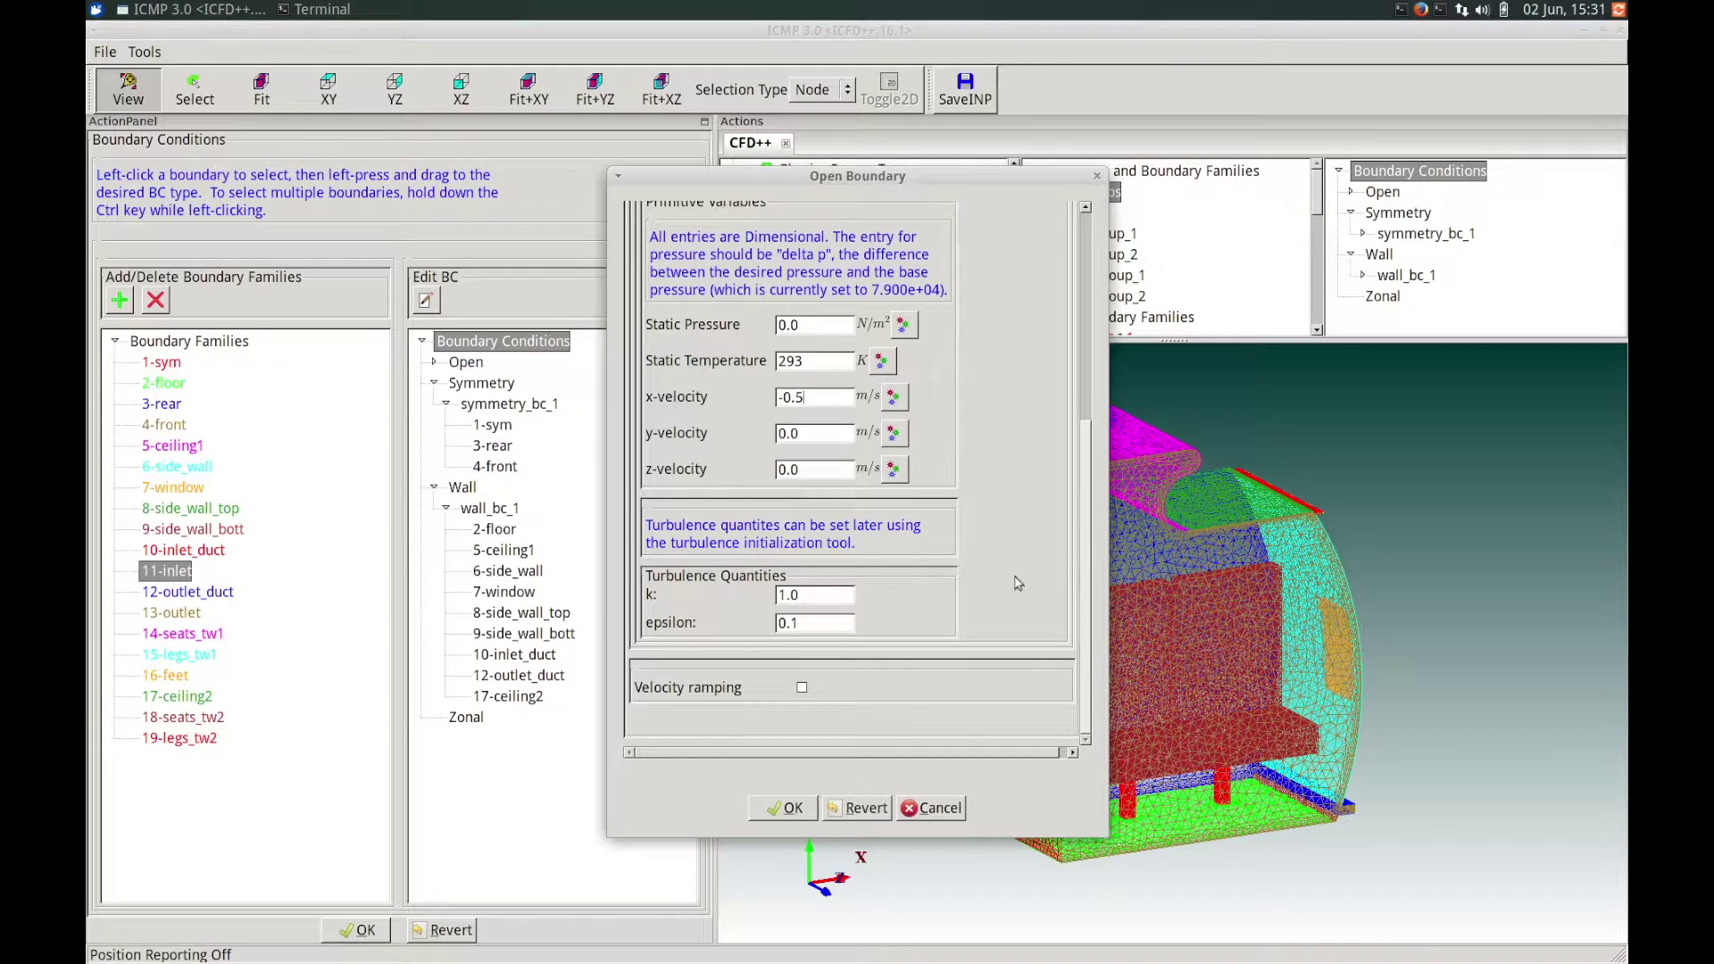
{"action": "left_click", "coordinate": [793, 810]}
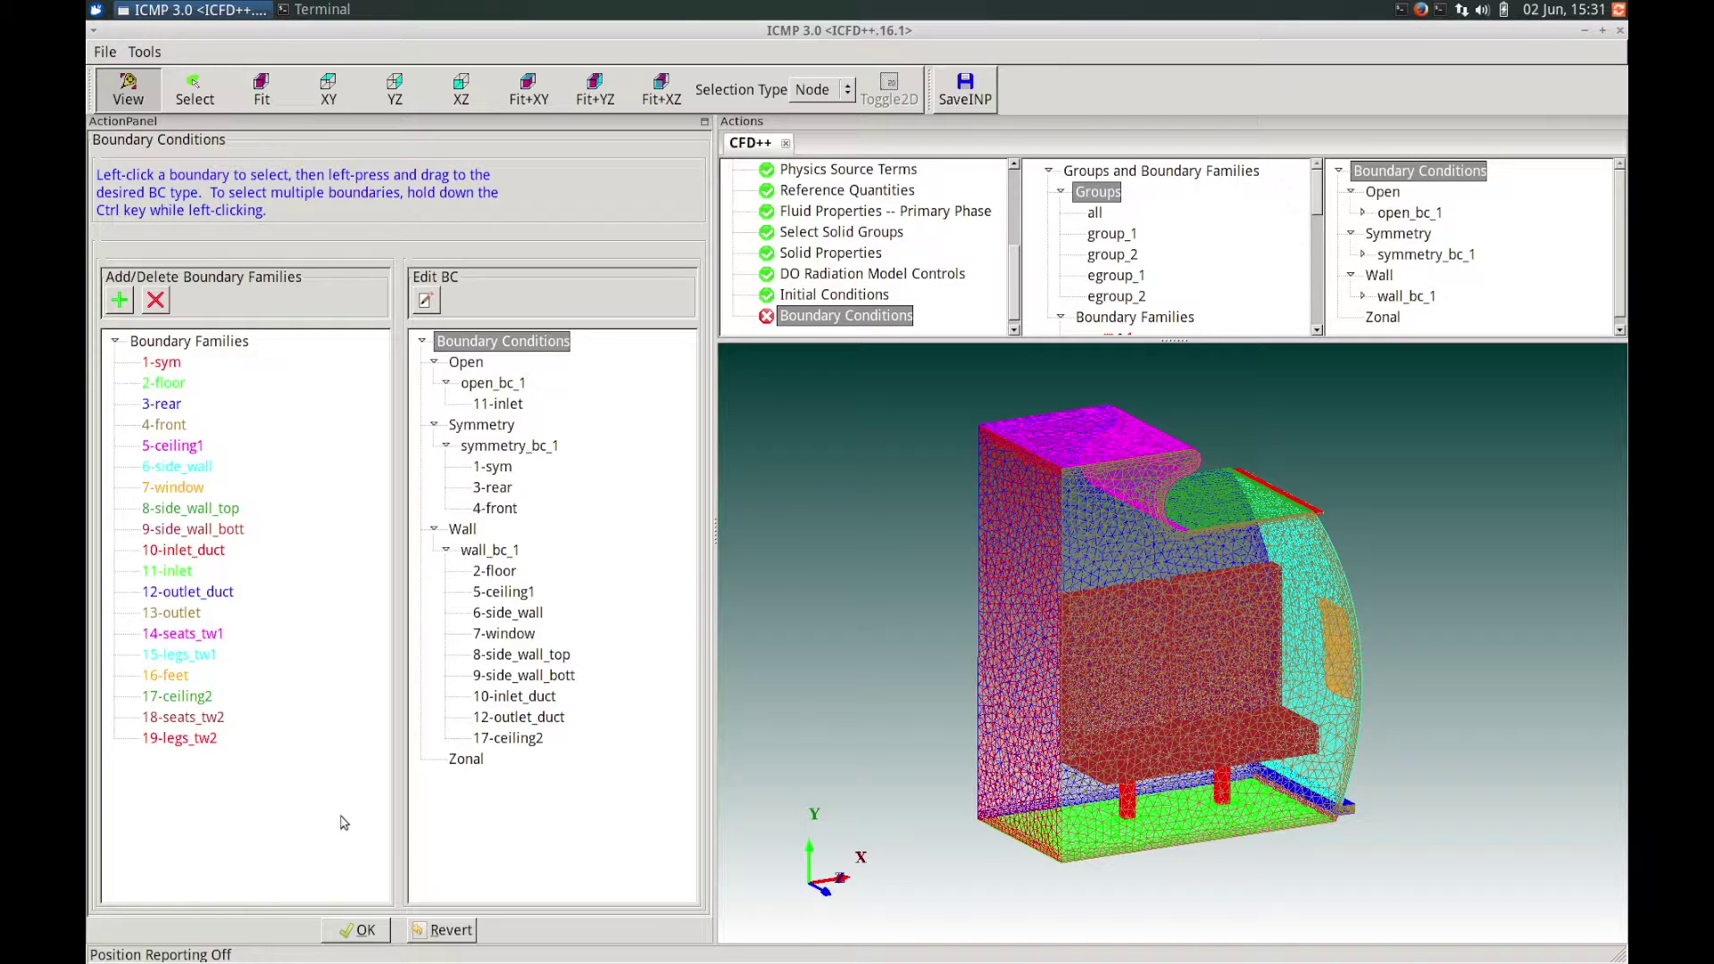
Assign 13-outlet to an Open boundary condition with the Outflow Only sub-group.
{"action": "left_click", "coordinate": [190, 614]}
{"action": "left_click_drag", "start_coordinate": [188, 621], "coordinate": [466, 364]}
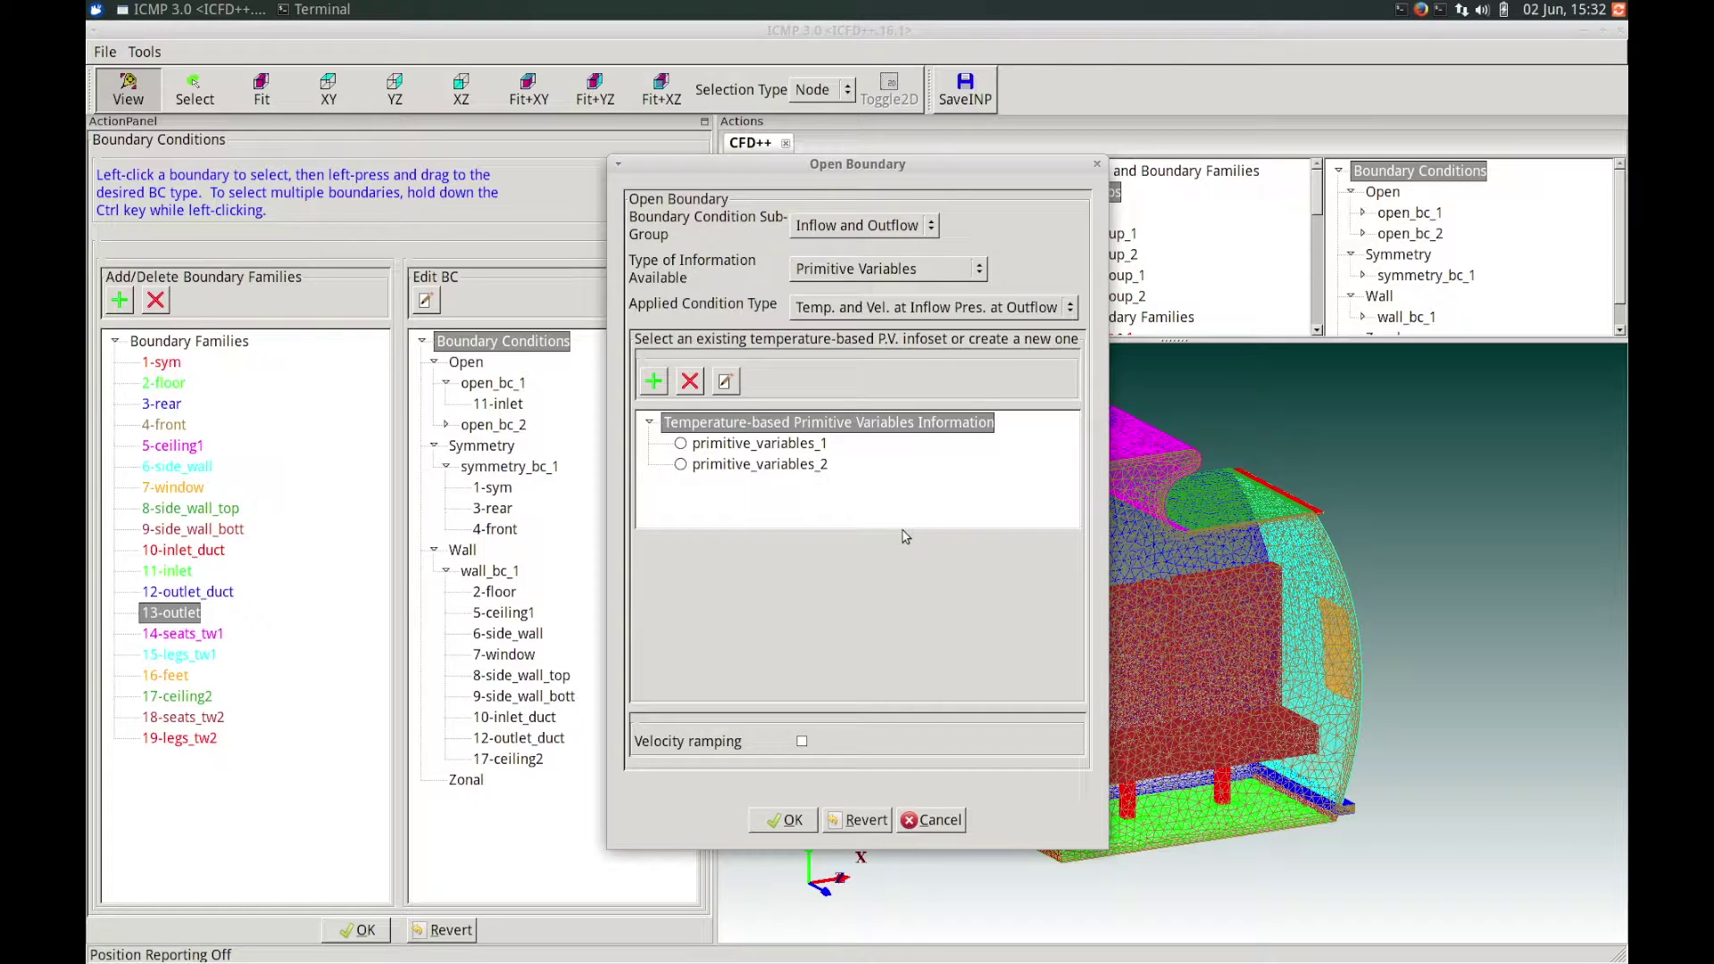
{"action": "left_click", "coordinate": [870, 234]}
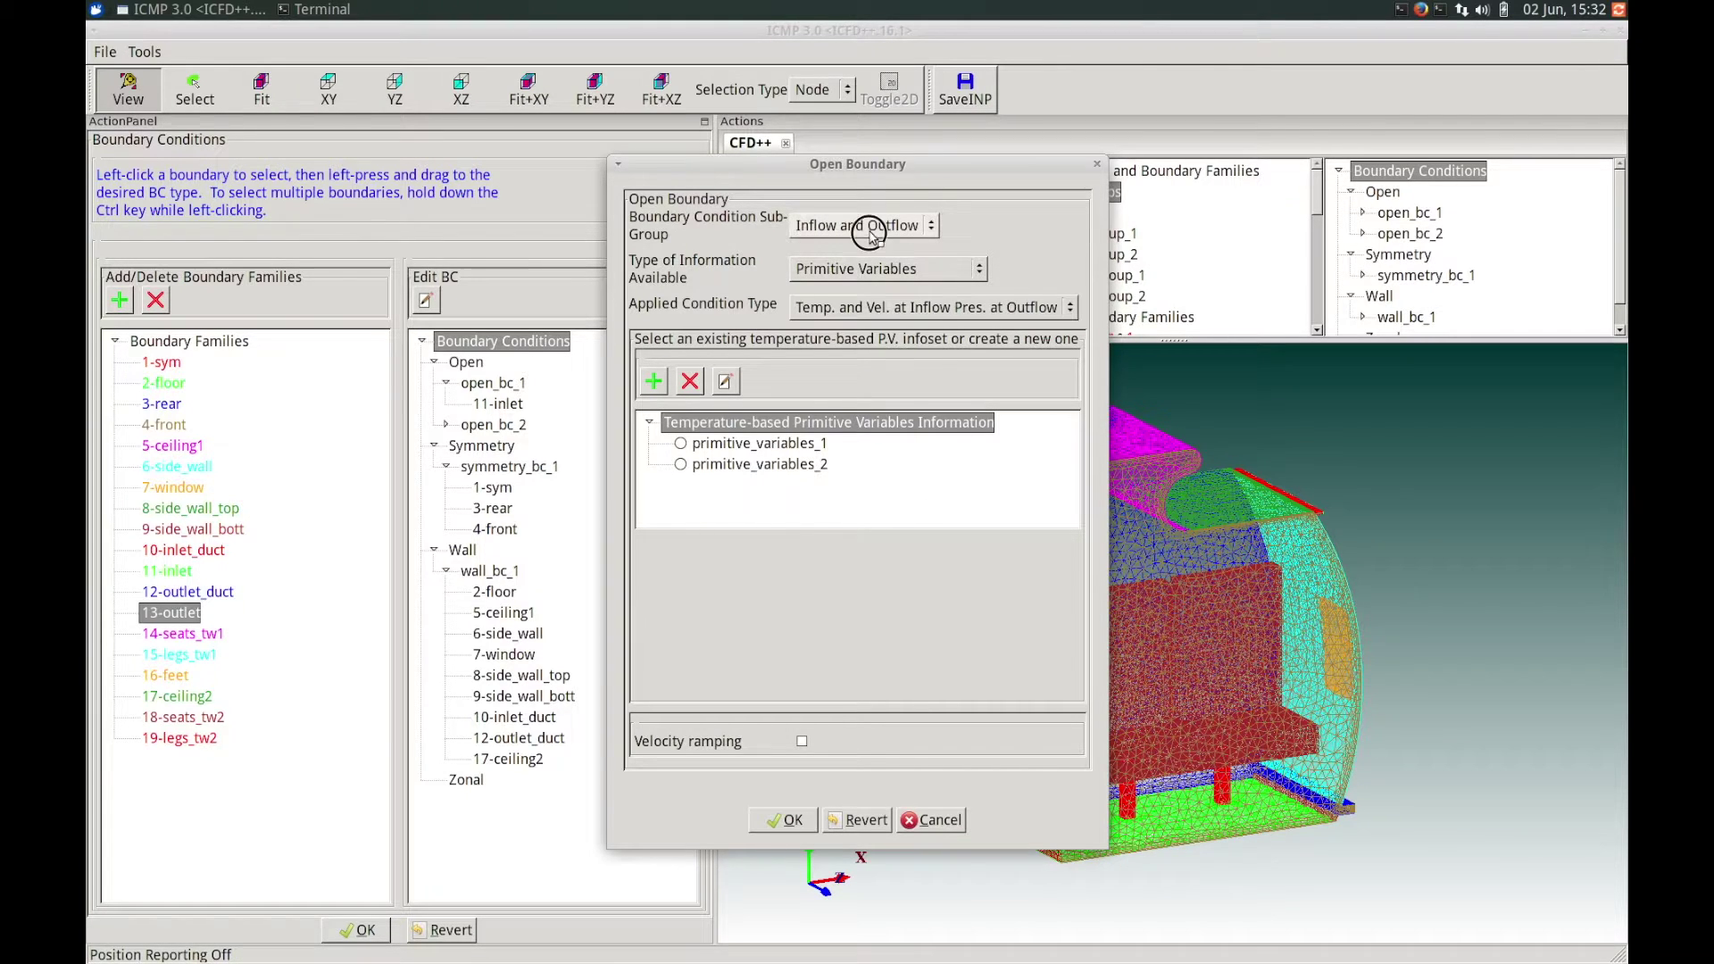
{"action": "left_click", "coordinate": [856, 268]}
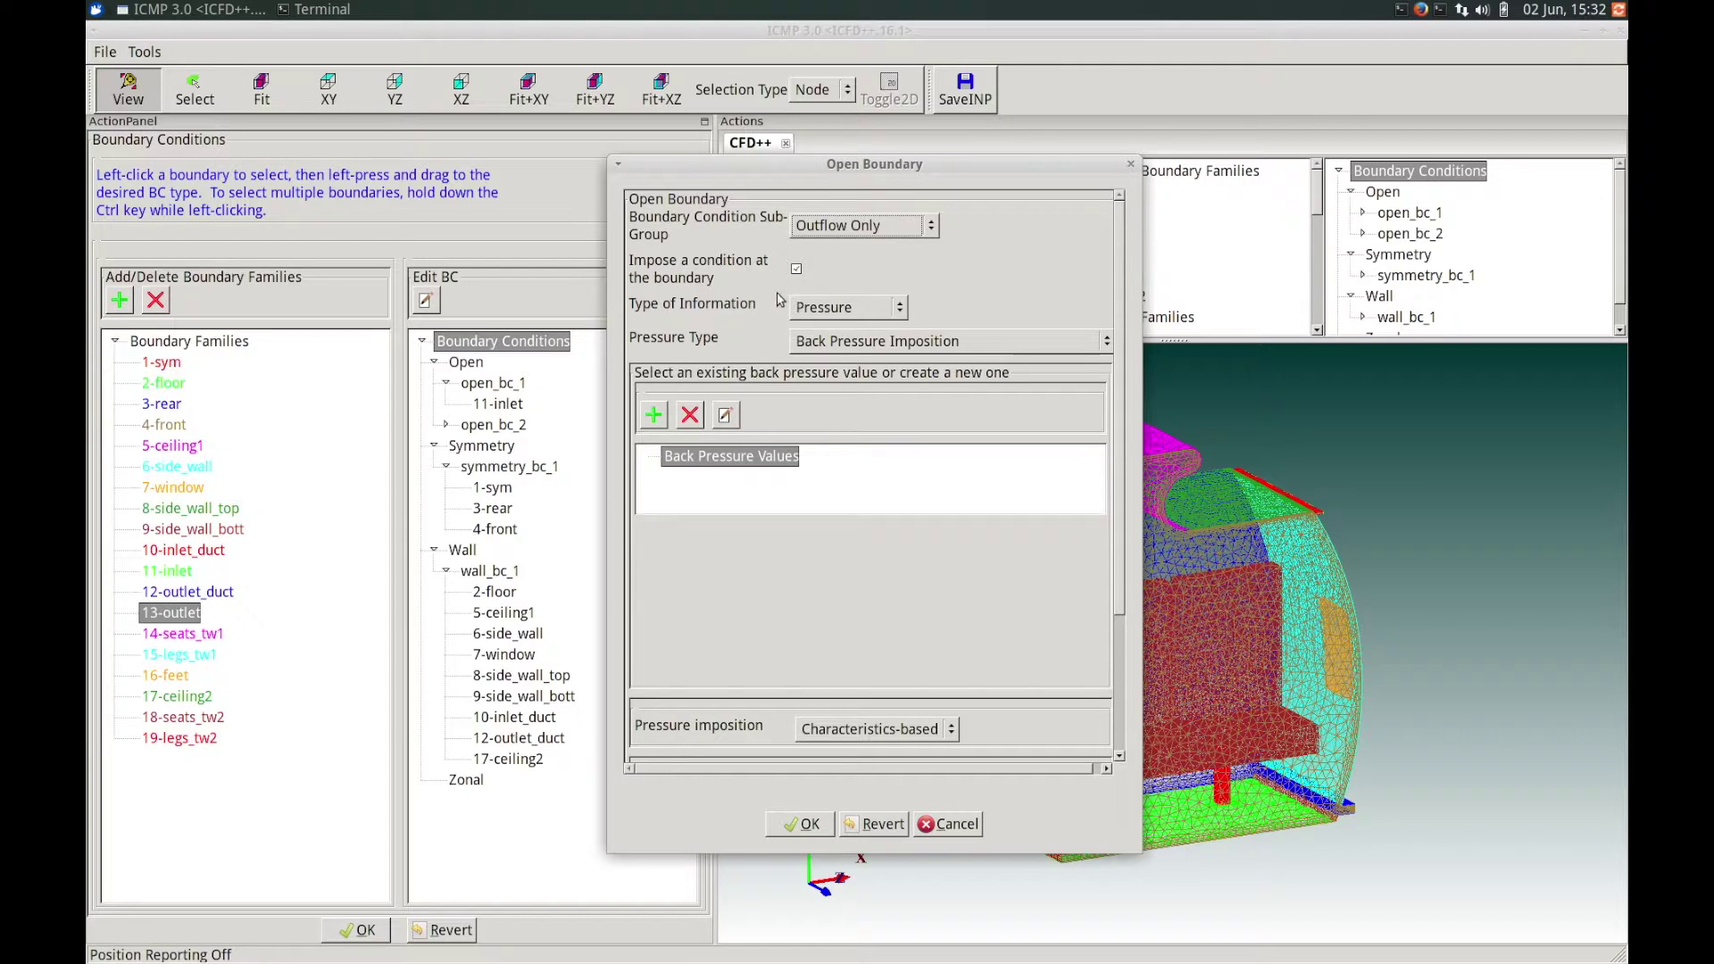
Keep a condition imposed at the outlet, with Pressure as the information type and Back Pressure Imposition as the pressure type.
{"action": "left_click", "coordinate": [796, 266]}
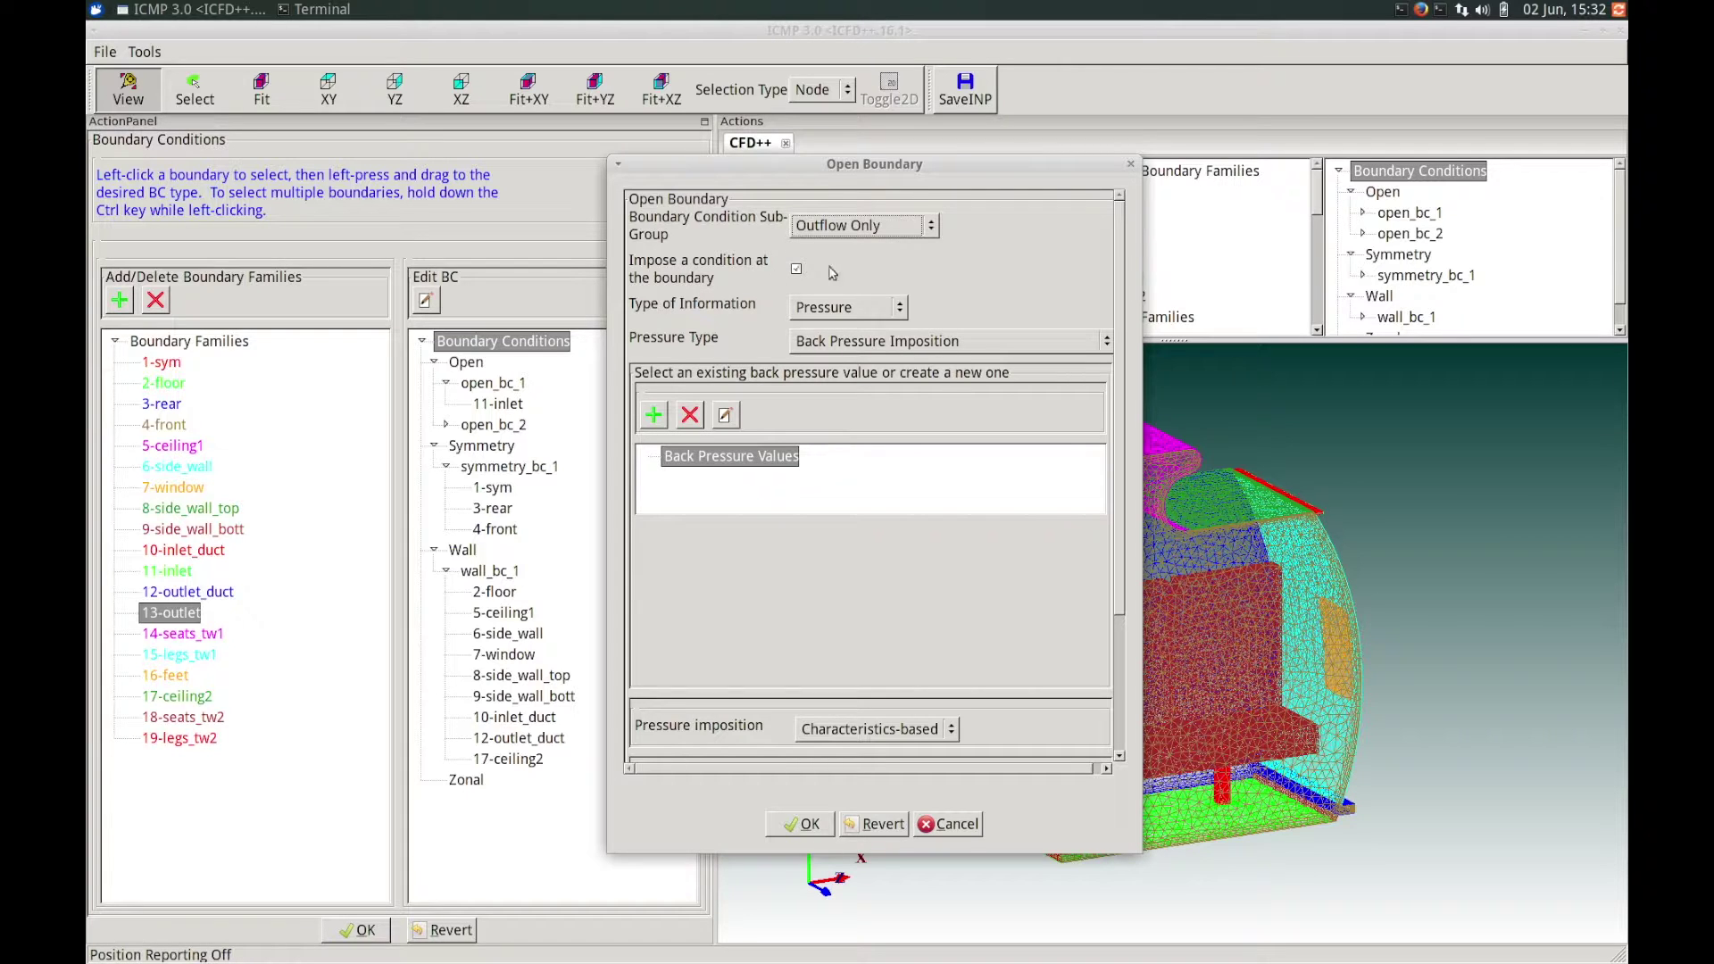
{"action": "left_click", "coordinate": [896, 307]}
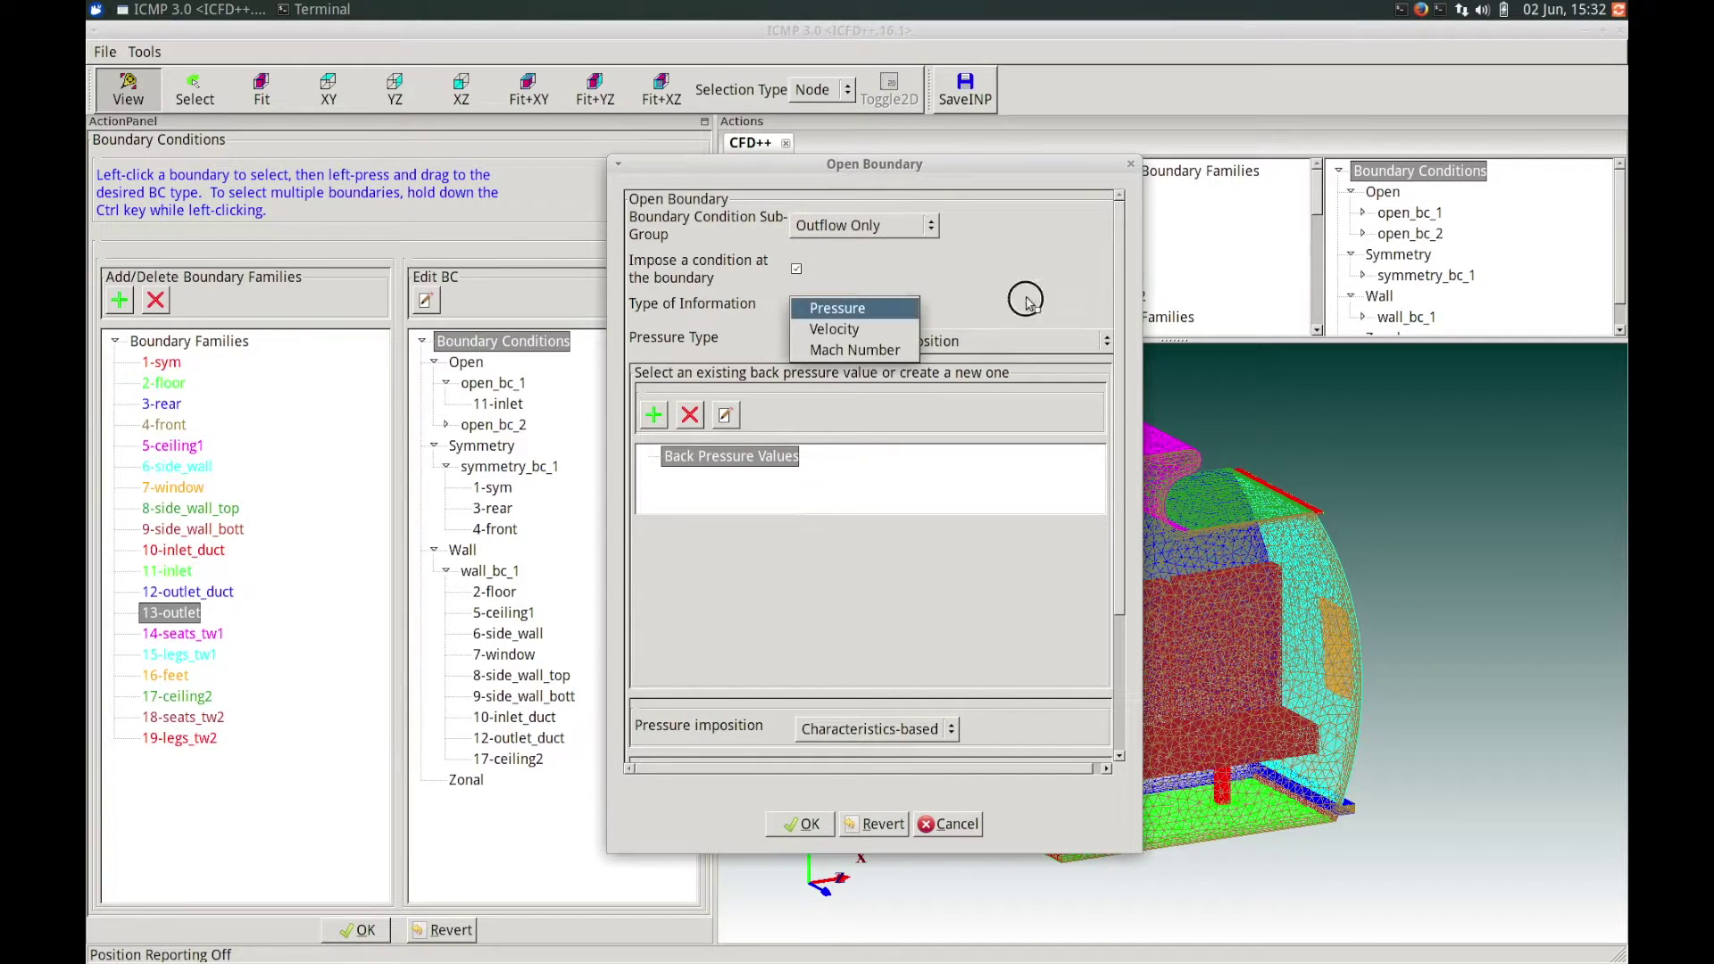
{"action": "left_click", "coordinate": [897, 308]}
{"action": "left_click", "coordinate": [929, 337]}
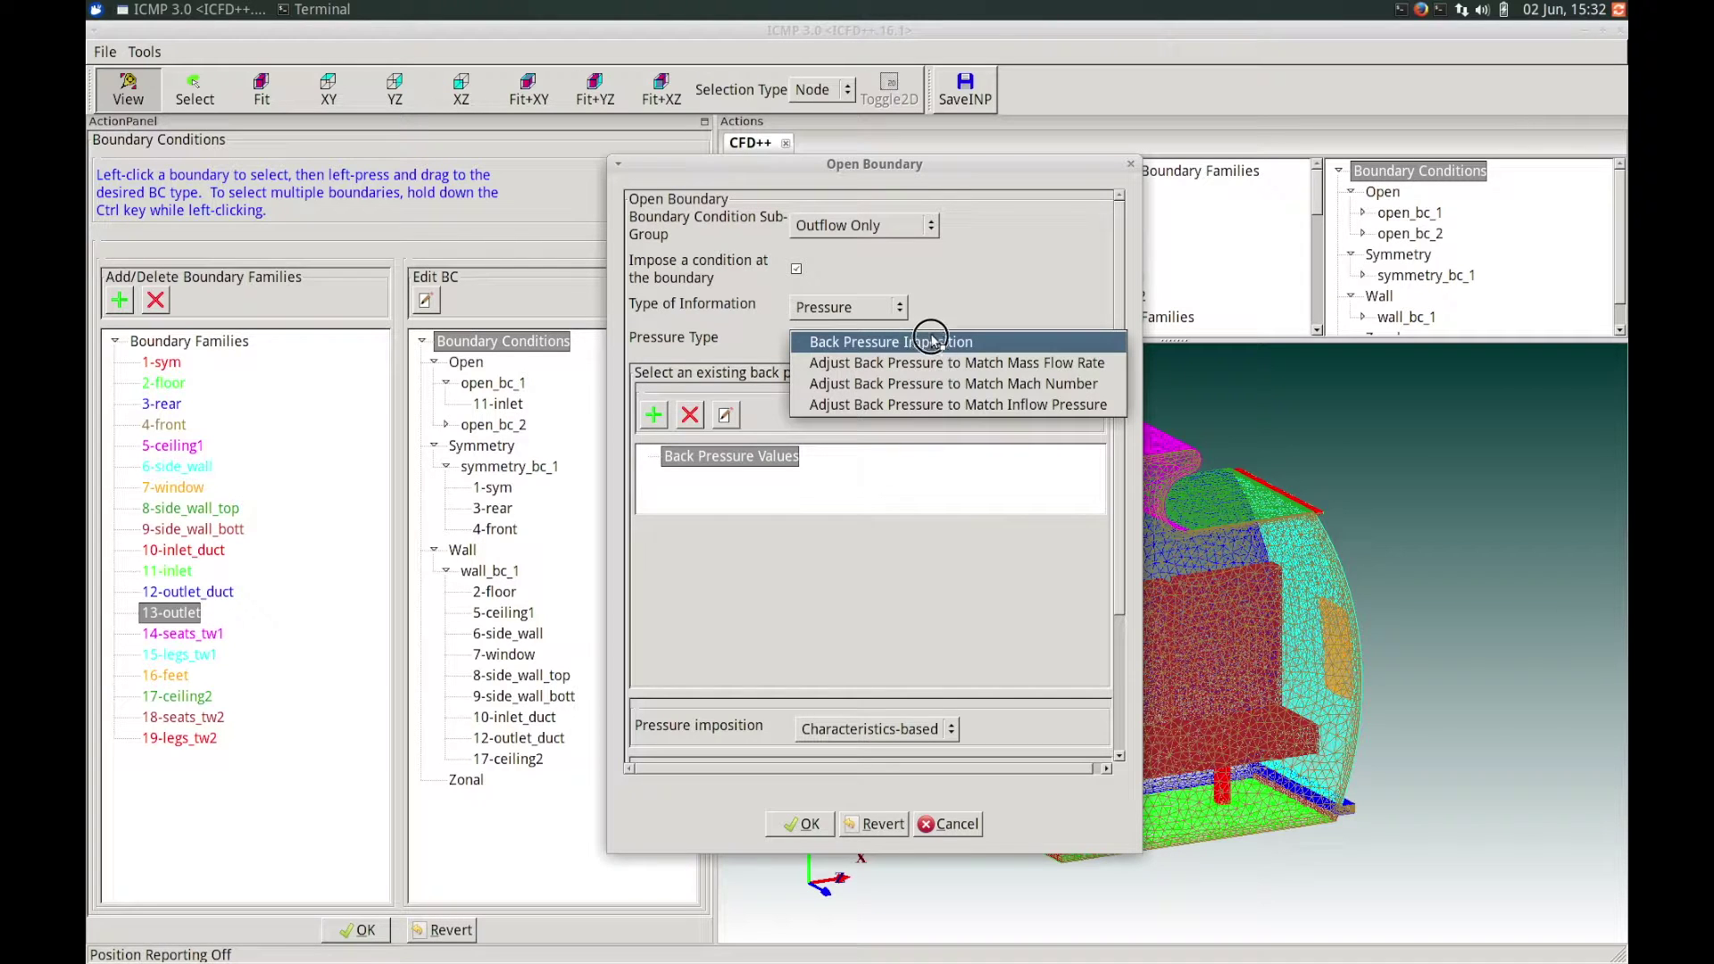
{"action": "left_click", "coordinate": [927, 340]}
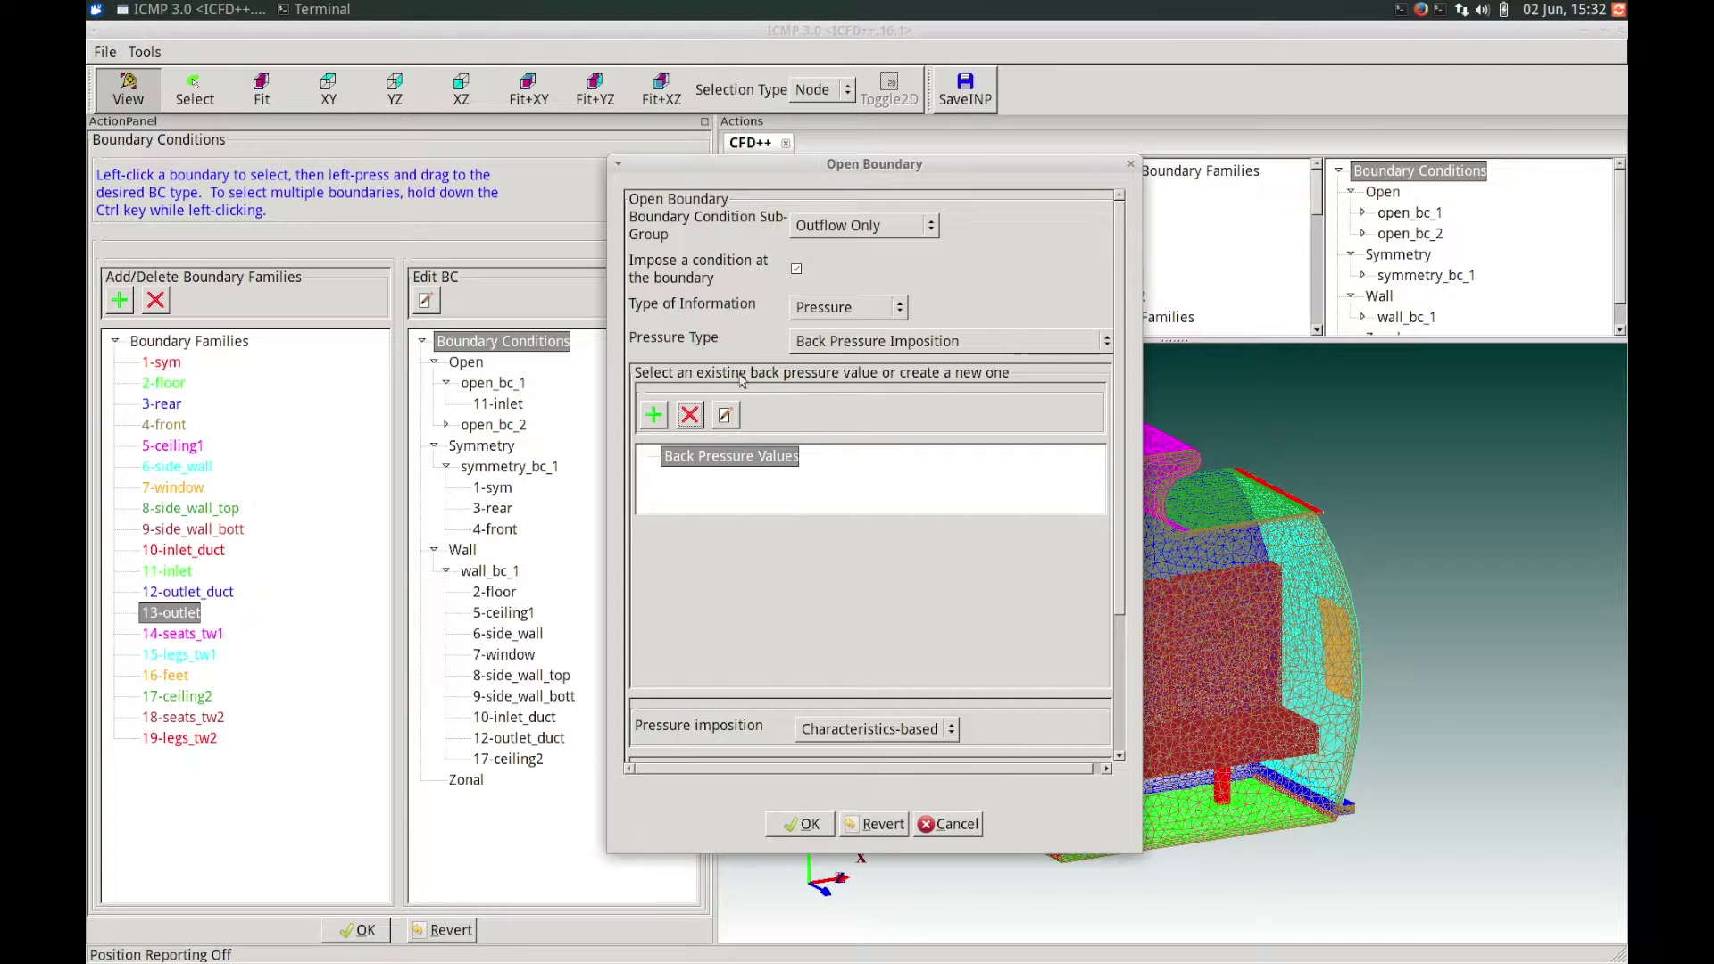
Create and select a new back pressure value of 0.0 N/m² for the outlet, keeping the pressure imposition Characteristics-based.
{"action": "left_click", "coordinate": [660, 417]}
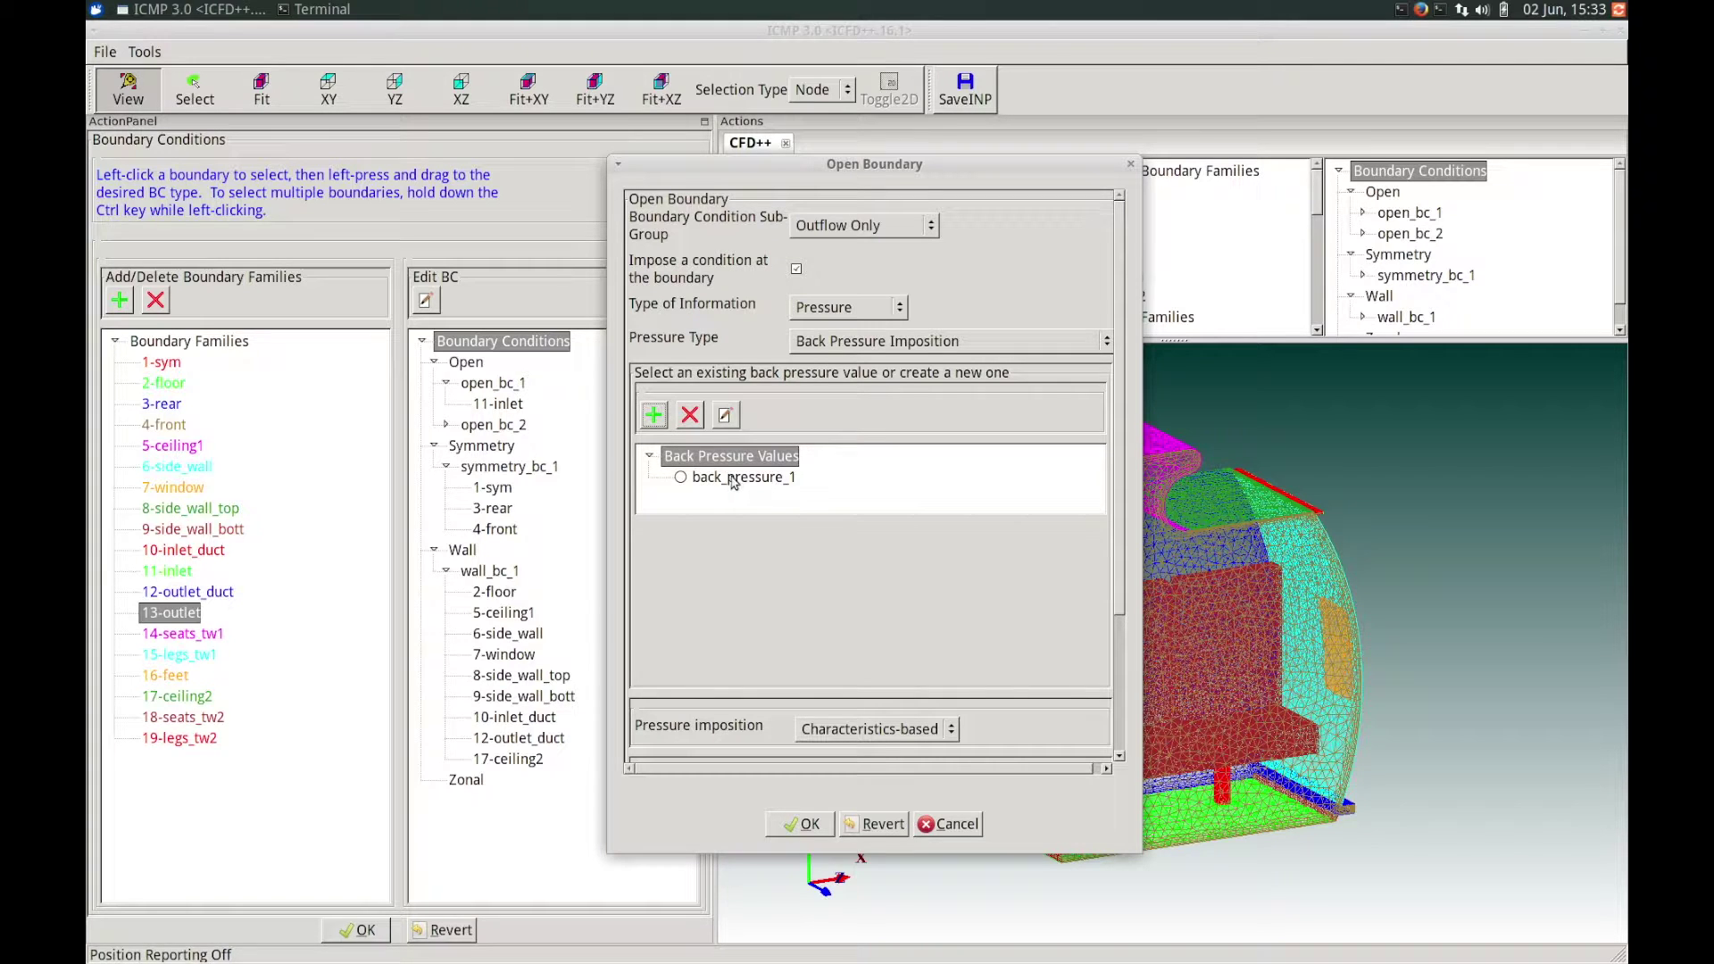
{"action": "left_click", "coordinate": [731, 480]}
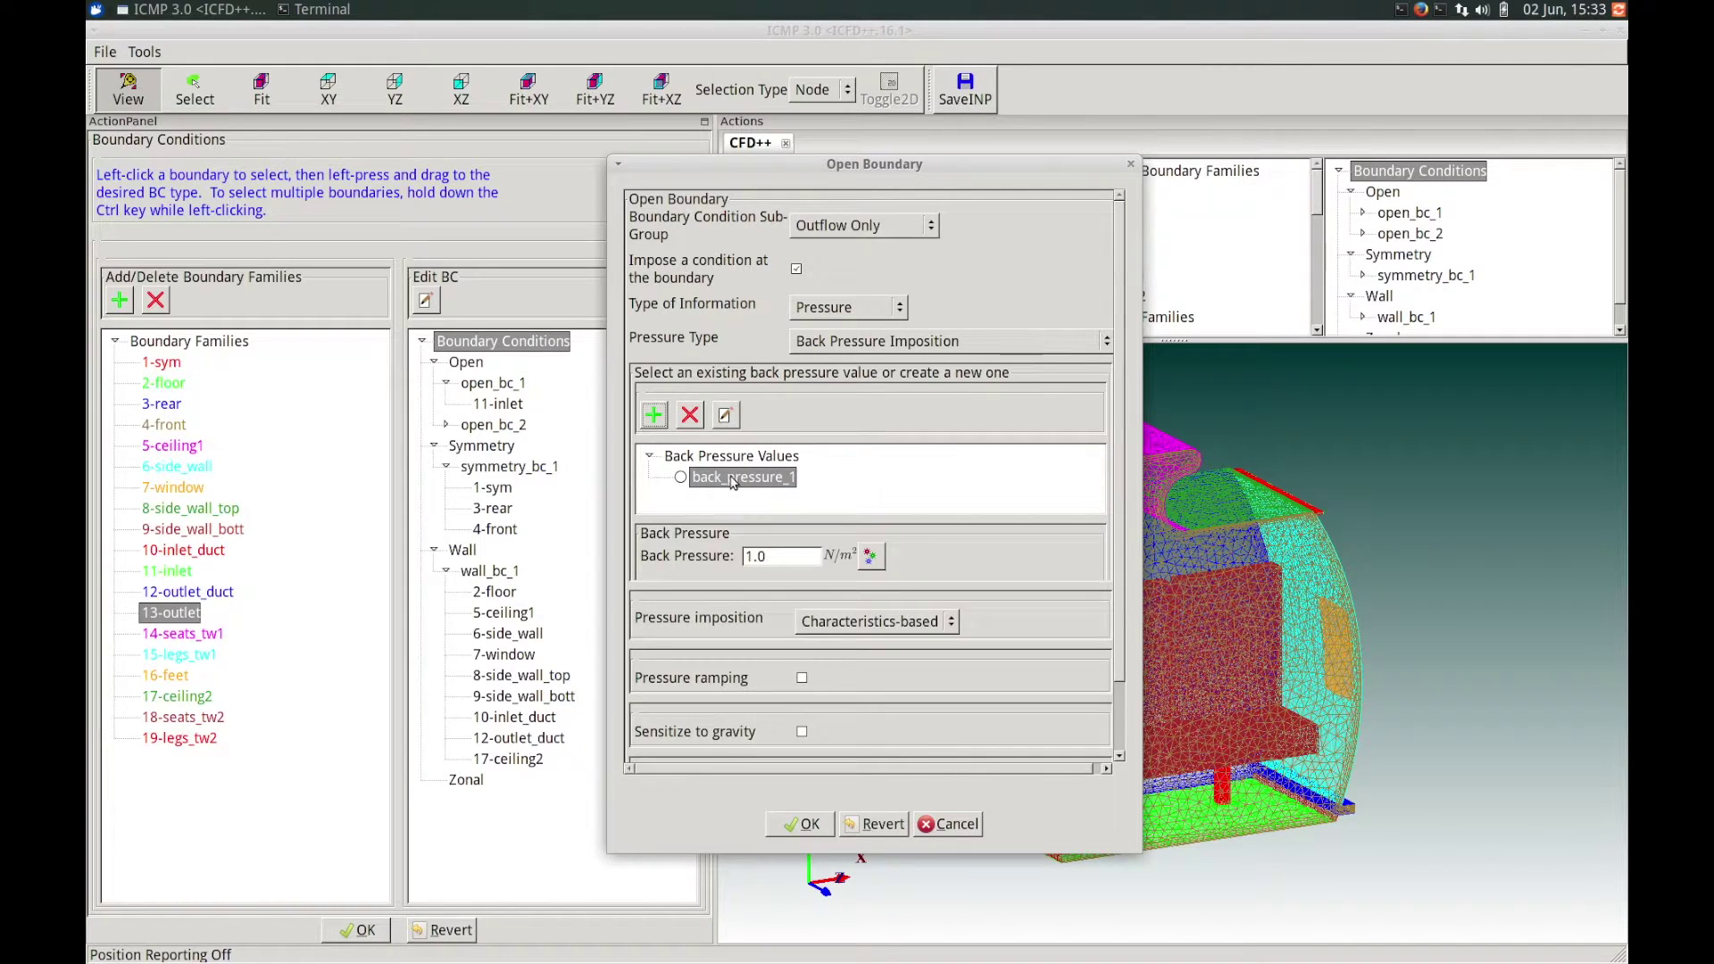
{"action": "left_click", "coordinate": [680, 478]}
{"action": "left_click", "coordinate": [790, 558]}
{"action": "left_click_drag", "start_coordinate": [789, 557], "coordinate": [745, 543]}
{"action": "type", "text": "0.0"}
{"action": "left_click", "coordinate": [946, 621]}
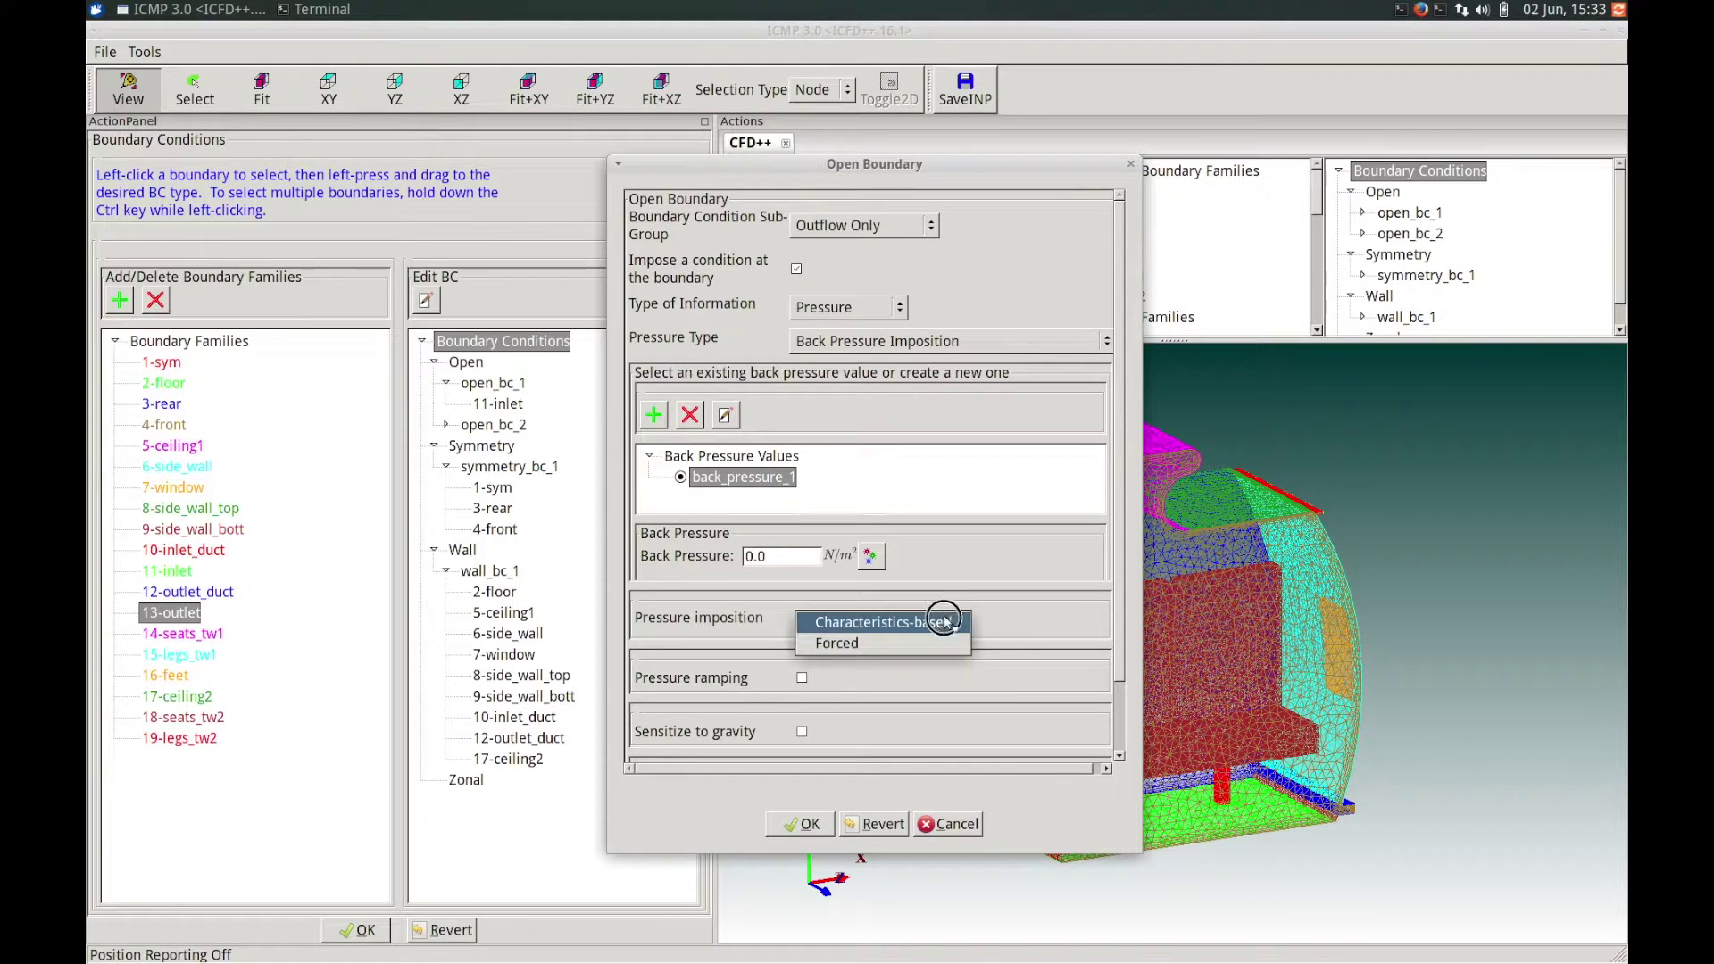
{"action": "left_click", "coordinate": [945, 622]}
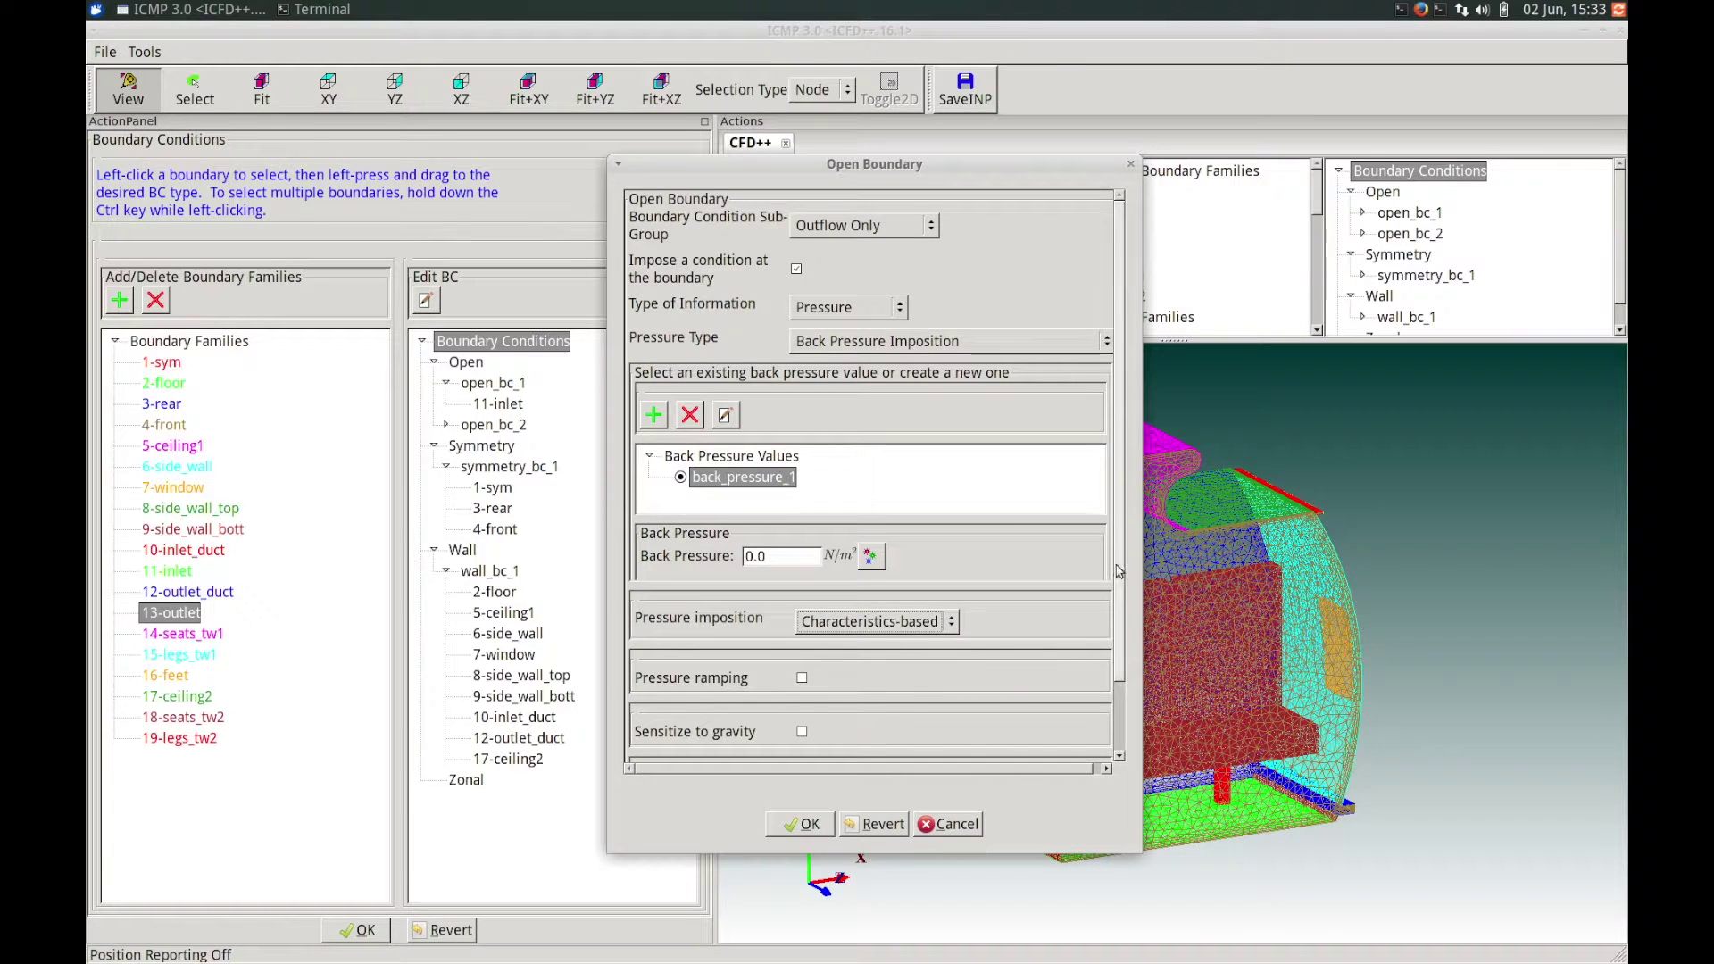
Enable gravity sensitization for the outlet back pressure and keep its mode as Integral.
{"action": "scroll", "coordinate": [1117, 572], "scroll_direction": "down", "scroll_amount": 2}
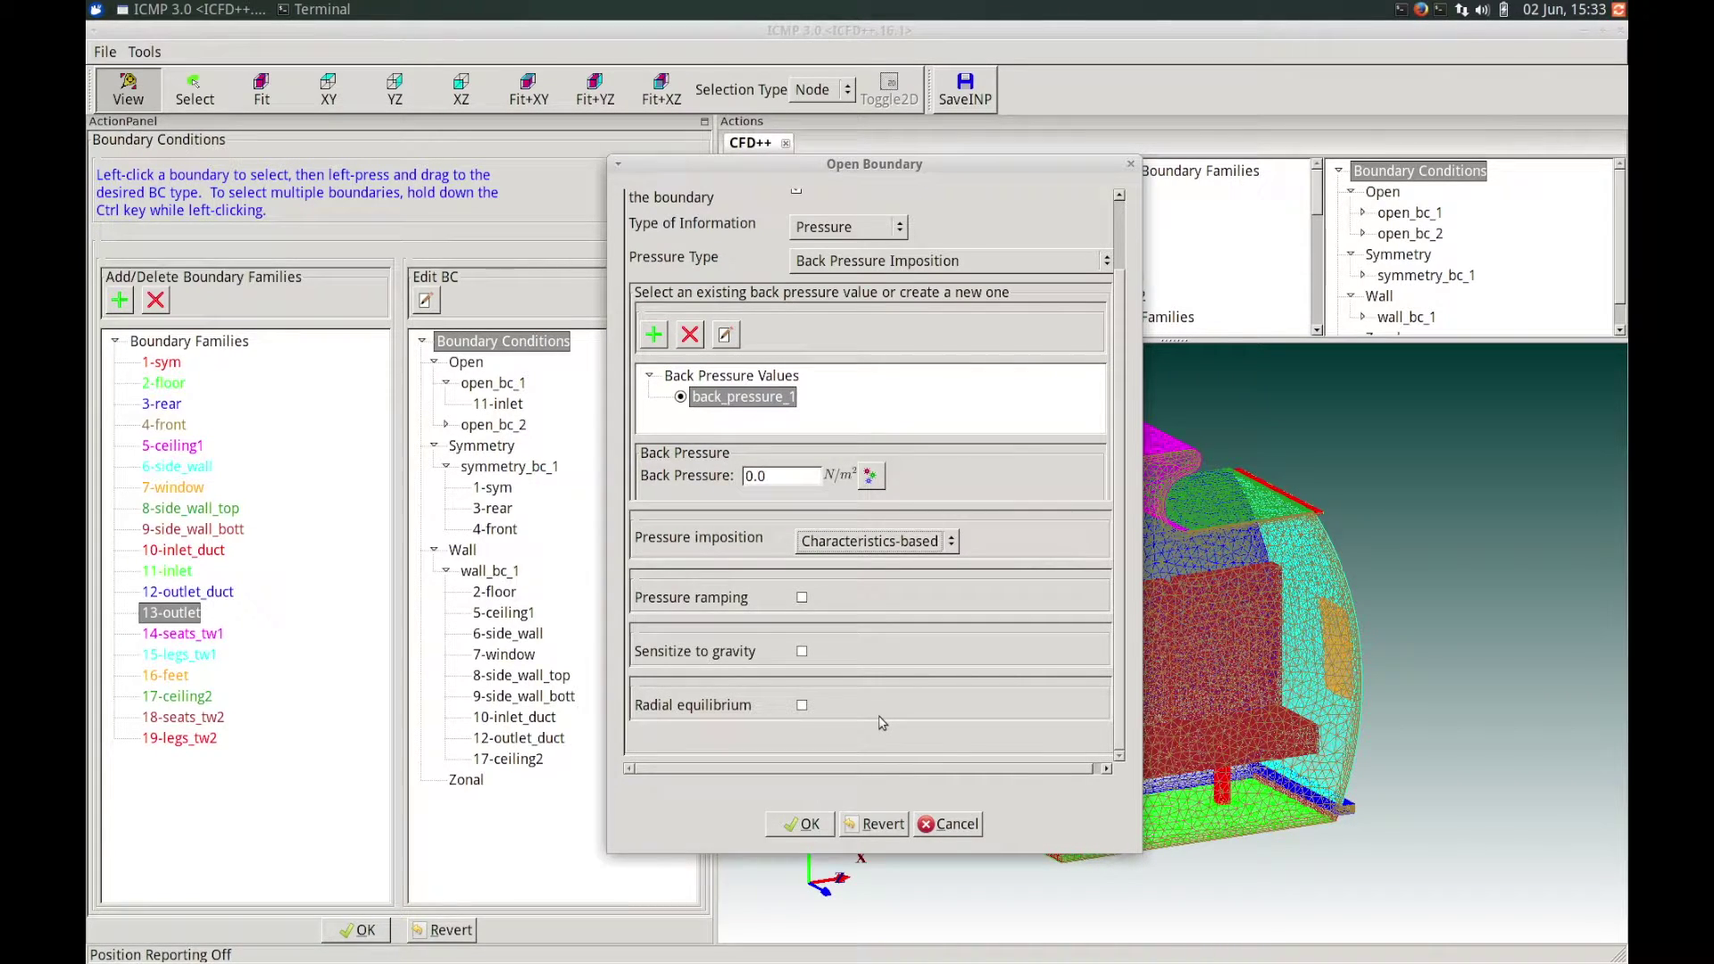
{"action": "left_click", "coordinate": [802, 653]}
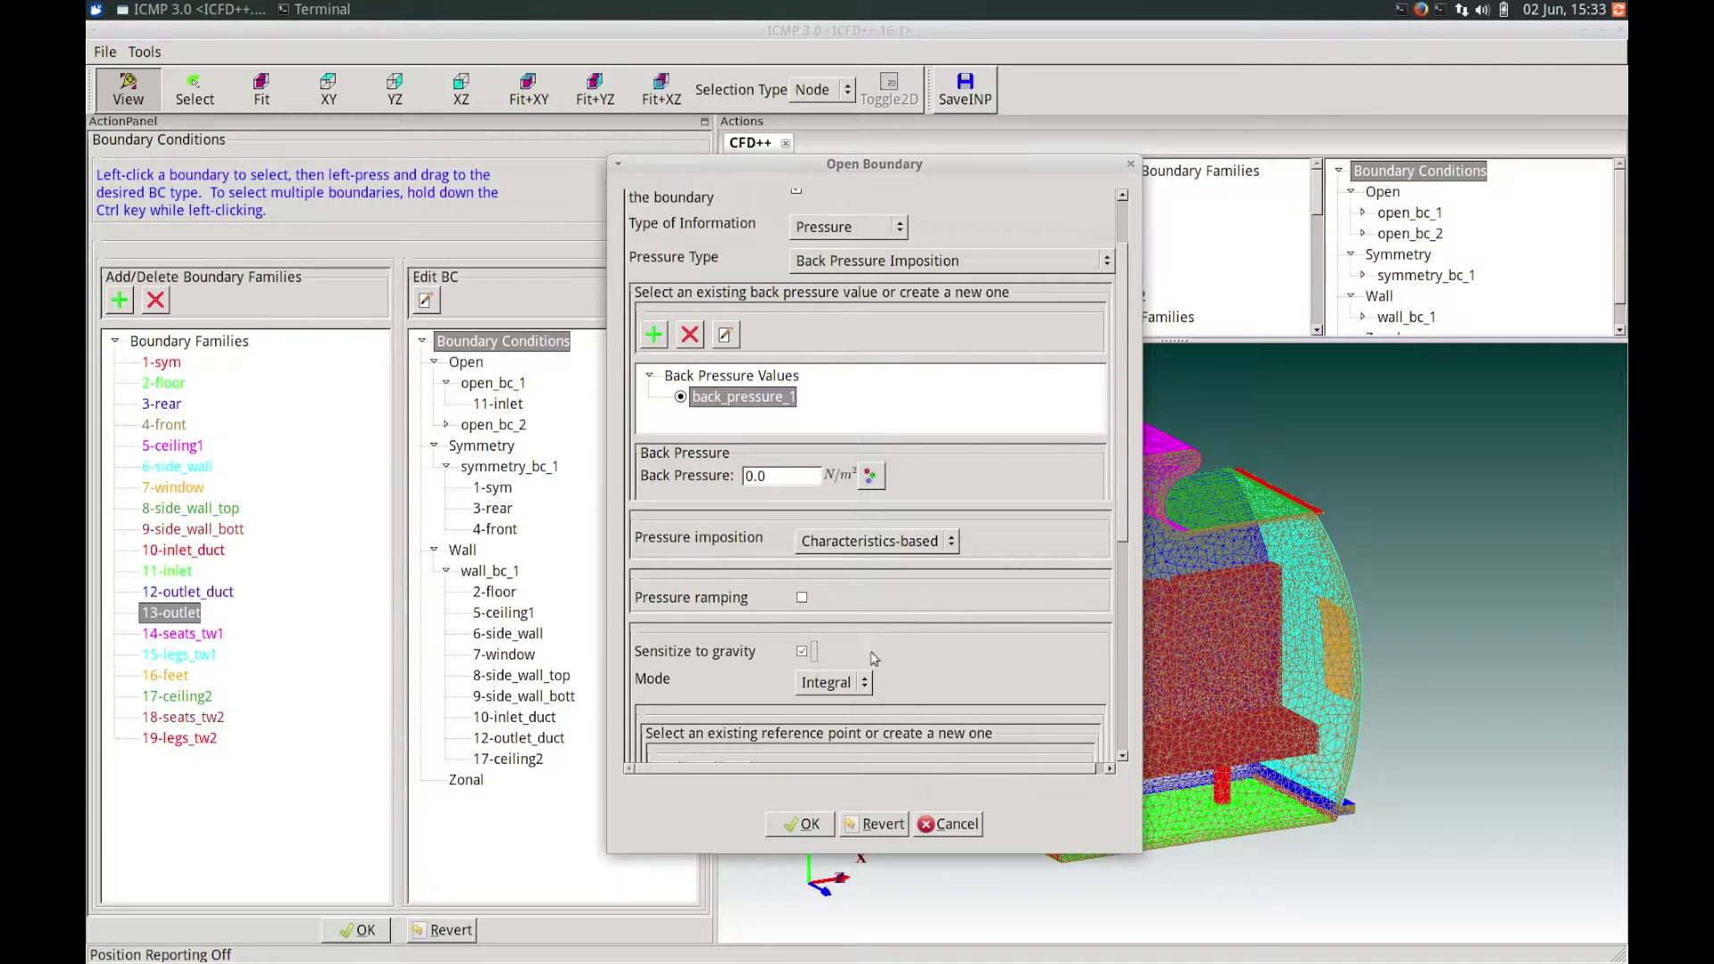
{"action": "left_click_drag", "start_coordinate": [1118, 498], "coordinate": [1123, 618]}
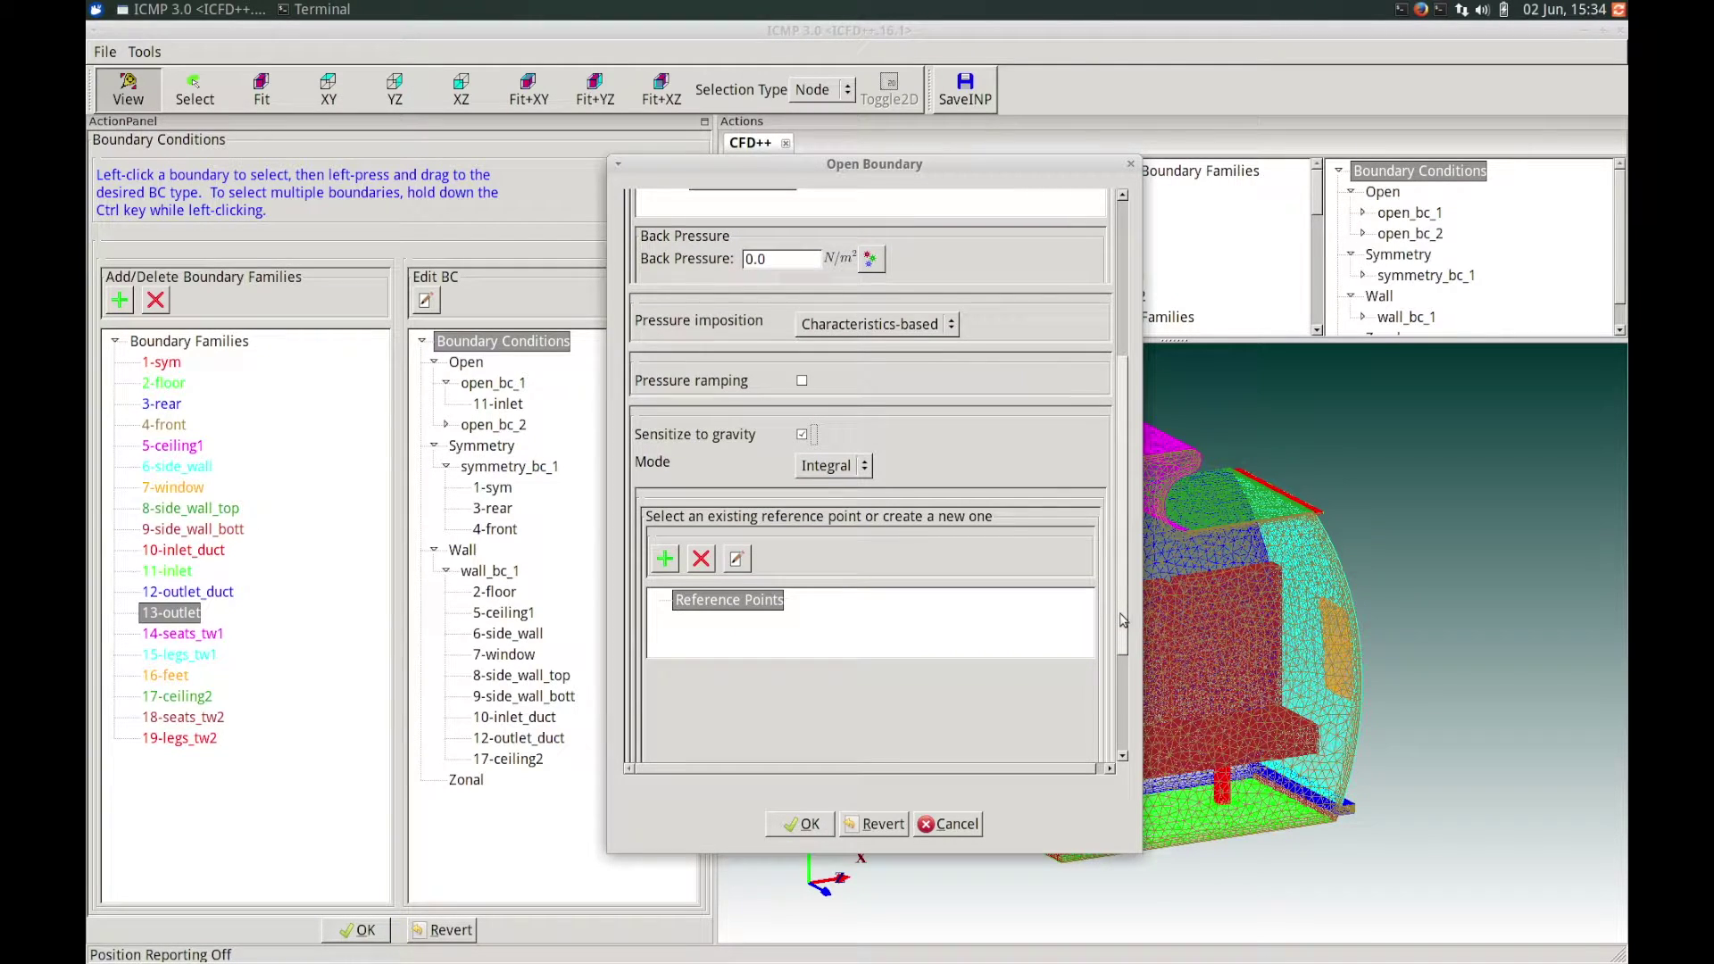
{"action": "left_click_drag", "start_coordinate": [1120, 615], "coordinate": [1120, 615]}
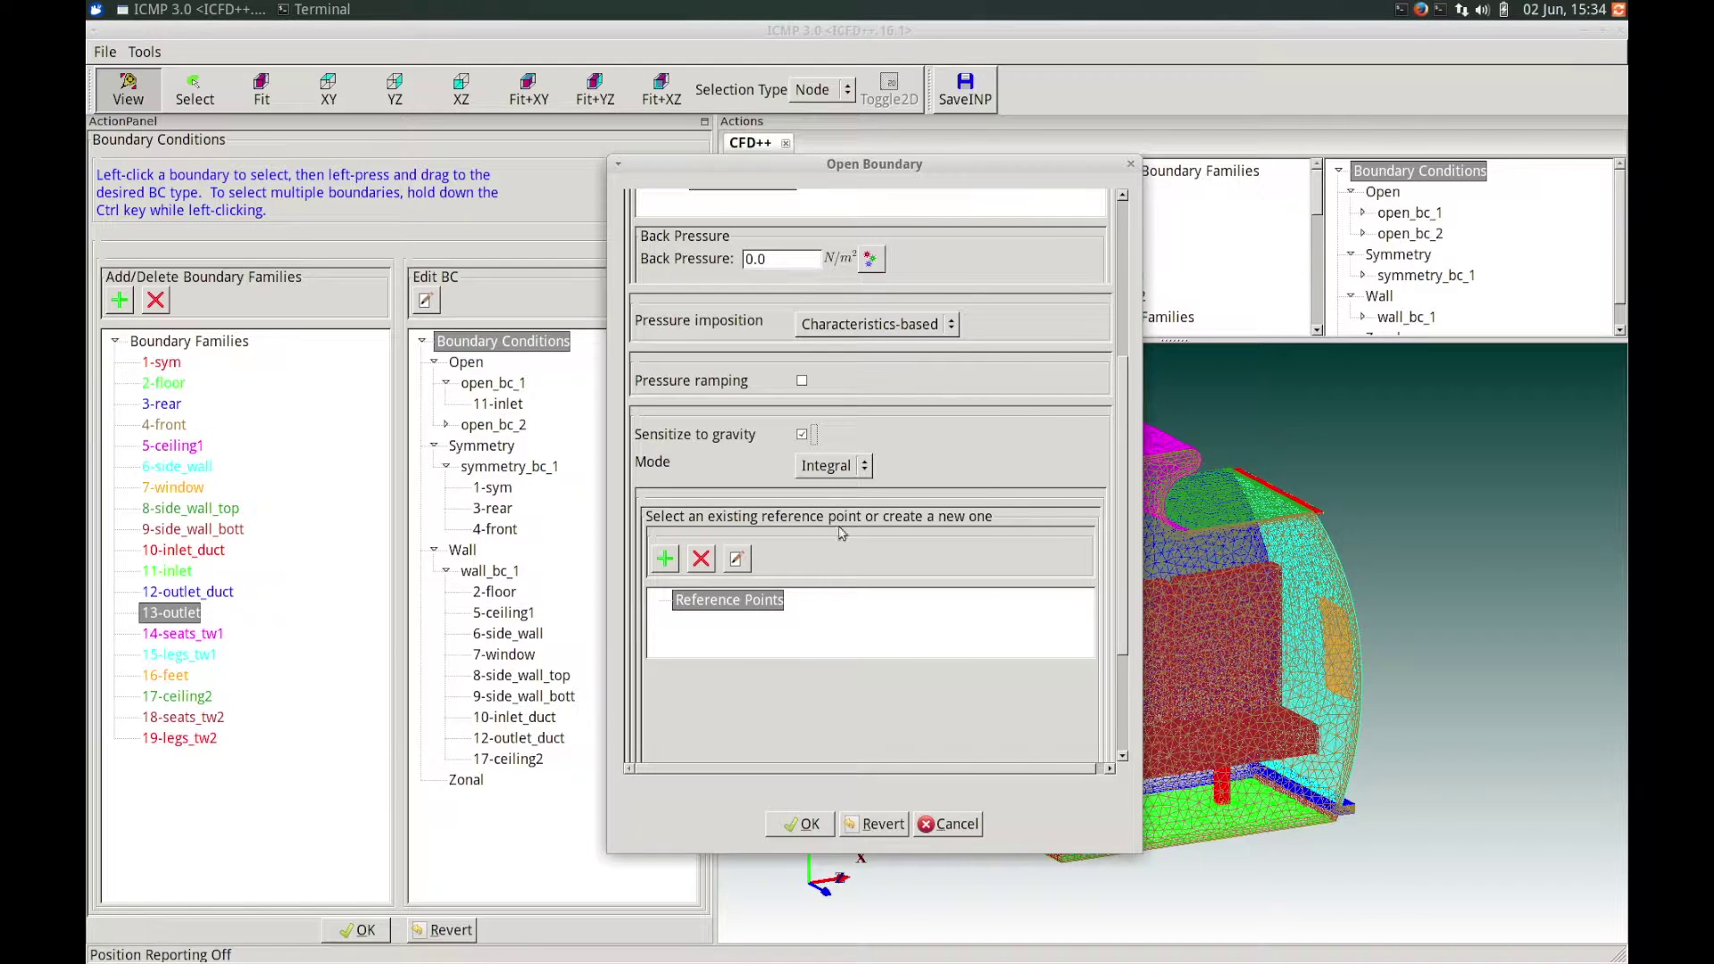
{"action": "left_click", "coordinate": [831, 465]}
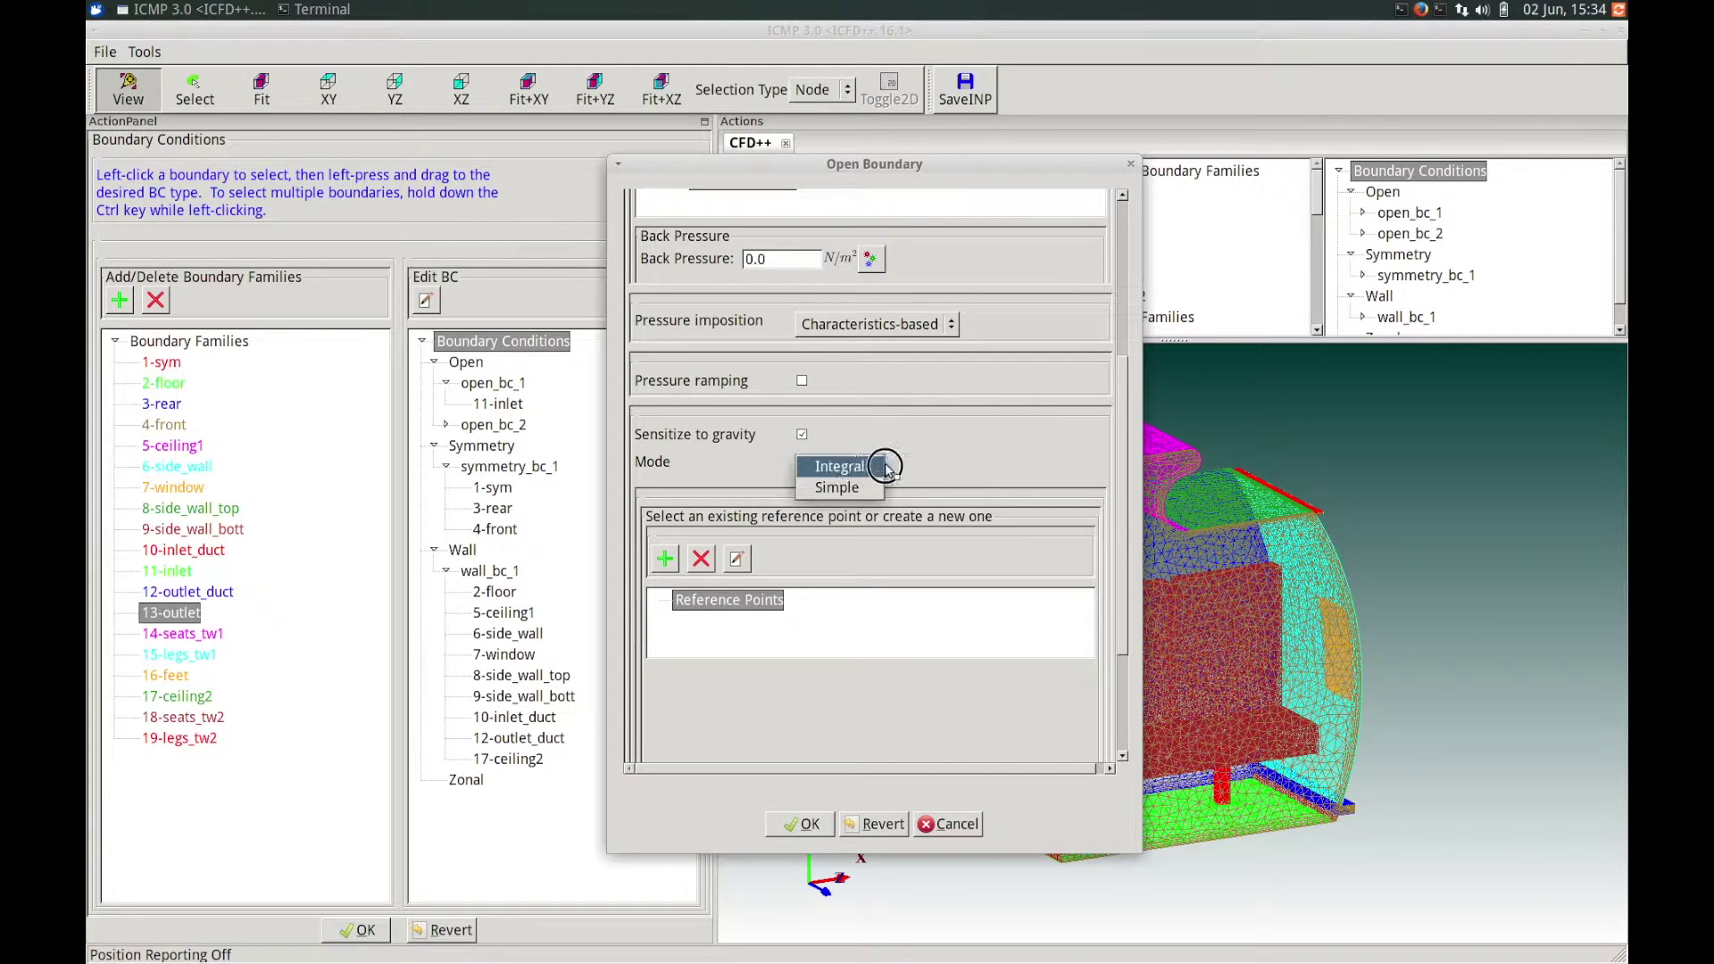
{"action": "left_click", "coordinate": [873, 463]}
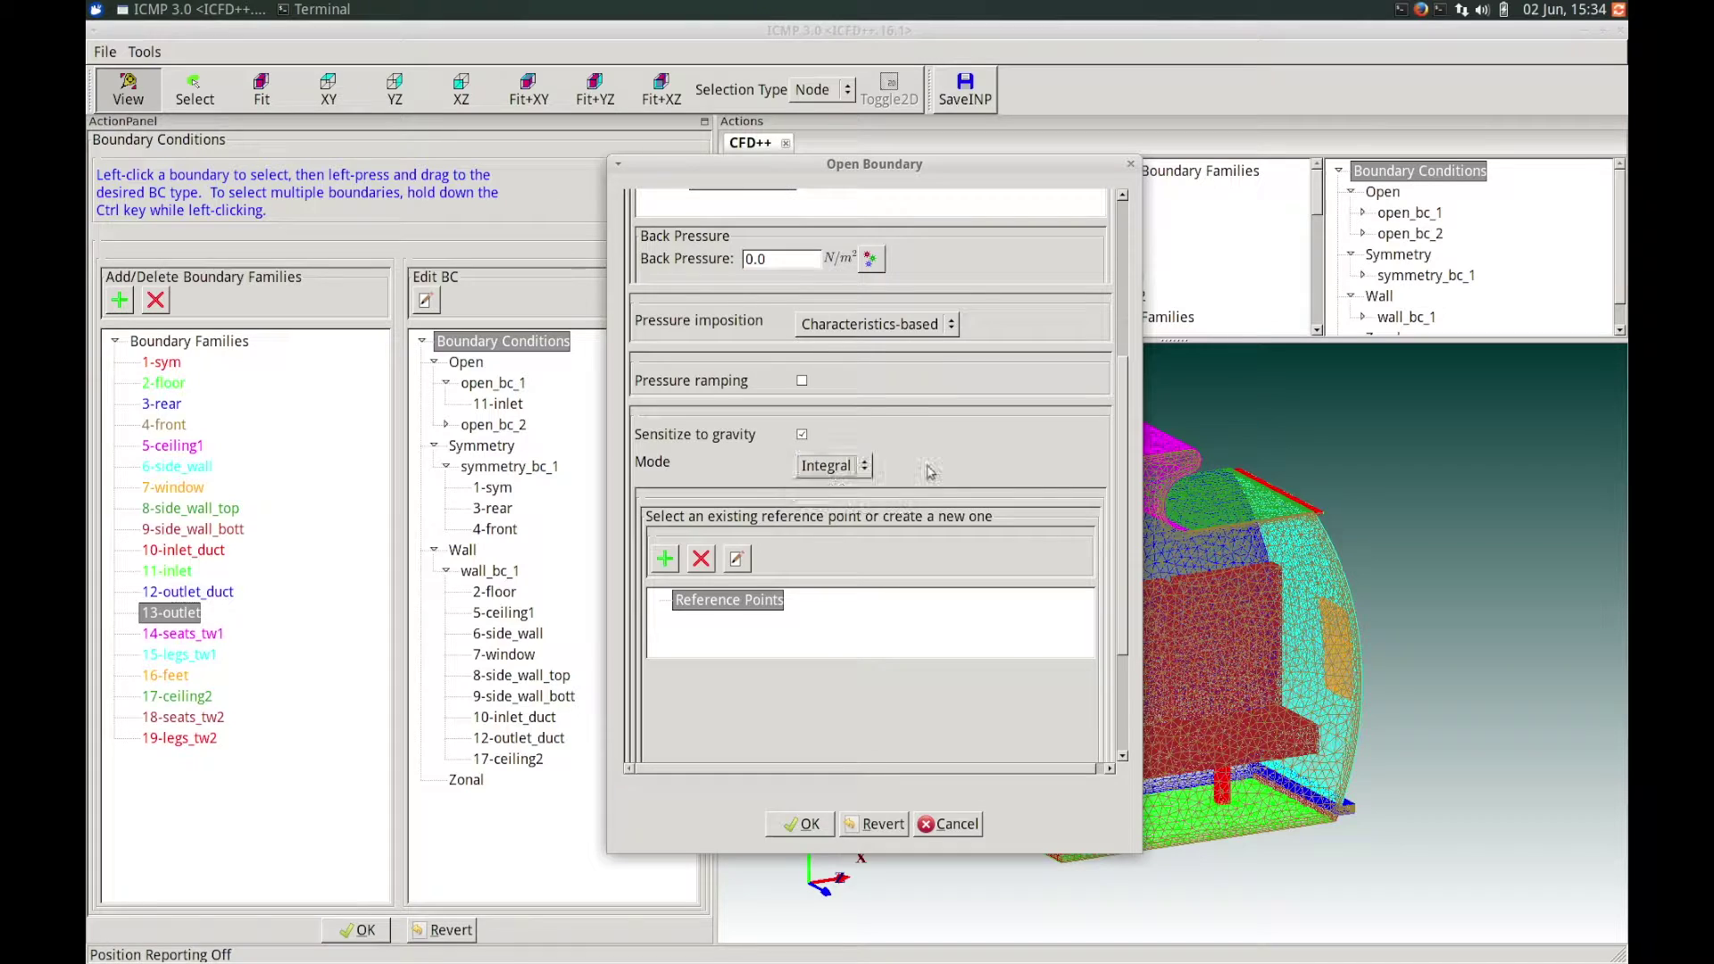
Create and select a gravity reference point at 0.0, 0.0, 0.0 for the outlet and accept the Open boundary settings.
{"action": "left_click", "coordinate": [664, 563]}
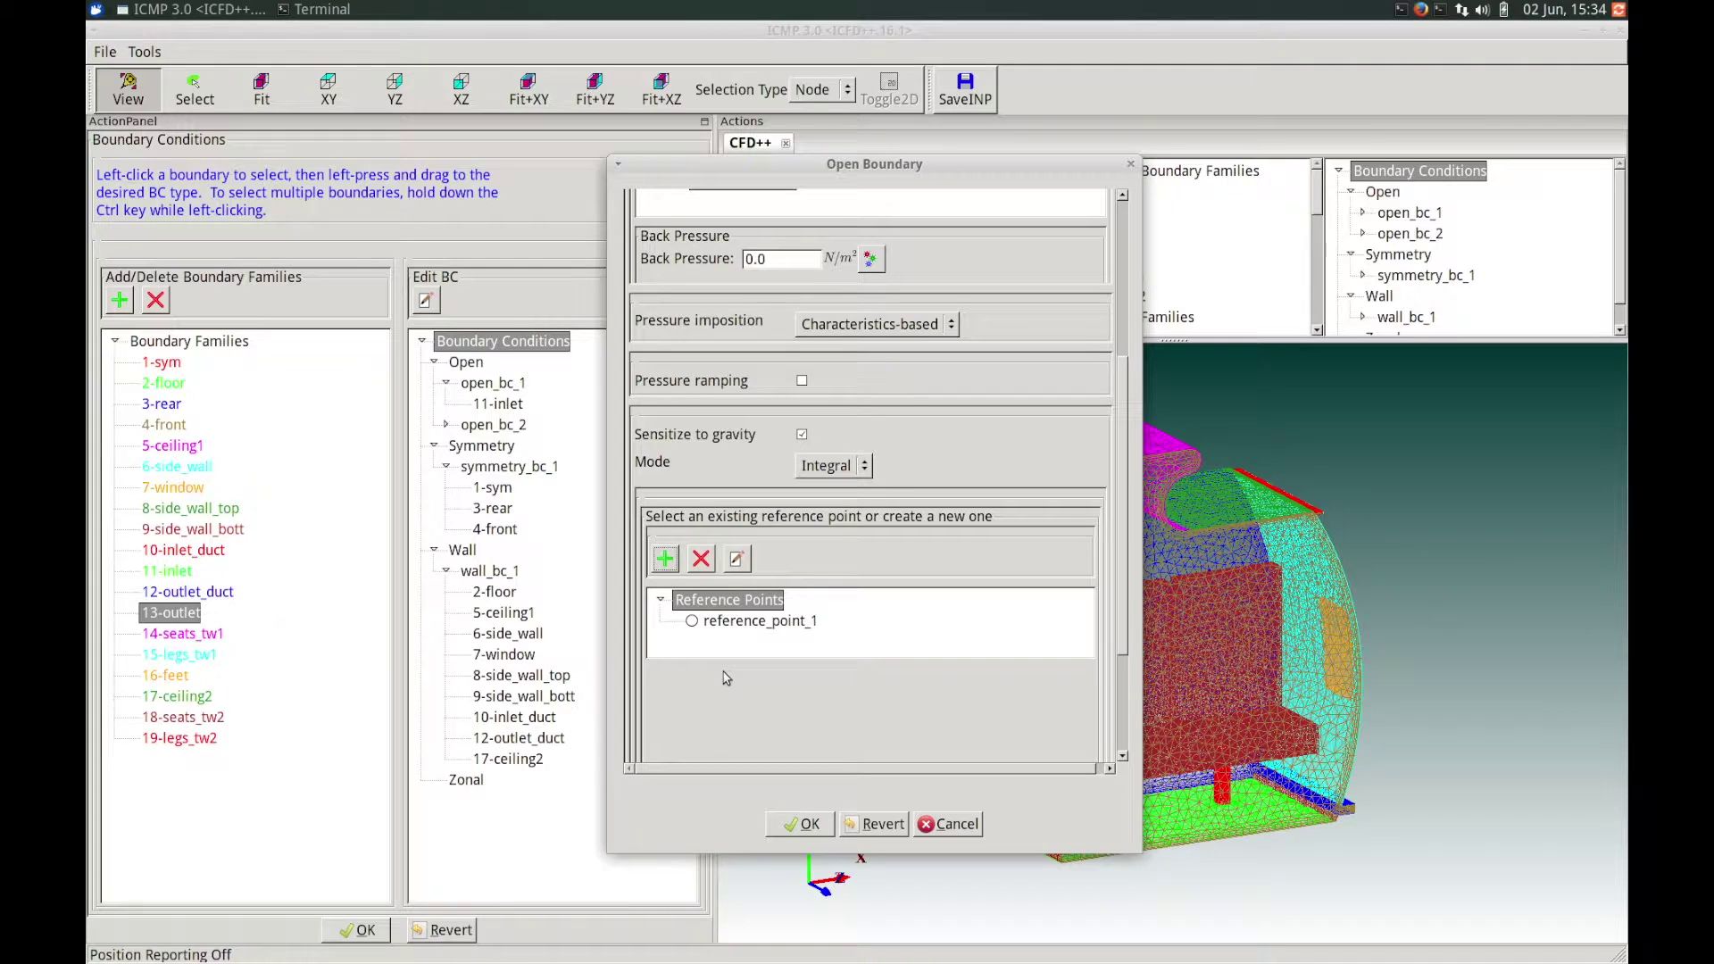
{"action": "left_click", "coordinate": [750, 623]}
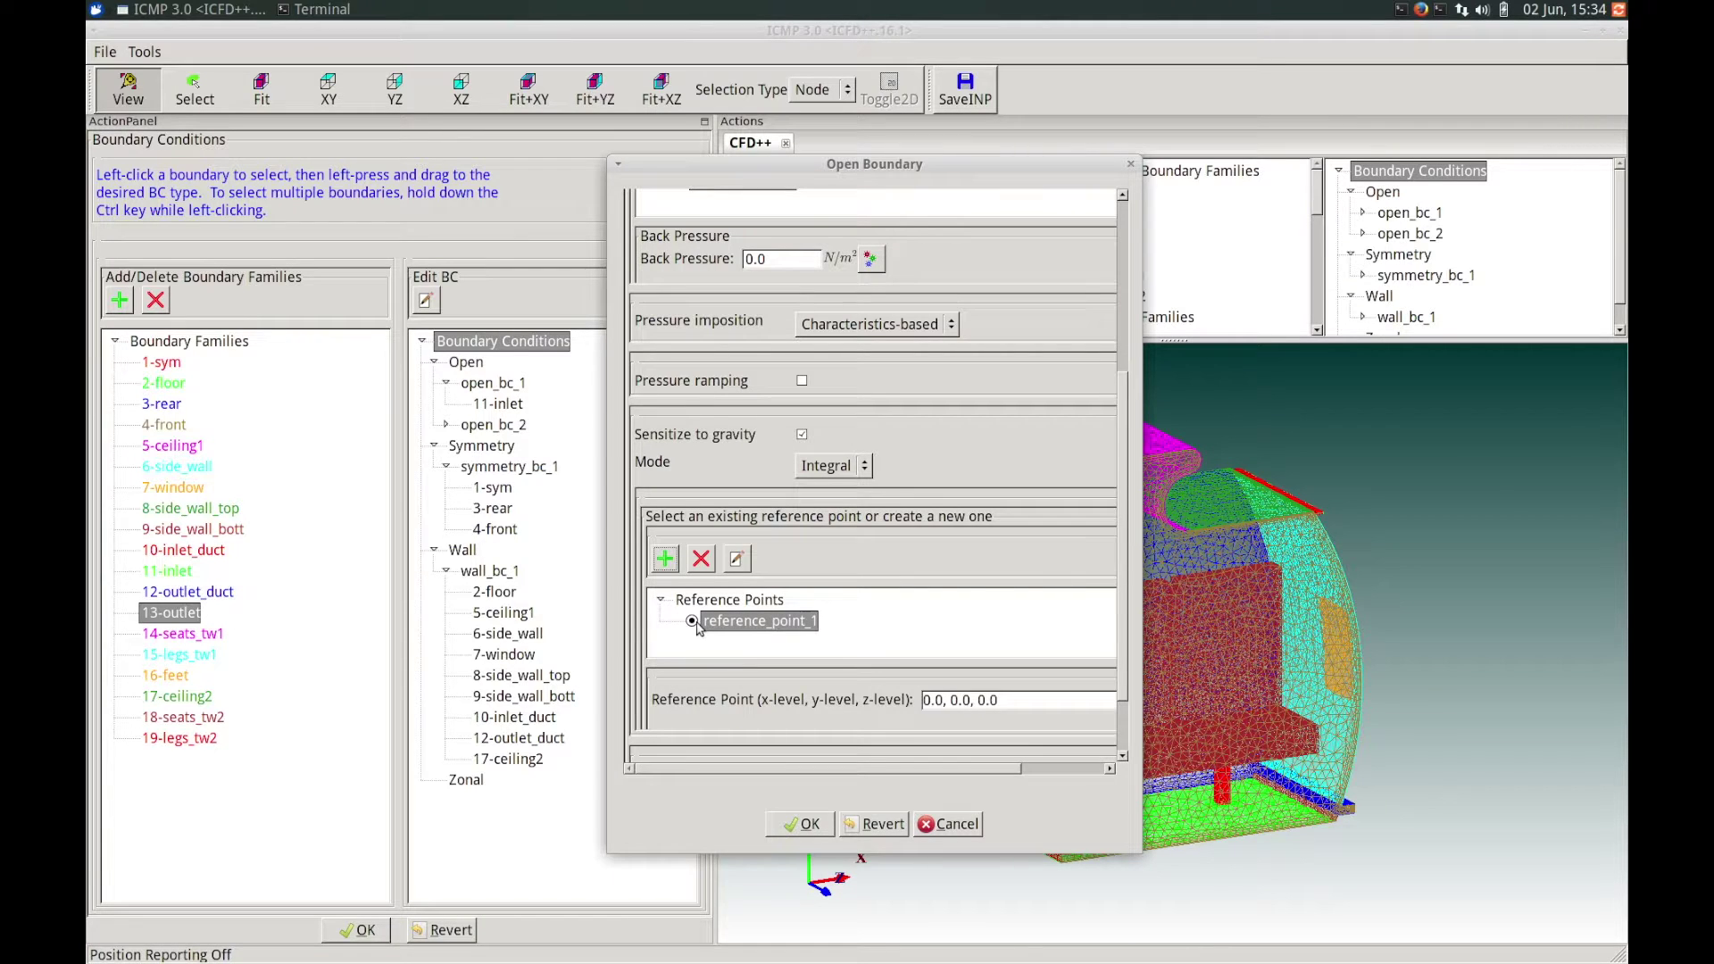
{"action": "scroll", "coordinate": [1111, 621], "scroll_direction": "down", "scroll_amount": 1}
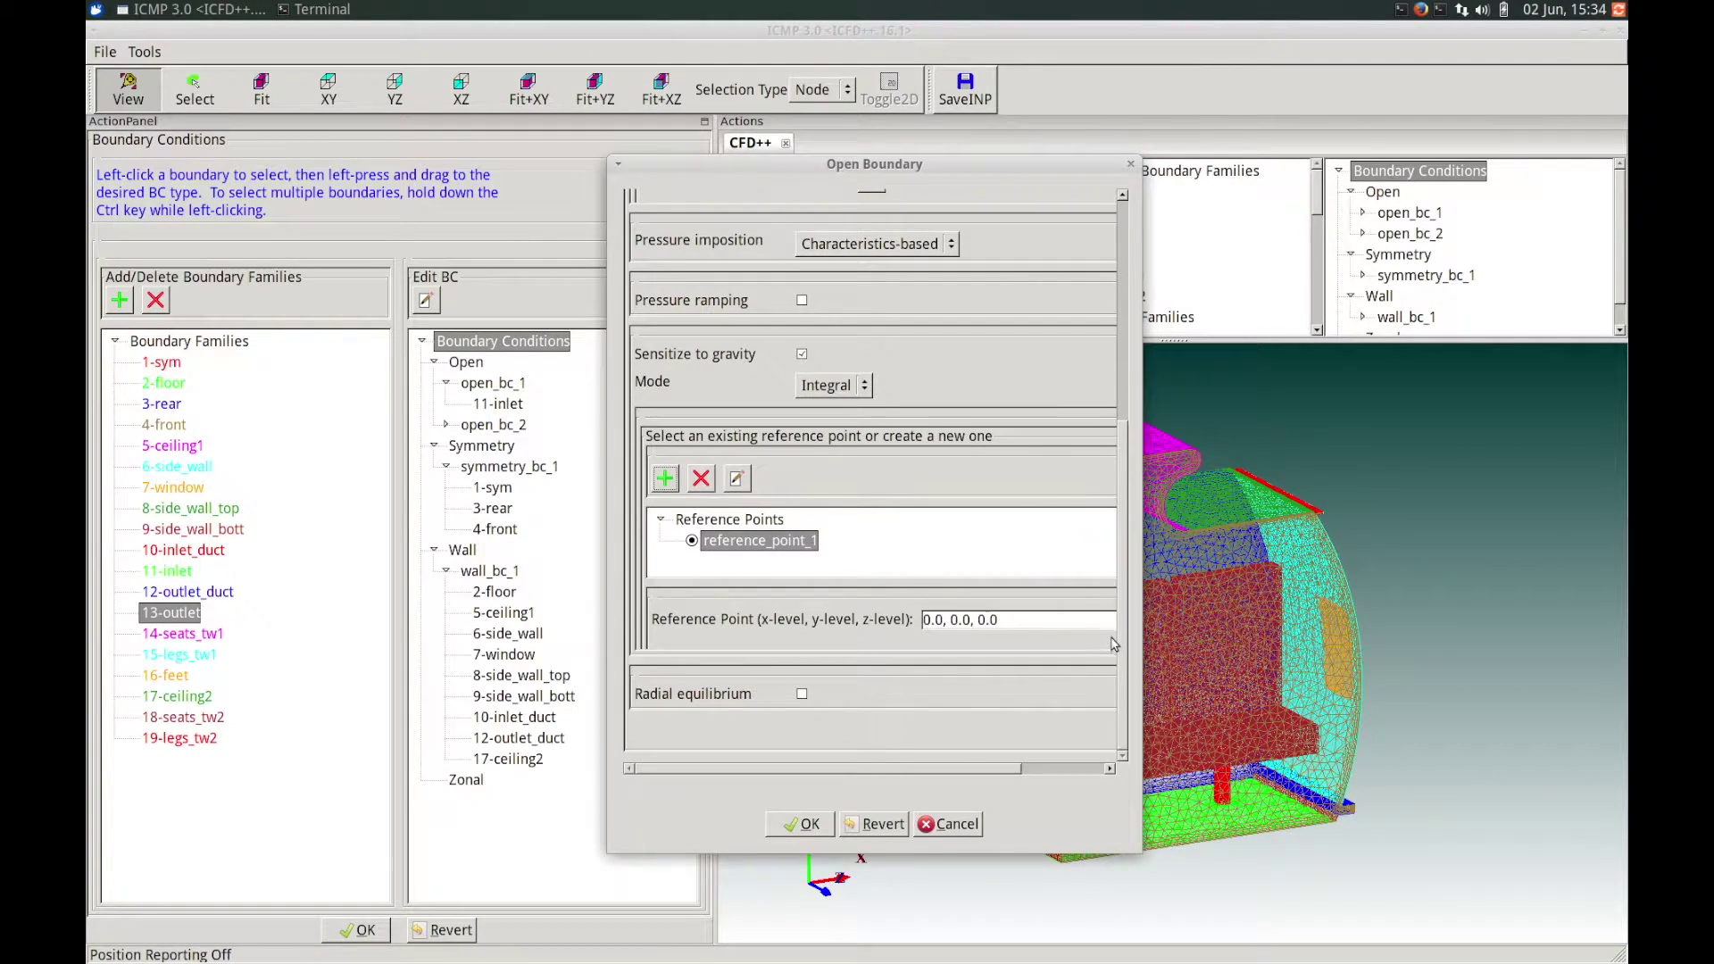
{"action": "left_click_drag", "start_coordinate": [1127, 568], "coordinate": [1129, 625]}
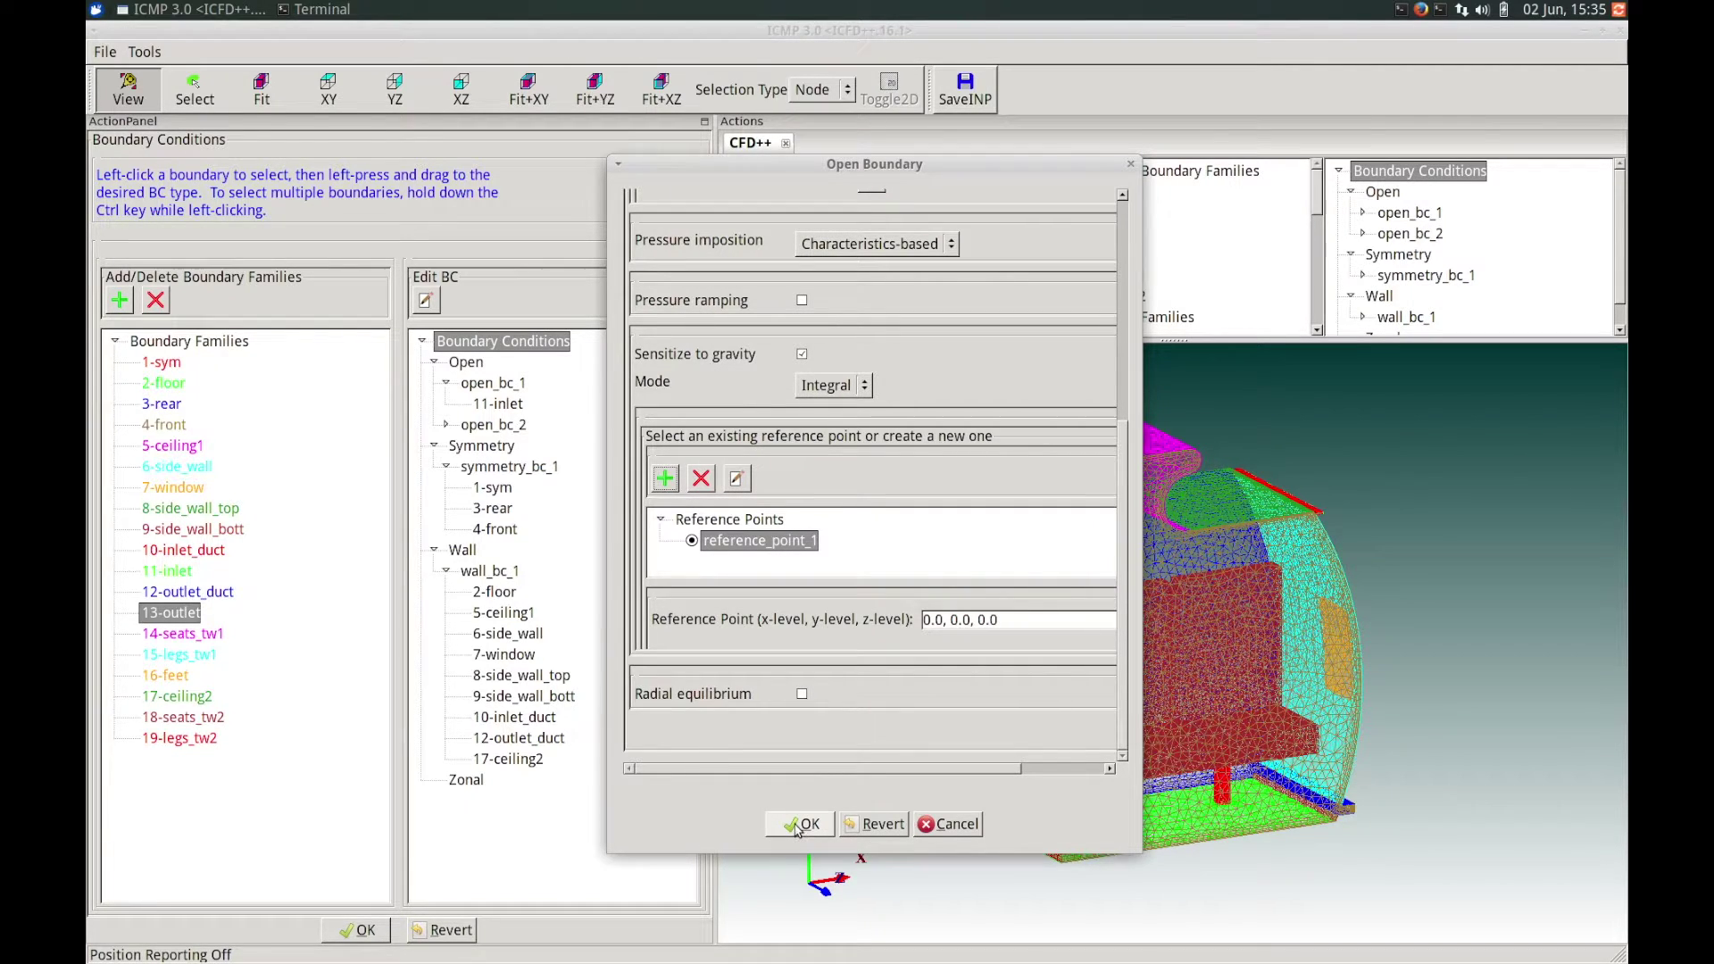
{"action": "left_click", "coordinate": [797, 826]}
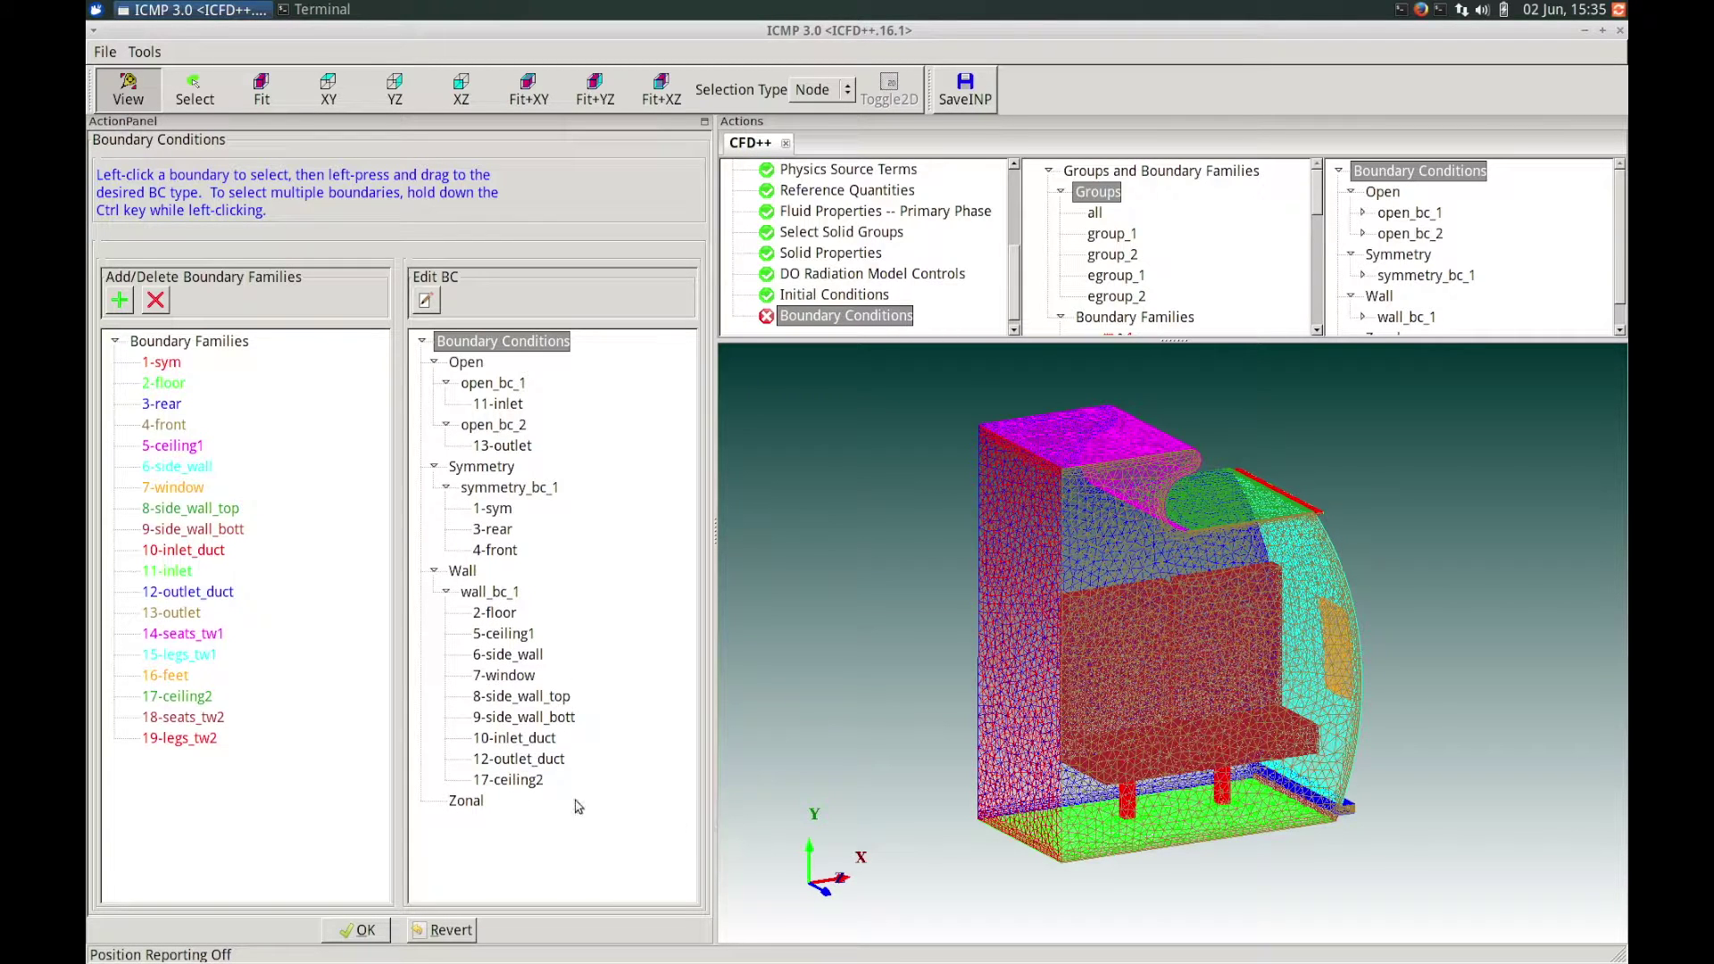
Assign 14-seats_tw1 and 18-seats_tw2 together to a Zonal boundary condition with the Patched Only connection type.
{"action": "left_click", "coordinate": [174, 635]}
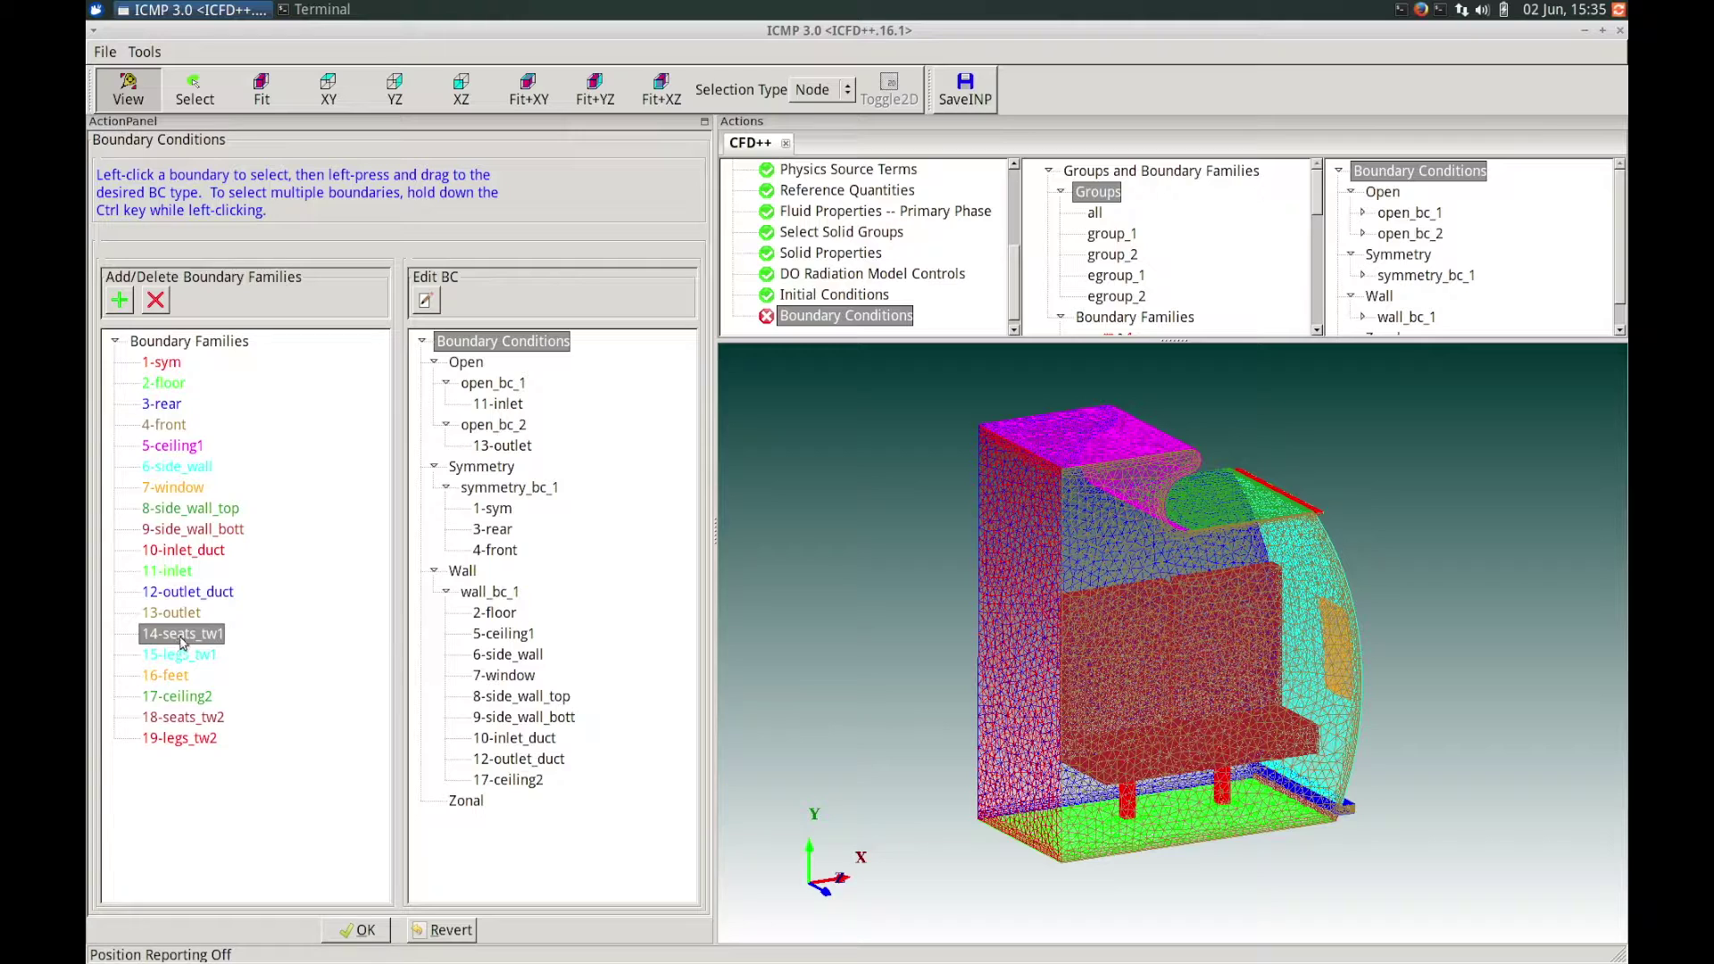
{"action": "left_click", "coordinate": [191, 722], "text": "ctrl"}
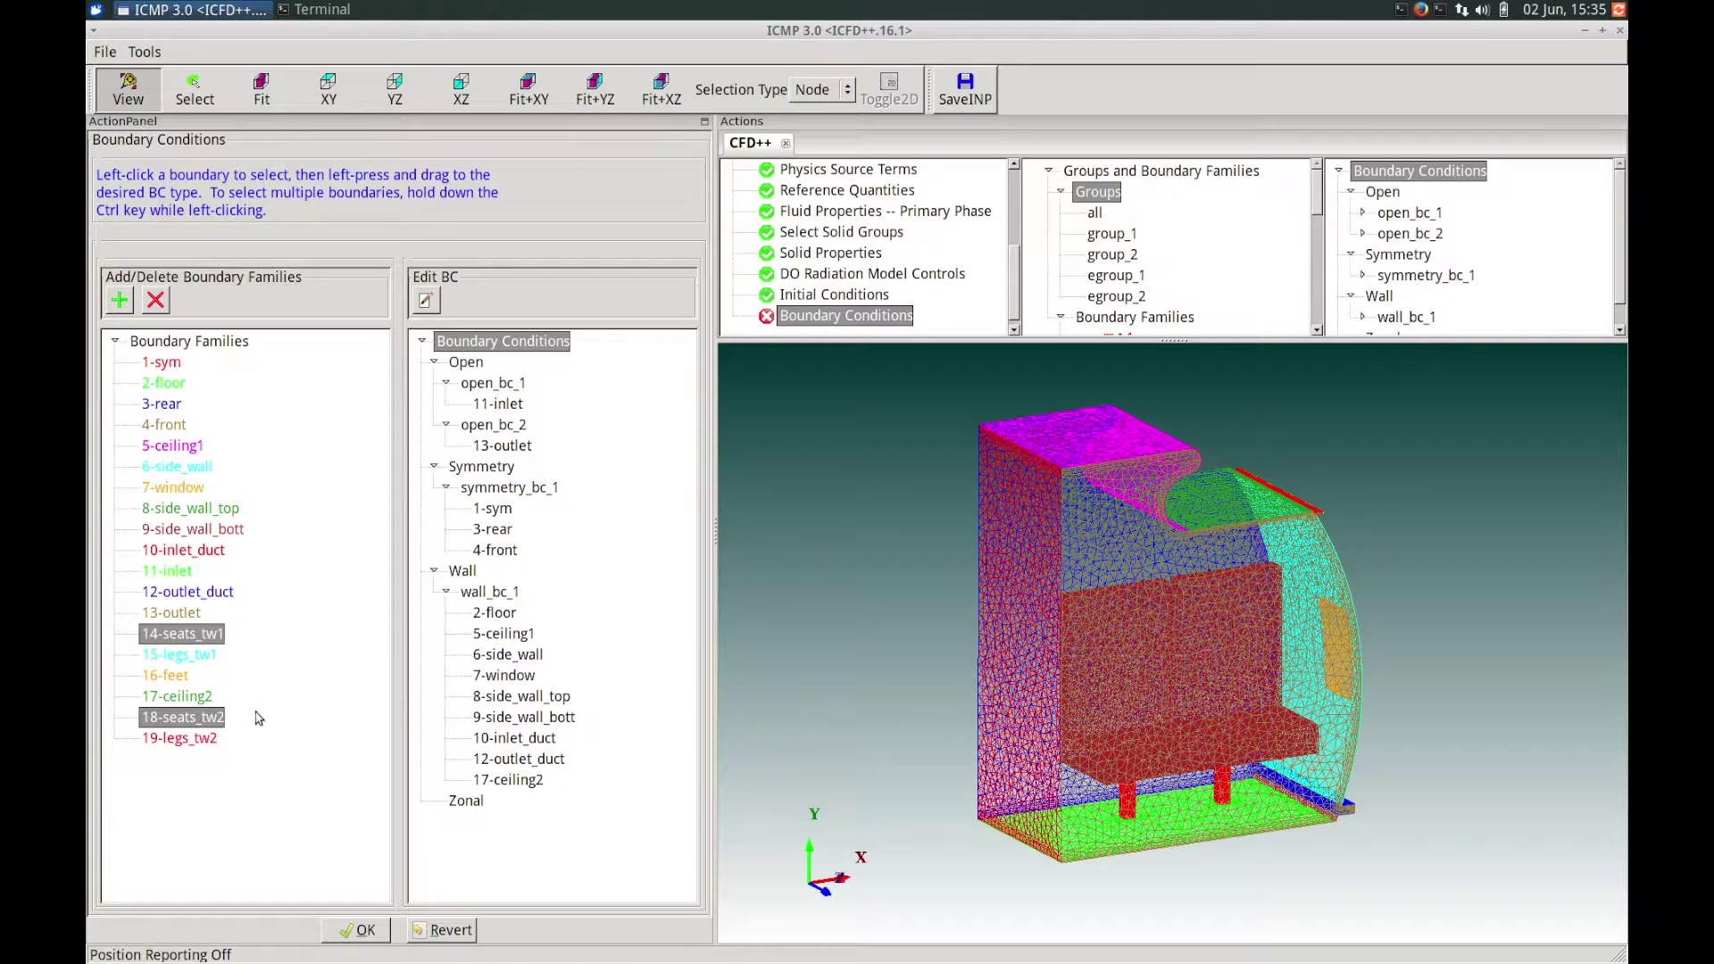
{"action": "left_click_drag", "start_coordinate": [205, 644], "coordinate": [461, 804]}
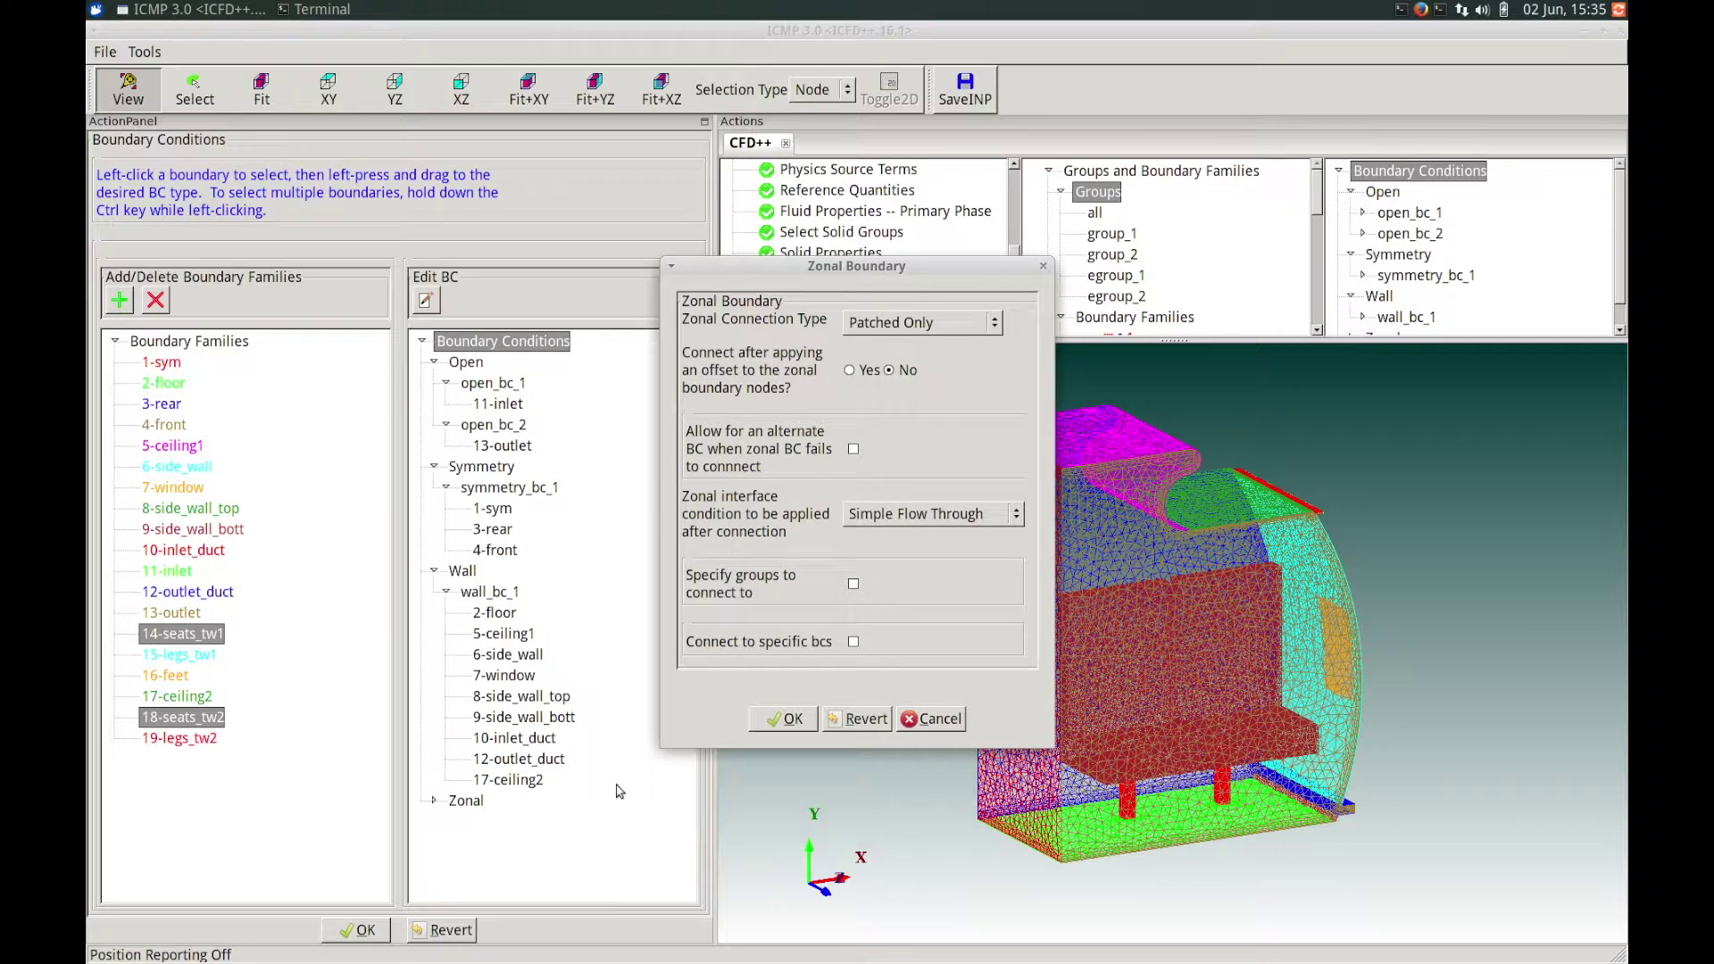
{"action": "left_click", "coordinate": [879, 327]}
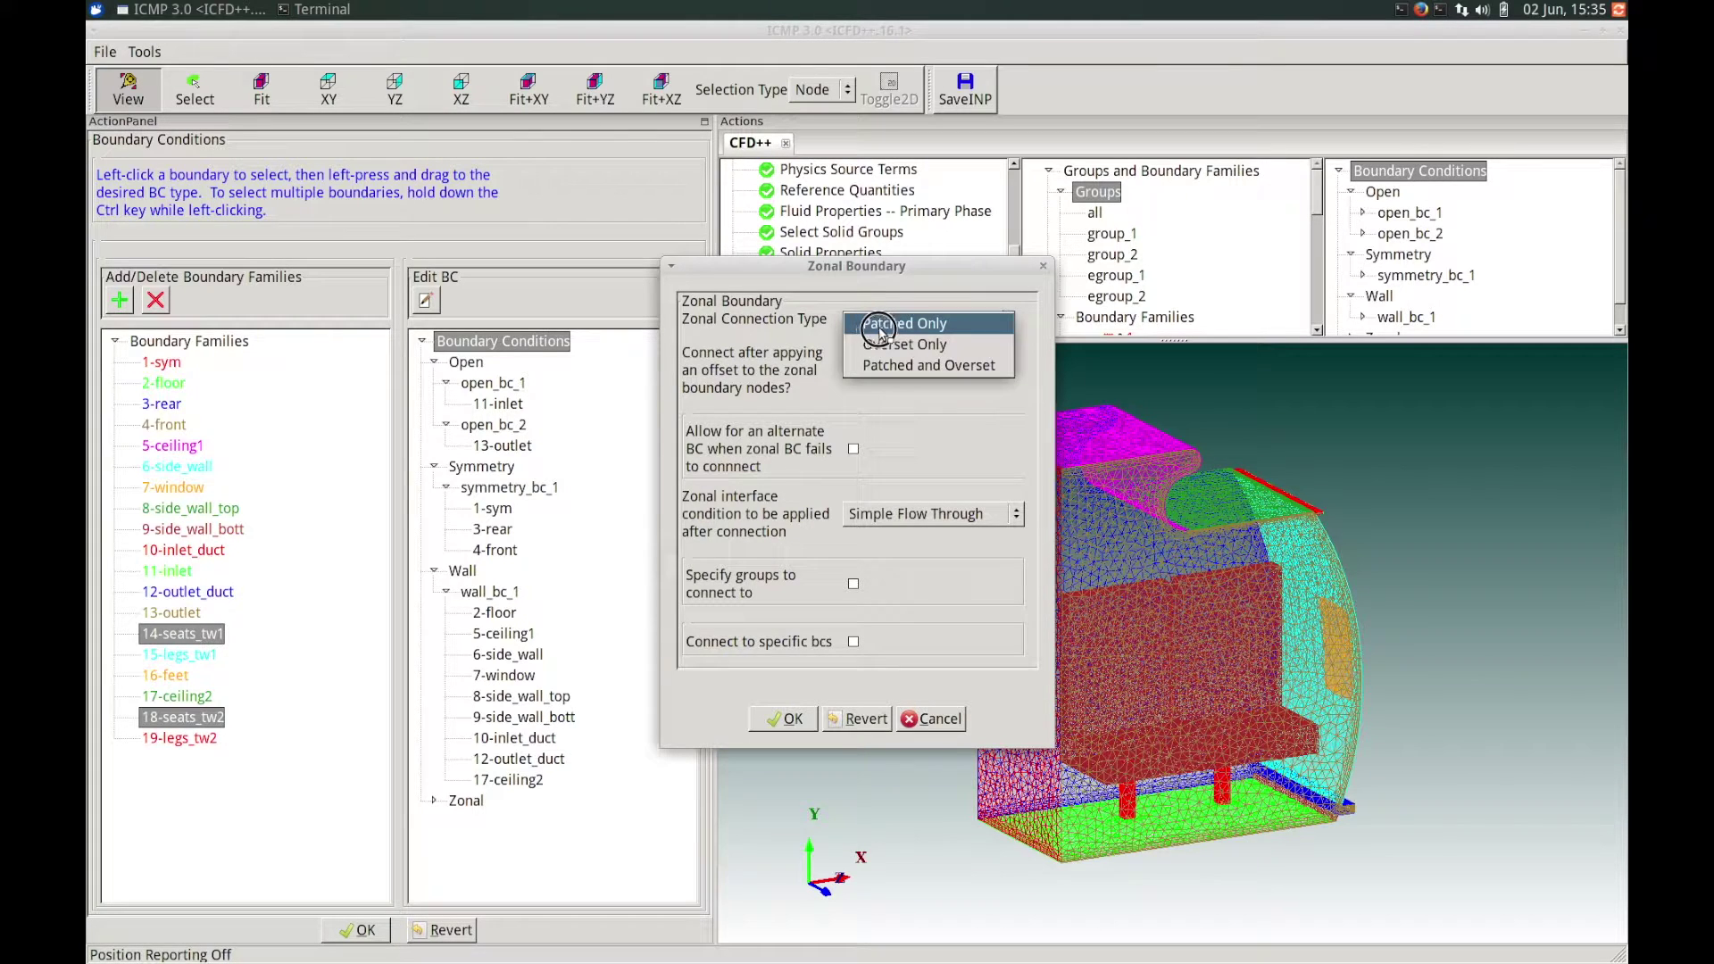
{"action": "left_click", "coordinate": [882, 322]}
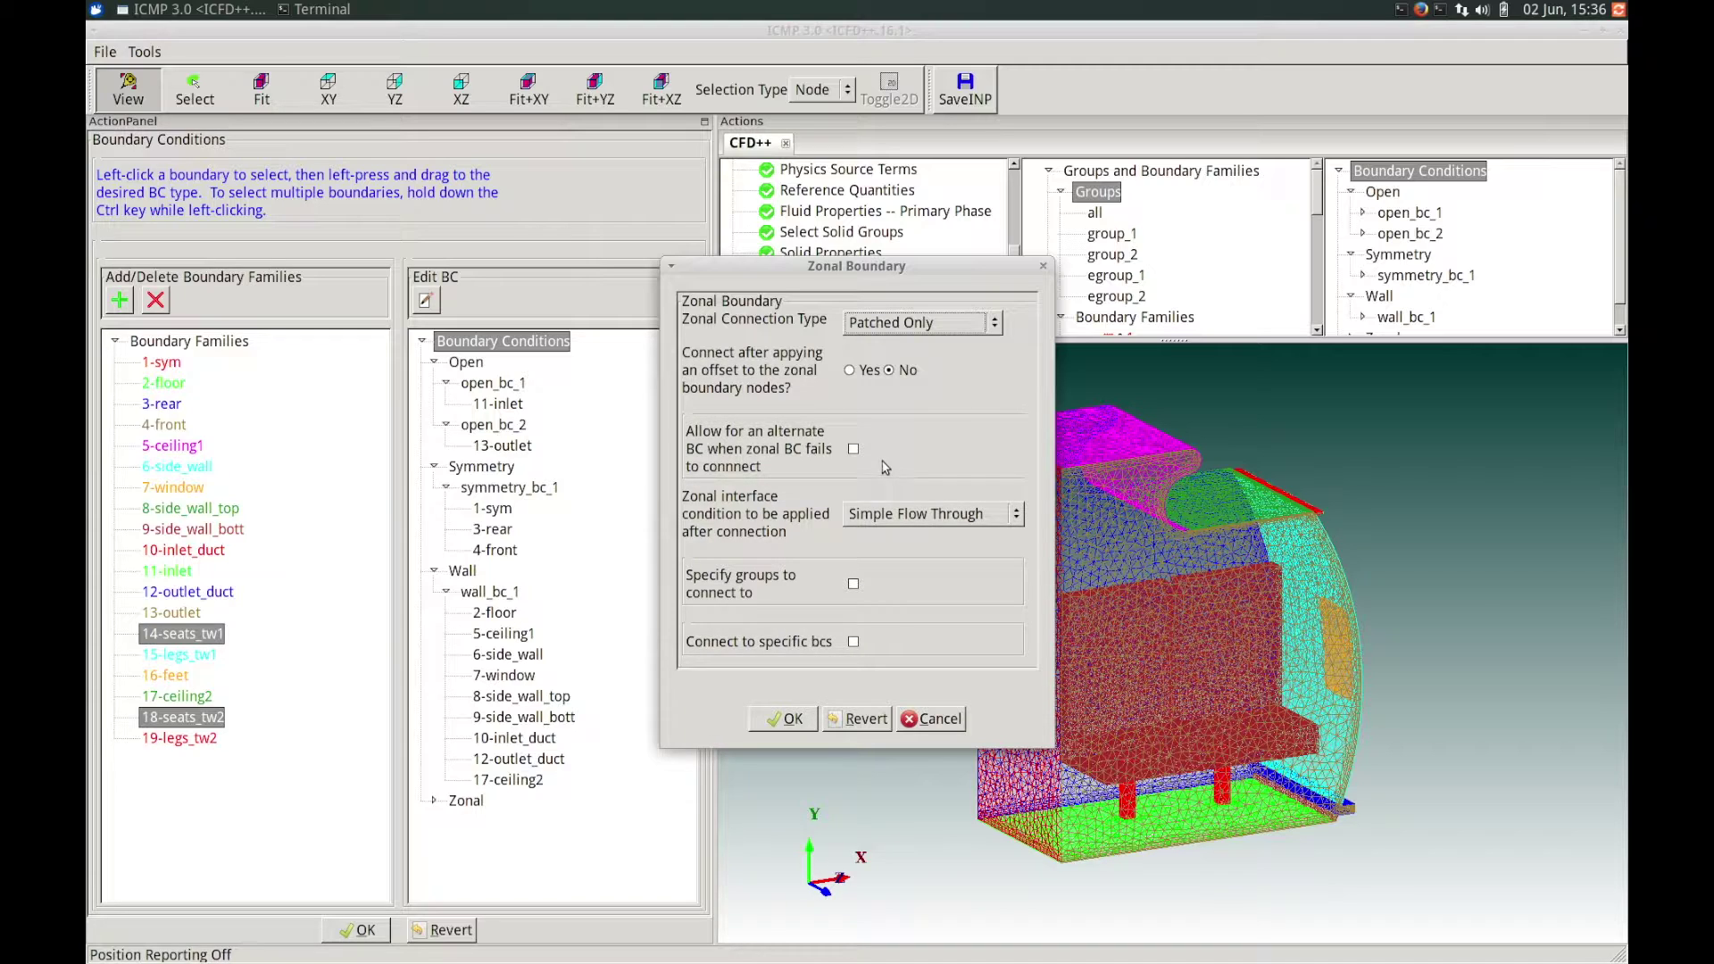
Set the seats' zonal interface condition to Conjugate Heat Transfer with a Fluid-Solid interface and Wall Function integration.
{"action": "left_click", "coordinate": [980, 529]}
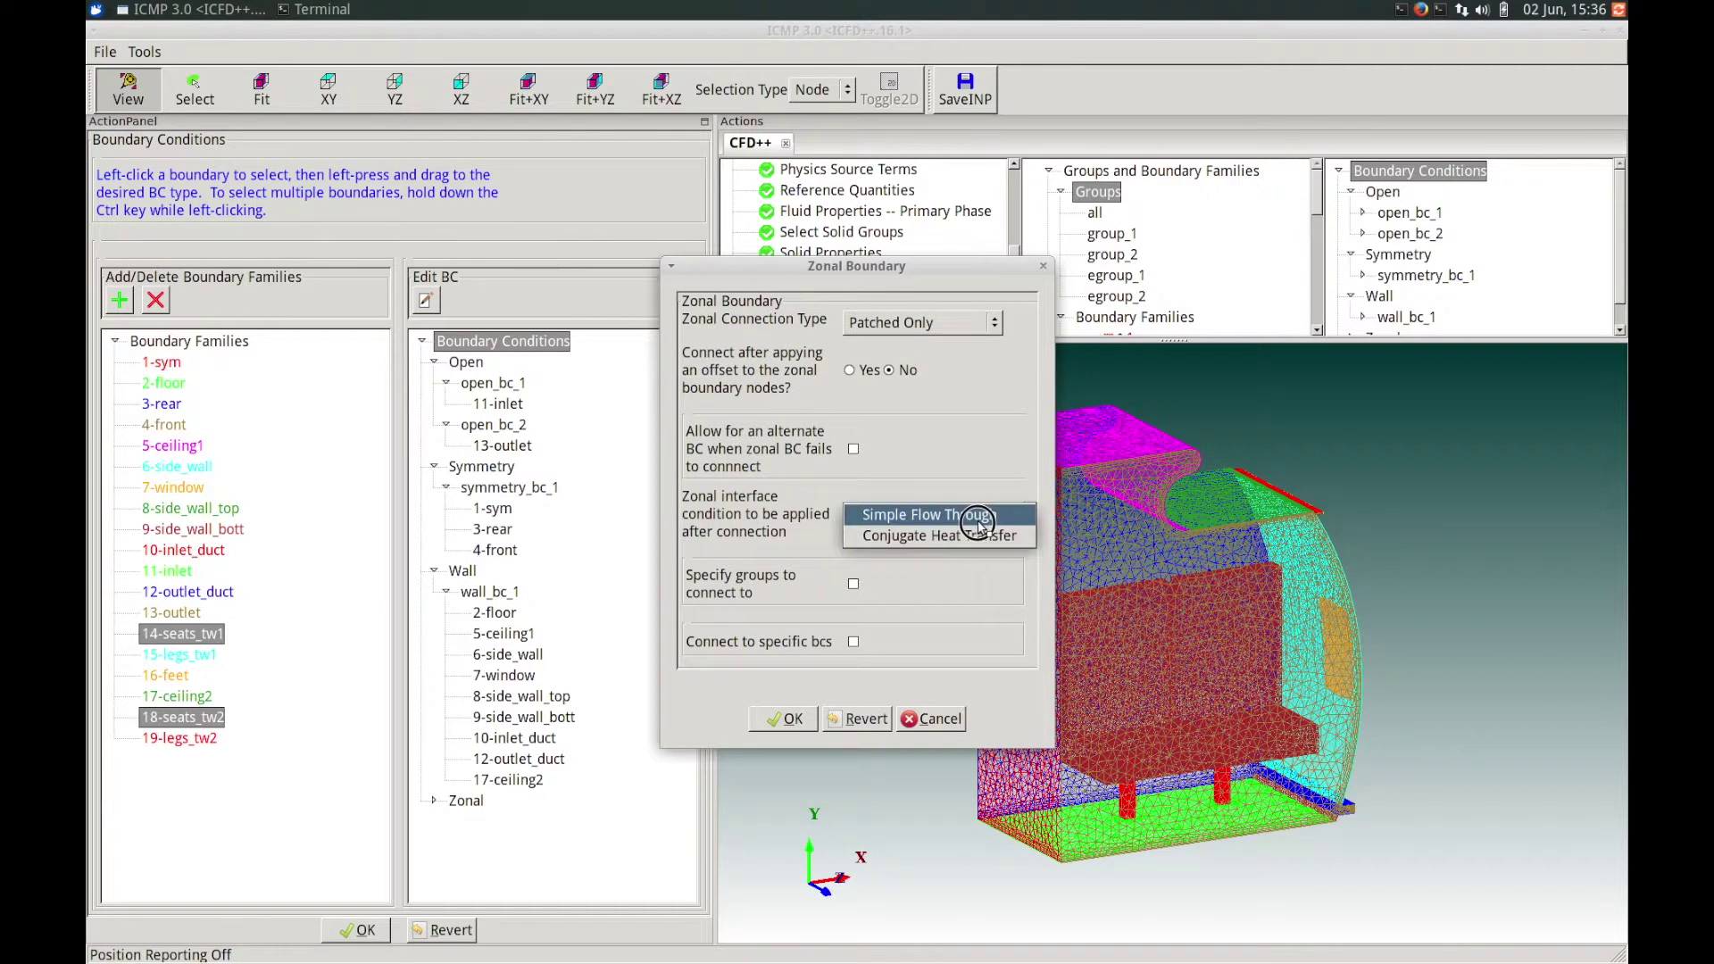
{"action": "left_click", "coordinate": [982, 537]}
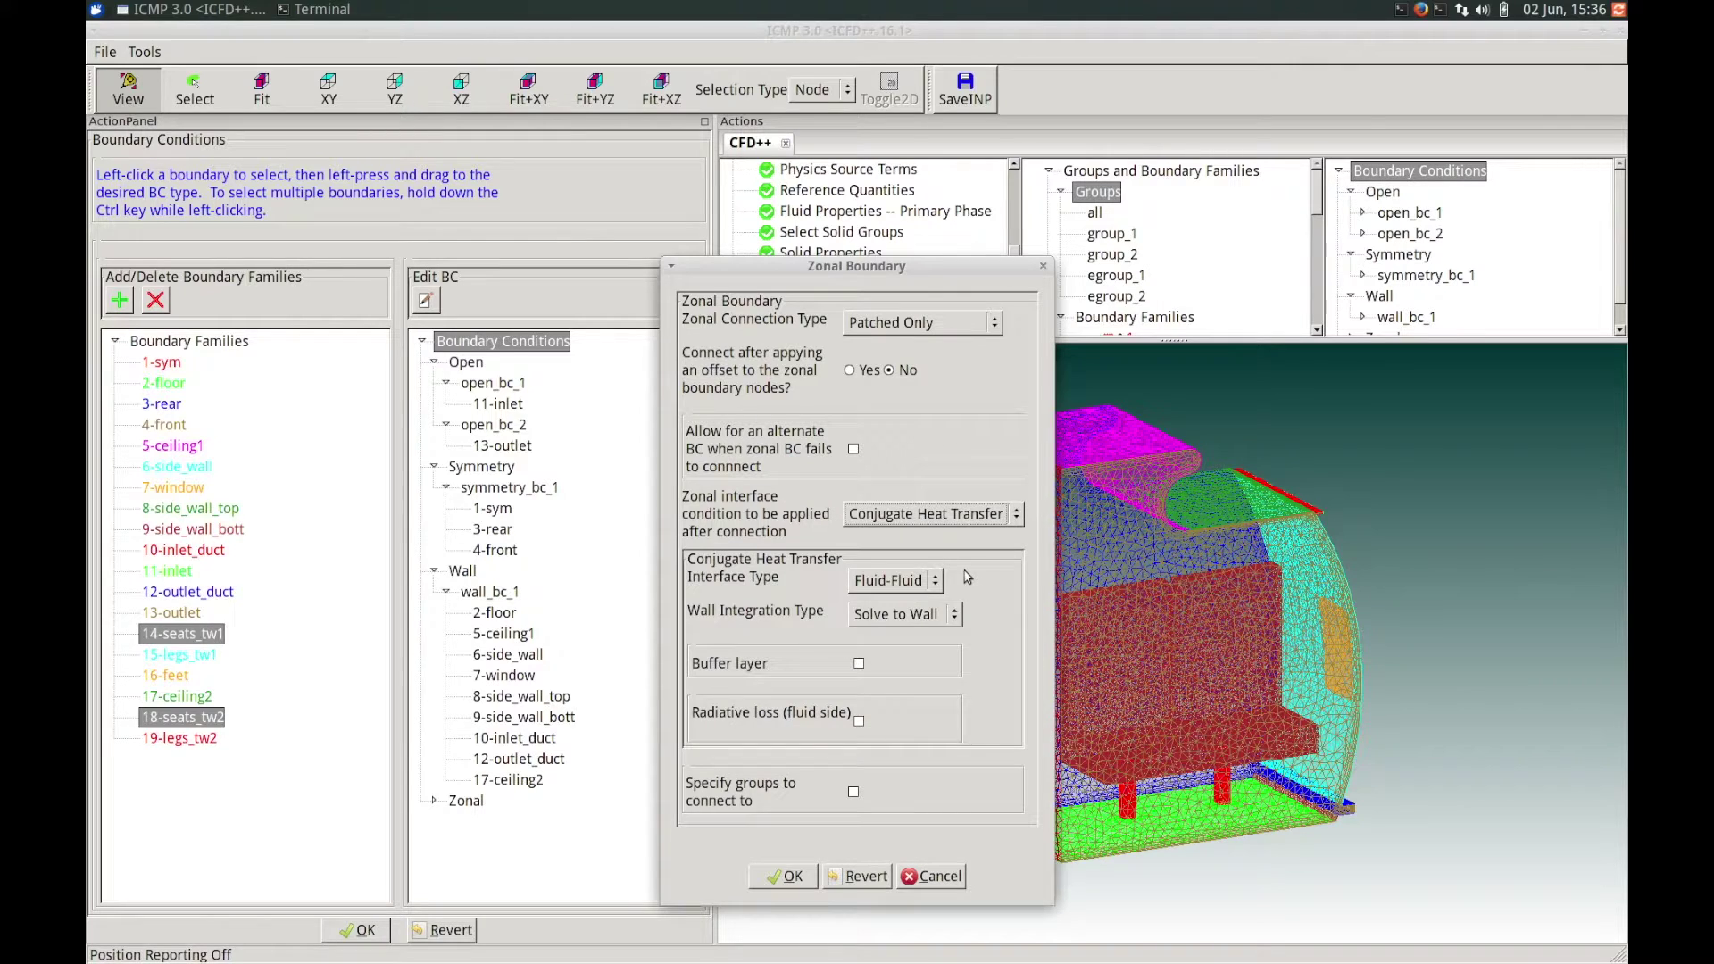
{"action": "left_click", "coordinate": [904, 585]}
{"action": "left_click", "coordinate": [902, 602]}
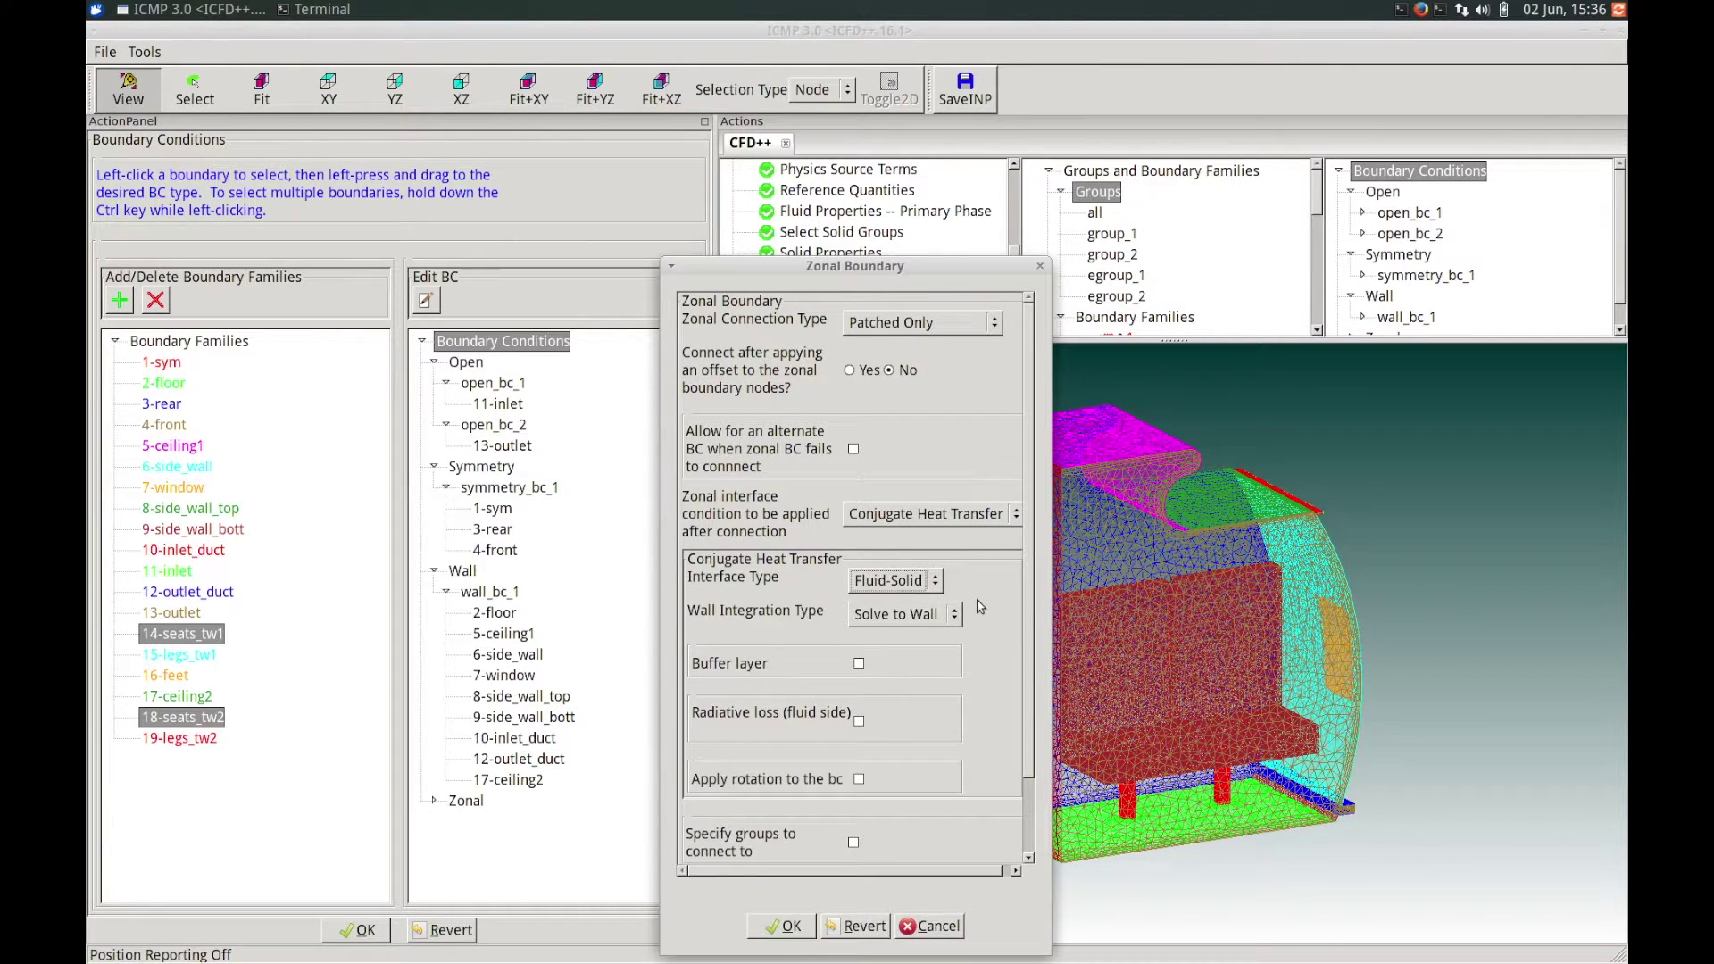
{"action": "left_click", "coordinate": [893, 625]}
{"action": "left_click", "coordinate": [897, 635]}
Enable a buffer layer on the seats' zonal interface, then create and select a new buffer layer entry.
{"action": "left_click_drag", "start_coordinate": [1025, 593], "coordinate": [1023, 685]}
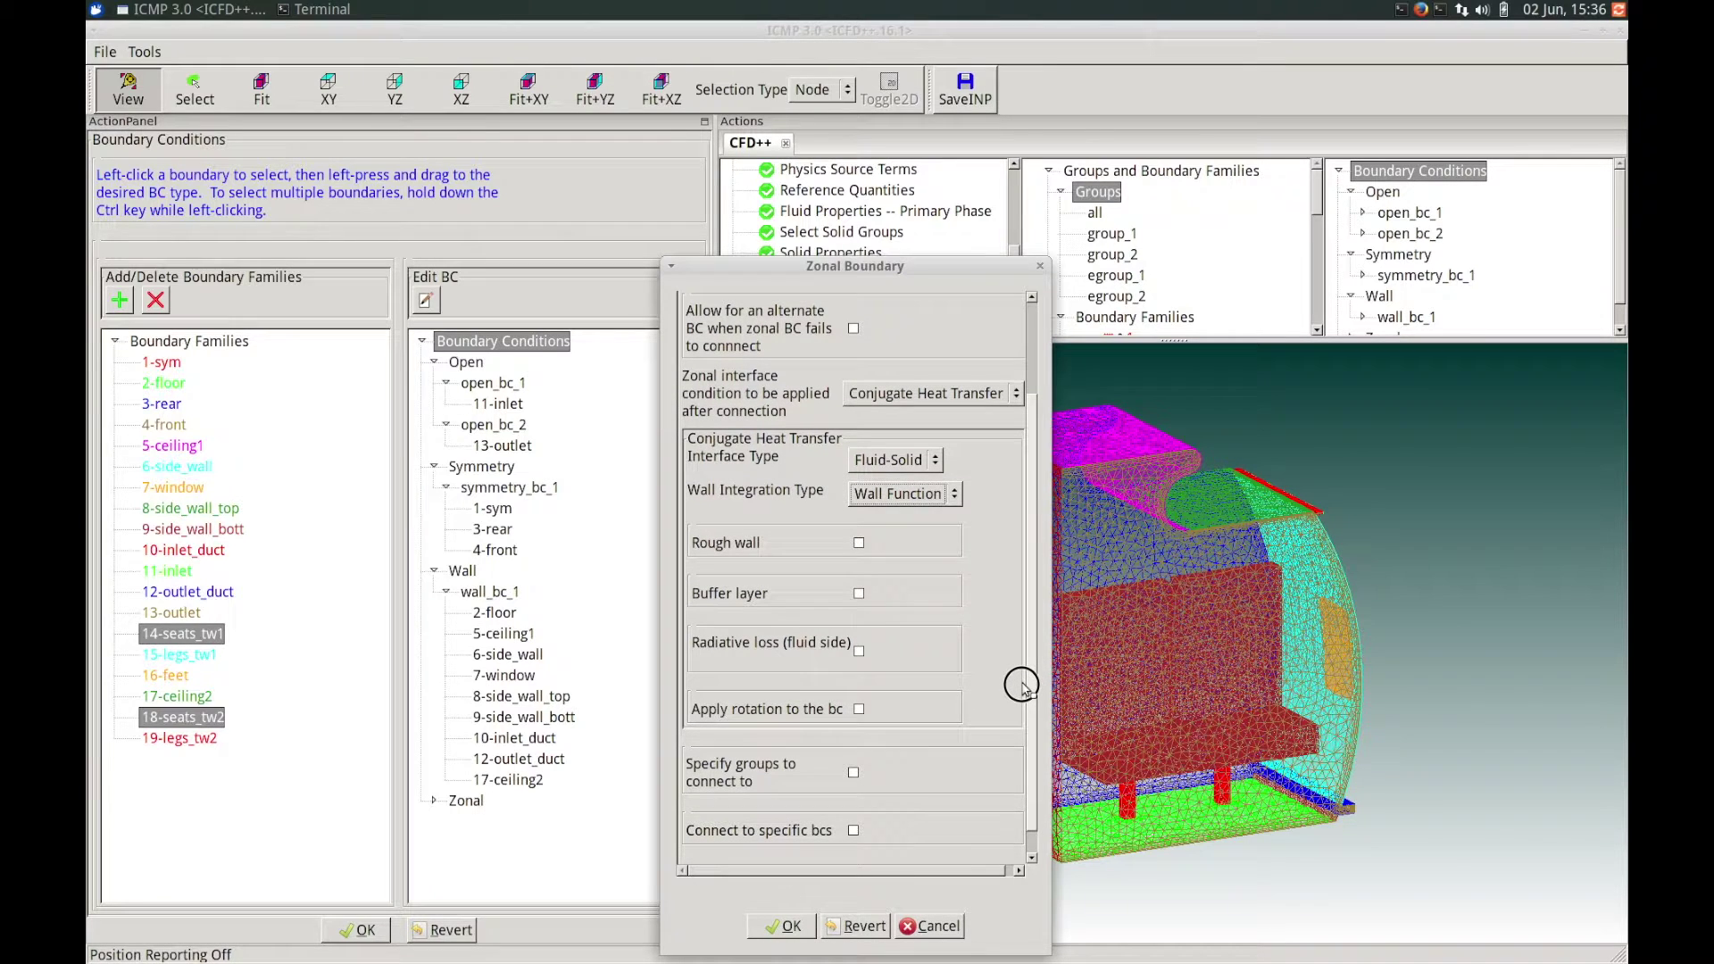
{"action": "left_click", "coordinate": [859, 594]}
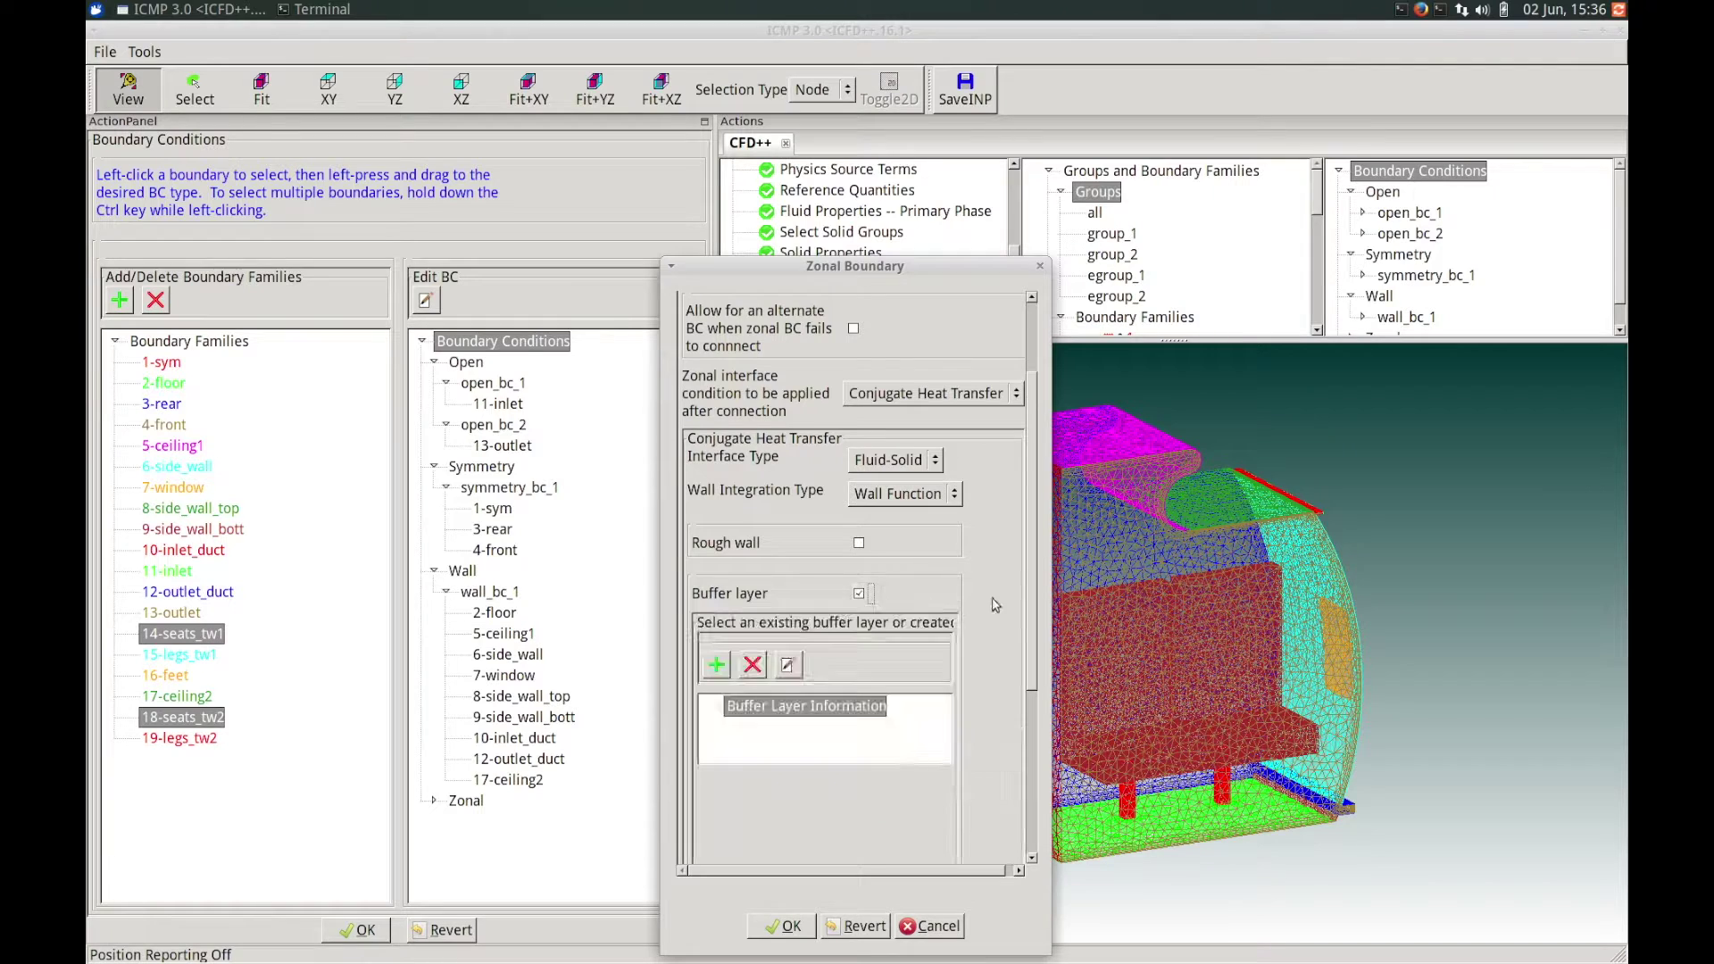
{"action": "left_click_drag", "start_coordinate": [1027, 604], "coordinate": [1022, 674]}
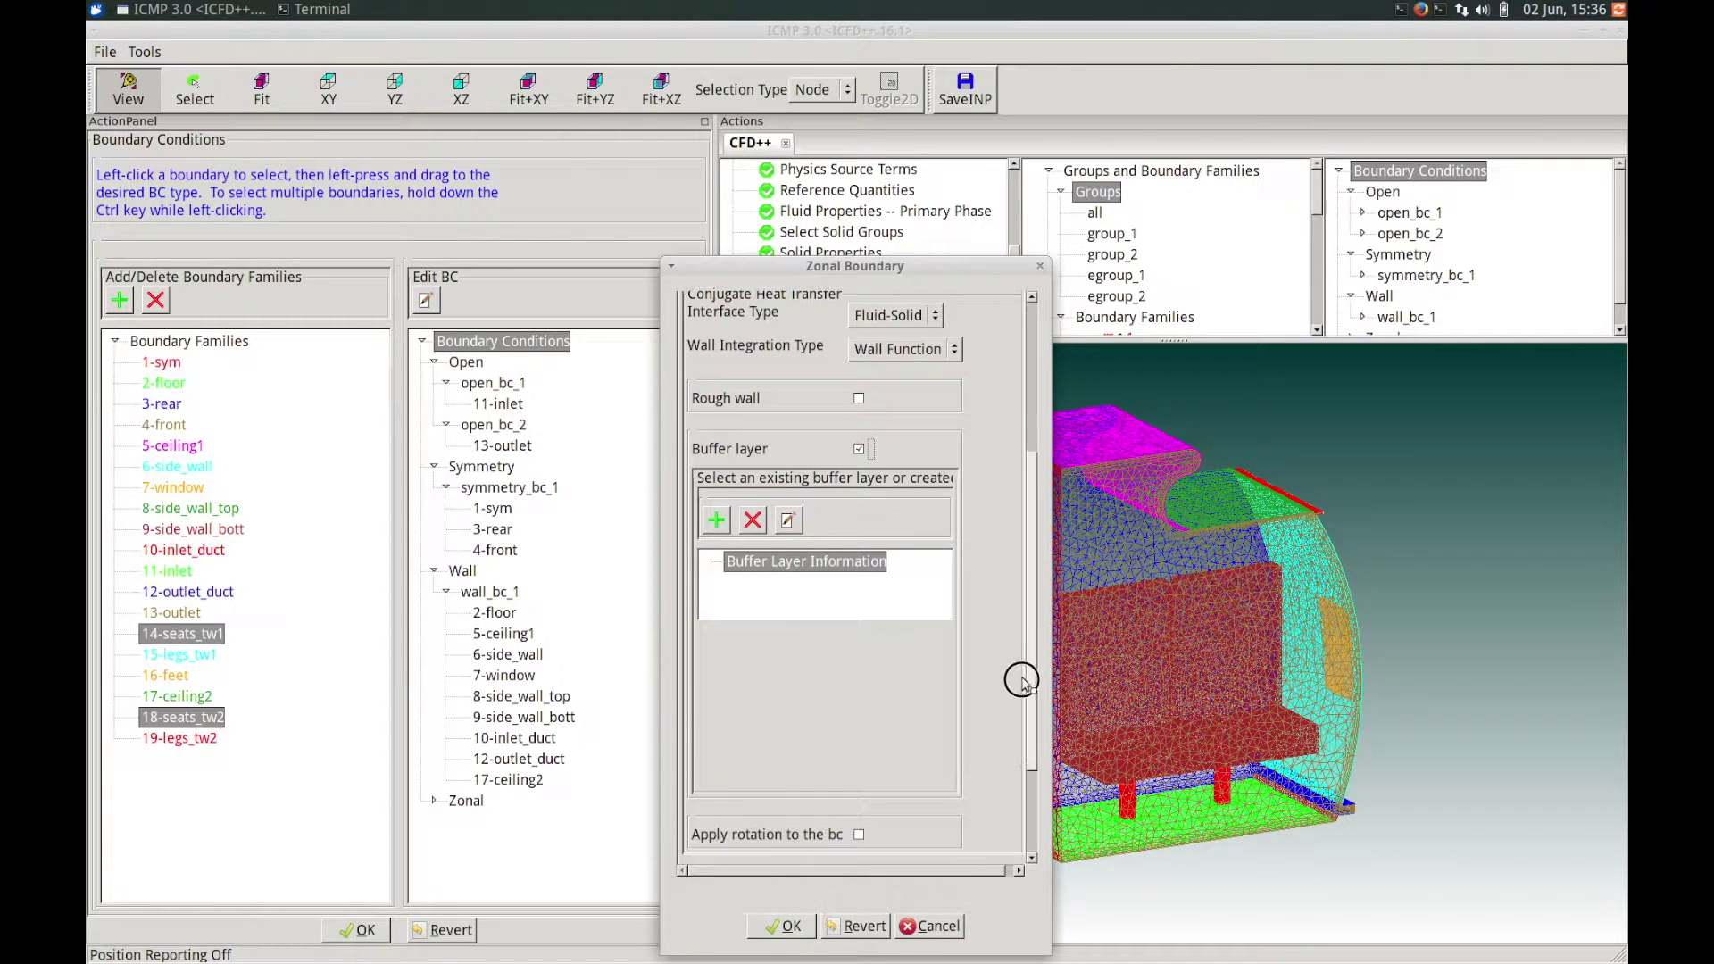
{"action": "left_click", "coordinate": [718, 523]}
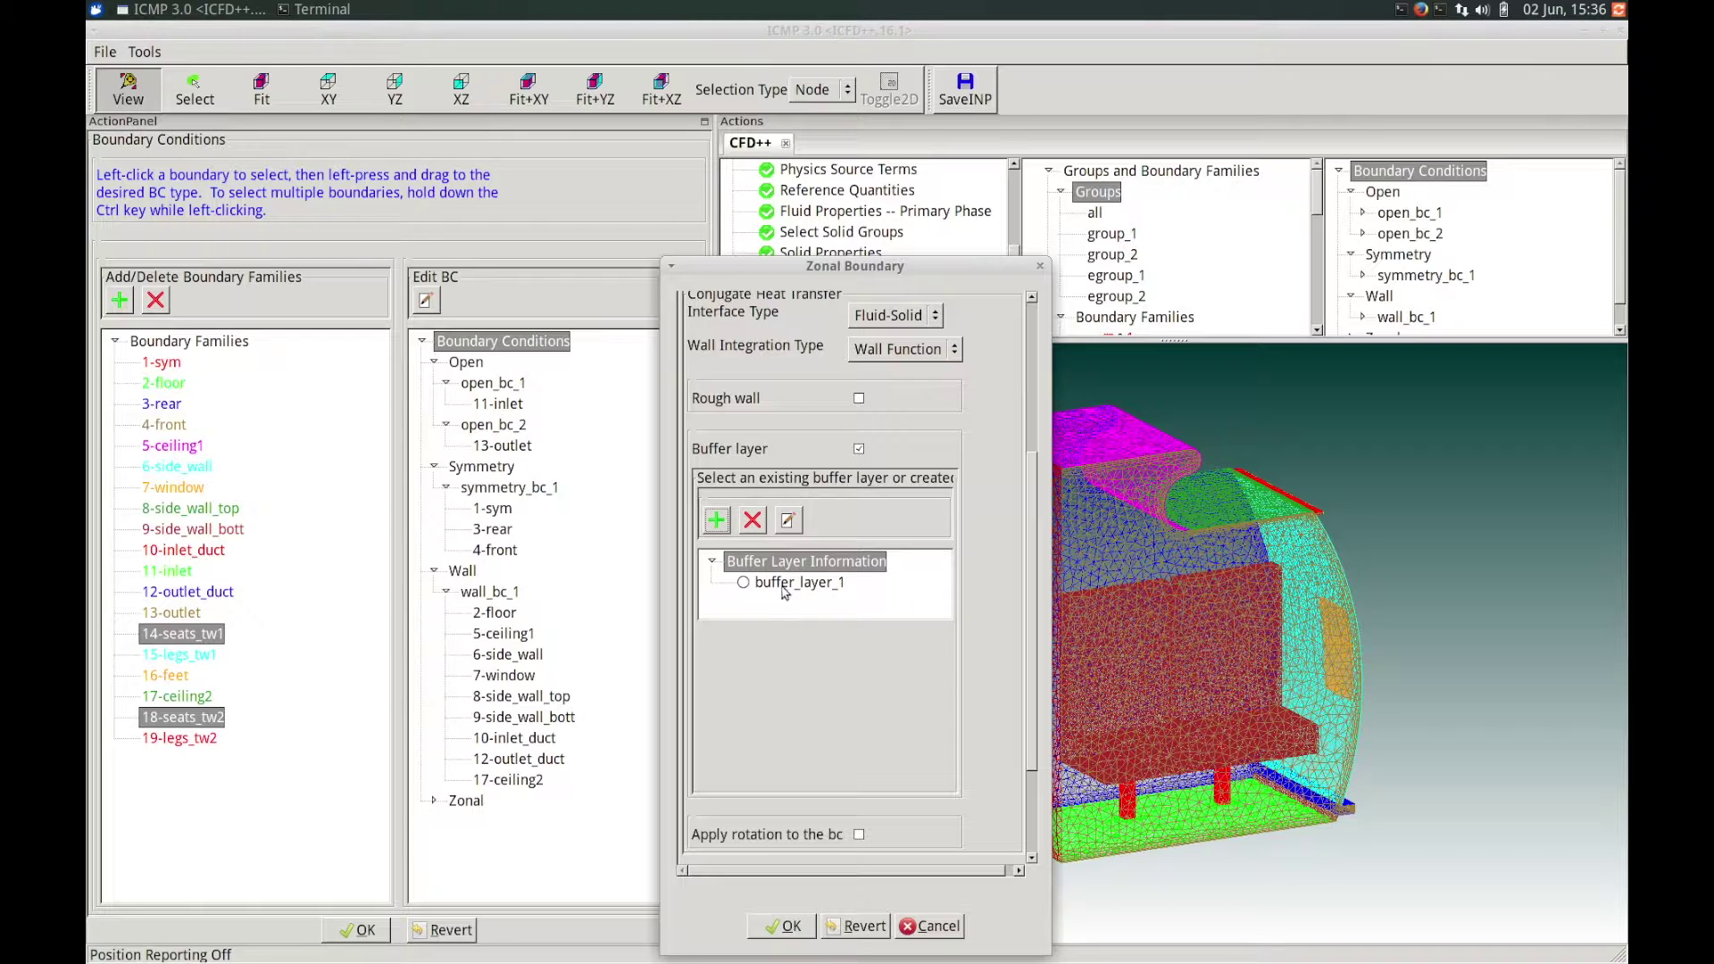
{"action": "left_click", "coordinate": [786, 586]}
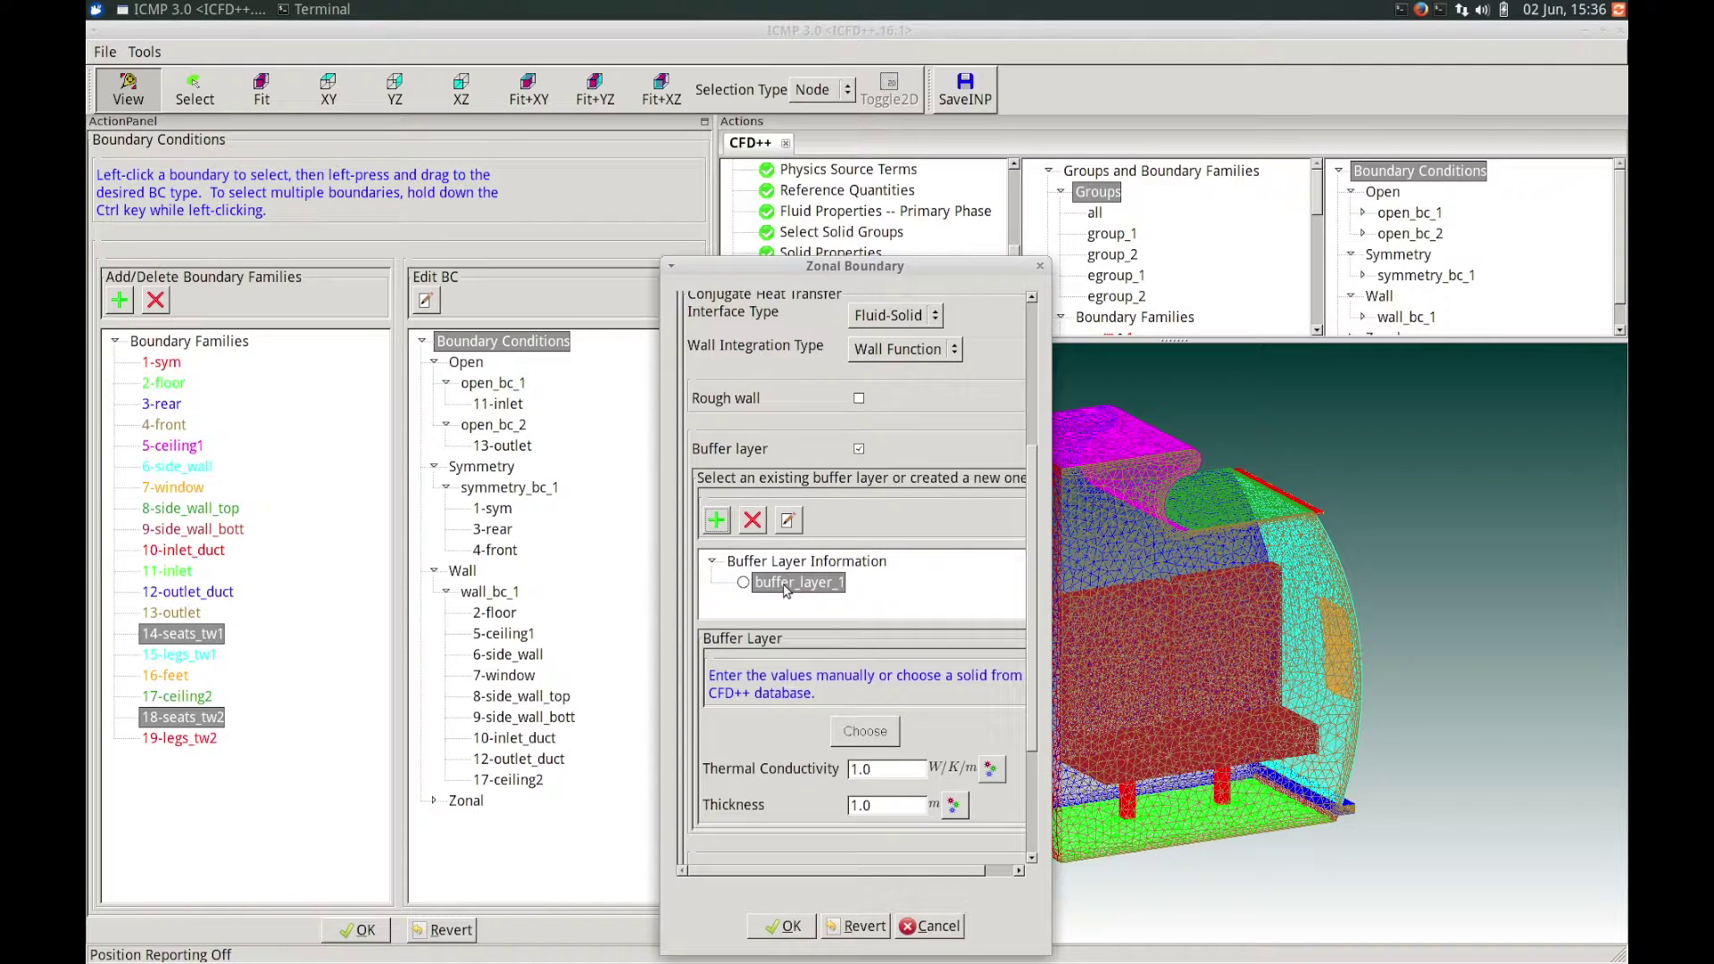
{"action": "left_click", "coordinate": [745, 585]}
Set the seat buffer layer's thermal conductivity to 0.1 W/K/m and thickness to 7e-3 m, and accept the zonal boundary.
{"action": "left_click_drag", "start_coordinate": [1030, 580], "coordinate": [1036, 638]}
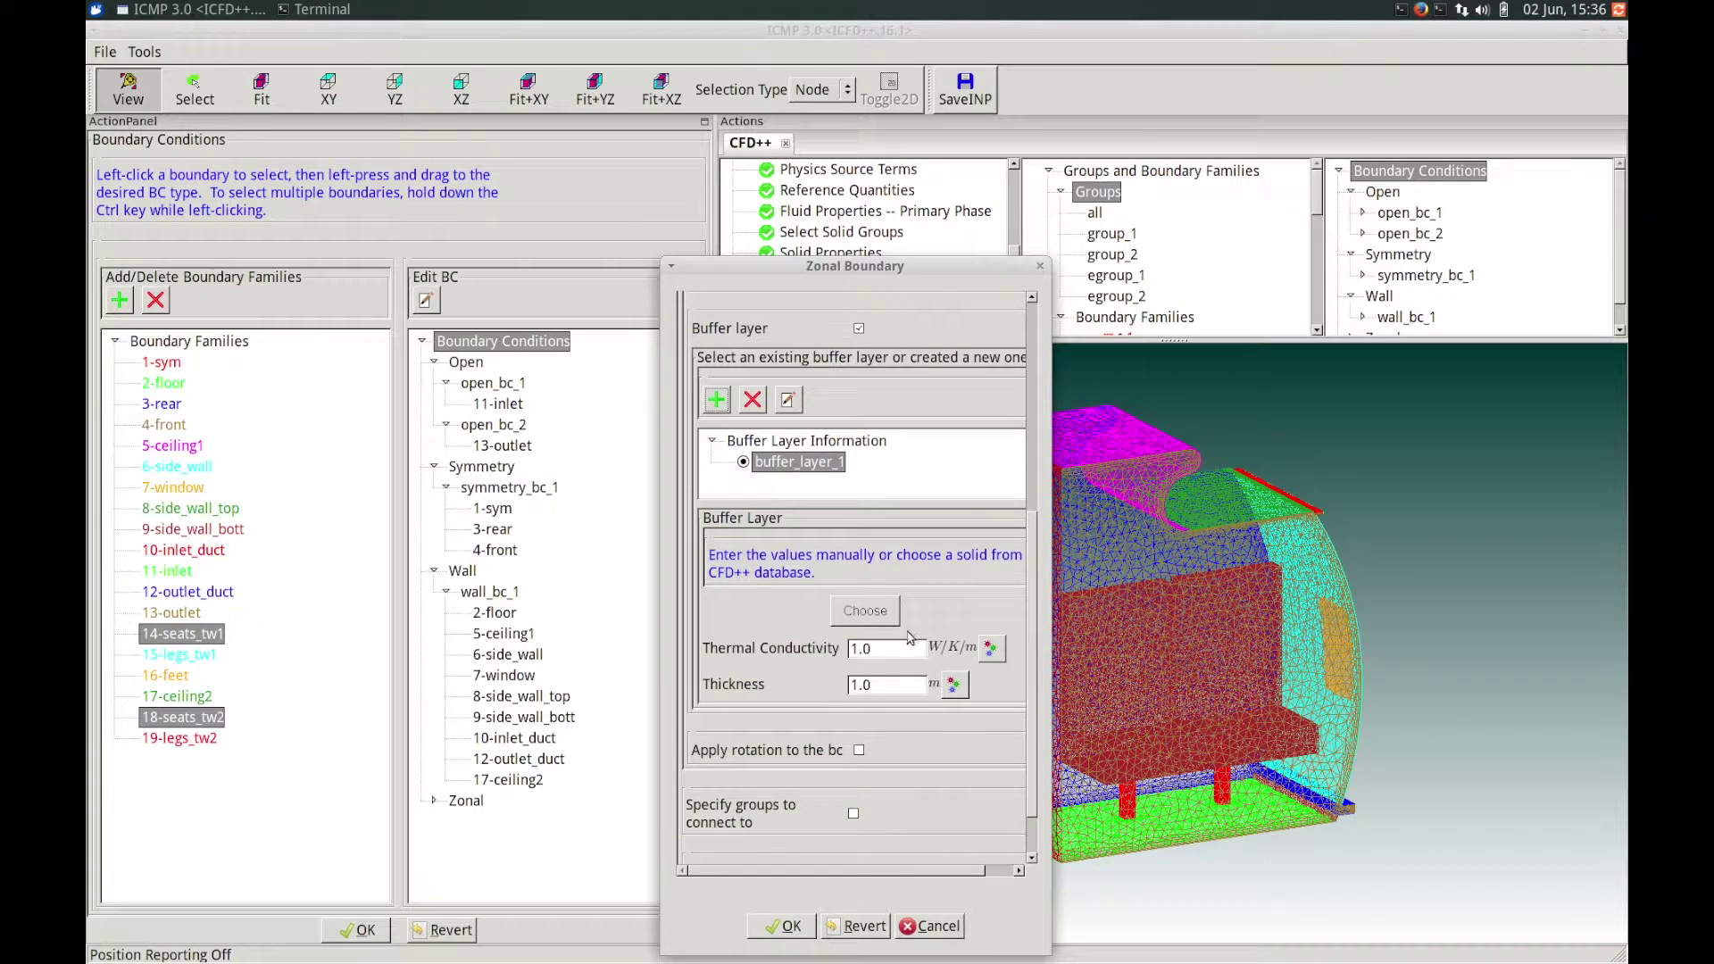
{"action": "left_click_drag", "start_coordinate": [893, 649], "coordinate": [828, 643]}
{"action": "type", "text": "0.1"}
{"action": "left_click_drag", "start_coordinate": [881, 692], "coordinate": [842, 684]}
{"action": "type", "text": "7e-3"}
{"action": "scroll", "coordinate": [1031, 589], "scroll_direction": "up", "scroll_amount": 5}
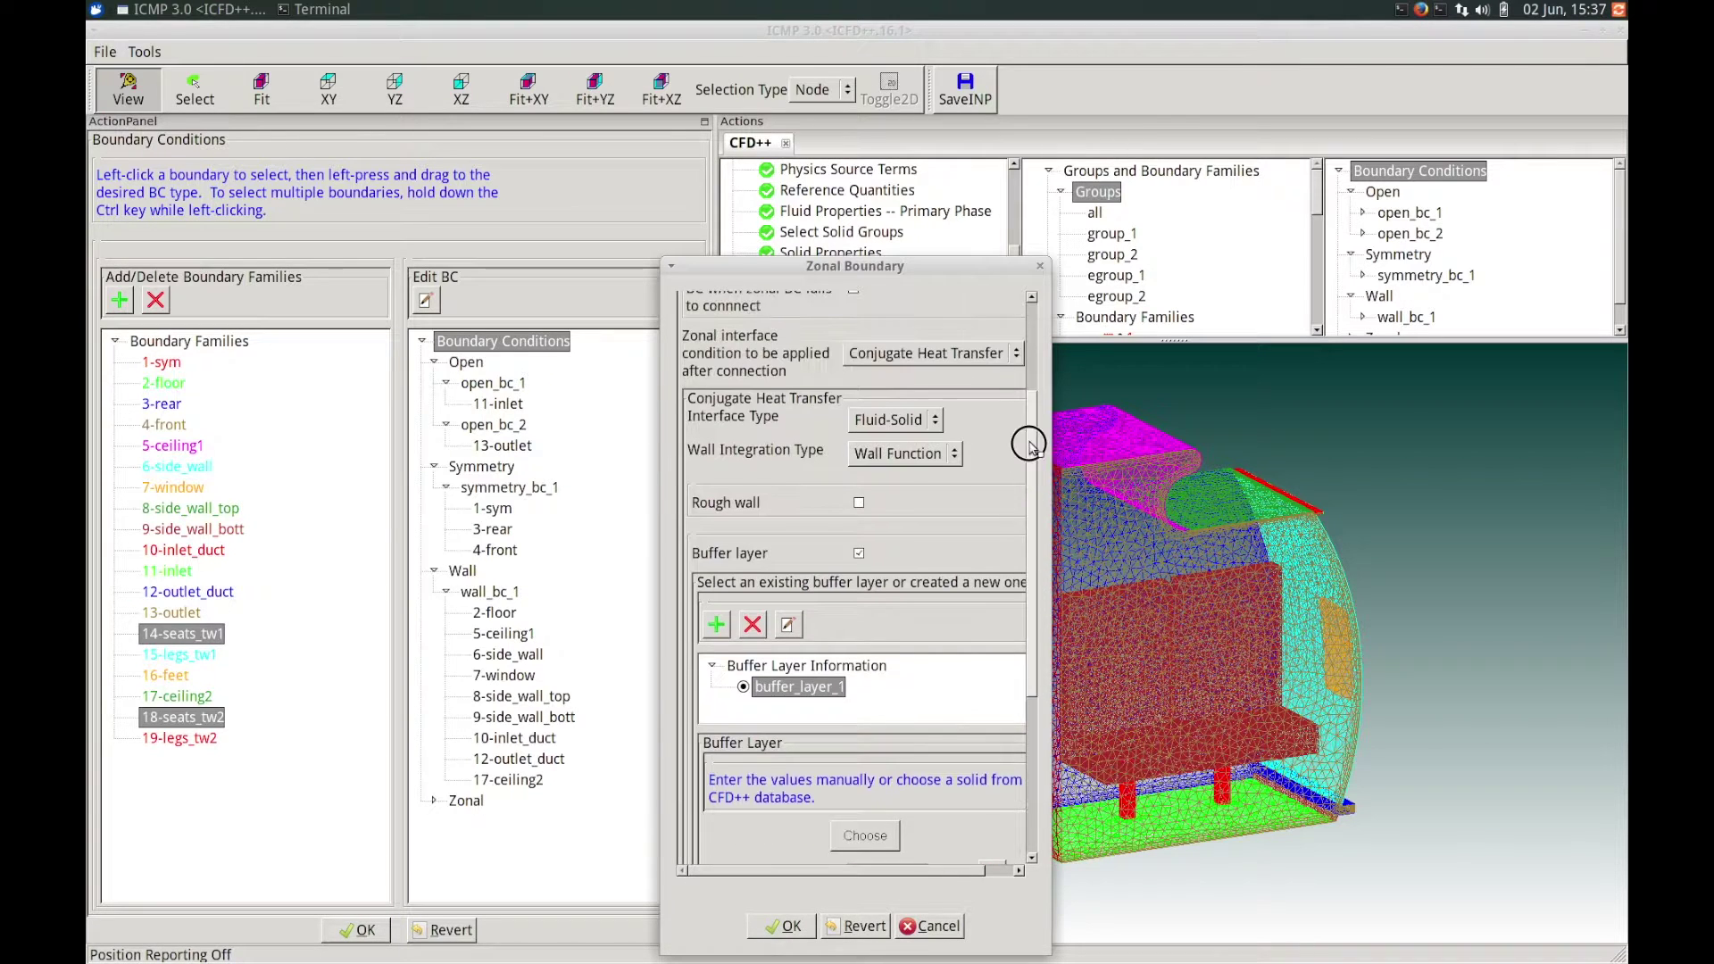
{"action": "scroll", "coordinate": [1047, 559], "scroll_direction": "down", "scroll_amount": 5}
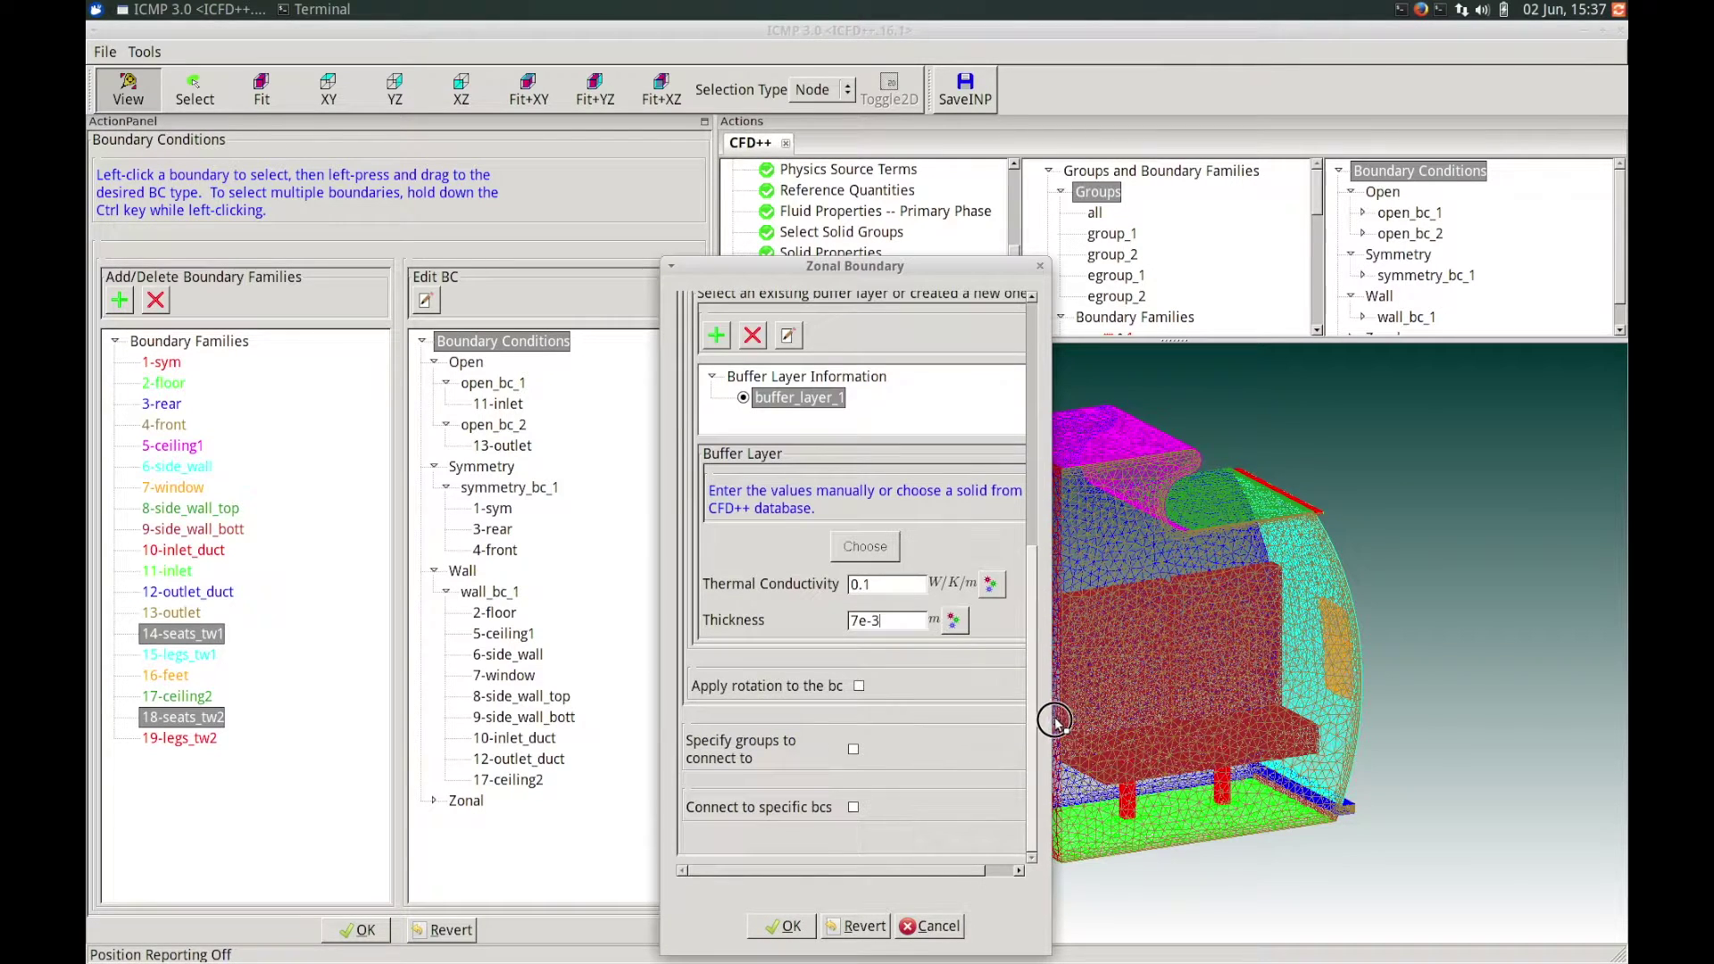
{"action": "left_click", "coordinate": [788, 927]}
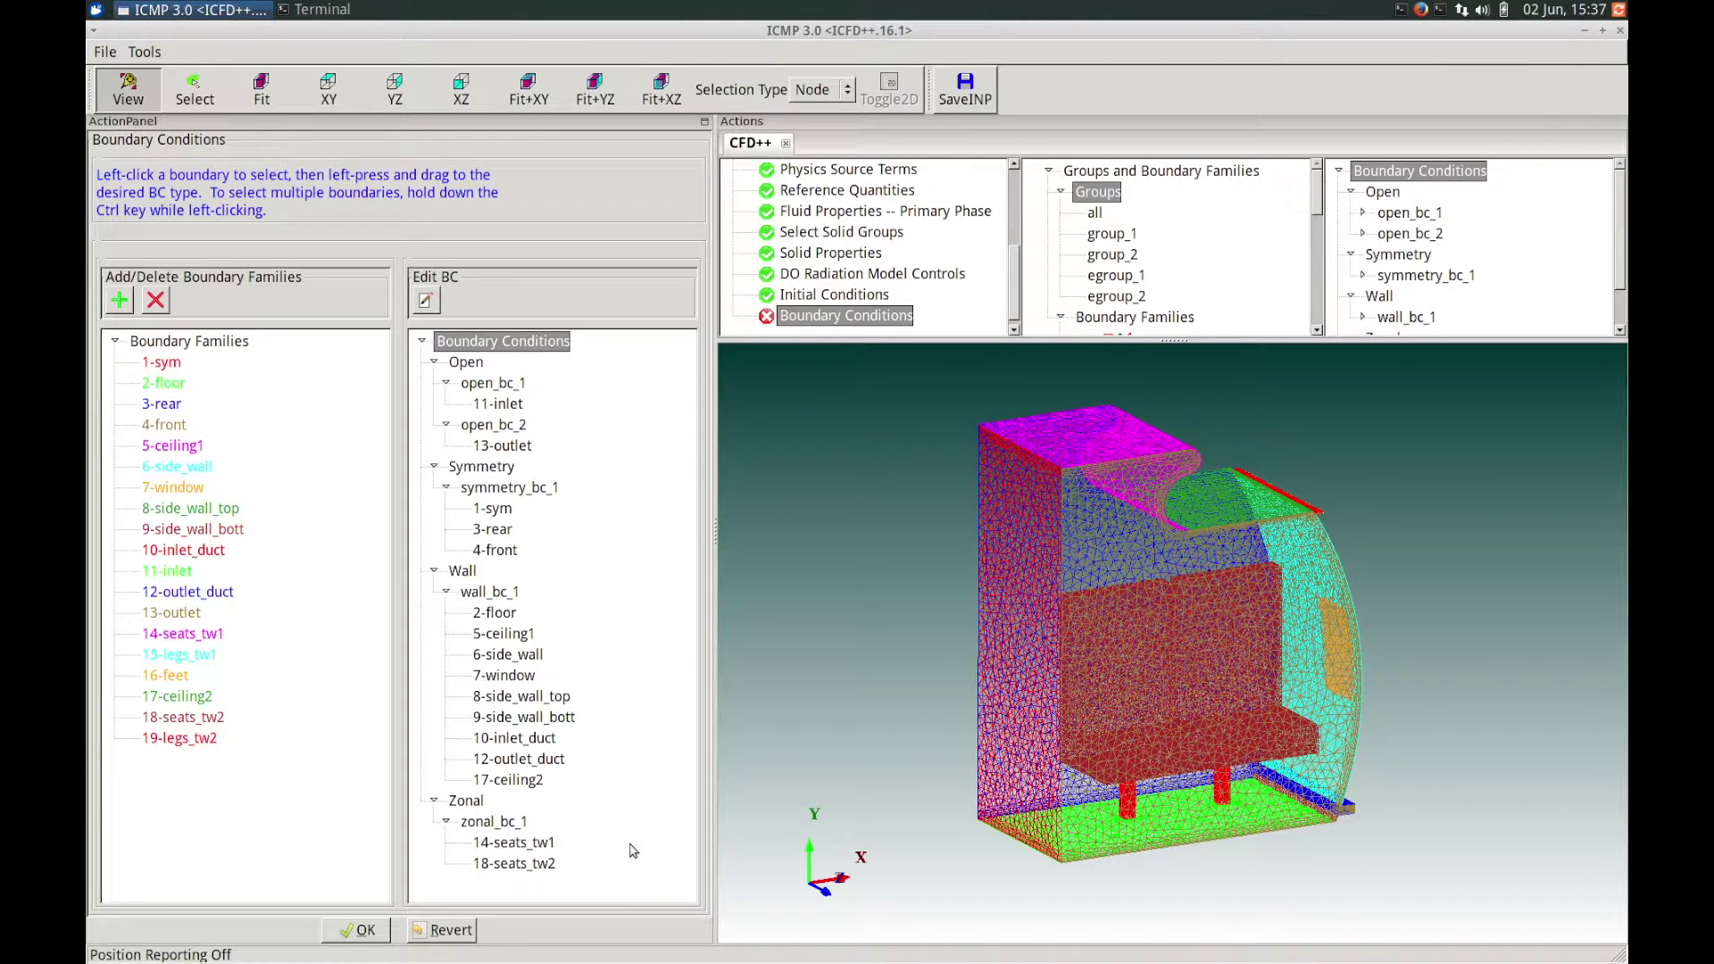
Assign 15-legs_tw1 and 19-legs_tw2 together to a new Zonal boundary condition, keeping the connection type Patched Only.
{"action": "left_click", "coordinate": [180, 659]}
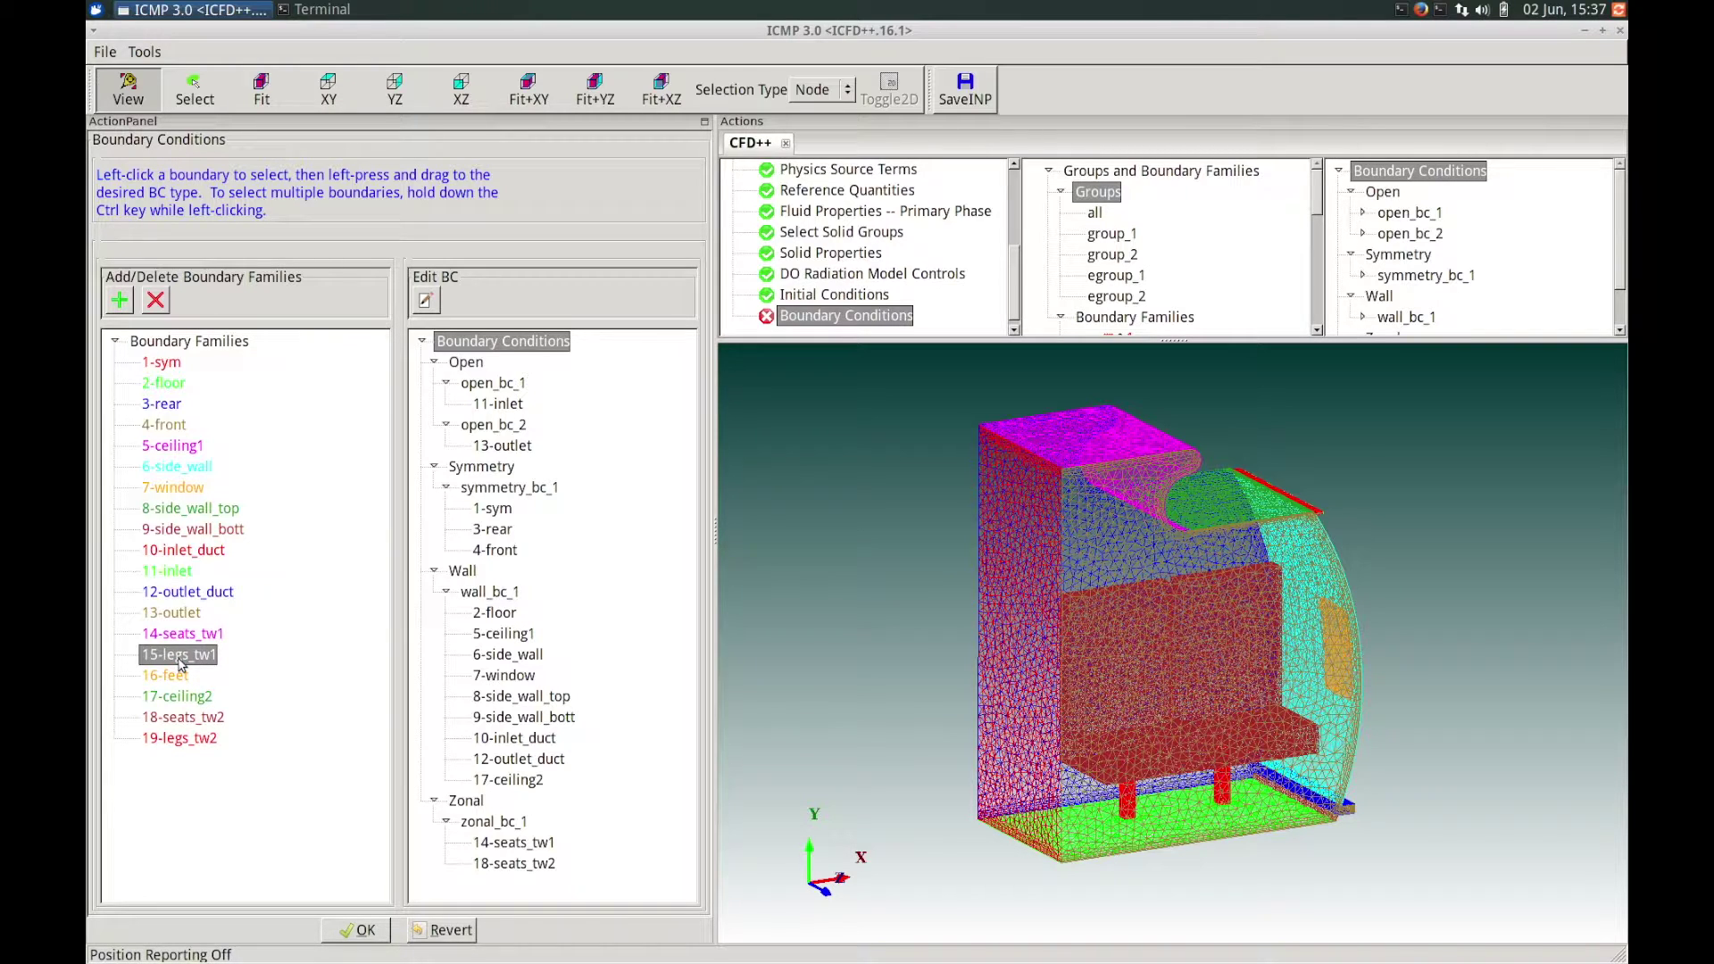
{"action": "left_click", "coordinate": [187, 742], "text": "ctrl"}
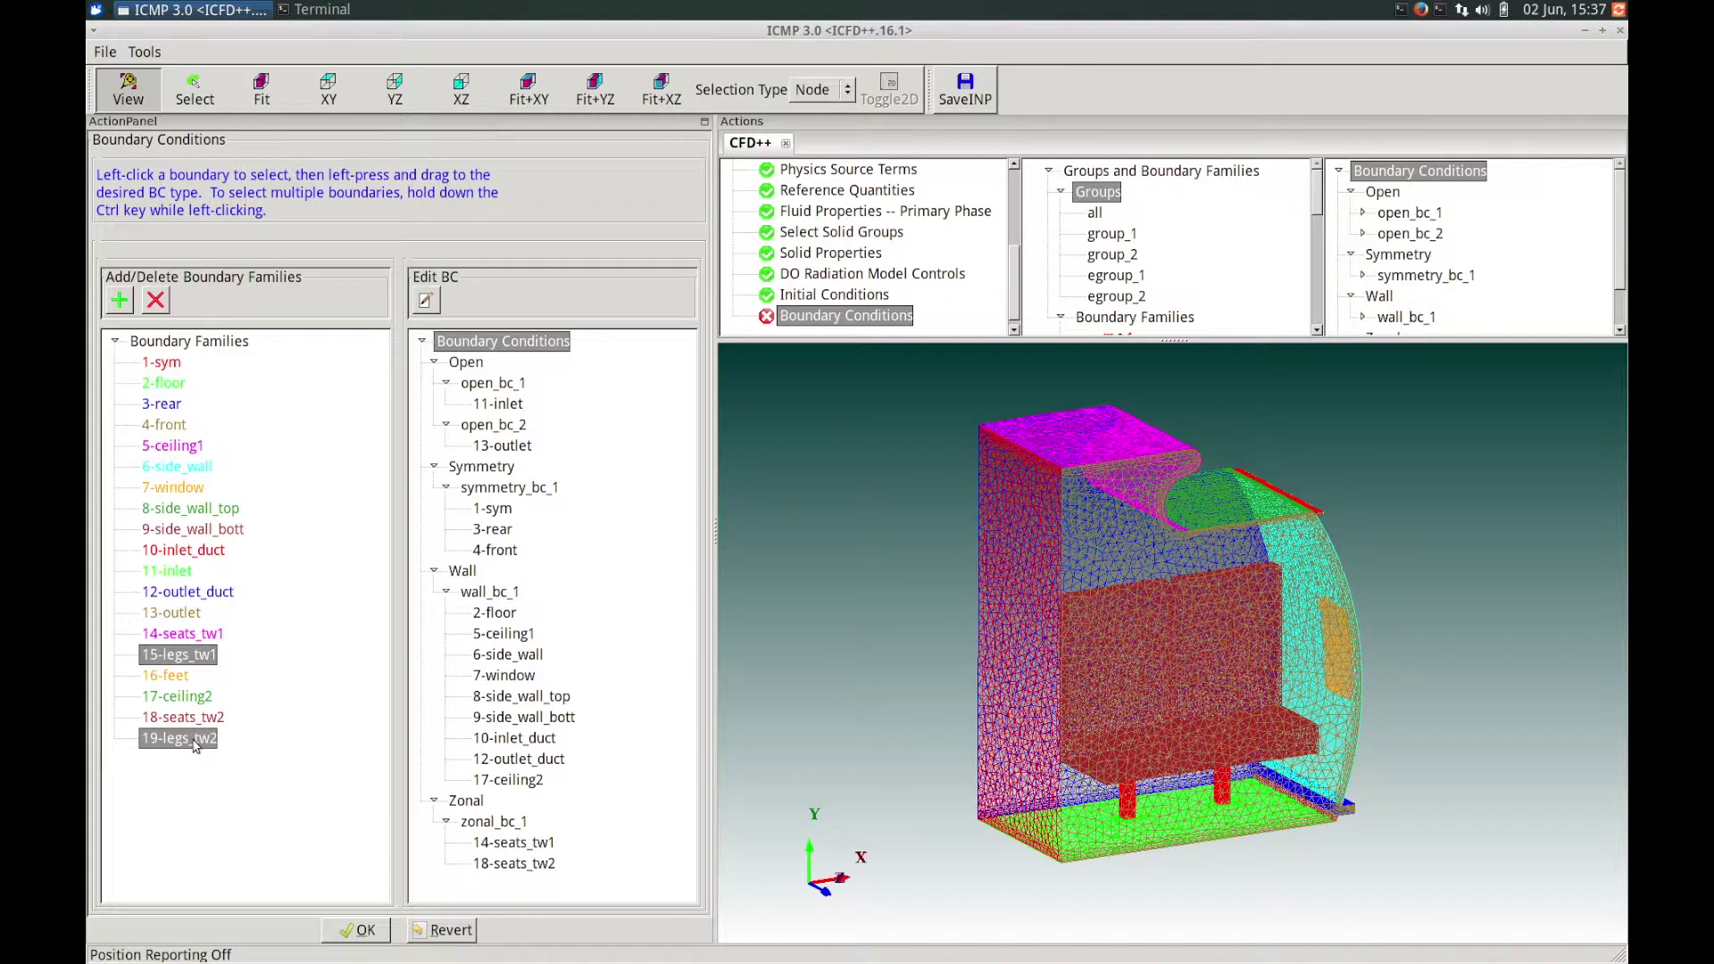
{"action": "left_click", "coordinate": [192, 659]}
{"action": "left_click_drag", "start_coordinate": [191, 659], "coordinate": [464, 802]}
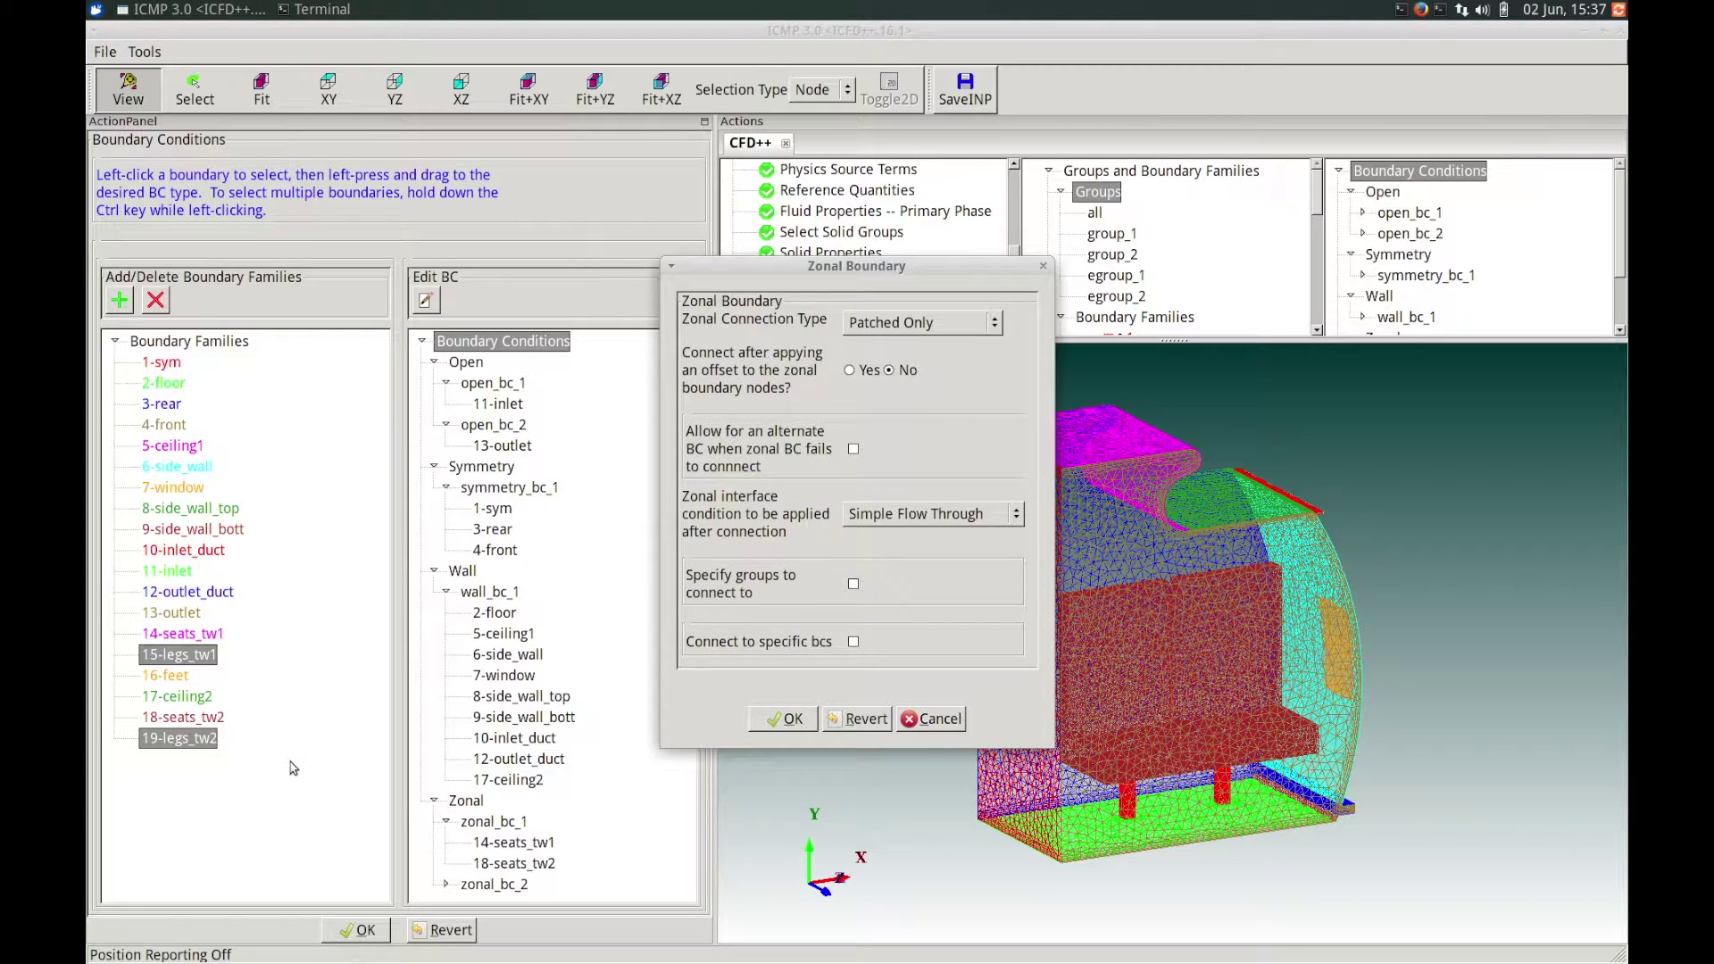
{"action": "left_click", "coordinate": [881, 330]}
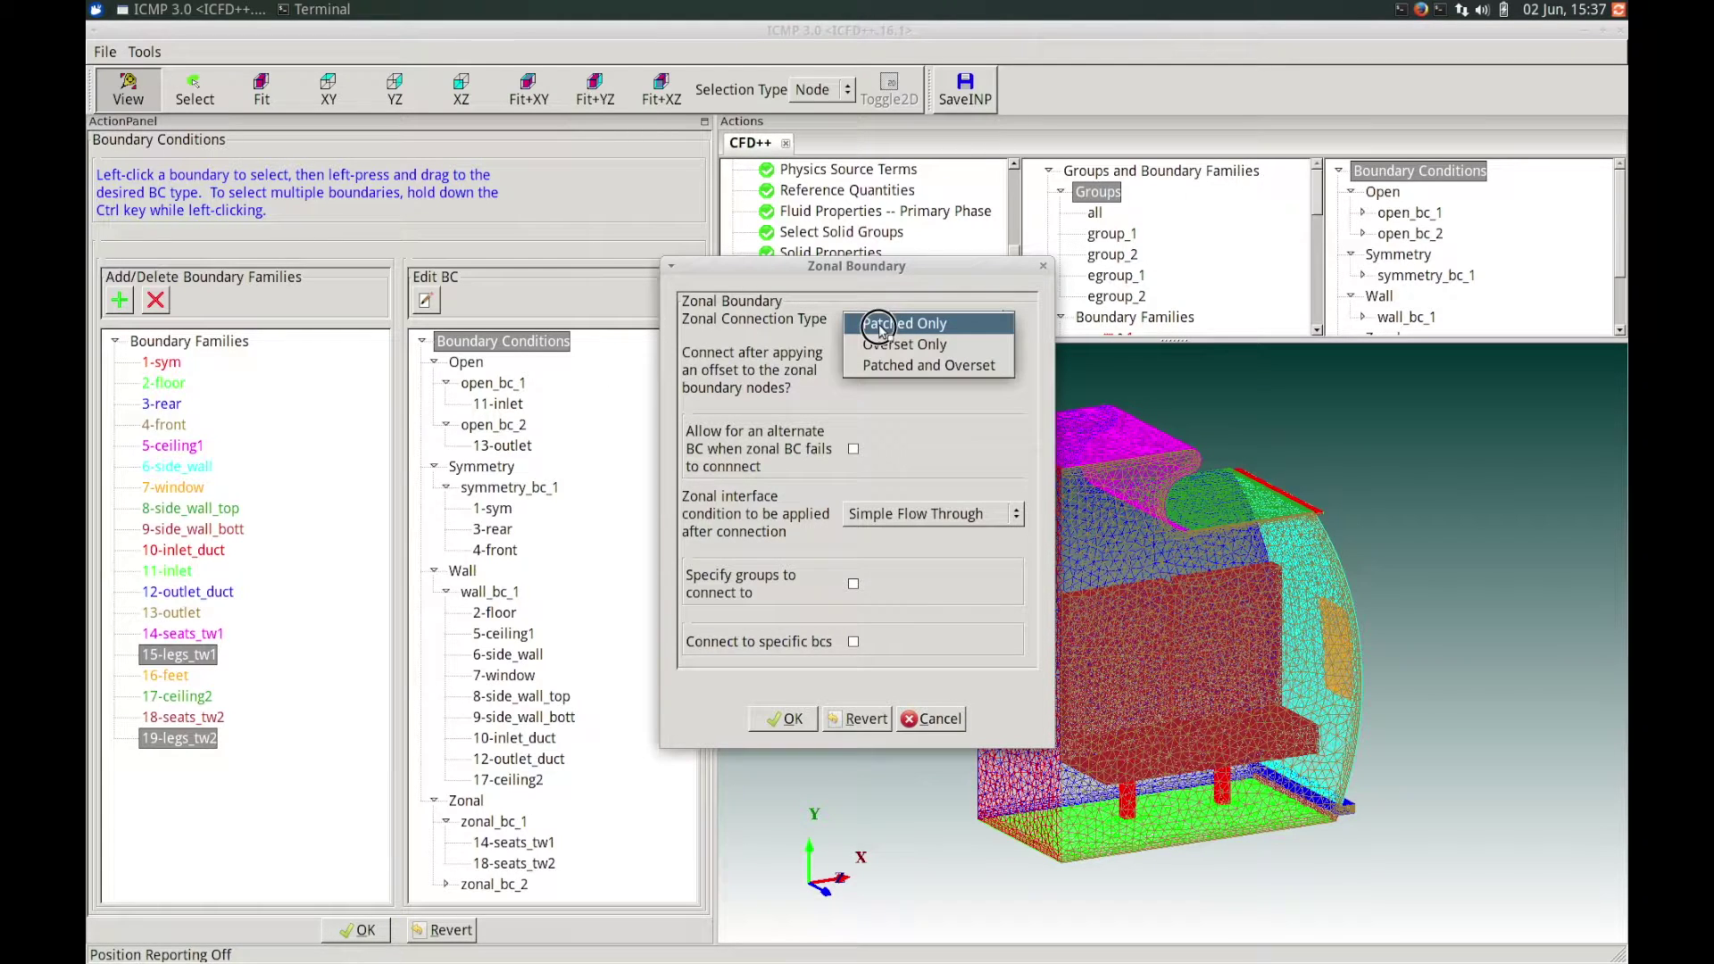
{"action": "left_click", "coordinate": [929, 314]}
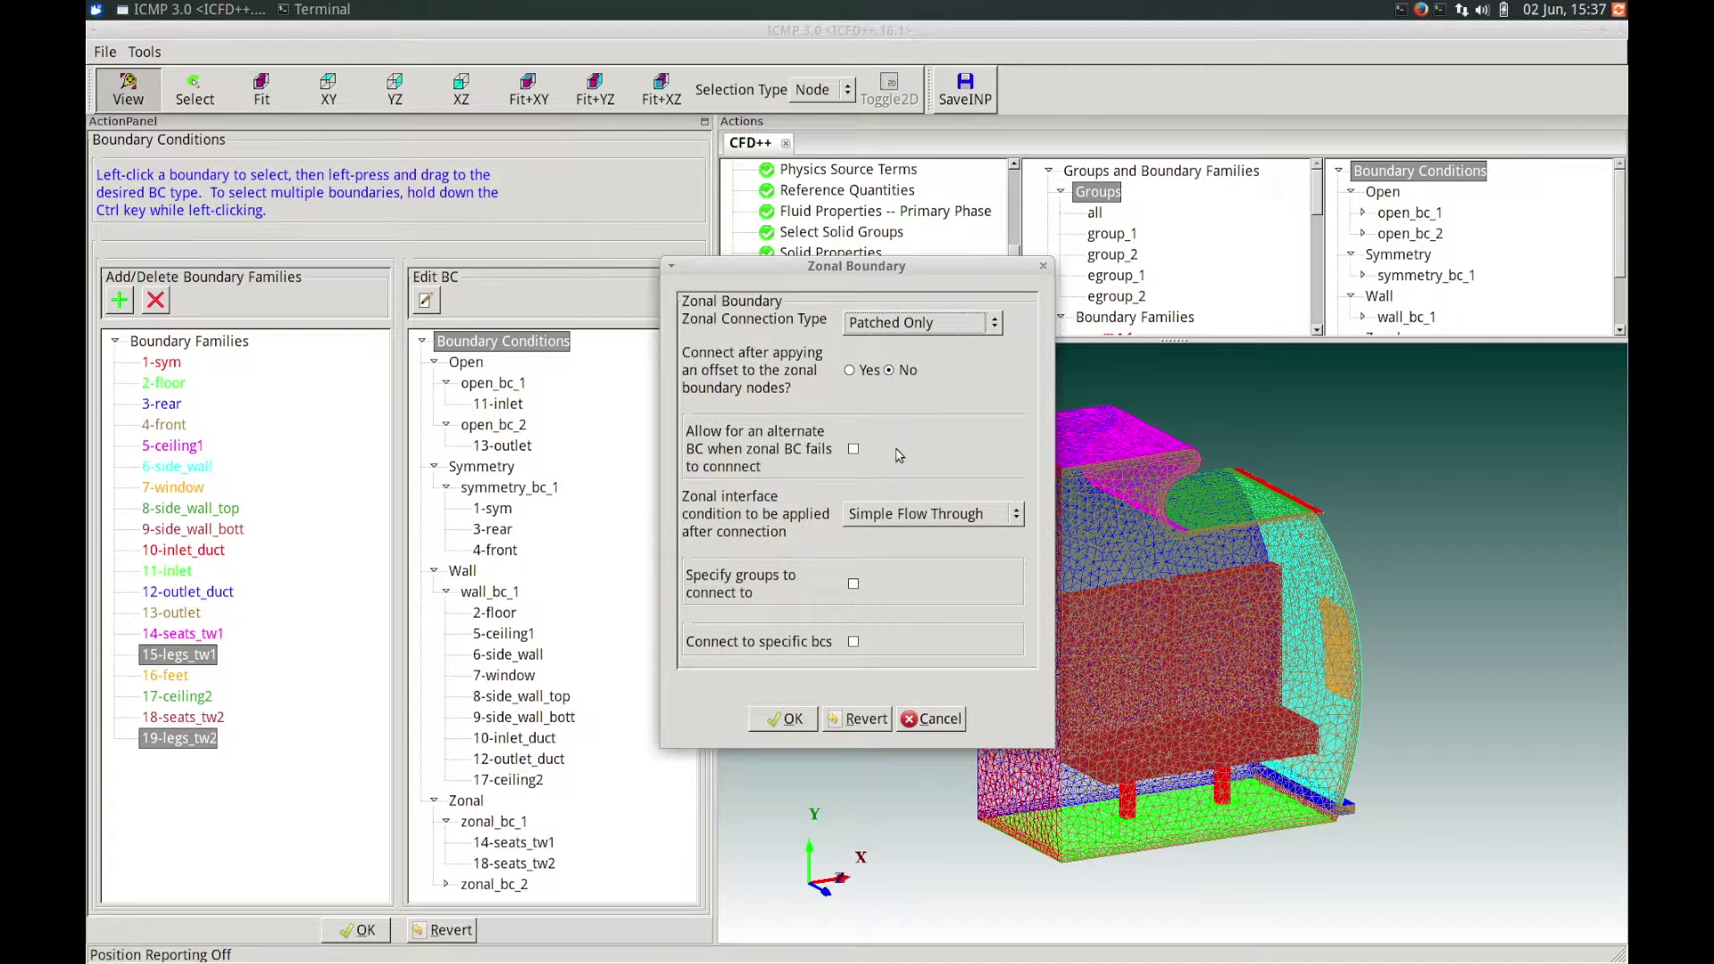
Apply Conjugate Heat Transfer to the legs' zonal boundary with a Fluid-Solid interface and Wall Function integration, leaving the buffer layer off.
{"action": "left_click", "coordinate": [925, 516]}
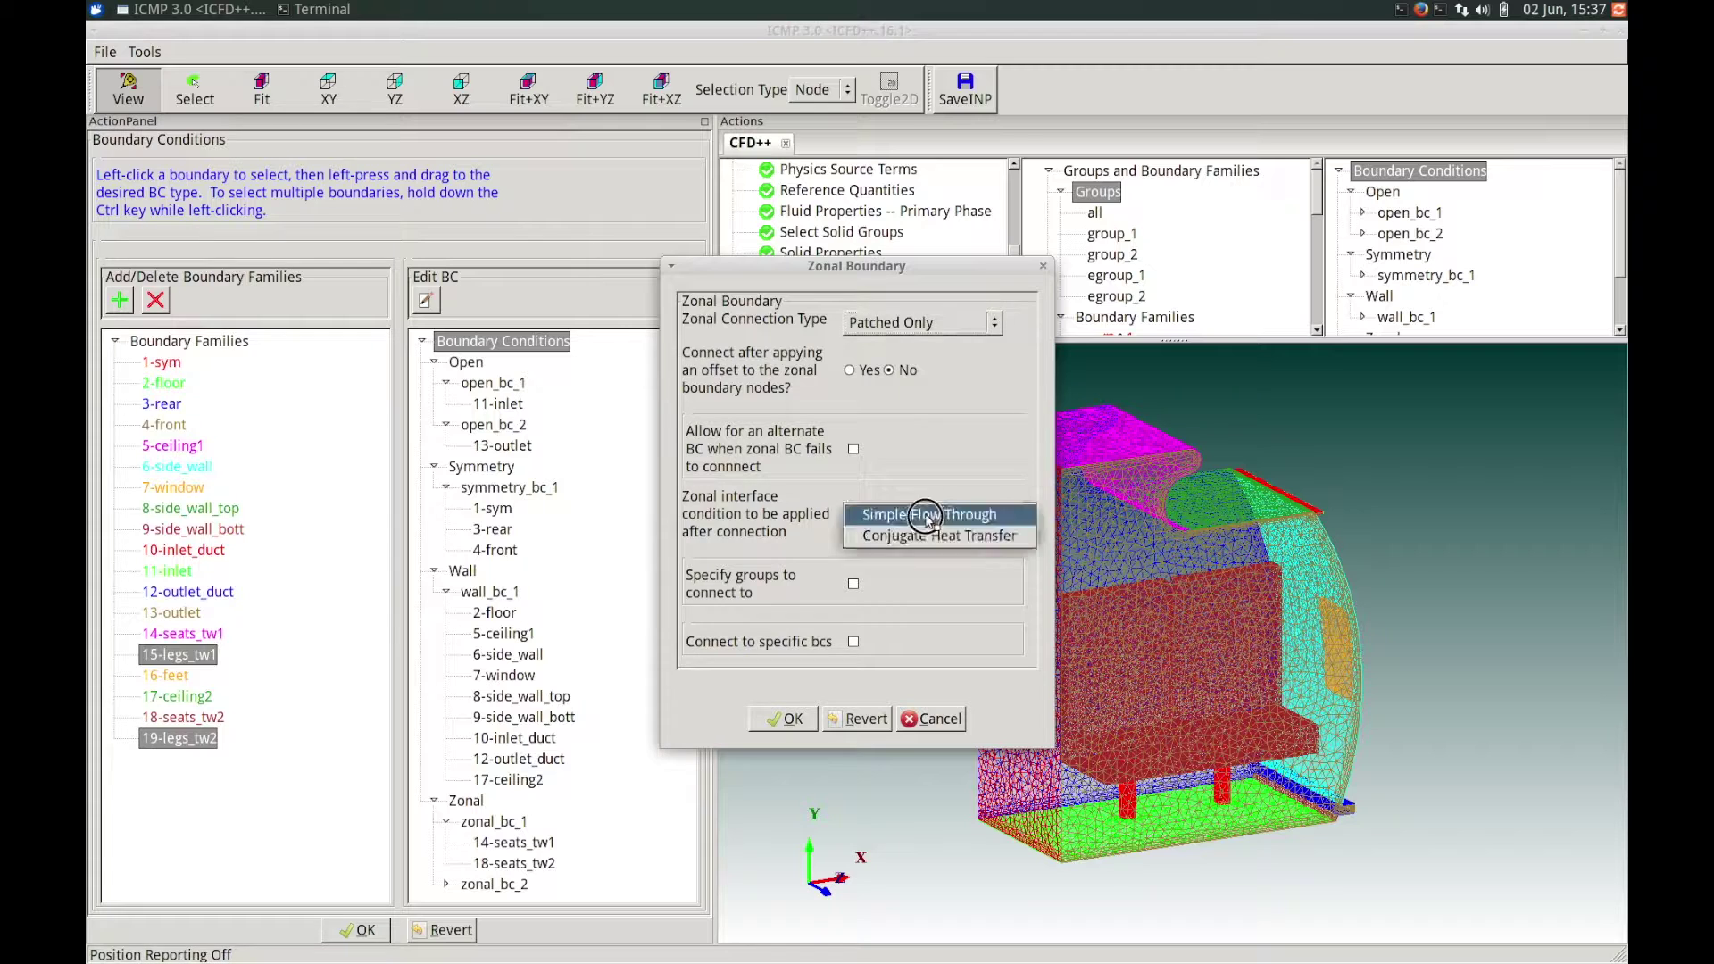
{"action": "left_click", "coordinate": [925, 536]}
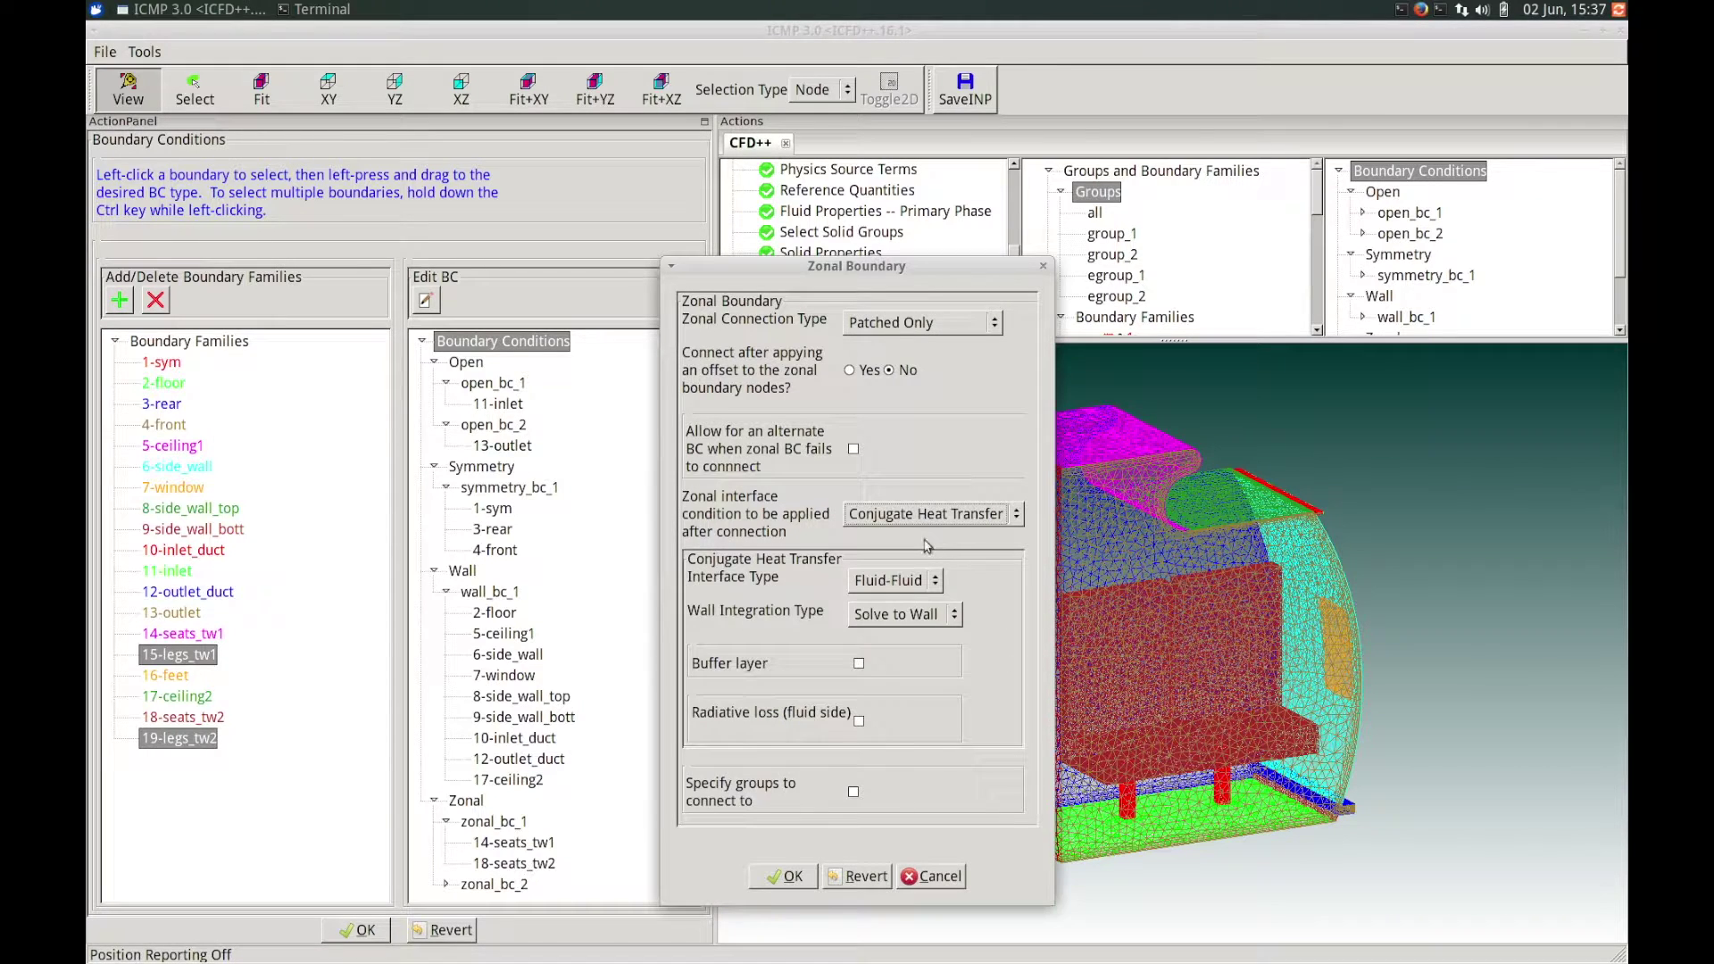
{"action": "left_click", "coordinate": [912, 582]}
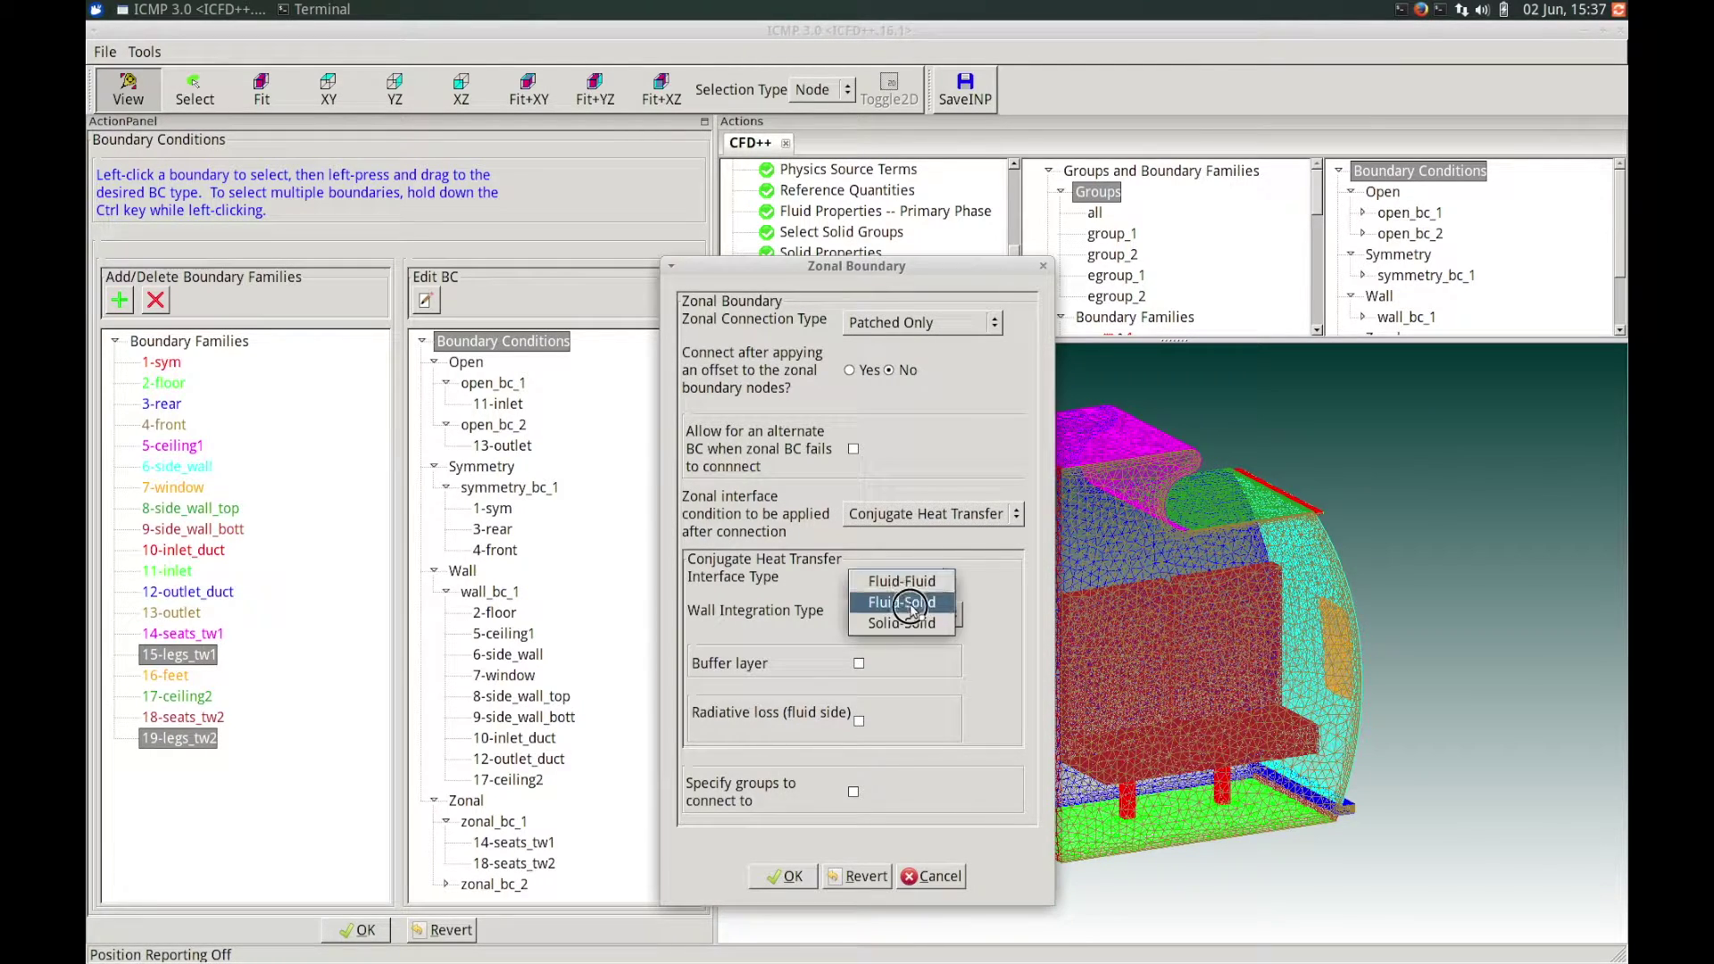
{"action": "left_click", "coordinate": [989, 599]}
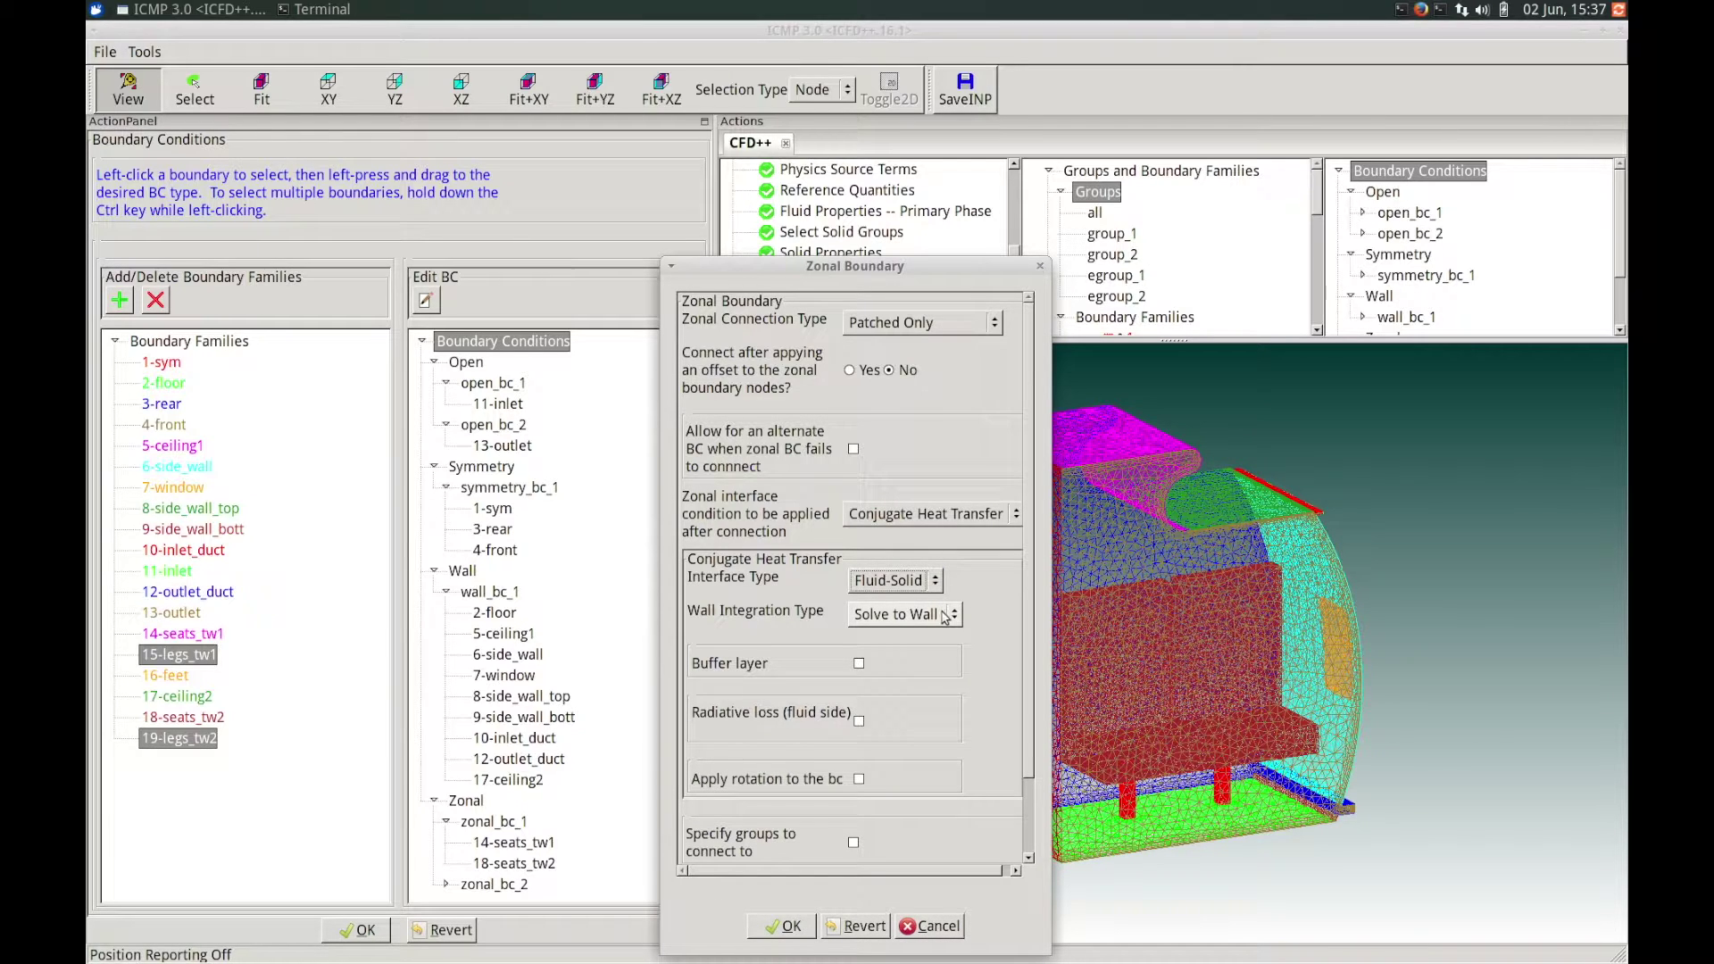
{"action": "left_click", "coordinate": [943, 618]}
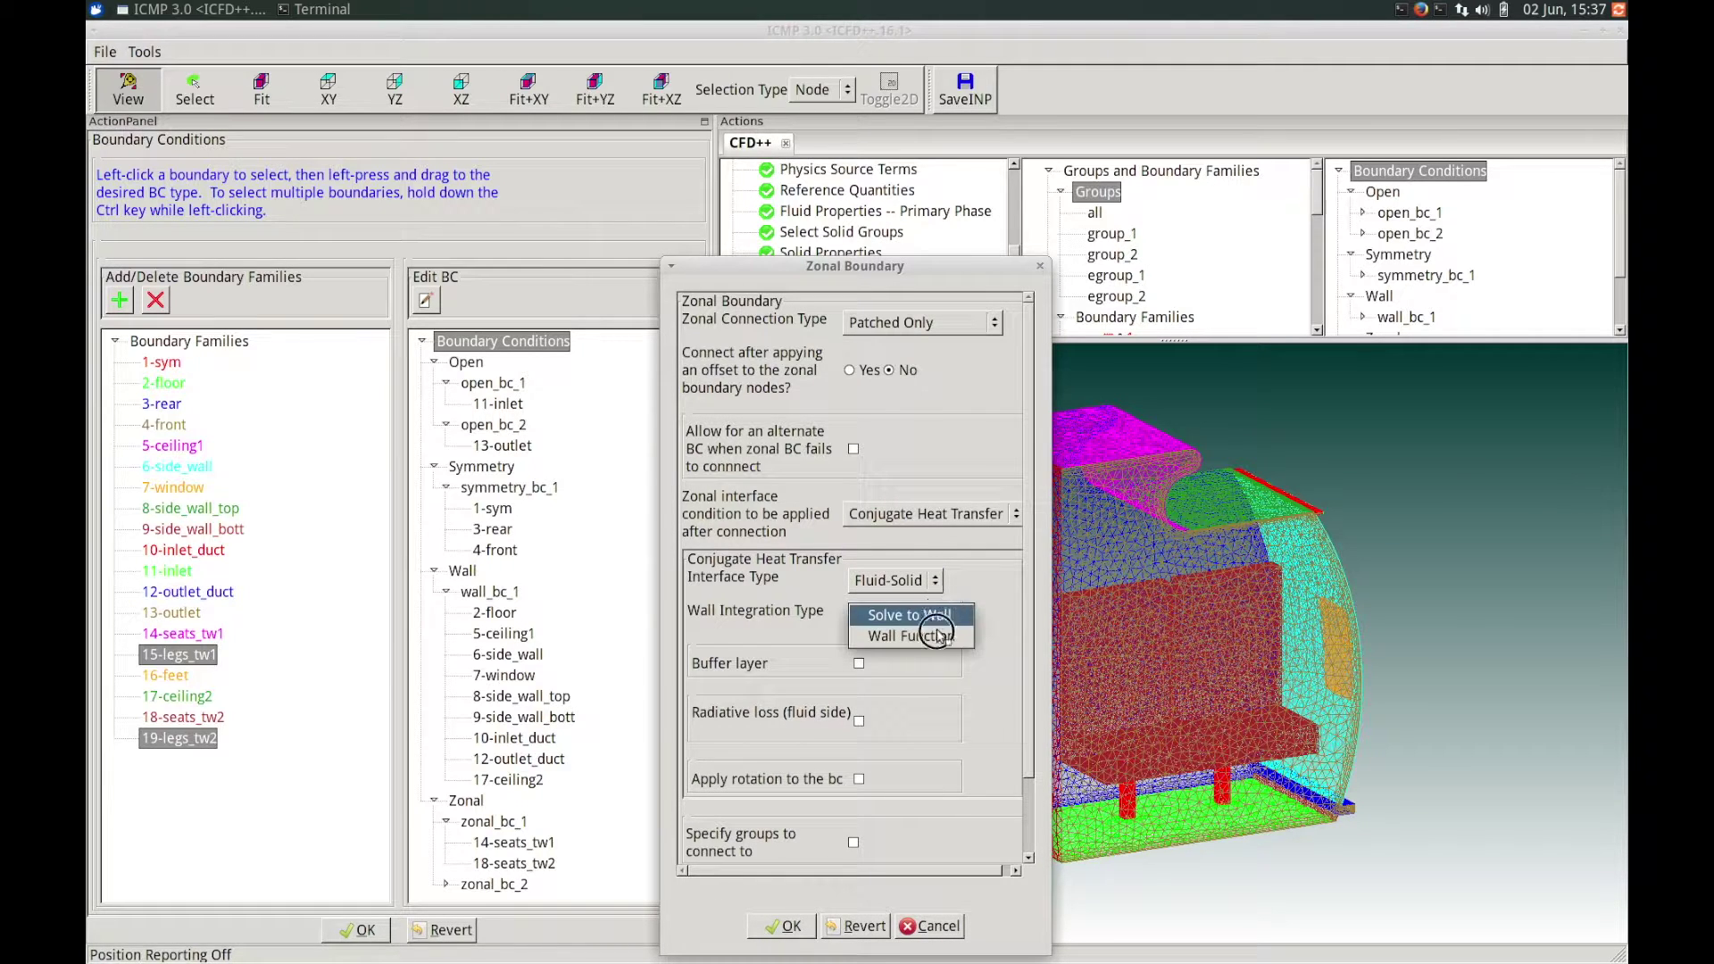
{"action": "left_click", "coordinate": [969, 632]}
{"action": "left_click_drag", "start_coordinate": [1030, 589], "coordinate": [1040, 732]}
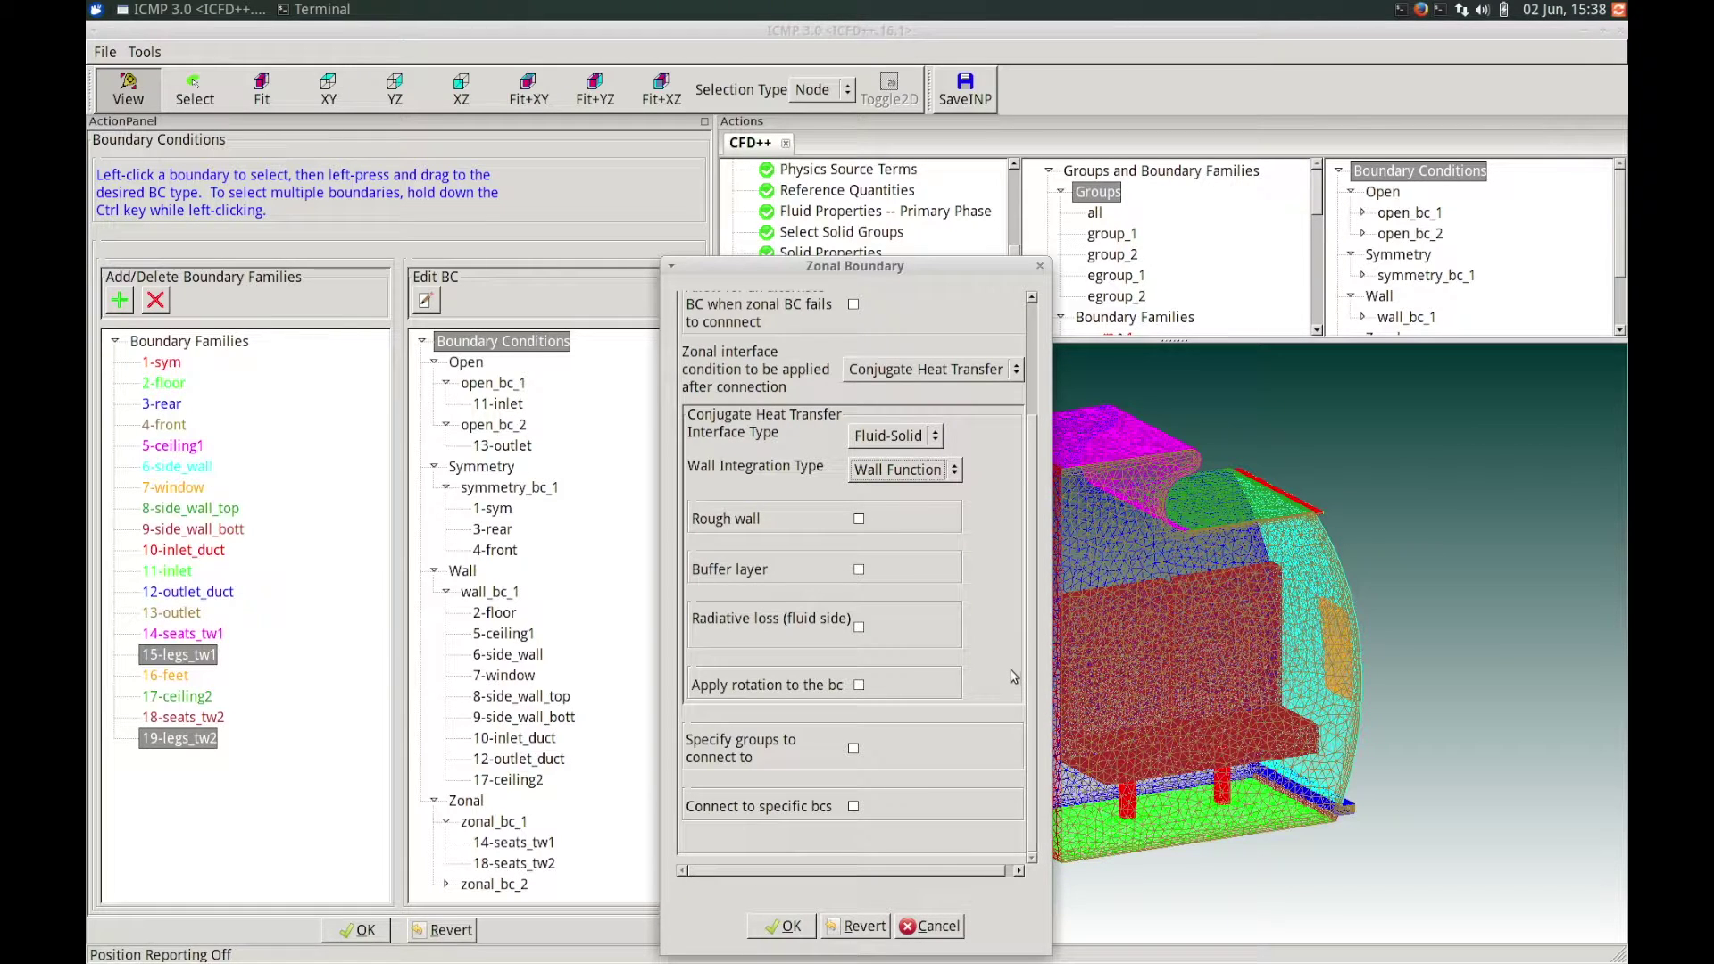
{"action": "mouse_move", "coordinate": [1032, 602]}
{"action": "left_mouse_down"}
{"action": "mouse_move", "coordinate": [1027, 616]}
{"action": "mouse_move", "coordinate": [1026, 597]}
{"action": "left_mouse_up"}
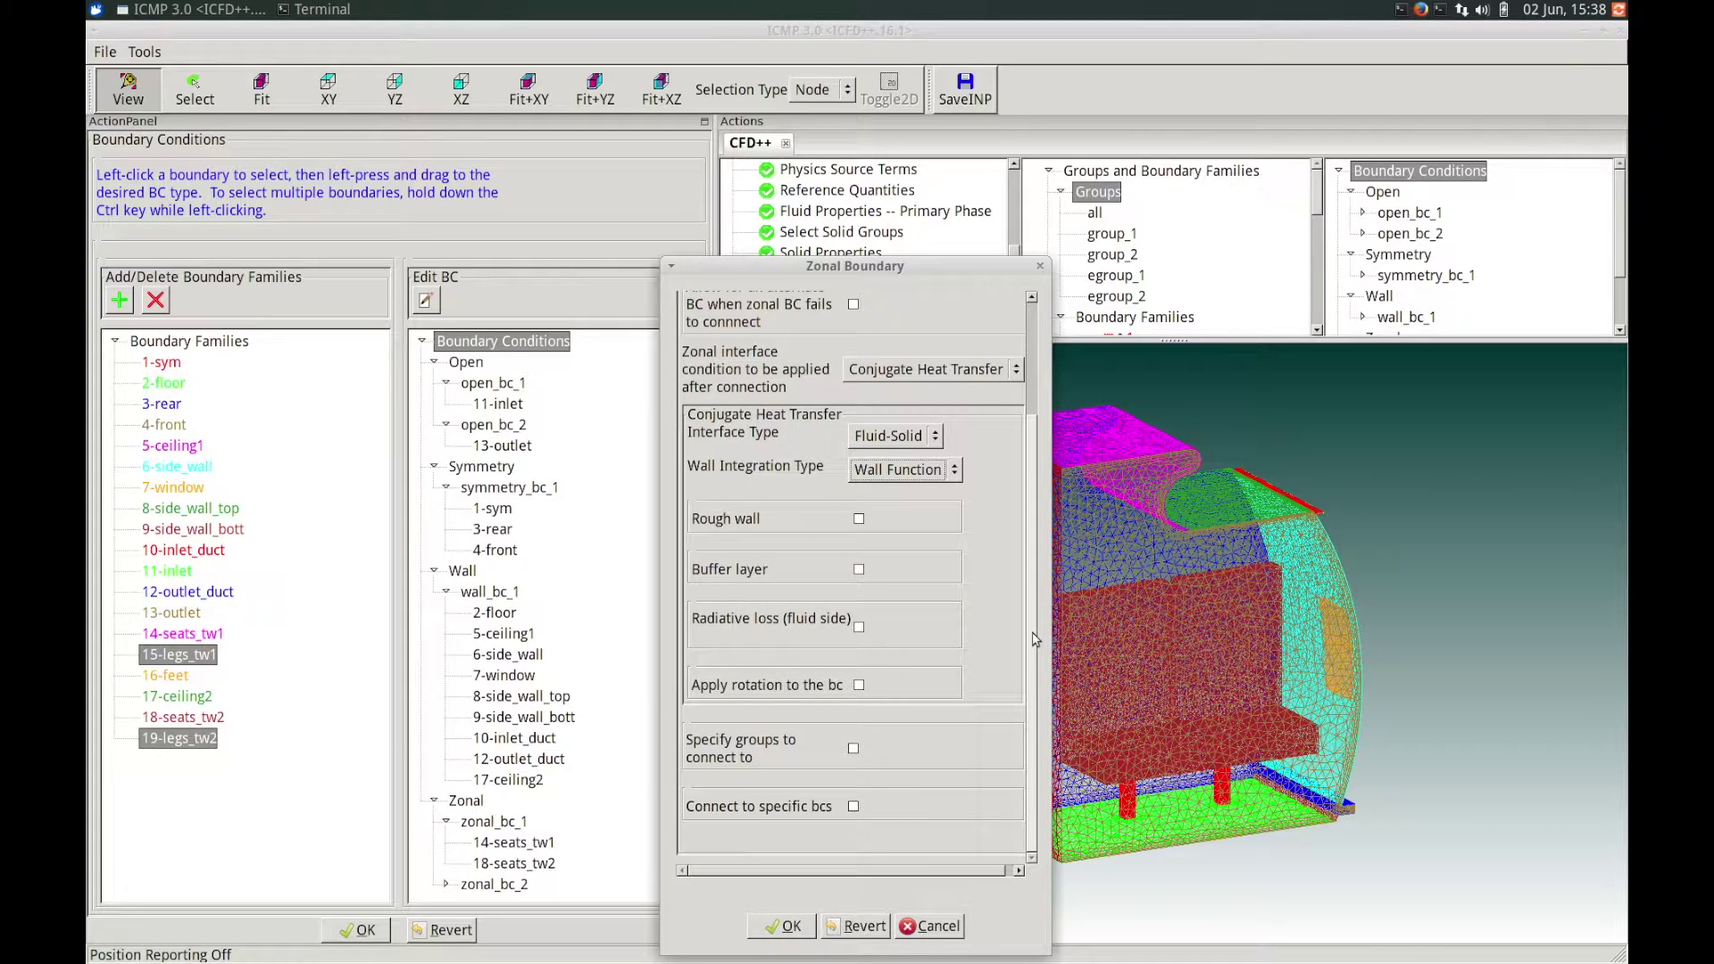
{"action": "left_click", "coordinate": [788, 927]}
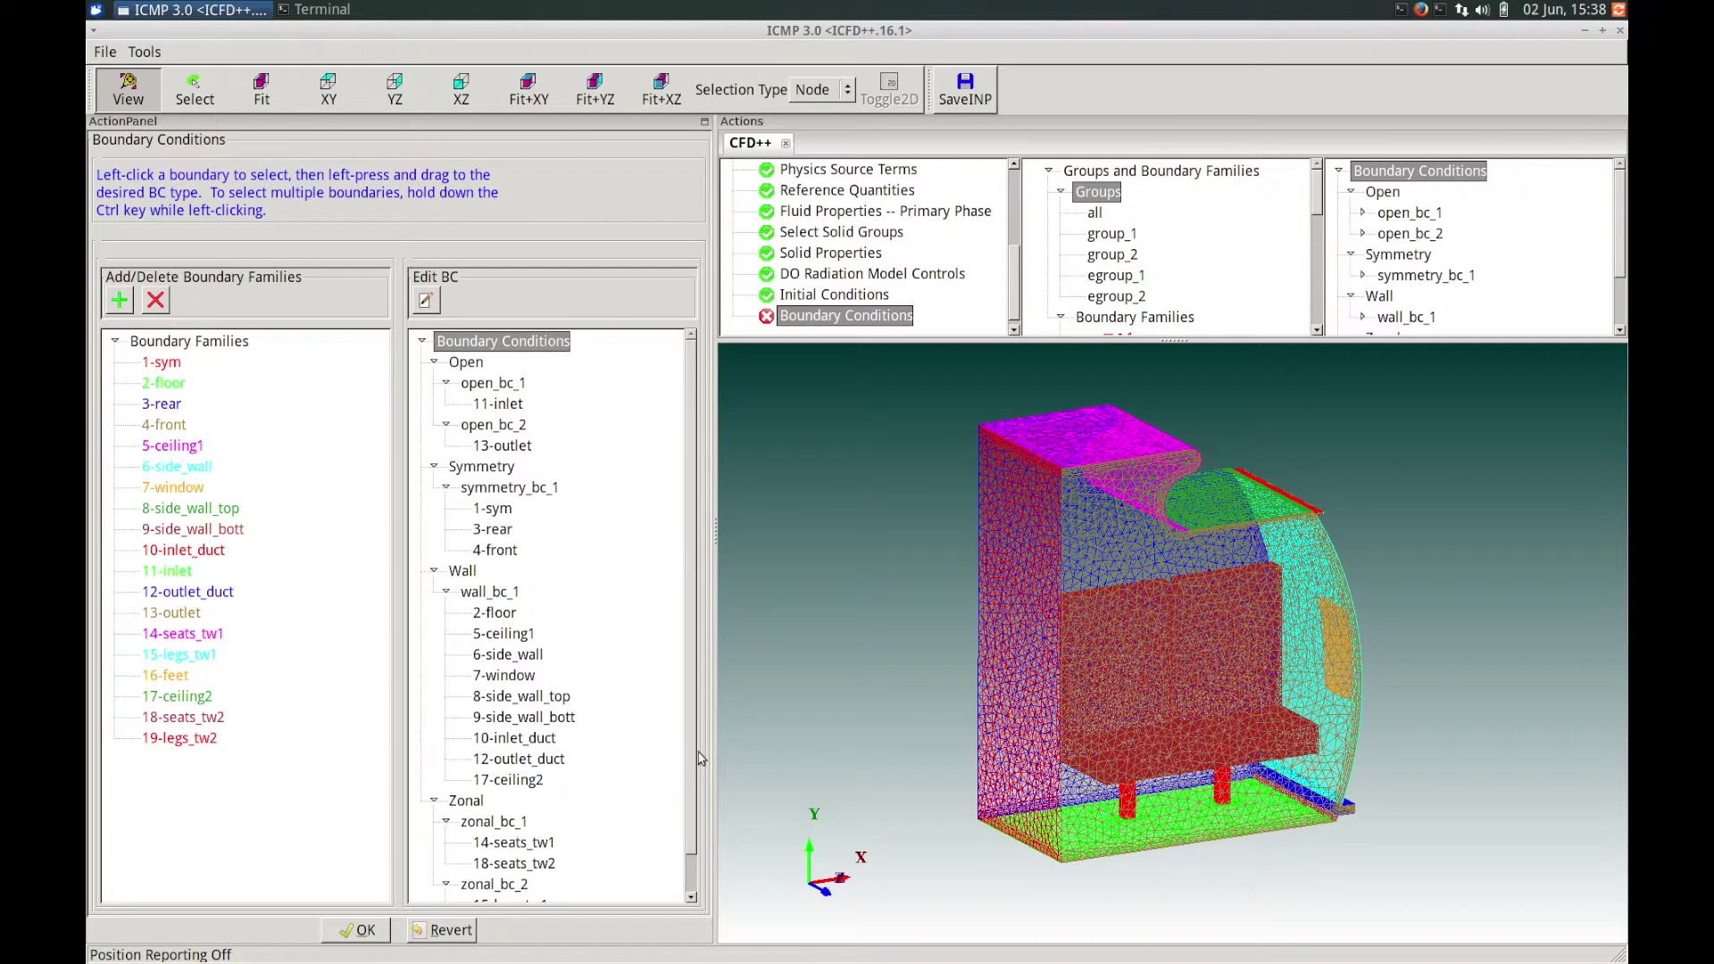
Assign the 16-feet boundary family to a new Wall boundary condition.
{"action": "left_click", "coordinate": [694, 783]}
{"action": "left_click_drag", "start_coordinate": [693, 783], "coordinate": [693, 816]}
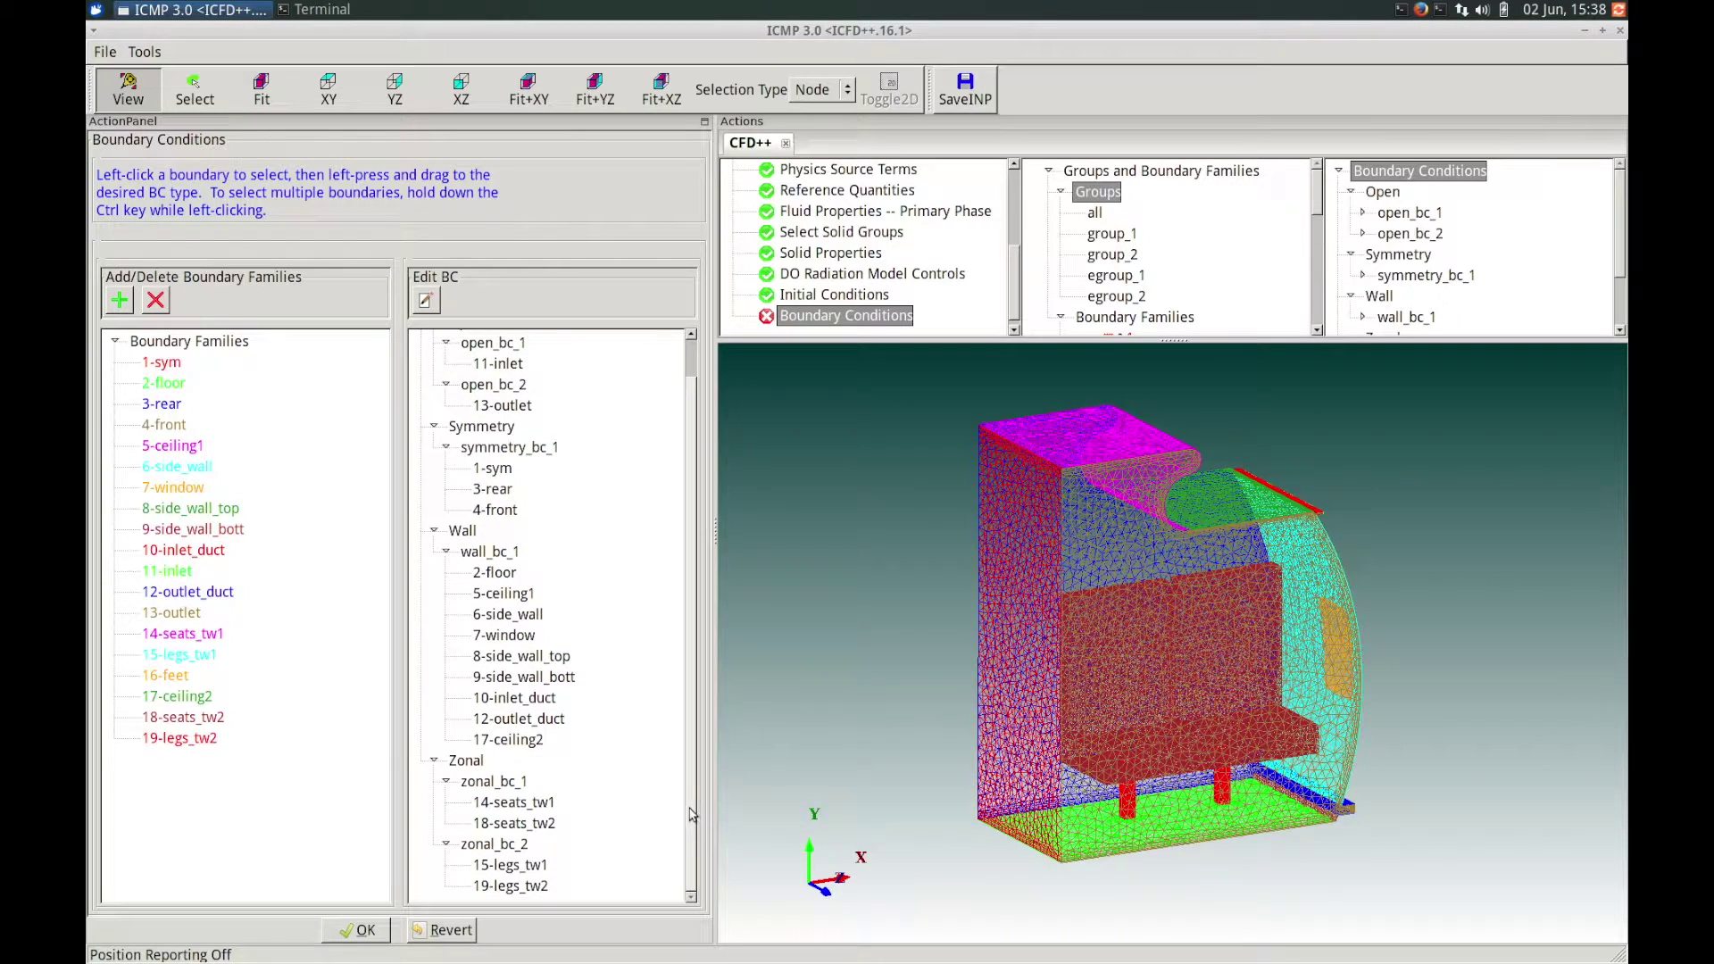
{"action": "left_click", "coordinate": [168, 677]}
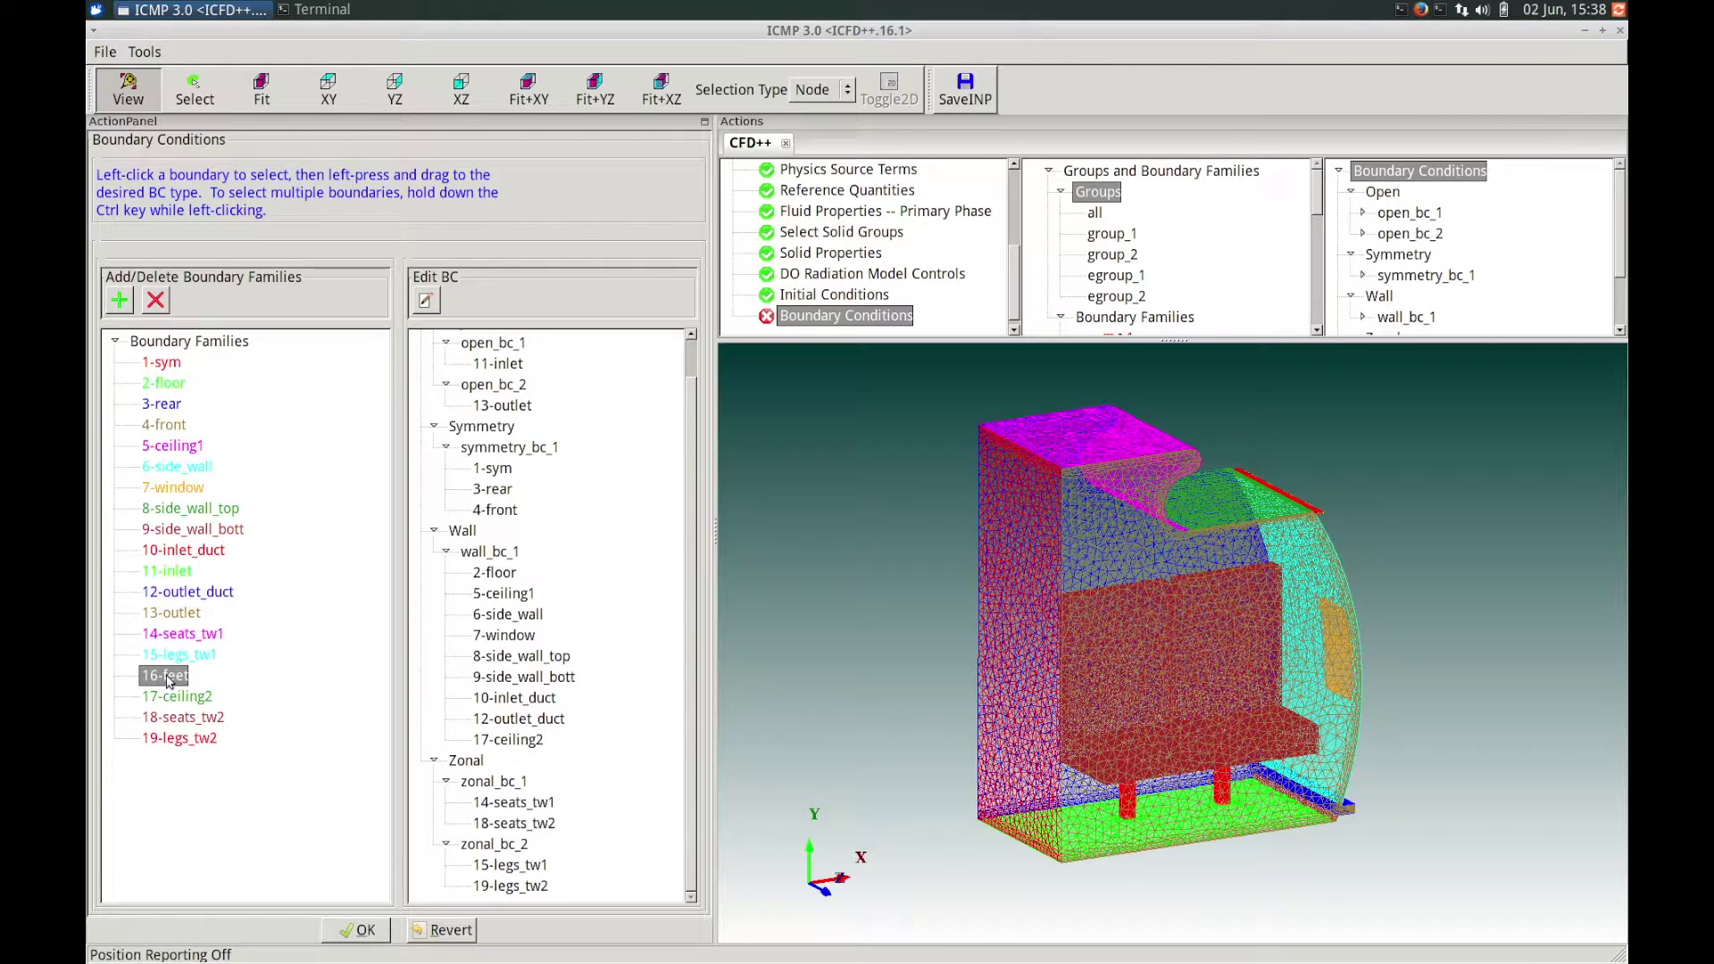
{"action": "left_click_drag", "start_coordinate": [167, 680], "coordinate": [458, 532]}
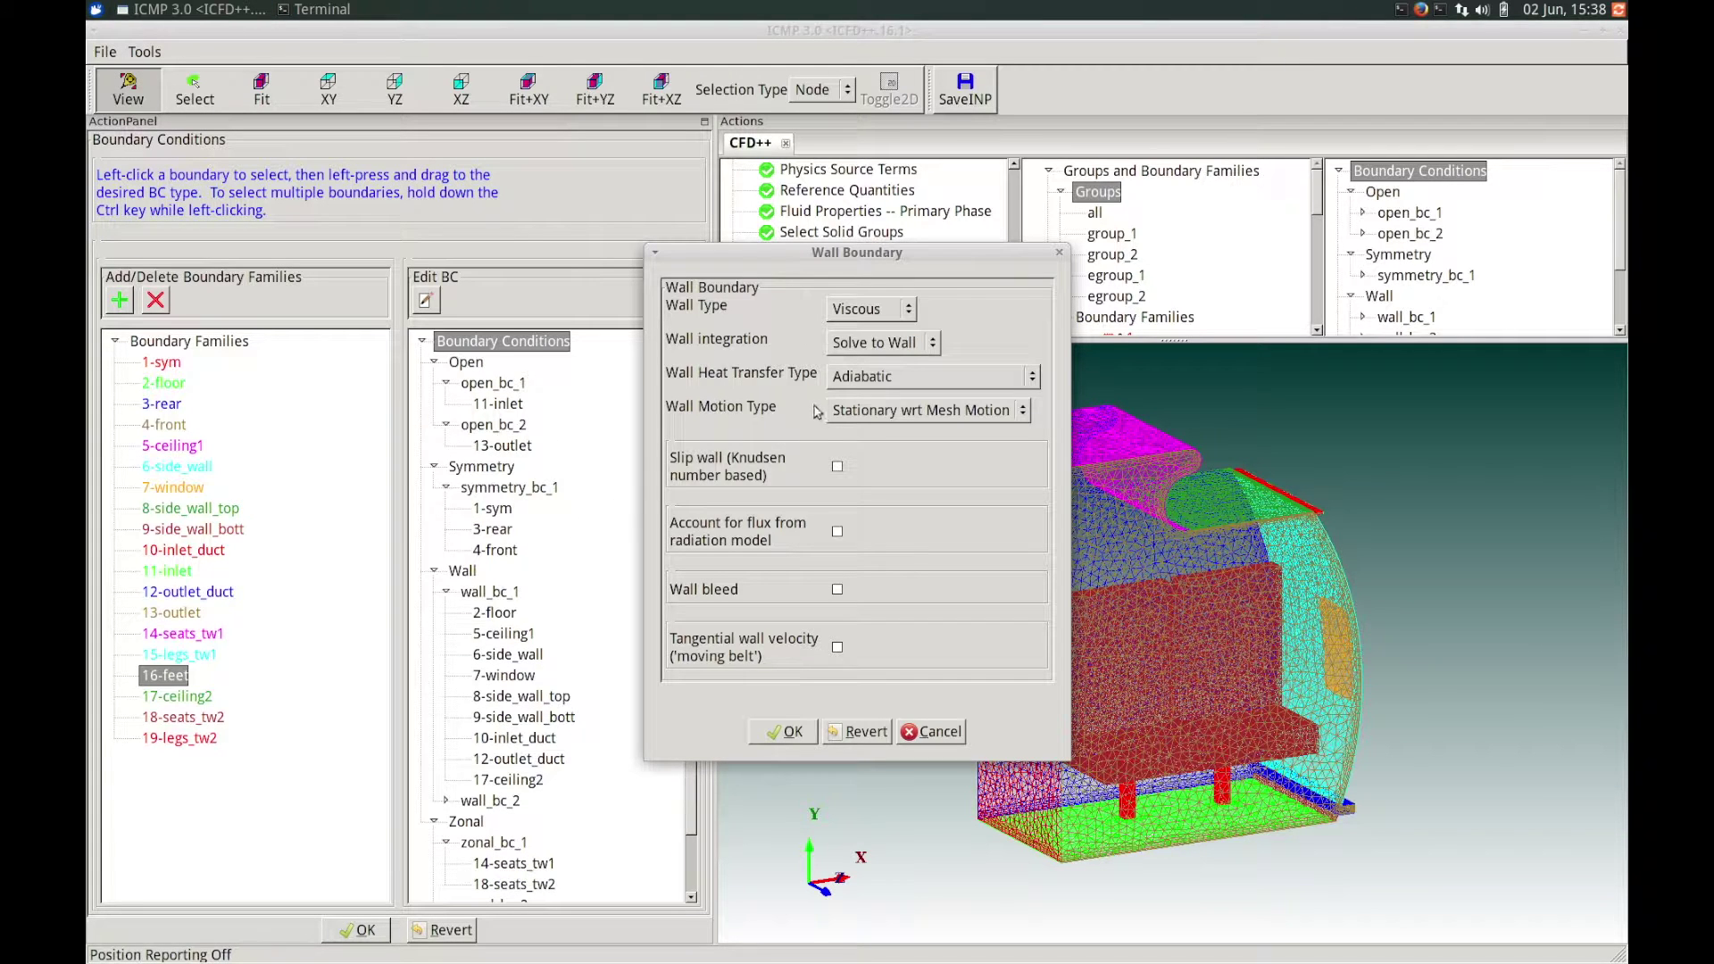
Set the feet's wall boundary to the Solid Side wall type with Adiabatic heat transfer, and accept it.
{"action": "left_click", "coordinate": [876, 313]}
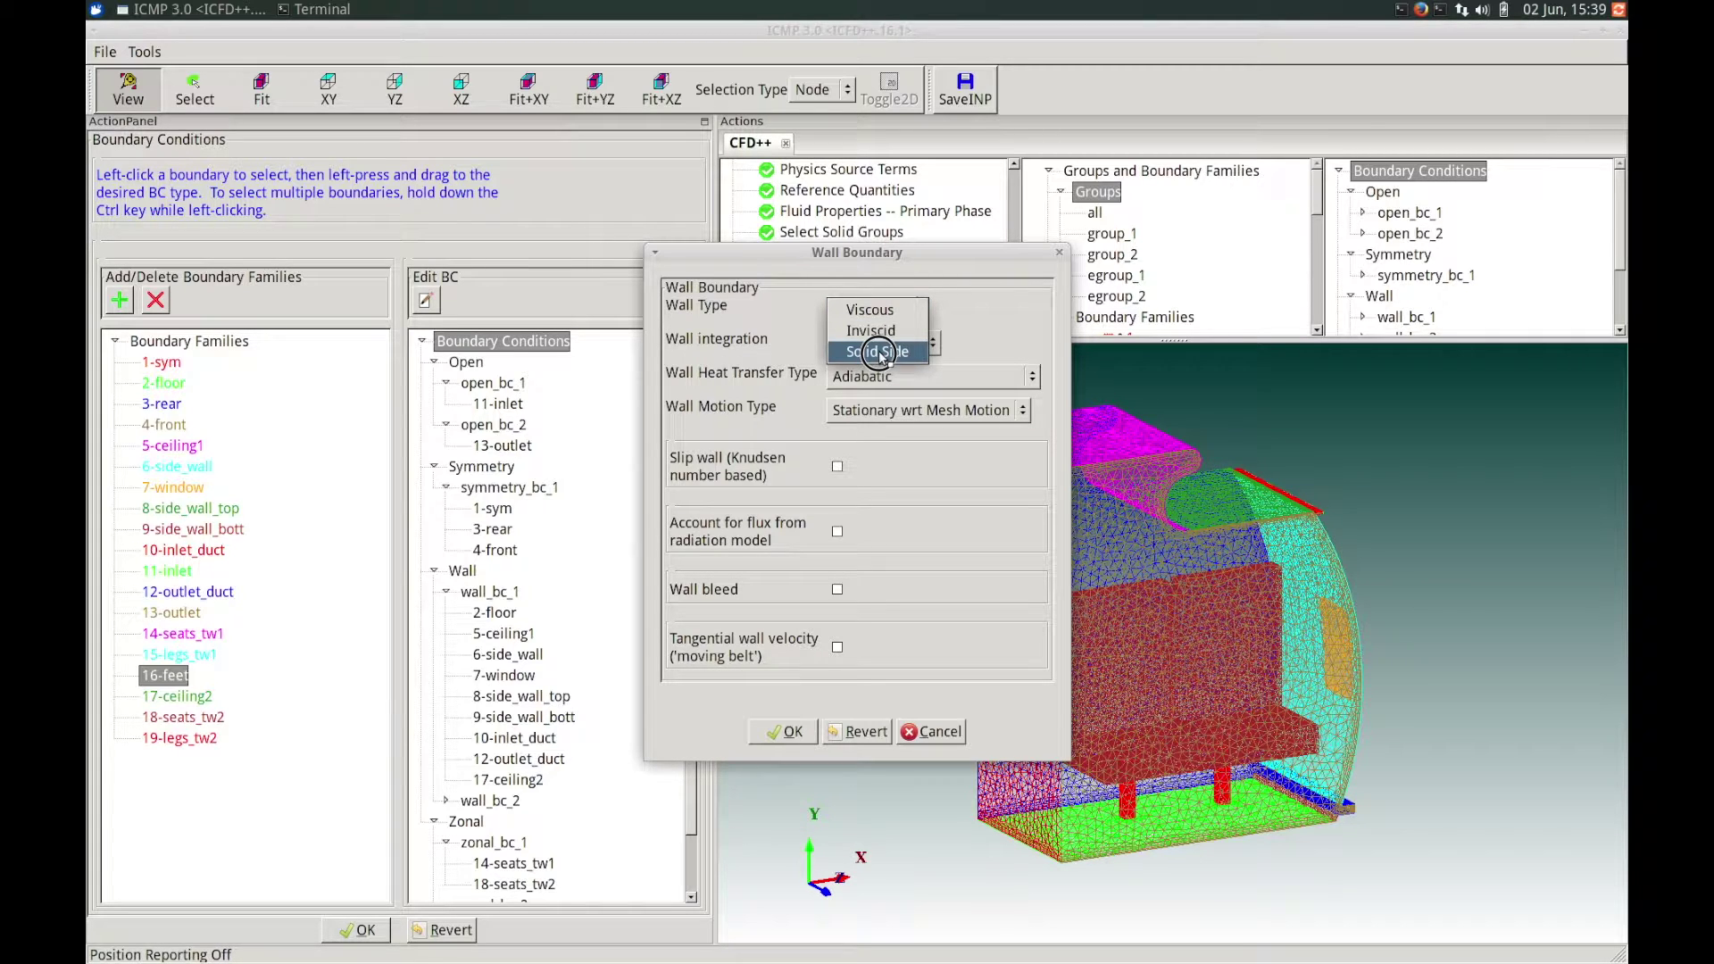
{"action": "left_click", "coordinate": [879, 353]}
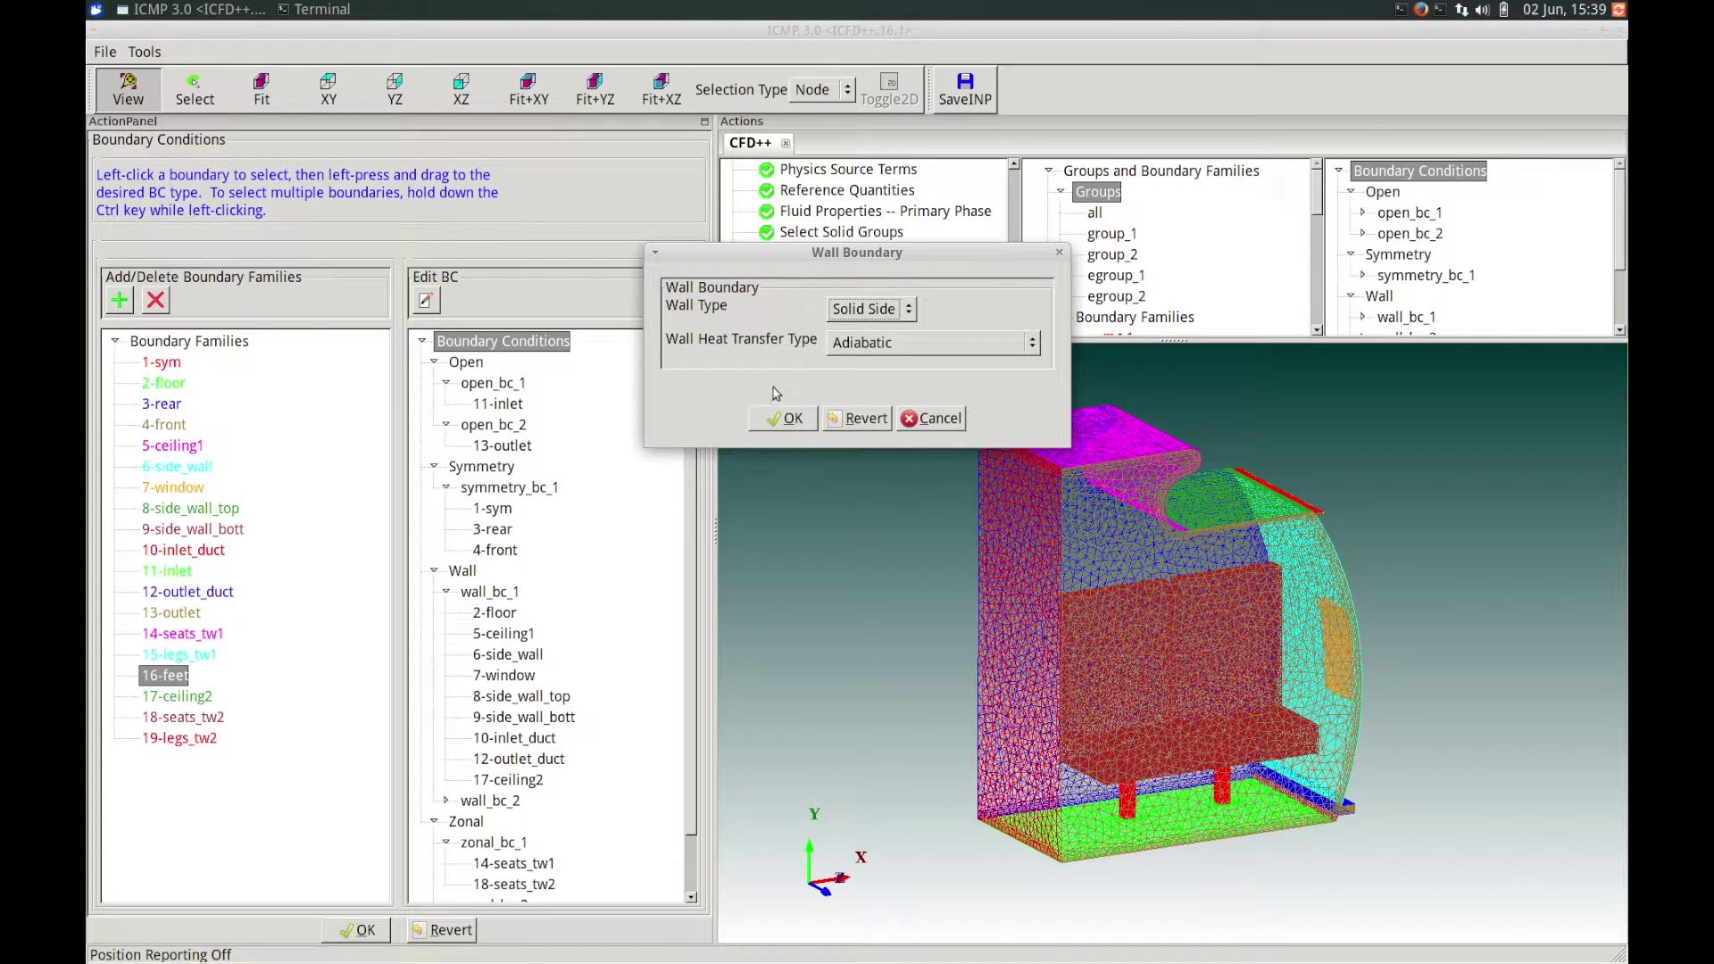
{"action": "left_click", "coordinate": [893, 345]}
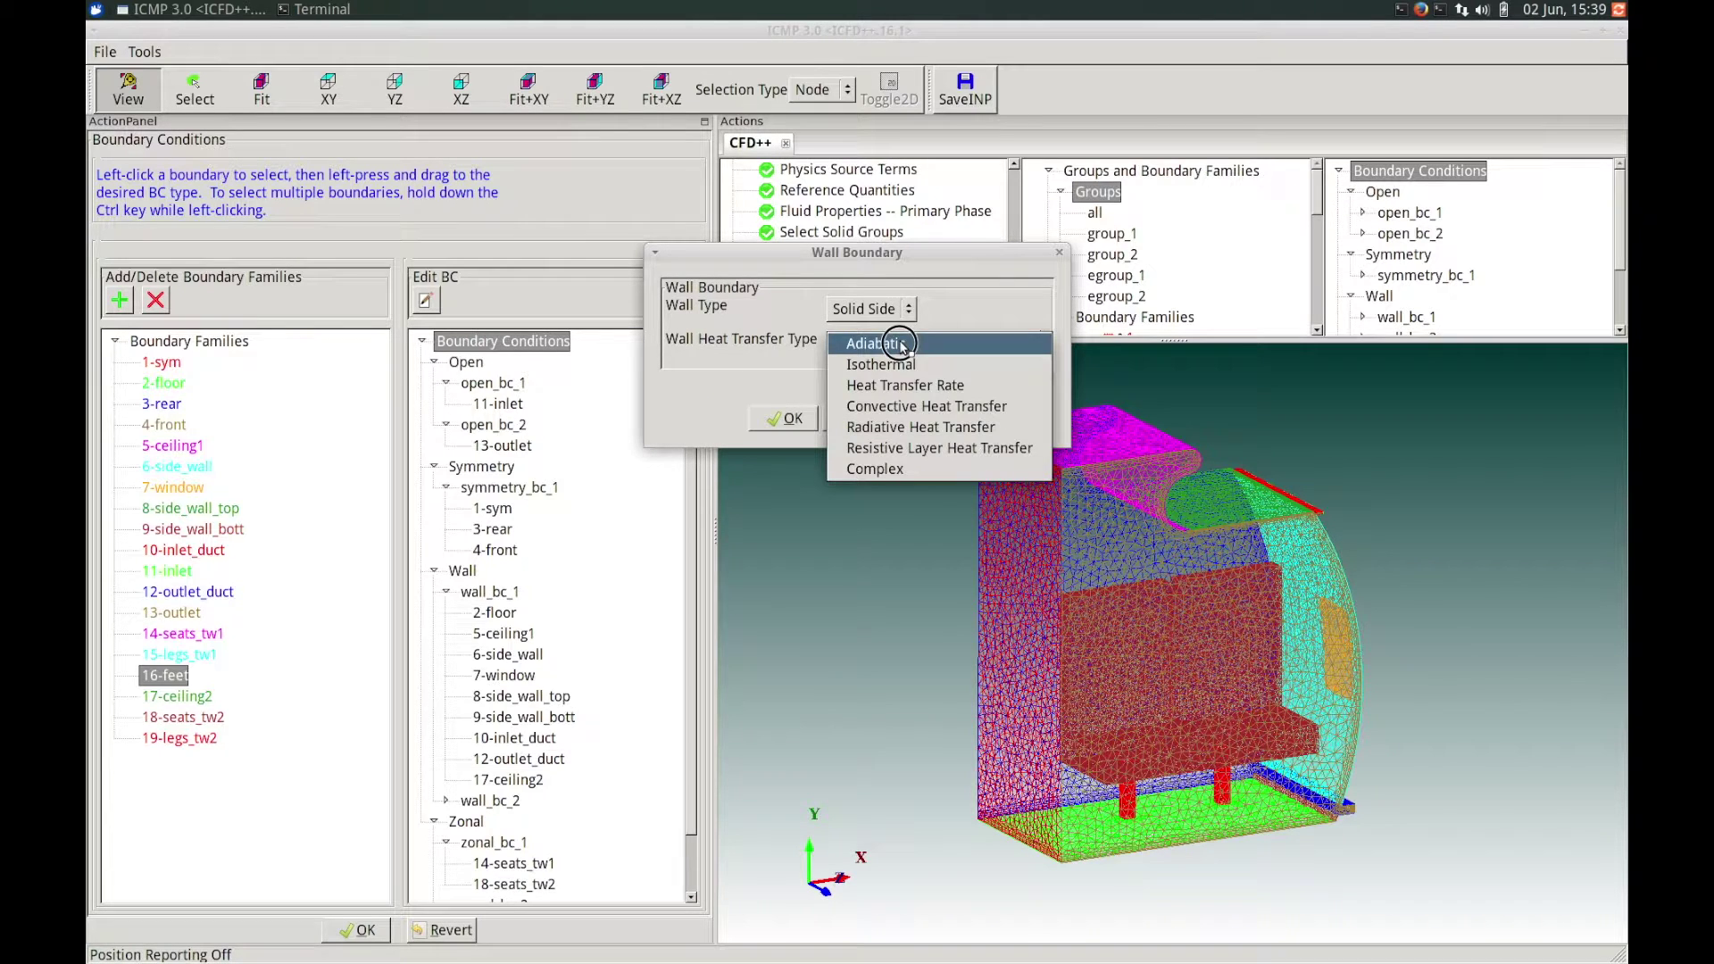
{"action": "left_click", "coordinate": [955, 348]}
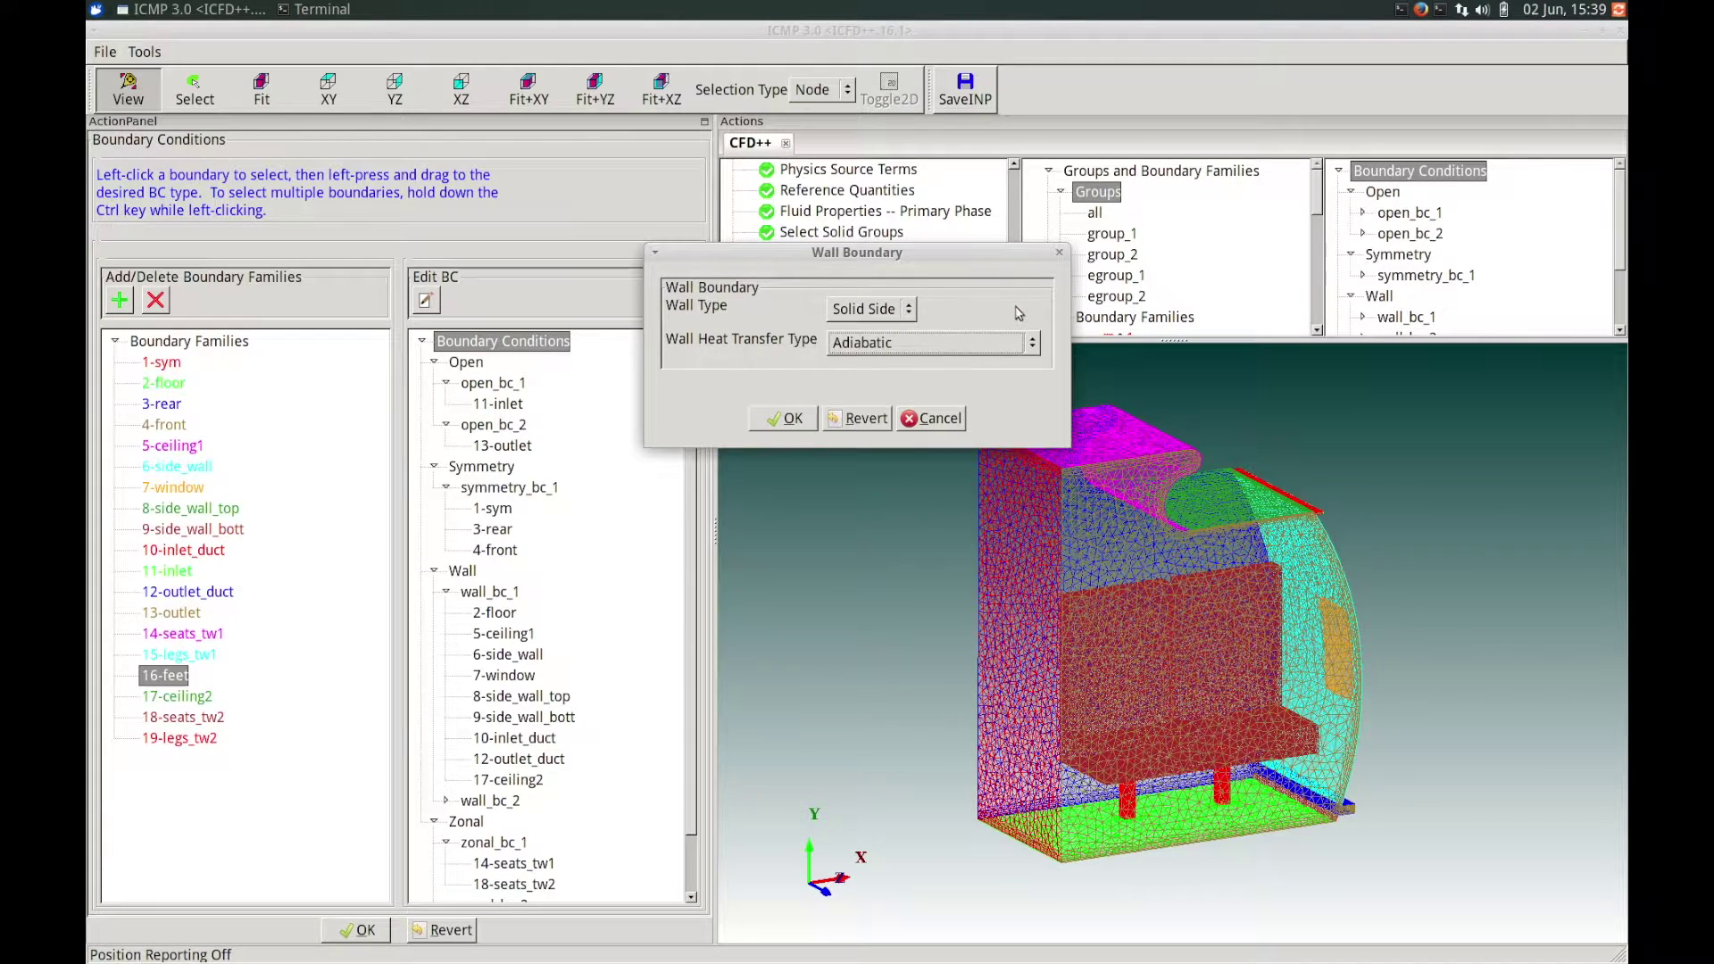
{"action": "left_click", "coordinate": [768, 419]}
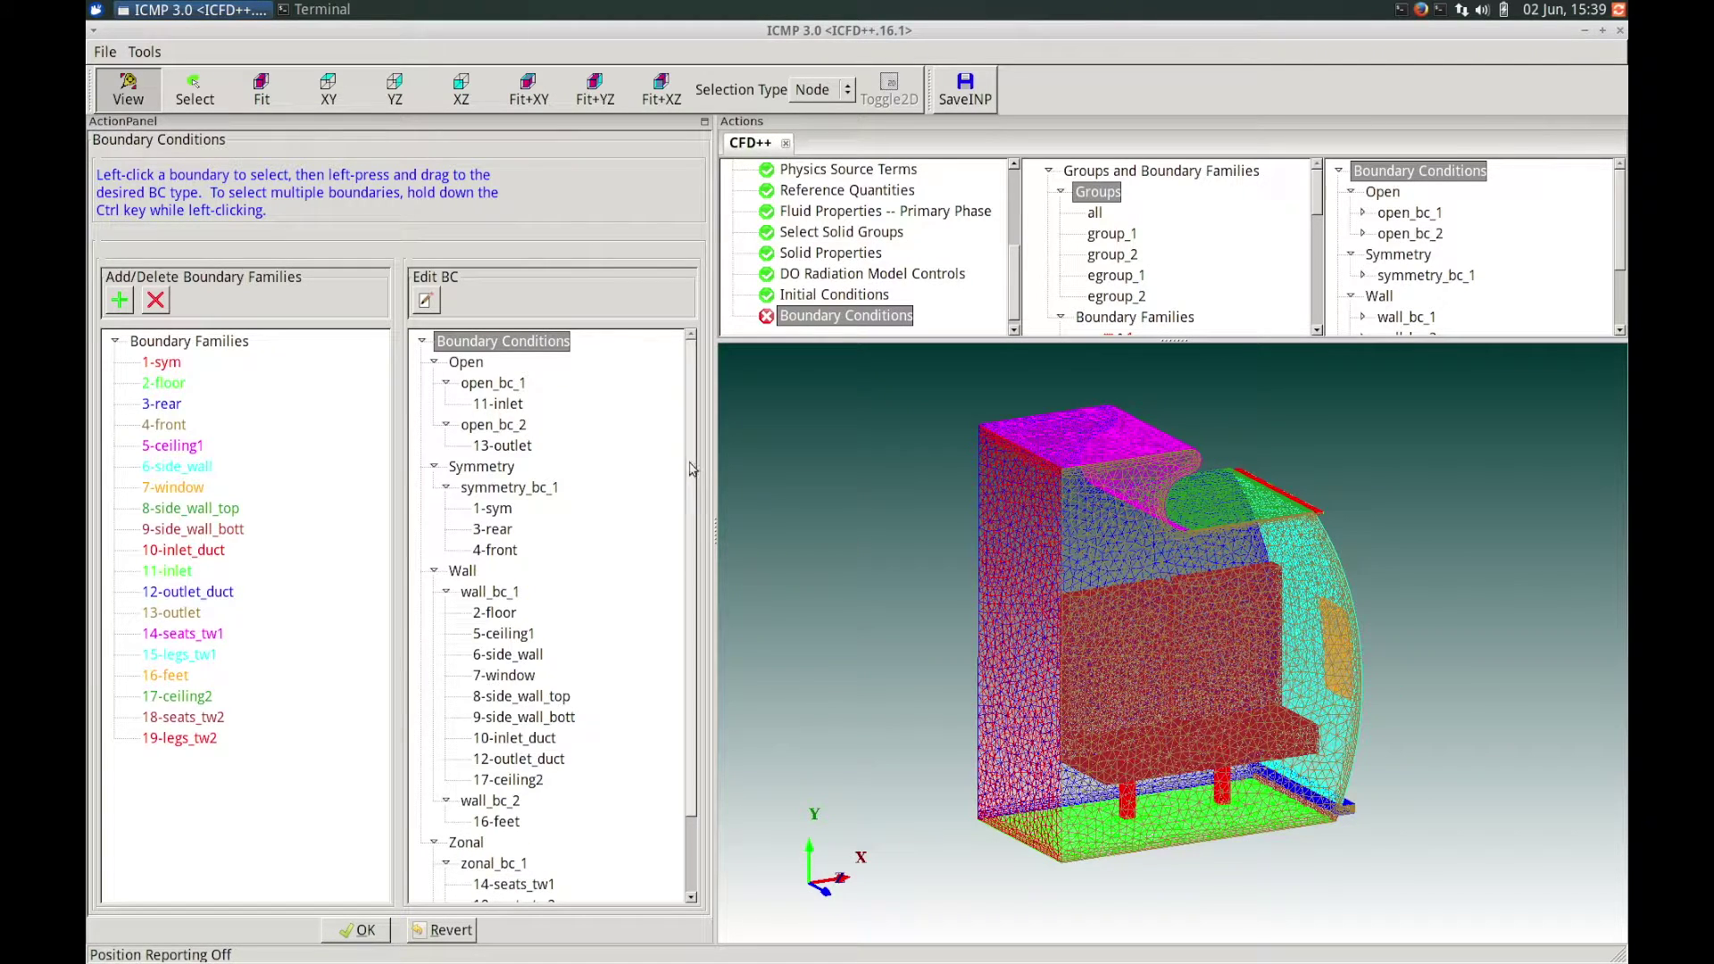
Review the conditions assigned to the boundary families and accept the complete boundary conditions setup.
{"action": "scroll", "coordinate": [682, 581], "scroll_direction": "down", "scroll_amount": 2}
{"action": "left_click_drag", "start_coordinate": [1318, 189], "coordinate": [1286, 239]}
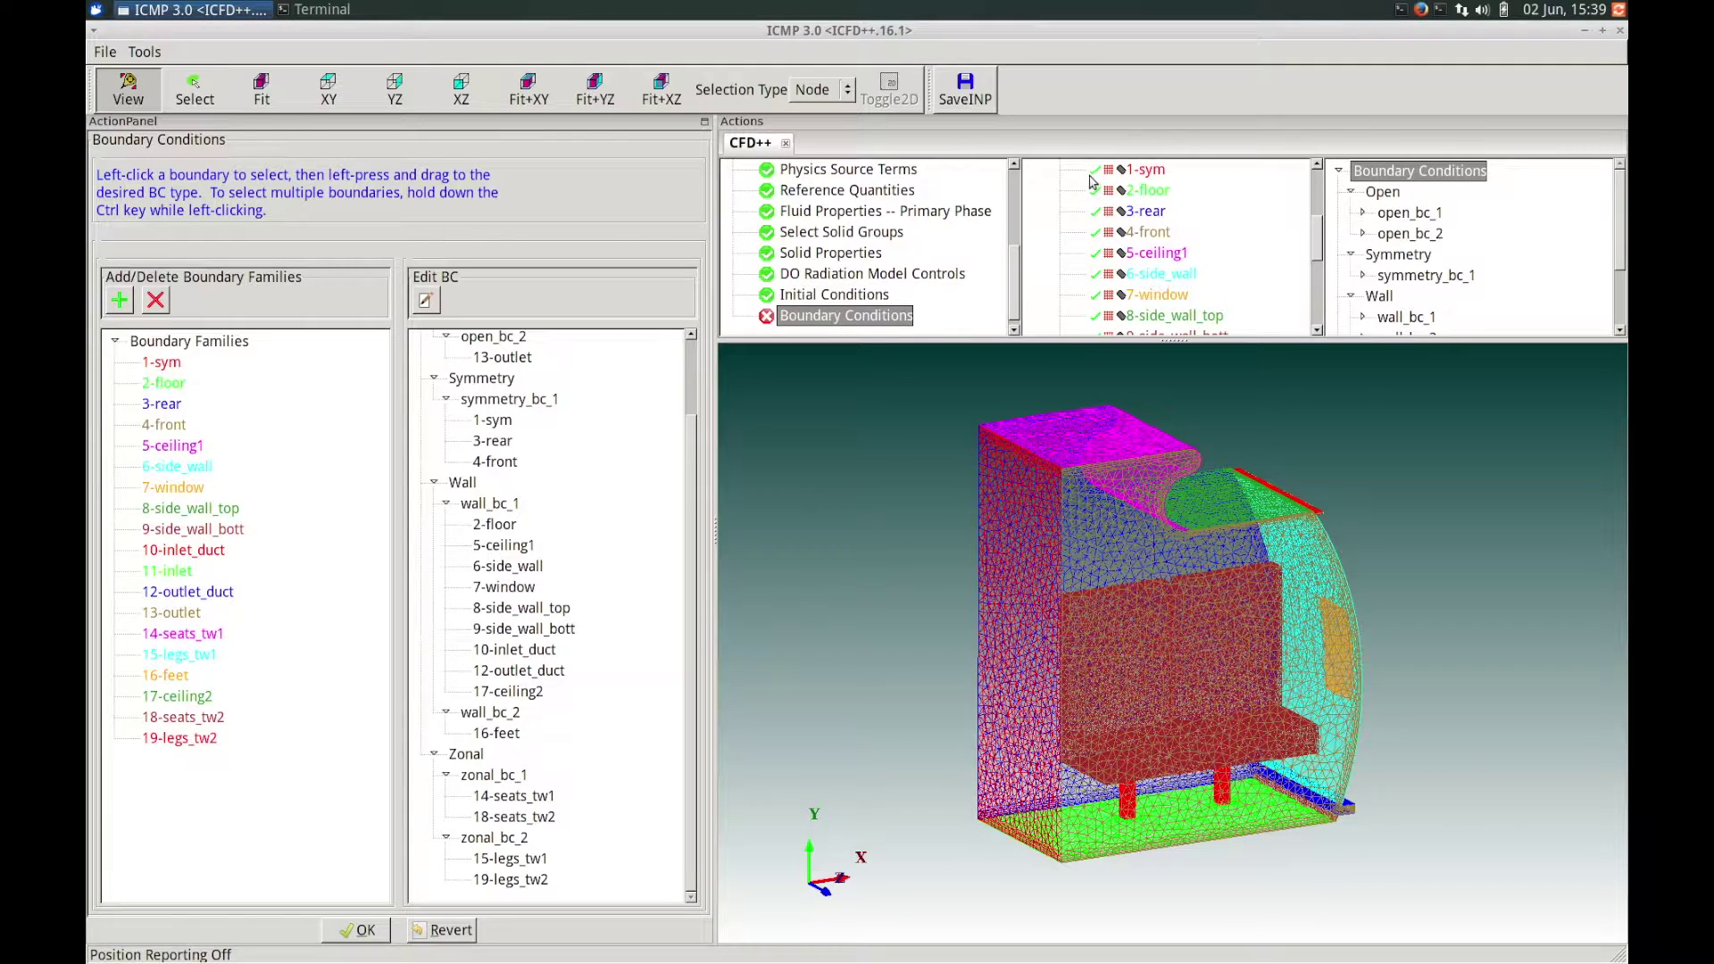
{"action": "mouse_move", "coordinate": [1320, 229]}
{"action": "left_mouse_down"}
{"action": "mouse_move", "coordinate": [1310, 308]}
{"action": "mouse_move", "coordinate": [1318, 212]}
{"action": "left_mouse_up"}
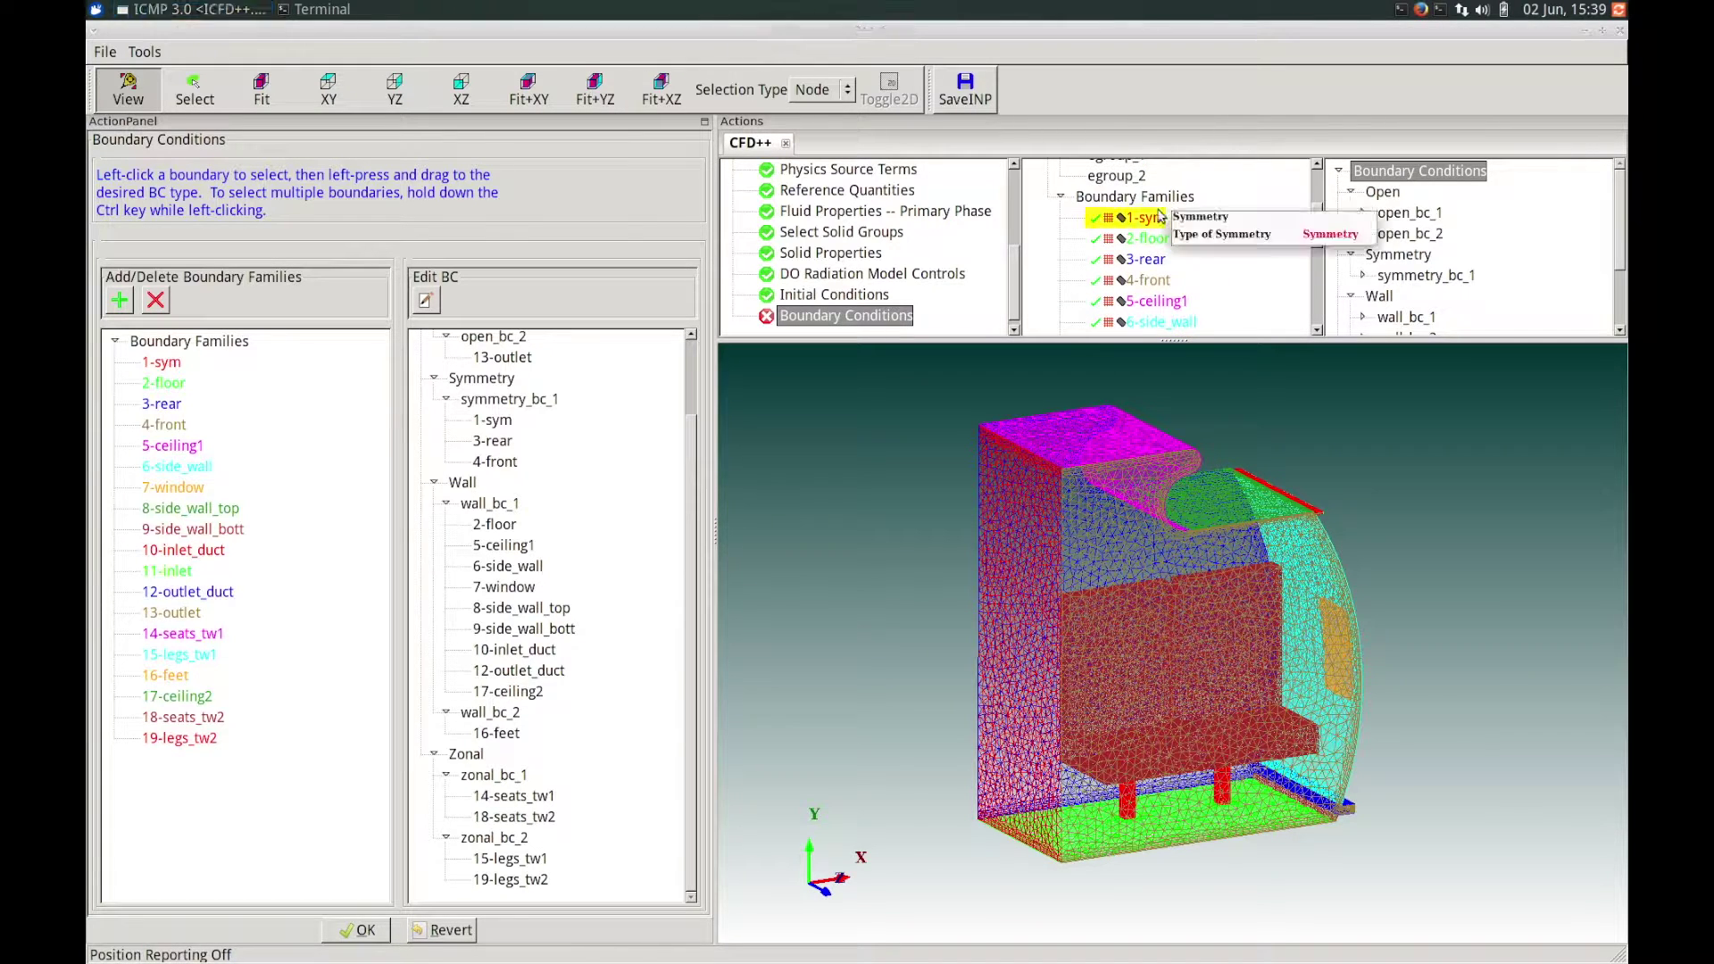
{"action": "mouse_move", "coordinate": [1143, 242]}
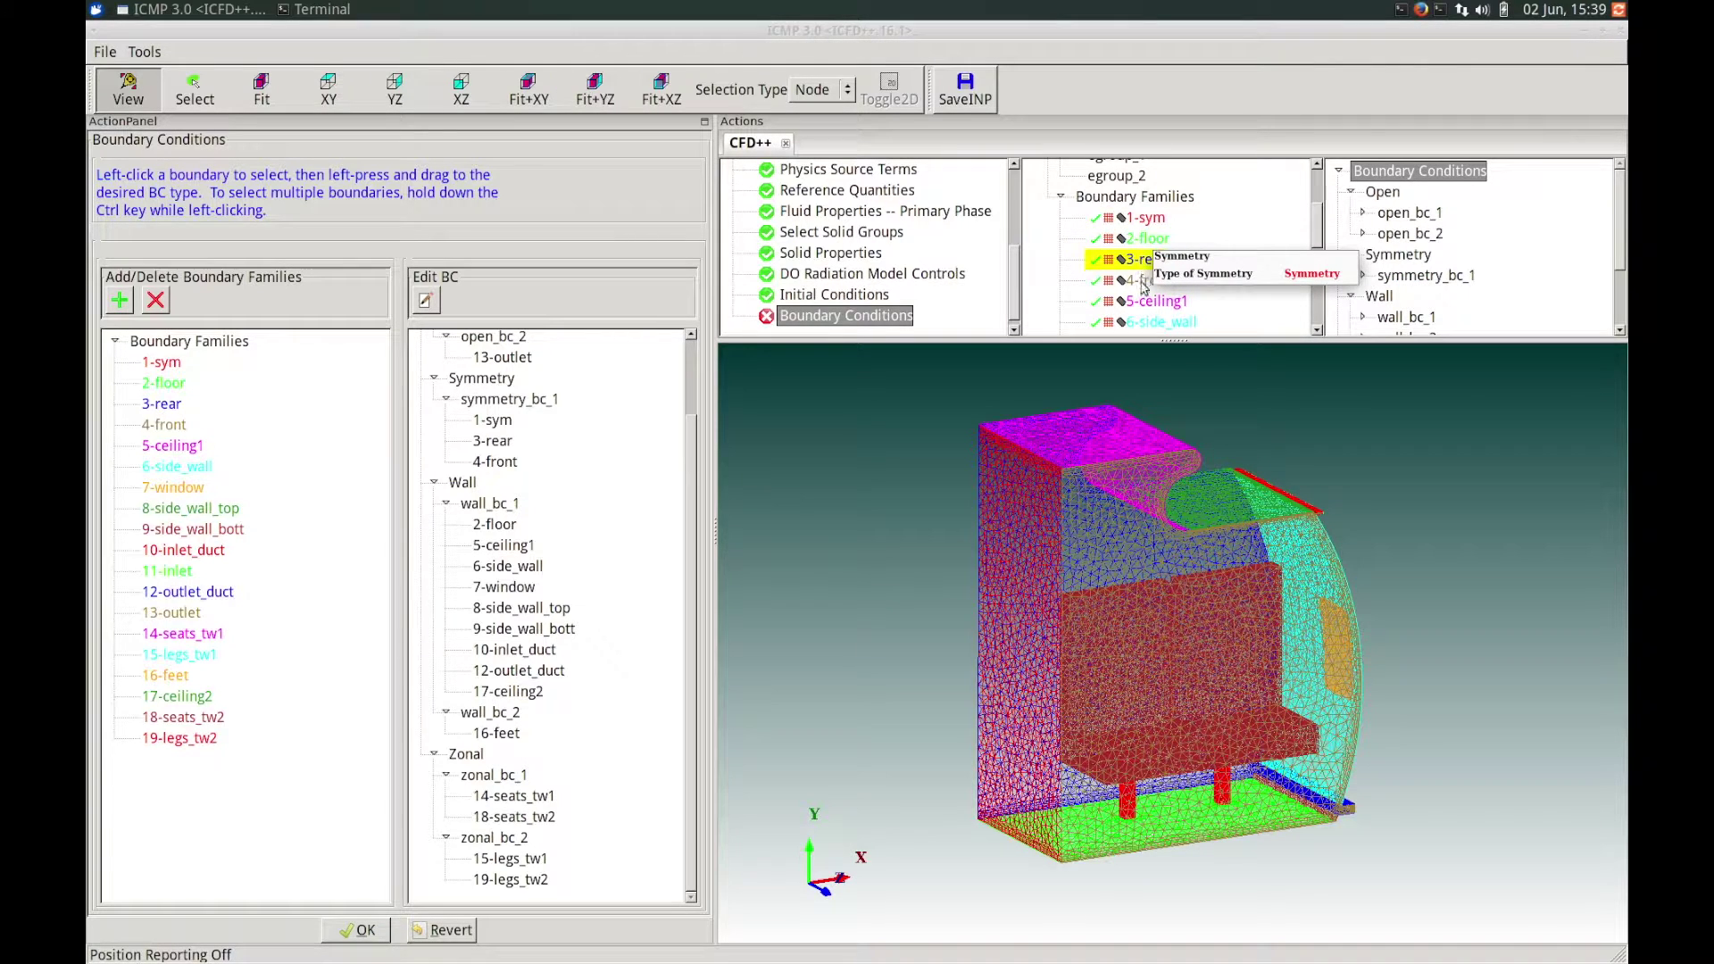
{"action": "mouse_move", "coordinate": [1160, 308]}
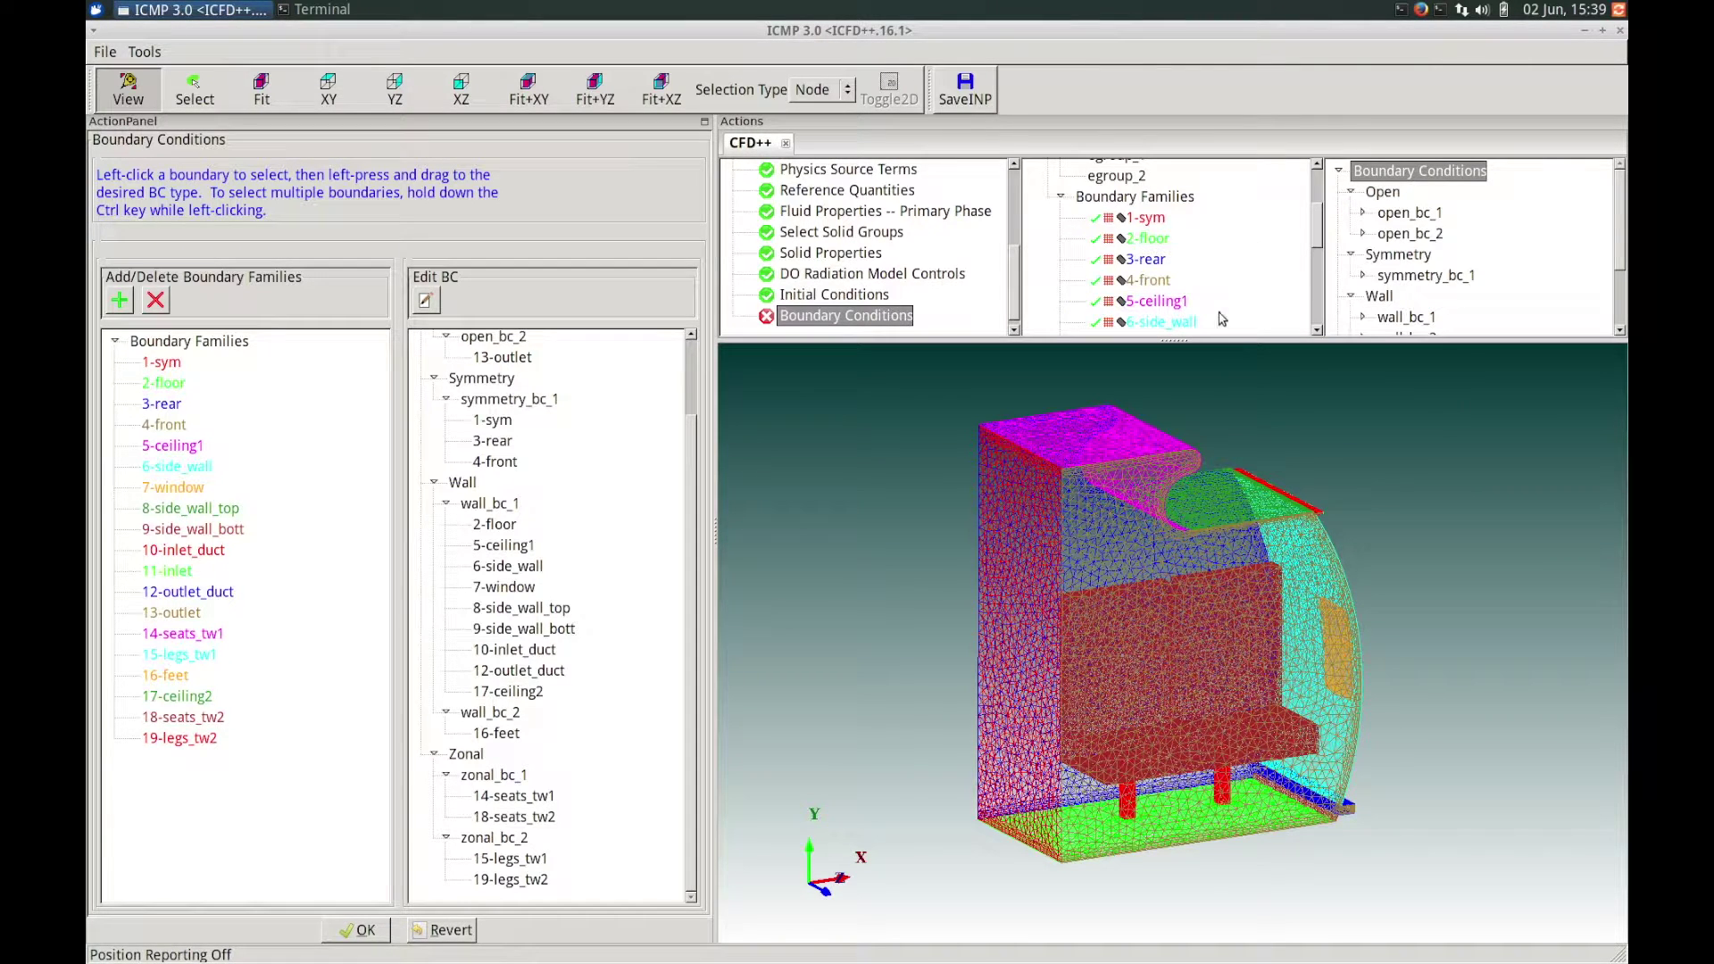
{"action": "left_click", "coordinate": [359, 932]}
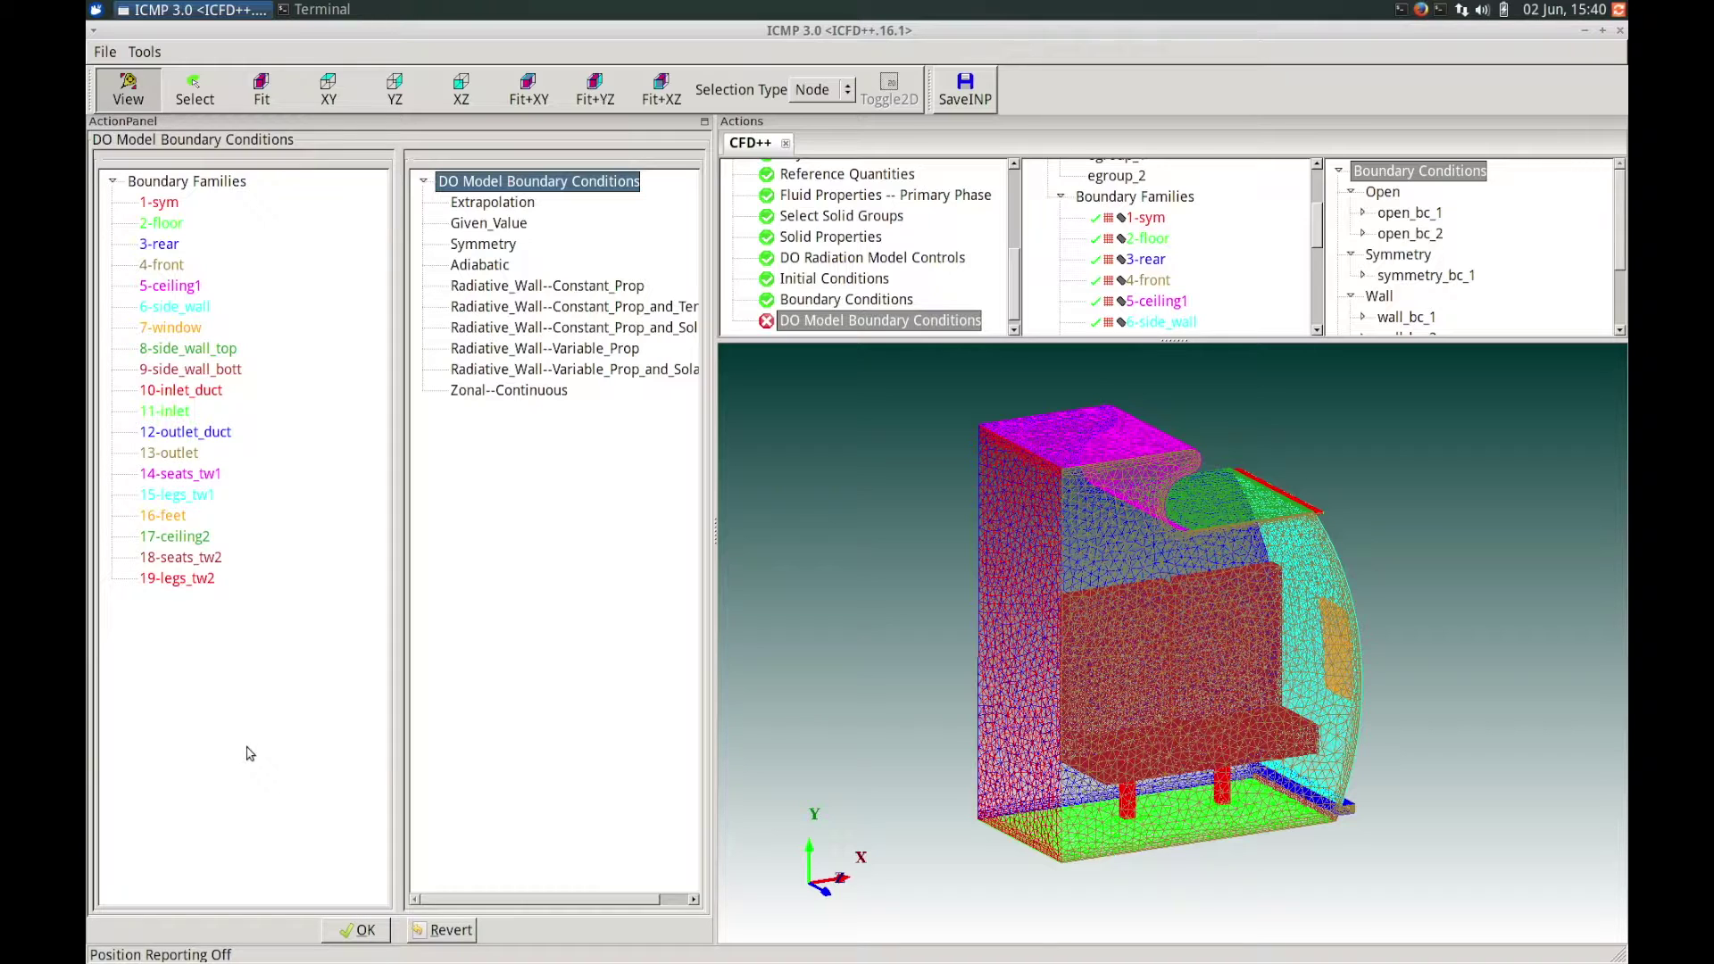
Assign 7-window to the constant-property solar radiative wall condition, then create and select a new solar wall parameters entry.
{"action": "left_click", "coordinate": [179, 330]}
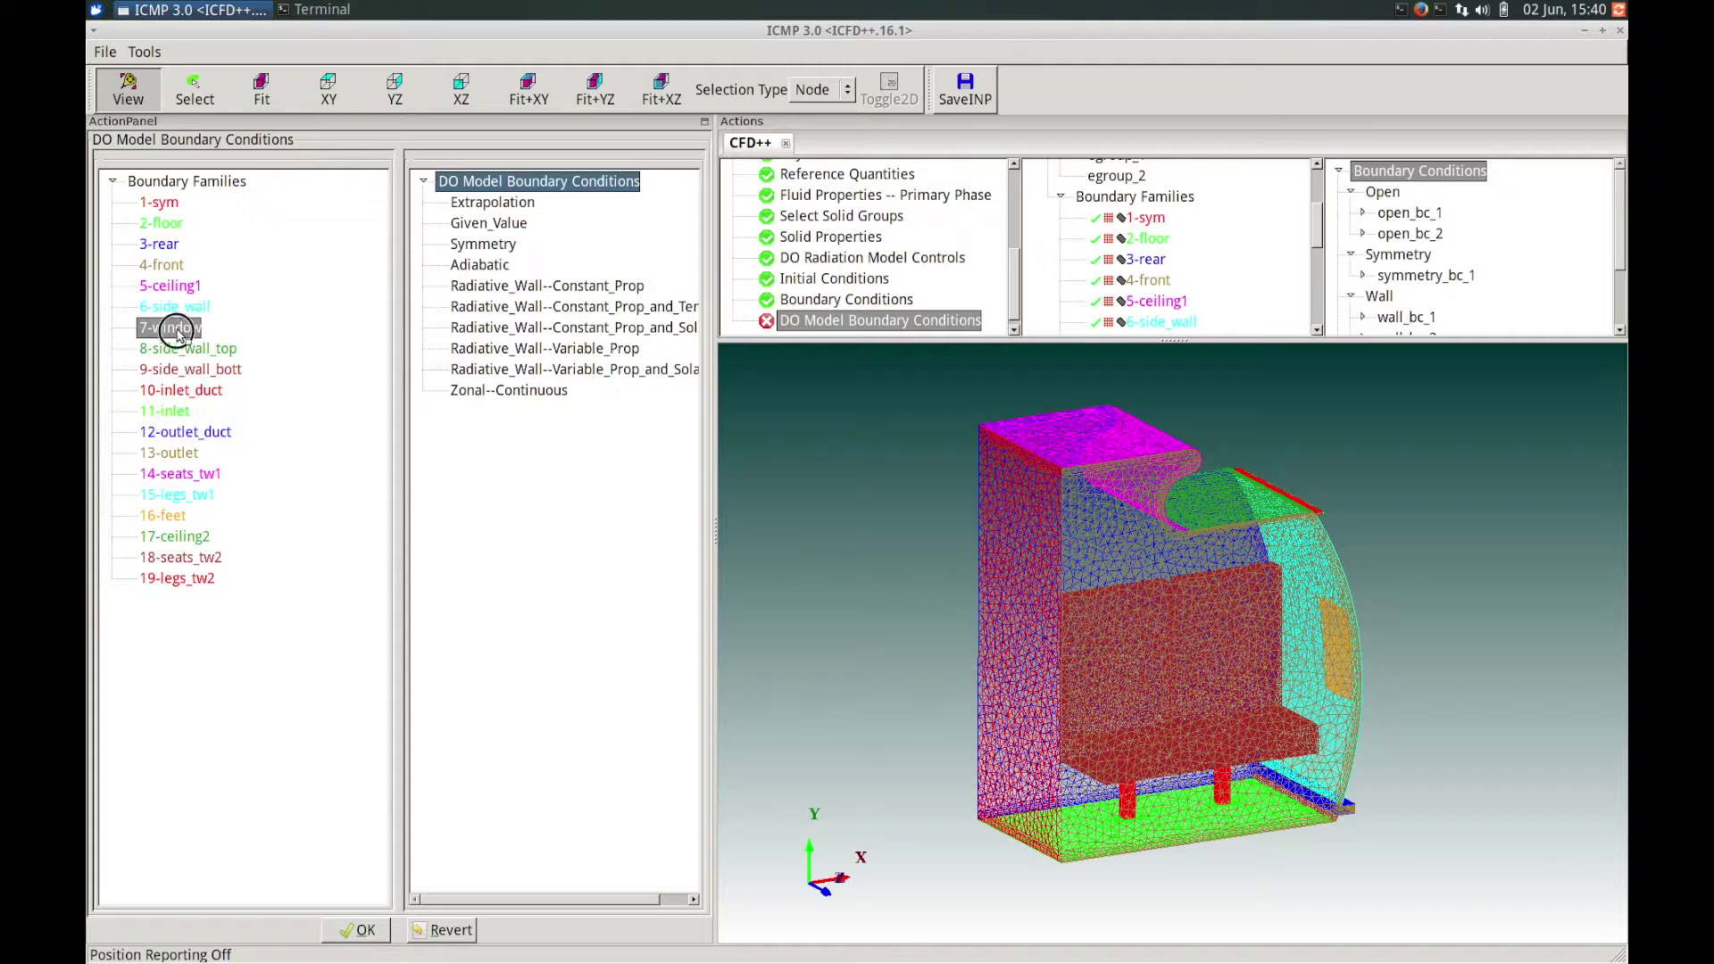
{"action": "left_click", "coordinate": [502, 330]}
{"action": "left_click_drag", "start_coordinate": [503, 330], "coordinate": [506, 334]}
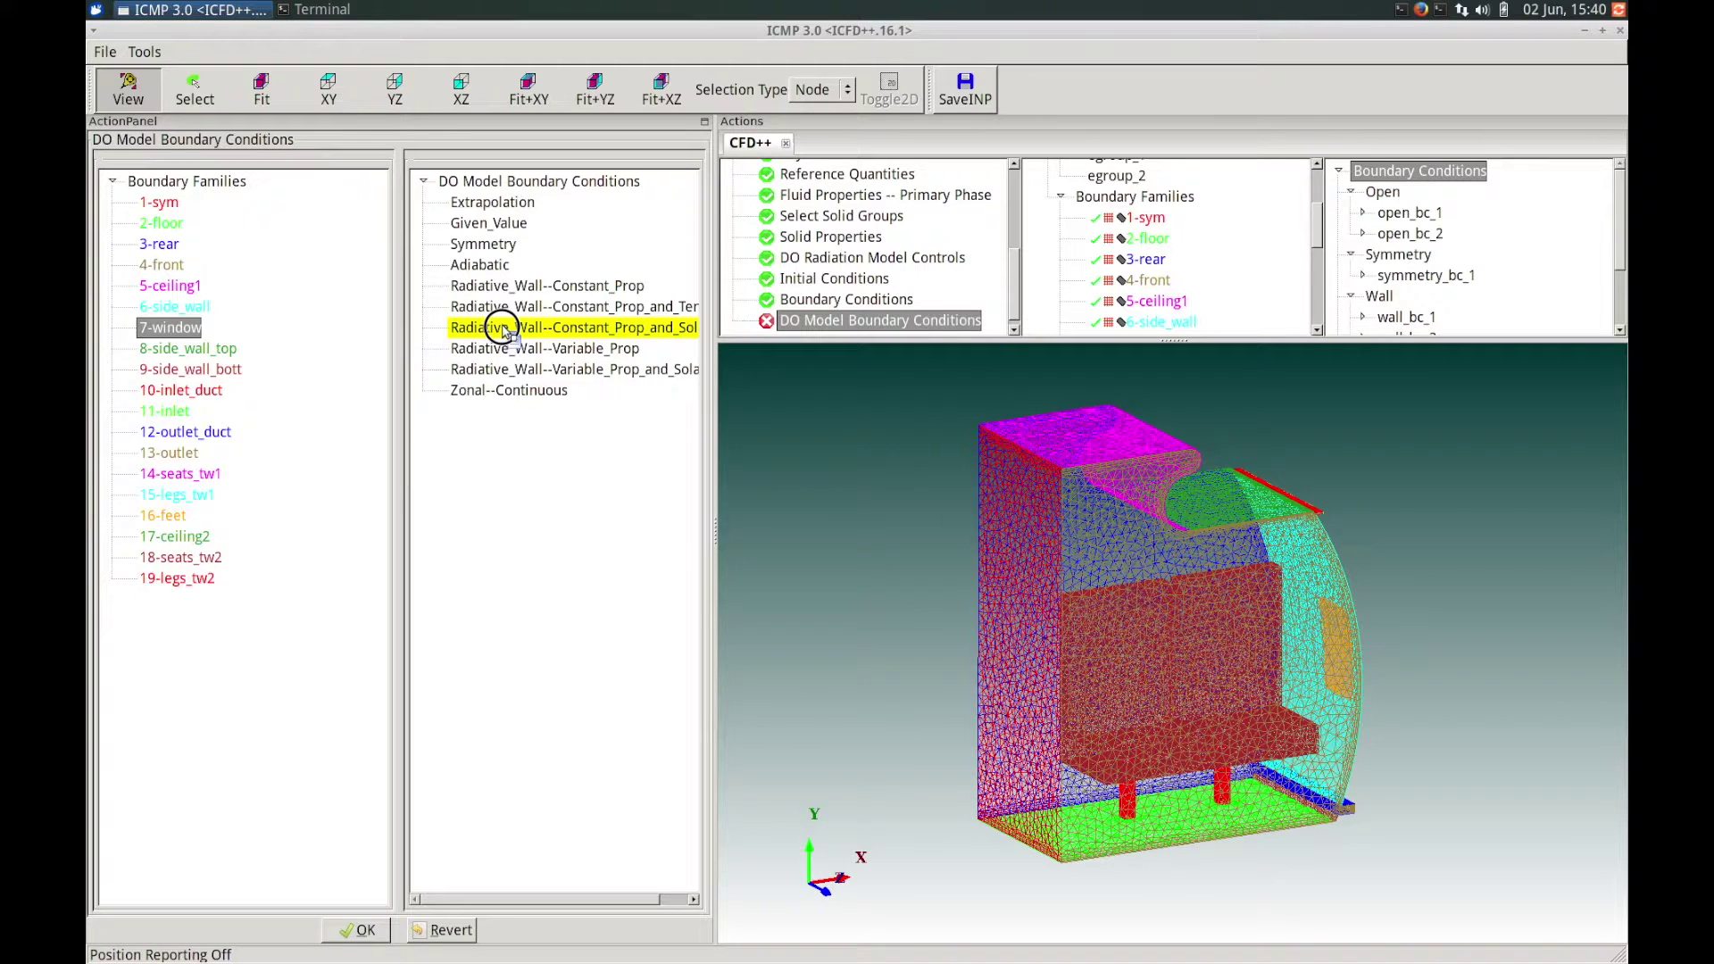
{"action": "left_click_drag", "start_coordinate": [505, 331], "coordinate": [507, 335]}
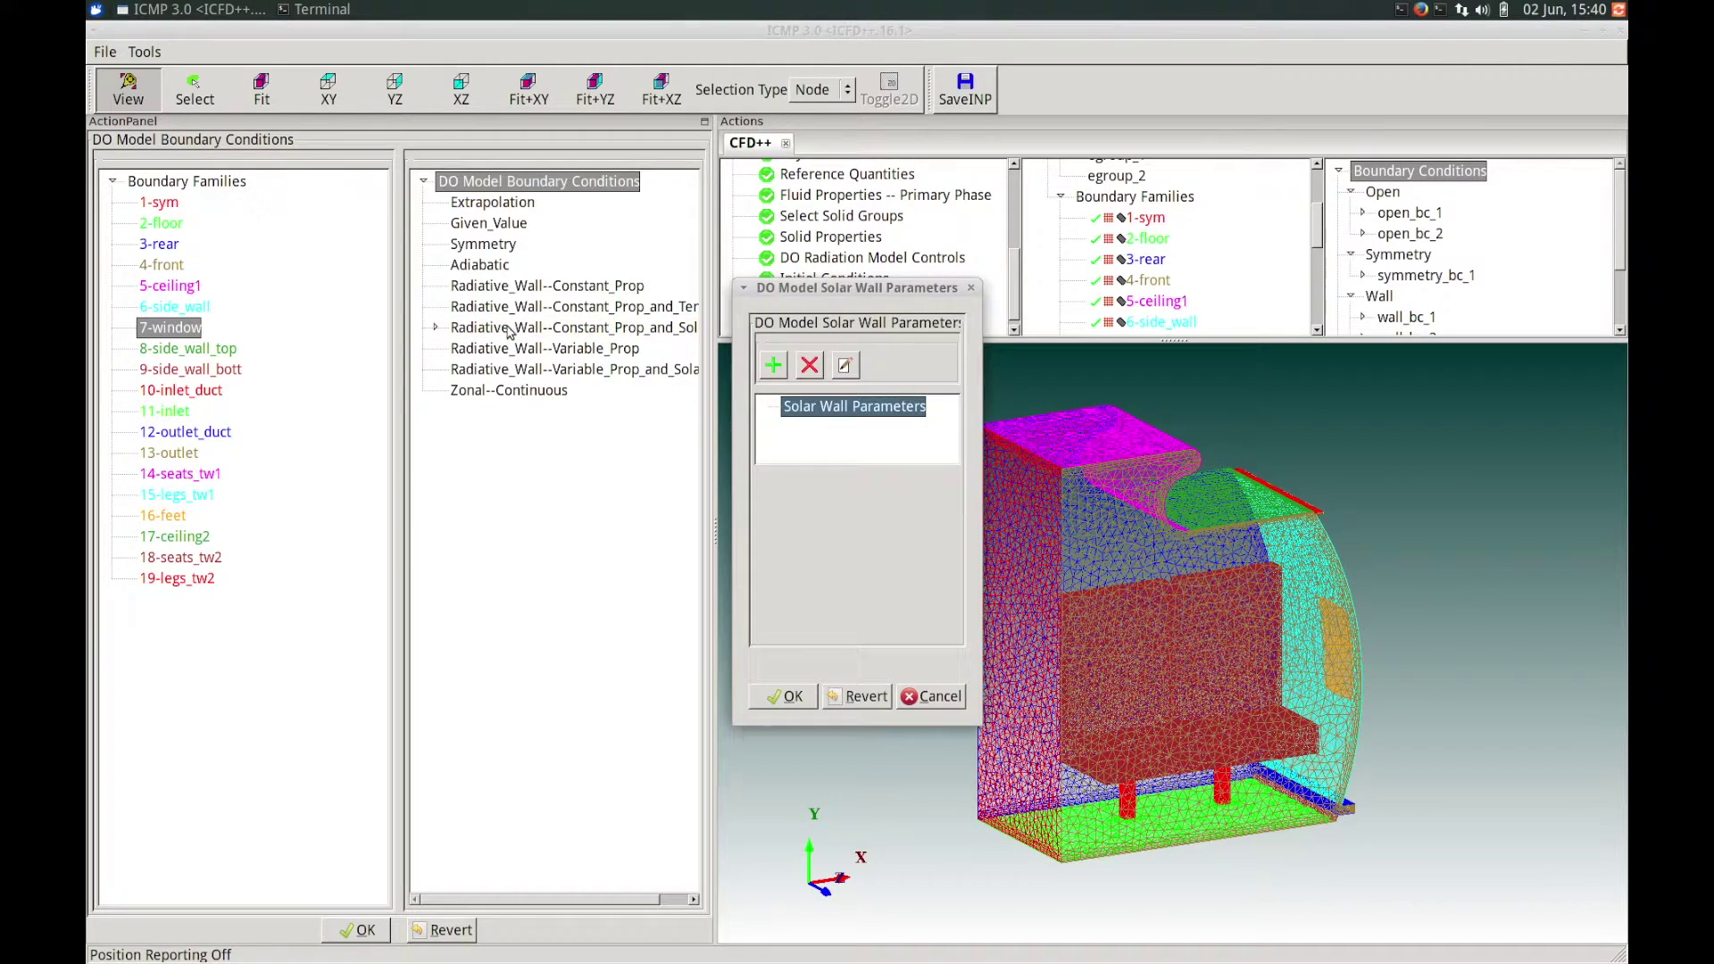
{"action": "left_click_drag", "start_coordinate": [791, 301], "coordinate": [698, 307]}
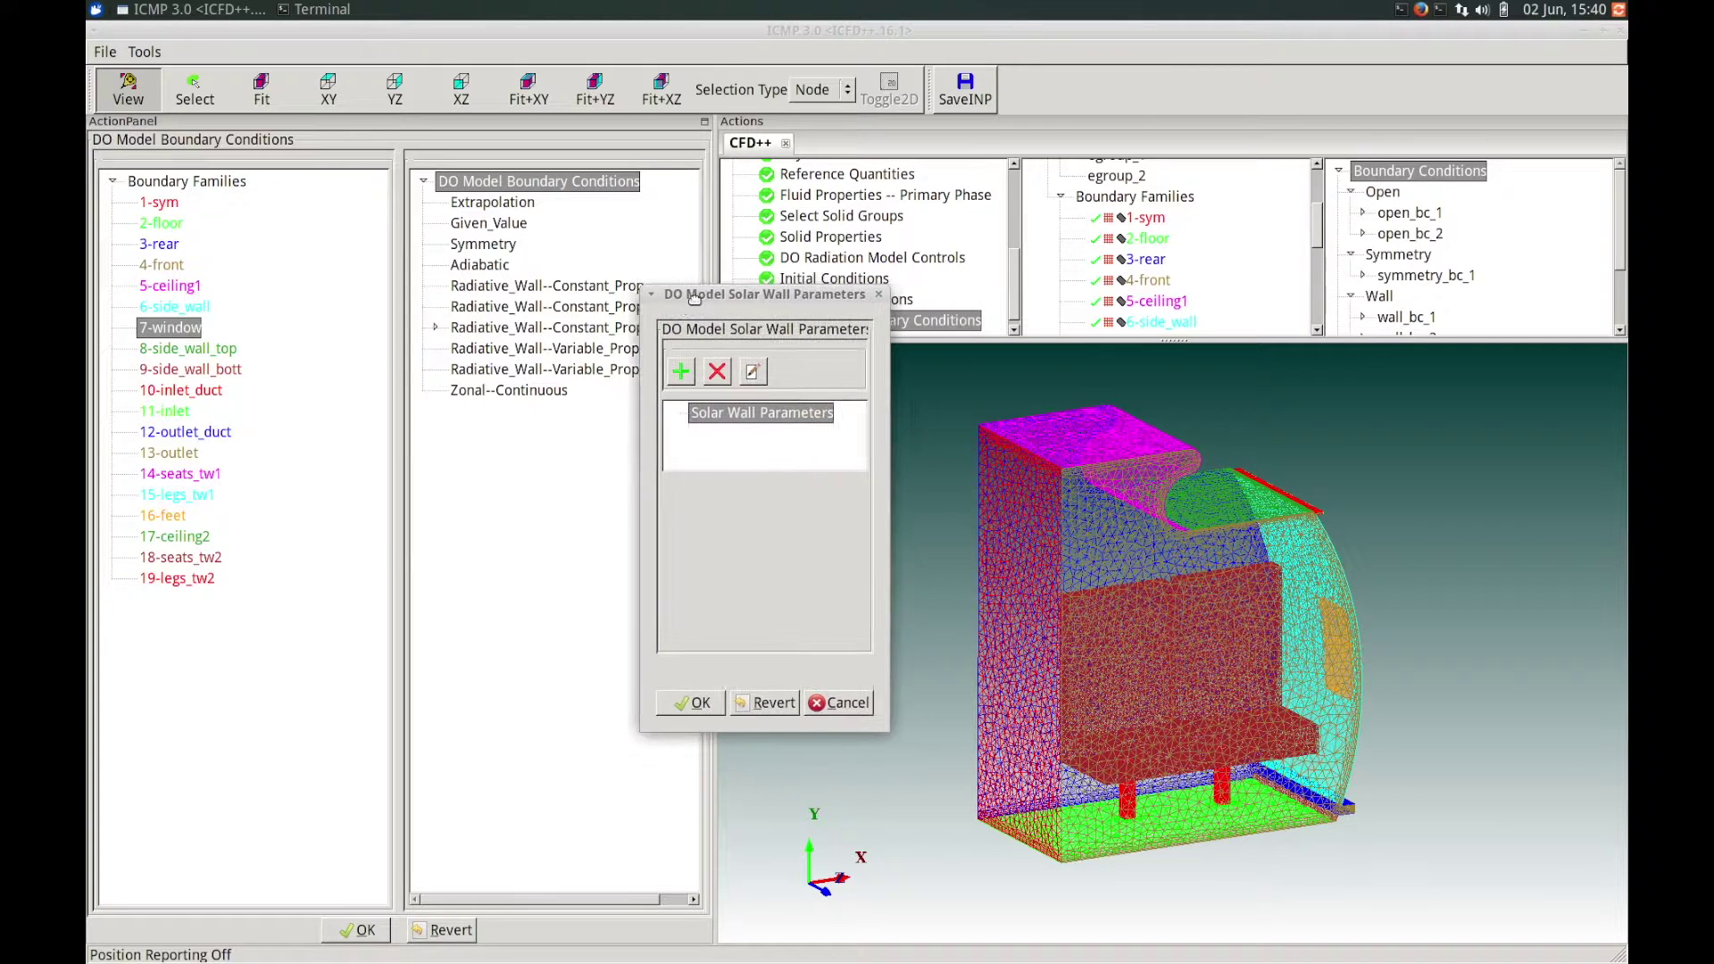
{"action": "left_click", "coordinate": [683, 375]}
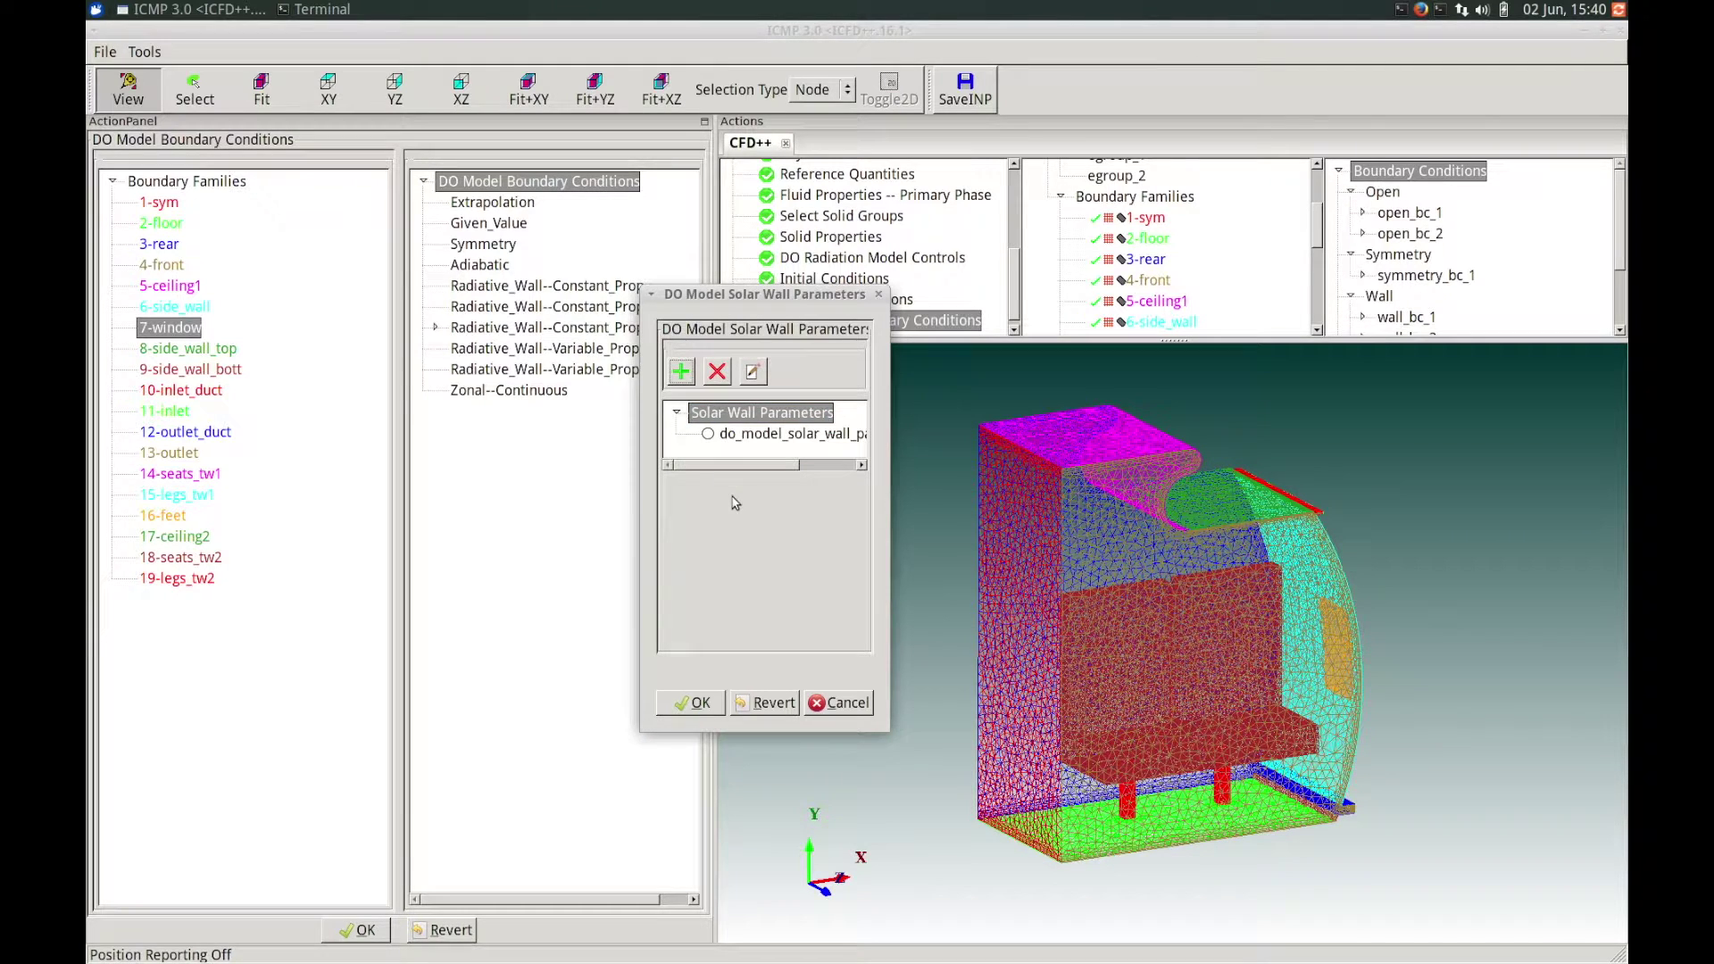
{"action": "left_click", "coordinate": [773, 441]}
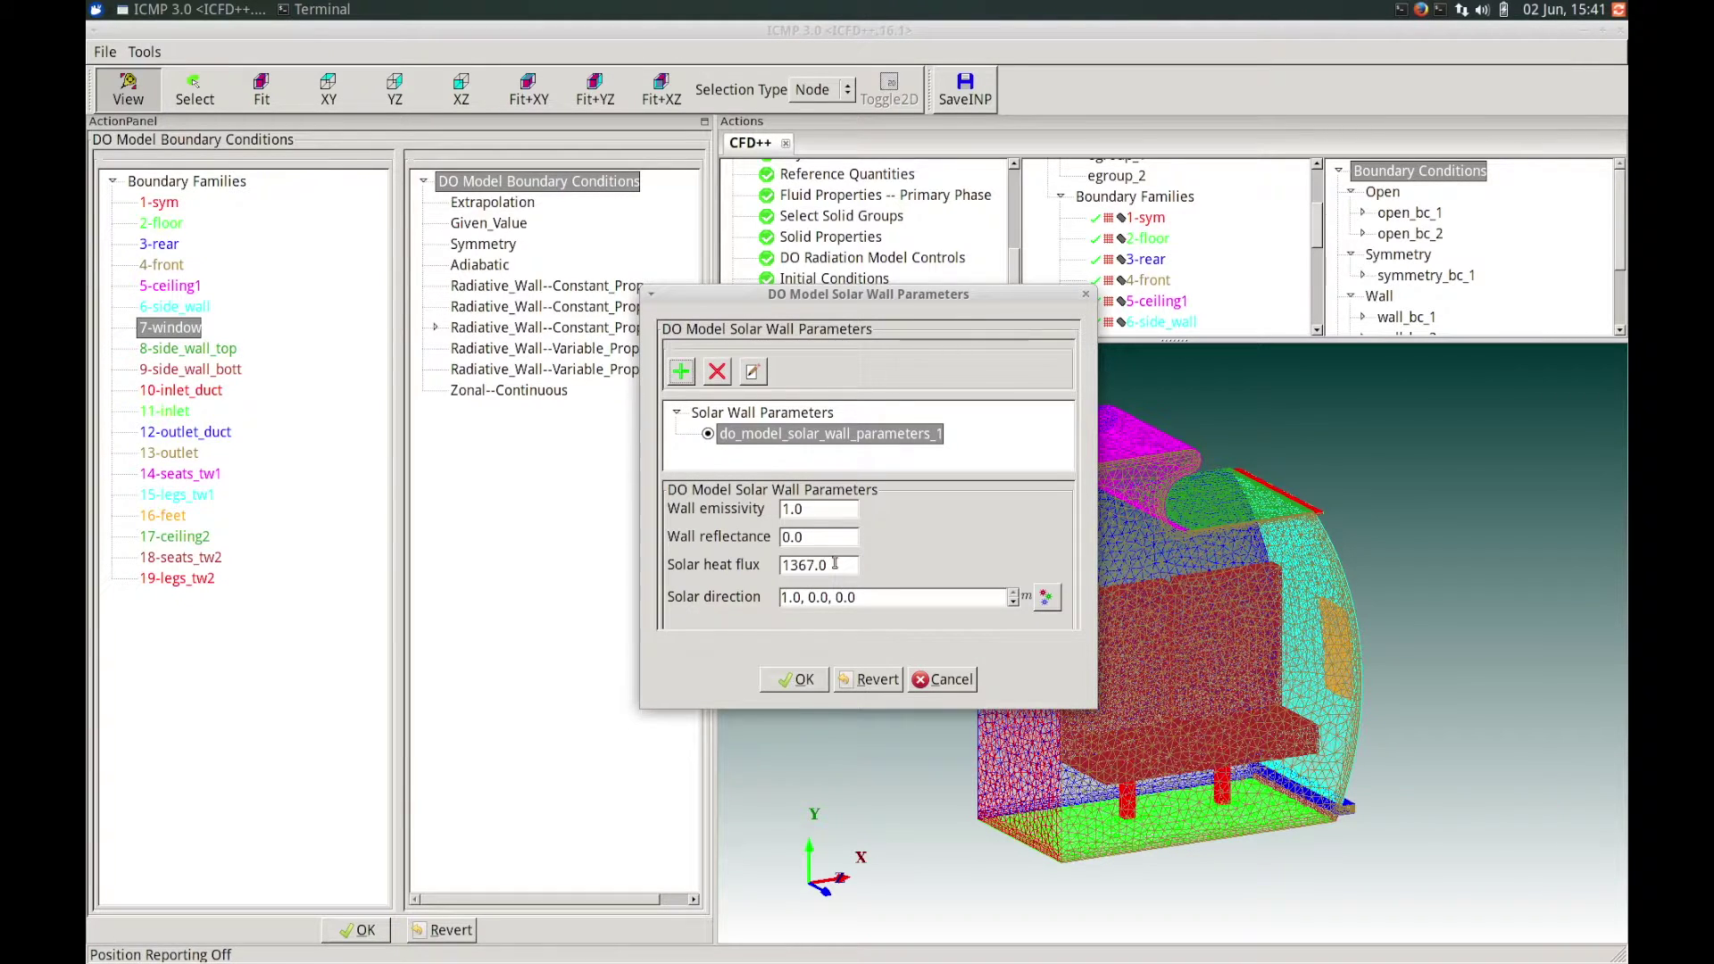
Set the window's solar heat flux to 500 and solar direction to -.707, -.707, -.707, and accept the parameters.
{"action": "left_click_drag", "start_coordinate": [837, 563], "coordinate": [766, 559]}
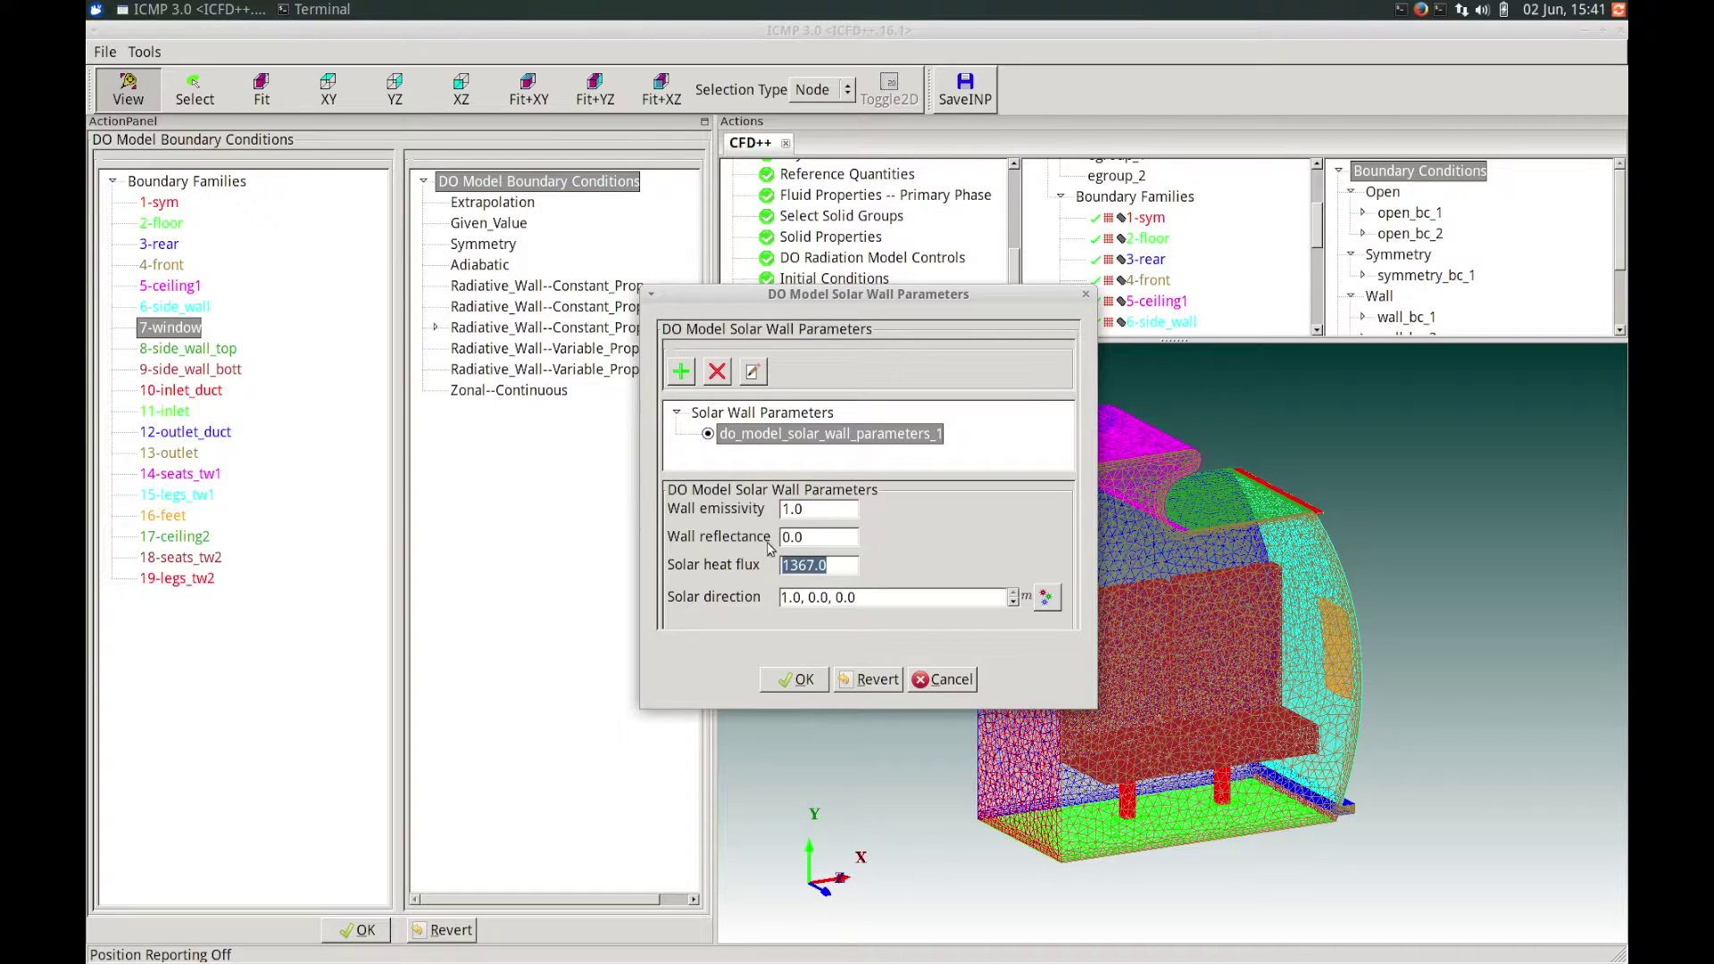
{"action": "type", "text": "500"}
{"action": "left_click_drag", "start_coordinate": [805, 598], "coordinate": [777, 595]}
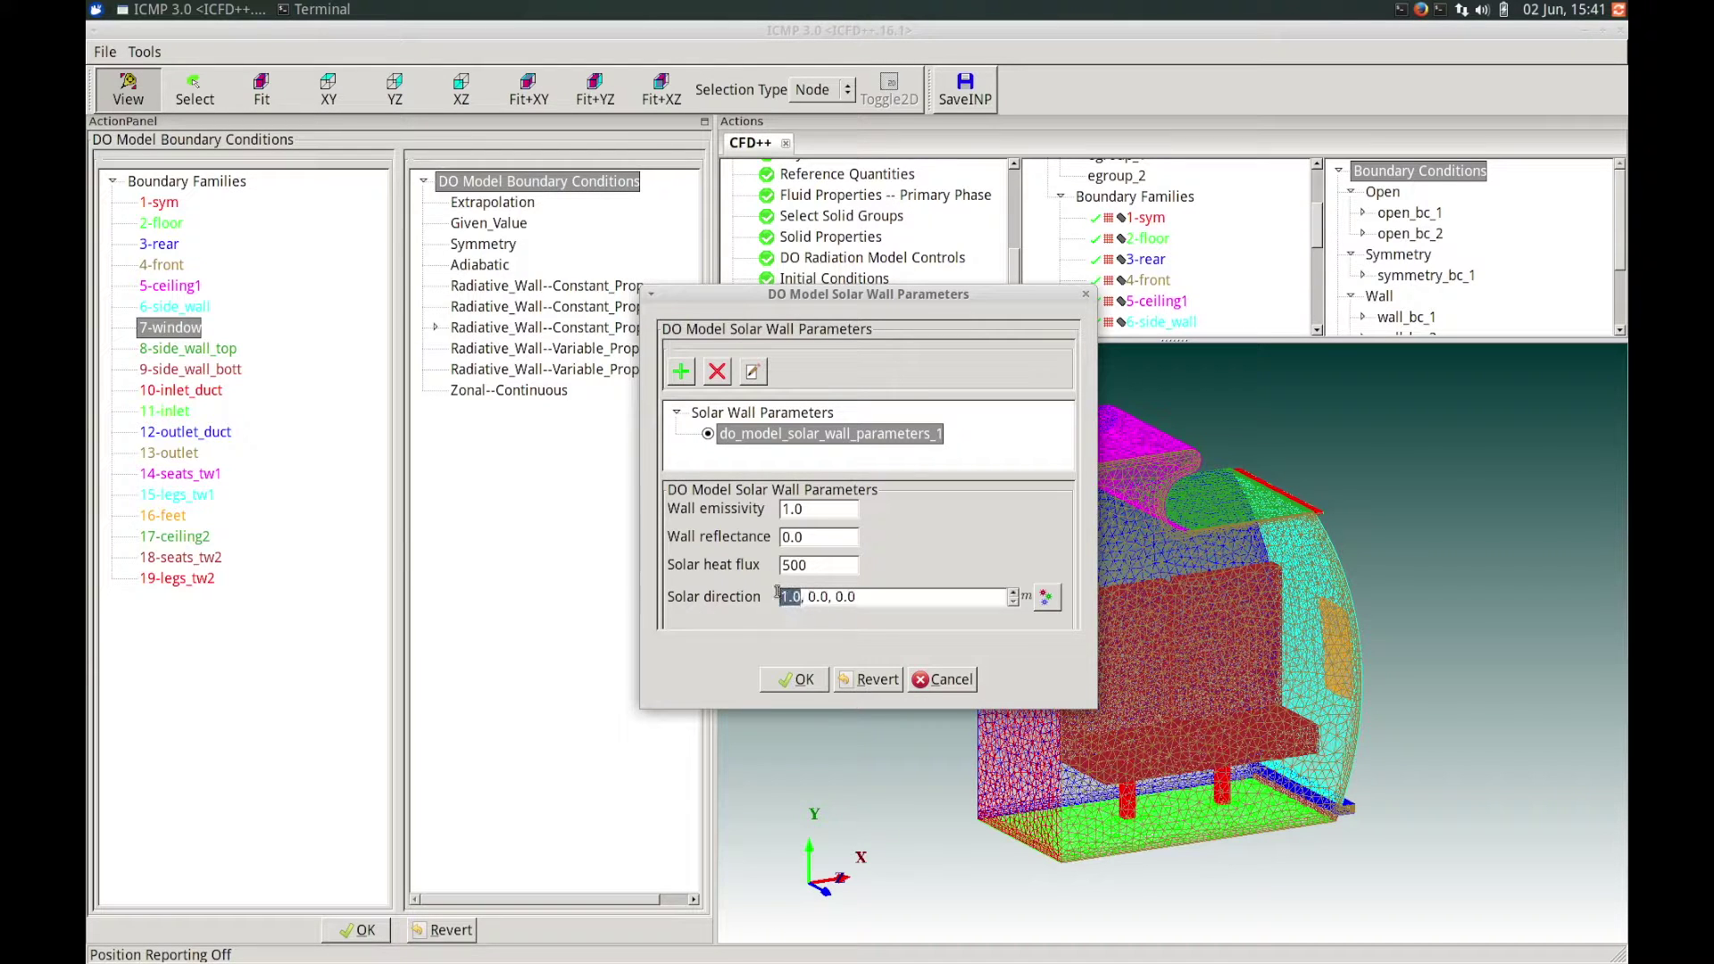
{"action": "key", "text": "BackSpace"}
{"action": "type", "text": "0.707"}
{"action": "left_click_drag", "start_coordinate": [842, 596], "coordinate": [821, 596]}
{"action": "key", "text": "BackSpace"}
{"action": "type", "text": "-.707"}
{"action": "left_click_drag", "start_coordinate": [880, 597], "coordinate": [858, 598]}
{"action": "type", "text": "-.707"}
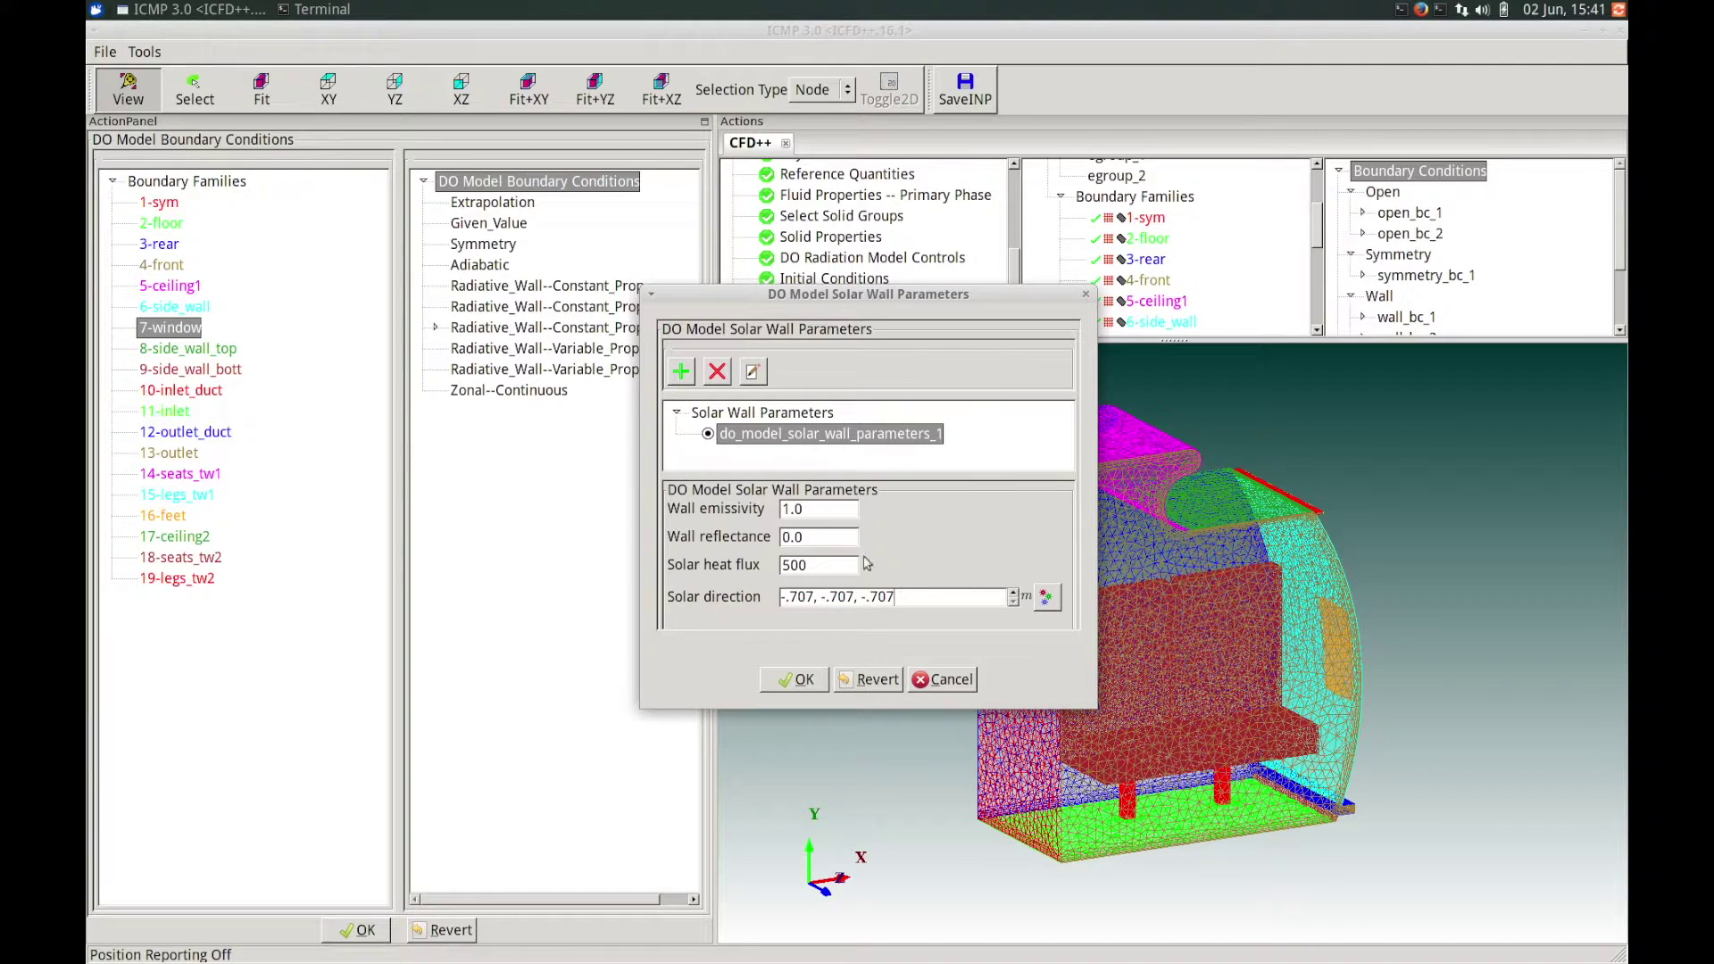
{"action": "left_click", "coordinate": [787, 679]}
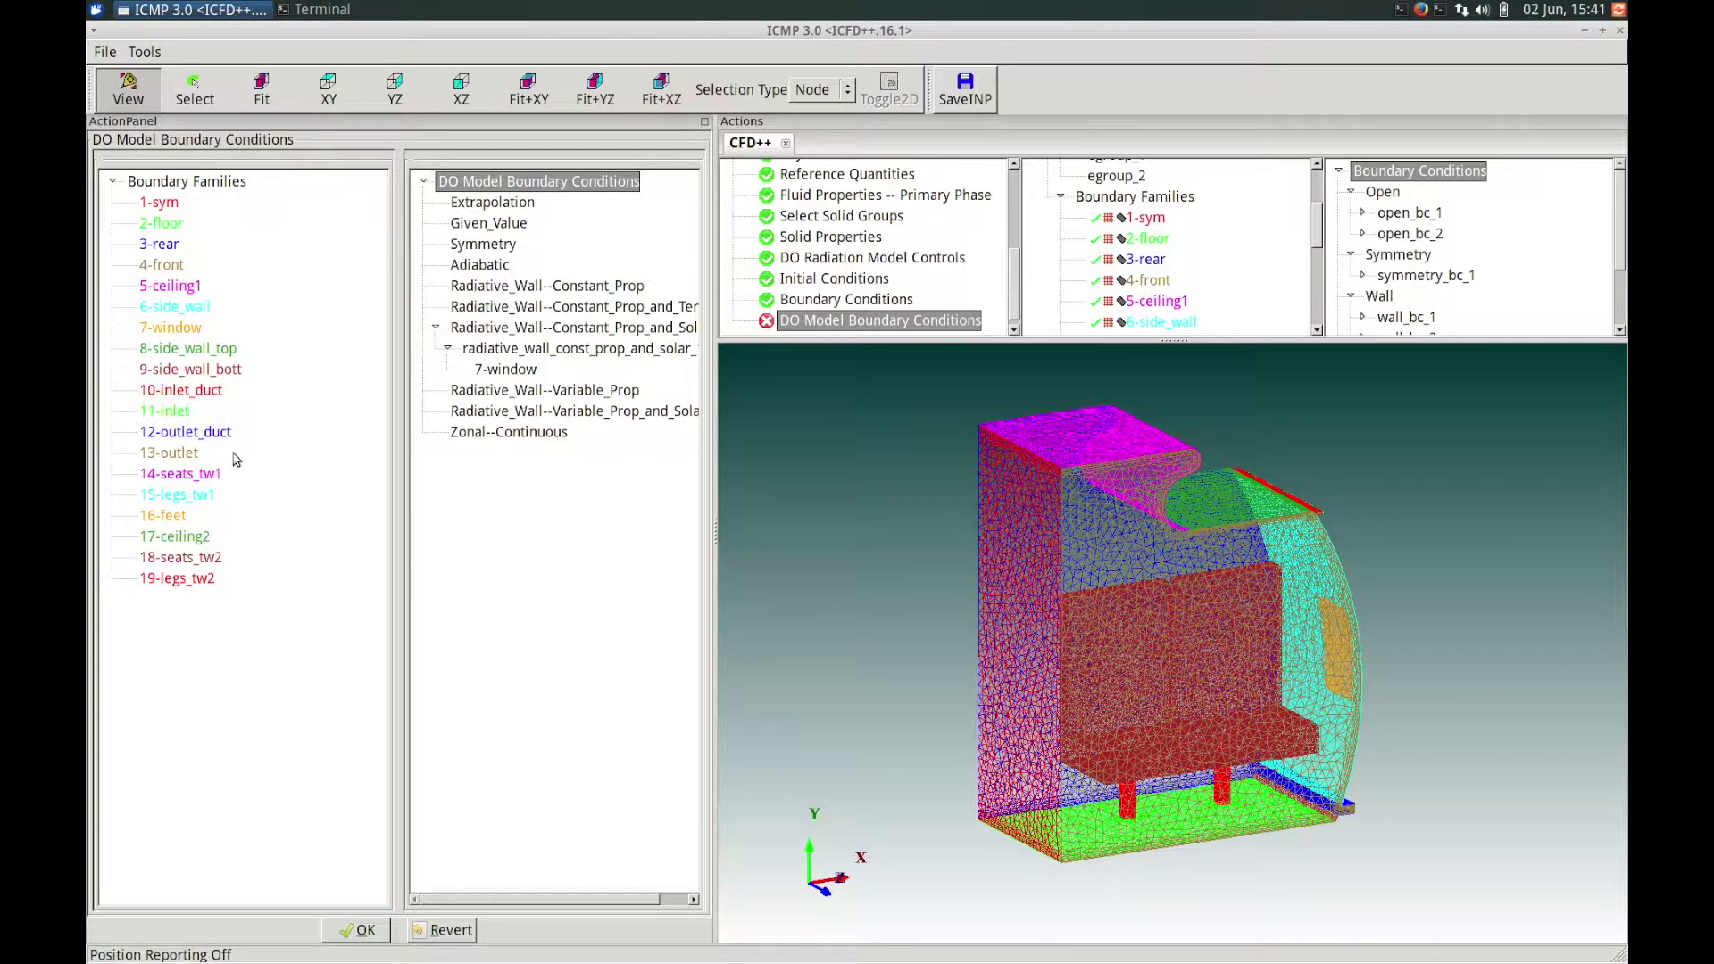
Assign 14-seats_tw1 and 18-seats_tw2 together to Radiative_Wall--Constant_Prop, then create and select a new wall parameters entry.
{"action": "left_click", "coordinate": [198, 479]}
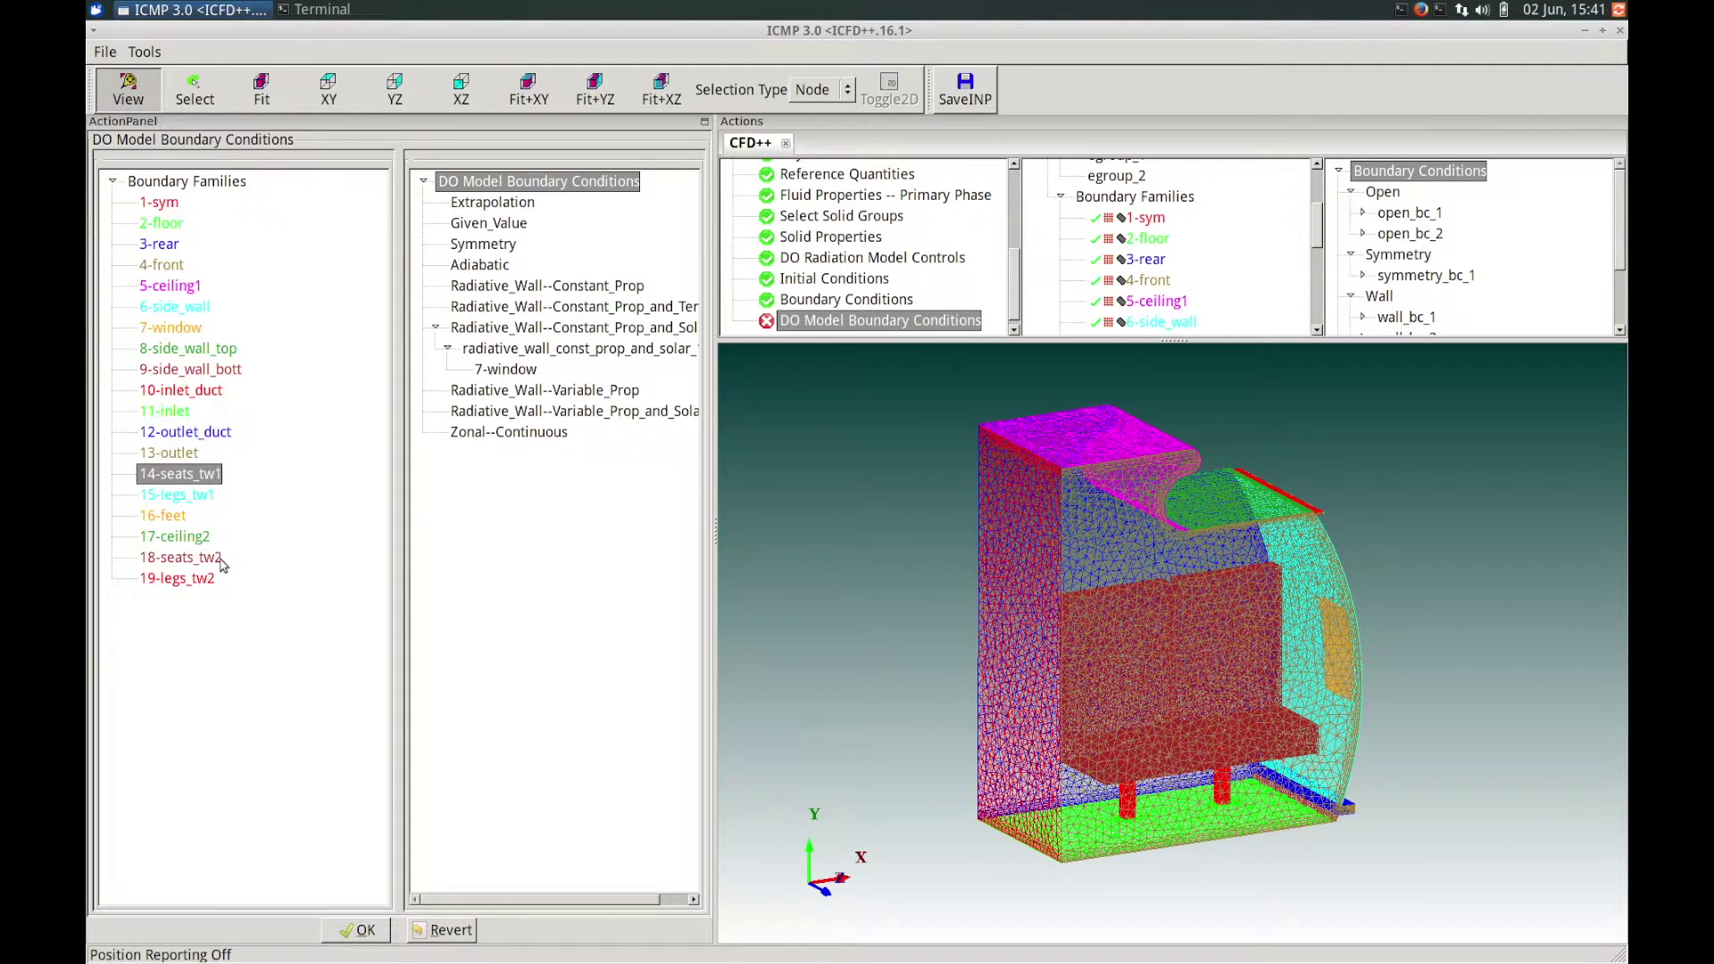
{"action": "left_click", "coordinate": [180, 557], "text": "ctrl"}
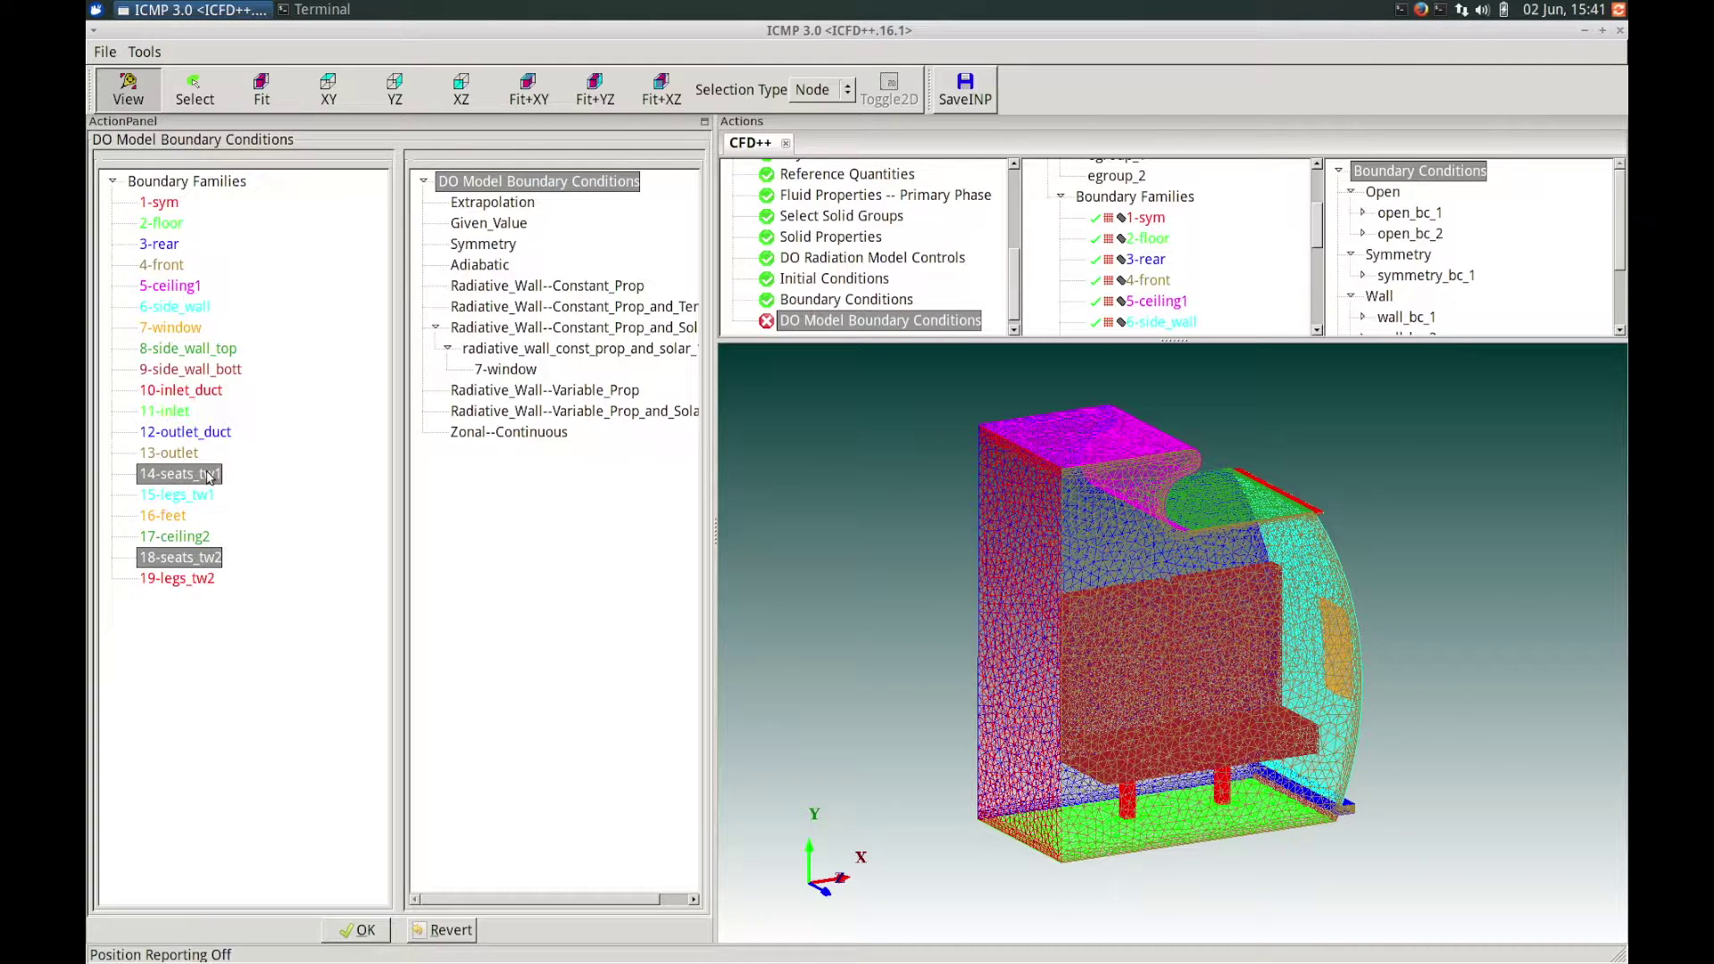
{"action": "left_click", "coordinate": [207, 476]}
{"action": "left_click_drag", "start_coordinate": [207, 476], "coordinate": [479, 287]}
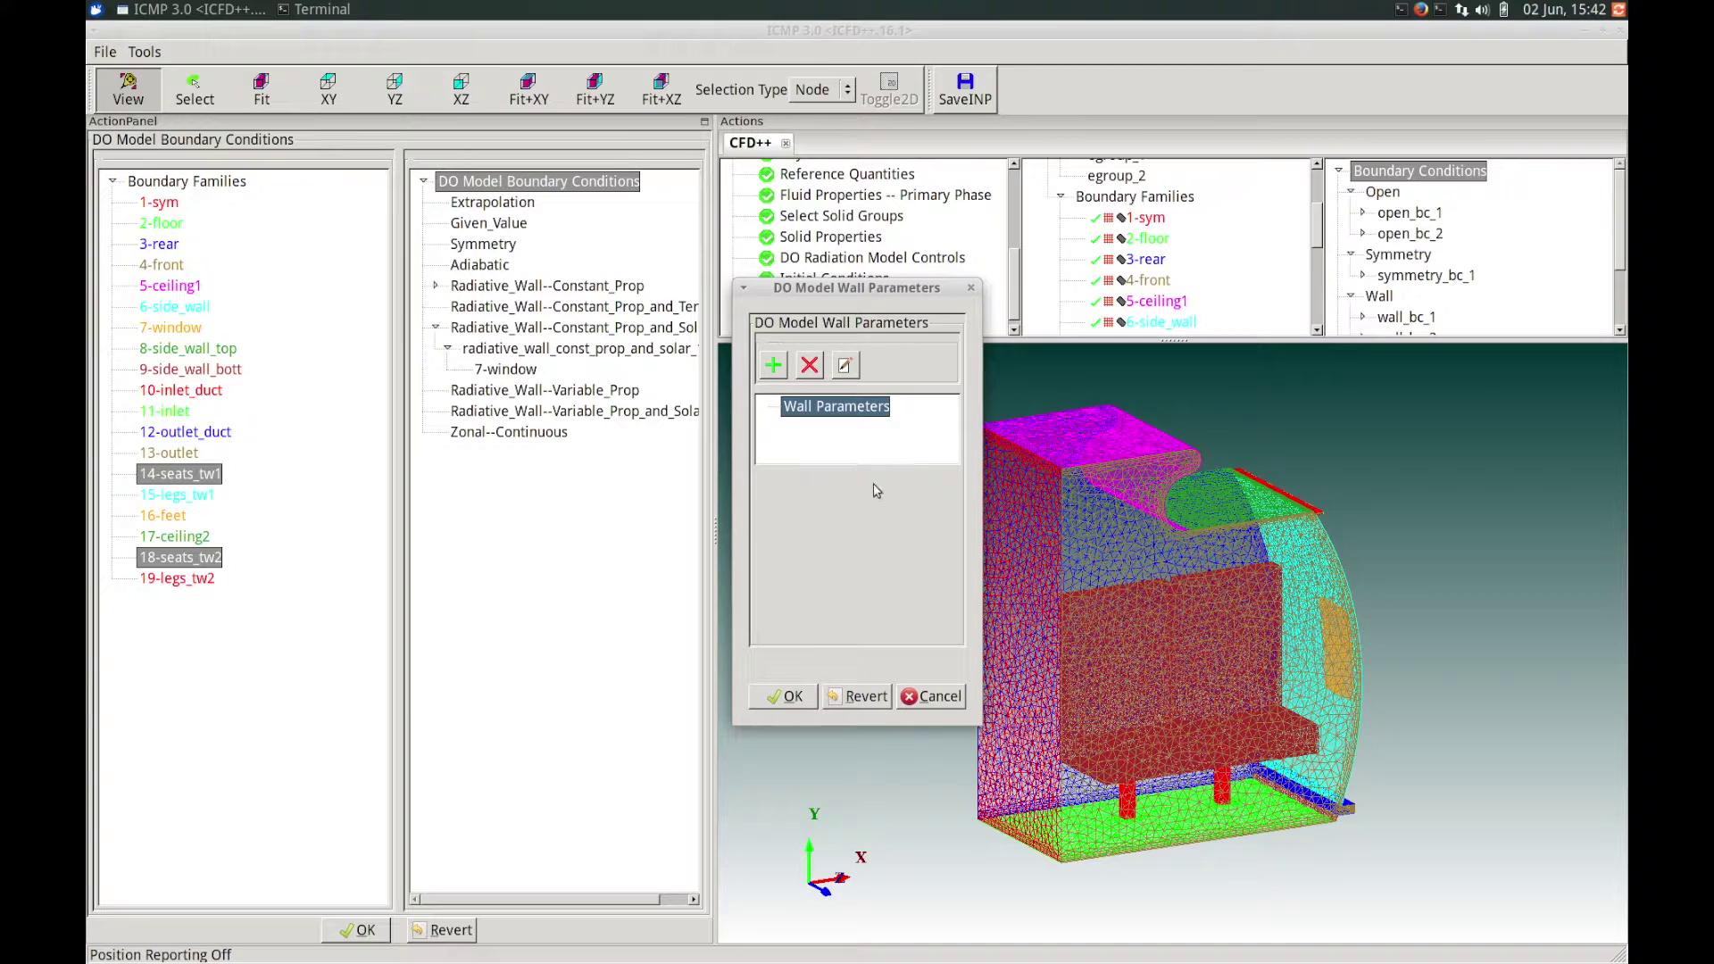
{"action": "left_click", "coordinate": [774, 367]}
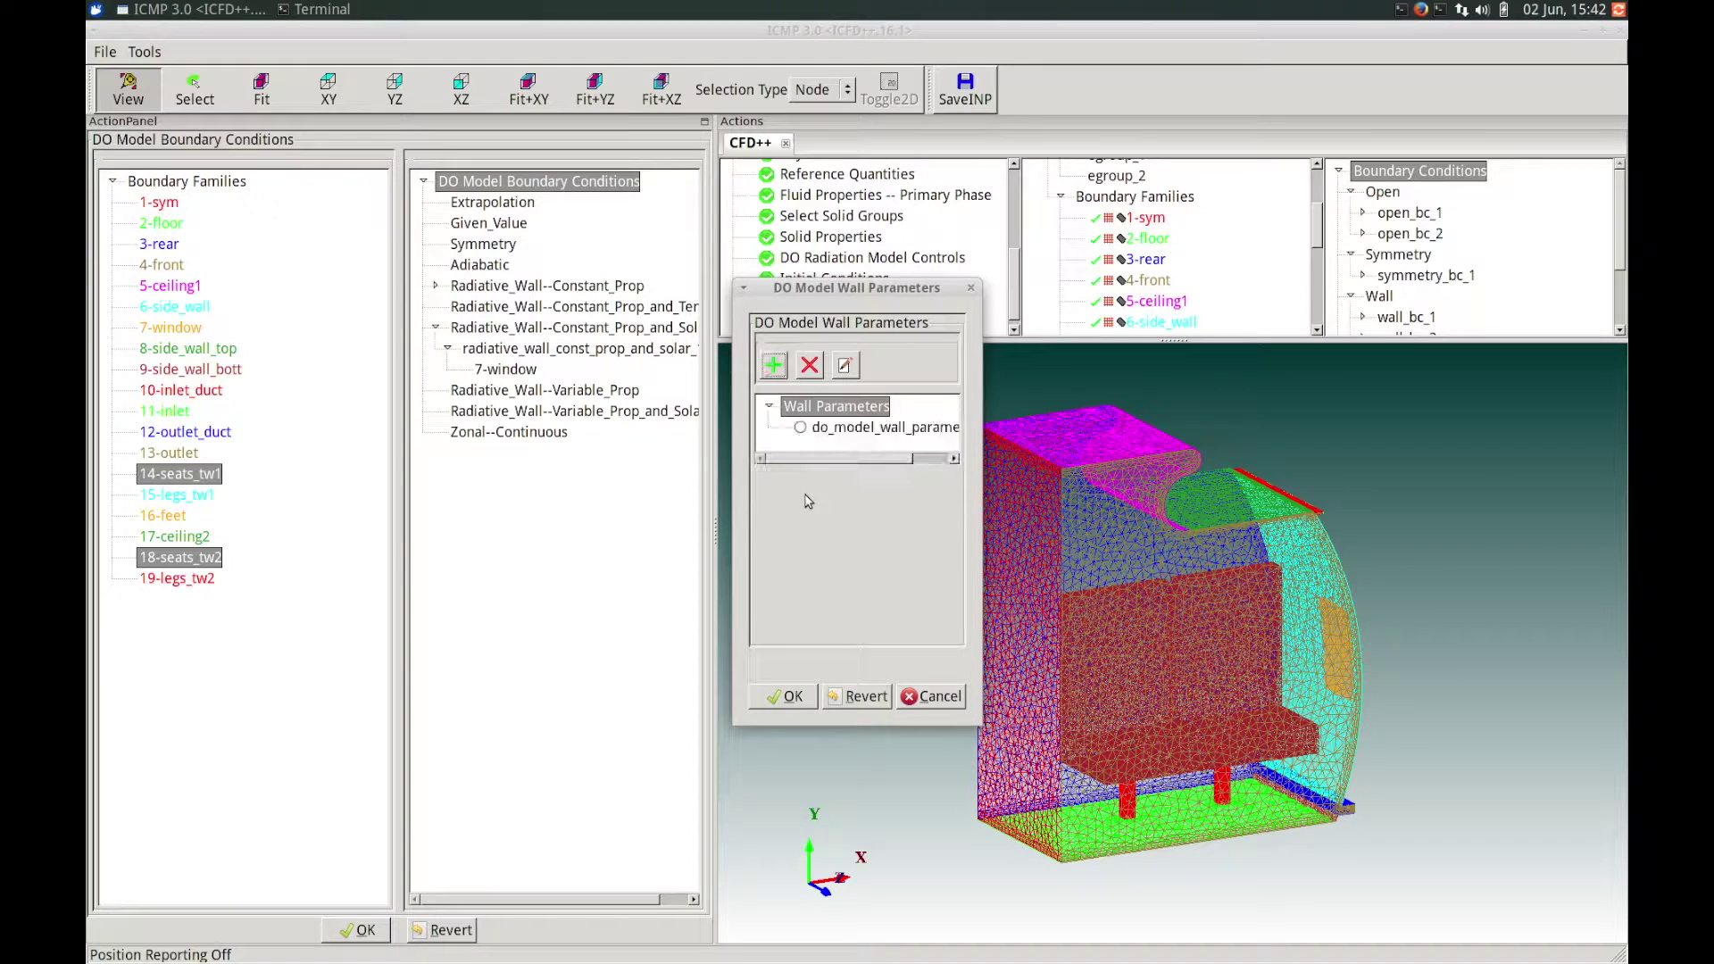
{"action": "left_click_drag", "start_coordinate": [845, 457], "coordinate": [853, 456]}
{"action": "left_click", "coordinate": [857, 430]}
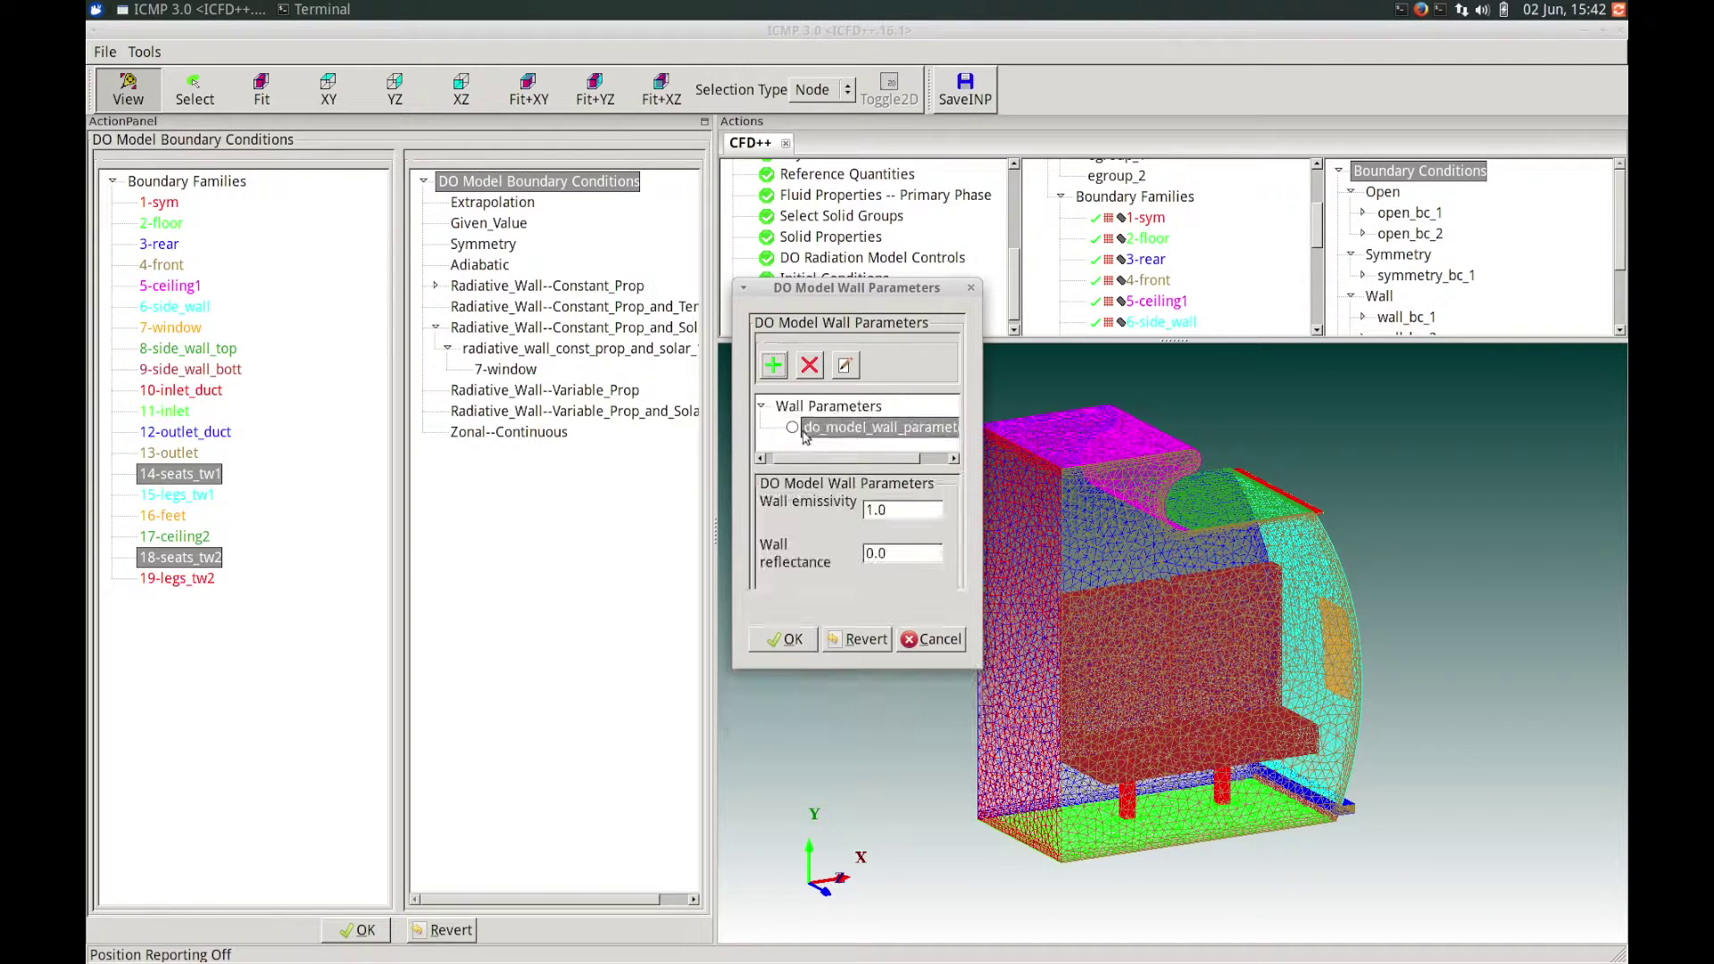
{"action": "left_click", "coordinate": [792, 429]}
Set the seats' wall emissivity to 0.9 and wall reflectance to 0.1, and accept the parameters.
{"action": "left_click_drag", "start_coordinate": [893, 511], "coordinate": [853, 507]}
{"action": "type", "text": "0.9"}
{"action": "left_click_drag", "start_coordinate": [896, 554], "coordinate": [855, 546]}
{"action": "type", "text": "0.1"}
{"action": "left_click", "coordinate": [800, 642]}
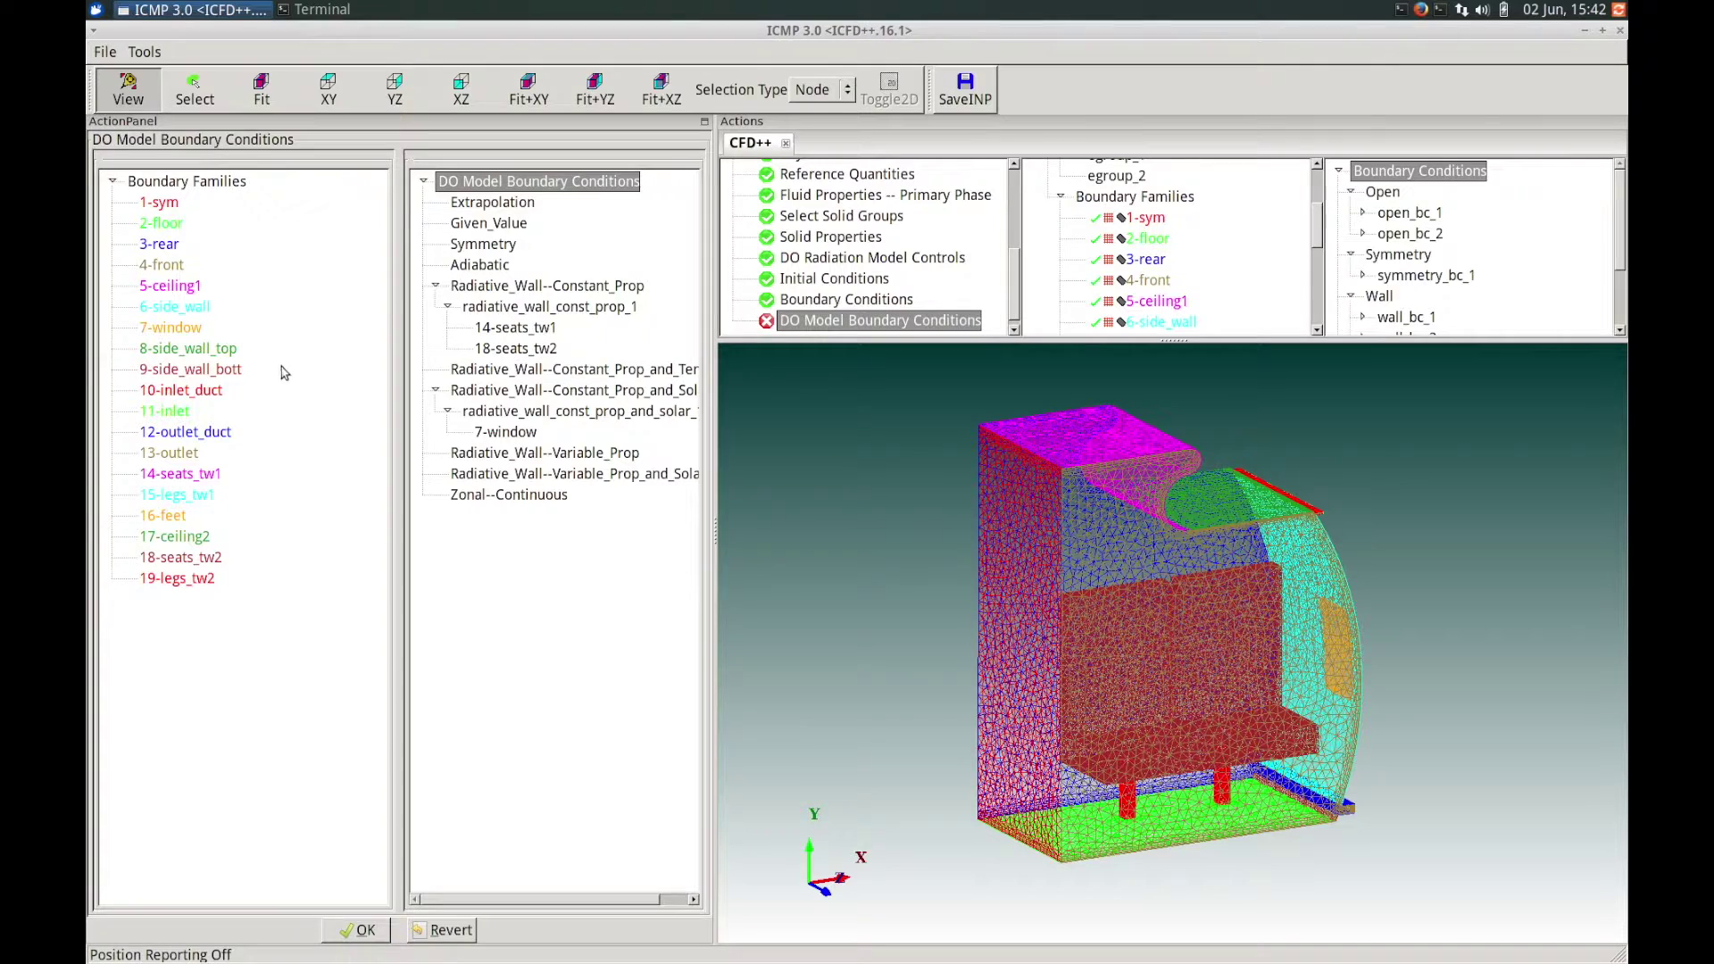
Assign all boundary families except 7-window, 14-seats_tw1 and 18-seats_tw2 together to Radiative_Wall--Constant_Prop.
{"action": "left_click", "coordinate": [166, 207]}
{"action": "left_click", "coordinate": [165, 224], "text": "ctrl"}
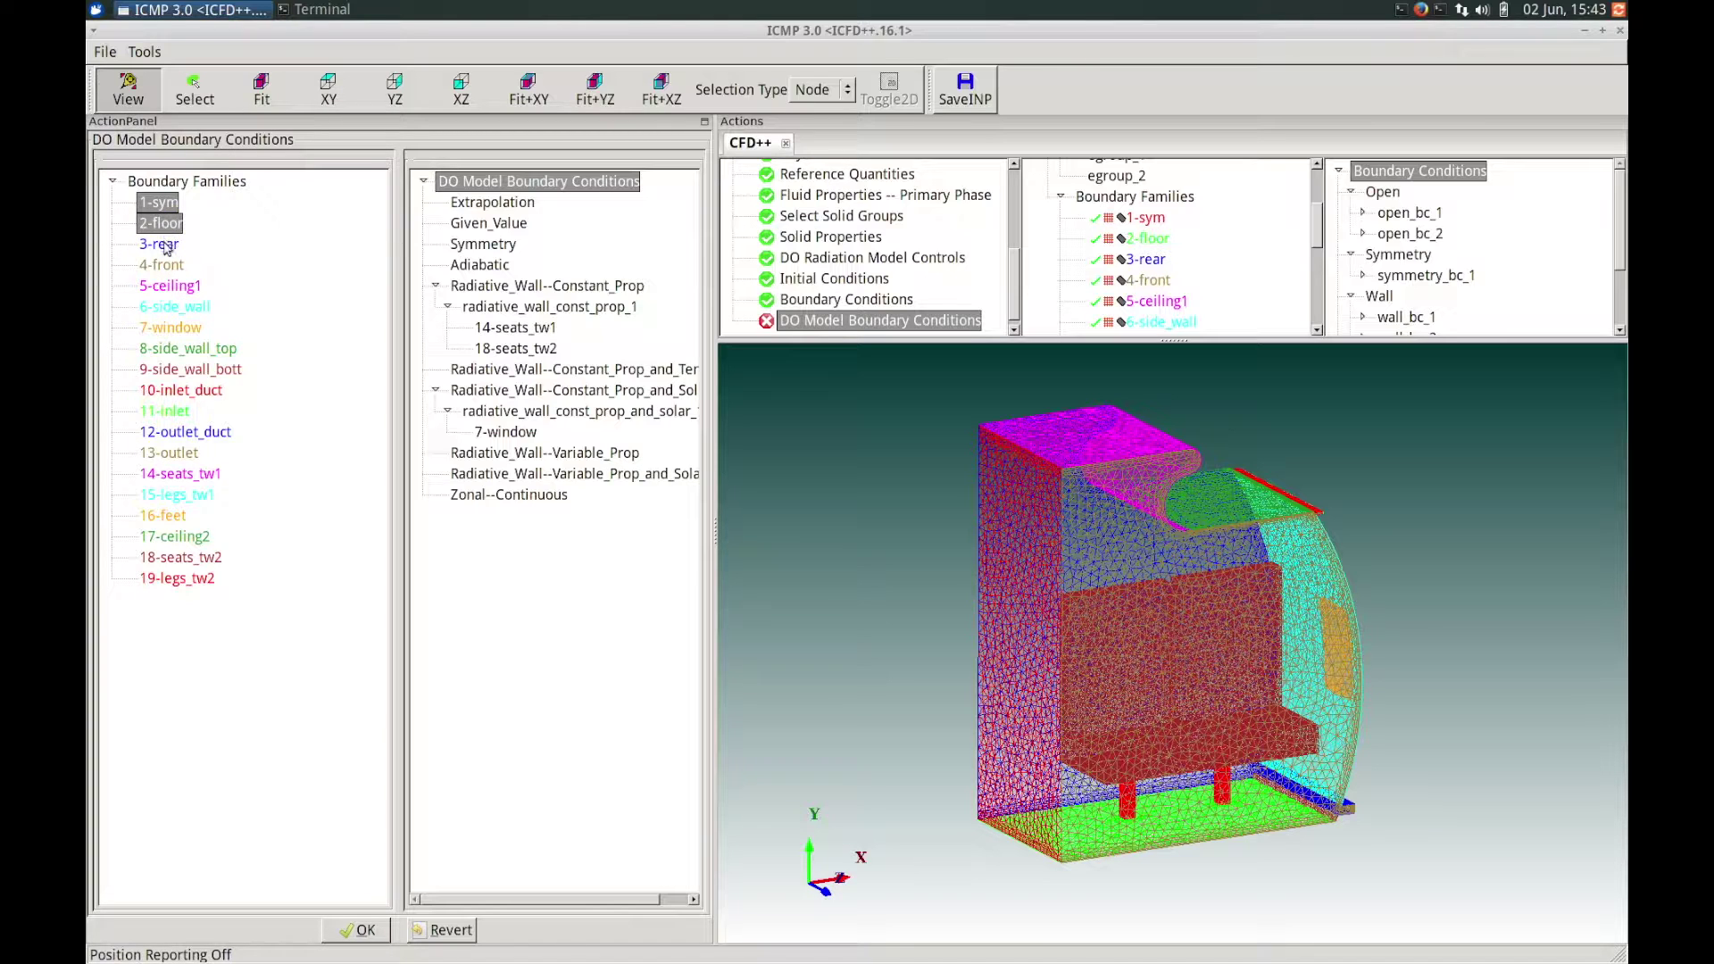
{"action": "left_click", "coordinate": [161, 245], "text": "ctrl"}
{"action": "left_click", "coordinate": [162, 266], "text": "ctrl"}
{"action": "left_click", "coordinate": [171, 286], "text": "ctrl"}
{"action": "left_click", "coordinate": [178, 309], "text": "ctrl"}
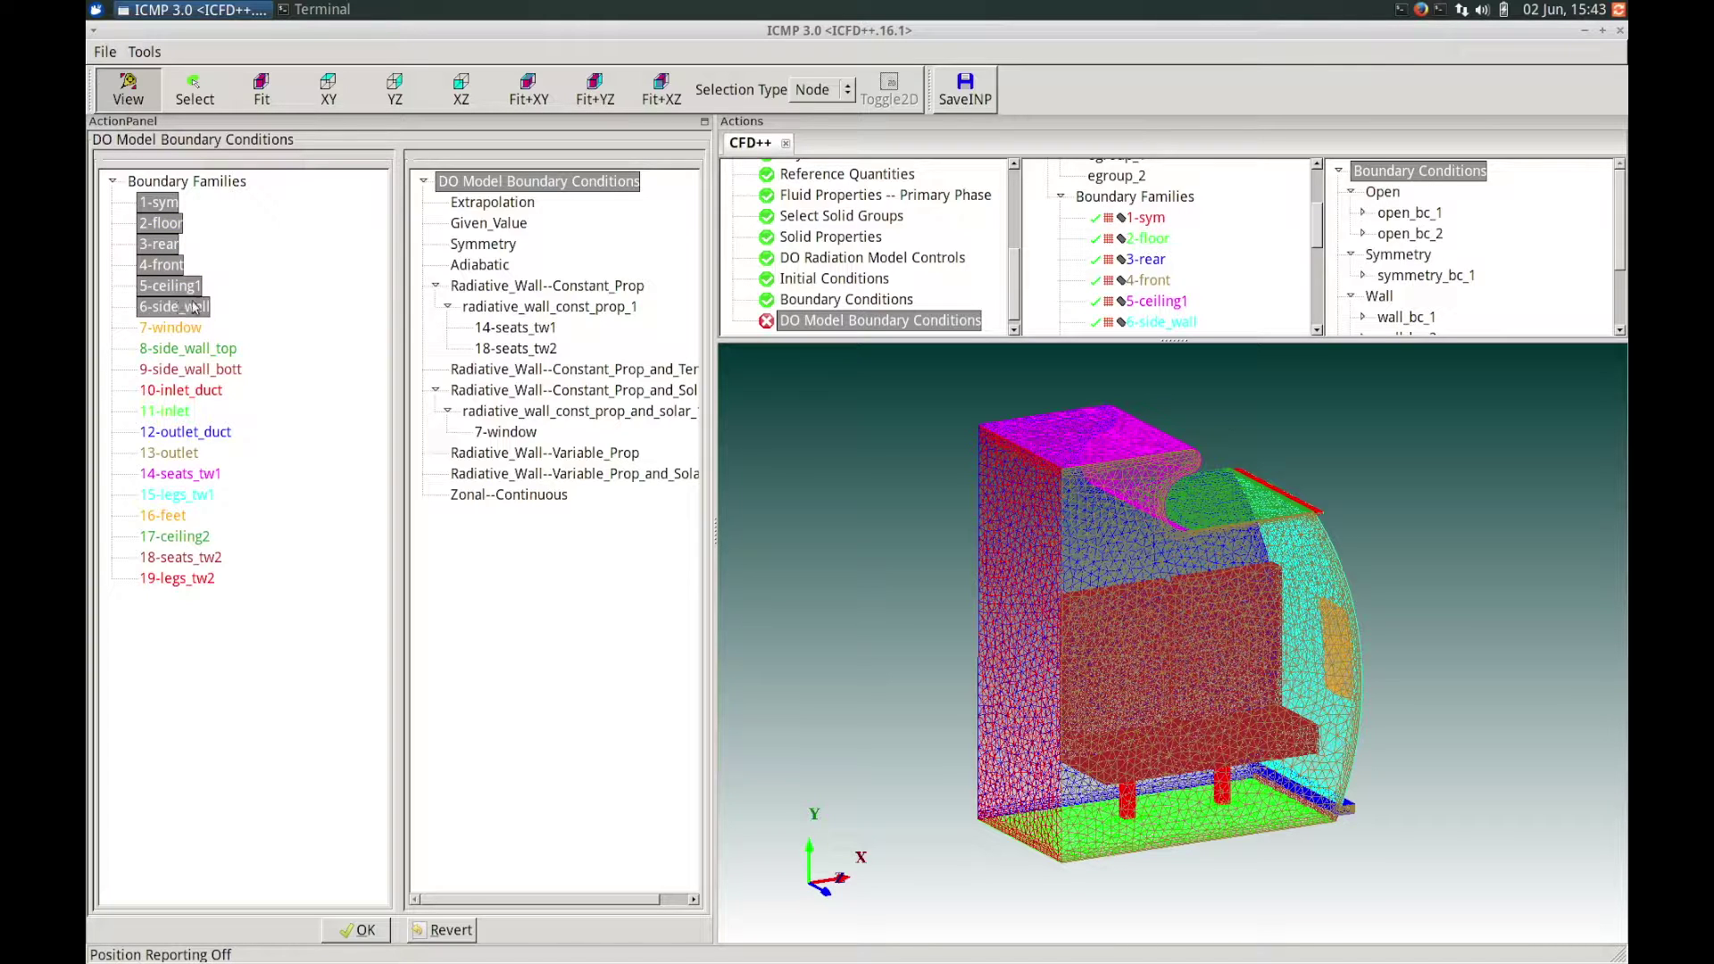
{"action": "left_click", "coordinate": [169, 350], "text": "ctrl"}
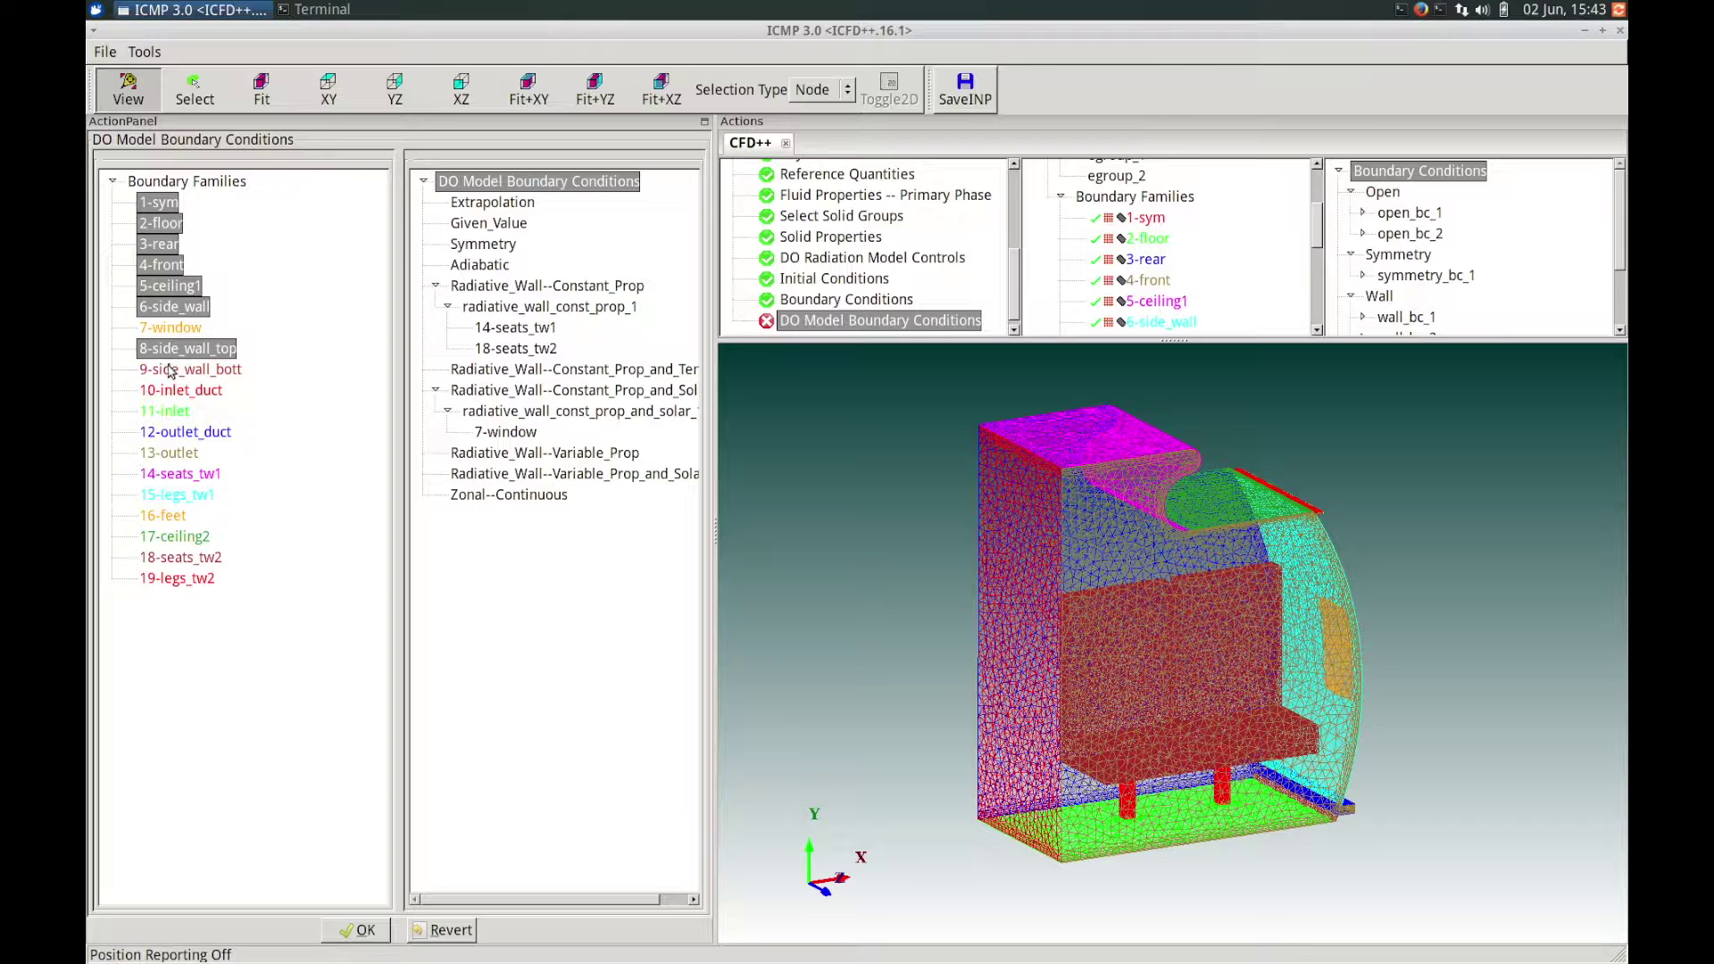
{"action": "left_click", "coordinate": [180, 370], "text": "ctrl"}
{"action": "left_click", "coordinate": [185, 392], "text": "ctrl"}
{"action": "left_click", "coordinate": [179, 413], "text": "ctrl"}
{"action": "left_click", "coordinate": [186, 433], "text": "ctrl"}
{"action": "left_click", "coordinate": [174, 454], "text": "ctrl"}
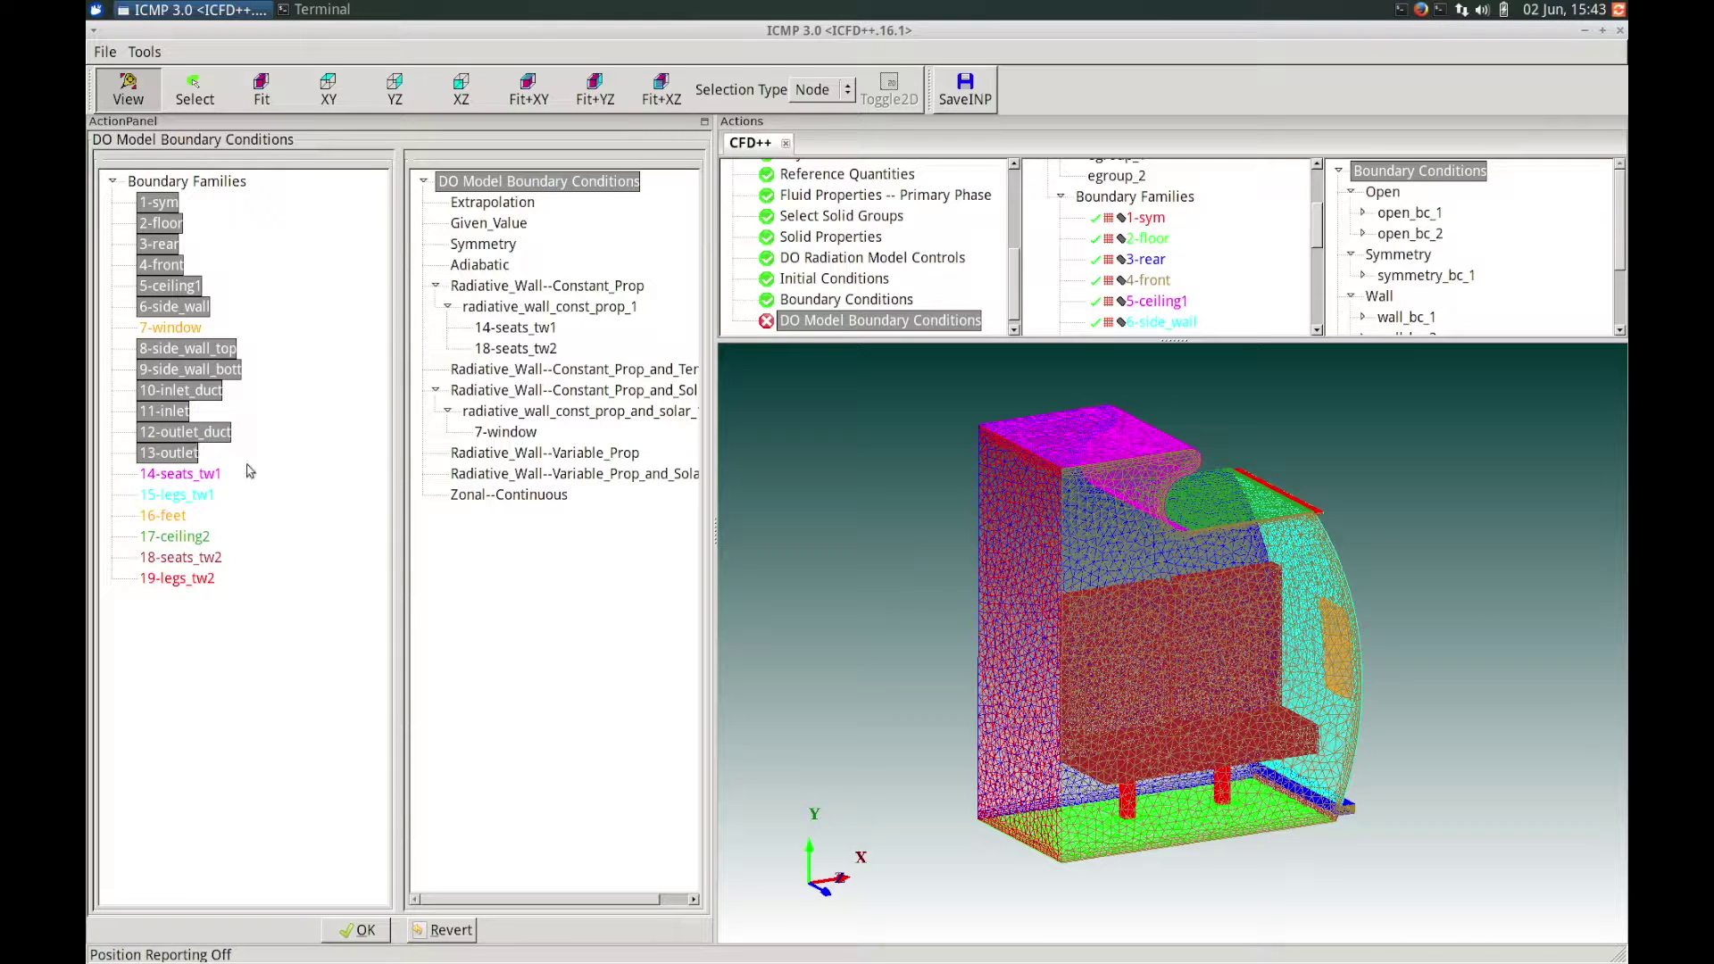
{"action": "left_click", "coordinate": [175, 494], "text": "ctrl"}
{"action": "left_click", "coordinate": [165, 518], "text": "ctrl"}
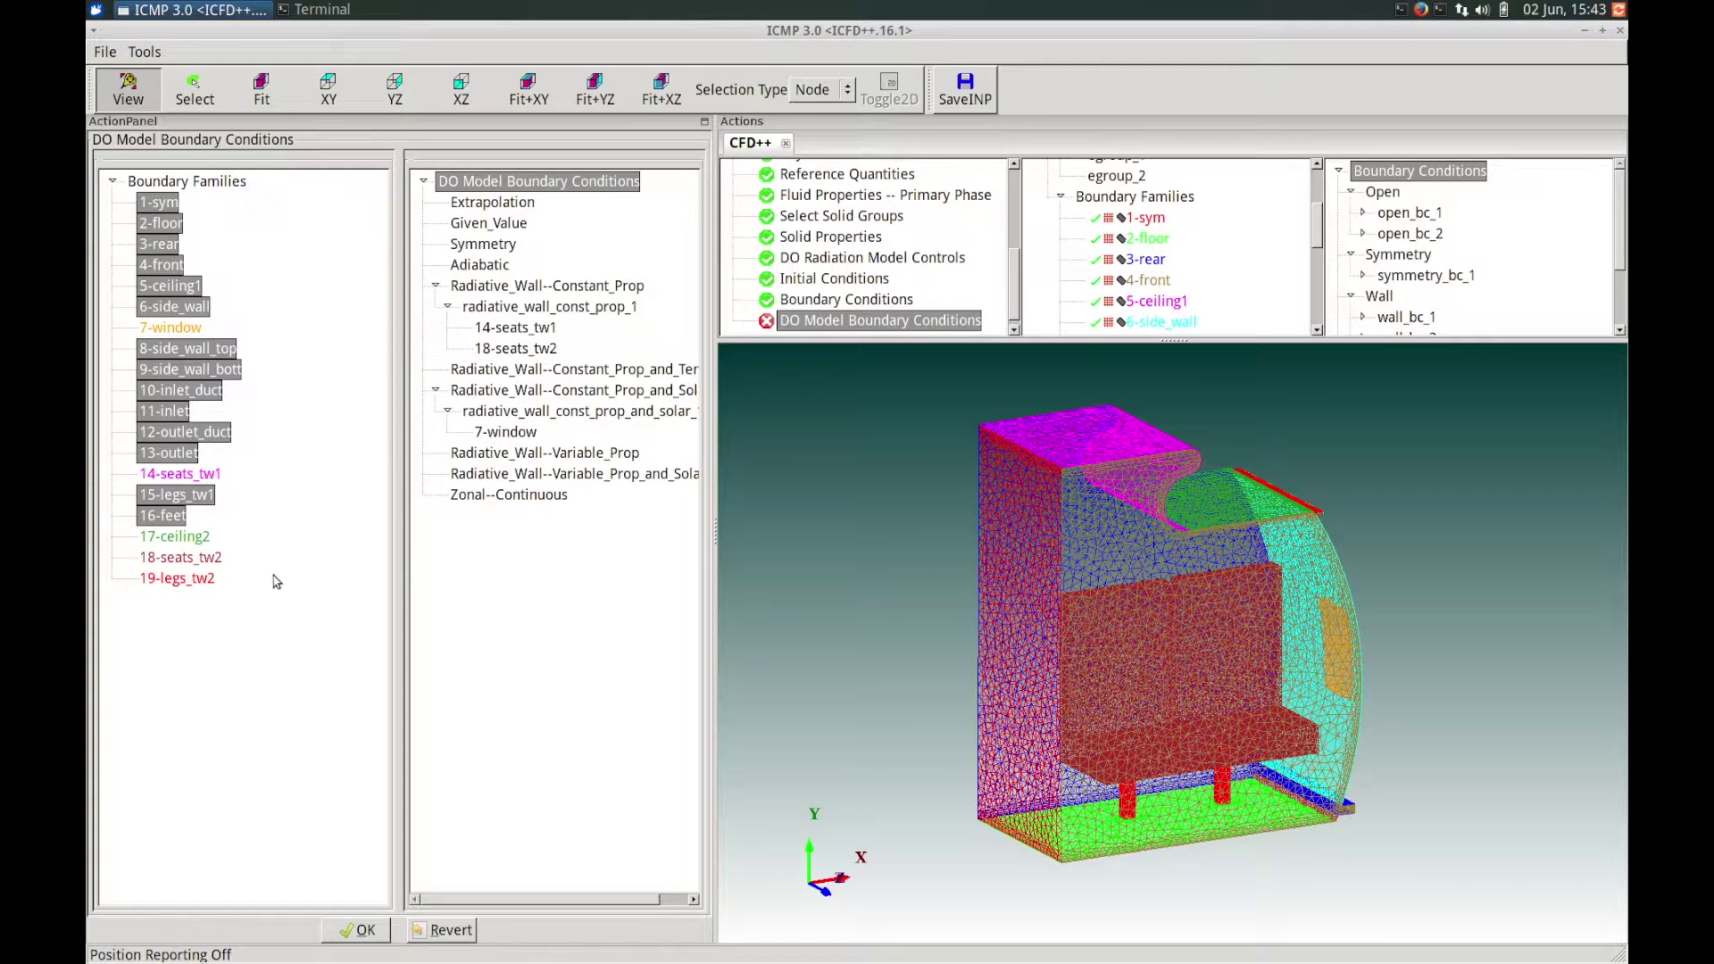
{"action": "left_click", "coordinate": [191, 536], "text": "ctrl"}
{"action": "left_click", "coordinate": [202, 580], "text": "ctrl"}
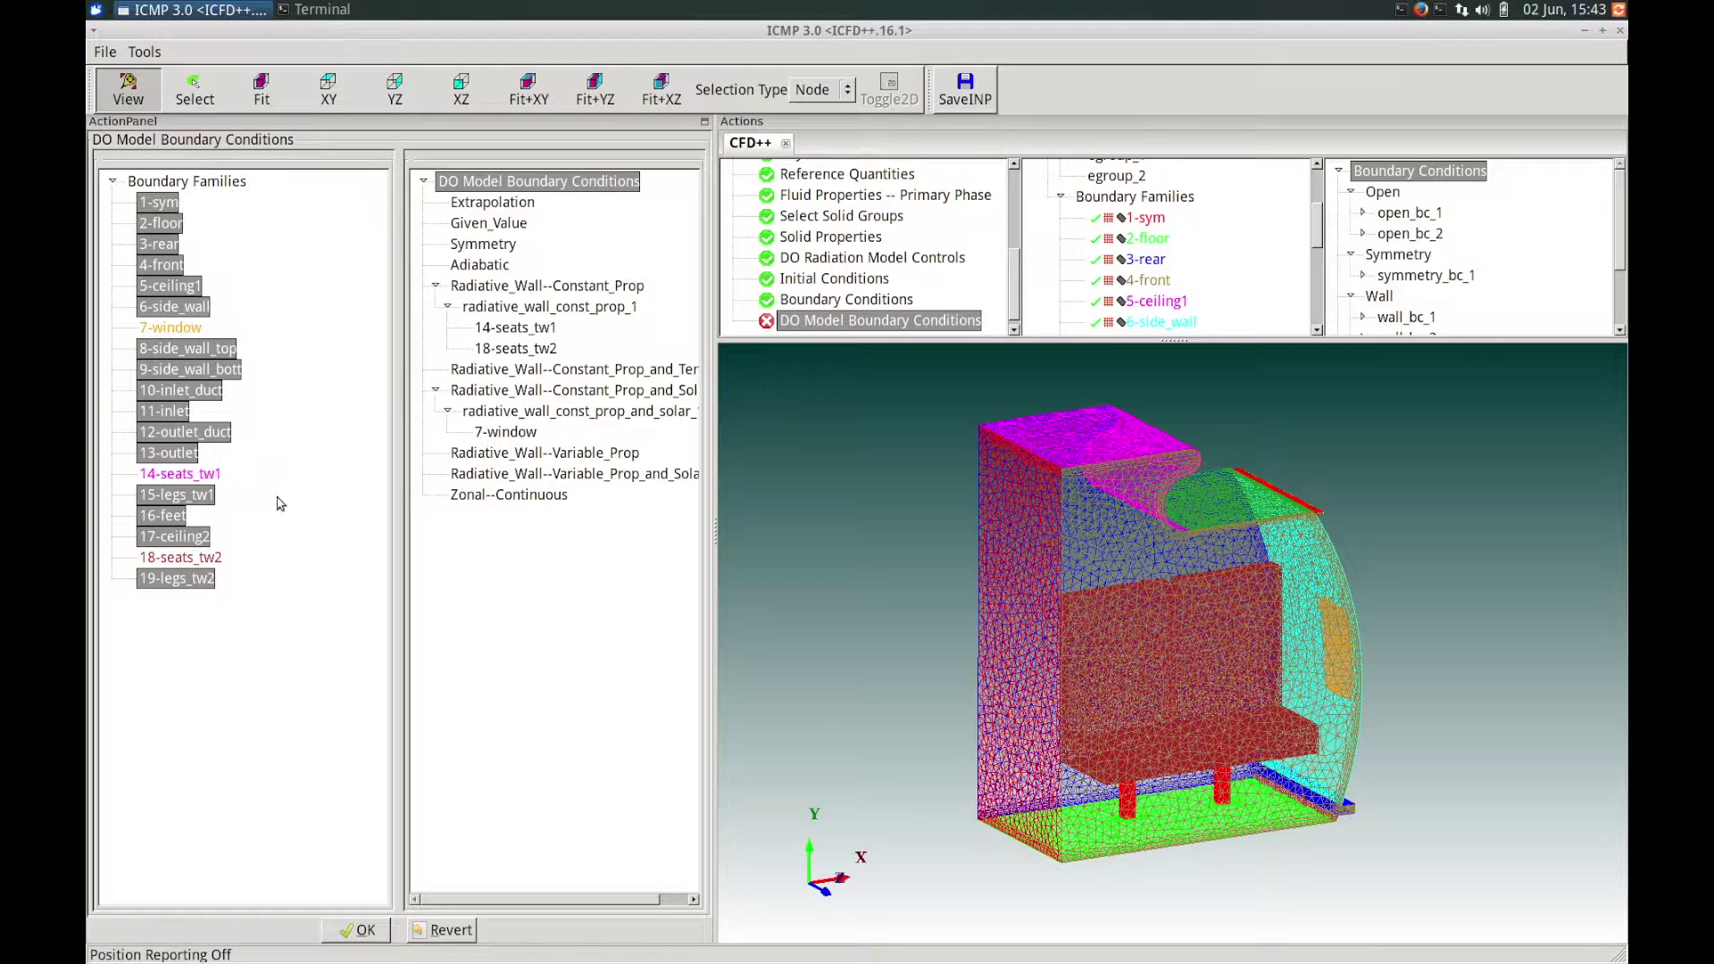
{"action": "left_click_drag", "start_coordinate": [199, 384], "coordinate": [526, 287]}
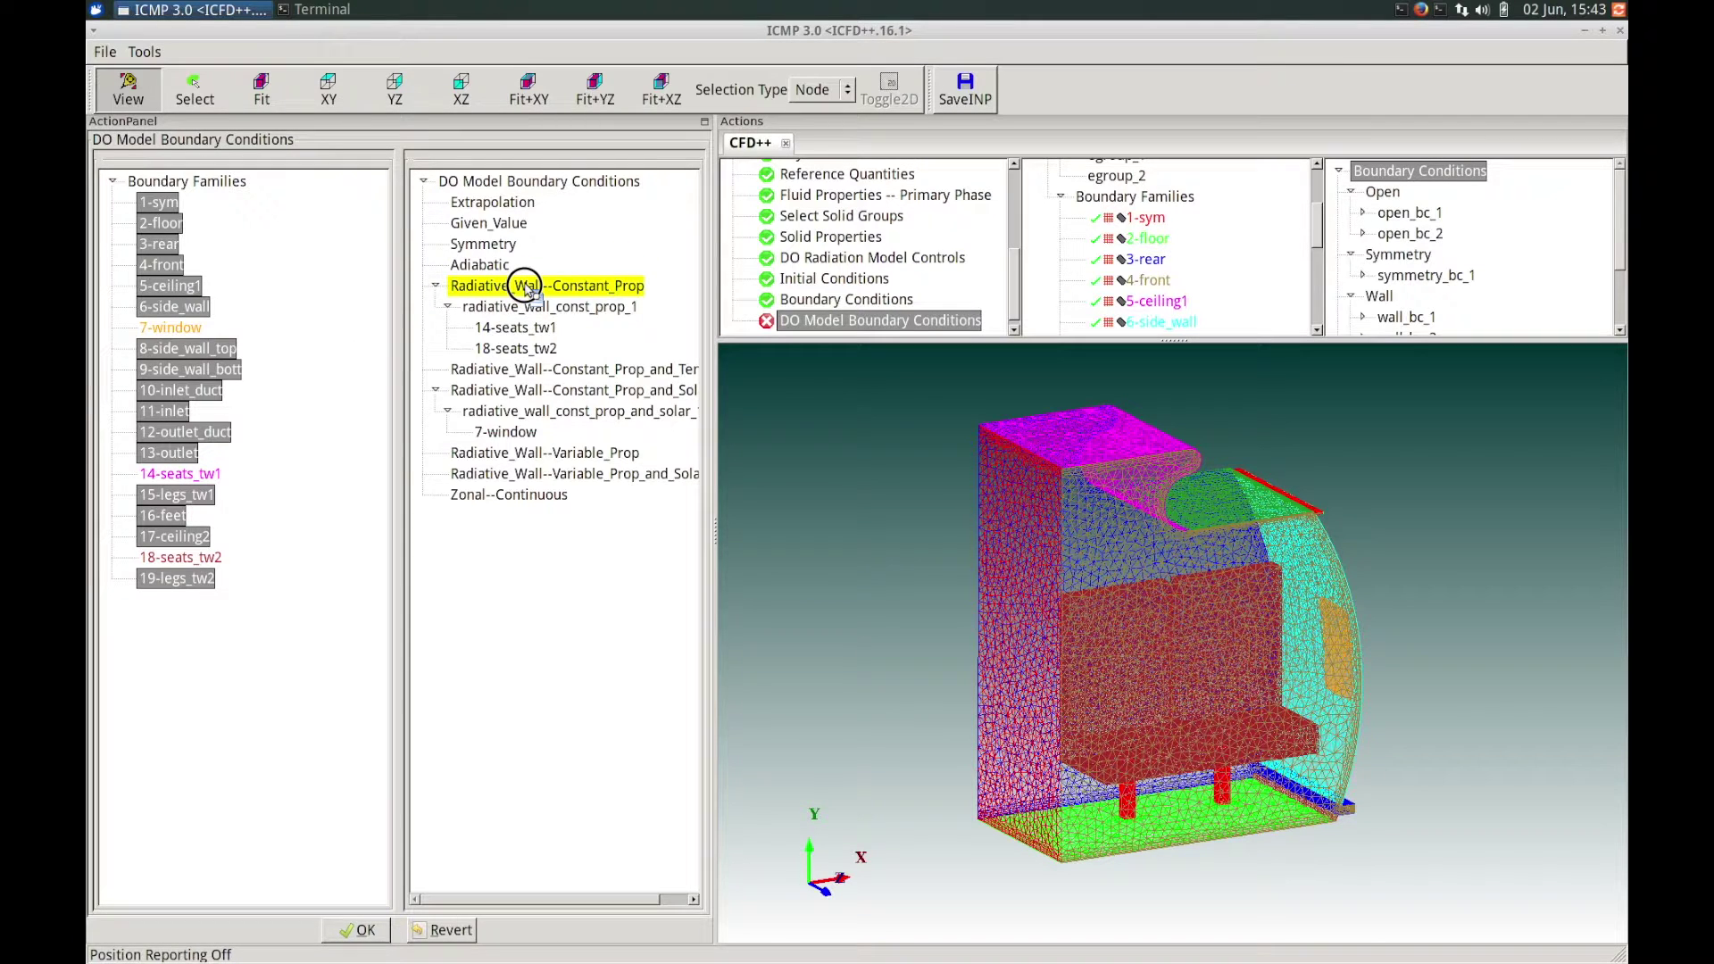
{"action": "left_click_drag", "start_coordinate": [525, 287], "coordinate": [502, 292]}
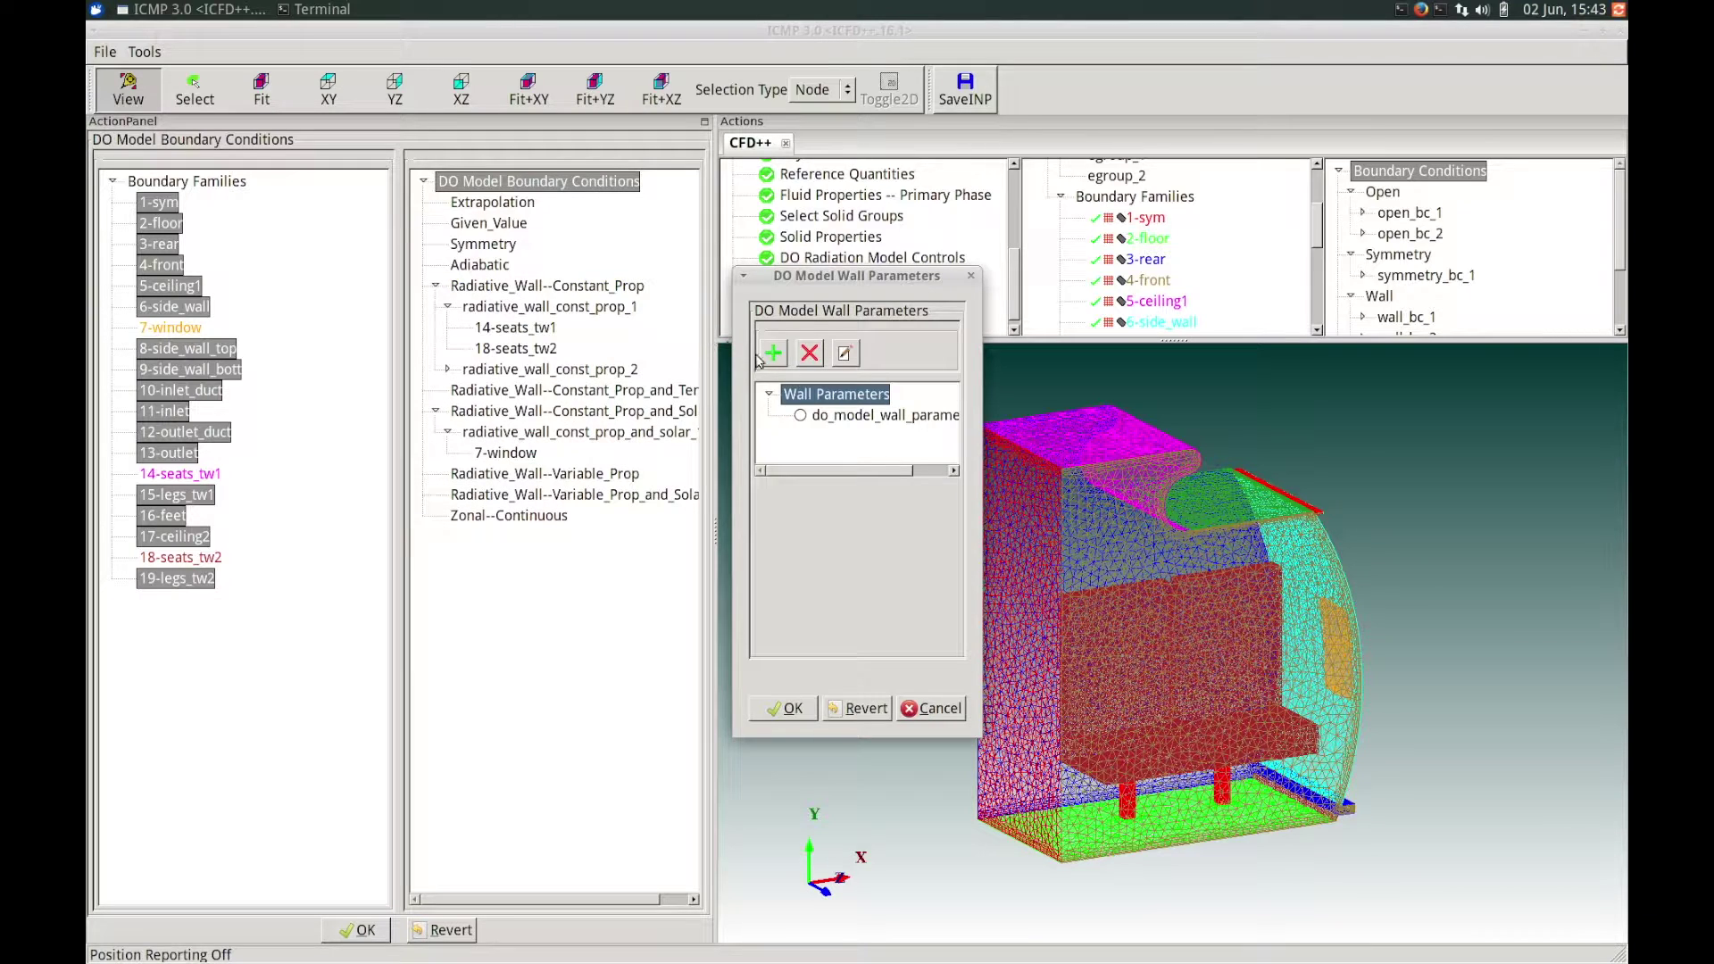
Create and select a second wall parameters entry with emissivity 1.0 and reflectance 0.0, and accept the DO model boundary conditions.
{"action": "left_click_drag", "start_coordinate": [808, 276], "coordinate": [706, 275]}
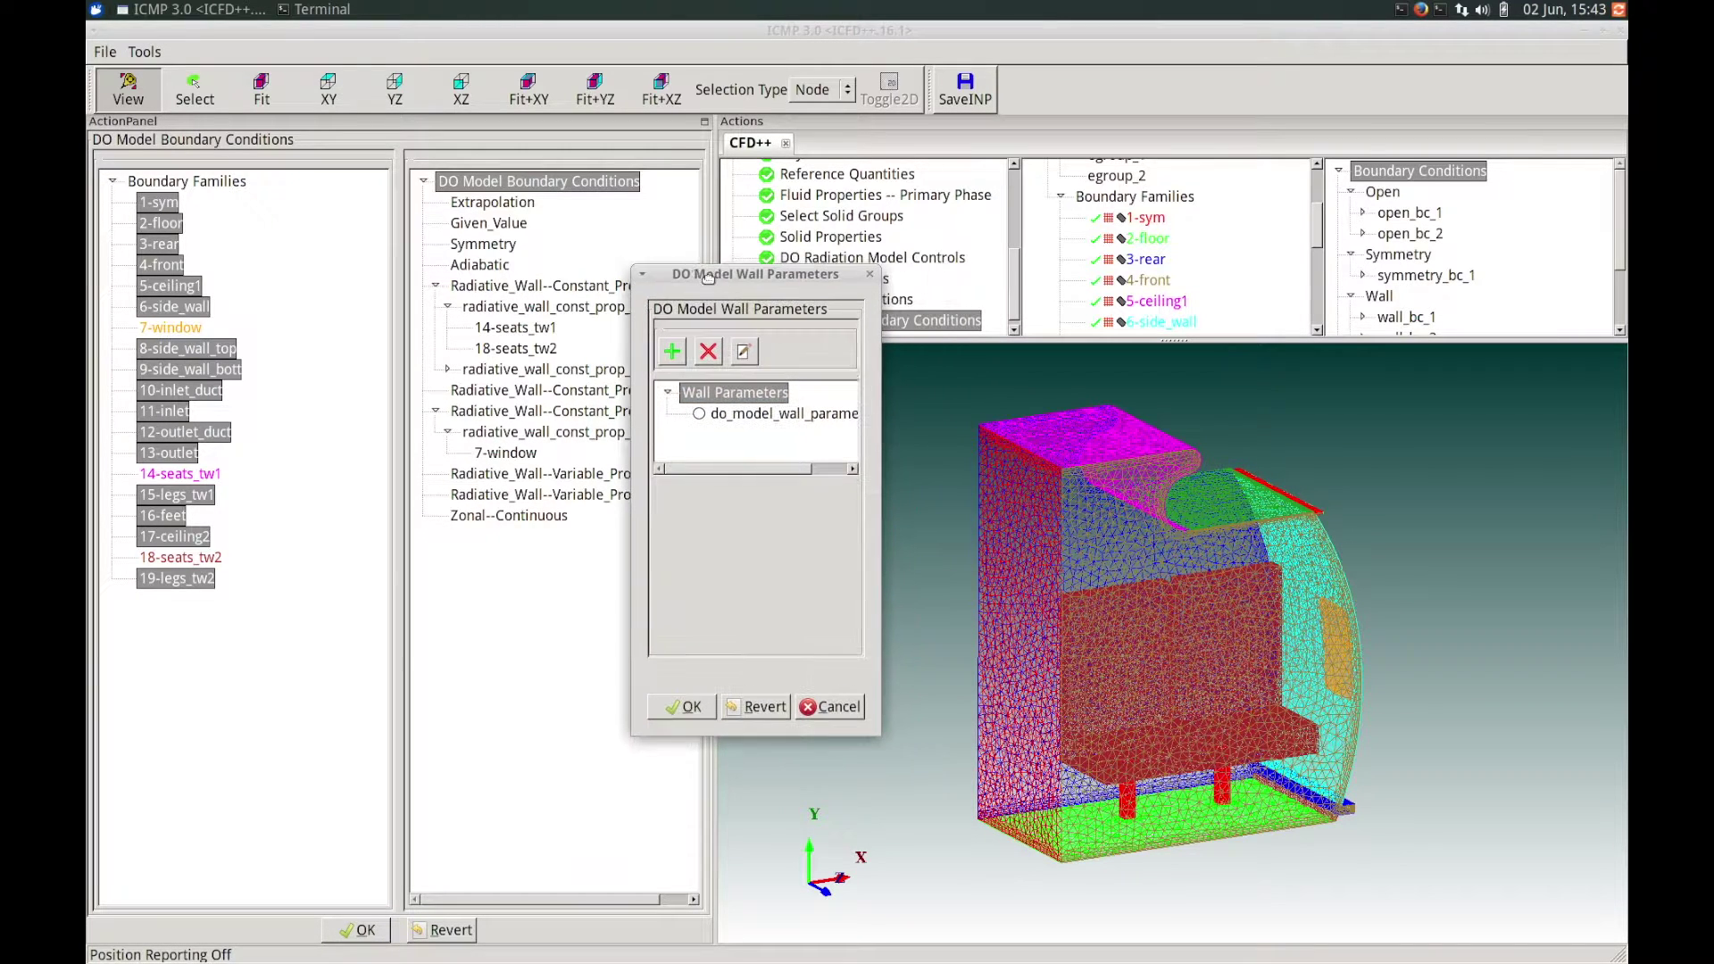
{"action": "left_click", "coordinate": [674, 354]}
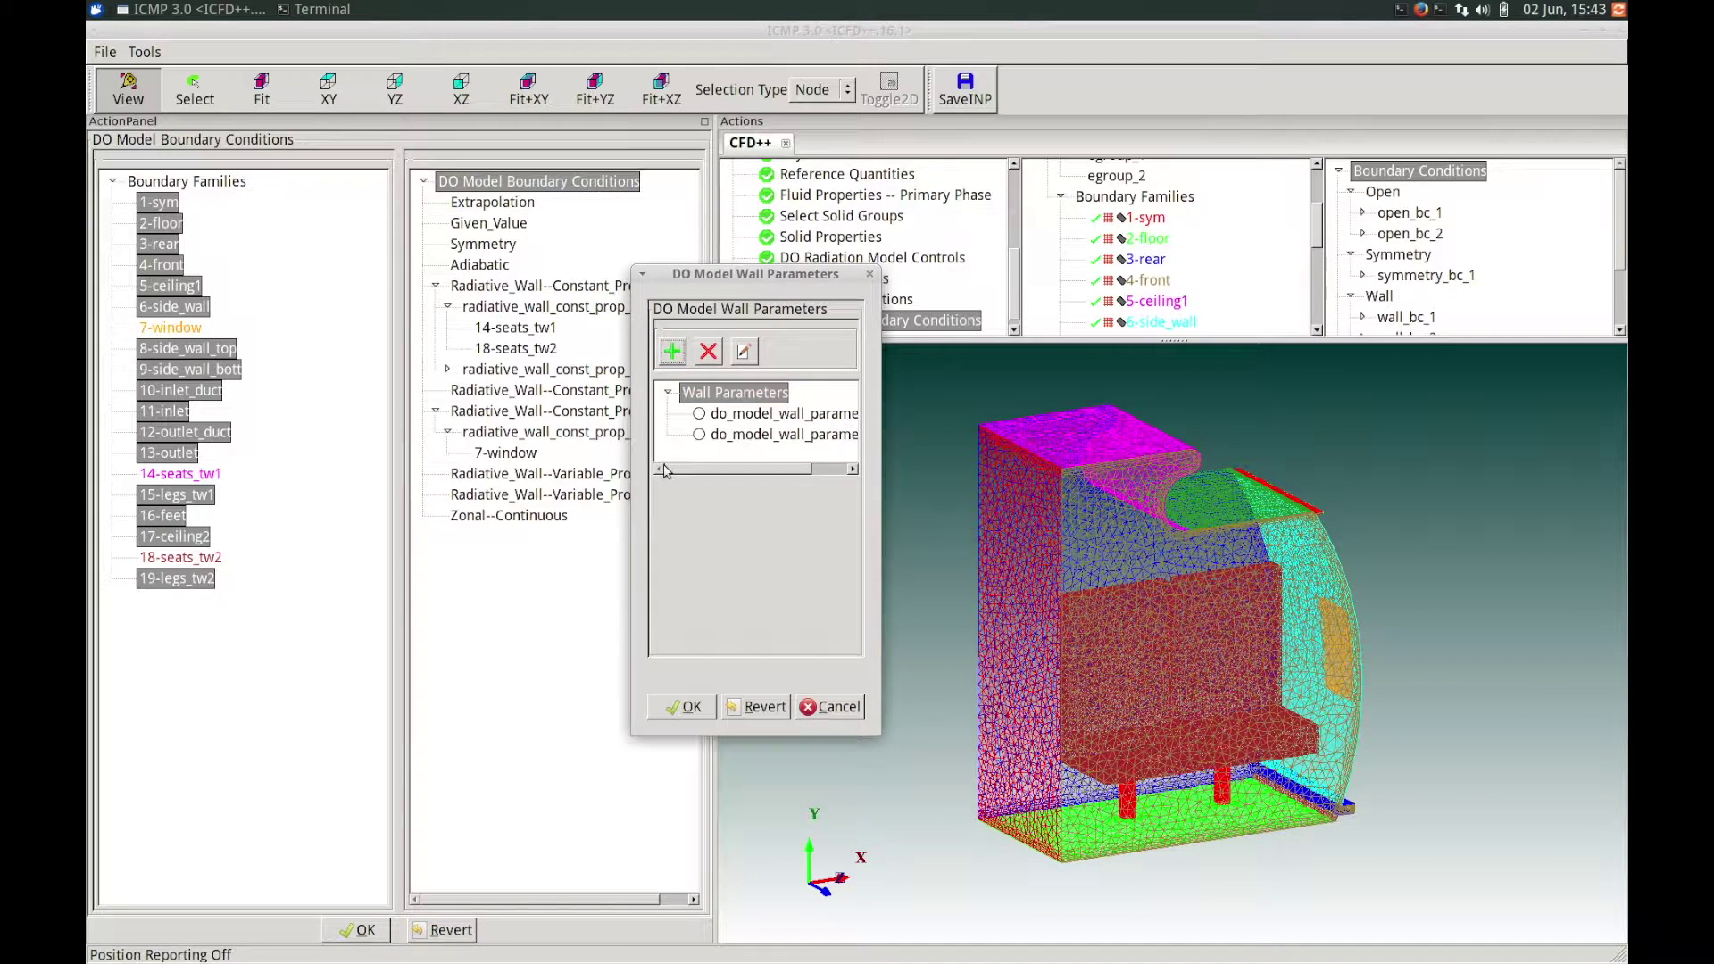
{"action": "mouse_move", "coordinate": [761, 473]}
{"action": "left_mouse_down"}
{"action": "mouse_move", "coordinate": [795, 467]}
{"action": "mouse_move", "coordinate": [758, 467]}
{"action": "mouse_move", "coordinate": [777, 467]}
{"action": "mouse_move", "coordinate": [773, 449]}
{"action": "left_mouse_up"}
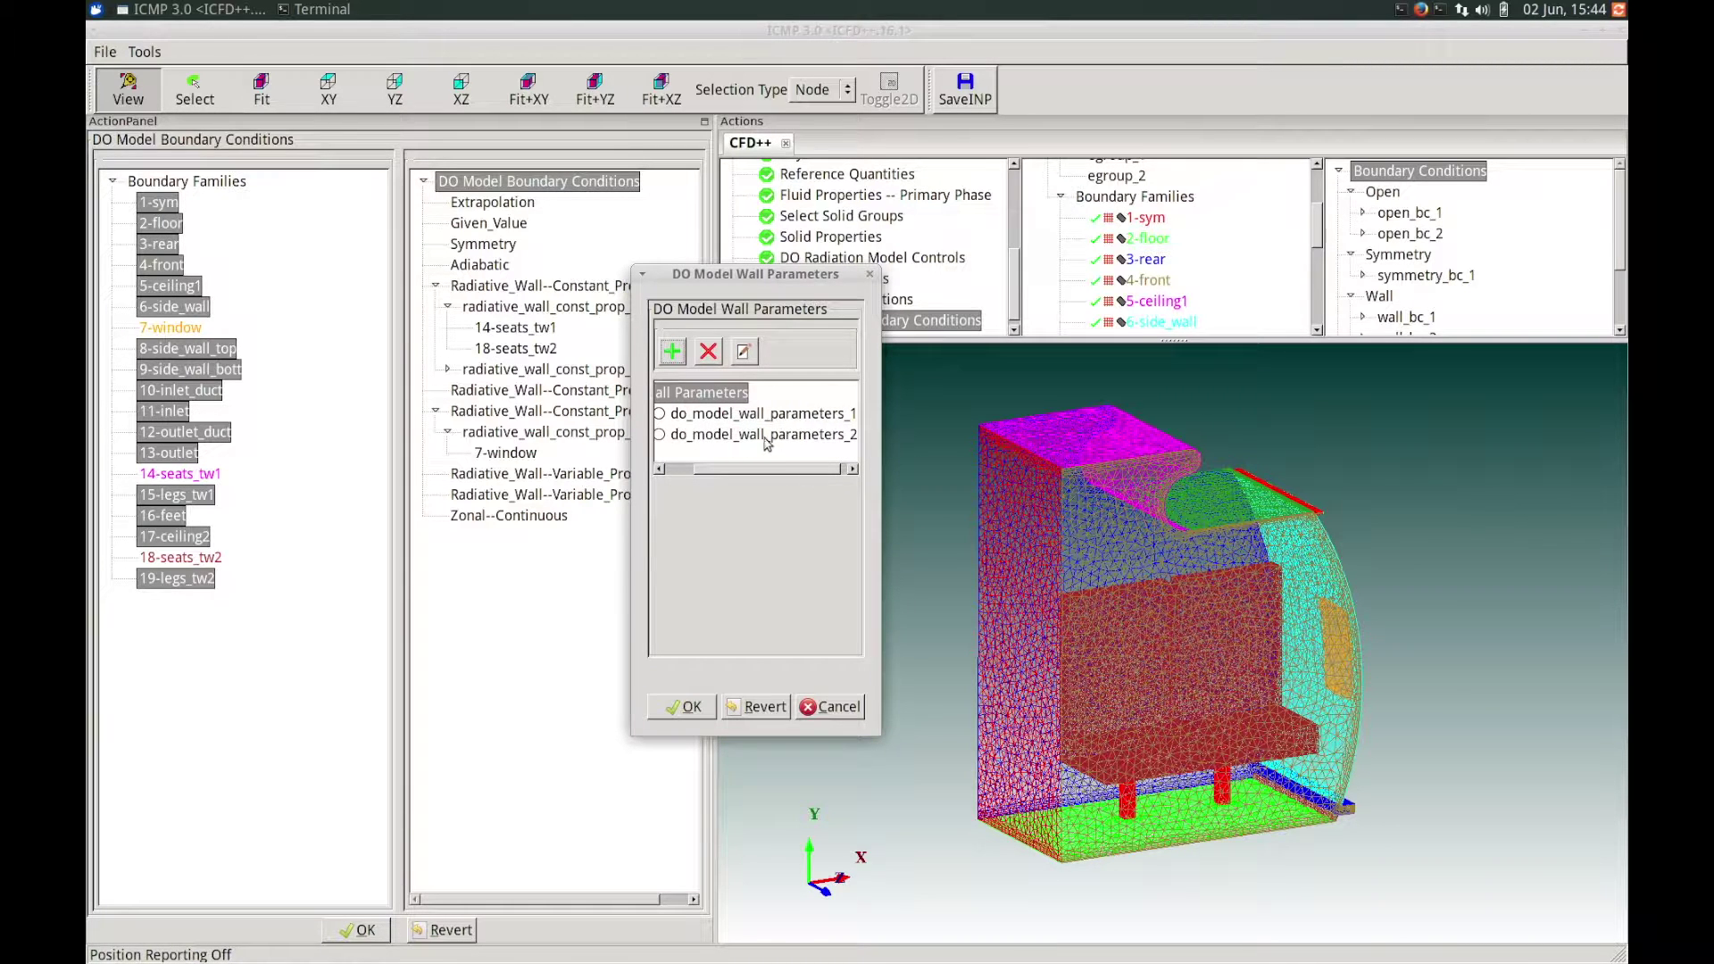
{"action": "left_click", "coordinate": [768, 436]}
{"action": "left_click", "coordinate": [659, 436]}
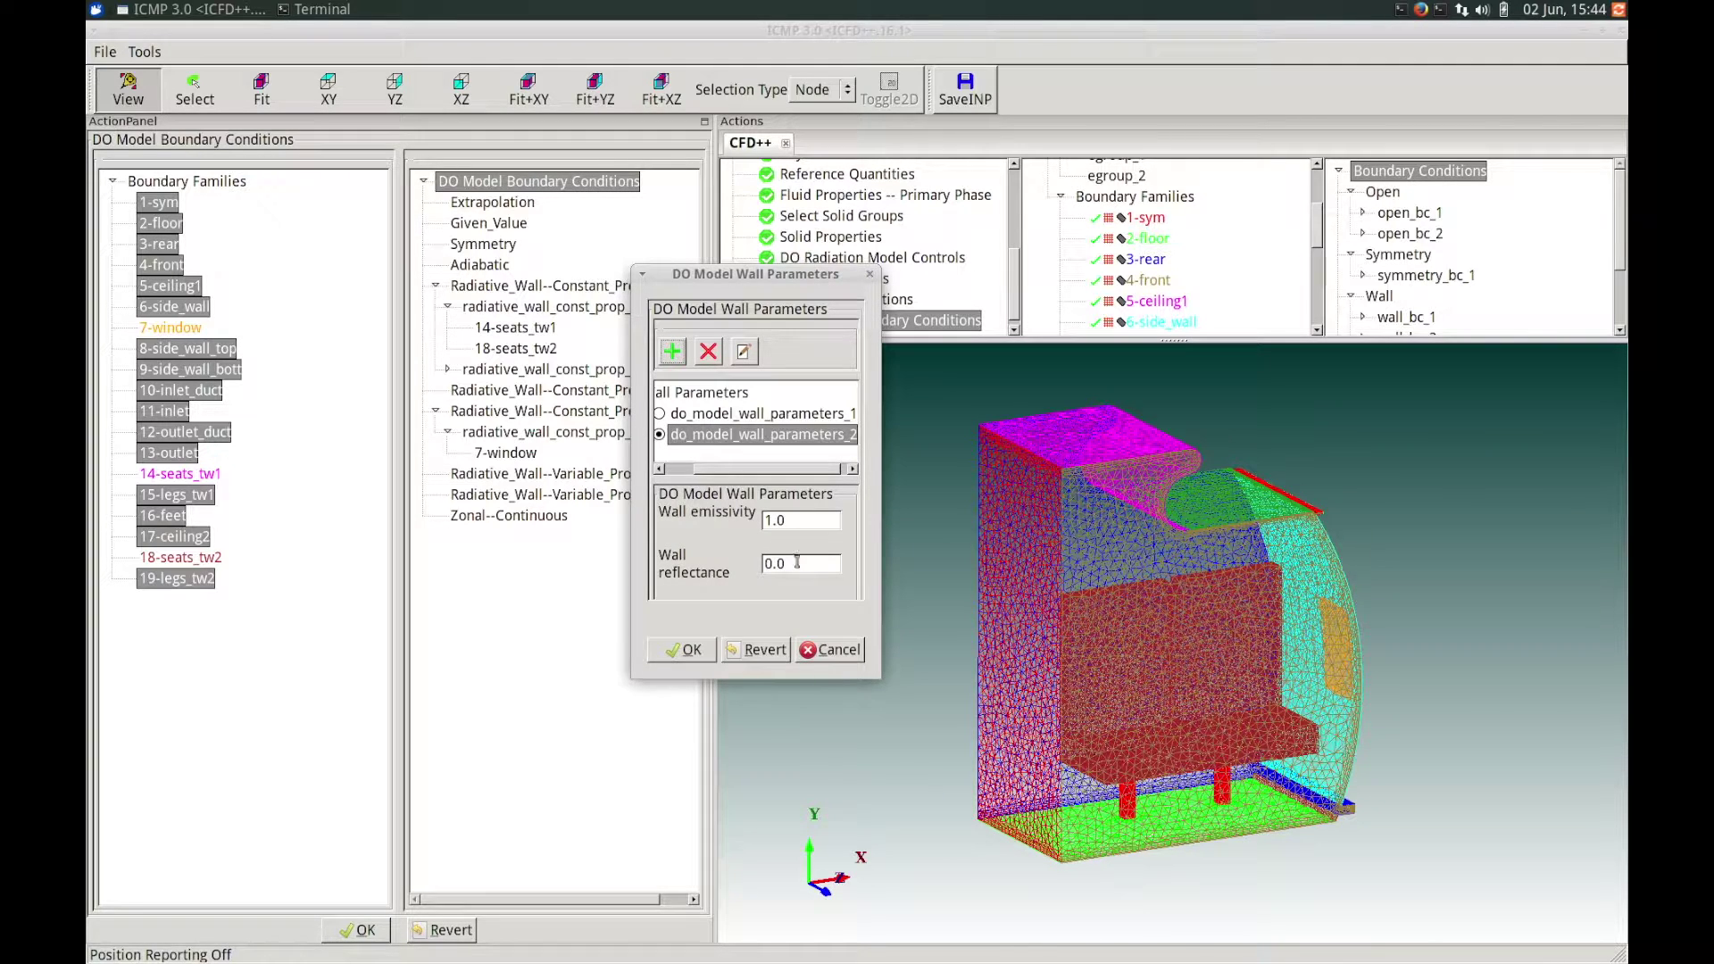
{"action": "left_click", "coordinate": [690, 650]}
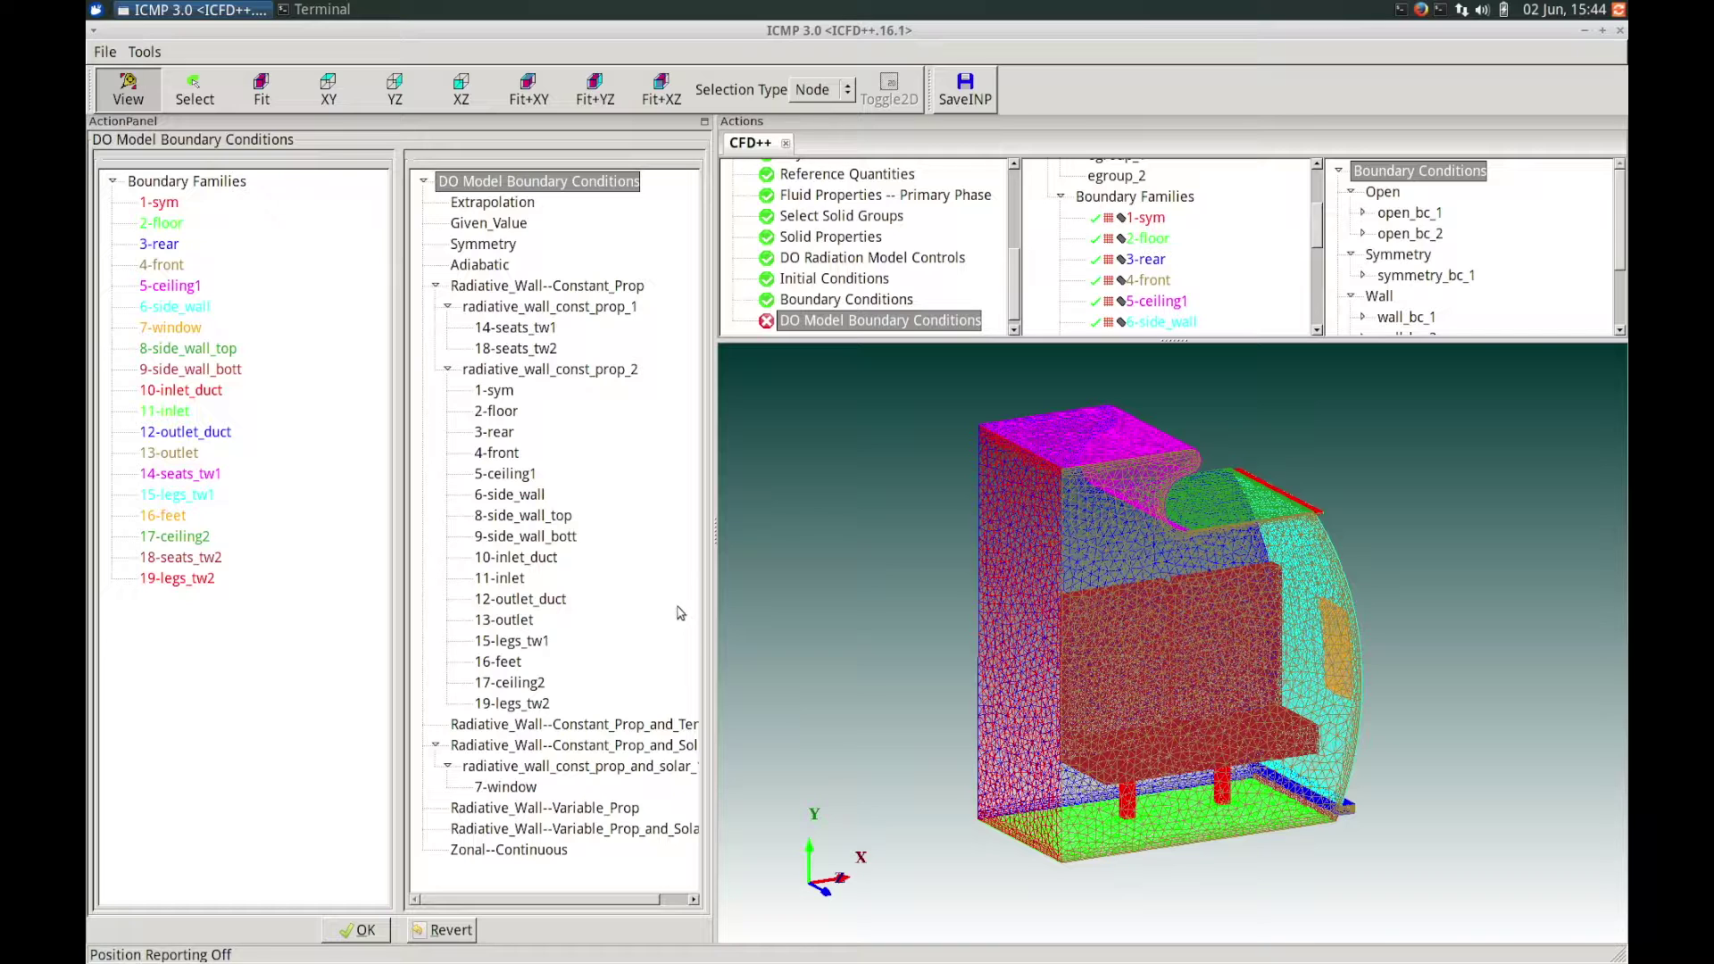
{"action": "left_click", "coordinate": [366, 930]}
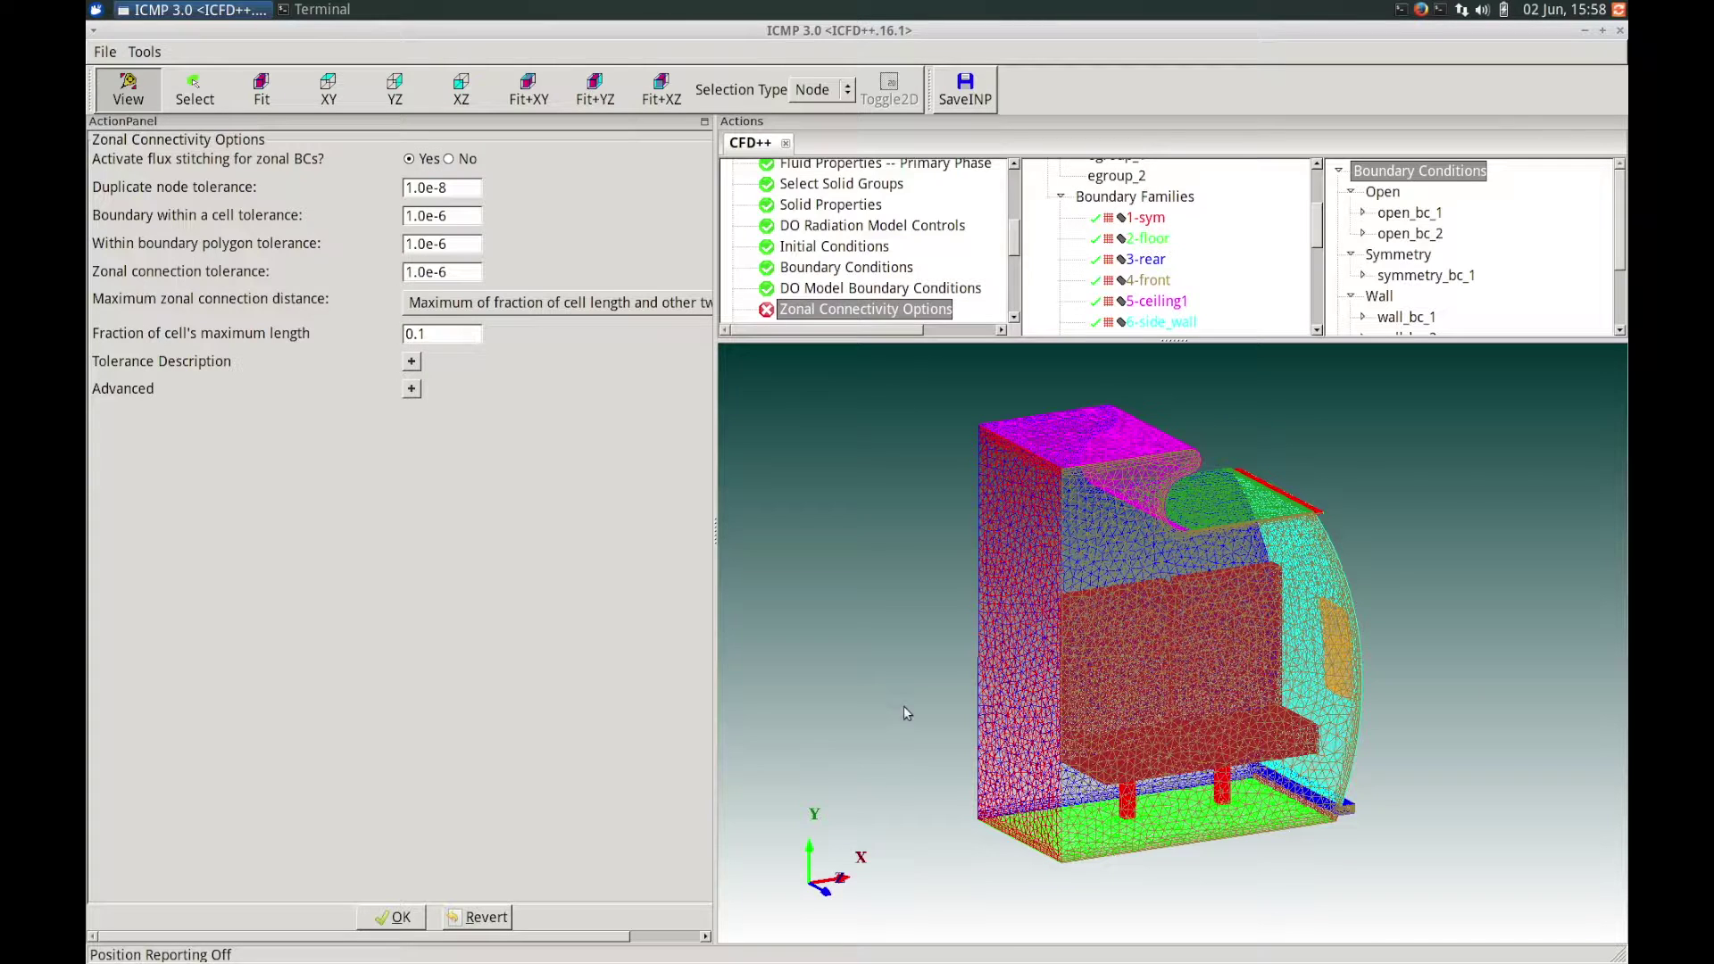
Deactivate flux stitching for zonal BCs and accept the default turbulence control settings.
{"action": "left_click", "coordinate": [452, 161]}
{"action": "left_click", "coordinate": [404, 921]}
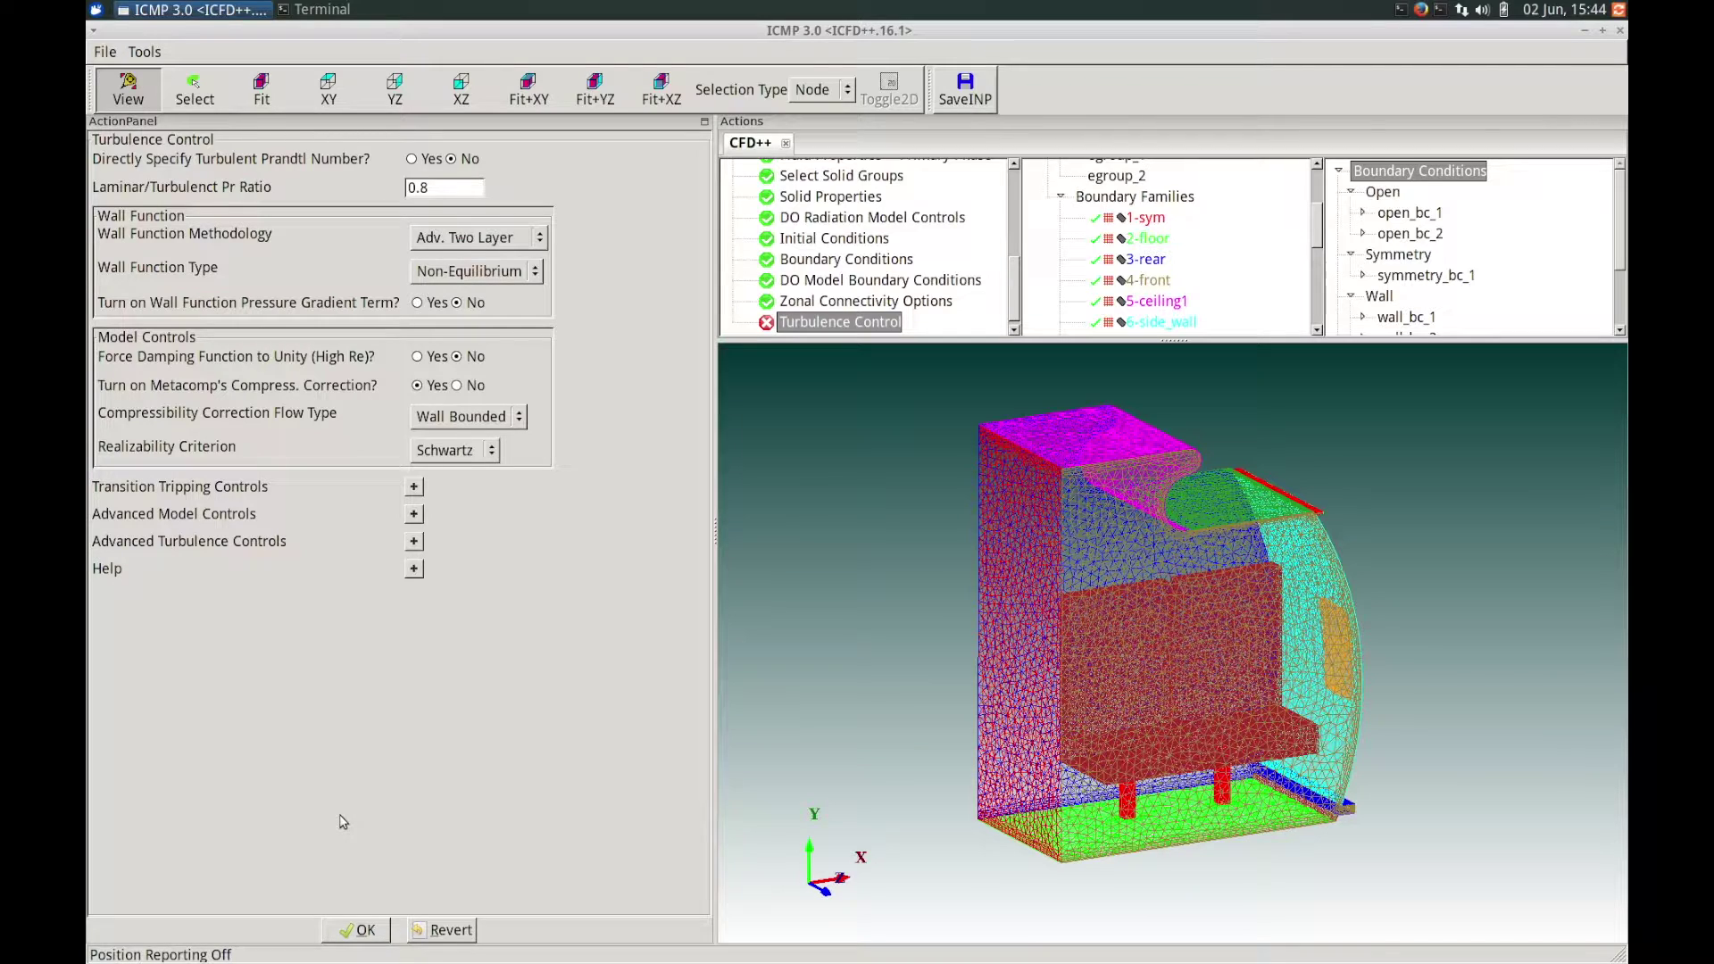
{"action": "left_click", "coordinate": [339, 931]}
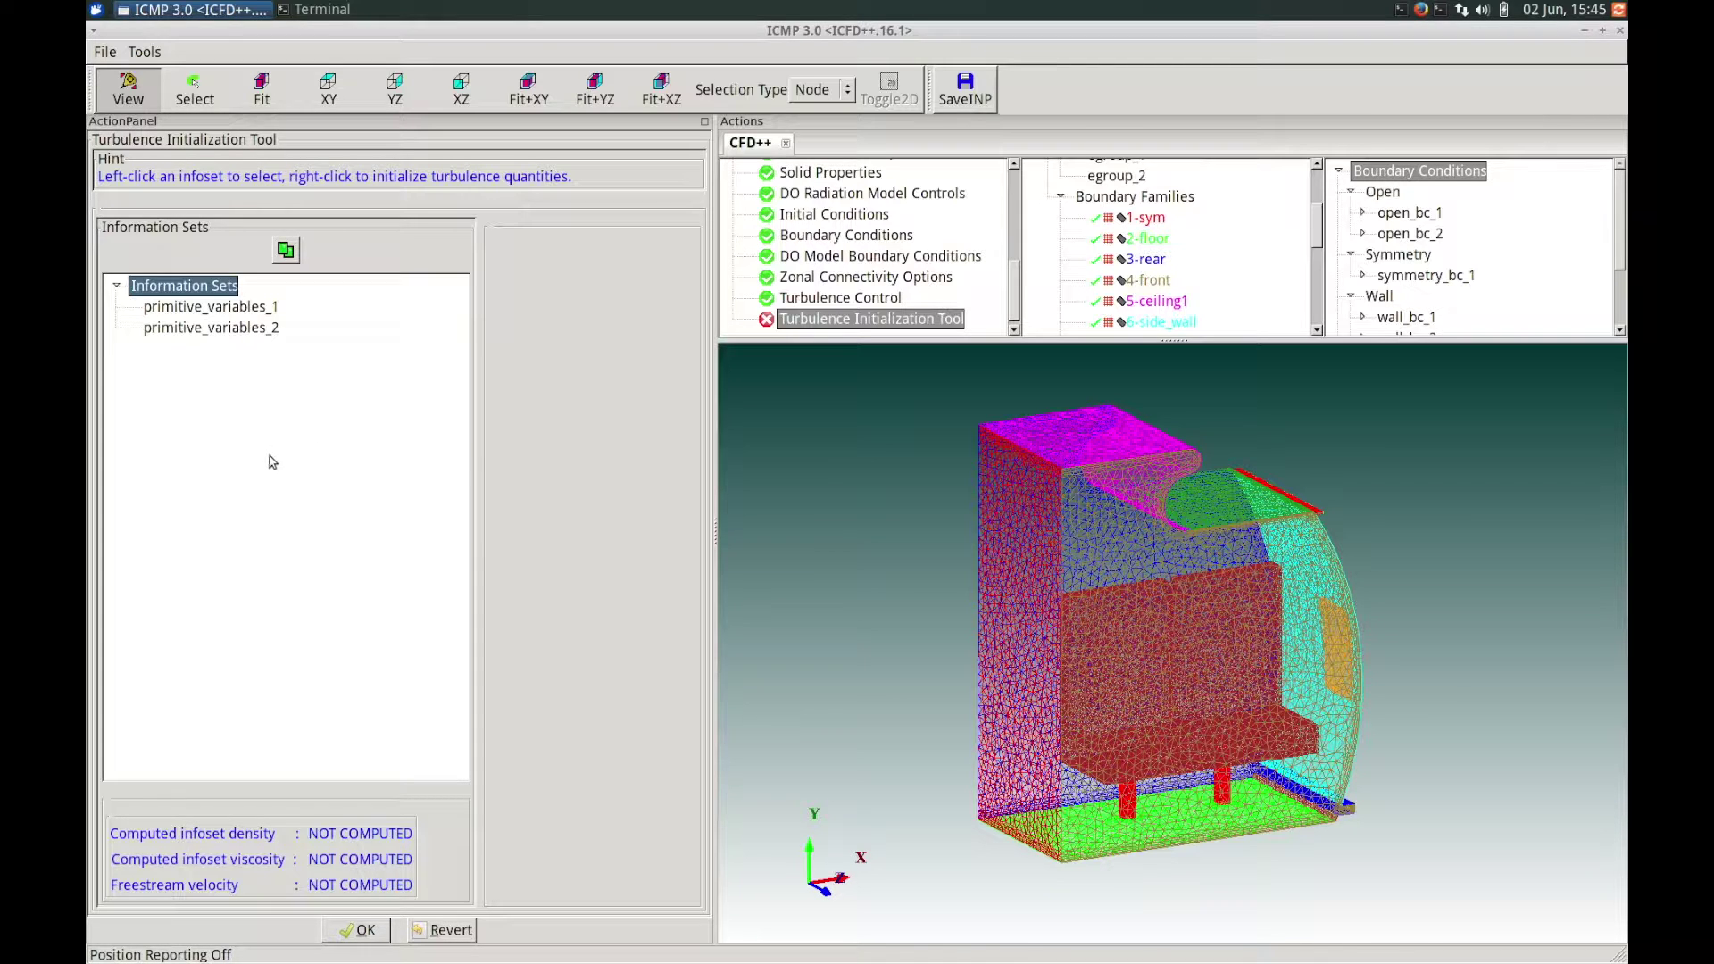
Initialize turbulence for primitive_variables_1 with freestream turbulence level 0.05, length-scale 0.01 m and freestream velocity 1 m/s.
{"action": "left_click", "coordinate": [249, 314]}
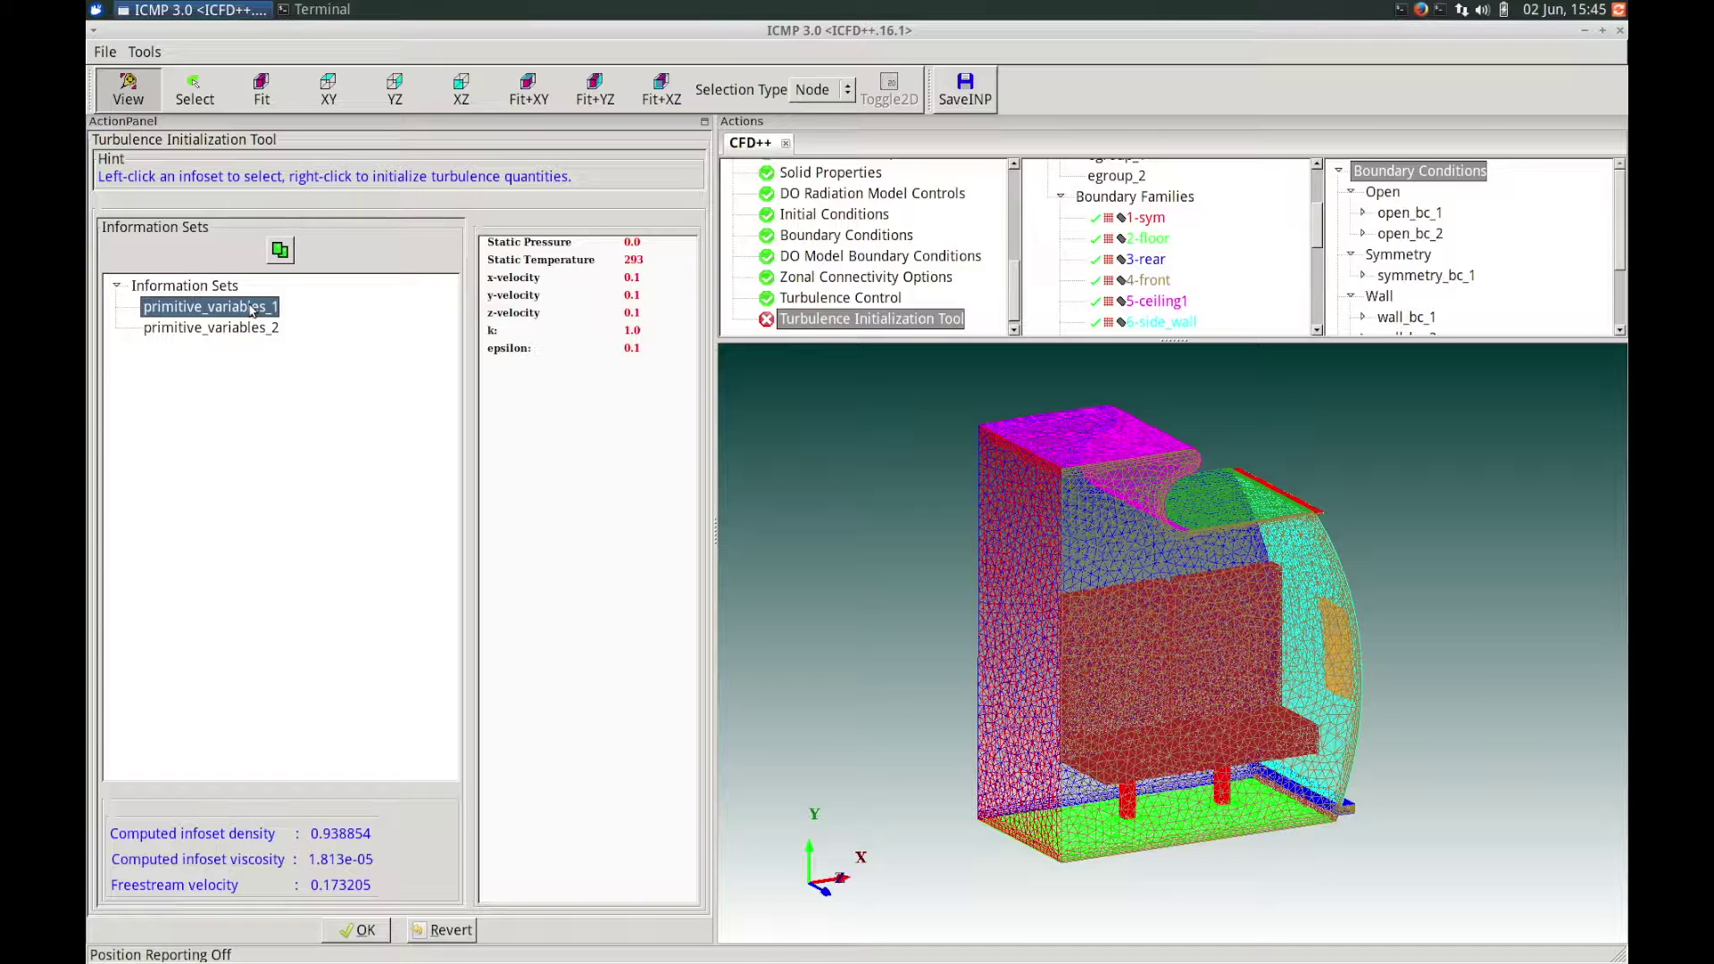
{"action": "right_click", "coordinate": [253, 308]}
{"action": "left_click_drag", "start_coordinate": [735, 301], "coordinate": [587, 300]}
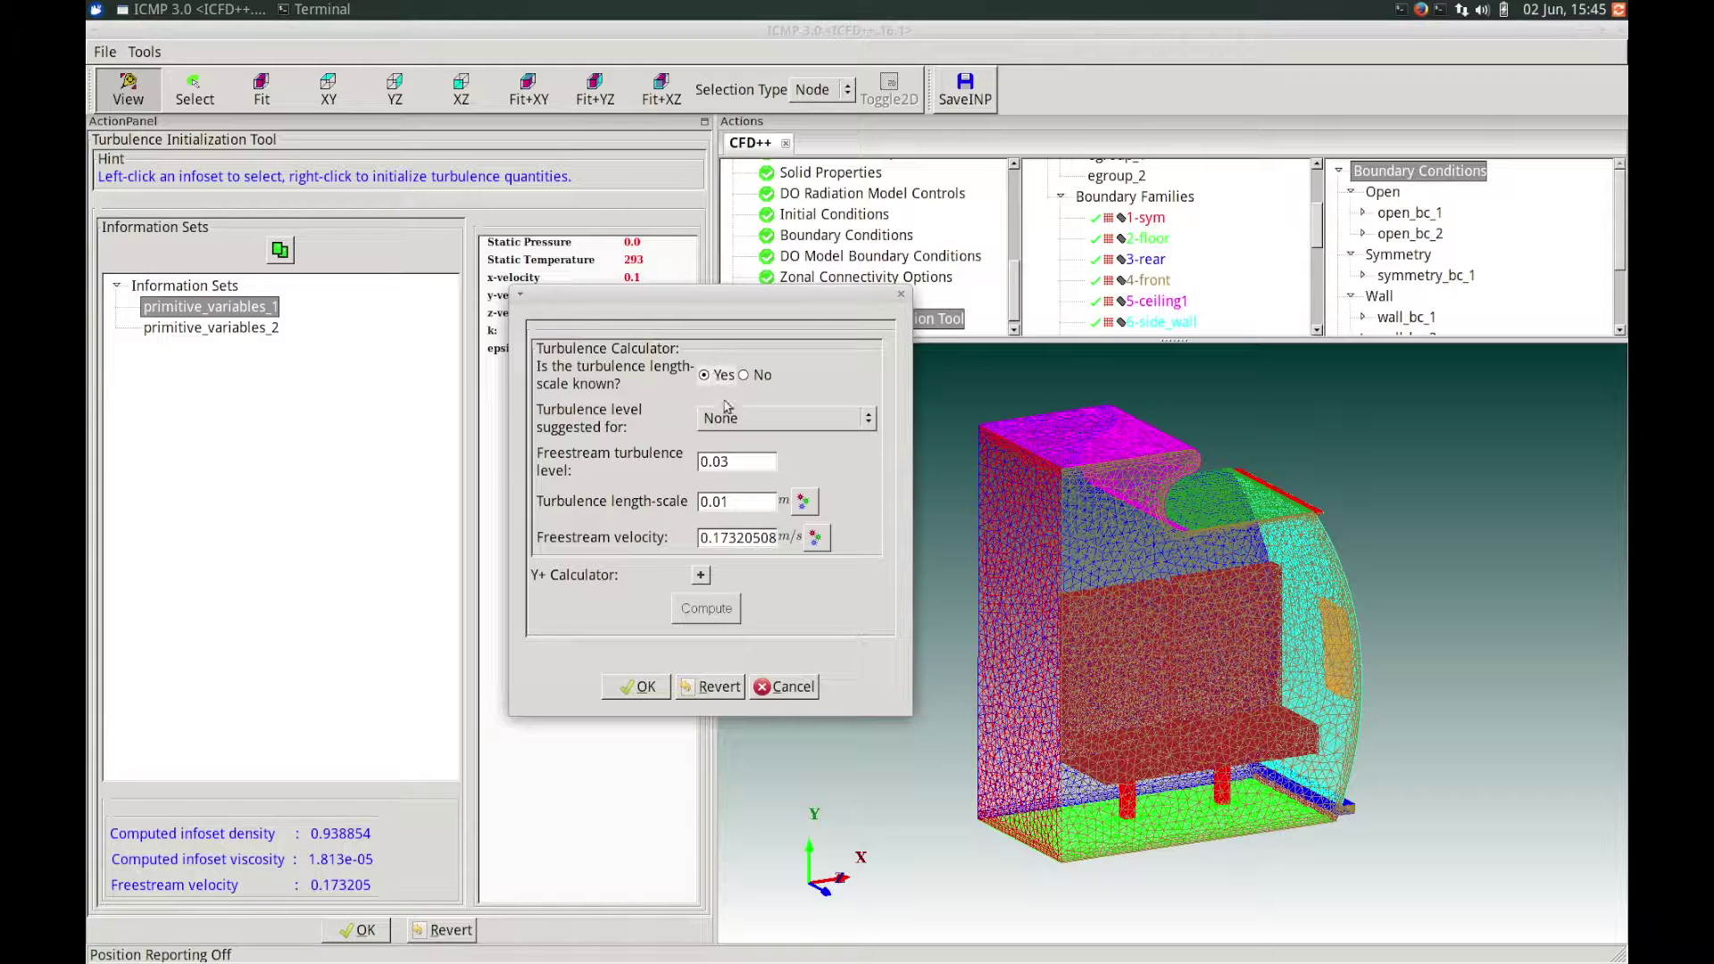
{"action": "left_click_drag", "start_coordinate": [729, 460], "coordinate": [723, 461]}
{"action": "left_click_drag", "start_coordinate": [700, 538], "coordinate": [773, 539]}
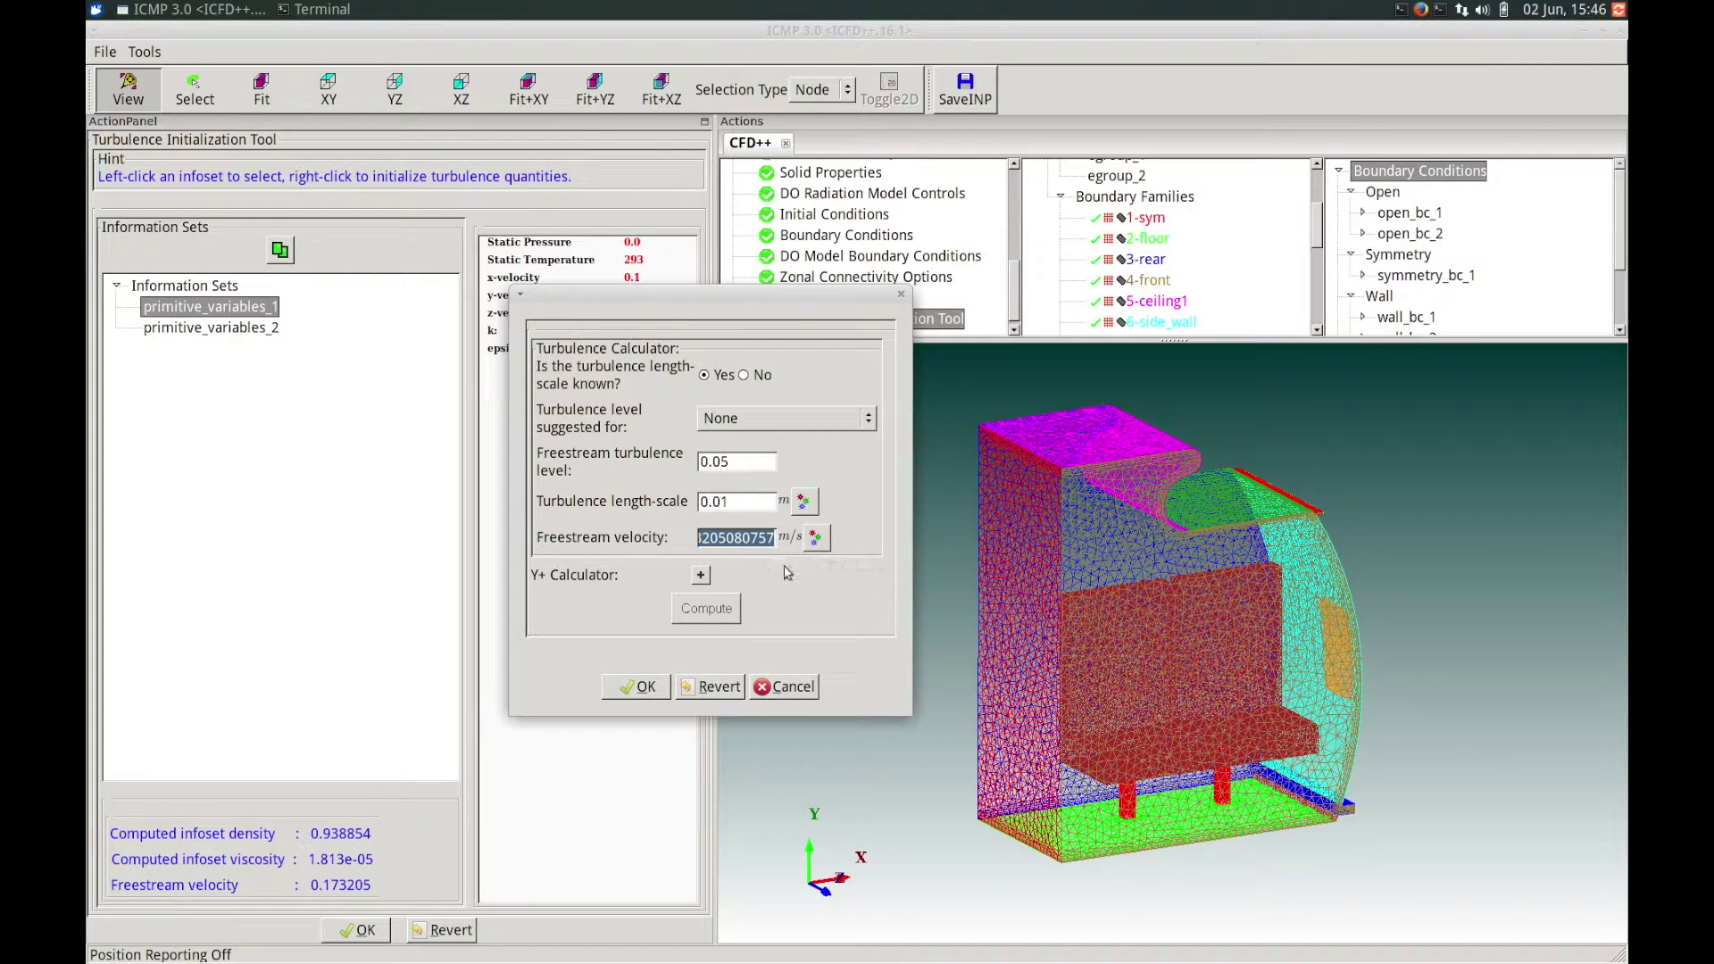
{"action": "type", "text": "1"}
{"action": "left_click", "coordinate": [721, 611]}
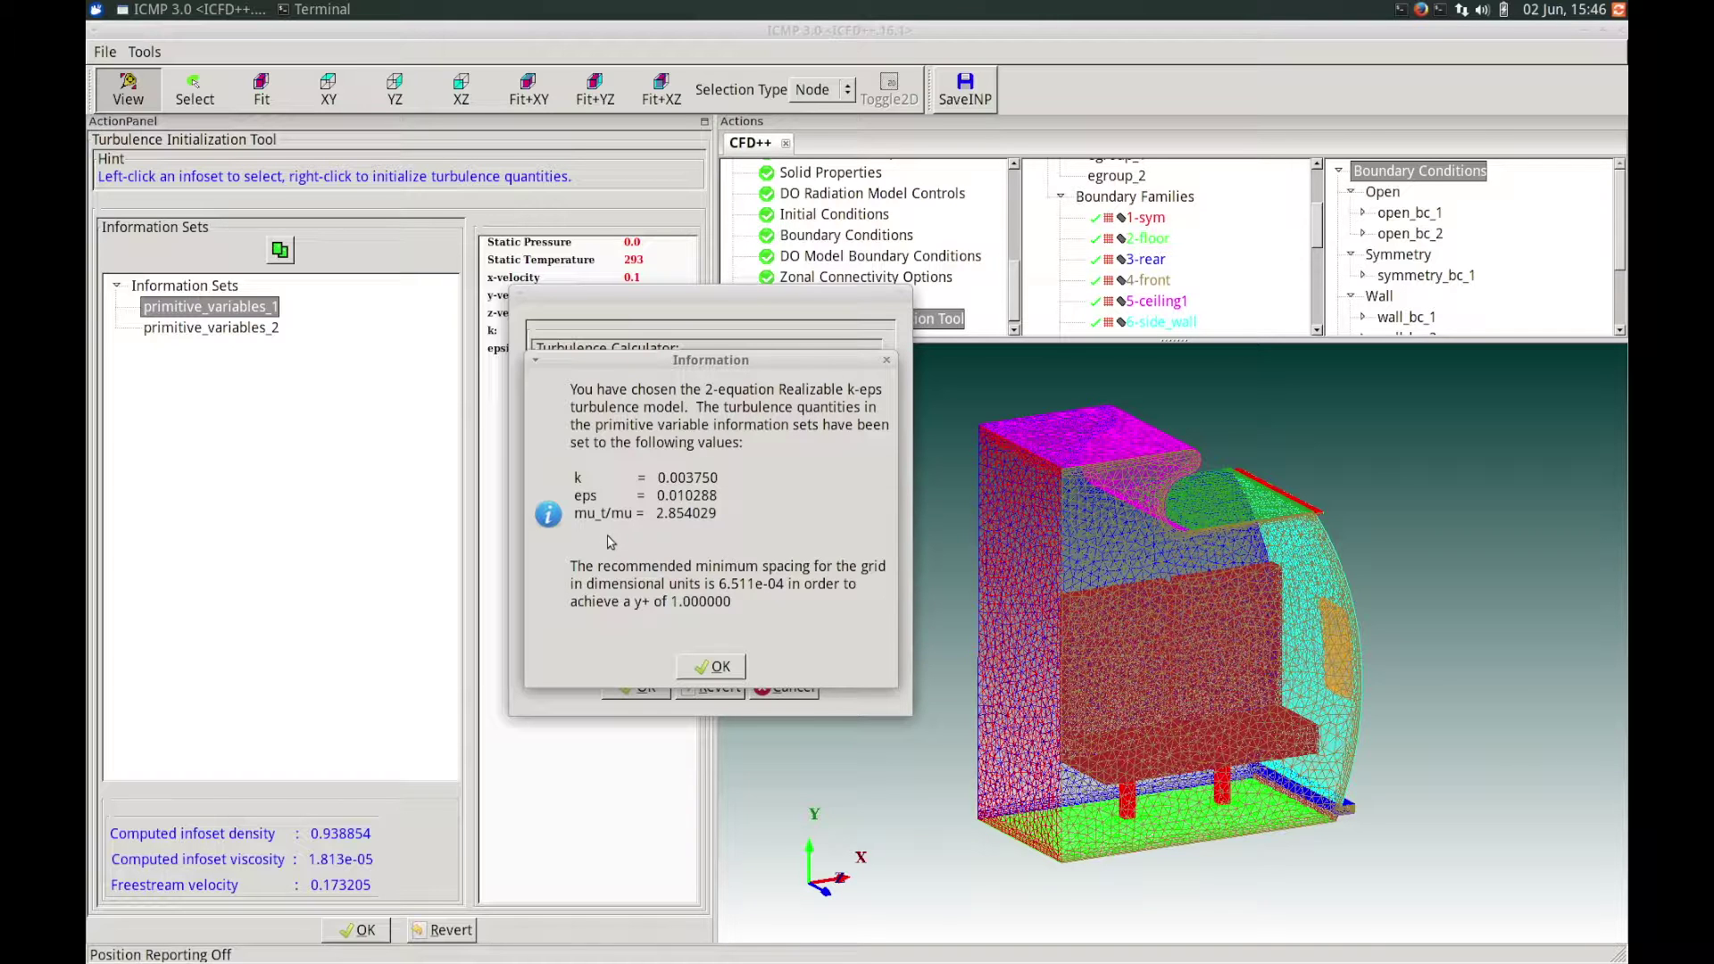
{"action": "left_click_drag", "start_coordinate": [745, 358], "coordinate": [742, 341]}
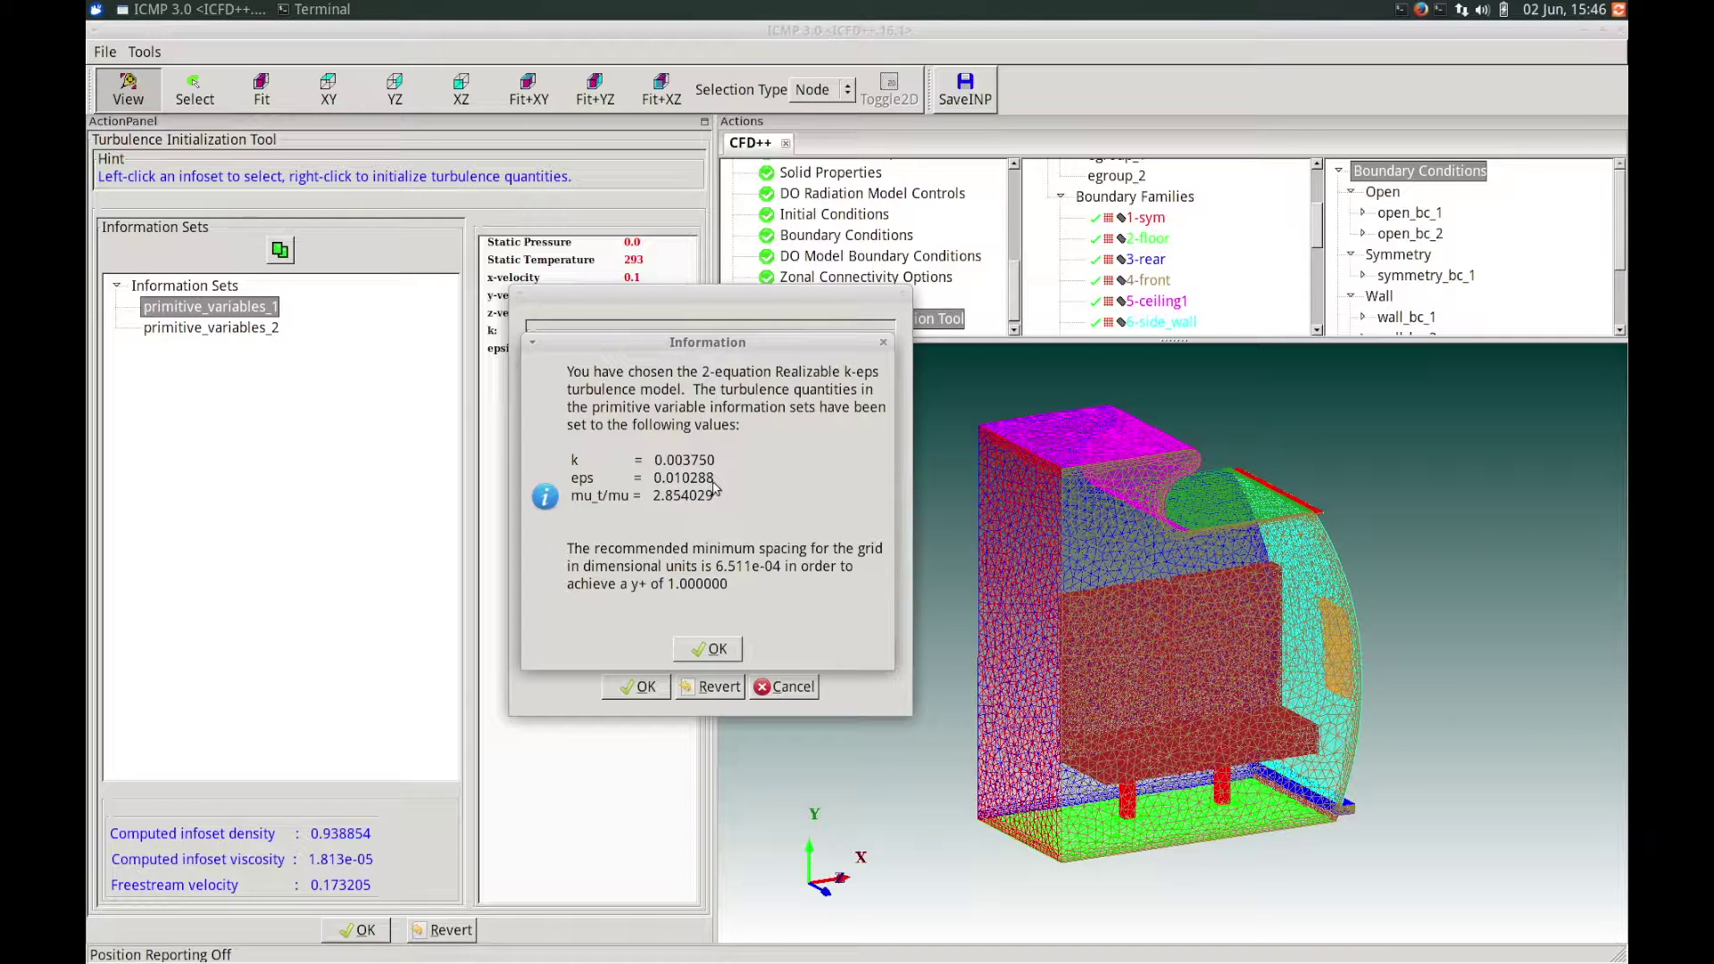
{"action": "left_click", "coordinate": [717, 649]}
{"action": "left_click", "coordinate": [645, 686]}
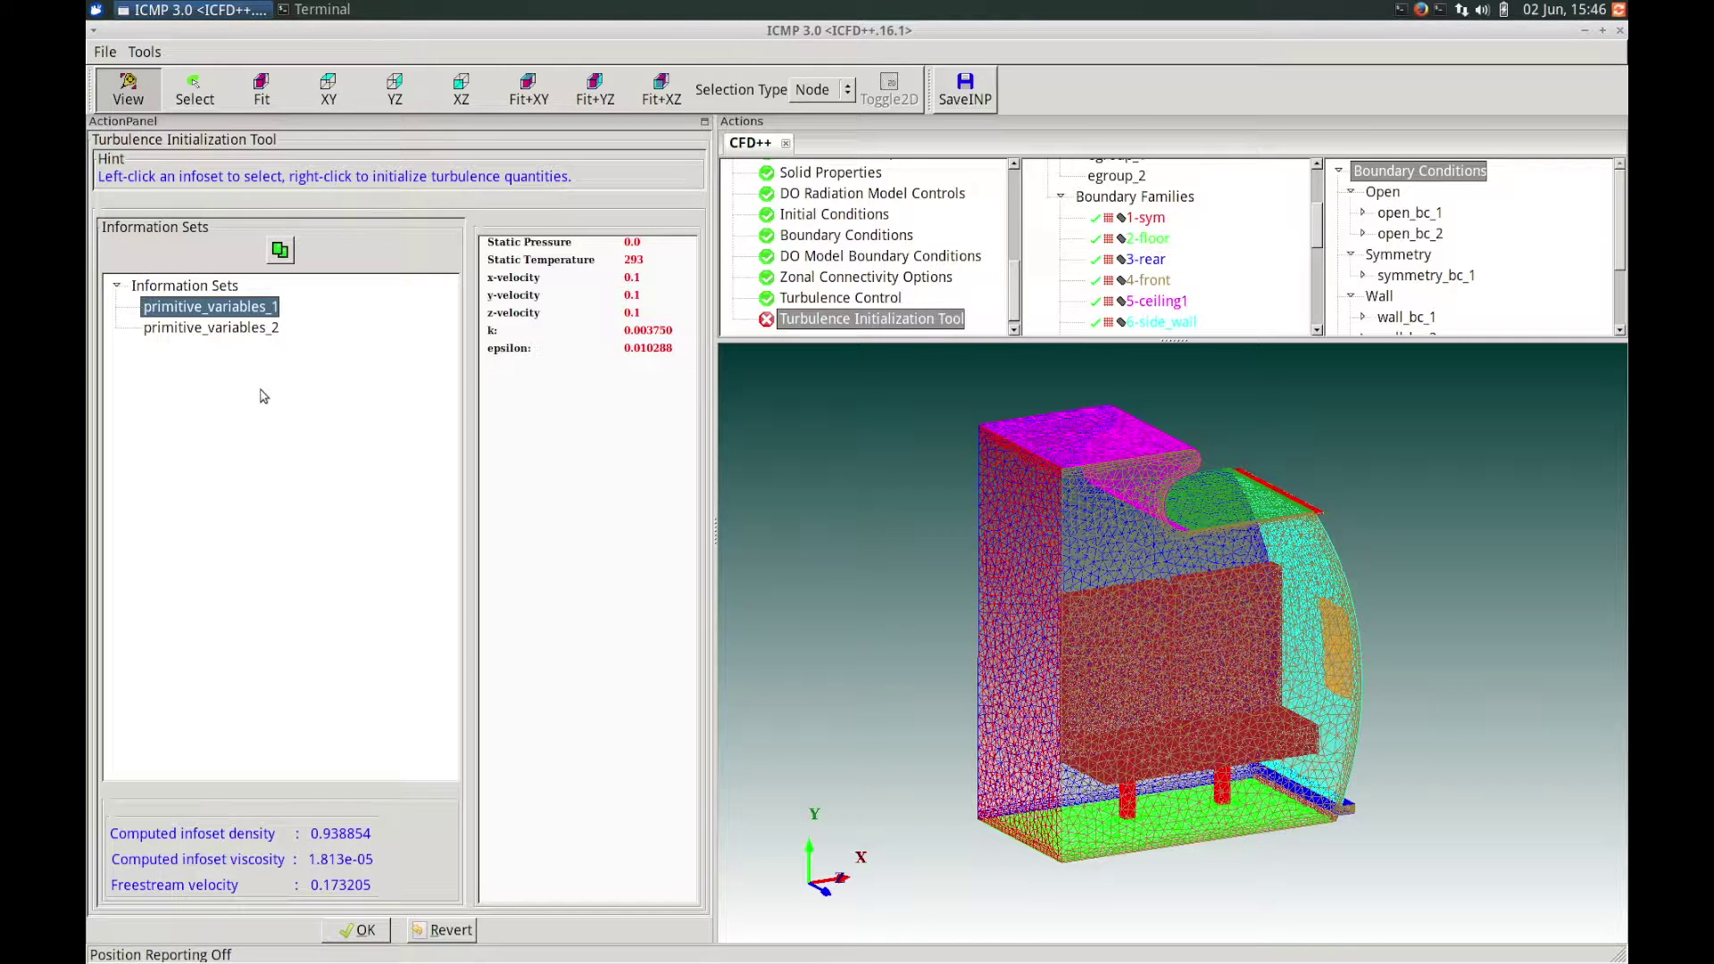
Initialize turbulence for primitive_variables_2 with turbulence level 0.05, length-scale 0.01 m and freestream velocity 0.5 m/s.
{"action": "left_click", "coordinate": [259, 330]}
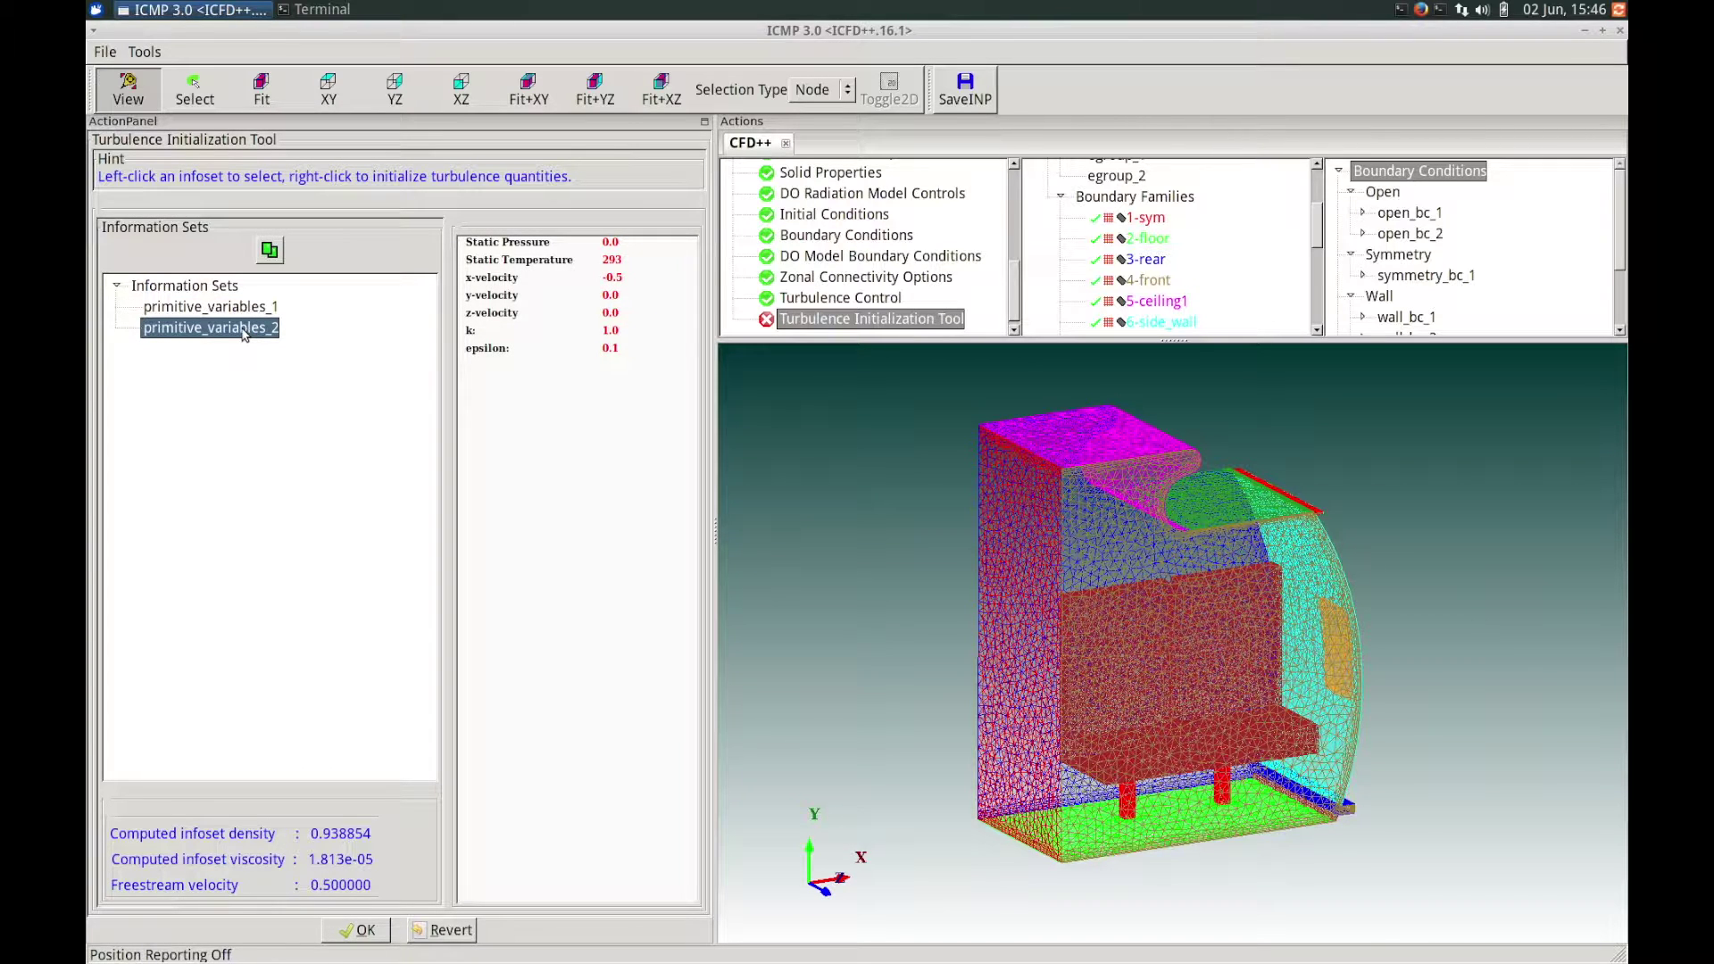
{"action": "right_click", "coordinate": [242, 332]}
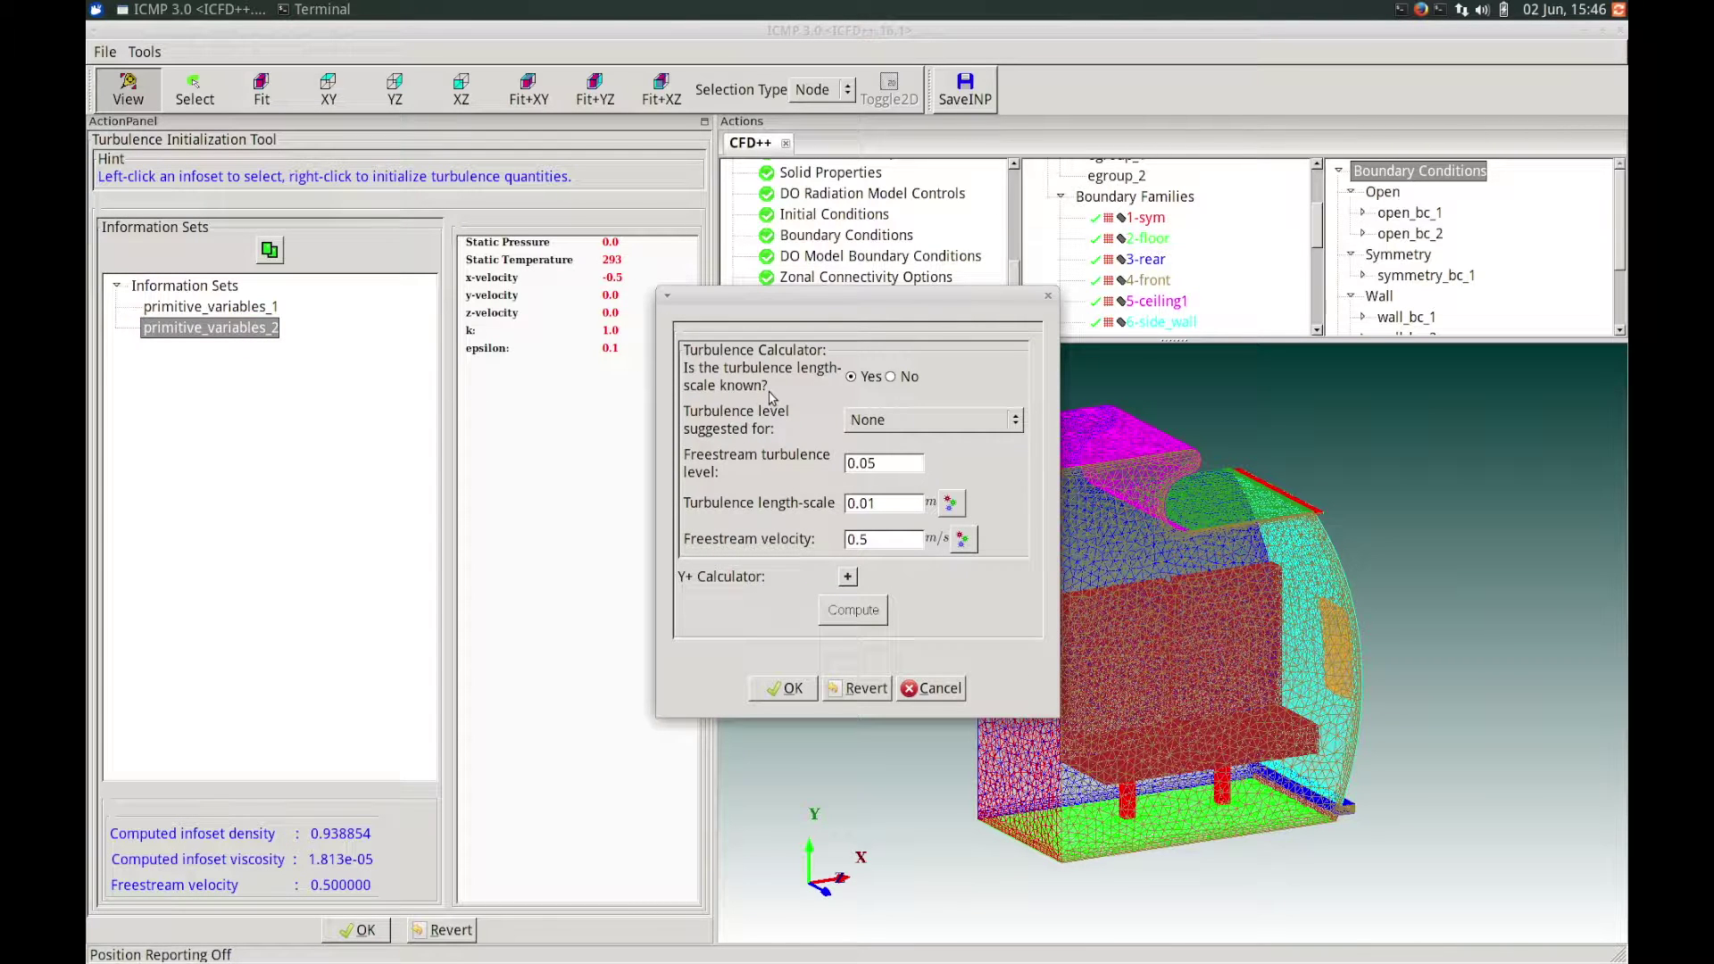
{"action": "left_click_drag", "start_coordinate": [773, 295], "coordinate": [684, 296]}
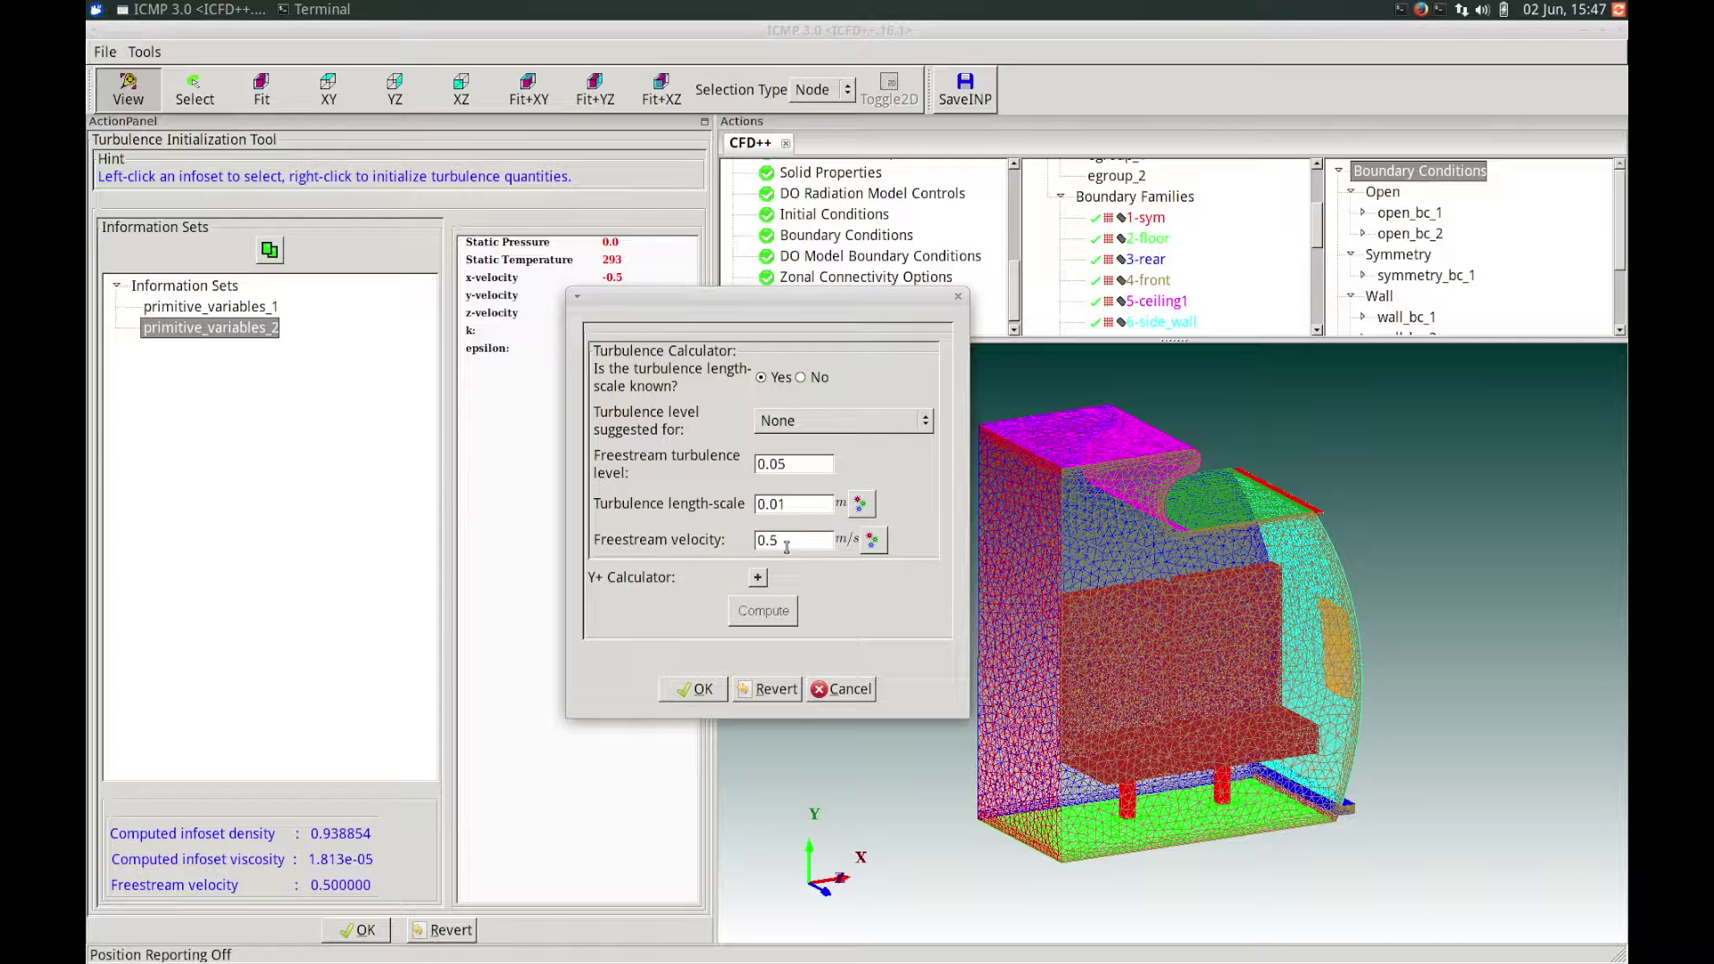
{"action": "left_click_drag", "start_coordinate": [783, 300], "coordinate": [766, 354]}
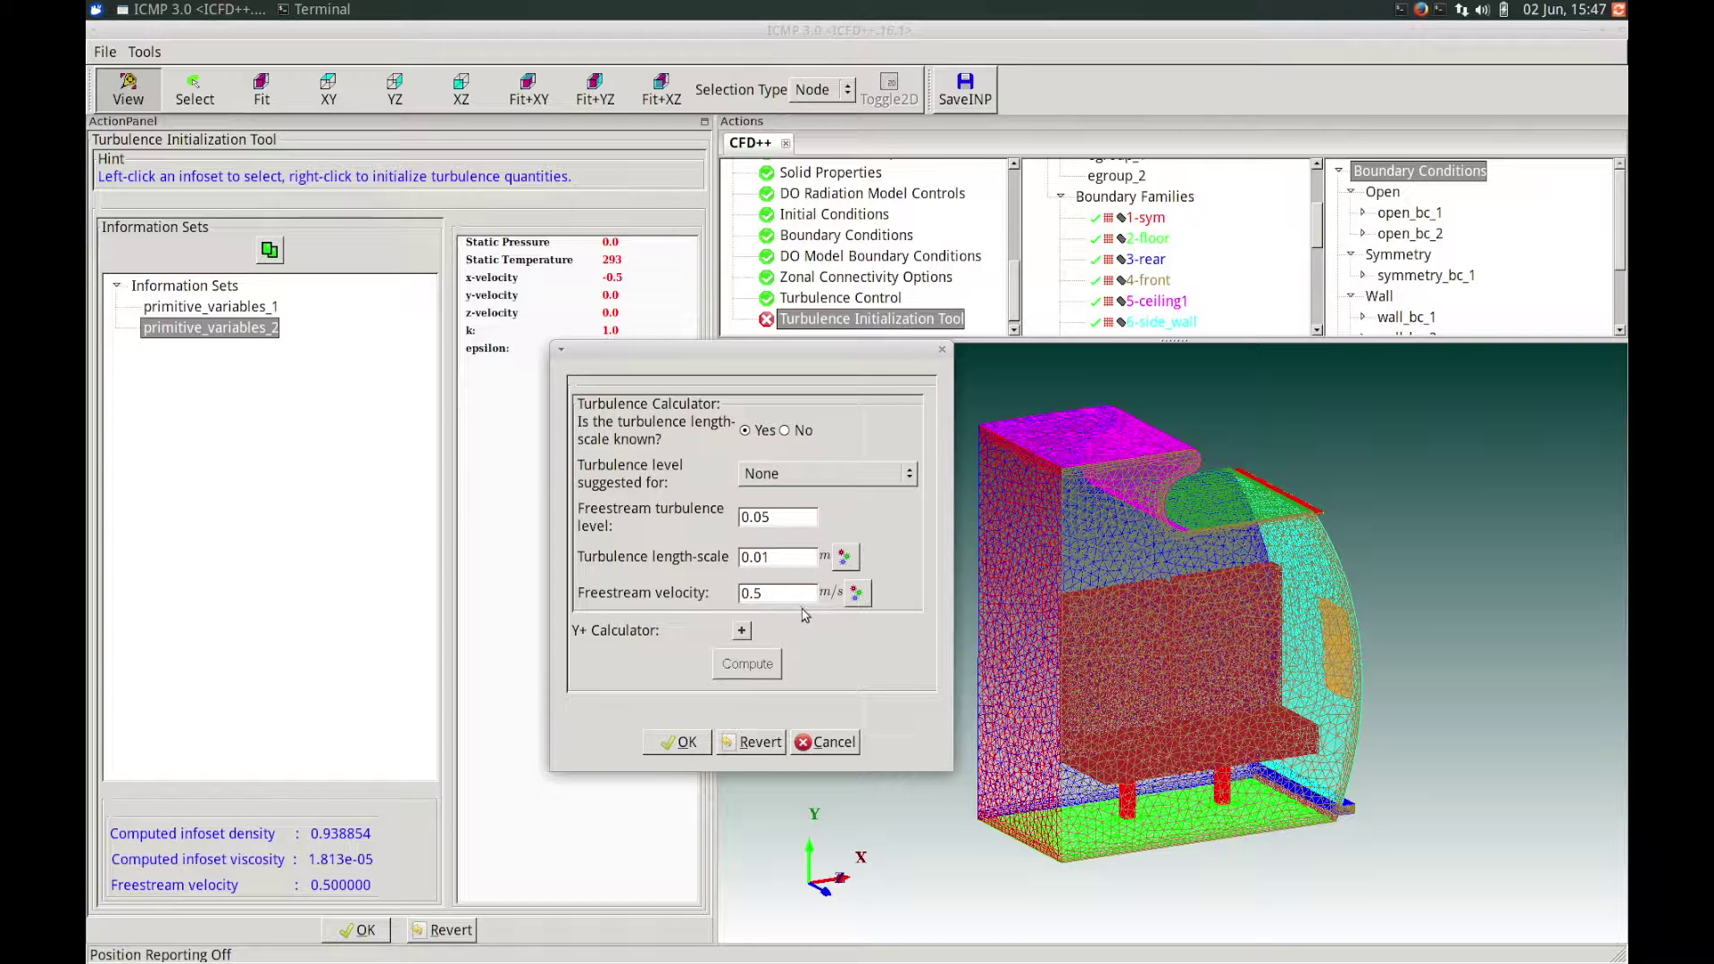
{"action": "left_click", "coordinate": [746, 673]}
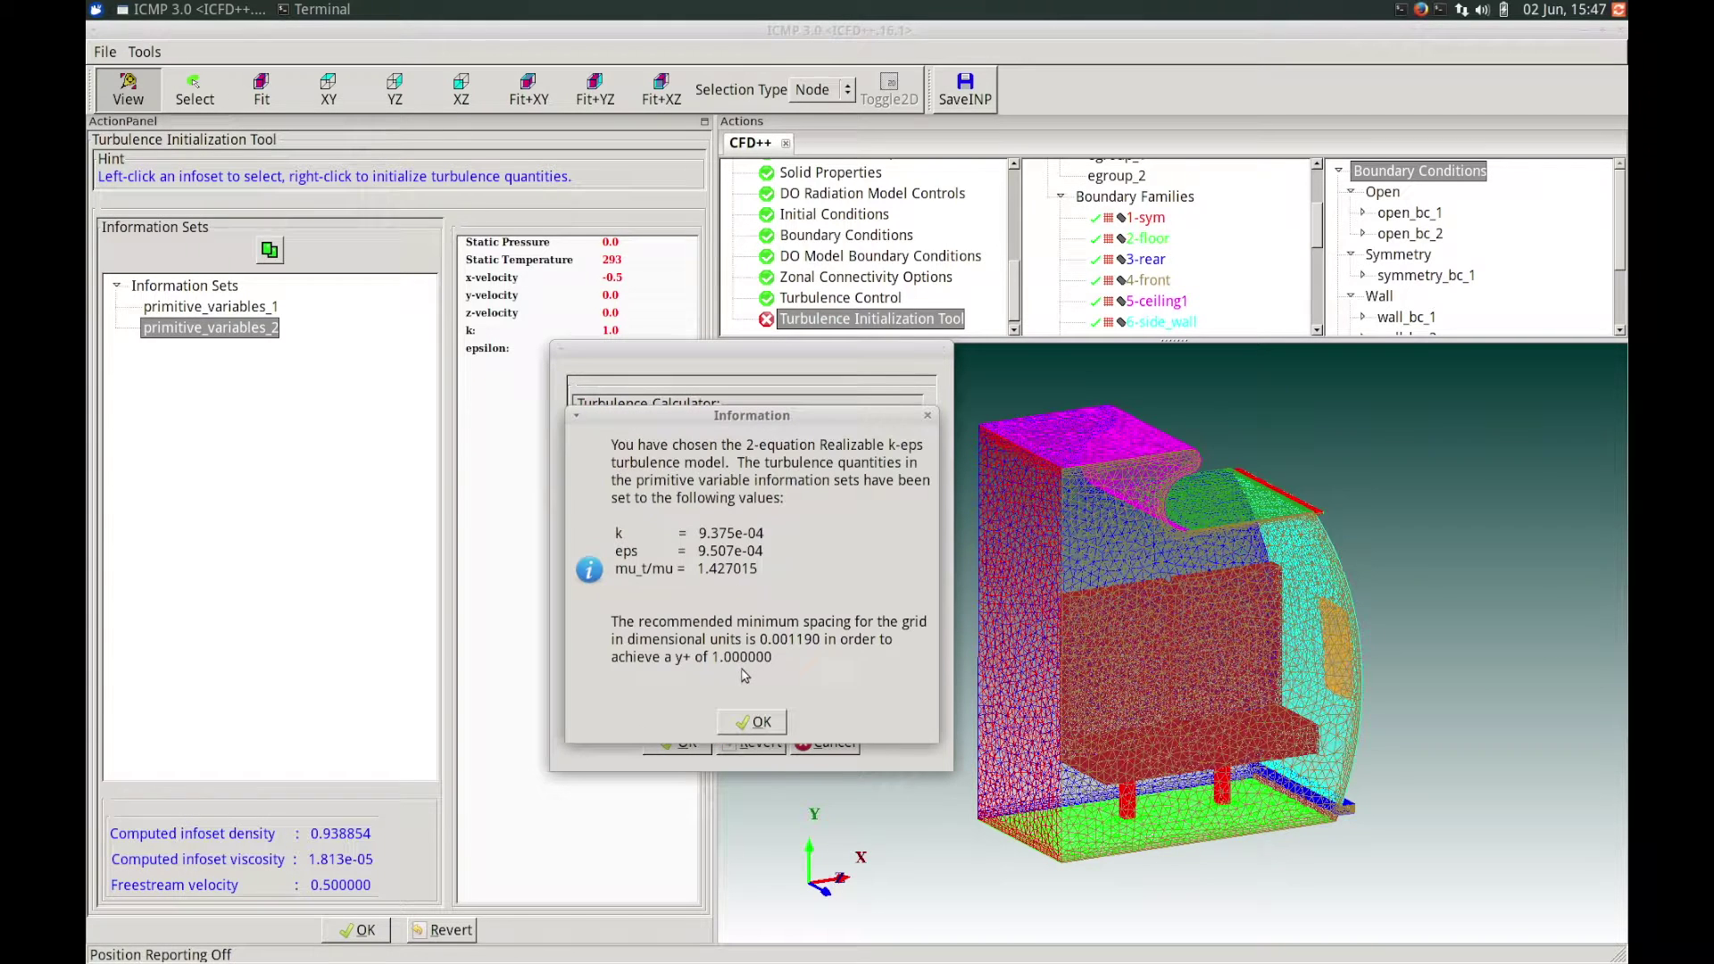
{"action": "left_click_drag", "start_coordinate": [786, 417], "coordinate": [765, 370]}
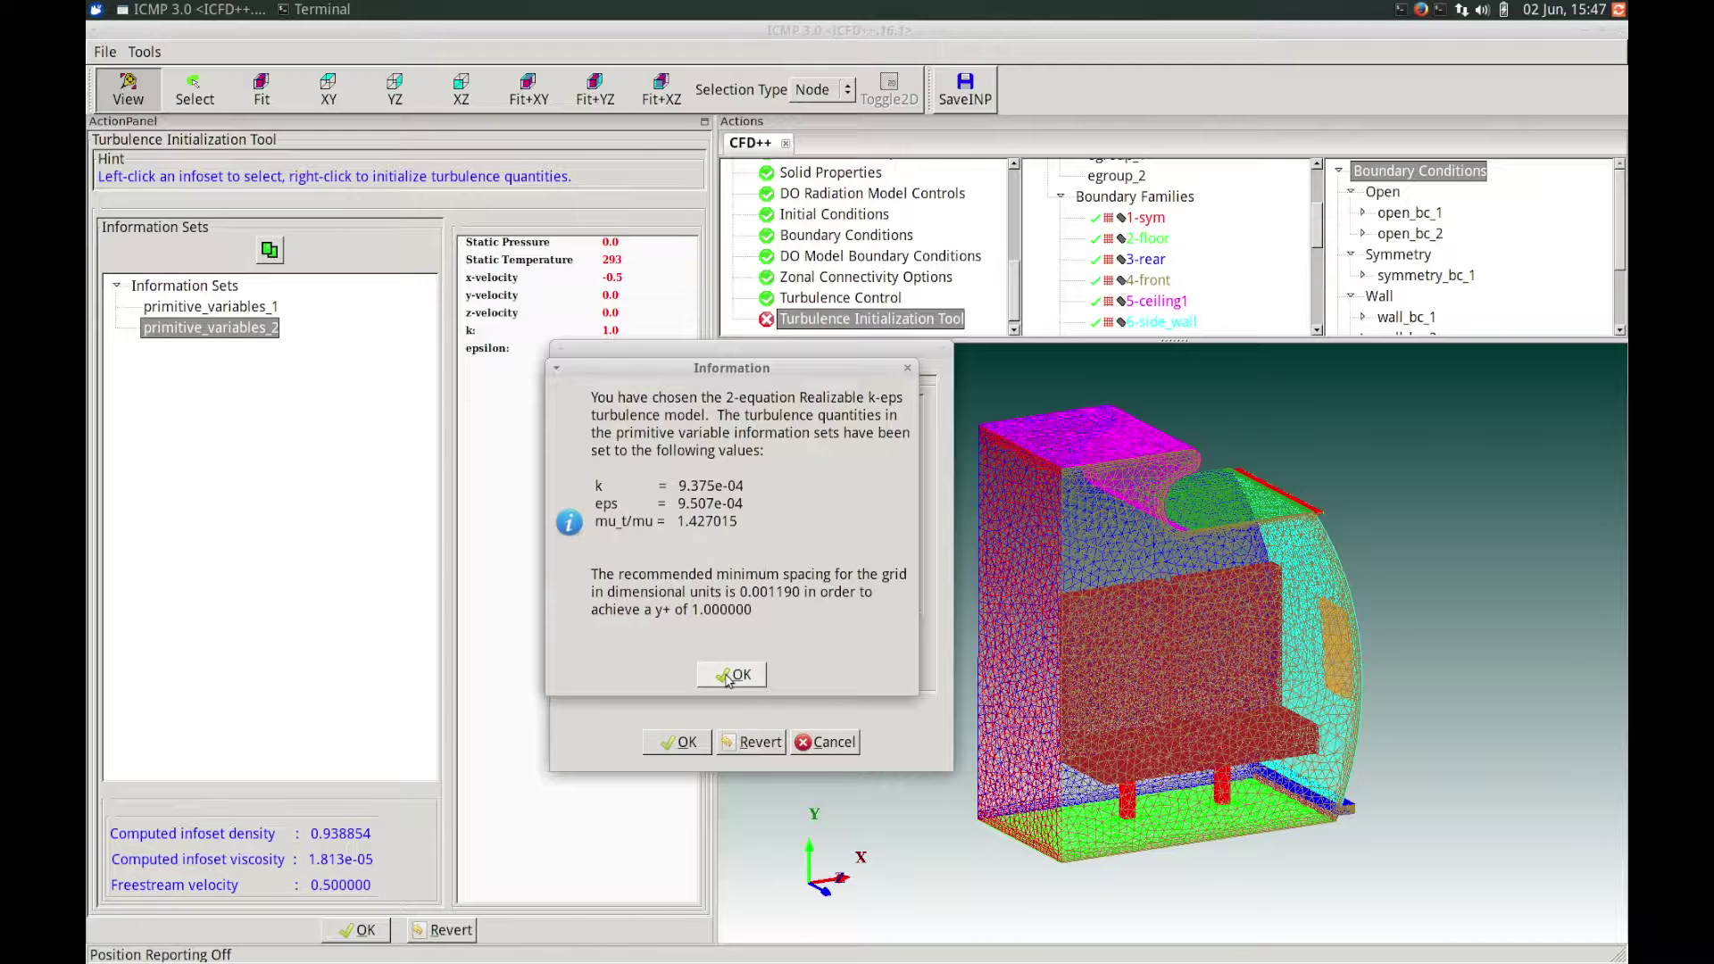
{"action": "left_click", "coordinate": [731, 676]}
{"action": "left_click", "coordinate": [687, 743]}
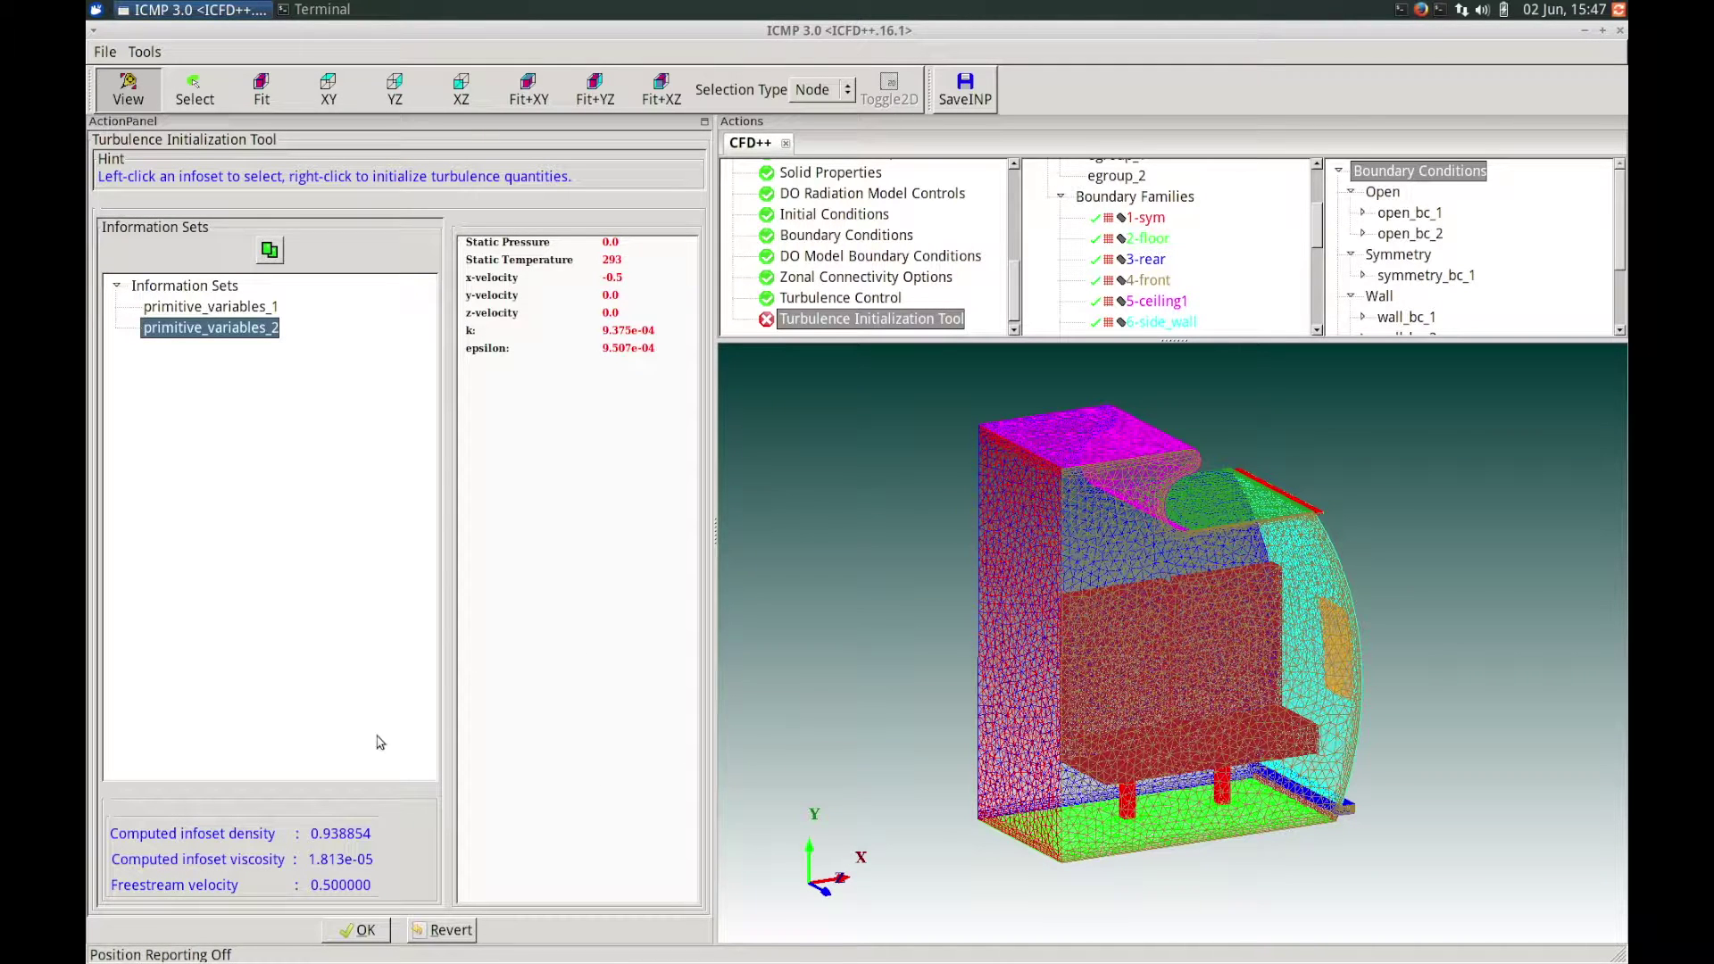
Accept the turbulence initialization and continue without numerics assistance or minimum dissipation adjustment.
{"action": "left_click", "coordinate": [357, 931]}
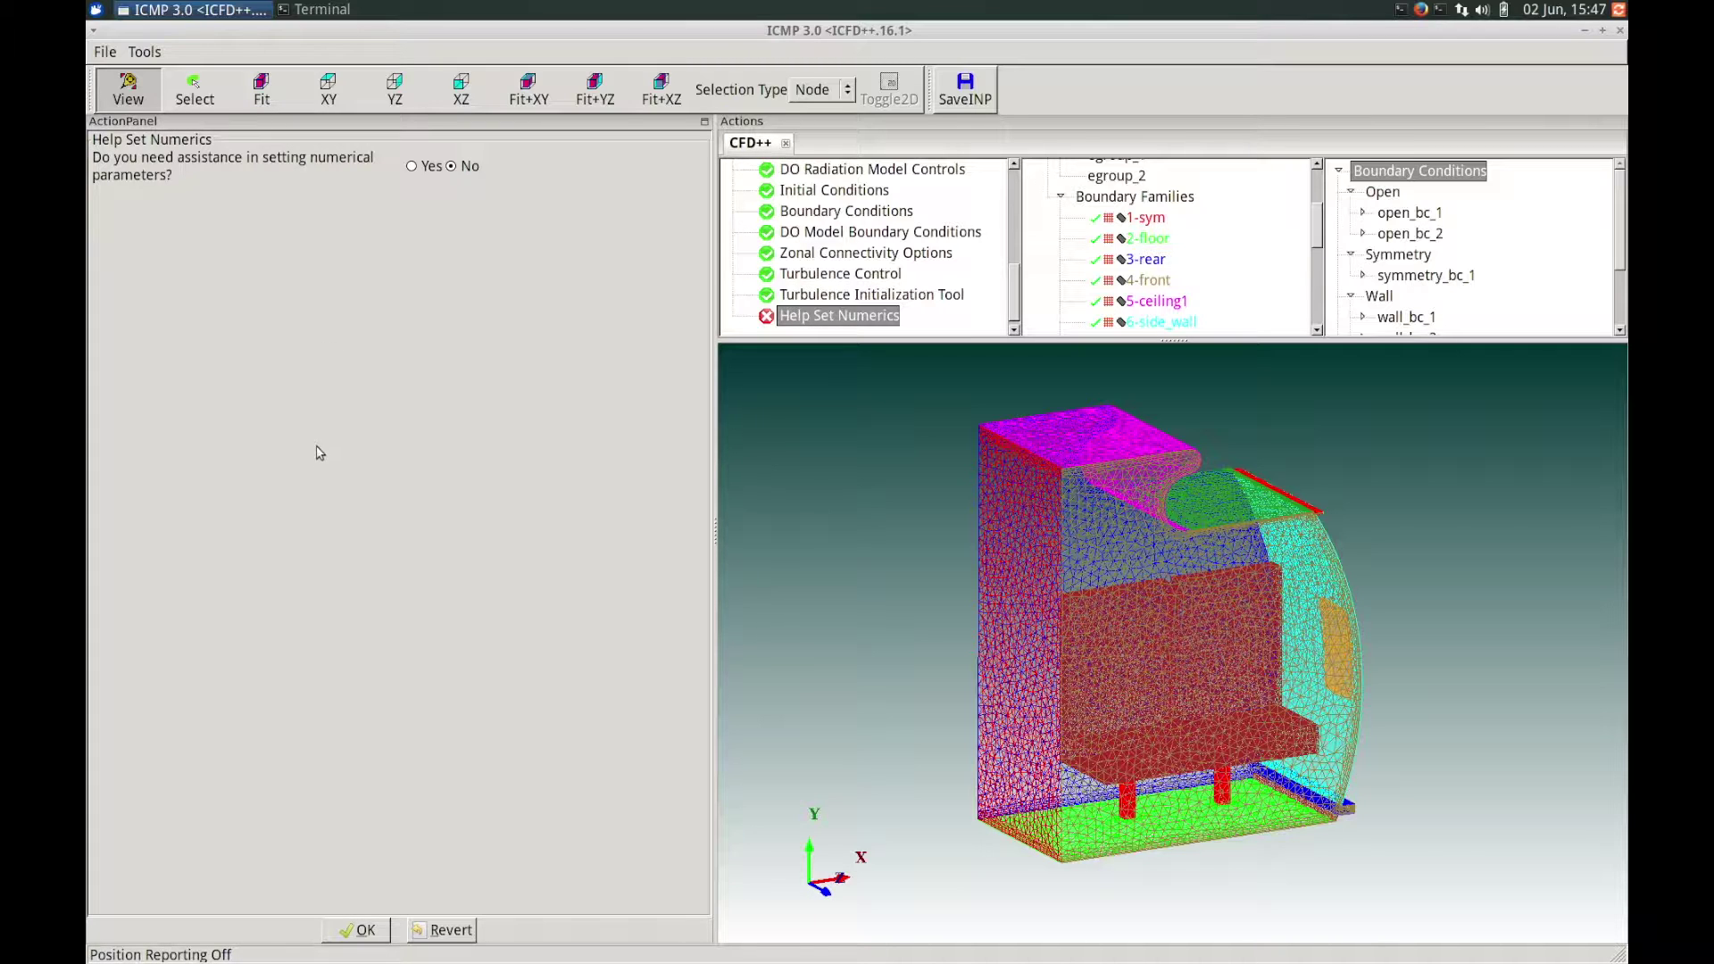
{"action": "left_click", "coordinate": [366, 933]}
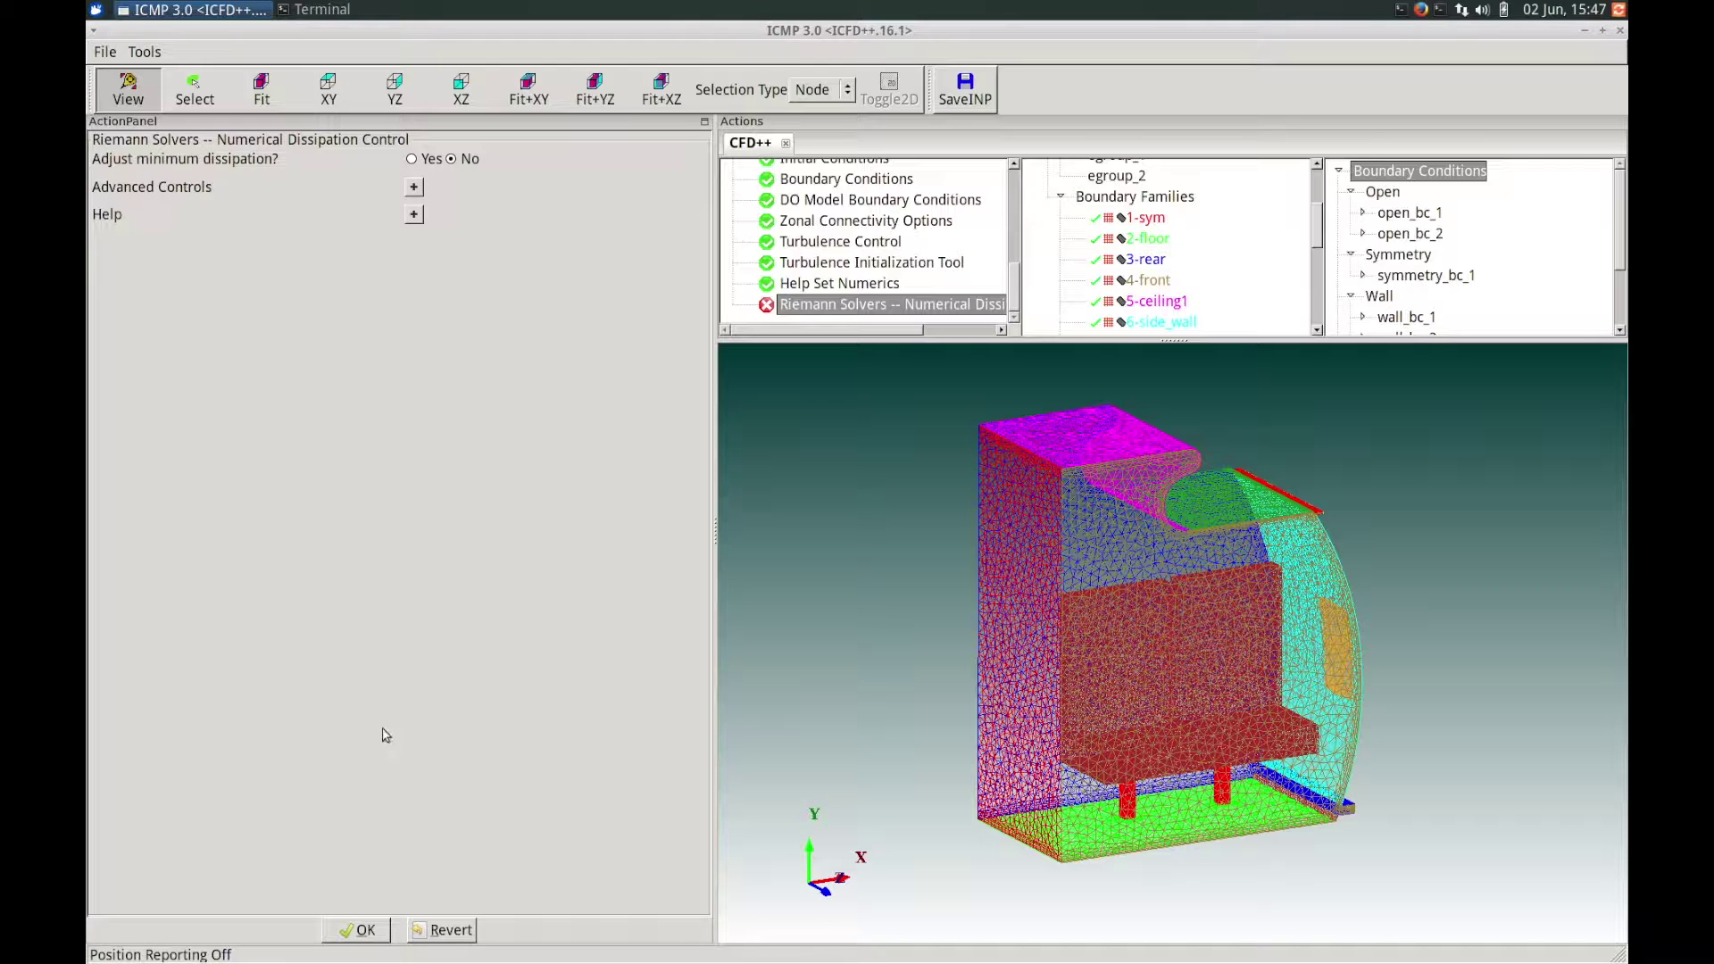
{"action": "left_click", "coordinate": [361, 932]}
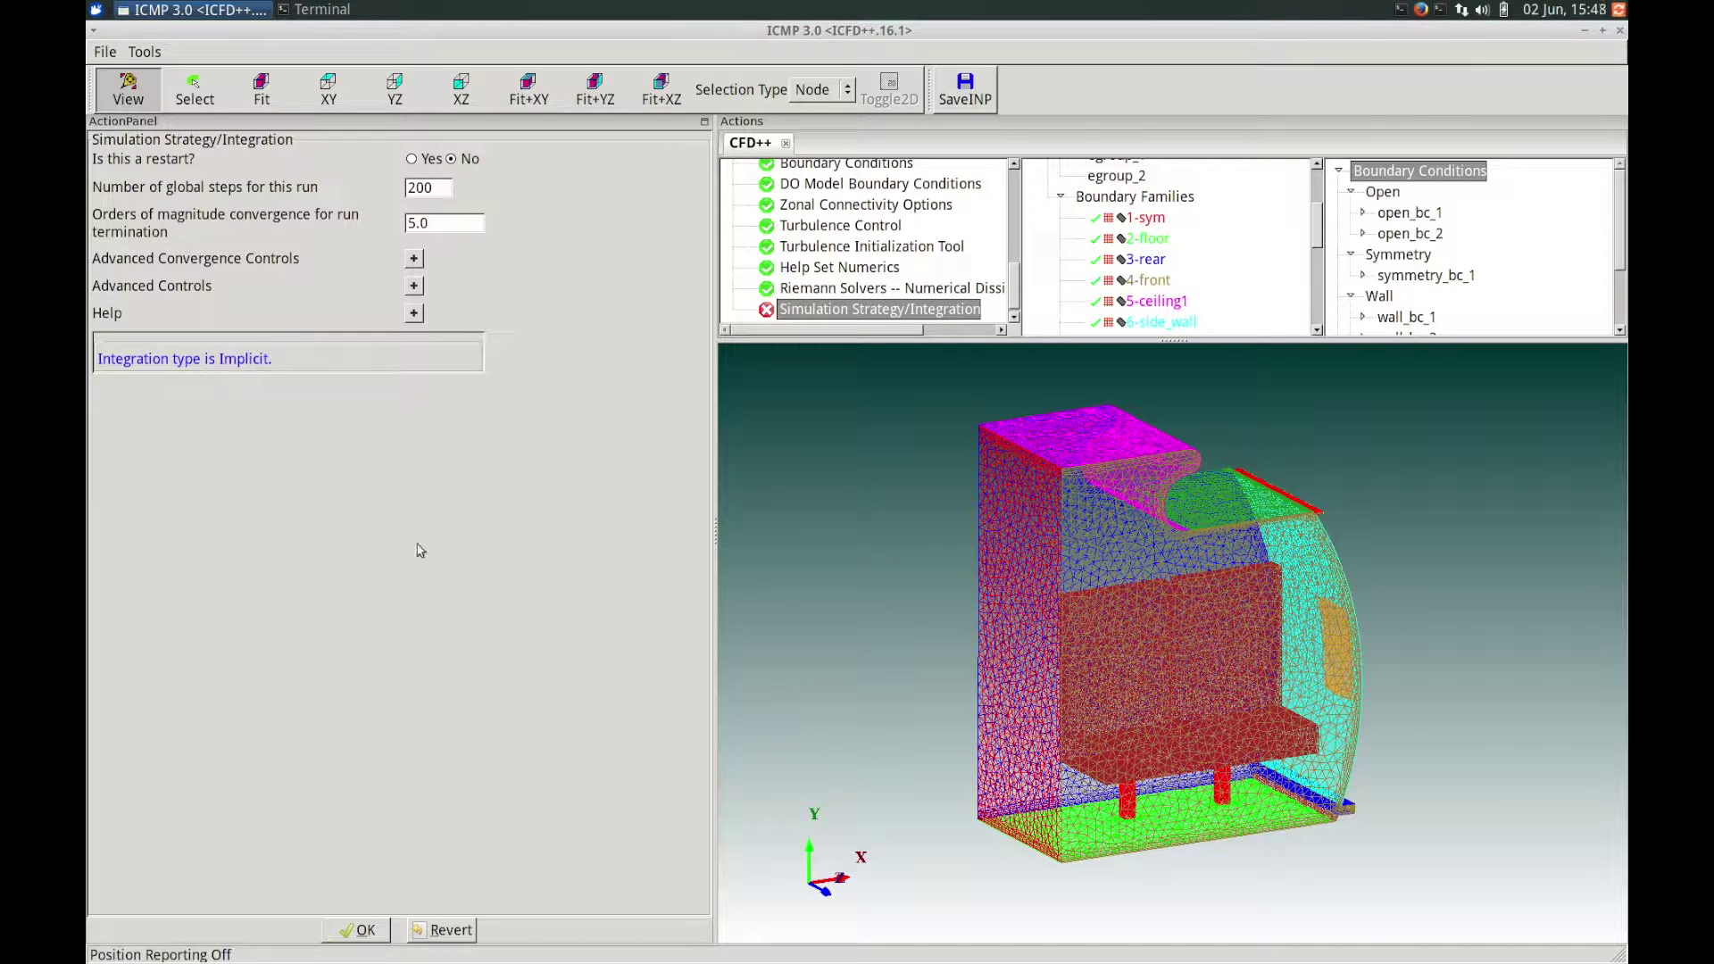
Set the number of global steps for this run to 1000 and accept the simulation strategy.
{"action": "left_click_drag", "start_coordinate": [436, 186], "coordinate": [376, 182]}
{"action": "type", "text": "1000"}
{"action": "left_click", "coordinate": [367, 931]}
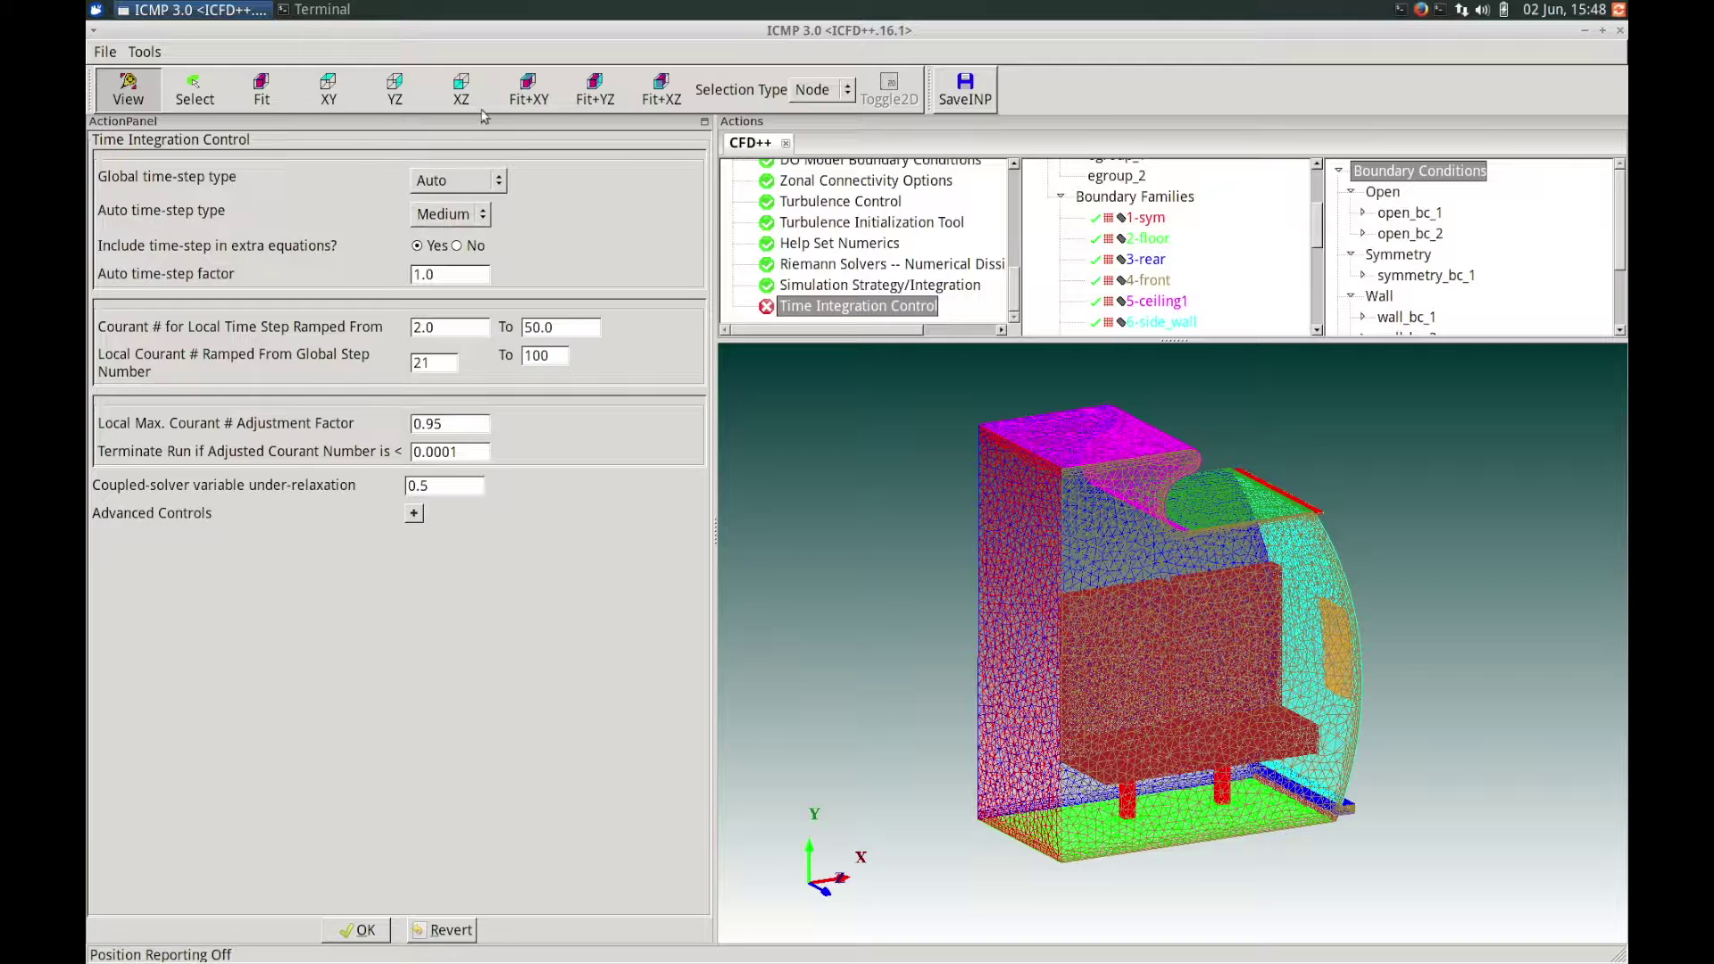
Keep the global time-step type at Auto and the auto time-step type at Medium.
{"action": "left_click", "coordinate": [465, 186]}
{"action": "left_click", "coordinate": [465, 184]}
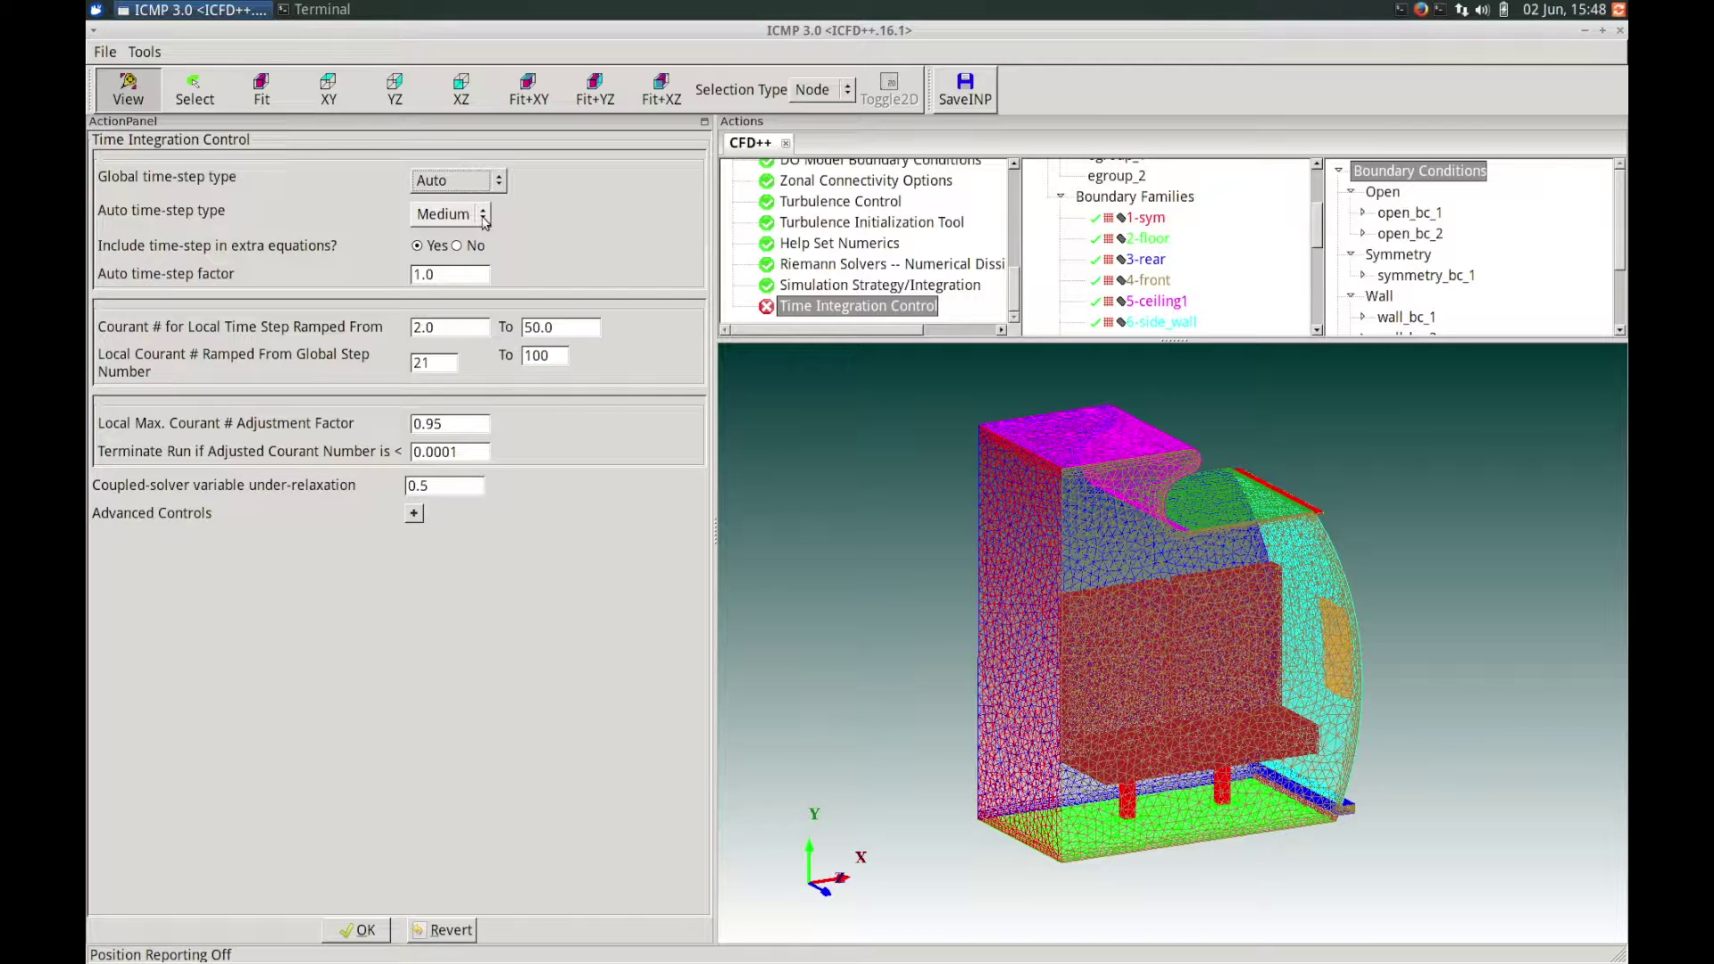
{"action": "left_click", "coordinate": [482, 215]}
{"action": "left_click", "coordinate": [482, 218]}
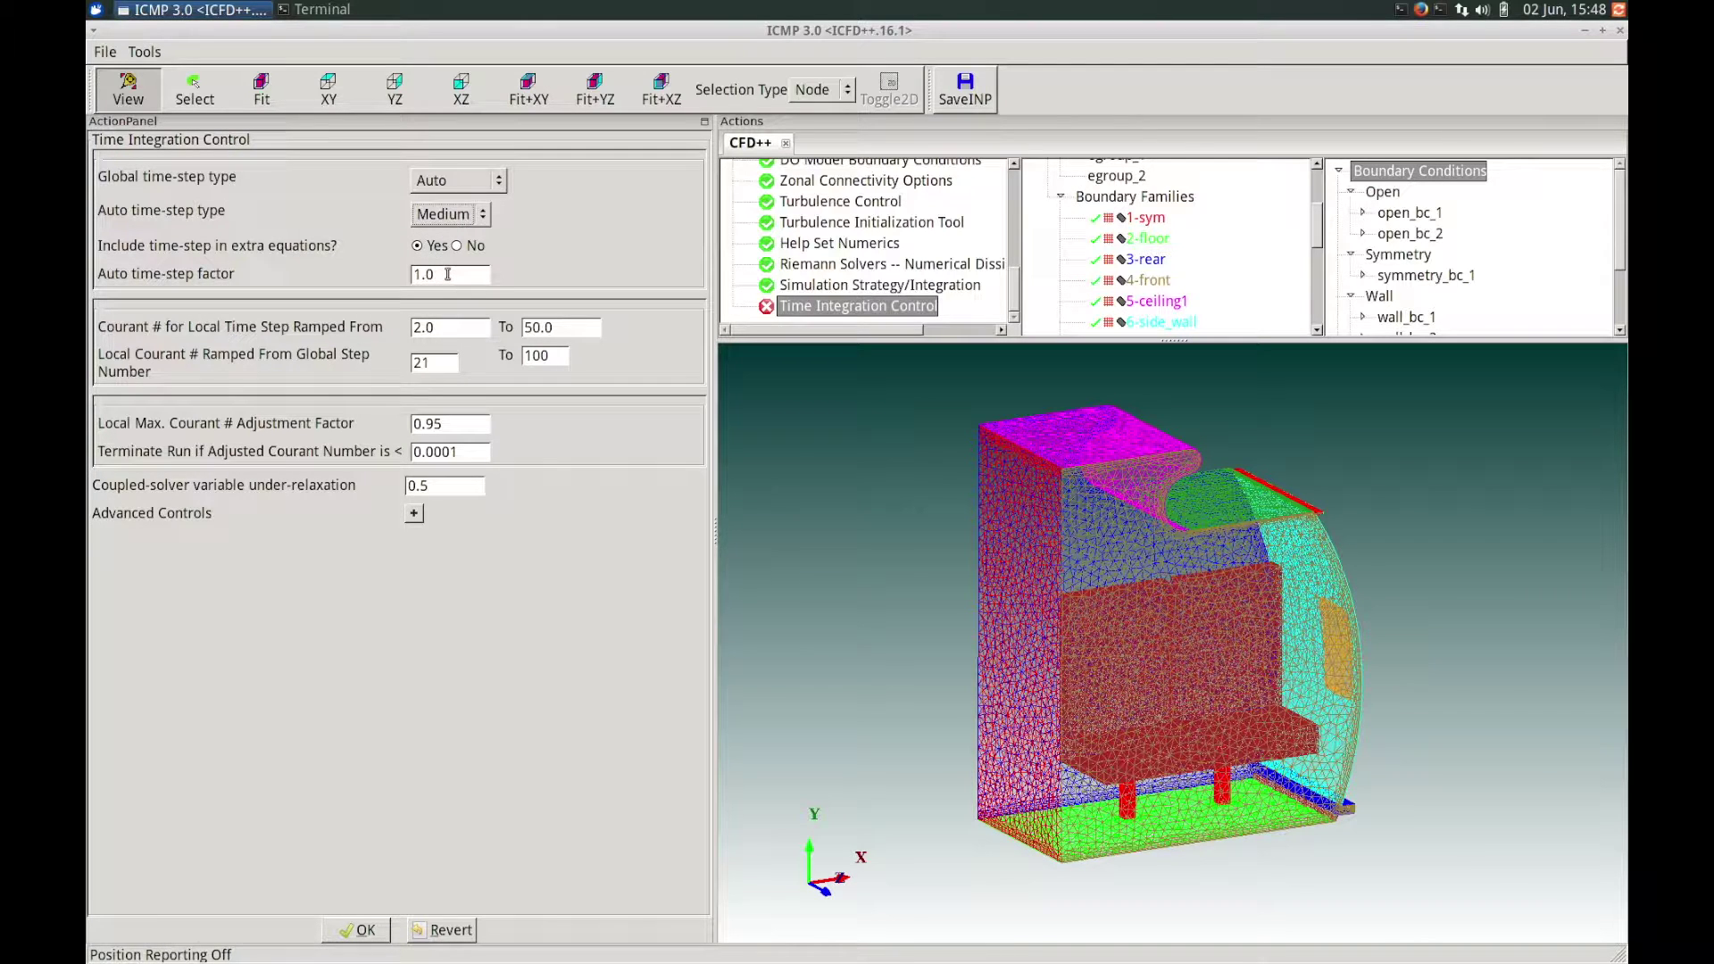
Set the auto time-step factor to 5 and ramp the local time-step Courant number from 1 to 25.
{"action": "left_click_drag", "start_coordinate": [447, 274], "coordinate": [413, 273]}
{"action": "type", "text": "5"}
{"action": "left_click_drag", "start_coordinate": [447, 328], "coordinate": [408, 329]}
{"action": "type", "text": "1"}
{"action": "left_click_drag", "start_coordinate": [557, 328], "coordinate": [525, 327]}
{"action": "type", "text": "25"}
Set the coupled-solver variable under-relaxation to 0.25 and accept the time integration settings.
{"action": "left_click", "coordinate": [423, 483]}
{"action": "type", "text": "2"}
{"action": "left_click", "coordinate": [358, 931]}
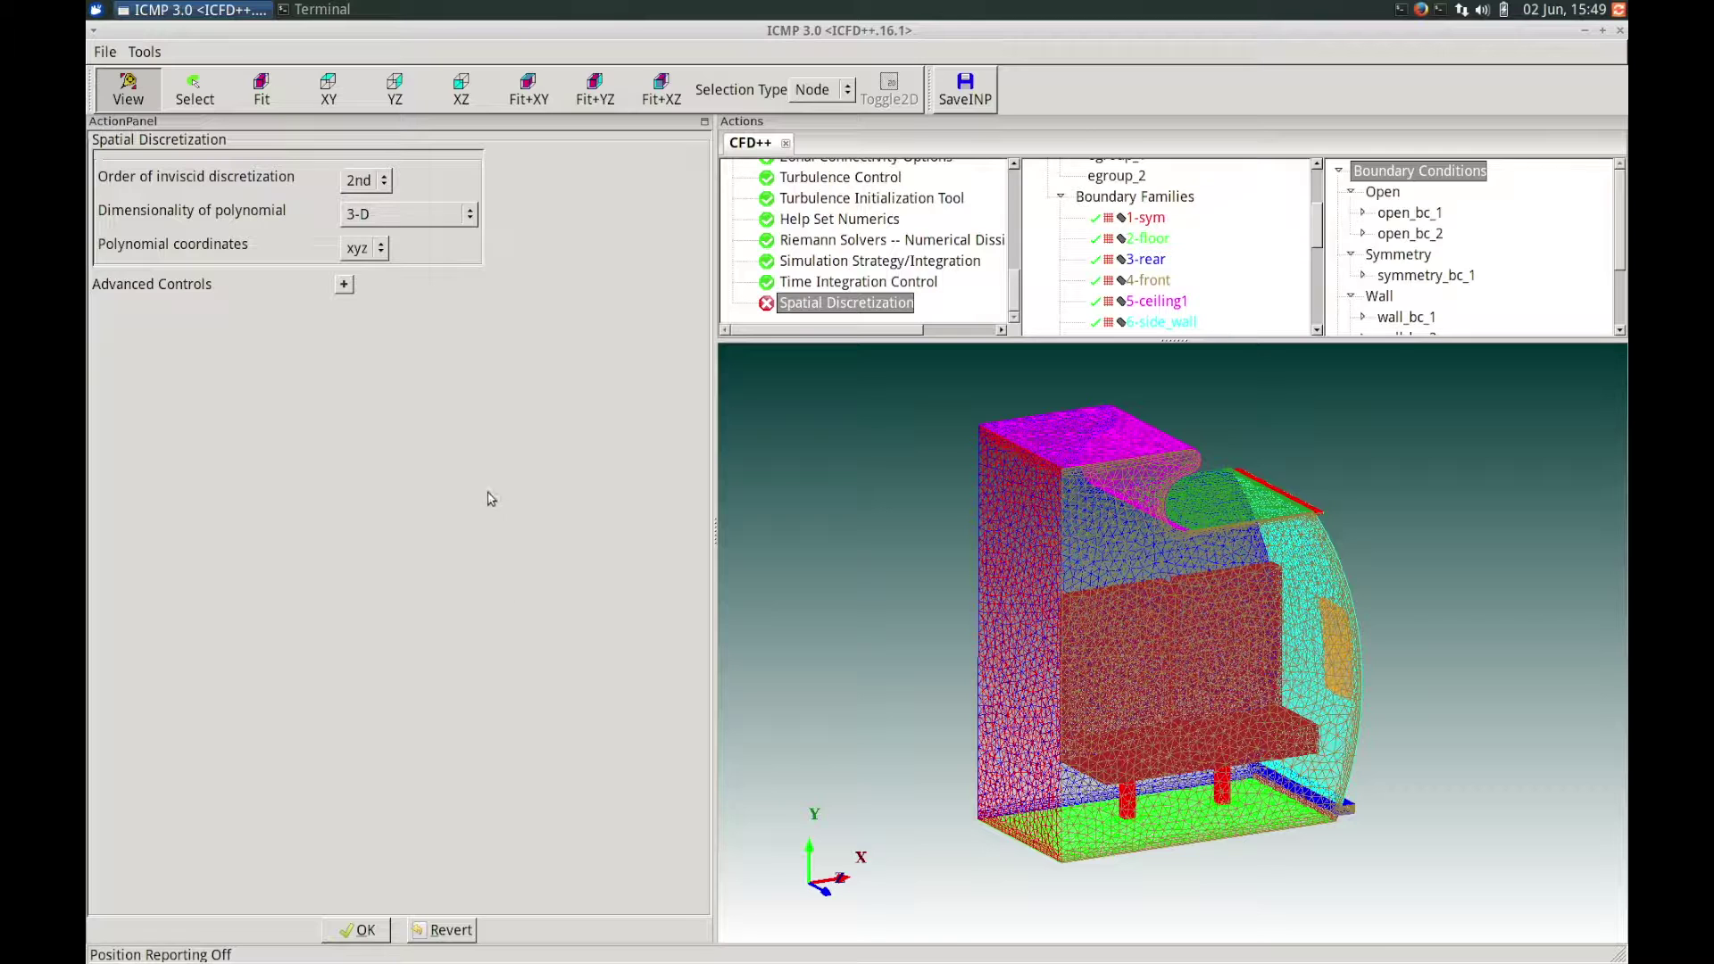
Set the base polynomial type to Centroidal, switch face pressure interpolation to Volume-Weighted Face Average, and accept the spatial discretization.
{"action": "left_click", "coordinate": [345, 286]}
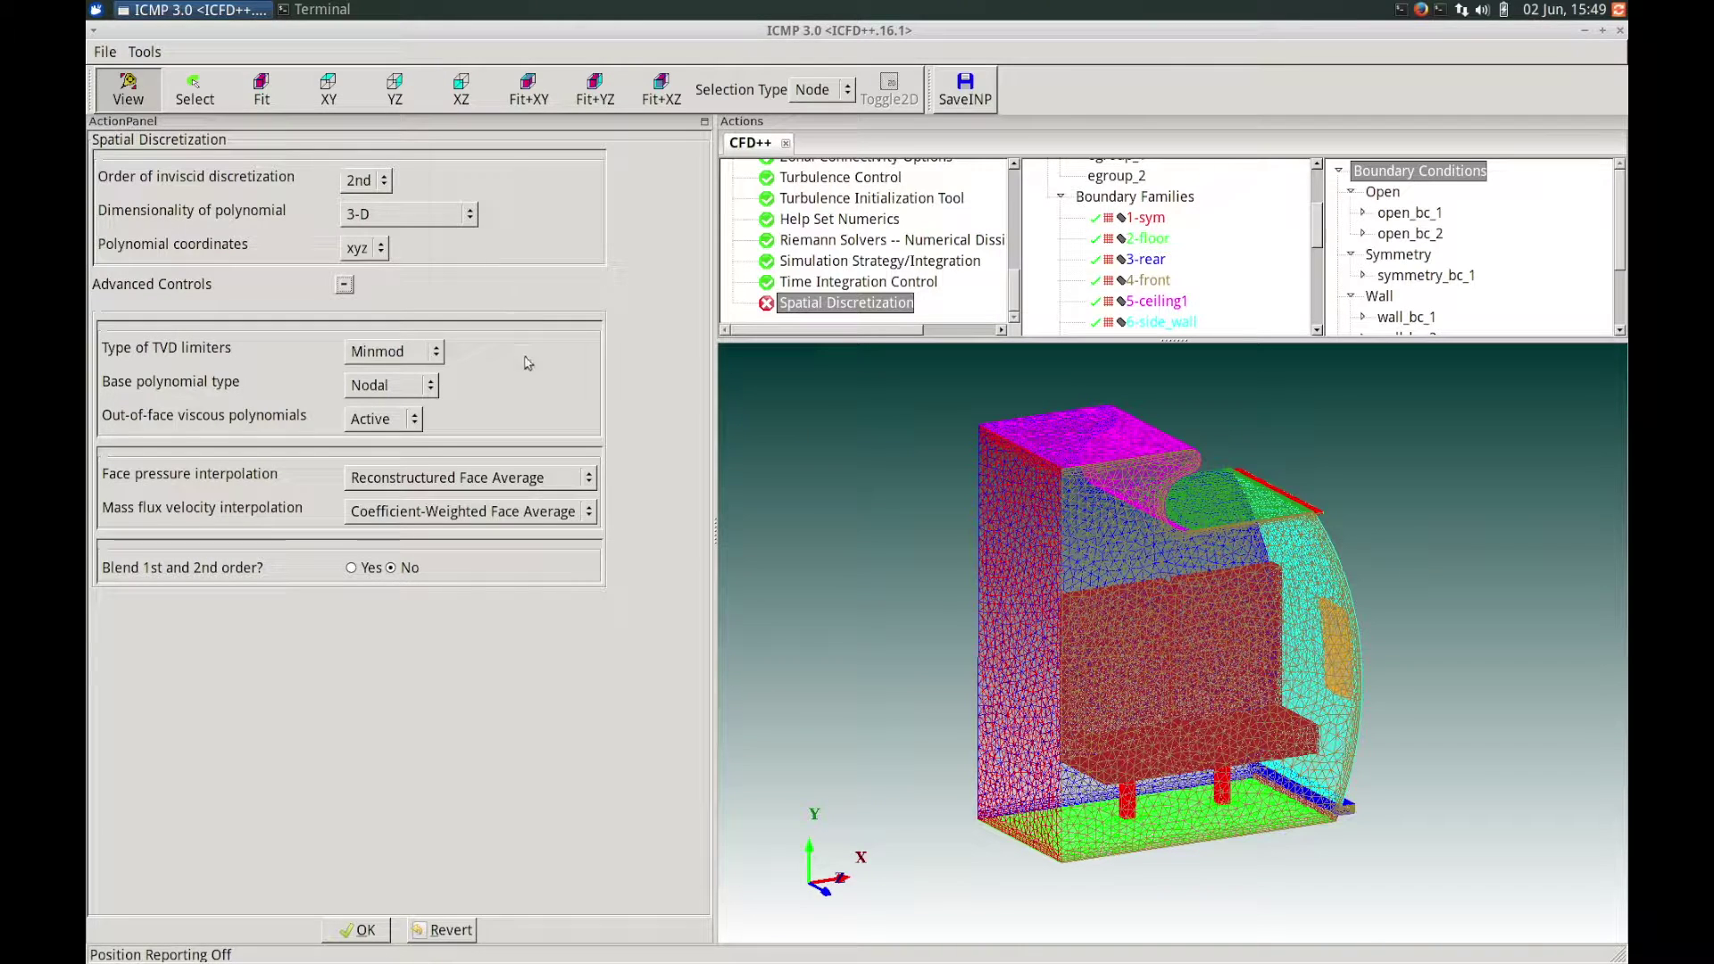
{"action": "left_click", "coordinate": [425, 387]}
{"action": "left_click", "coordinate": [400, 407]}
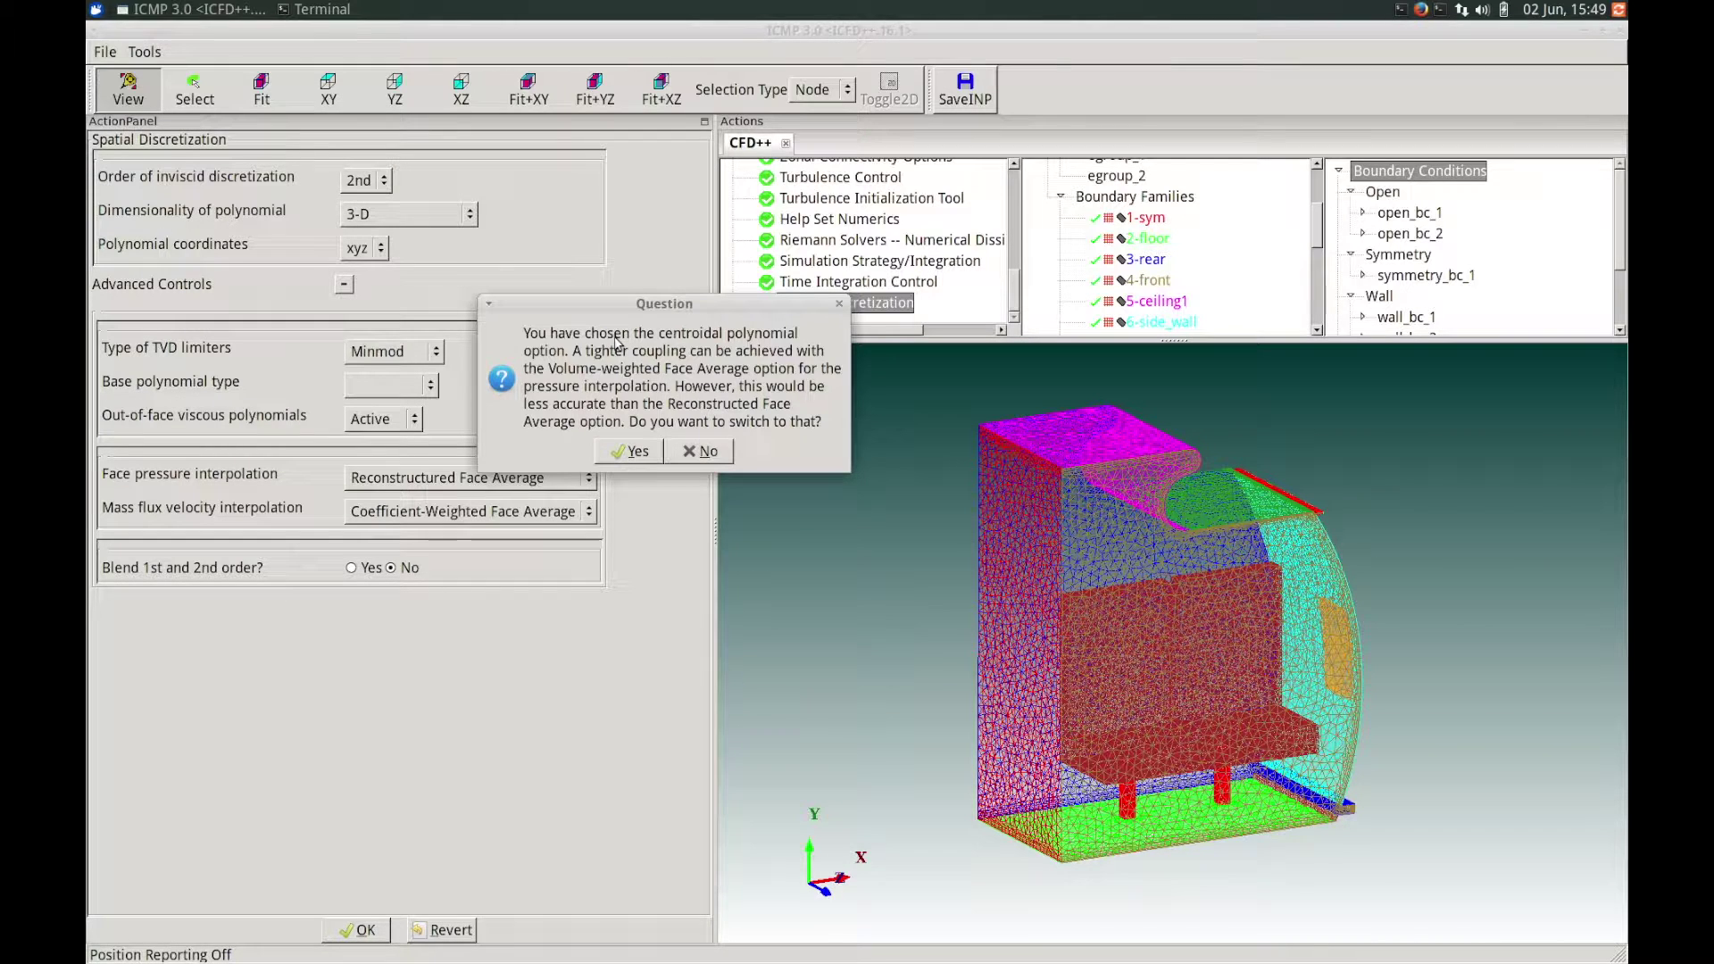
{"action": "left_click_drag", "start_coordinate": [622, 309], "coordinate": [636, 375]}
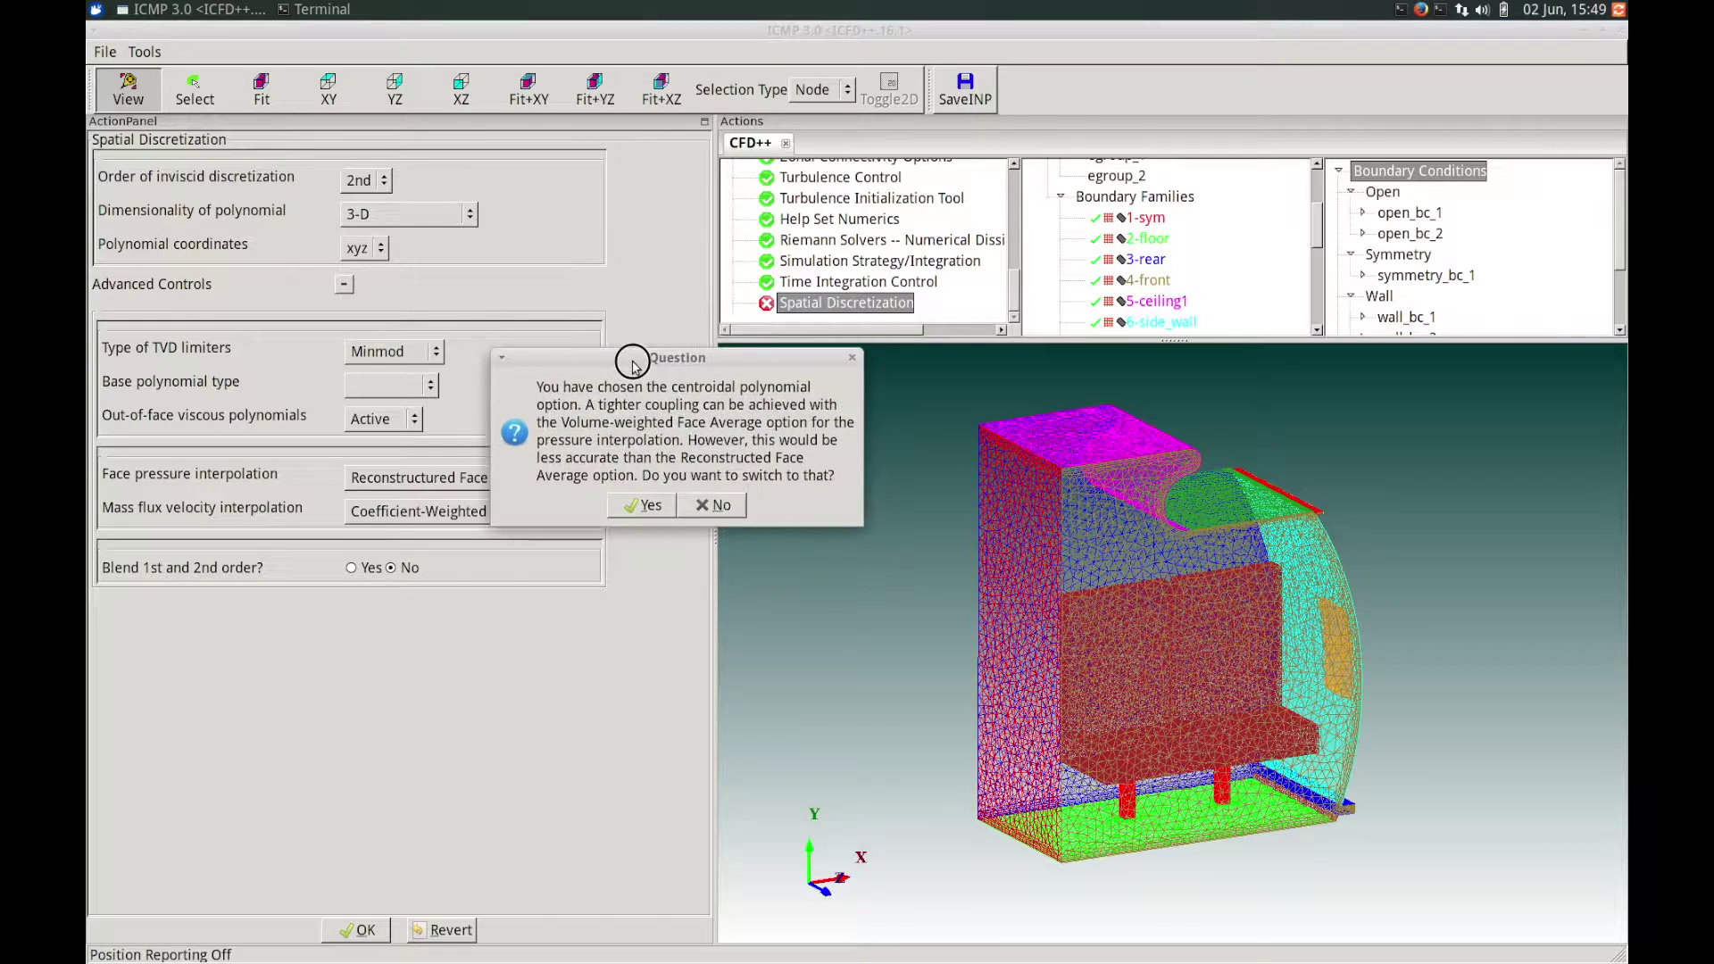
{"action": "left_click", "coordinate": [637, 509]}
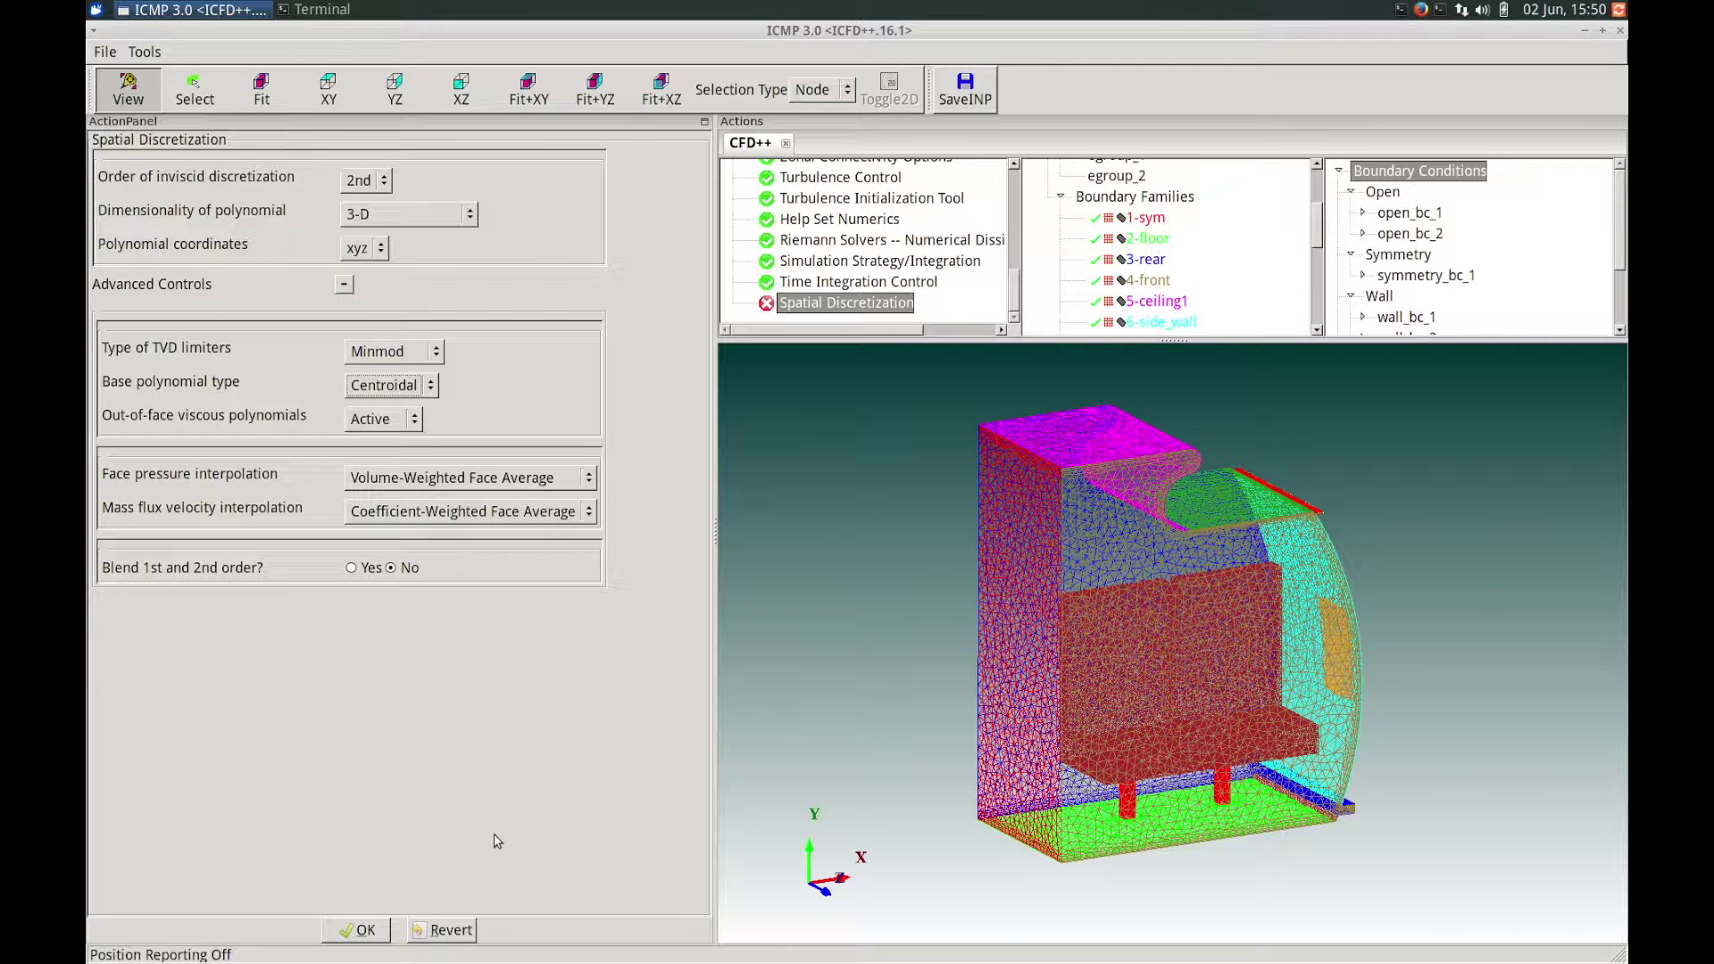
{"action": "left_click", "coordinate": [362, 932]}
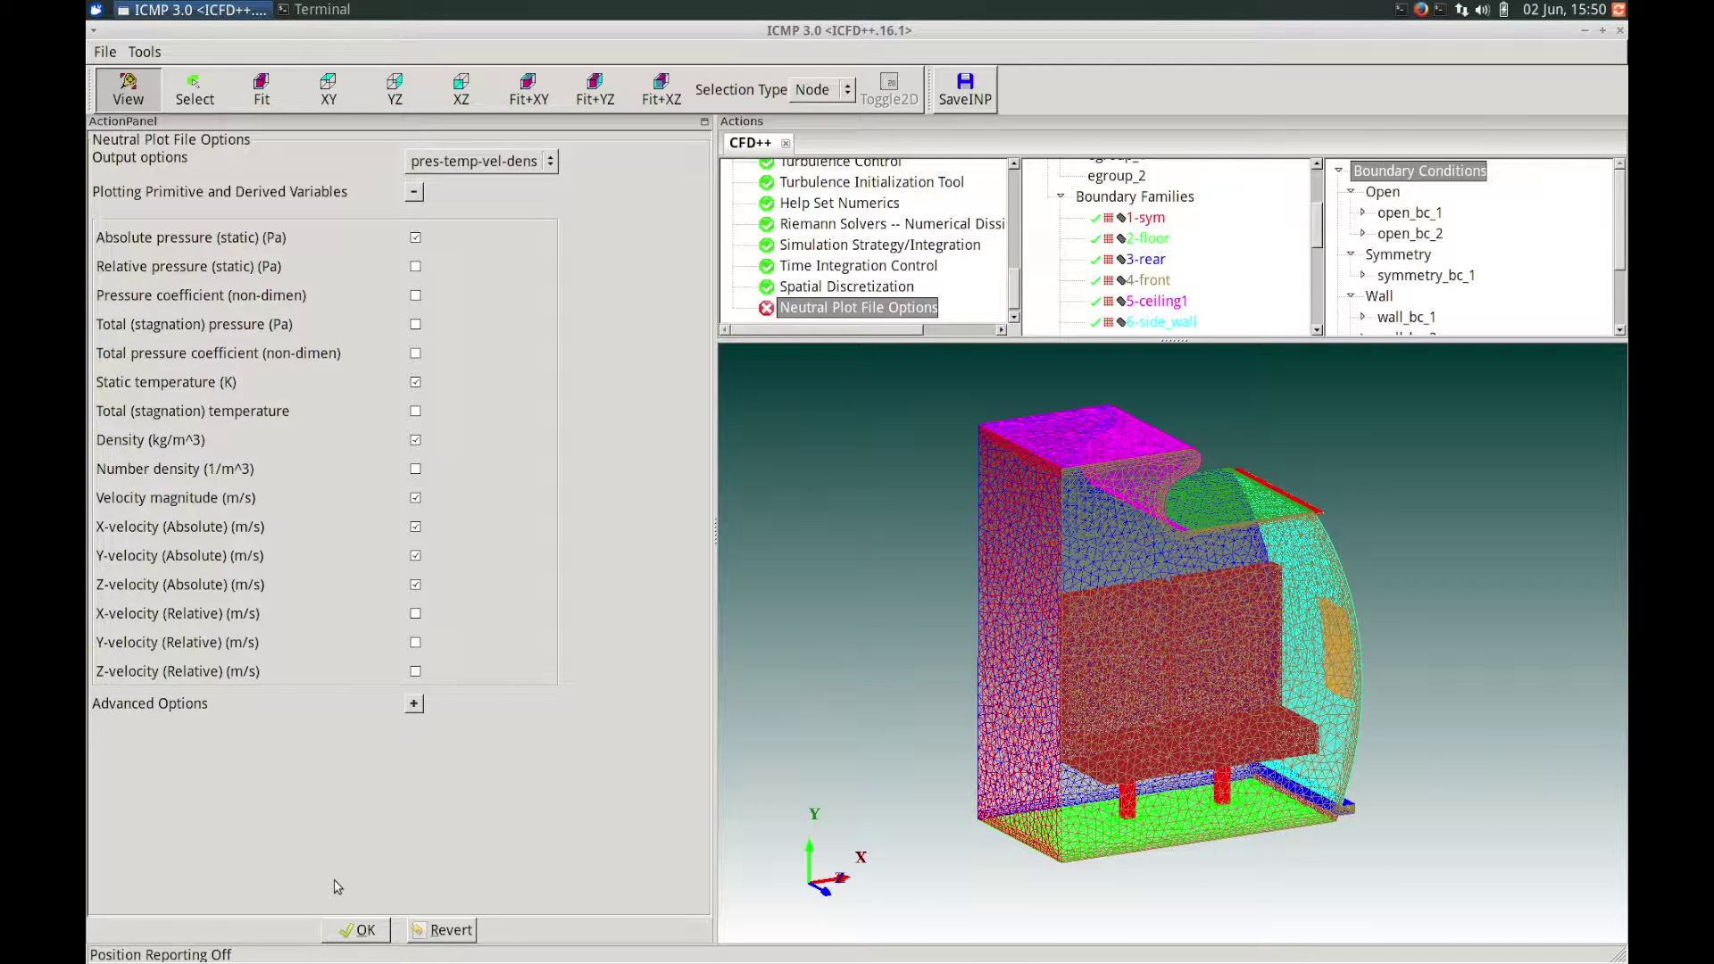
Accept the pres-temp-vel-dens neutral plot file options, including copying them to the plot output options, and keep the default probe and output file settings.
{"action": "left_click", "coordinate": [350, 933]}
{"action": "left_click", "coordinate": [354, 931]}
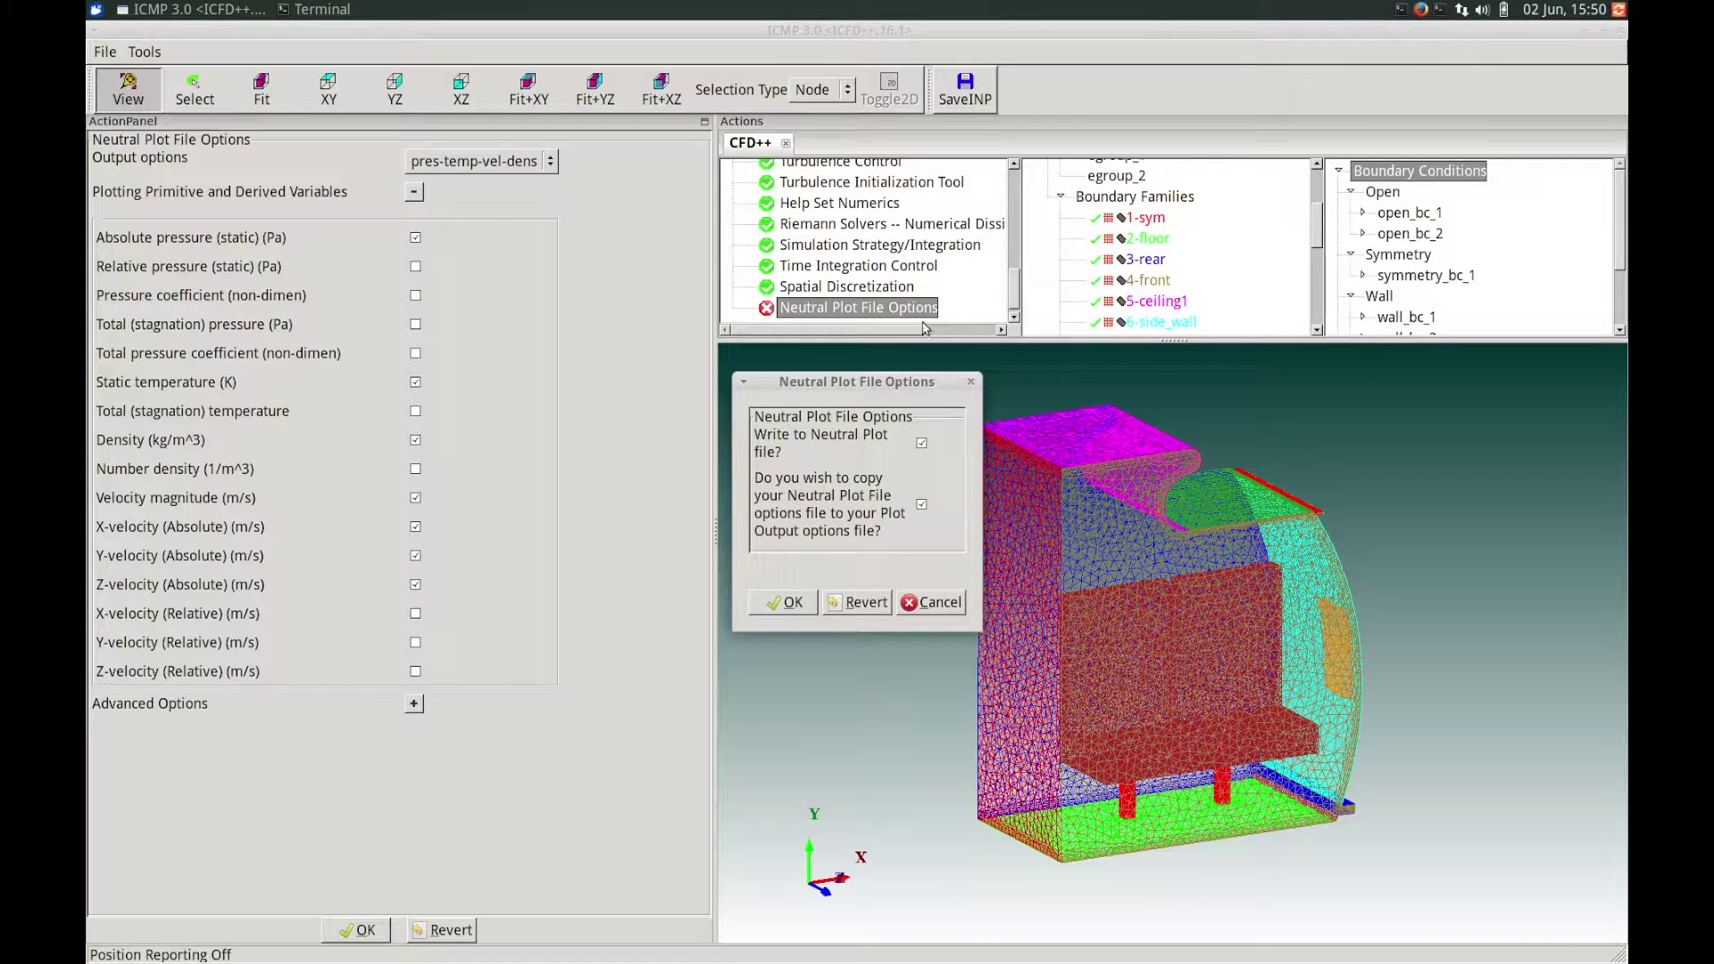
{"action": "left_click_drag", "start_coordinate": [893, 388], "coordinate": [703, 404]}
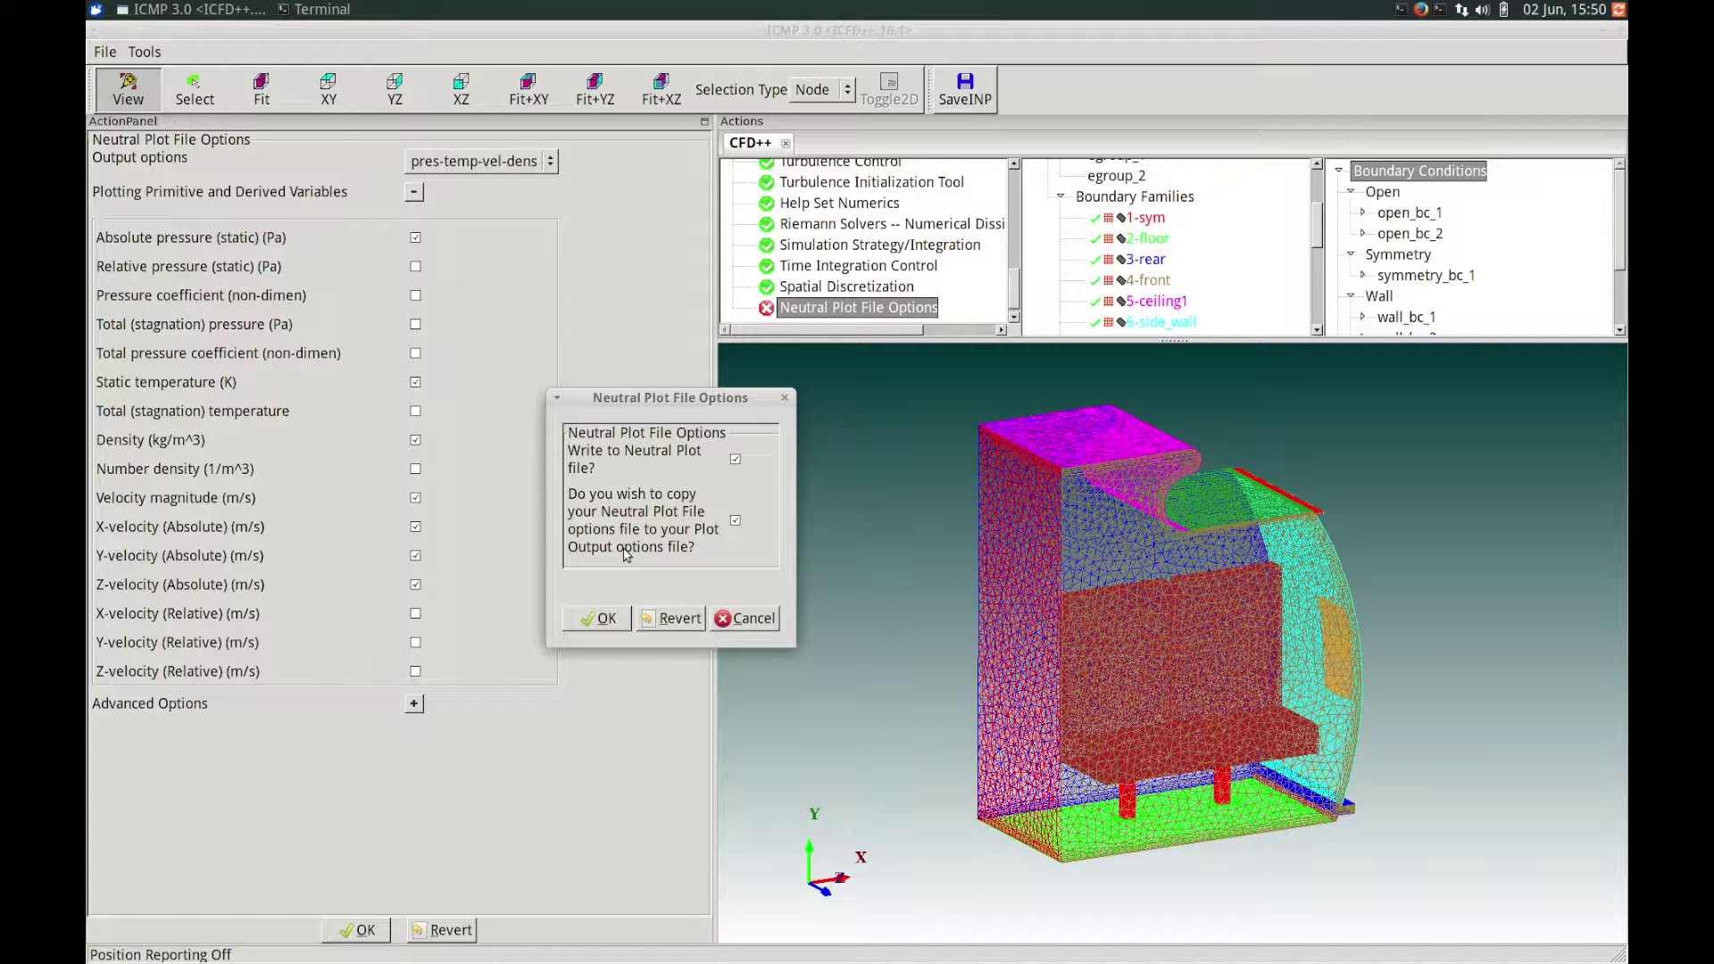
{"action": "left_click", "coordinate": [597, 620]}
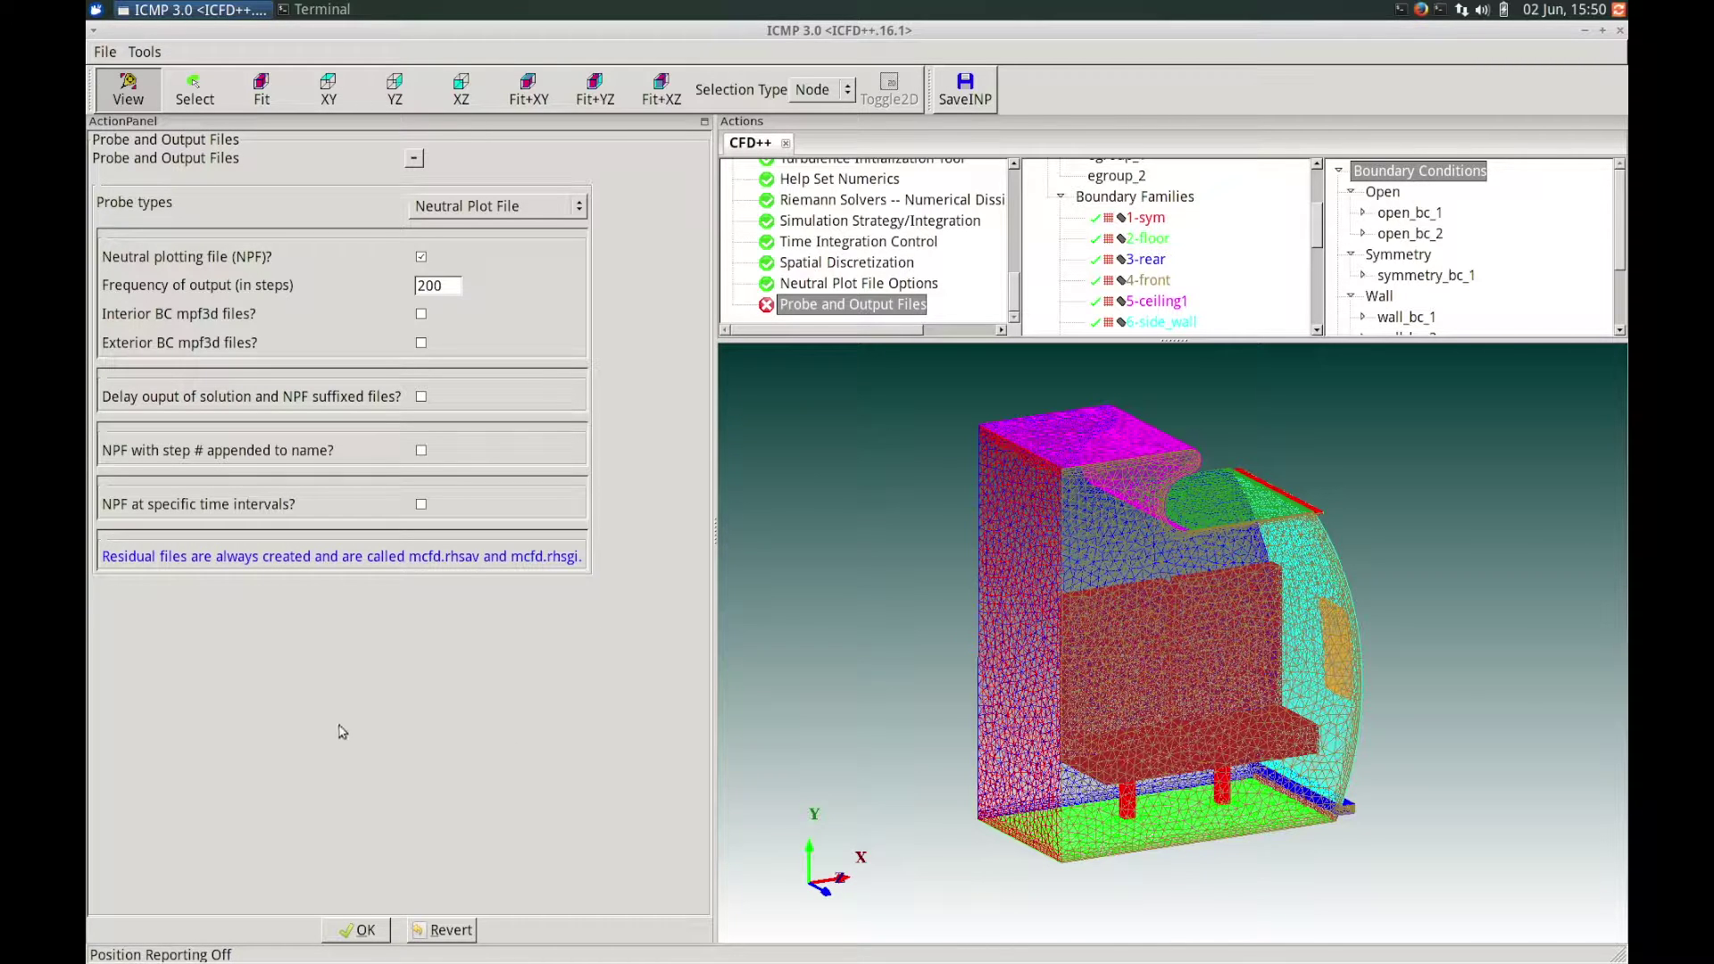
{"action": "left_click", "coordinate": [346, 930]}
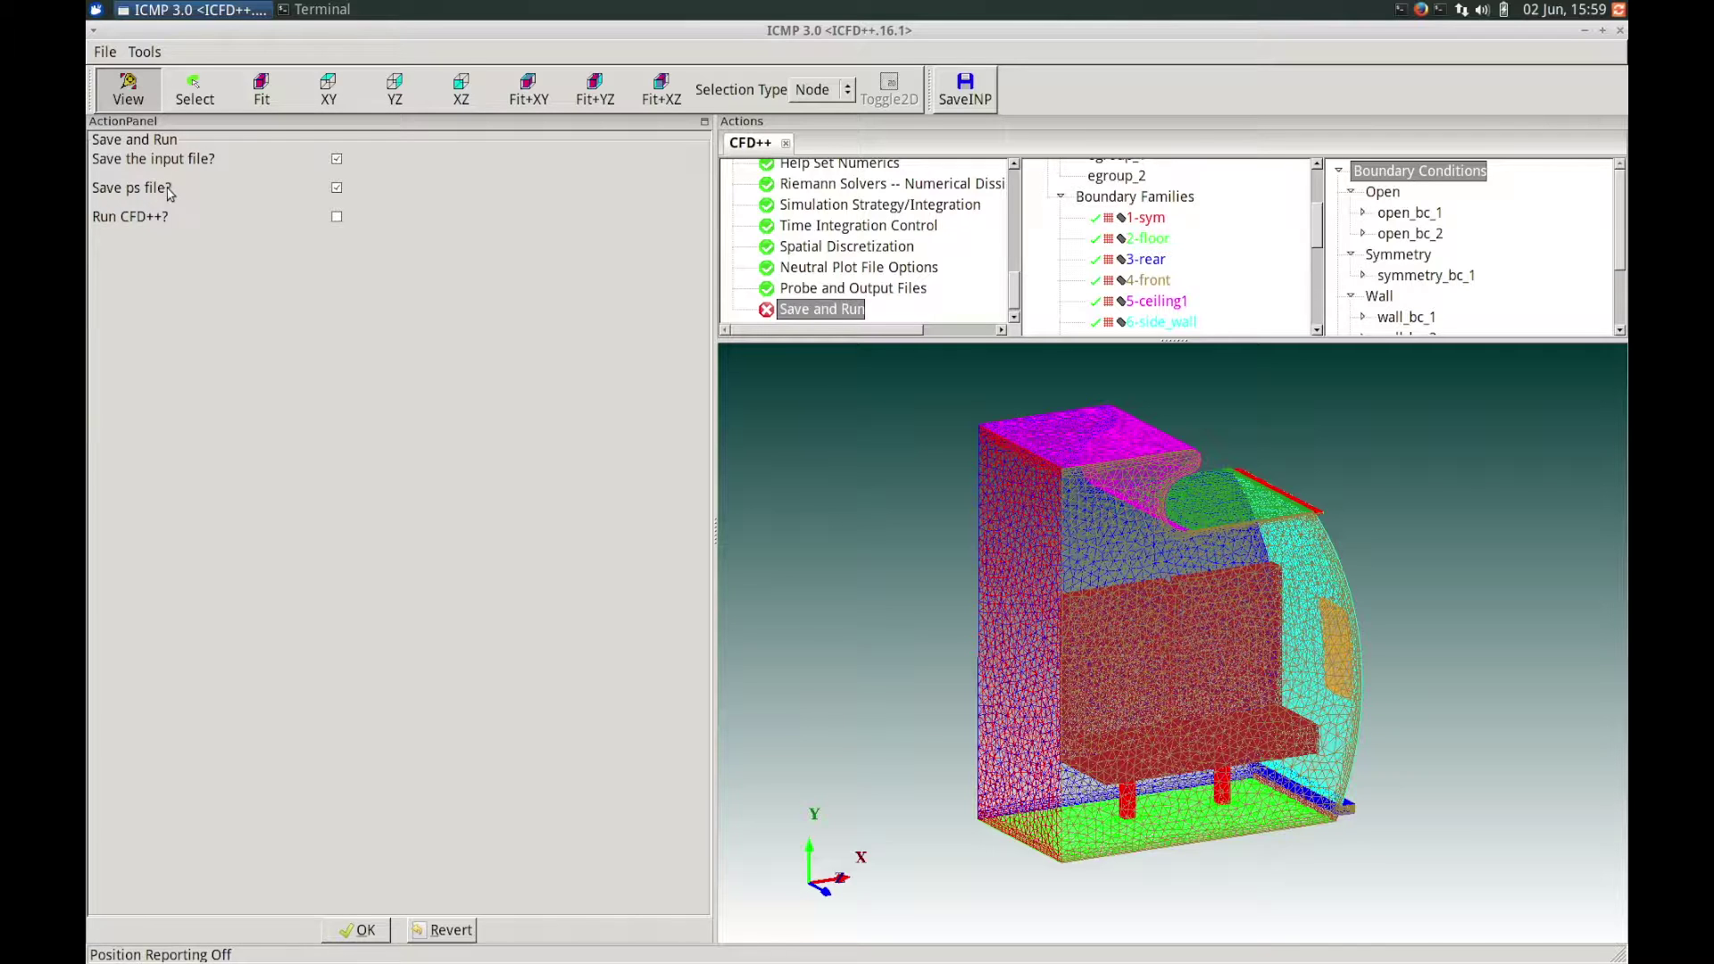
Save the input and ps files and run CFD++ in Double Precision on a single CPU.
{"action": "left_click", "coordinate": [337, 217]}
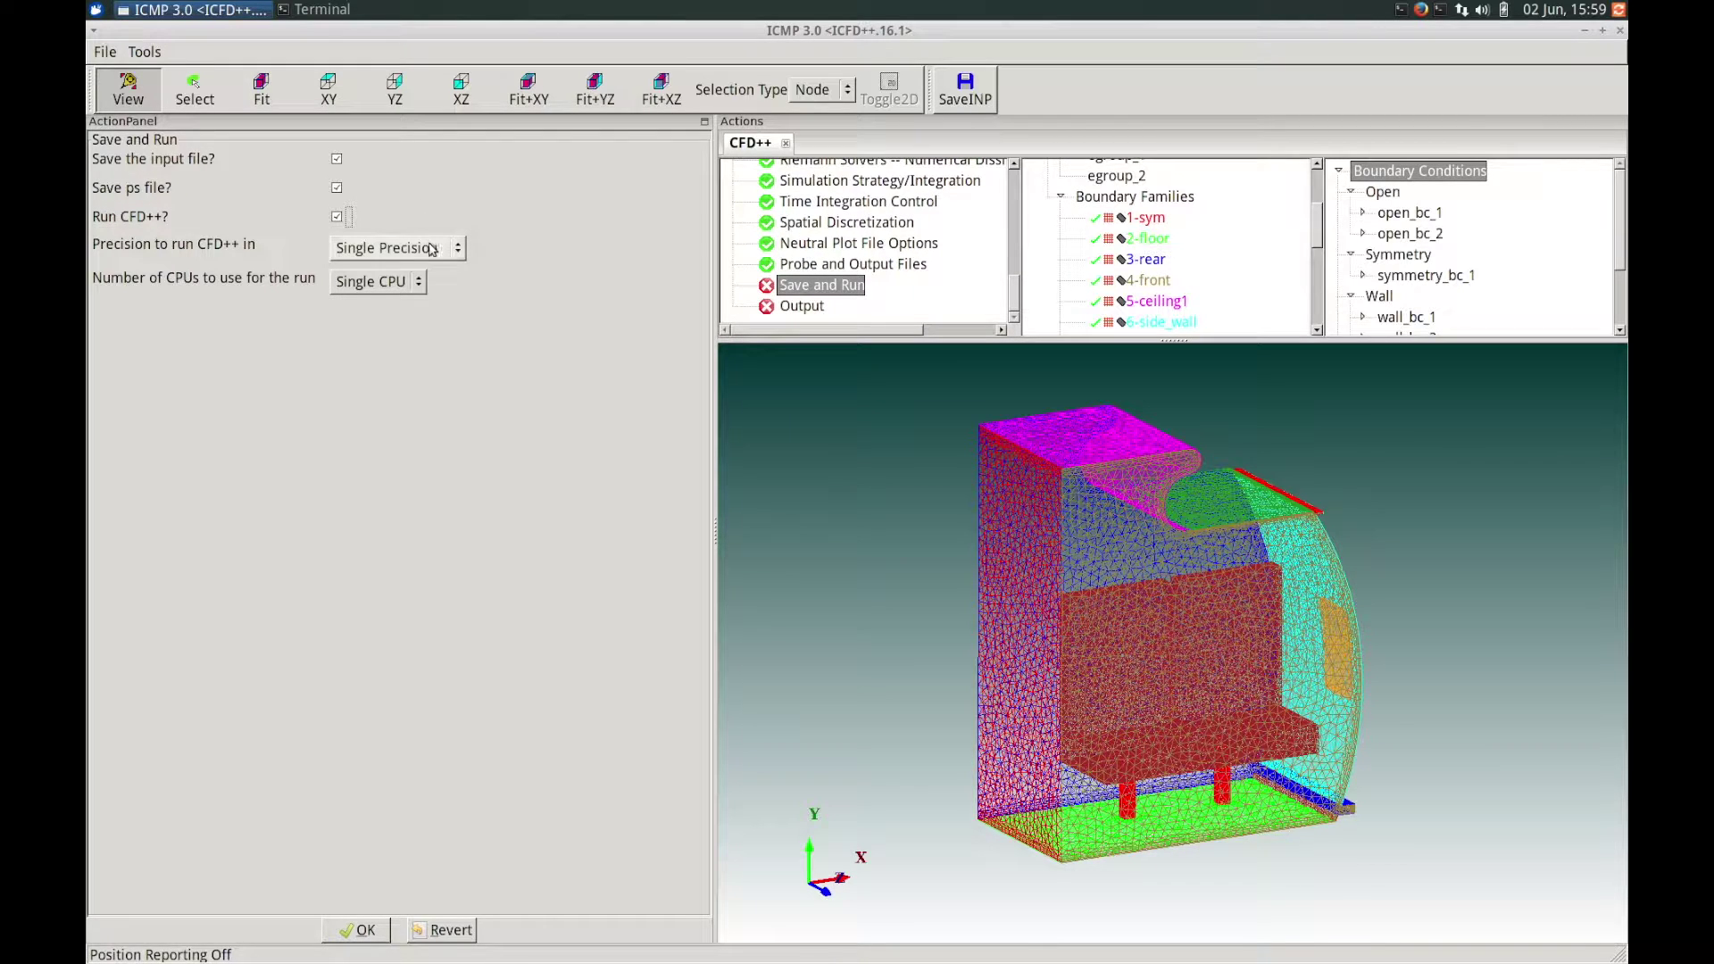
{"action": "left_click", "coordinate": [430, 248]}
{"action": "left_click", "coordinate": [428, 269]}
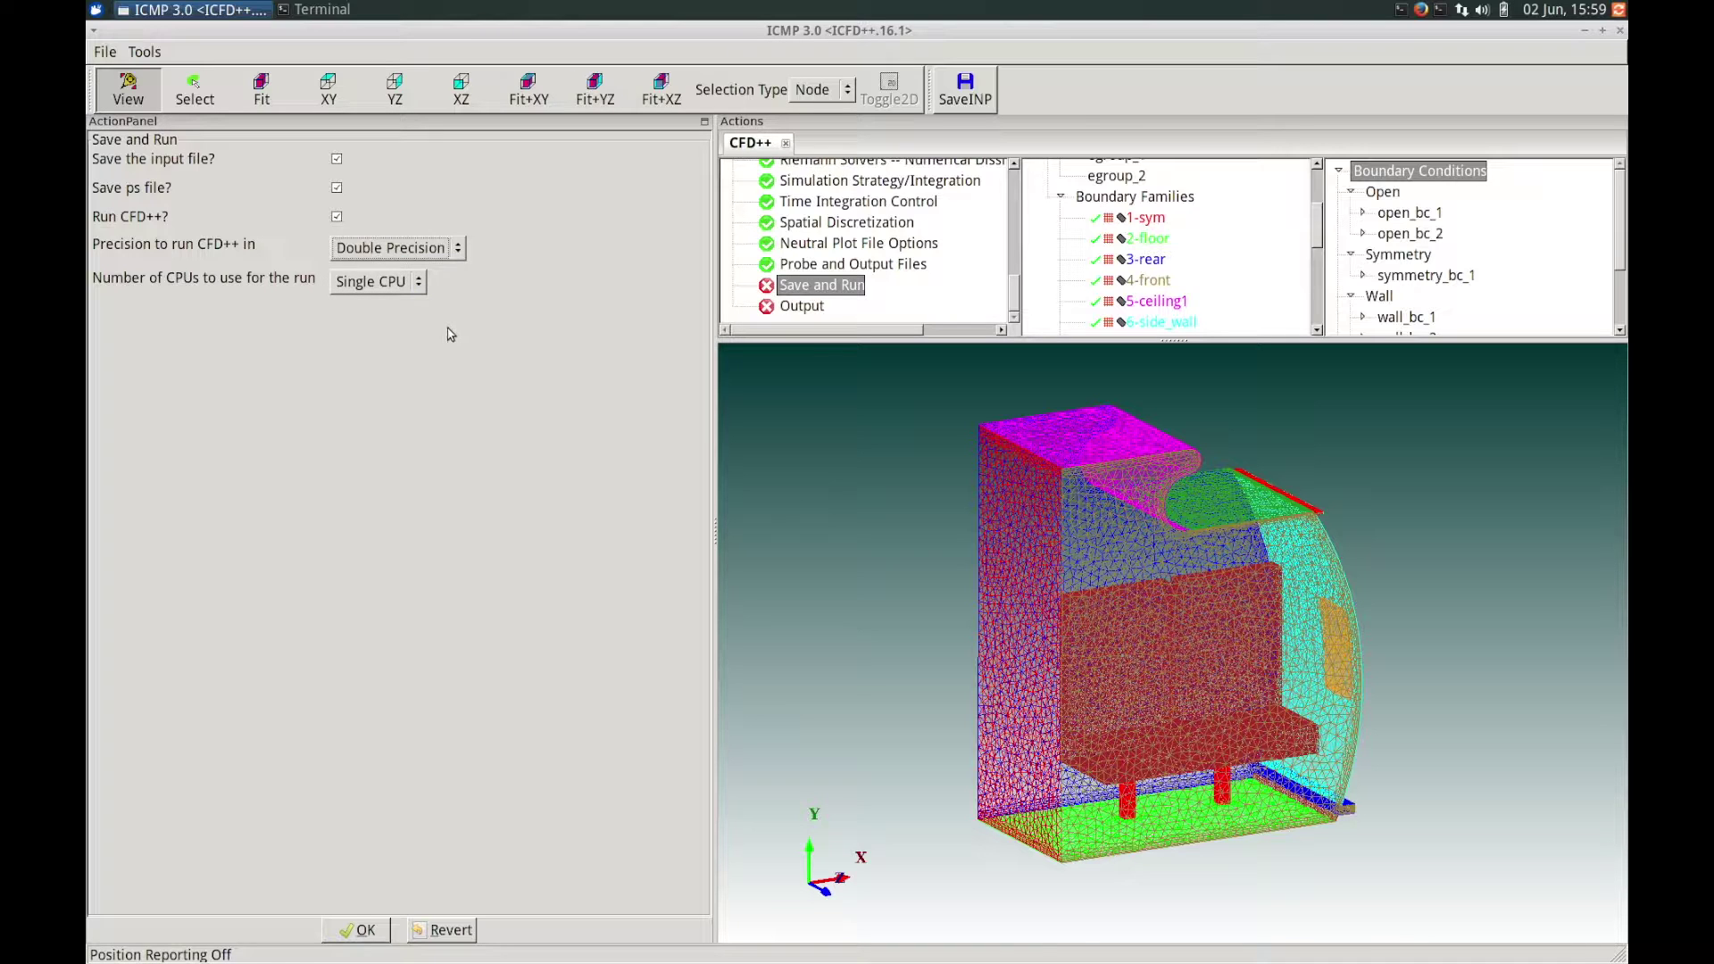
{"action": "left_click", "coordinate": [373, 932]}
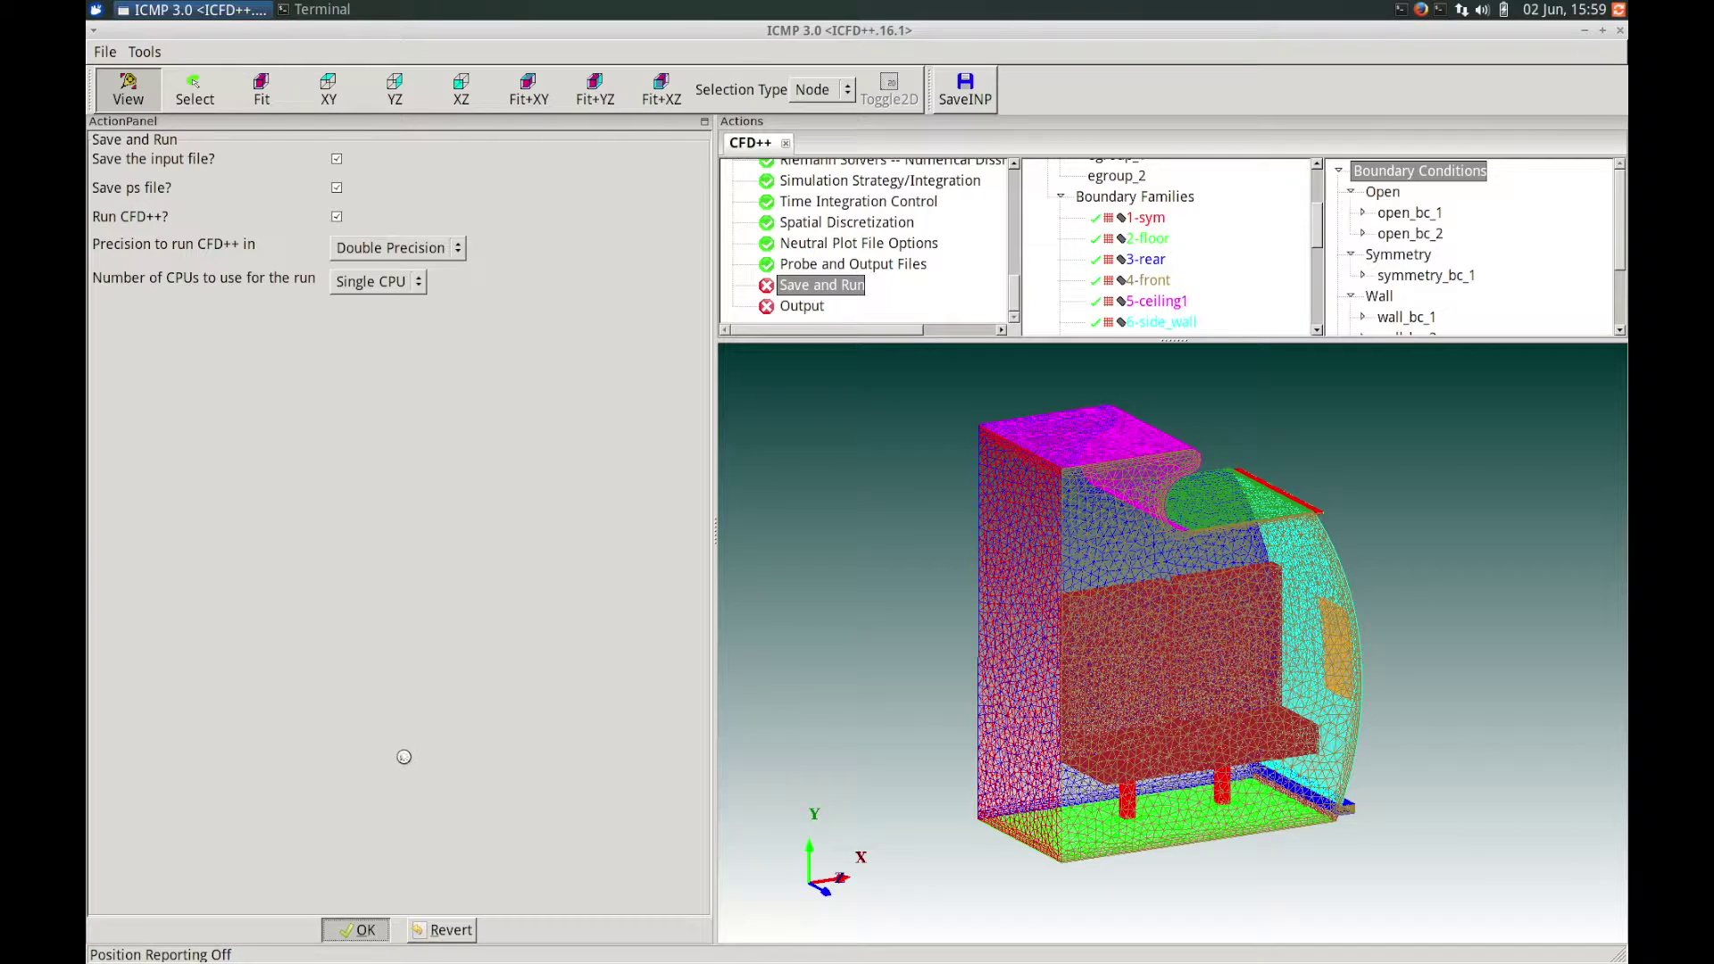